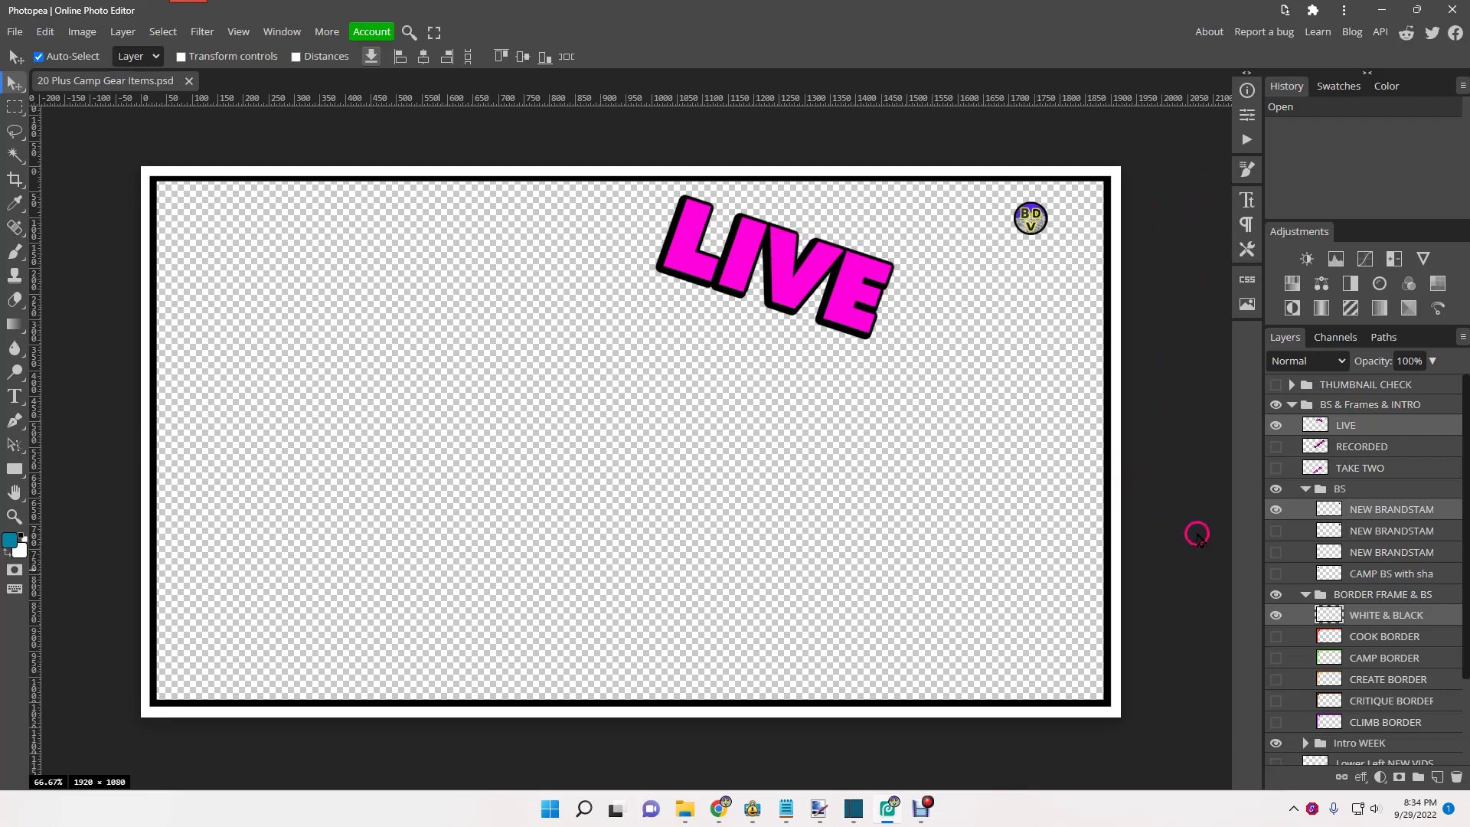
Step: Show only the CAMP BORDER frame by hiding the brand stamp, WHITE & BLACK and LIVE layers, and select the Intro WEEK group
{"action": "left_click", "coordinate": [1276, 509]}
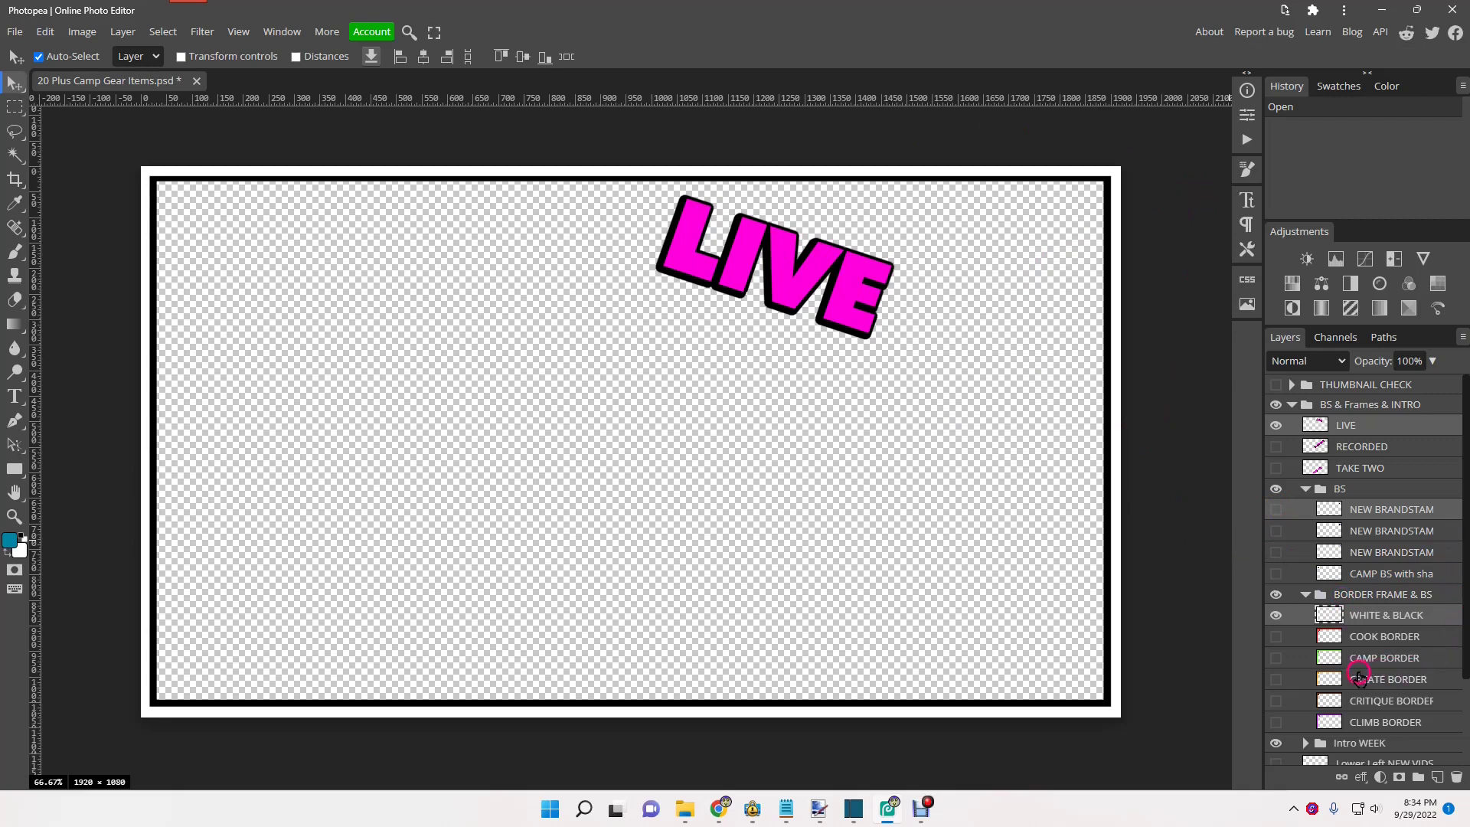
{"action": "left_click", "coordinate": [1276, 658]}
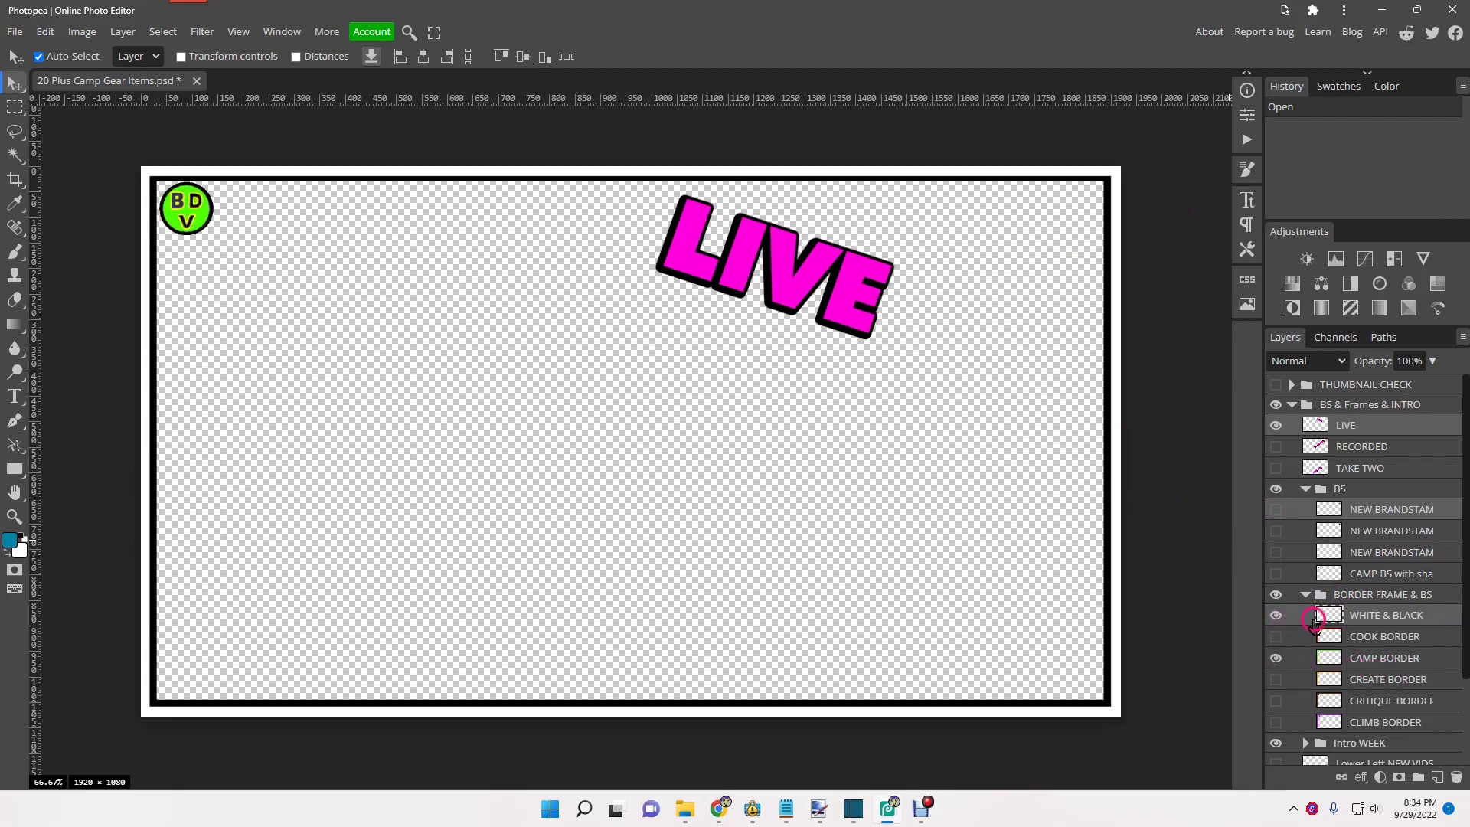
{"action": "left_click", "coordinate": [1276, 615]}
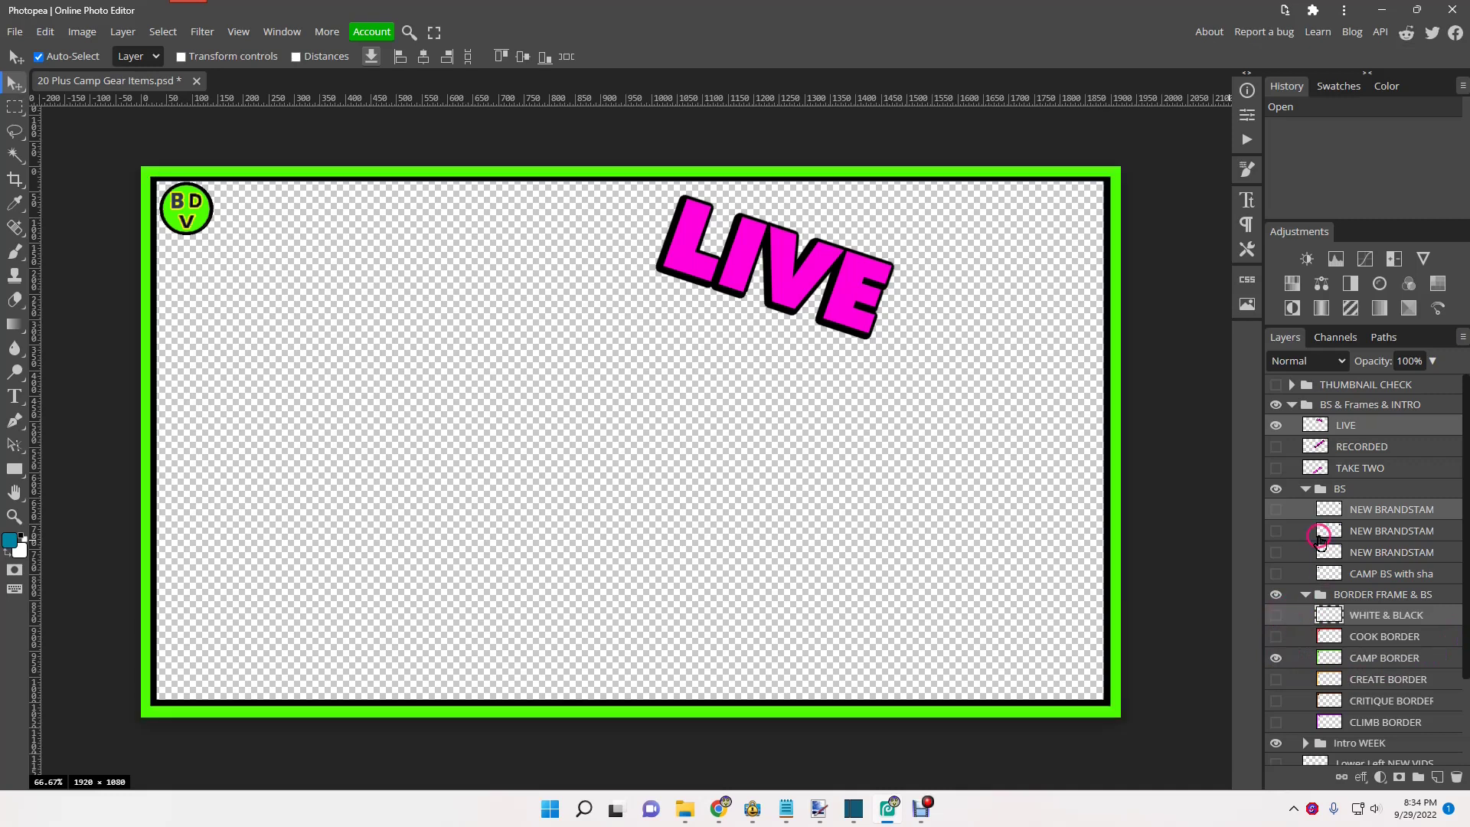
{"action": "left_click", "coordinate": [1277, 427]}
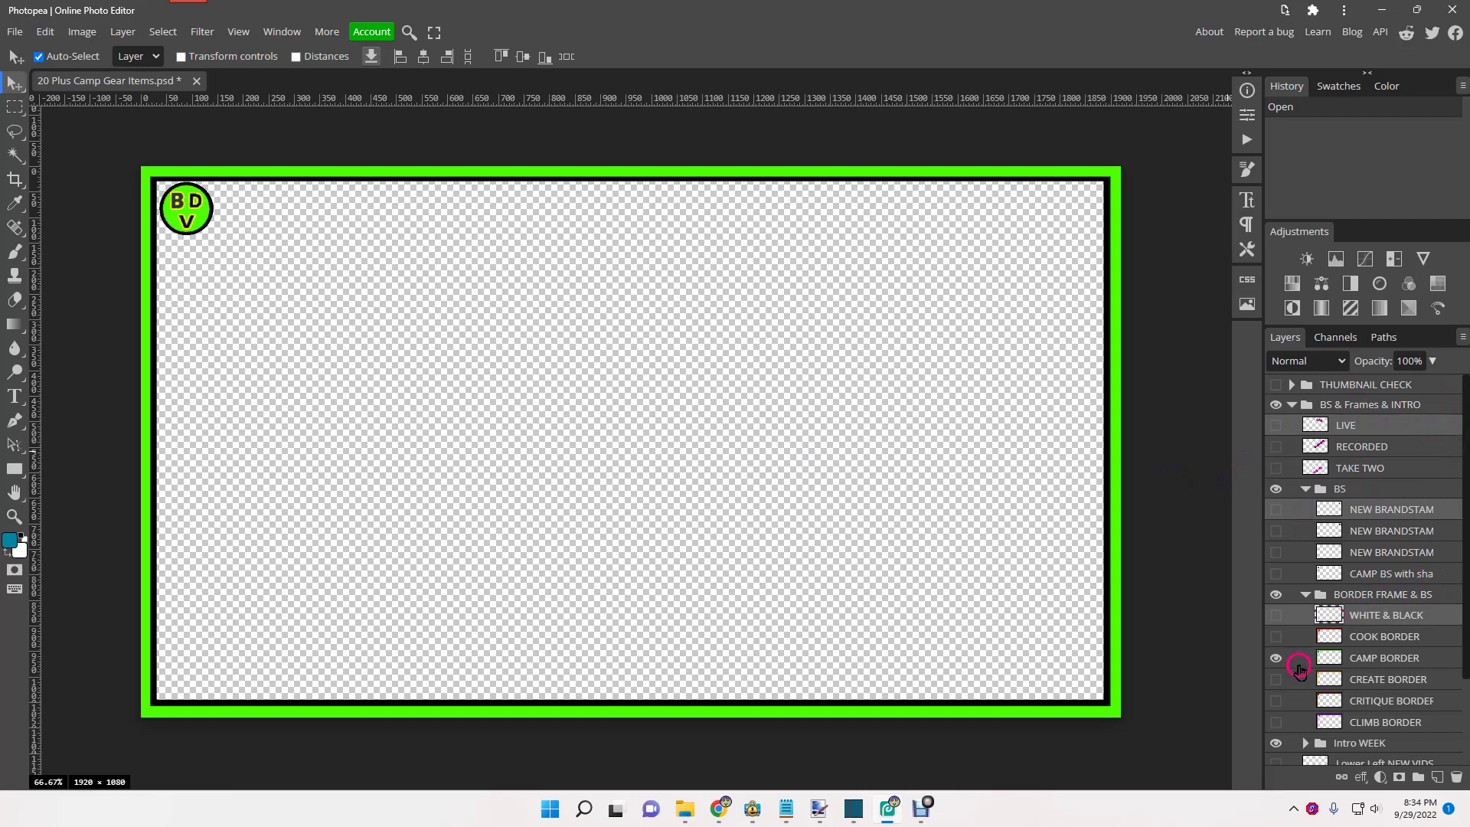
{"action": "scroll", "coordinate": [1311, 722], "scroll_direction": "down", "scroll_amount": 3}
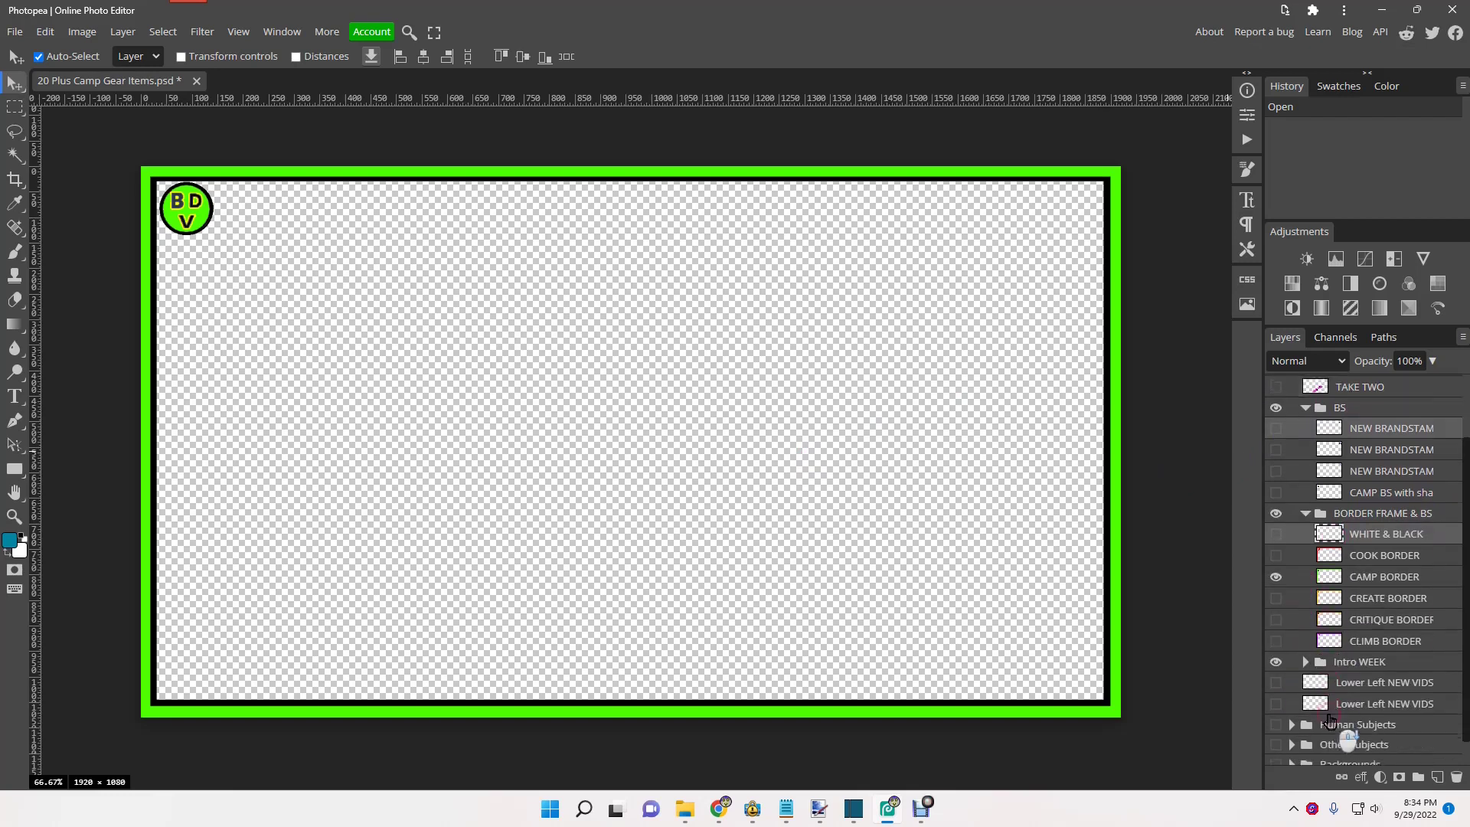
{"action": "left_click", "coordinate": [1317, 633]}
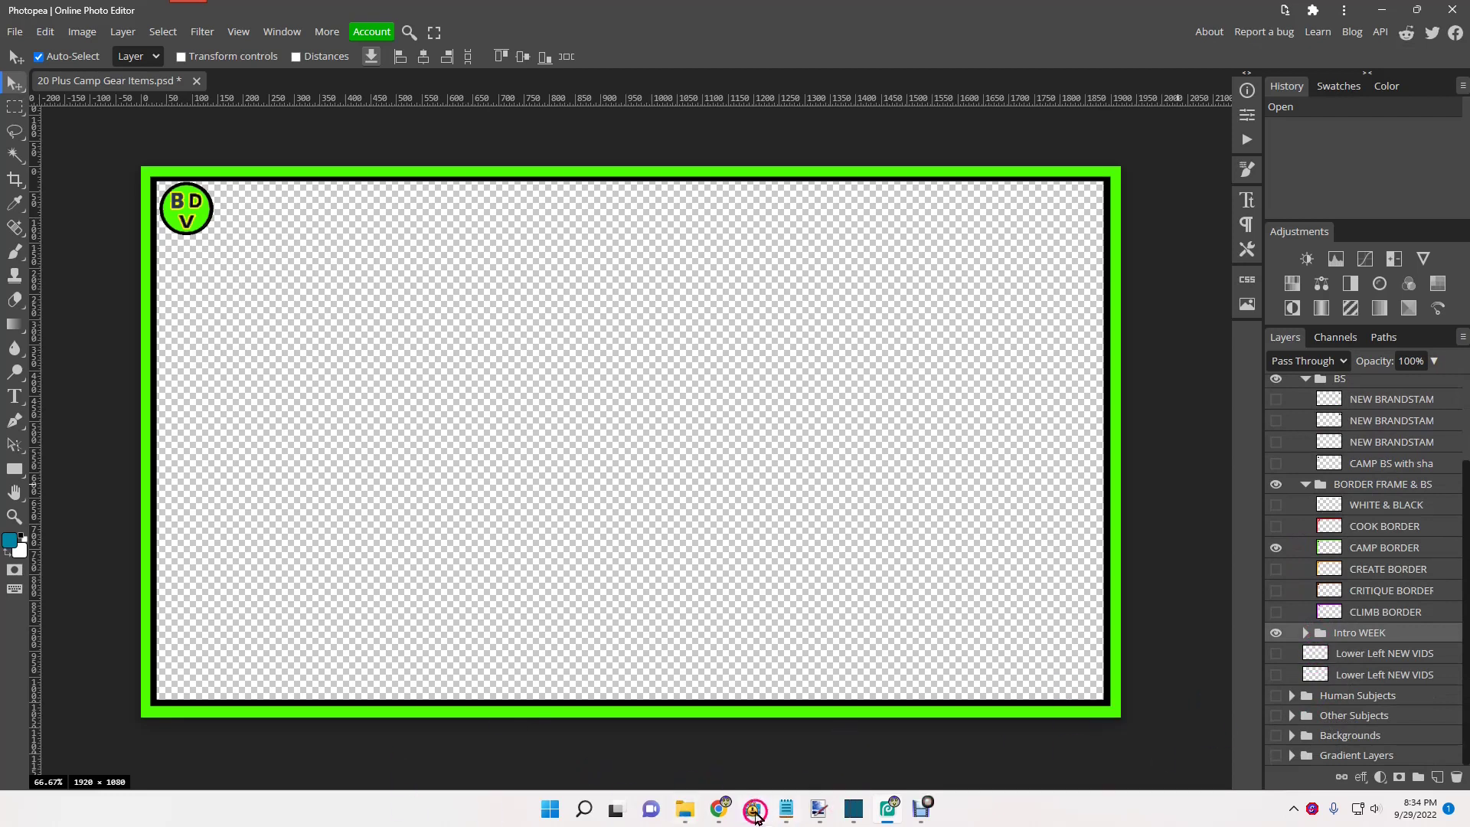
Step: Switch to Graiphics in Chrome and open the saved image of camp tools in a divided box at full size through its download option
{"action": "left_click", "coordinate": [720, 810]}
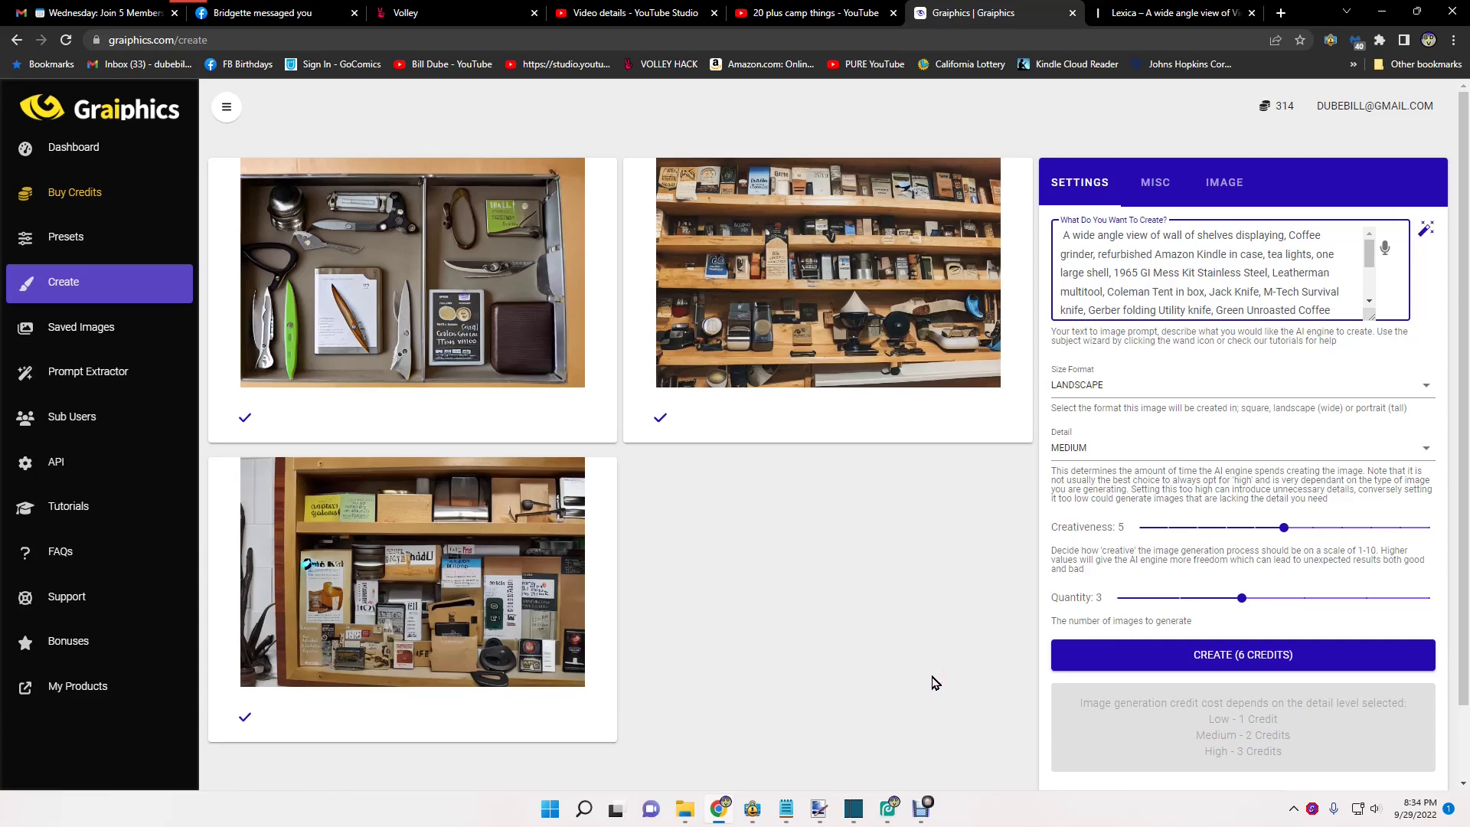
{"action": "left_click", "coordinate": [665, 528]}
{"action": "left_click", "coordinate": [584, 437]}
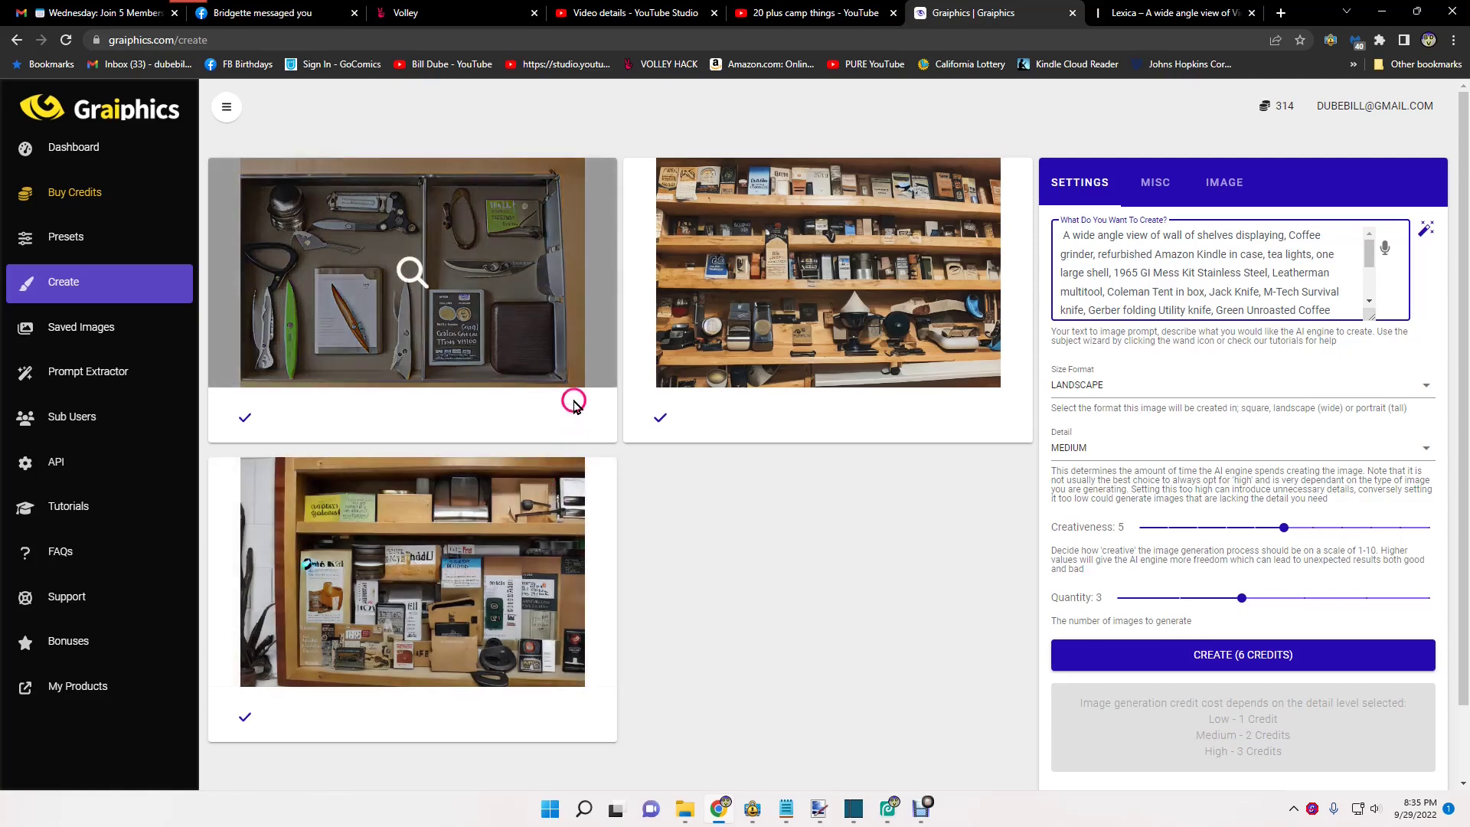
{"action": "left_click", "coordinate": [634, 396]}
{"action": "left_click", "coordinate": [686, 584]}
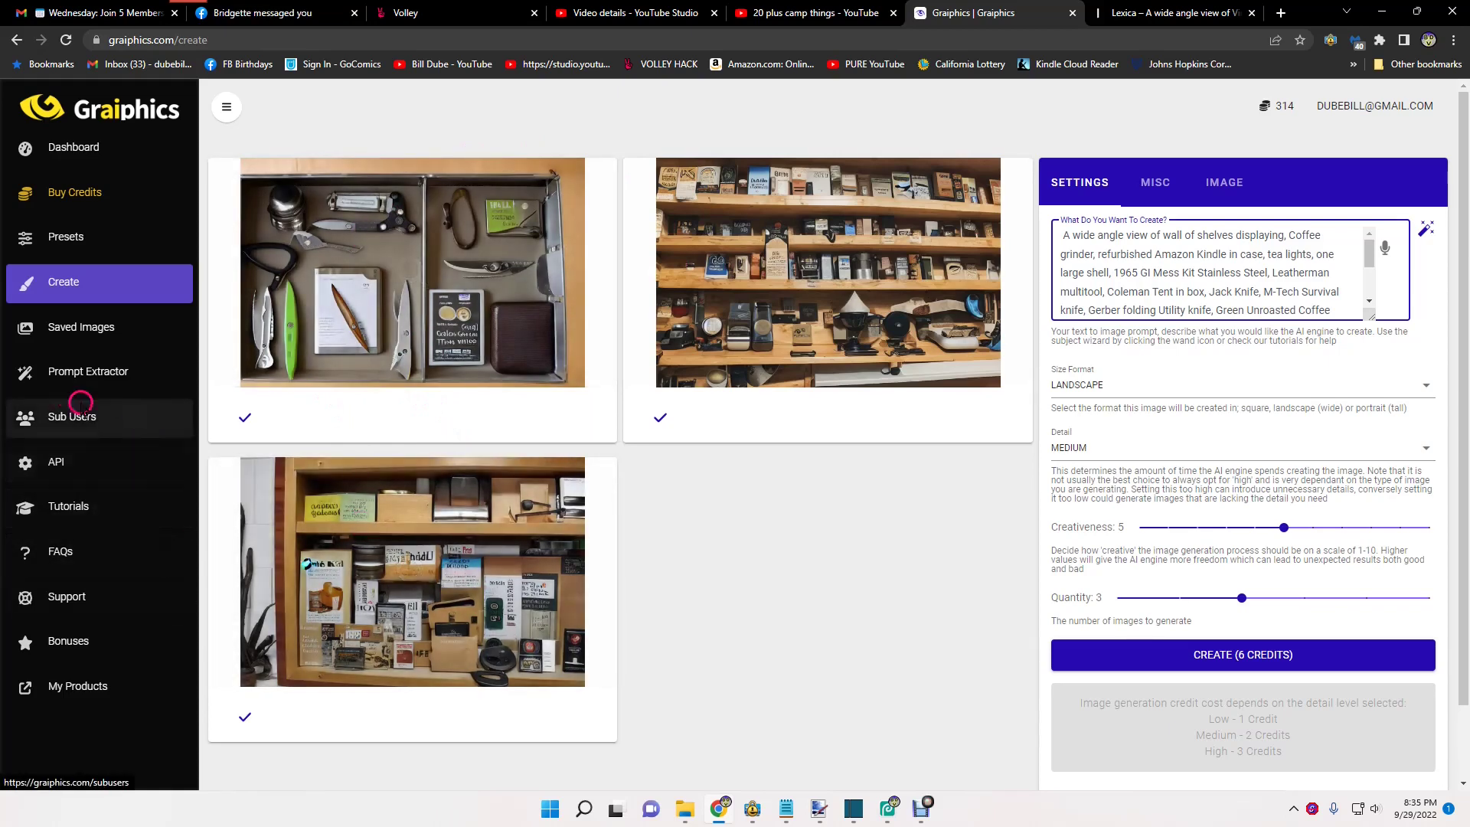
{"action": "left_click", "coordinate": [77, 329]}
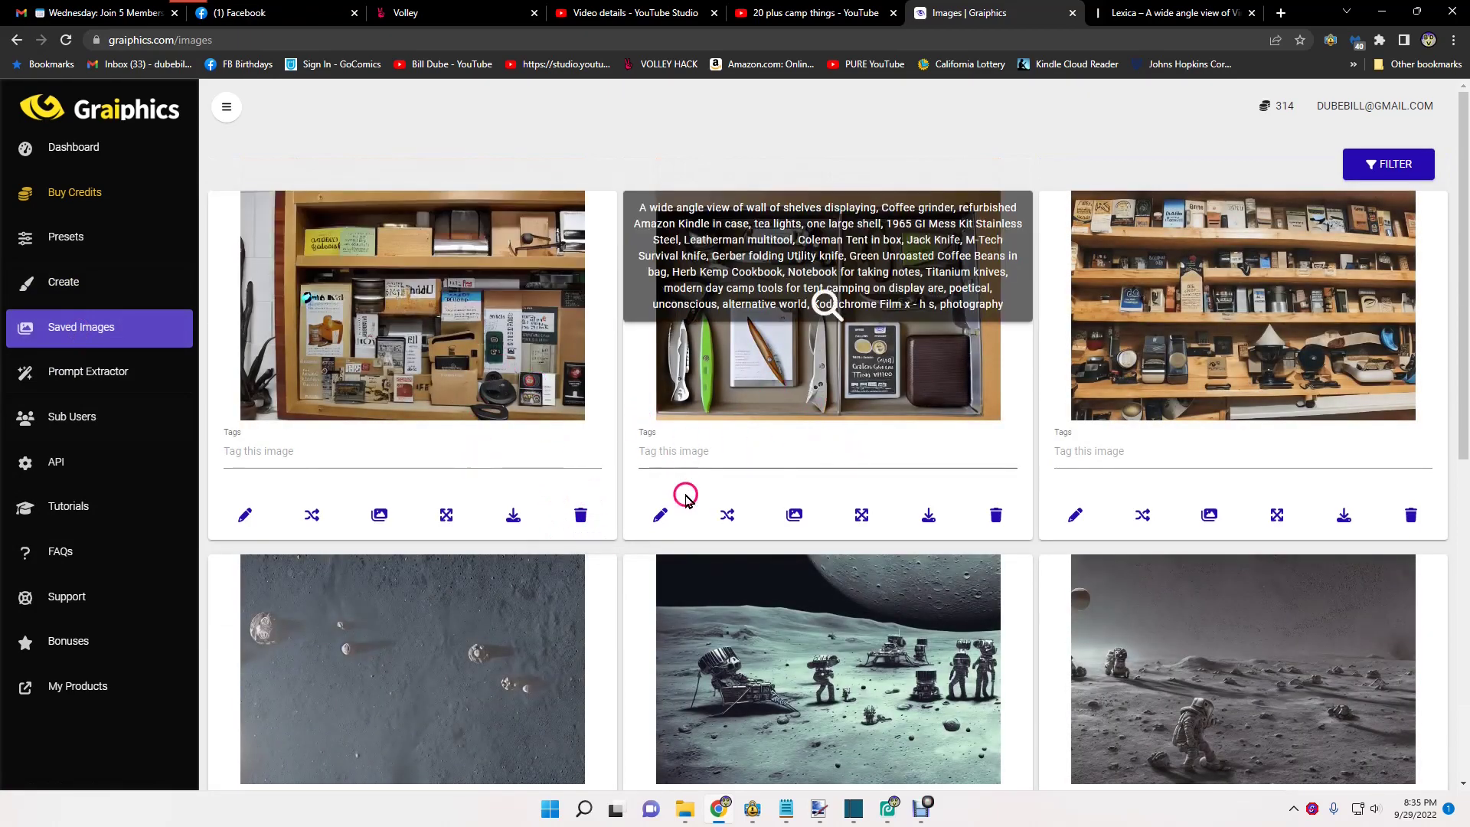
{"action": "left_click", "coordinate": [929, 516]}
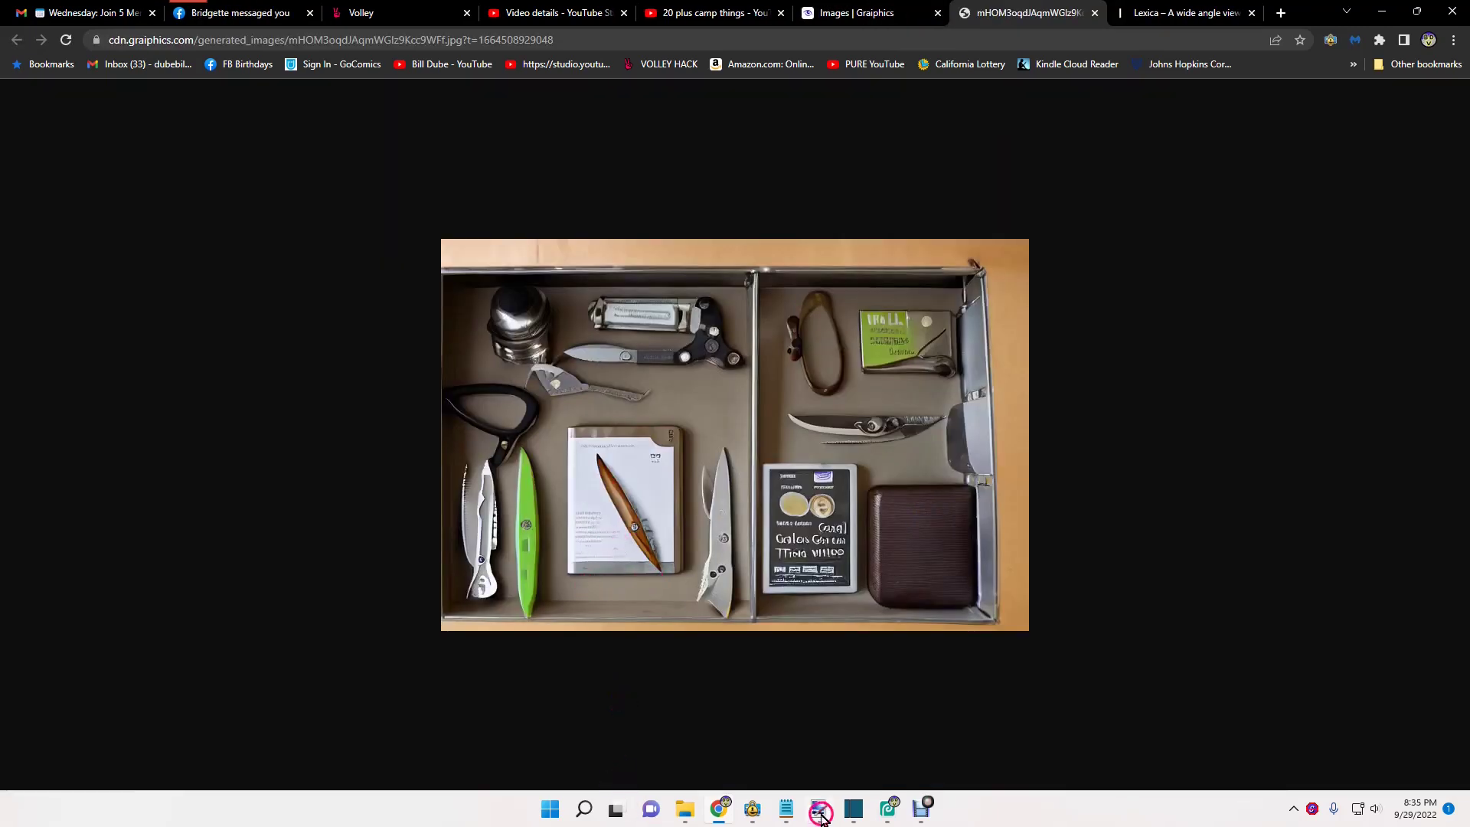
{"action": "left_click", "coordinate": [889, 811]}
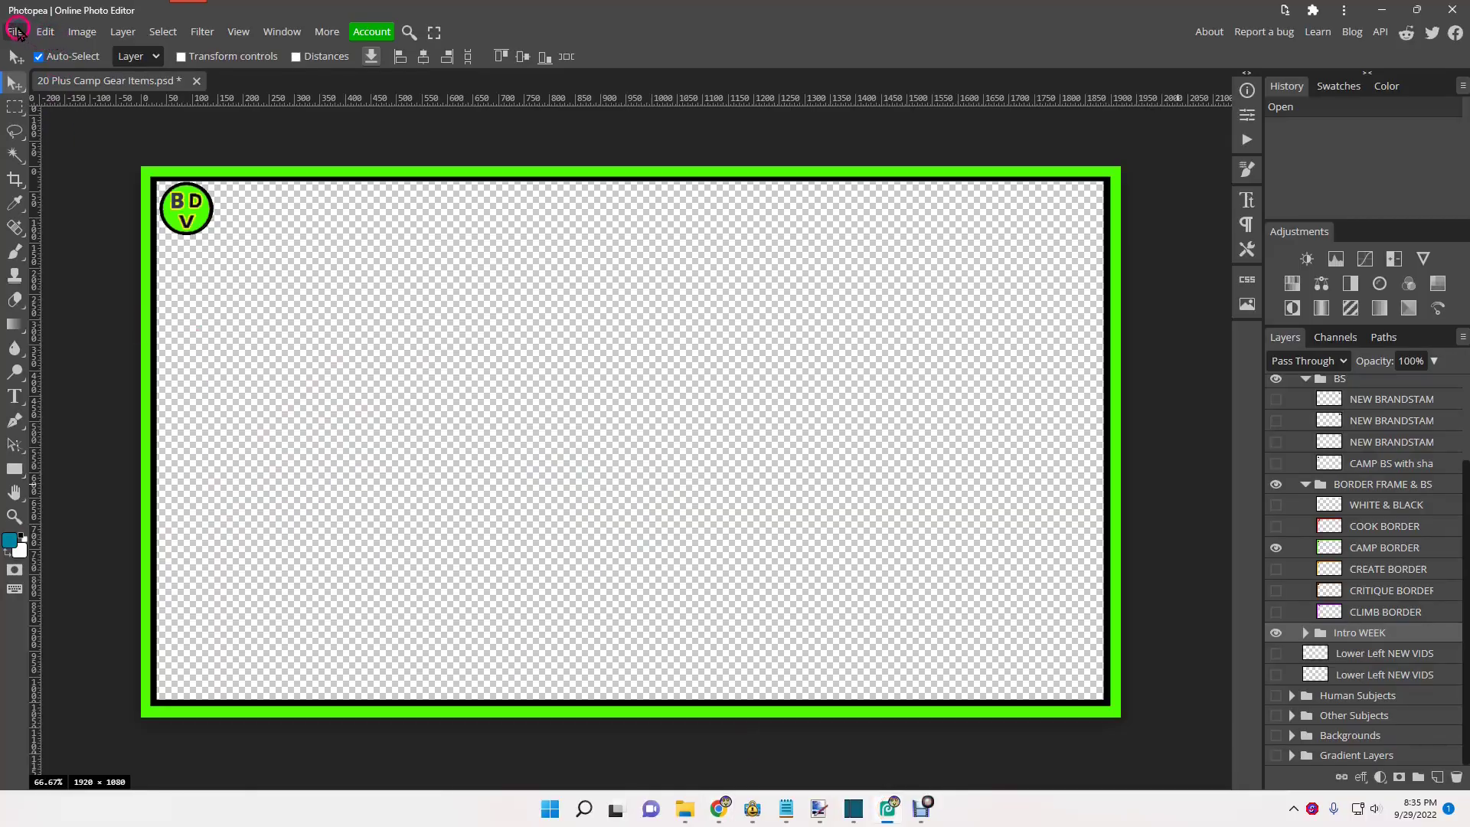
{"action": "left_click", "coordinate": [15, 32]}
{"action": "left_click", "coordinate": [33, 107]}
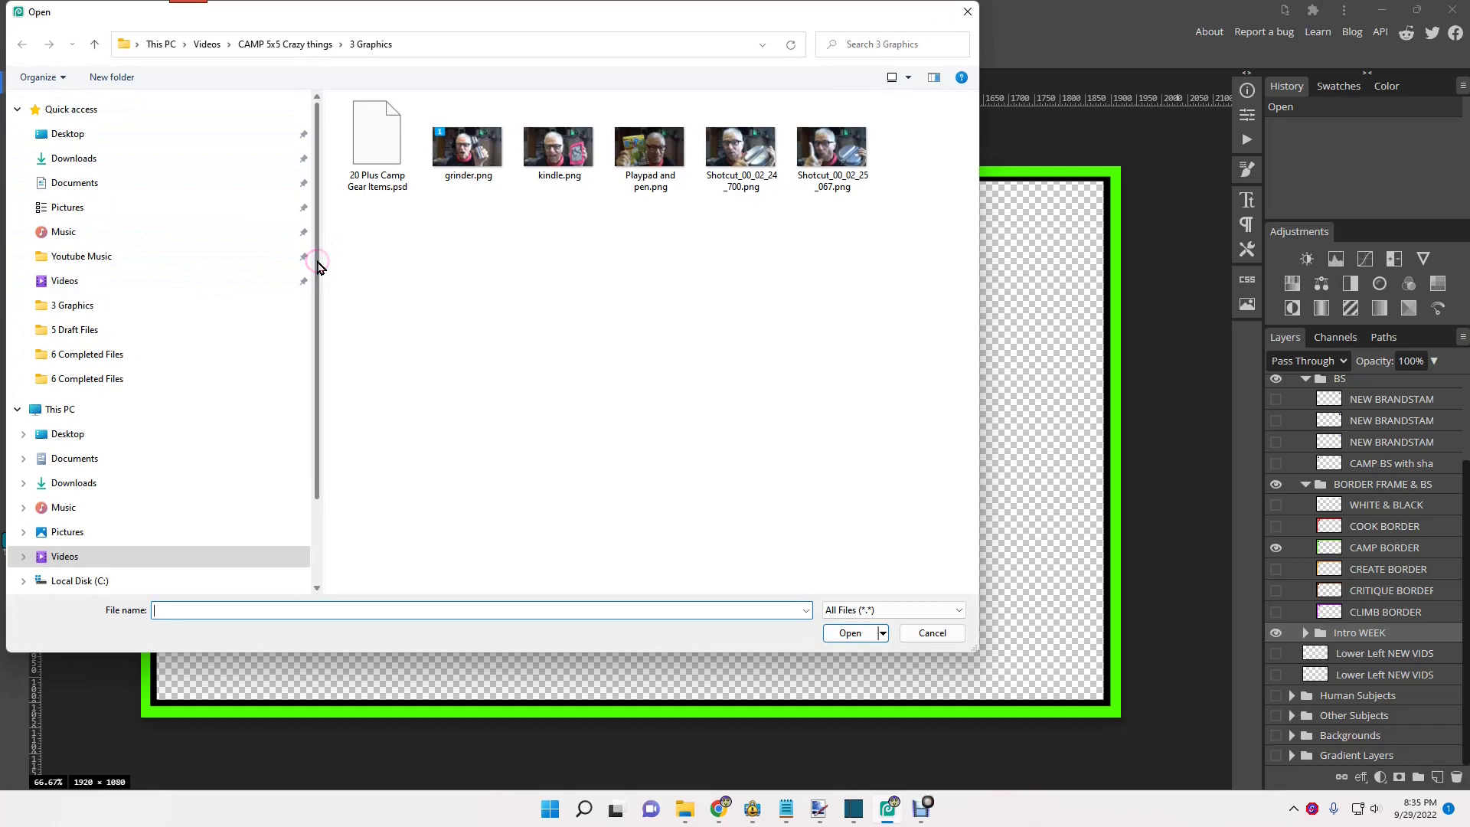
{"action": "scroll", "coordinate": [317, 280], "scroll_direction": "down", "scroll_amount": 1}
{"action": "scroll", "coordinate": [317, 275], "scroll_direction": "up", "scroll_amount": 1}
{"action": "left_click", "coordinate": [76, 158]}
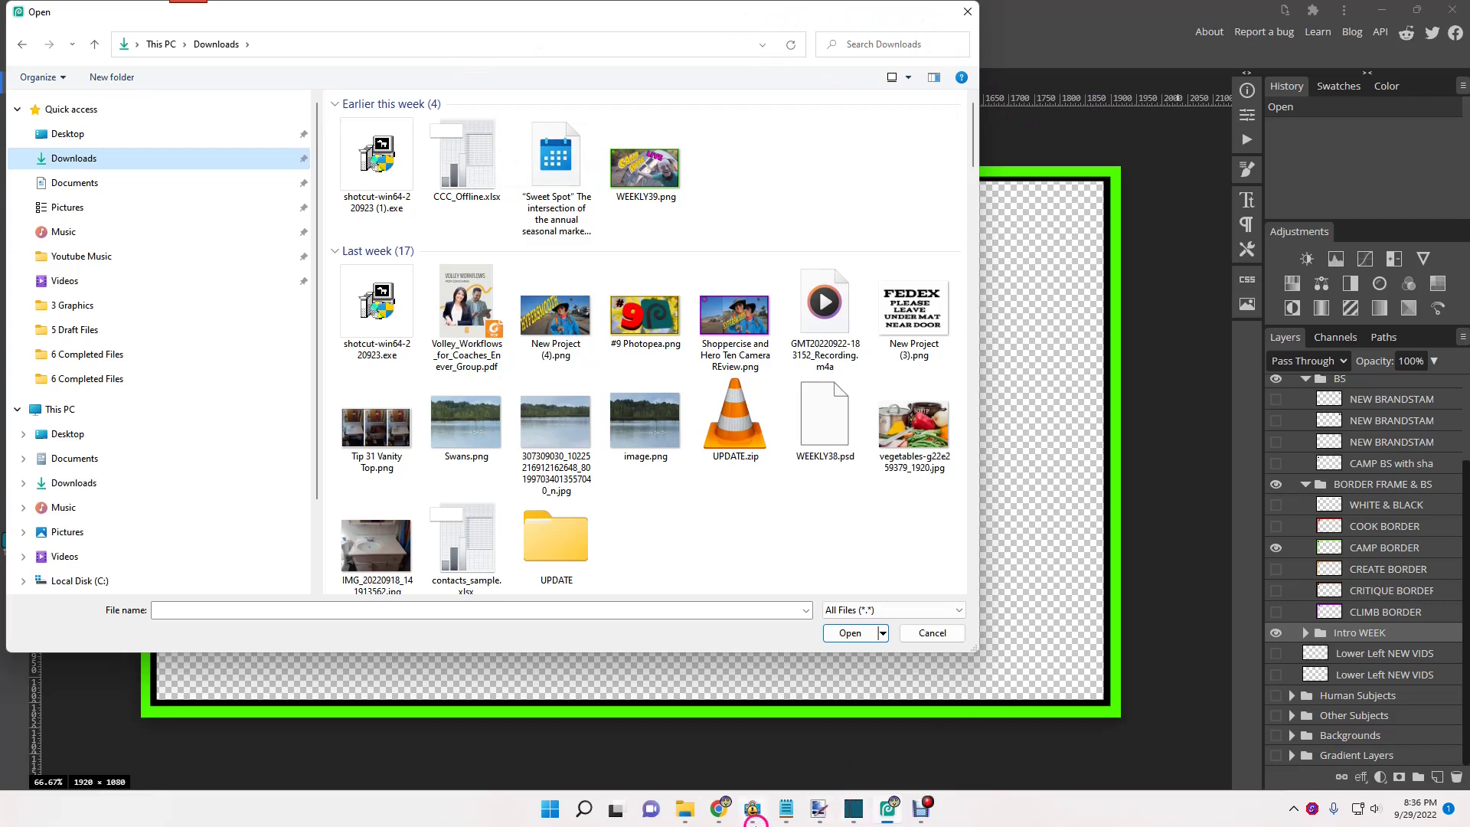
{"action": "left_click", "coordinate": [819, 810]}
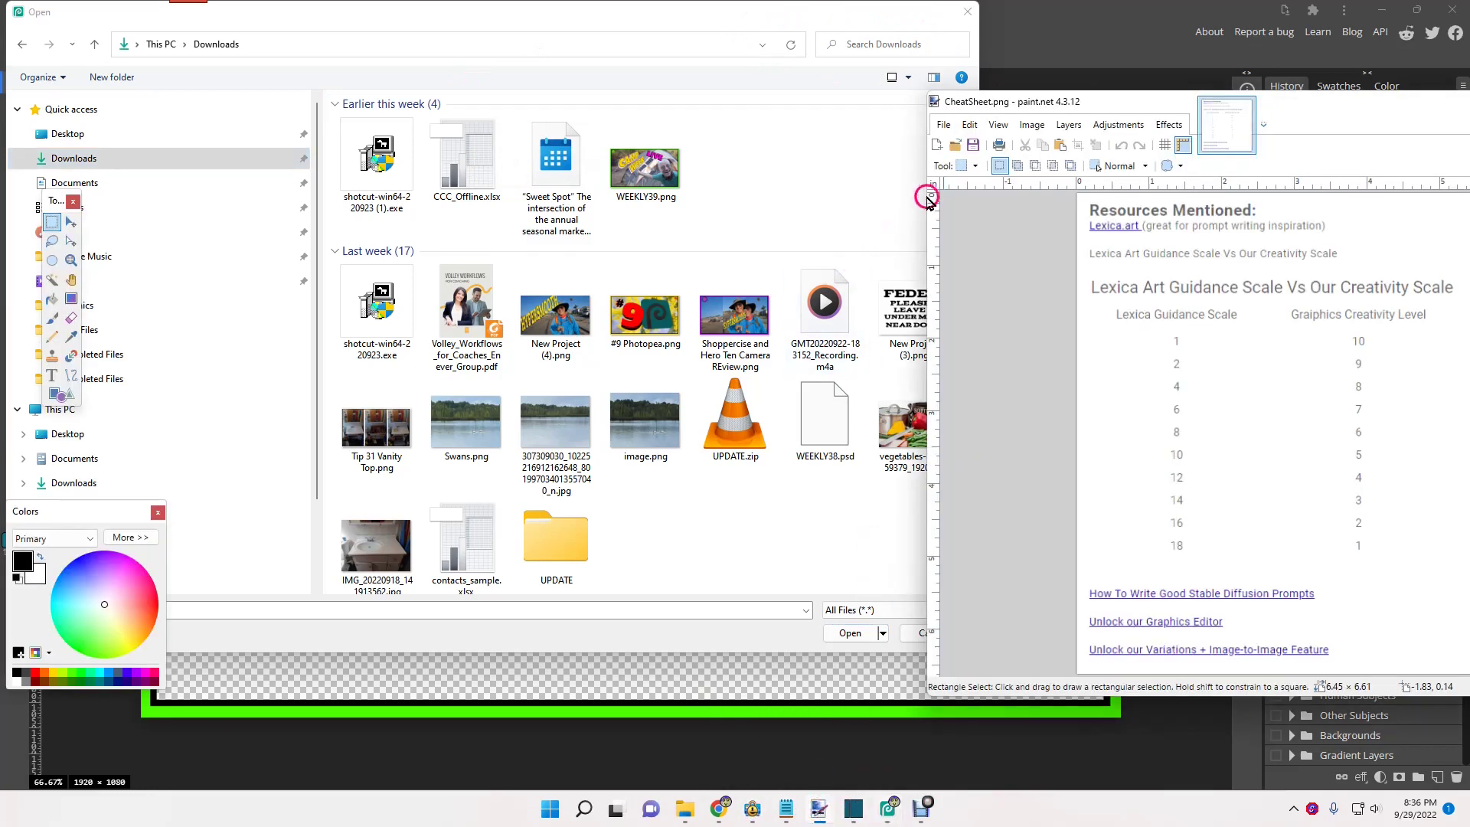
{"action": "left_click_drag", "start_coordinate": [1022, 103], "coordinate": [805, 124]}
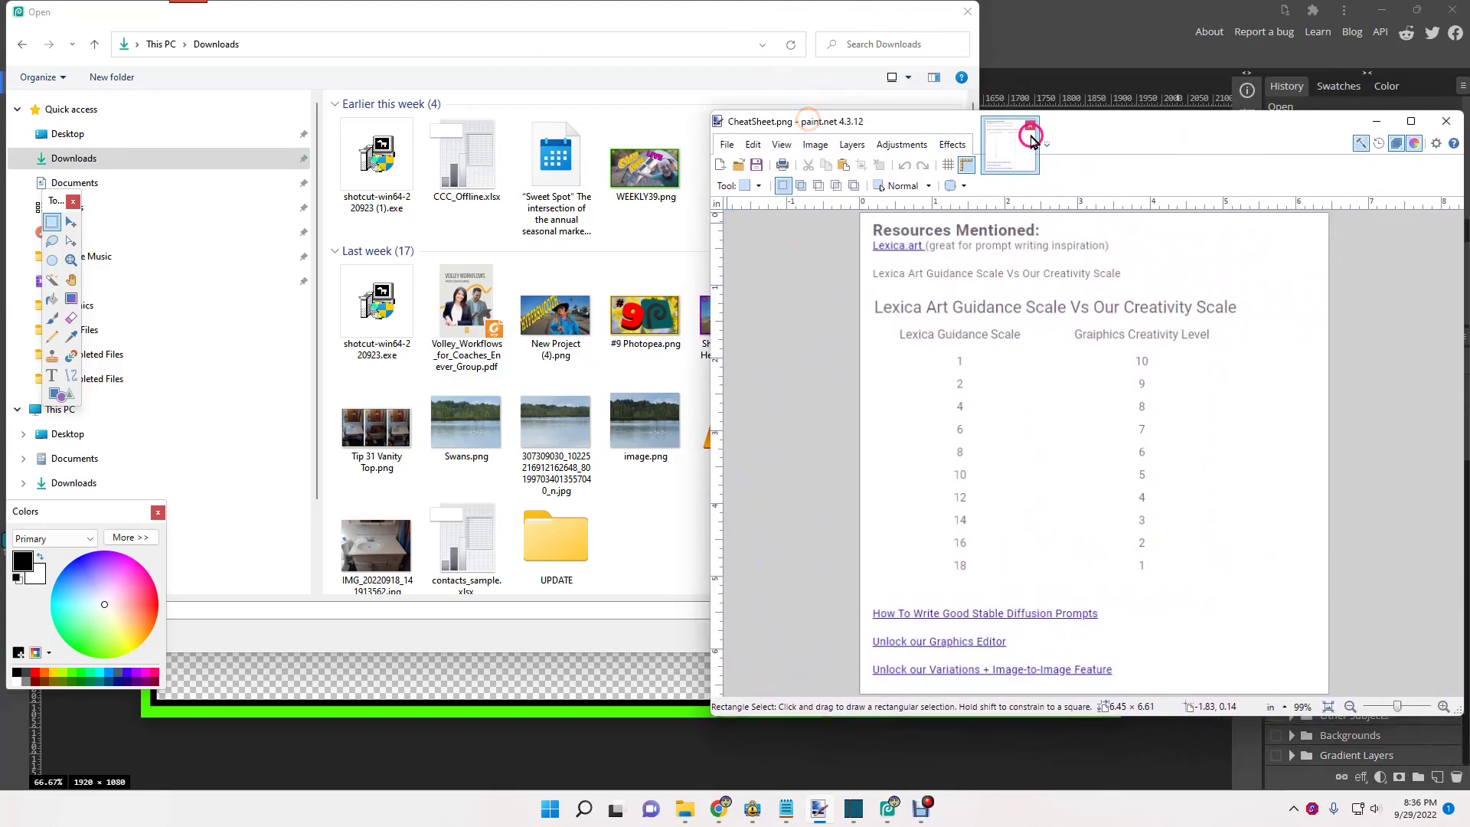
{"action": "left_click", "coordinate": [1376, 123]}
{"action": "left_click_drag", "start_coordinate": [849, 20], "coordinate": [934, 77]}
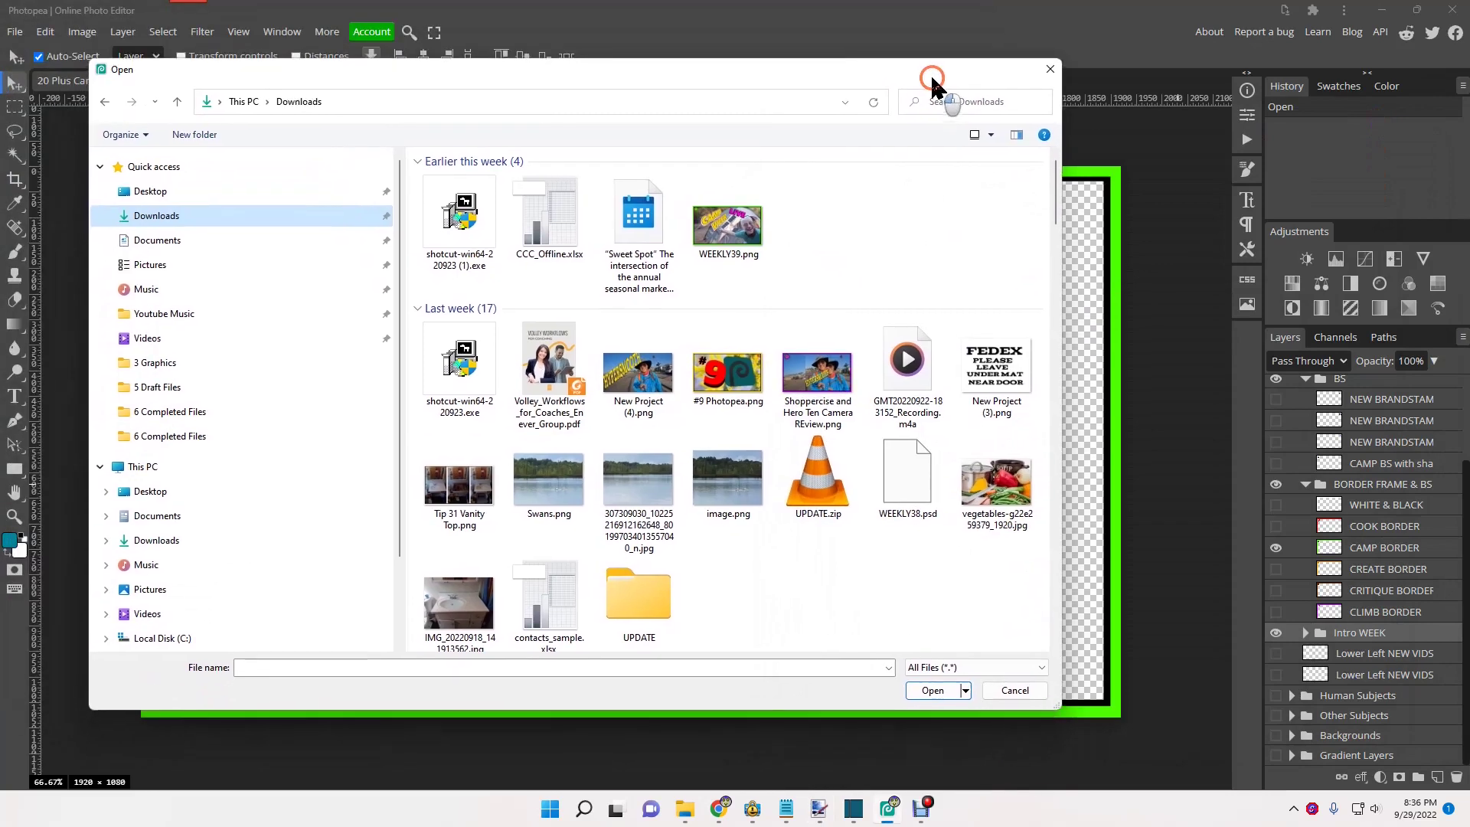
{"action": "left_click", "coordinate": [1052, 72]}
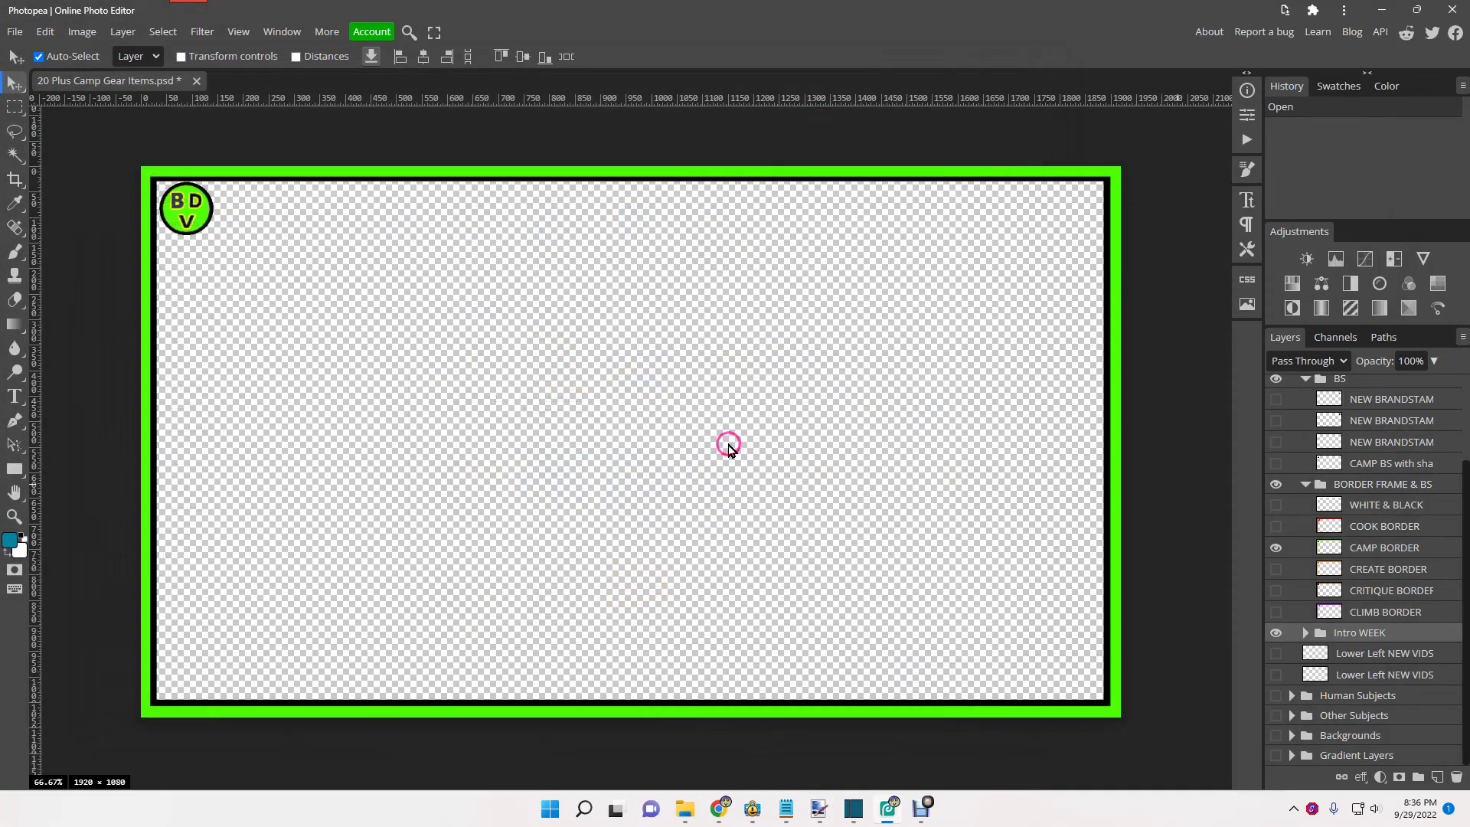
Step: Switch to Chrome and save the boxed camp tools image as a JPEG in the Magazines folder
{"action": "left_click", "coordinate": [720, 805]}
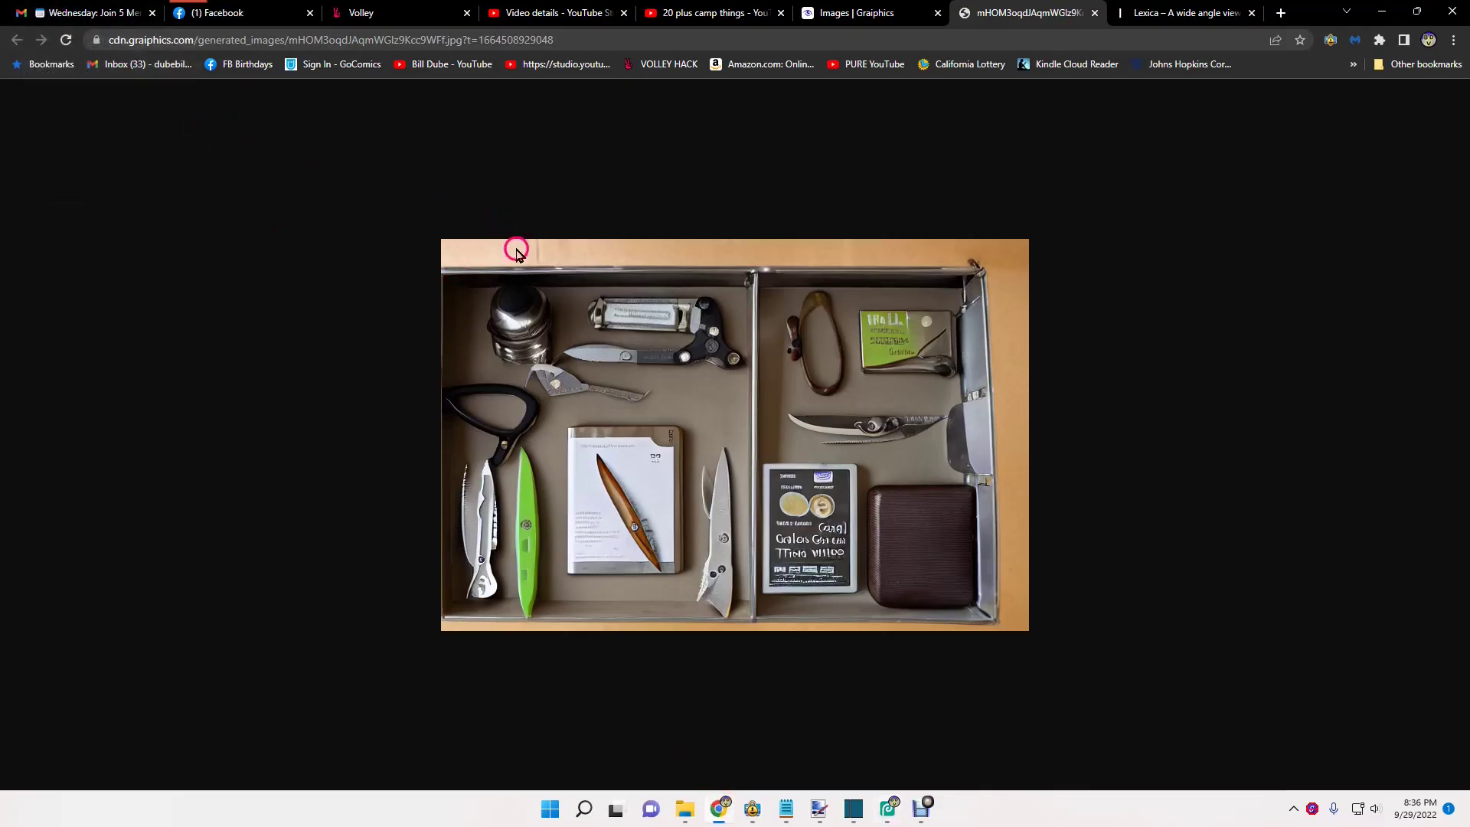
{"action": "right_click", "coordinate": [677, 306]}
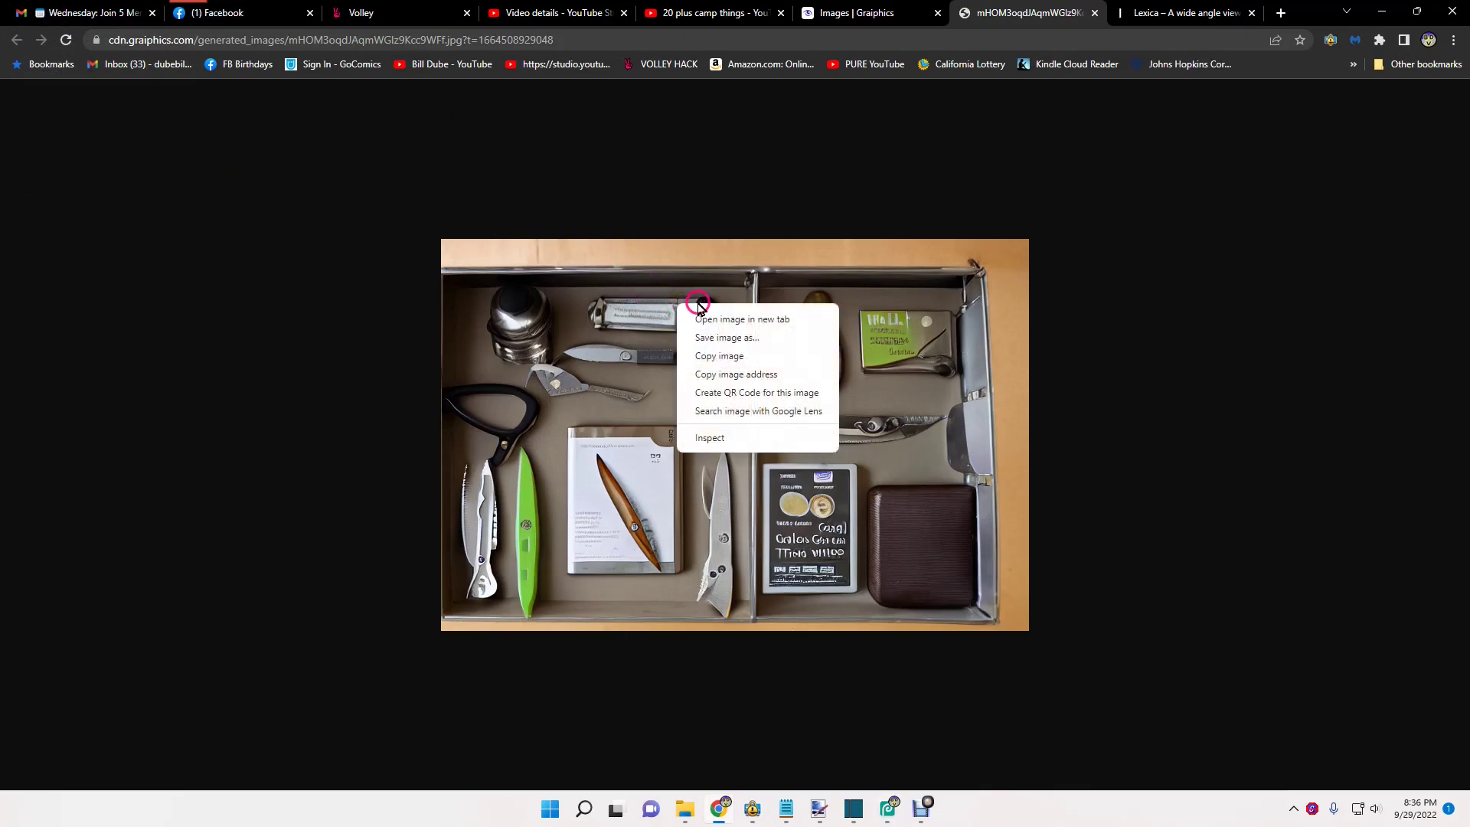
{"action": "left_click", "coordinate": [717, 339]}
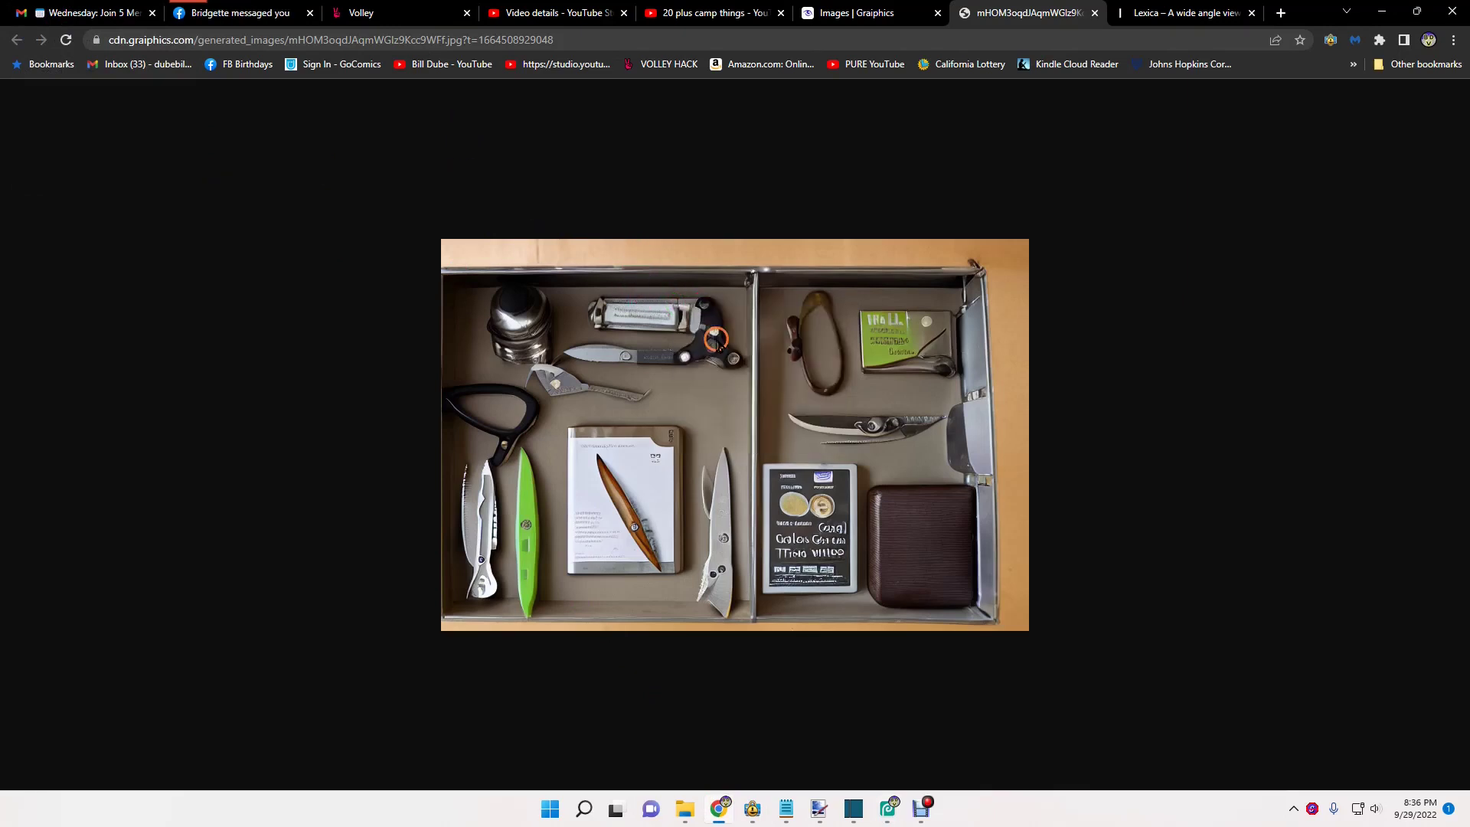
{"action": "left_click", "coordinate": [501, 656]}
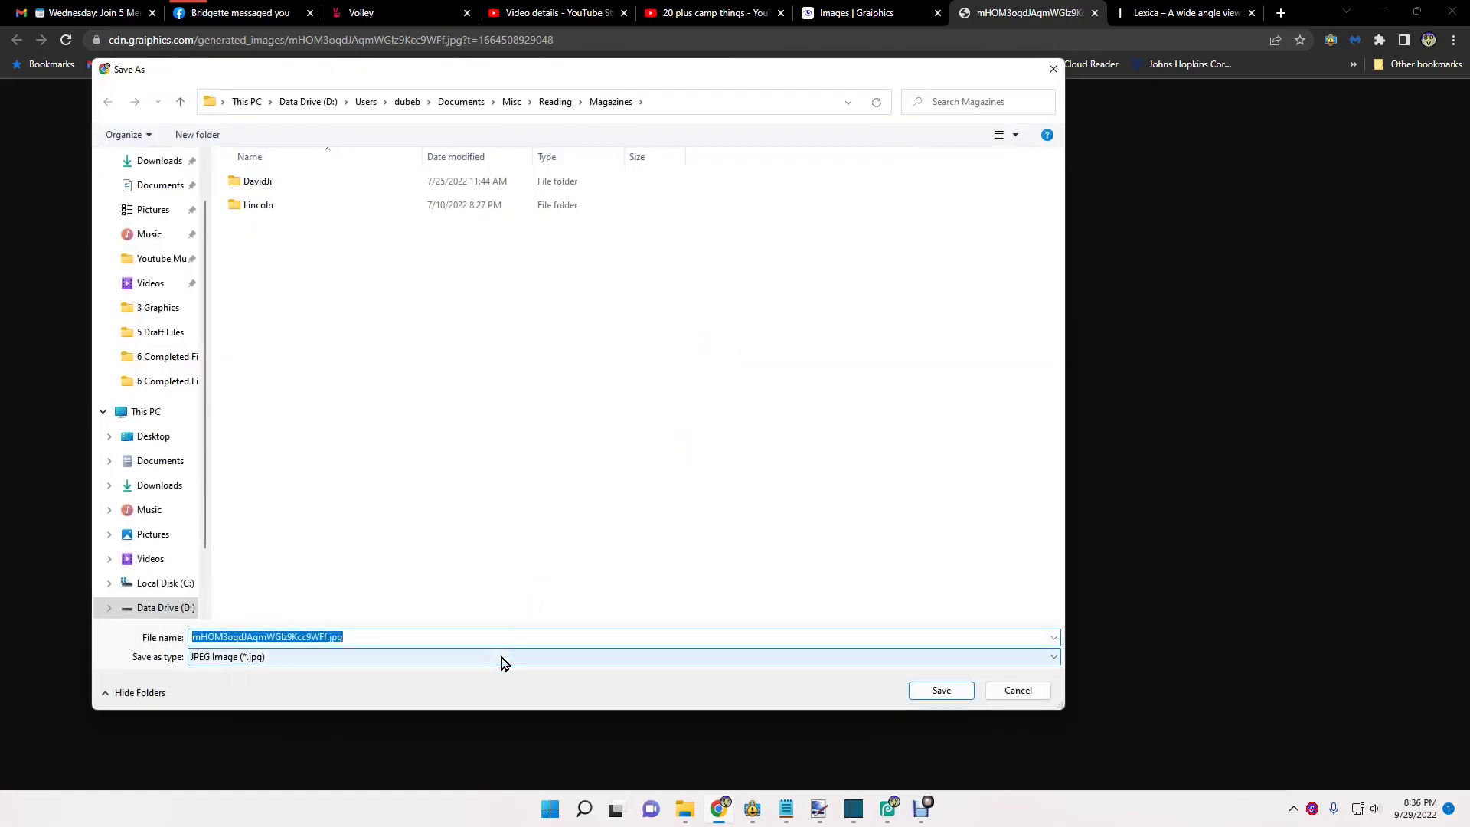
{"action": "left_click", "coordinate": [928, 692]}
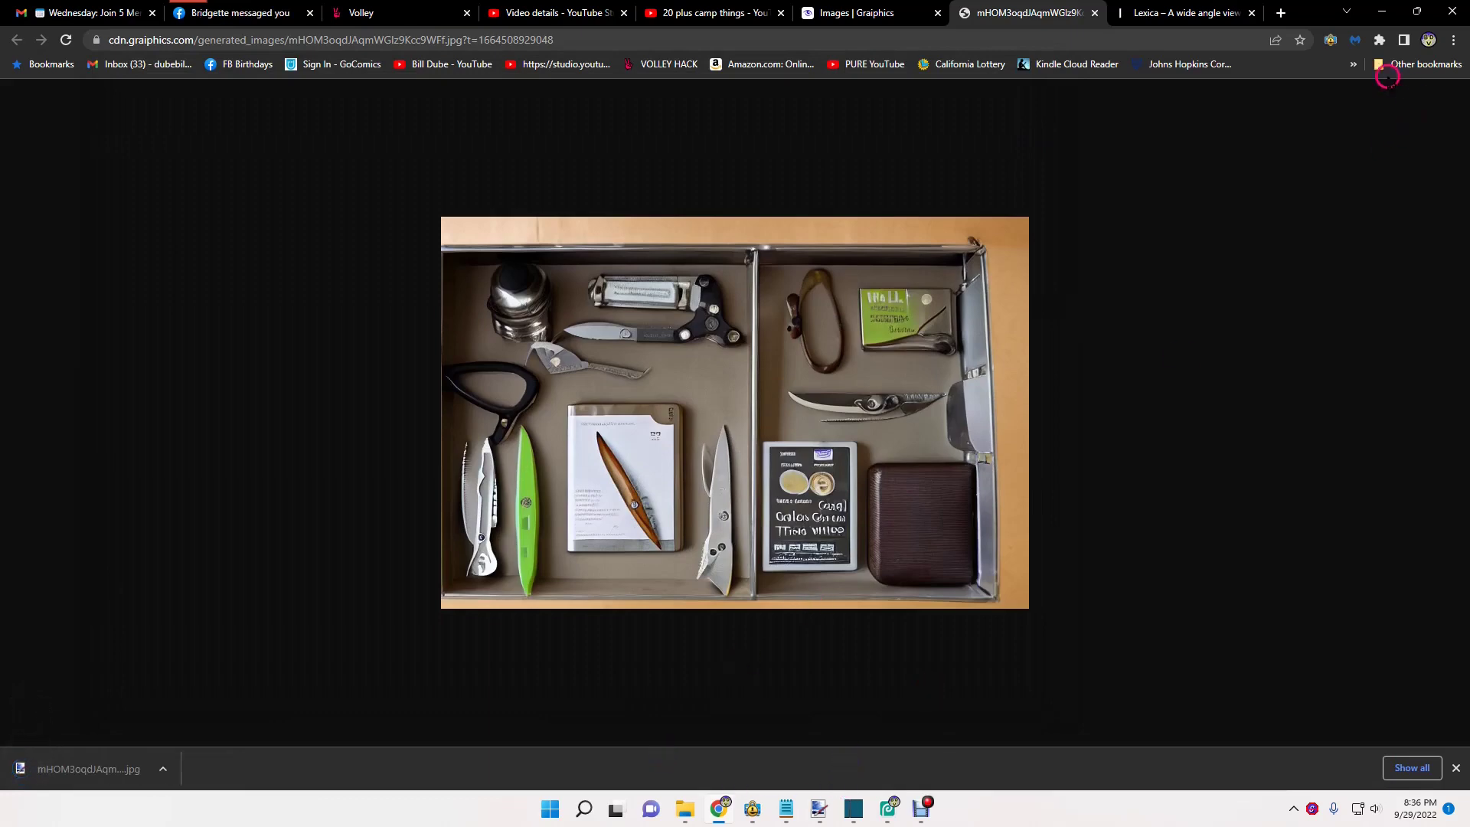
Step: Reopen Save As for the camp tools image to check which folder it was saved in
{"action": "left_click", "coordinate": [1382, 11]}
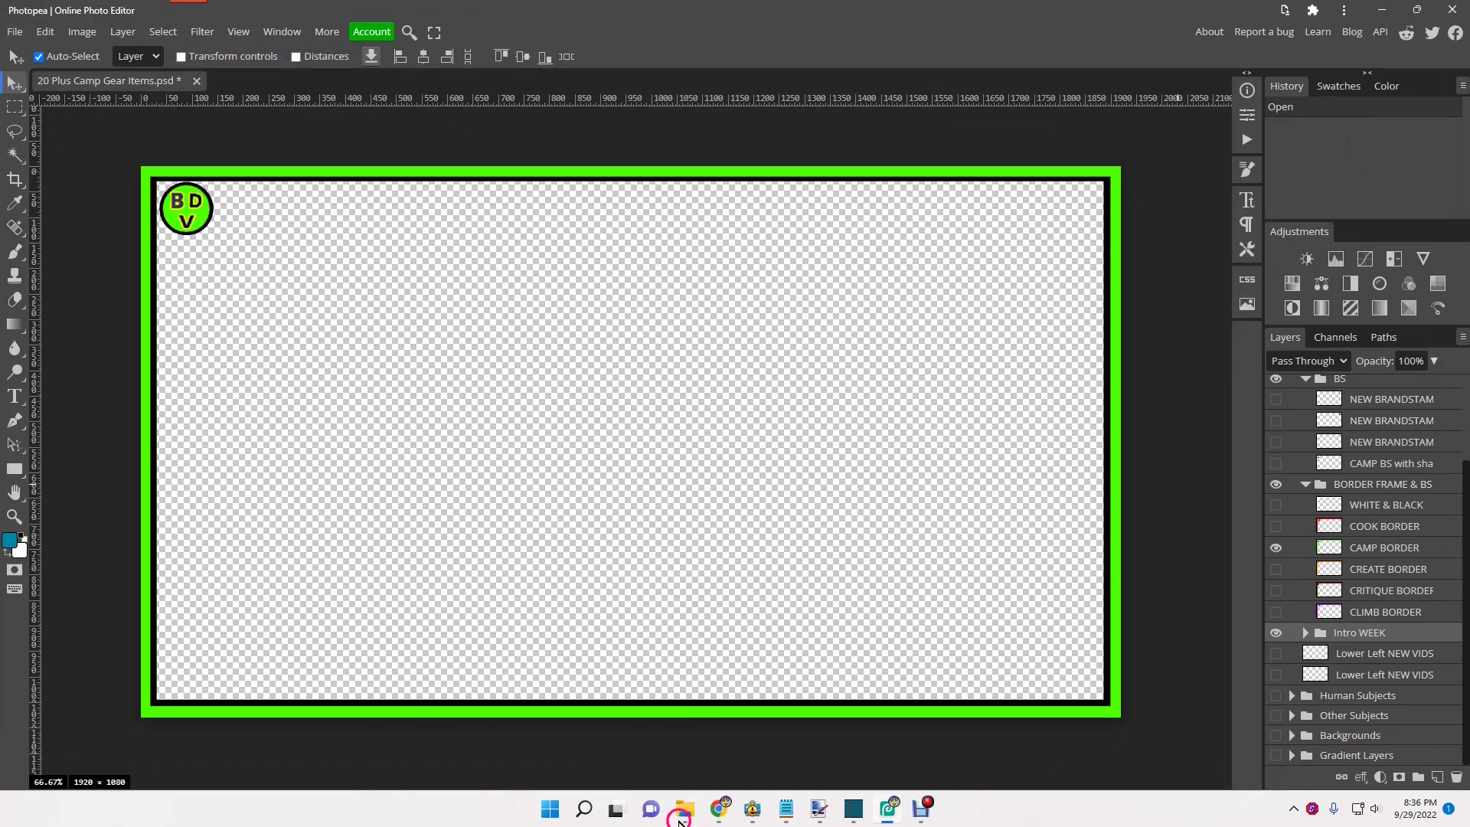
{"action": "left_click", "coordinate": [719, 808]}
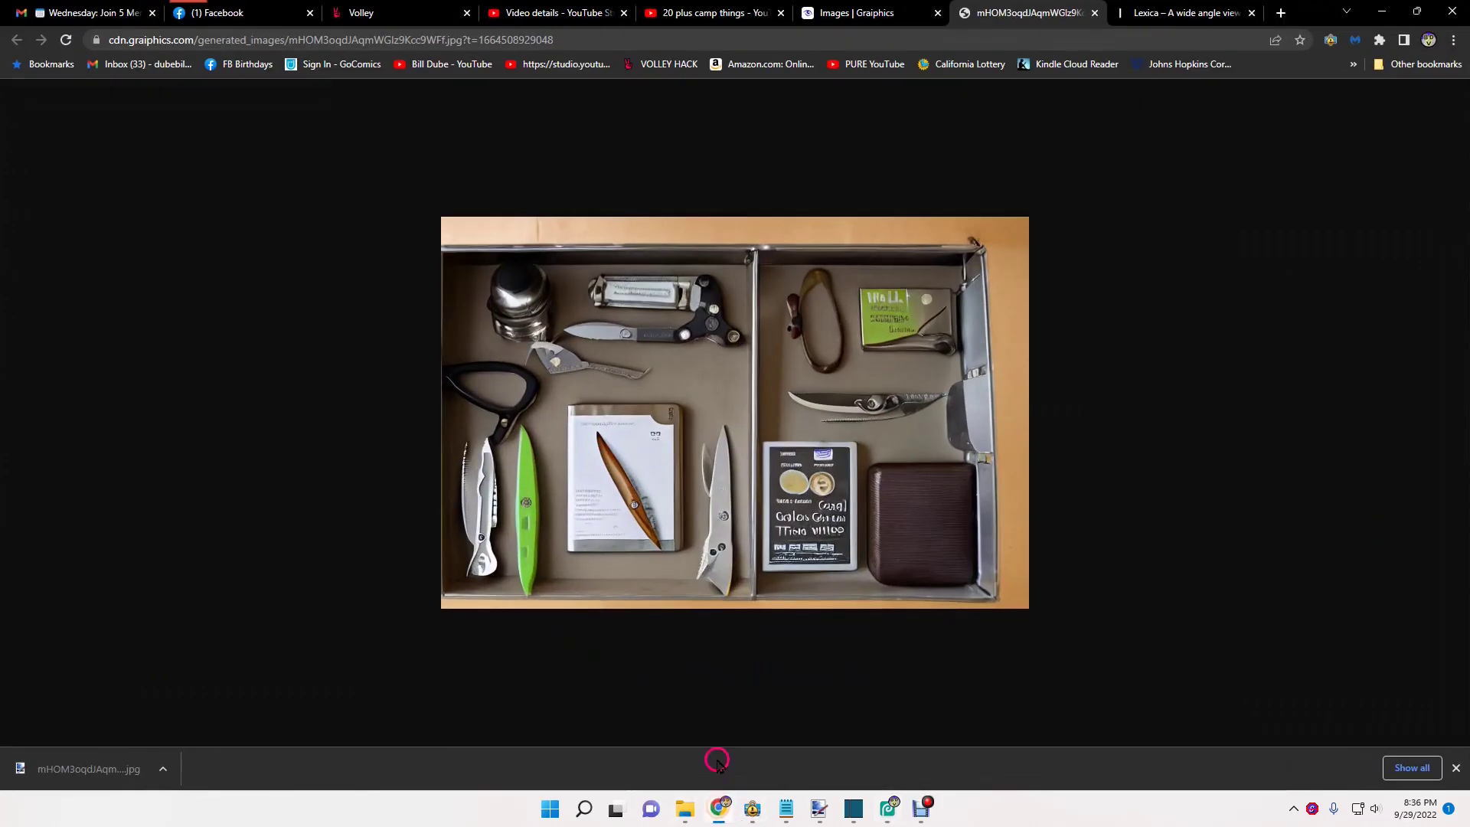
{"action": "right_click", "coordinate": [669, 373]}
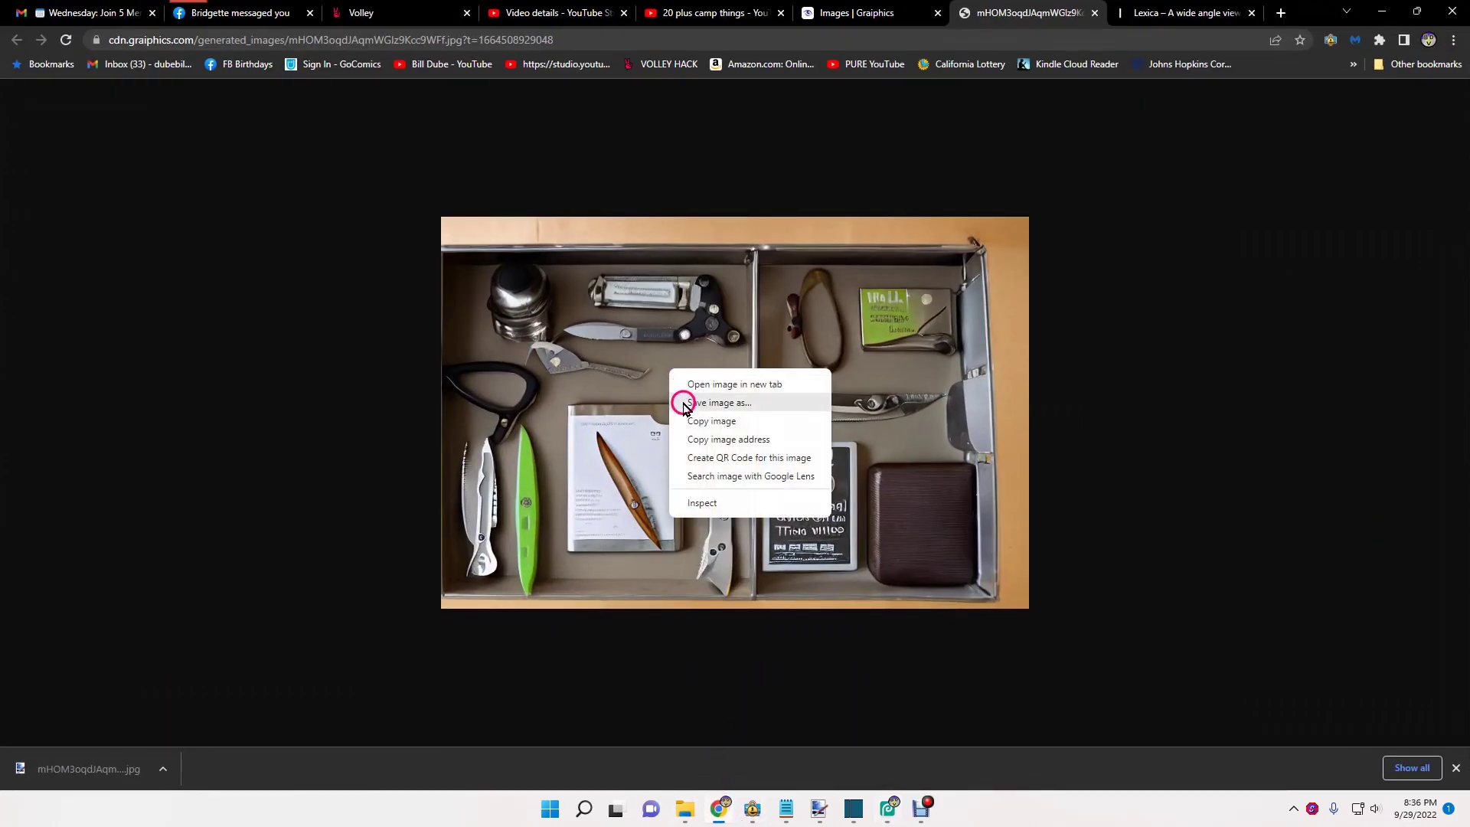
{"action": "left_click", "coordinate": [682, 404]}
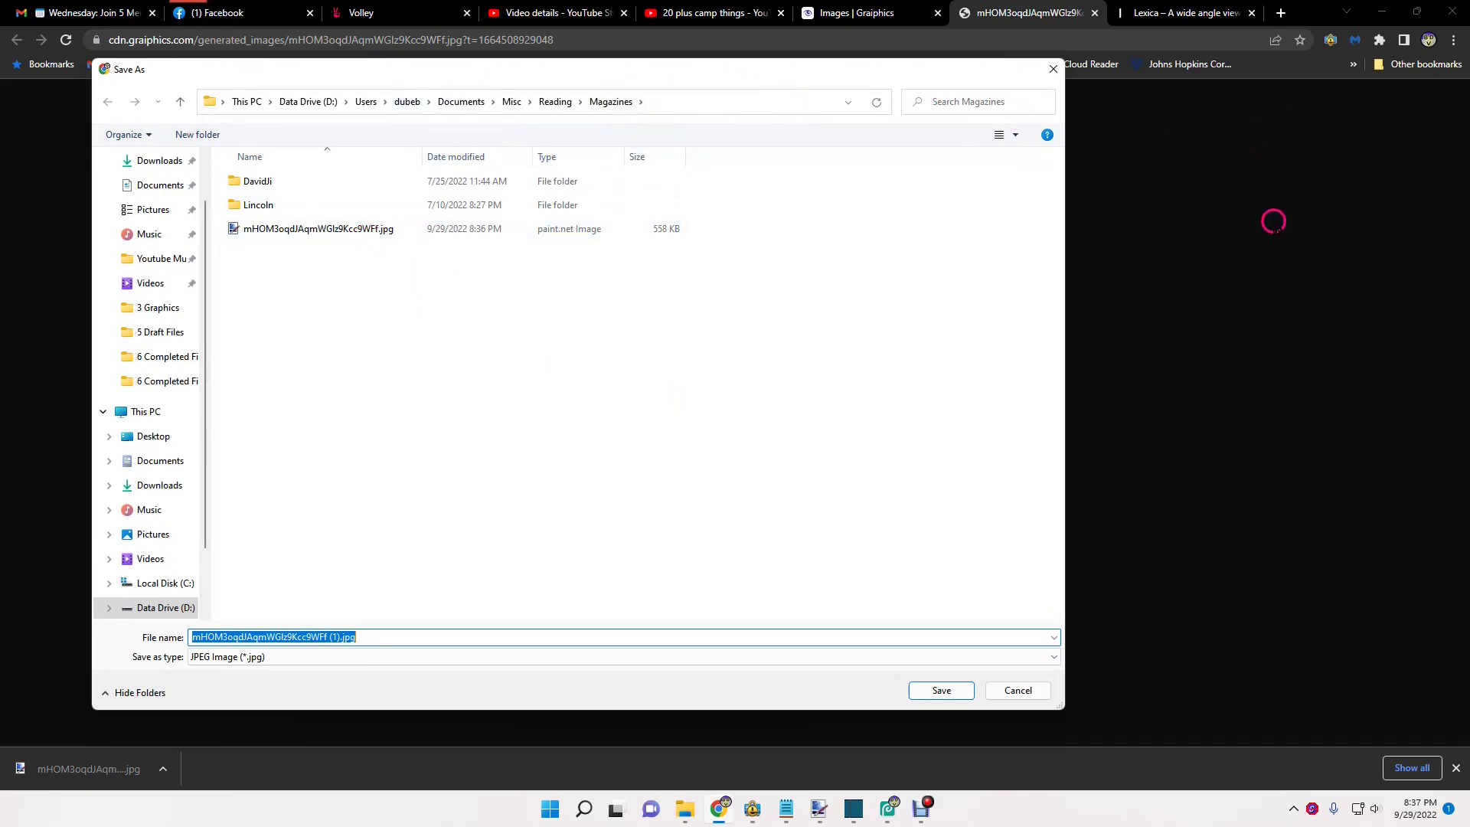
Step: Switch to Photopea and place the camp tools JPEG from Documents > Misc > Reading > Magazines into the thumbnail
{"action": "left_click", "coordinate": [888, 808]}
{"action": "mouse_move", "coordinate": [187, 2]}
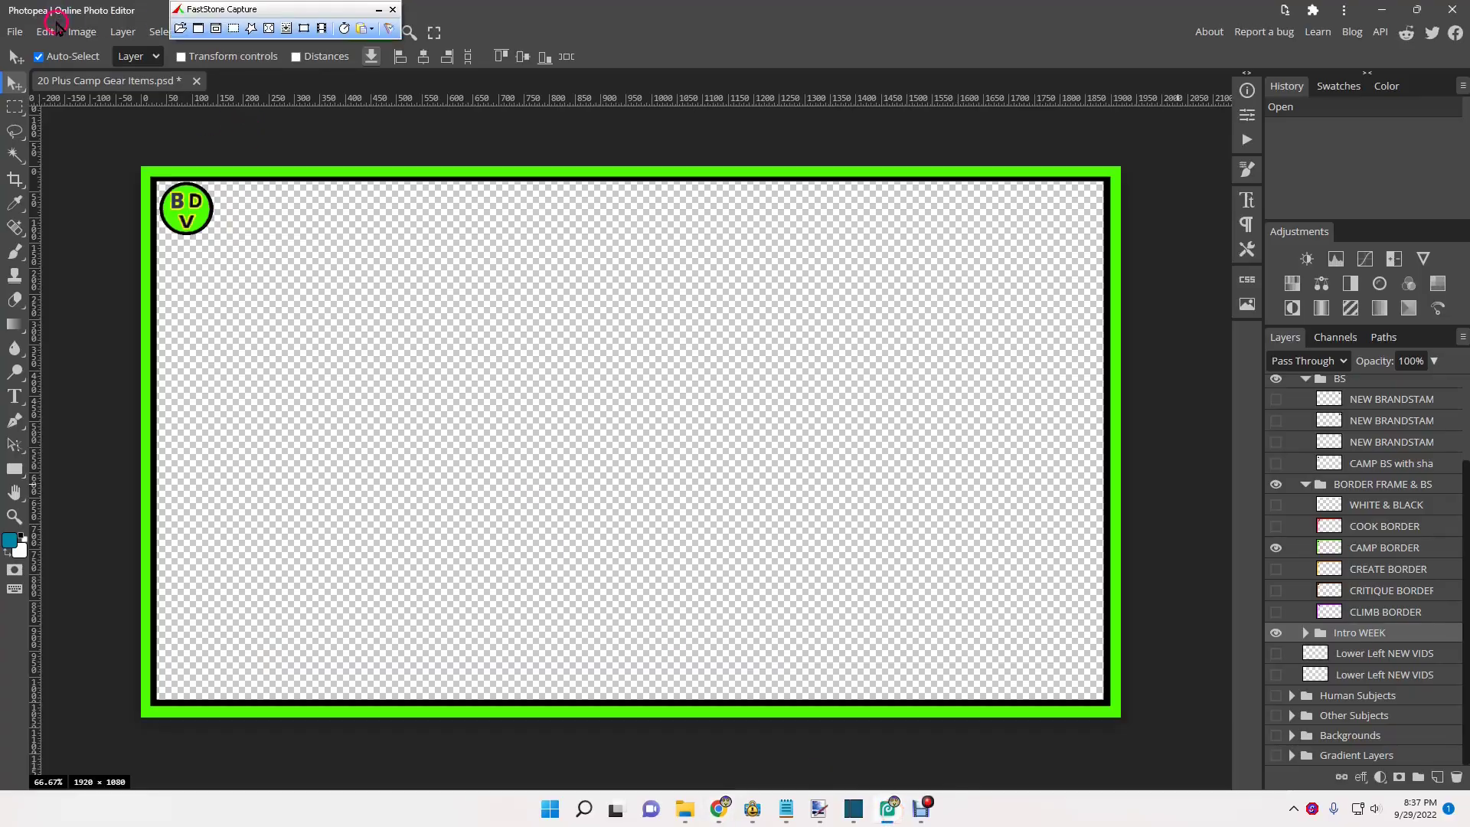
{"action": "left_click", "coordinate": [20, 32]}
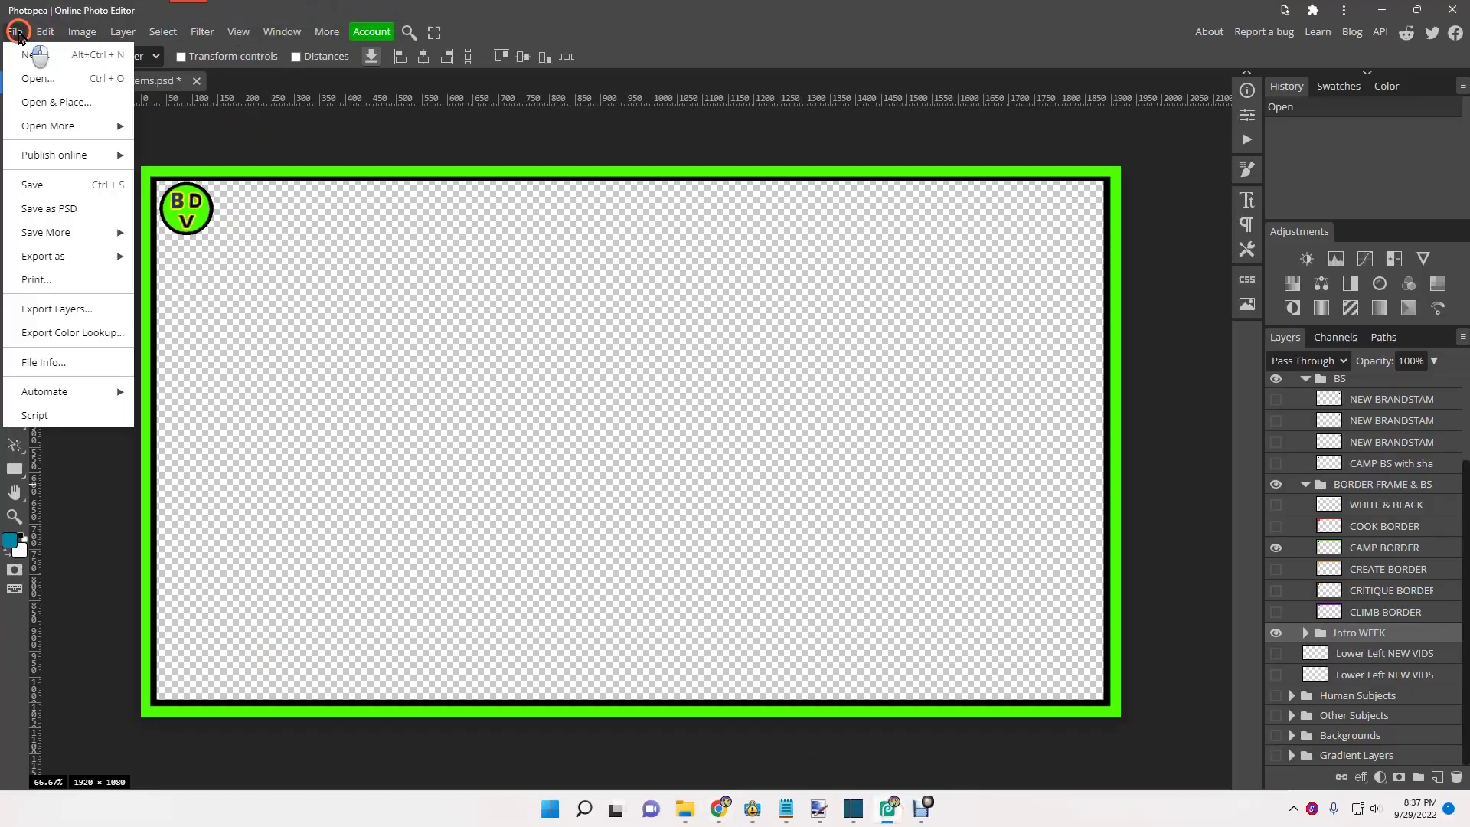
{"action": "left_click", "coordinate": [25, 99]}
{"action": "left_click", "coordinate": [164, 365]}
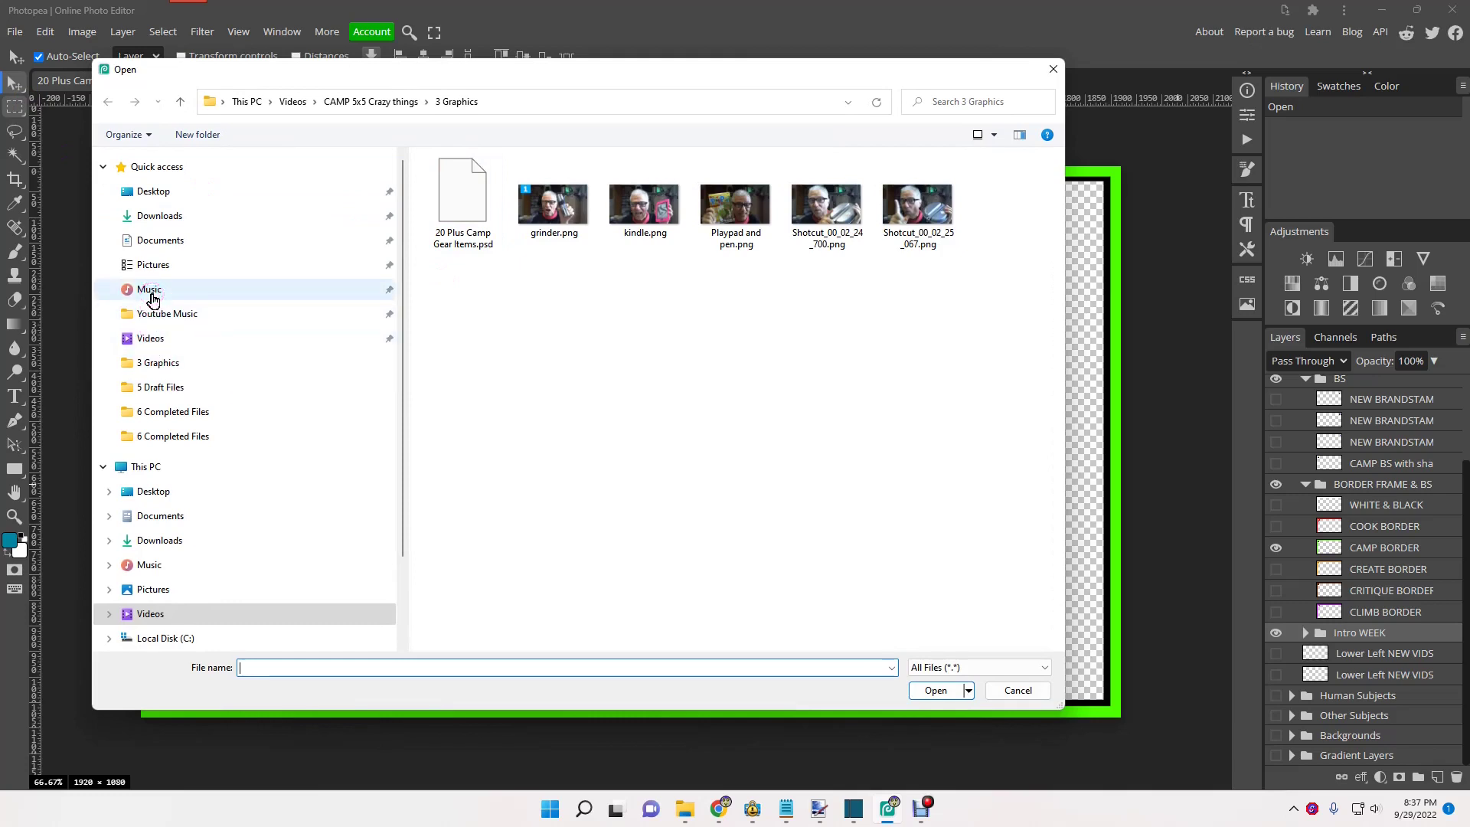
{"action": "left_click", "coordinate": [154, 240]}
{"action": "left_click", "coordinate": [467, 419]}
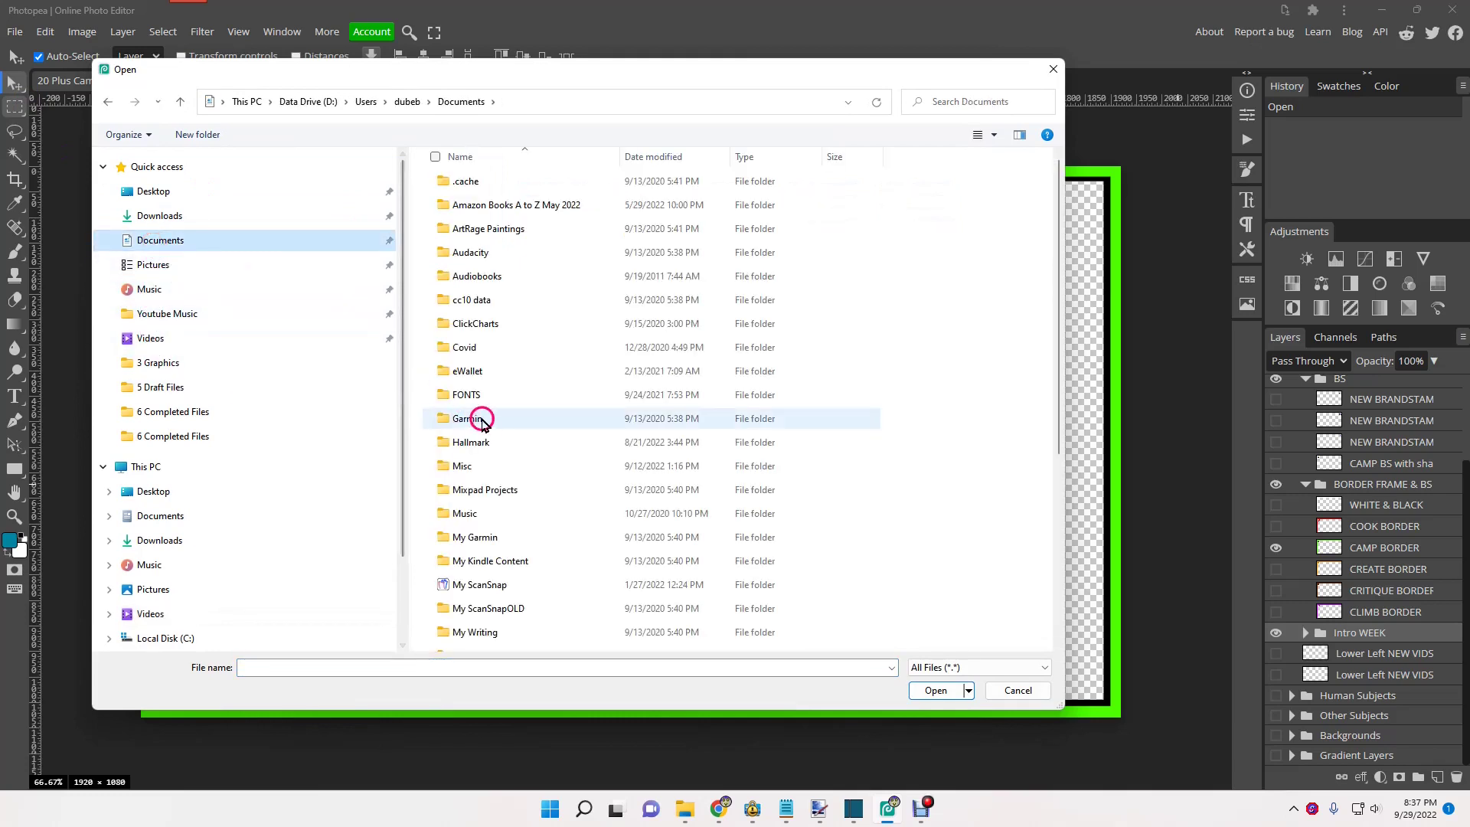
{"action": "double_click", "coordinate": [464, 466]}
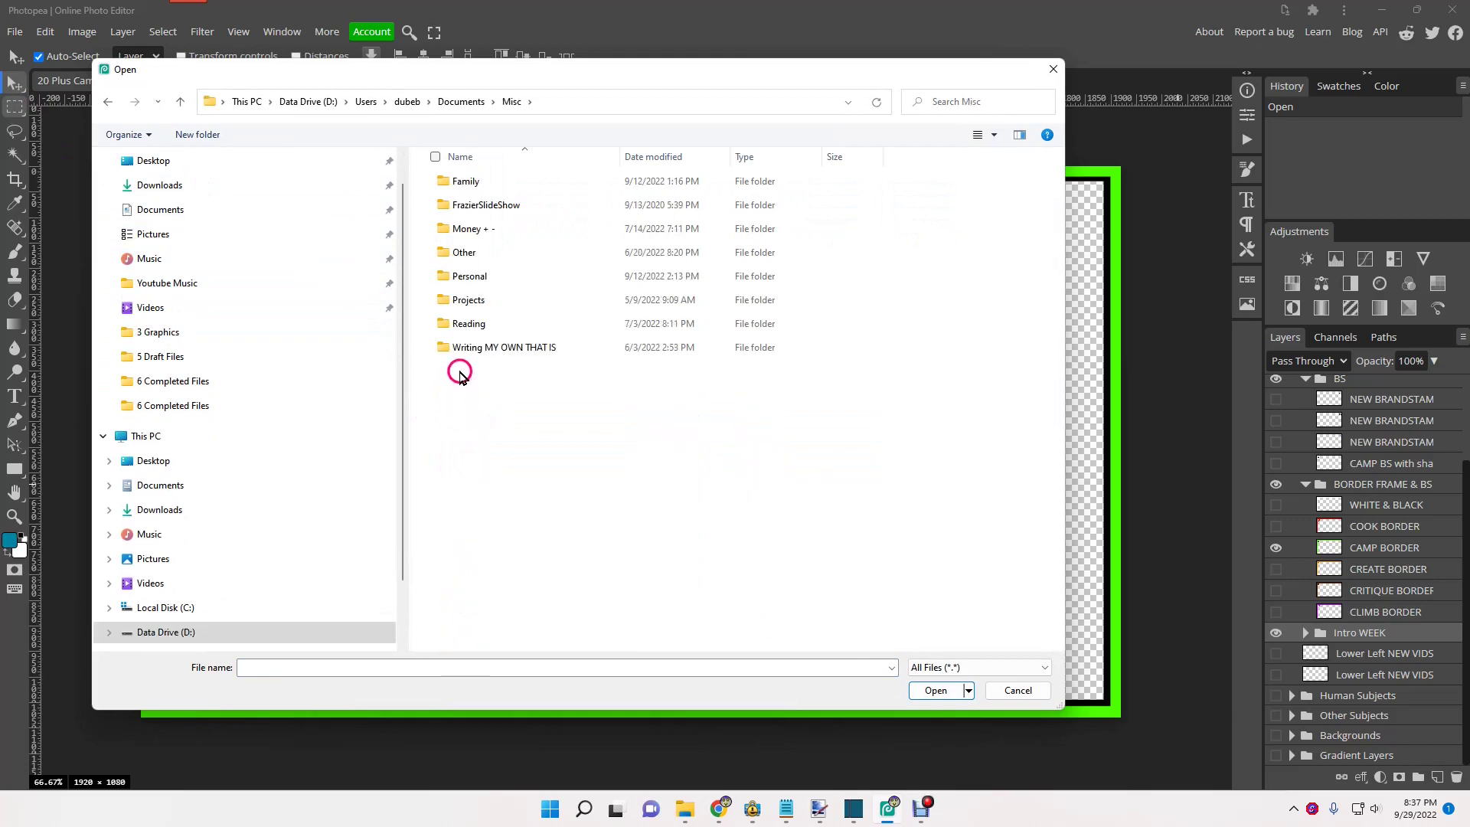
{"action": "double_click", "coordinate": [463, 324]}
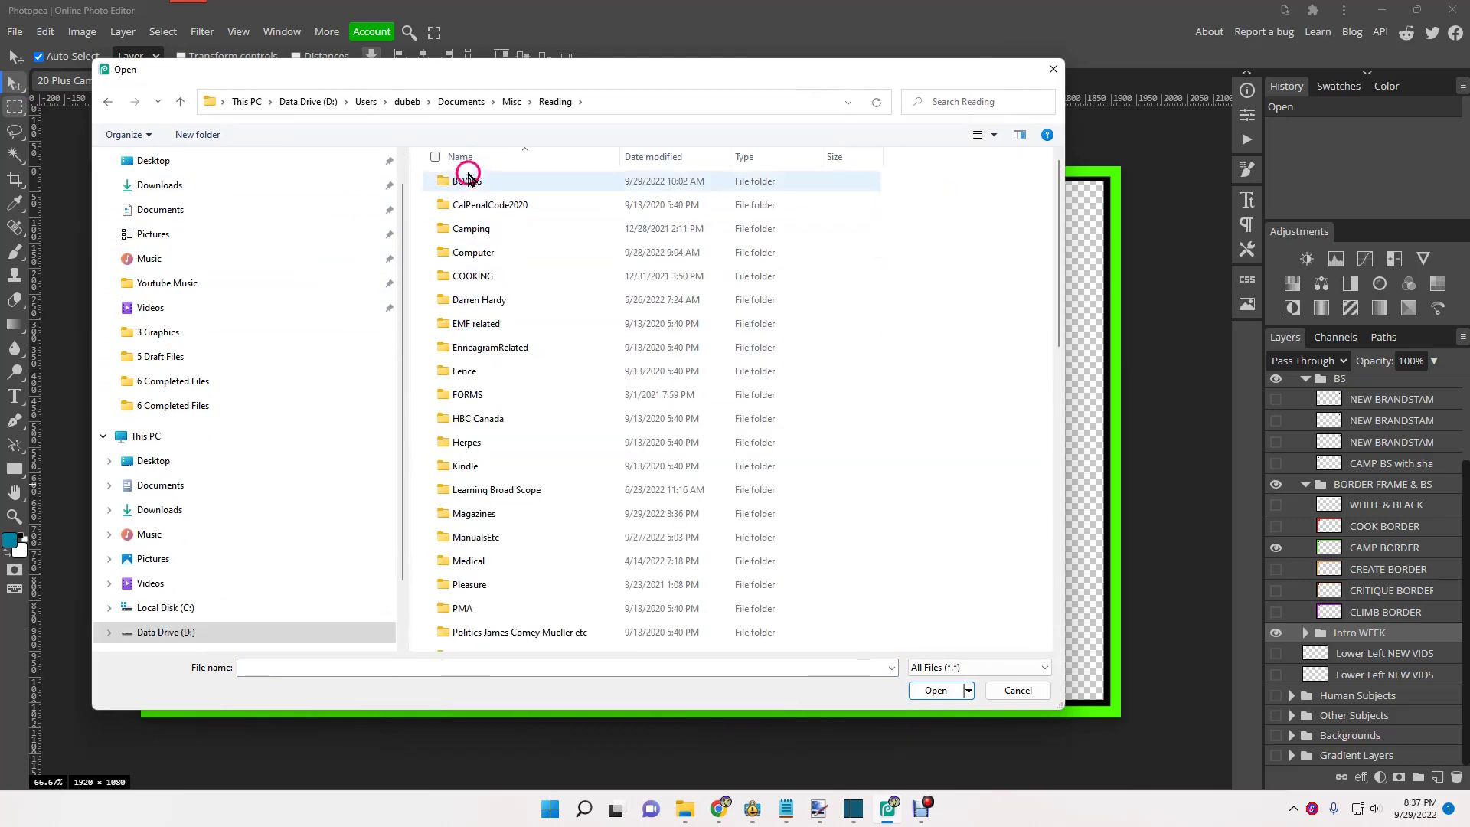
{"action": "double_click", "coordinate": [486, 513]}
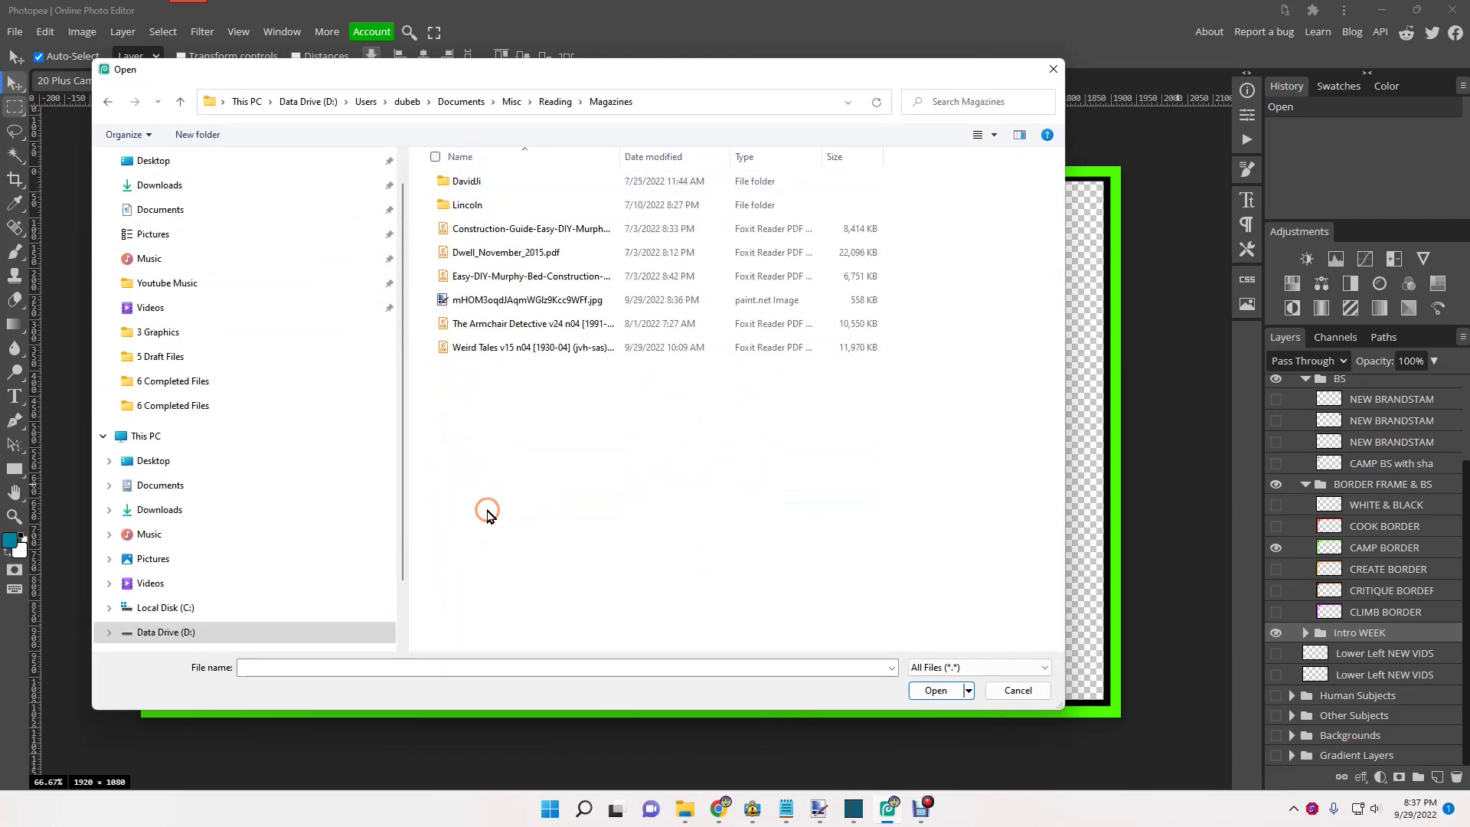
{"action": "left_click", "coordinate": [527, 302]}
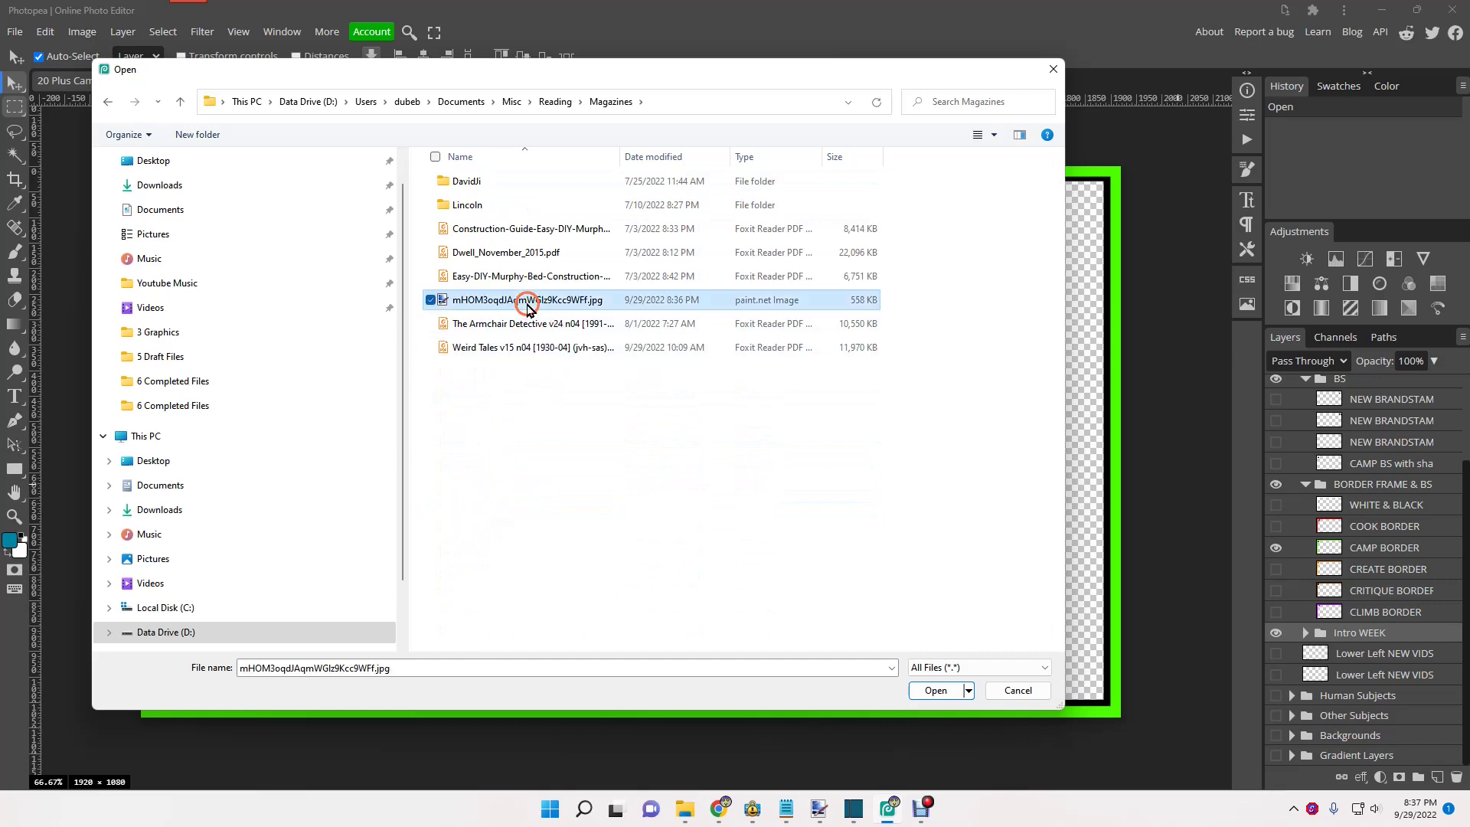
{"action": "double_click", "coordinate": [527, 303]}
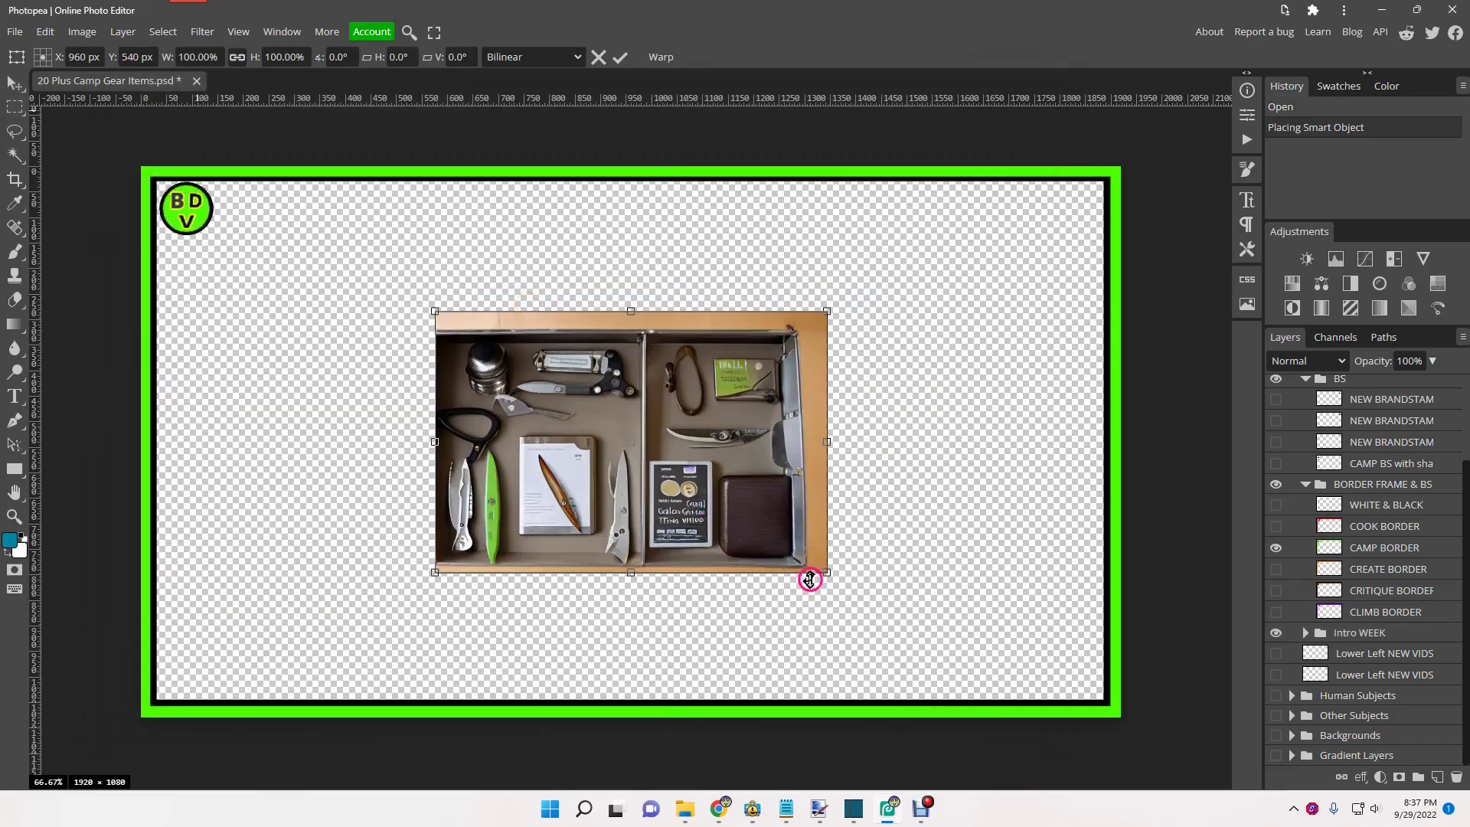
Step: Enlarge the placed camp tools image to about 269% so it fills the whole area inside the green border
{"action": "left_click_drag", "start_coordinate": [829, 572], "coordinate": [1086, 709]}
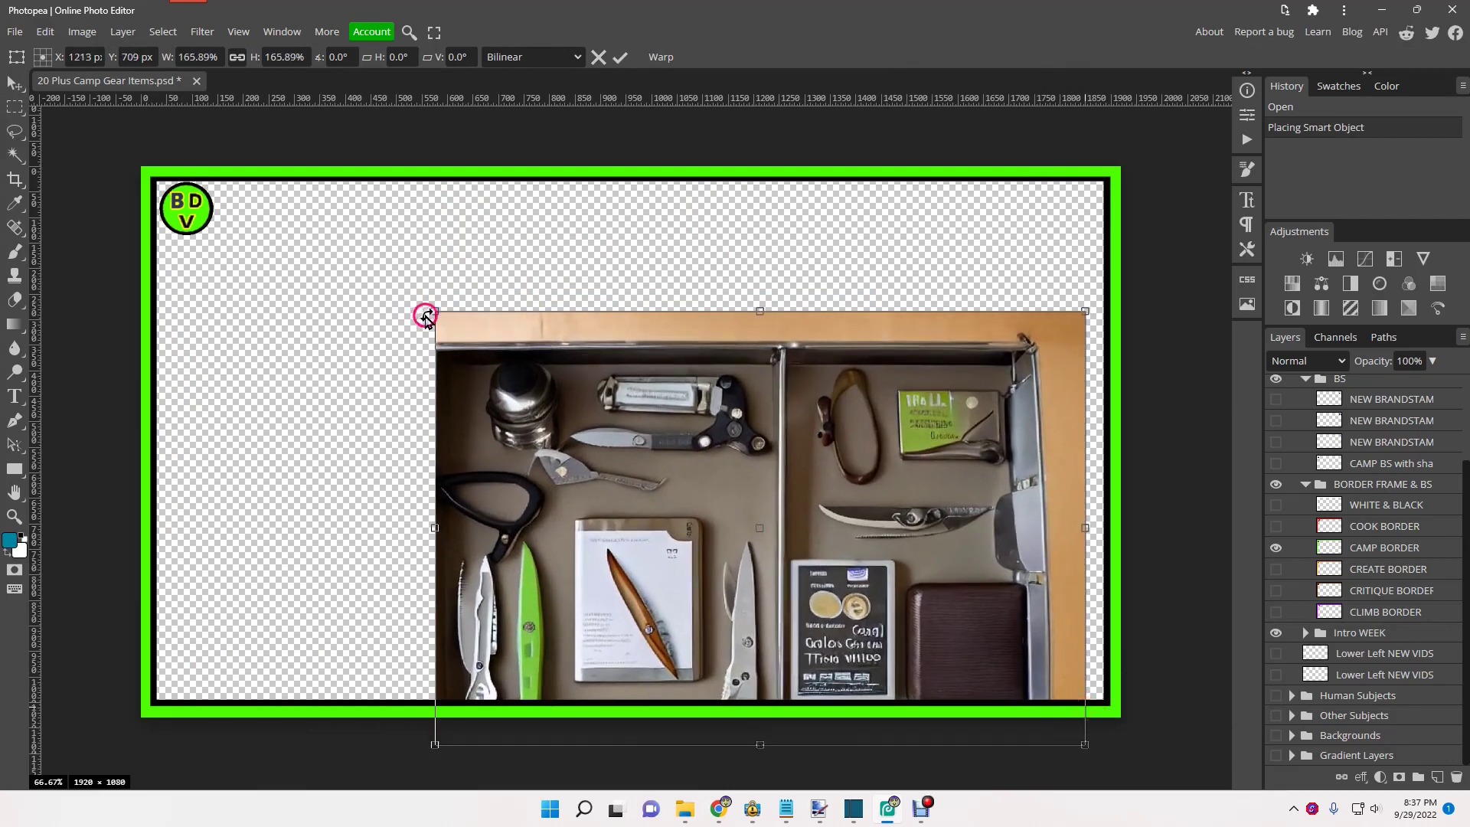
{"action": "left_click_drag", "start_coordinate": [436, 312], "coordinate": [138, 164]}
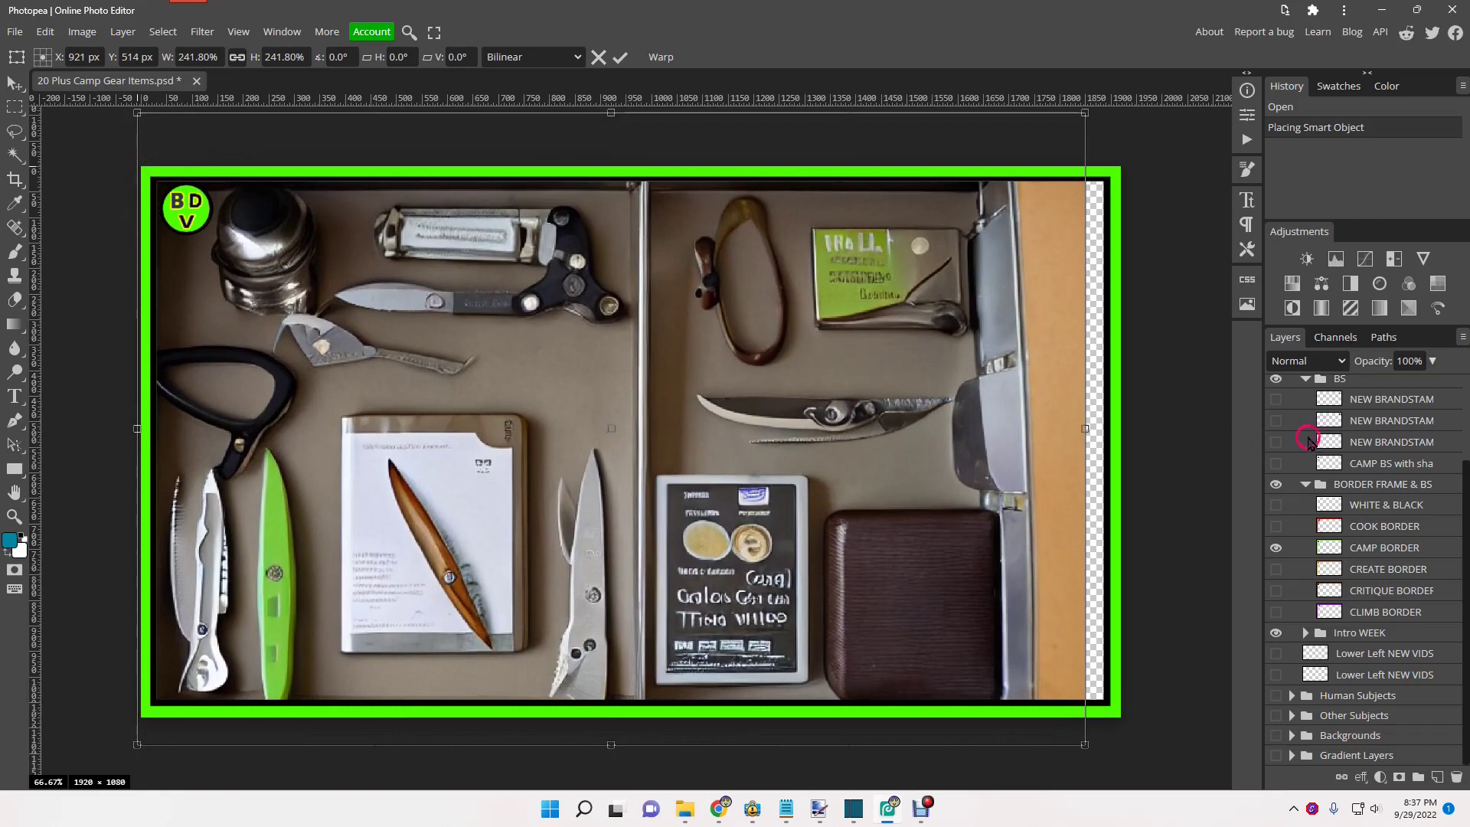
{"action": "left_click_drag", "start_coordinate": [1083, 430], "coordinate": [1146, 426]}
{"action": "left_click", "coordinate": [889, 439]}
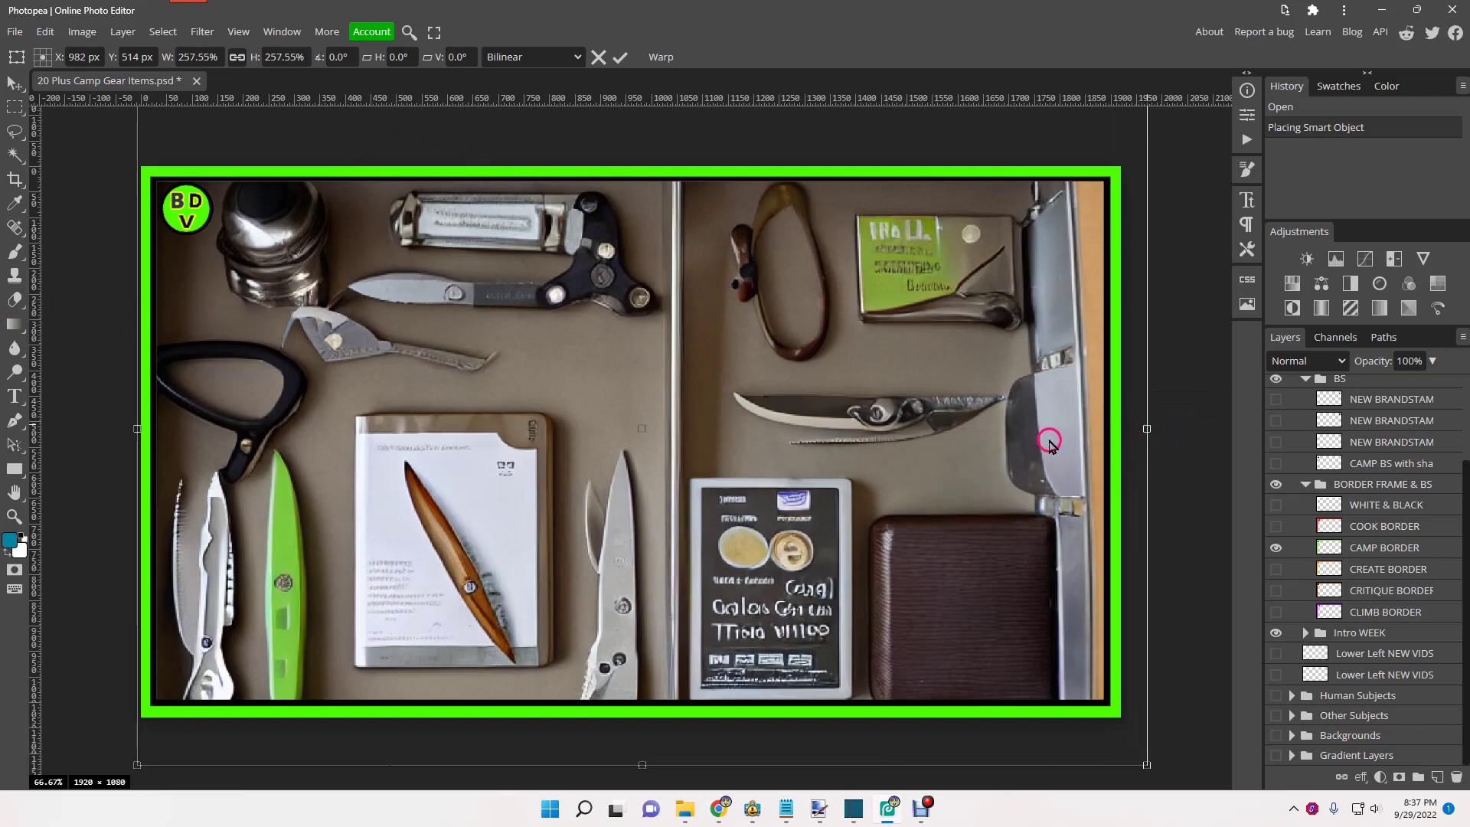
{"action": "left_click_drag", "start_coordinate": [1146, 428], "coordinate": [1192, 438]}
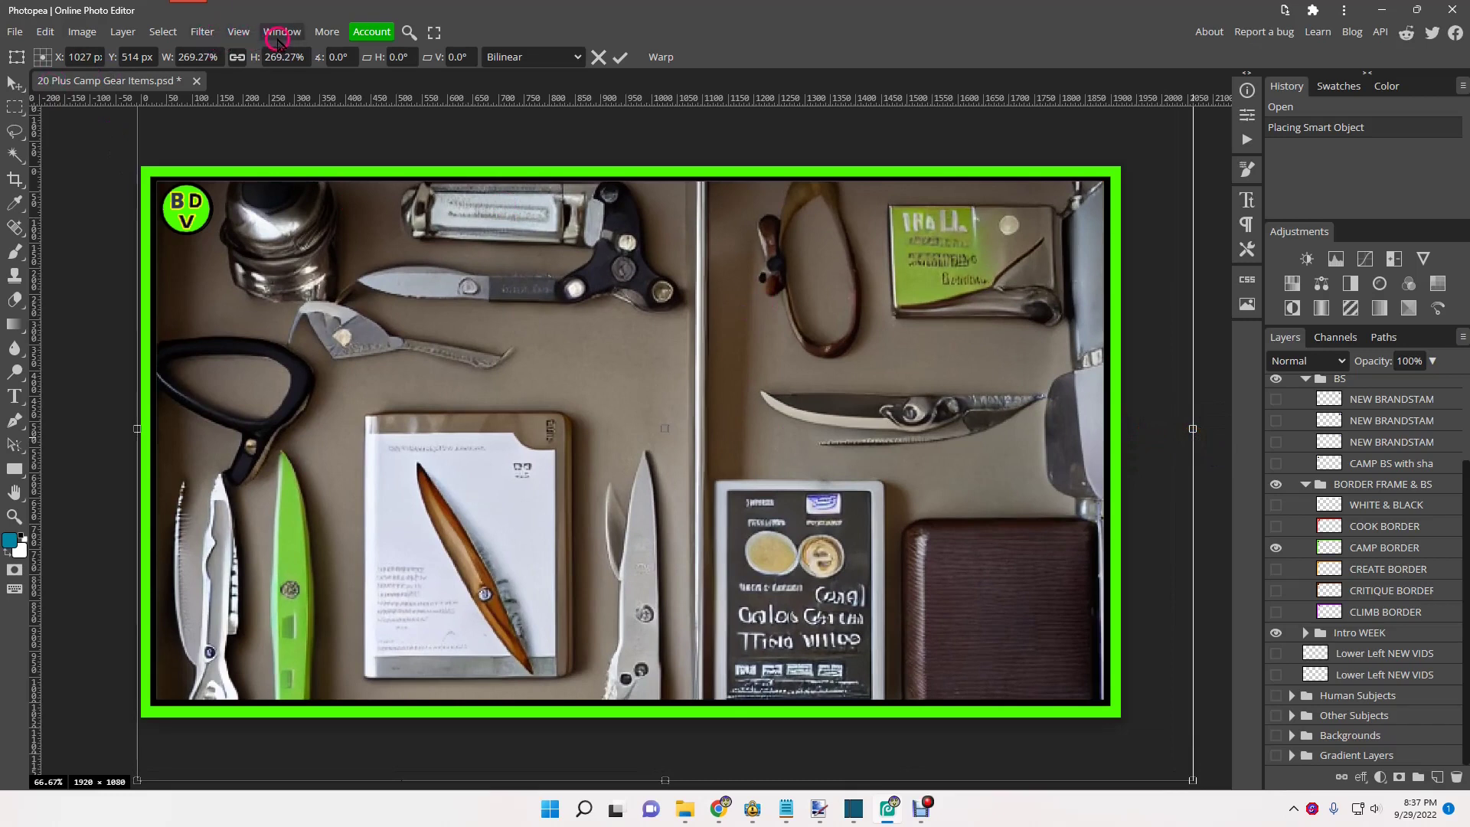
Step: Apply a Gaussian Blur with a 13.0 px radius to the camp tools background image
{"action": "left_click", "coordinate": [203, 33]}
{"action": "left_click", "coordinate": [240, 33]}
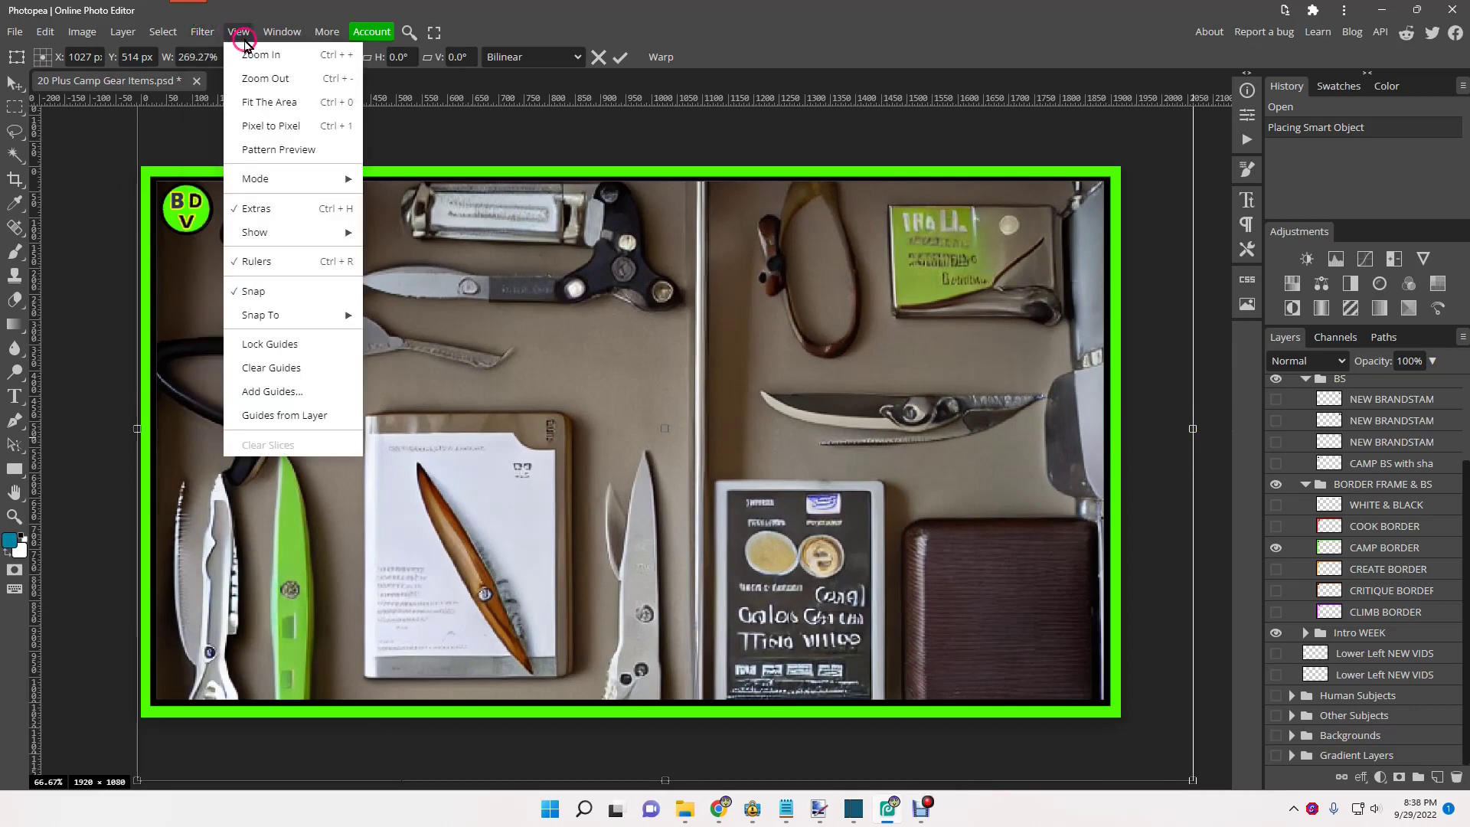
{"action": "left_click", "coordinate": [216, 34]}
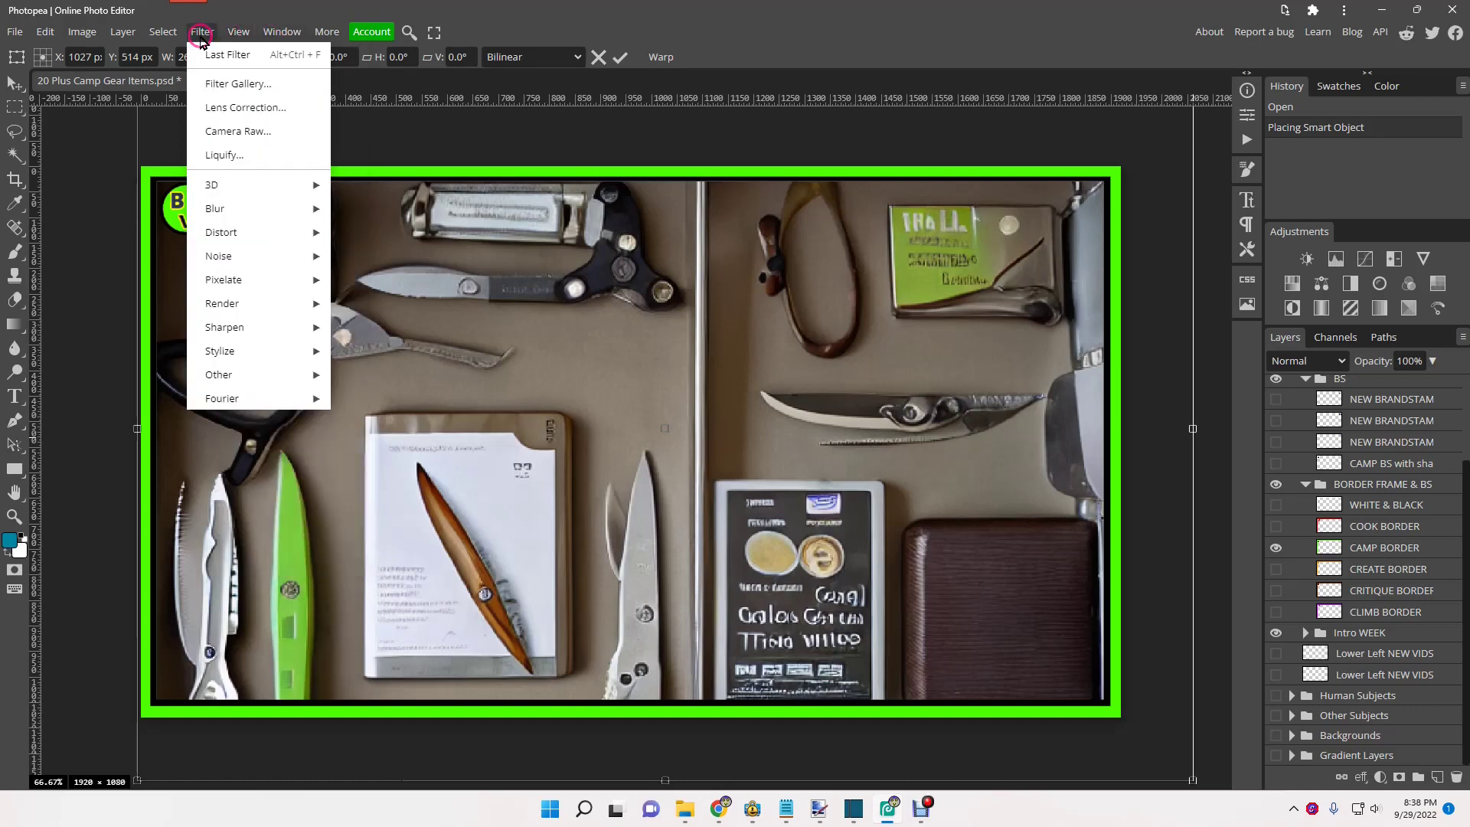
{"action": "mouse_move", "coordinate": [269, 208]}
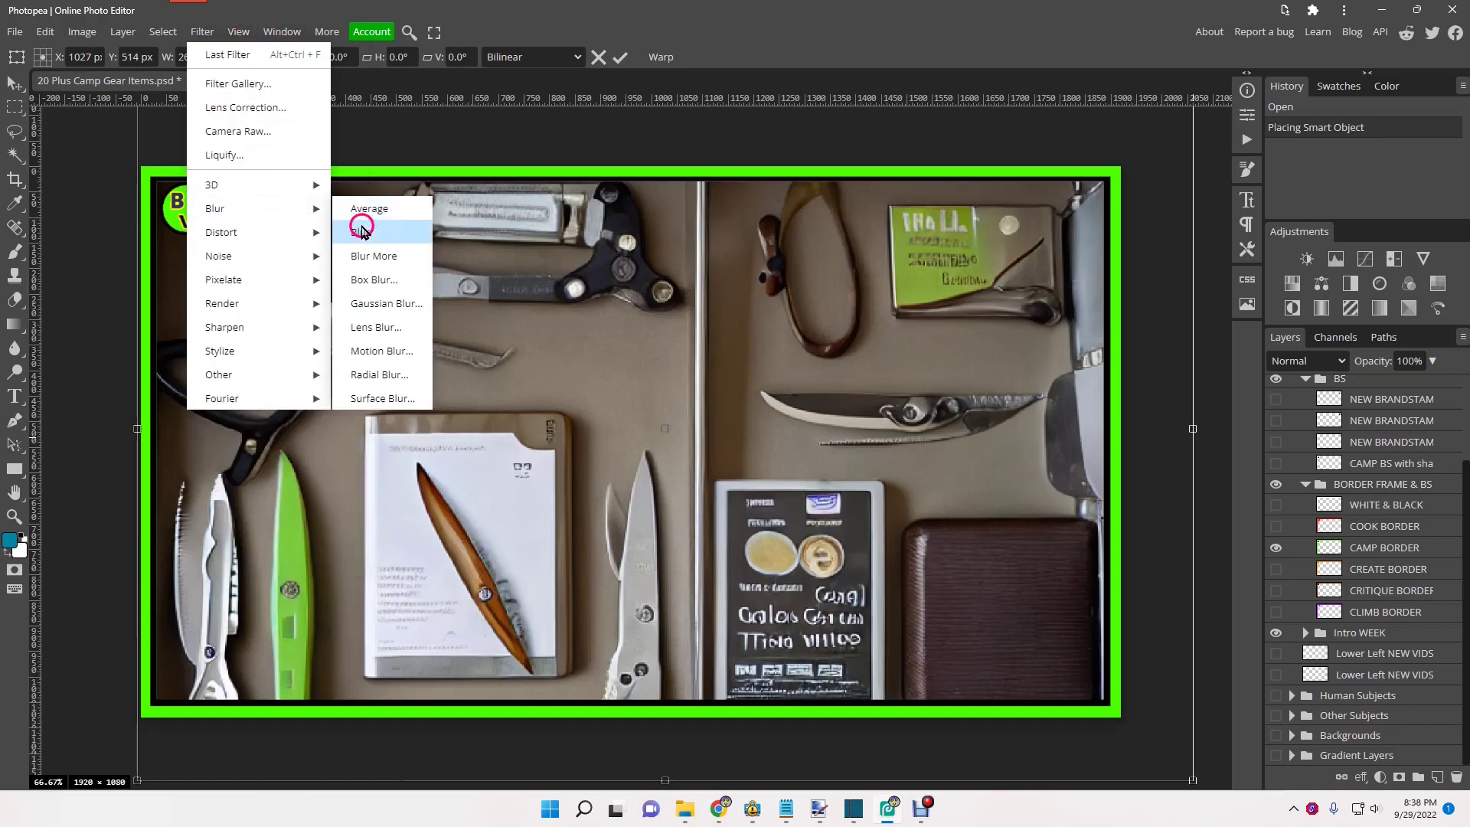
{"action": "left_click", "coordinate": [369, 304]}
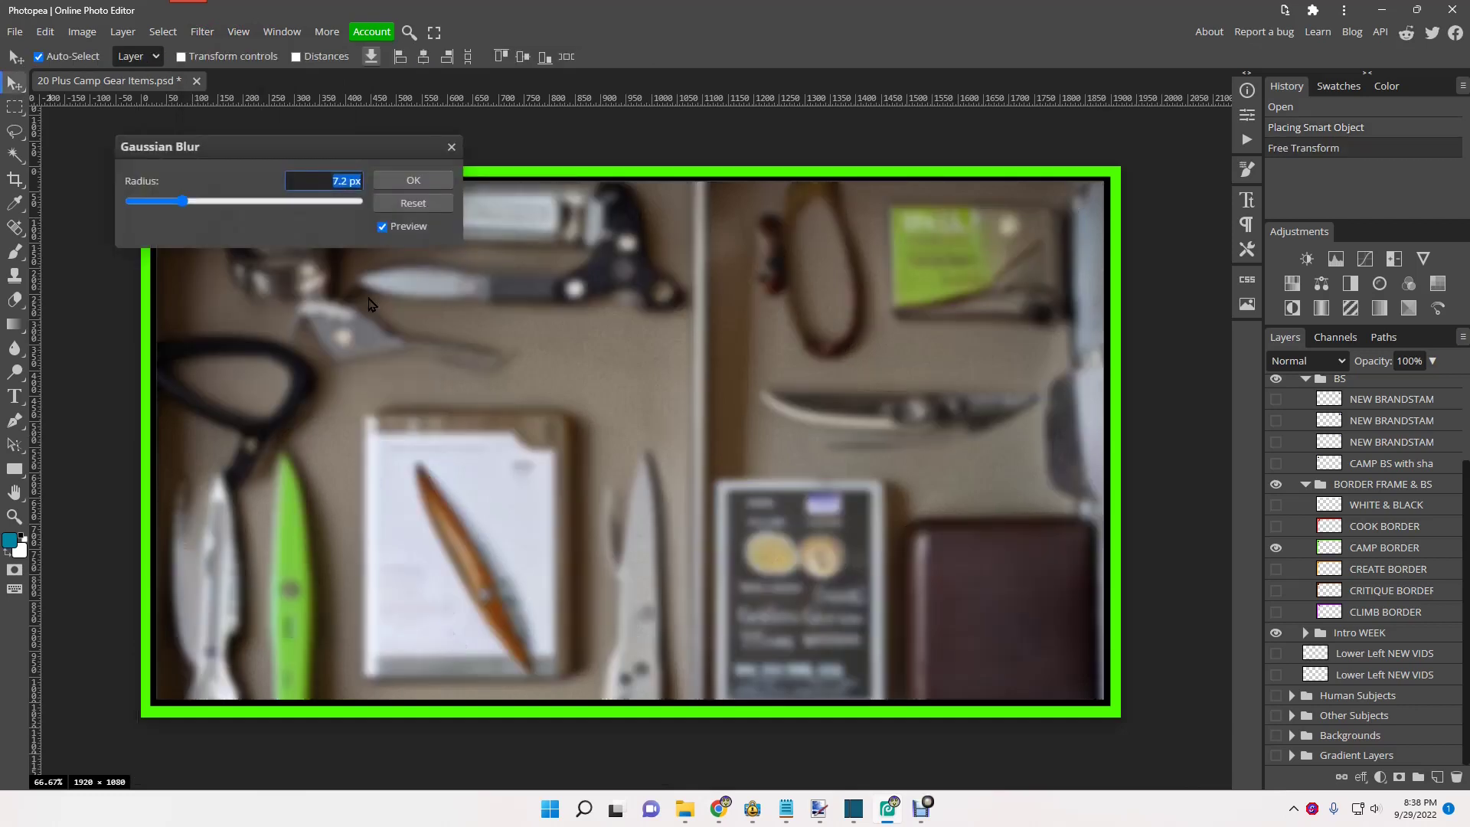
{"action": "left_click", "coordinate": [184, 202]}
{"action": "left_click_drag", "start_coordinate": [184, 202], "coordinate": [195, 201]}
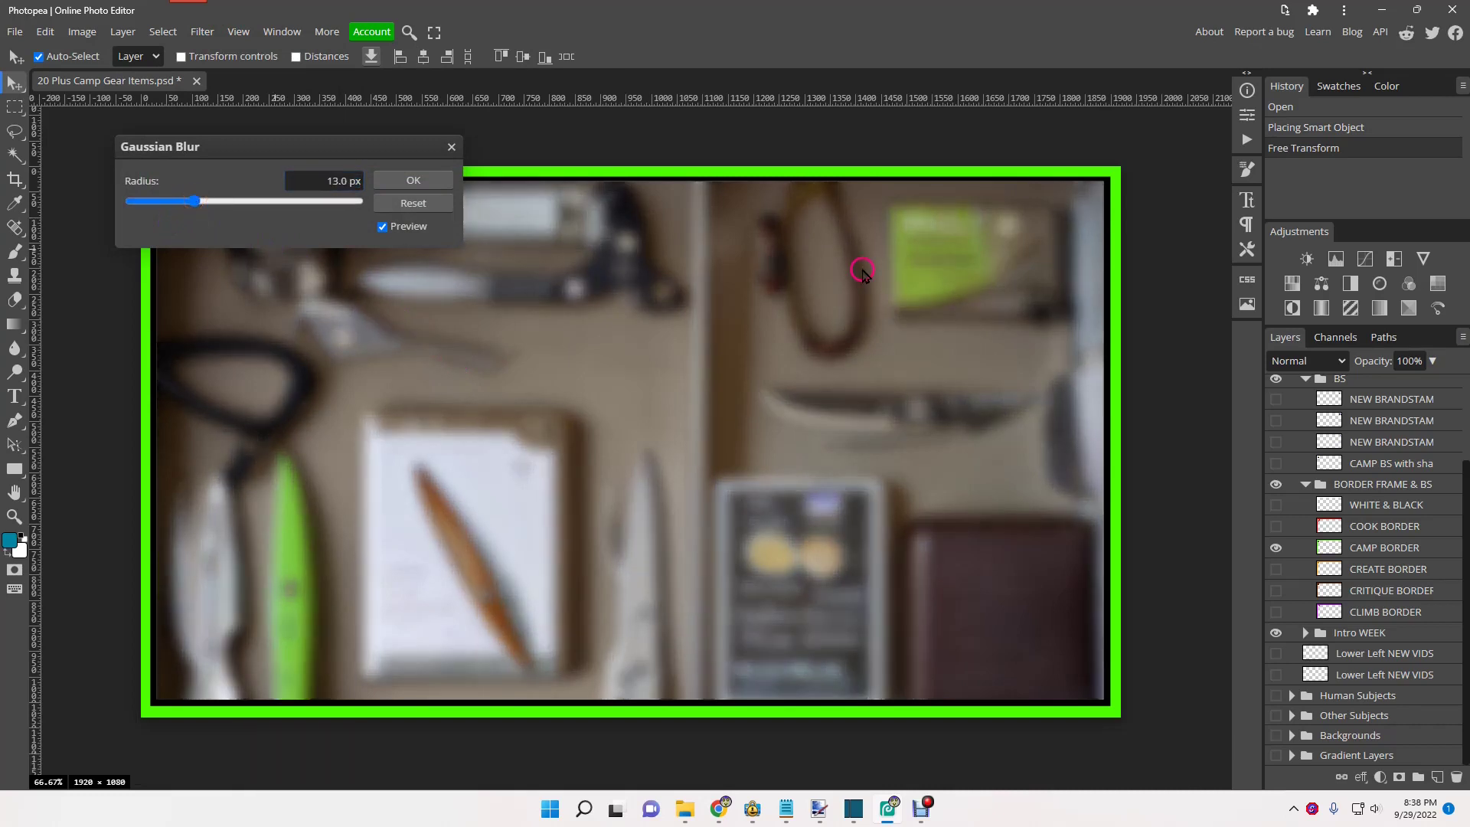
{"action": "left_click", "coordinate": [1309, 699]}
{"action": "left_click", "coordinate": [426, 181]}
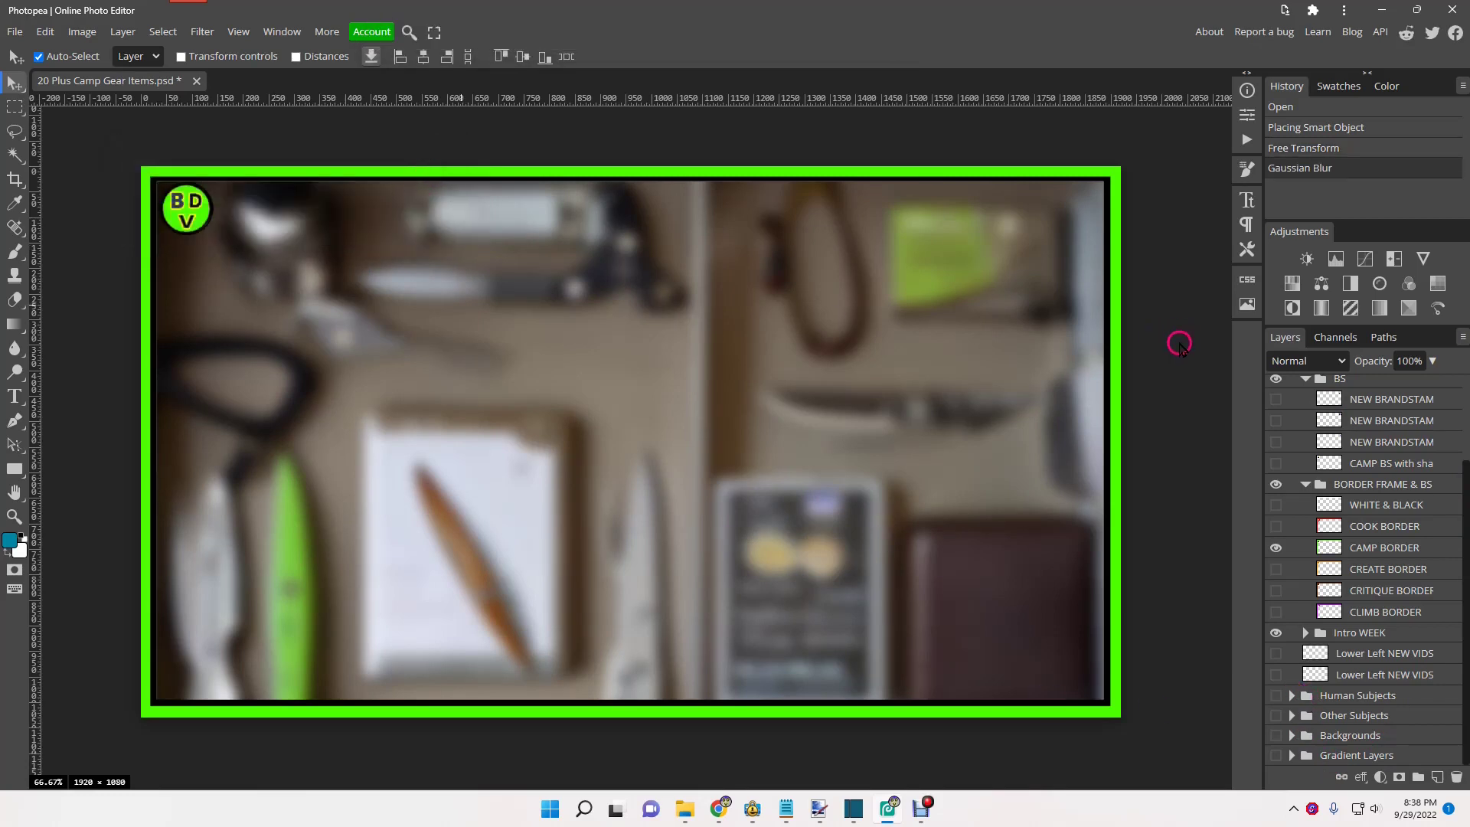
Step: Expand the Human Subjects group and turn on visibility of its uppermost Me CAMP BACKPACK layer
{"action": "left_click", "coordinate": [1290, 696]}
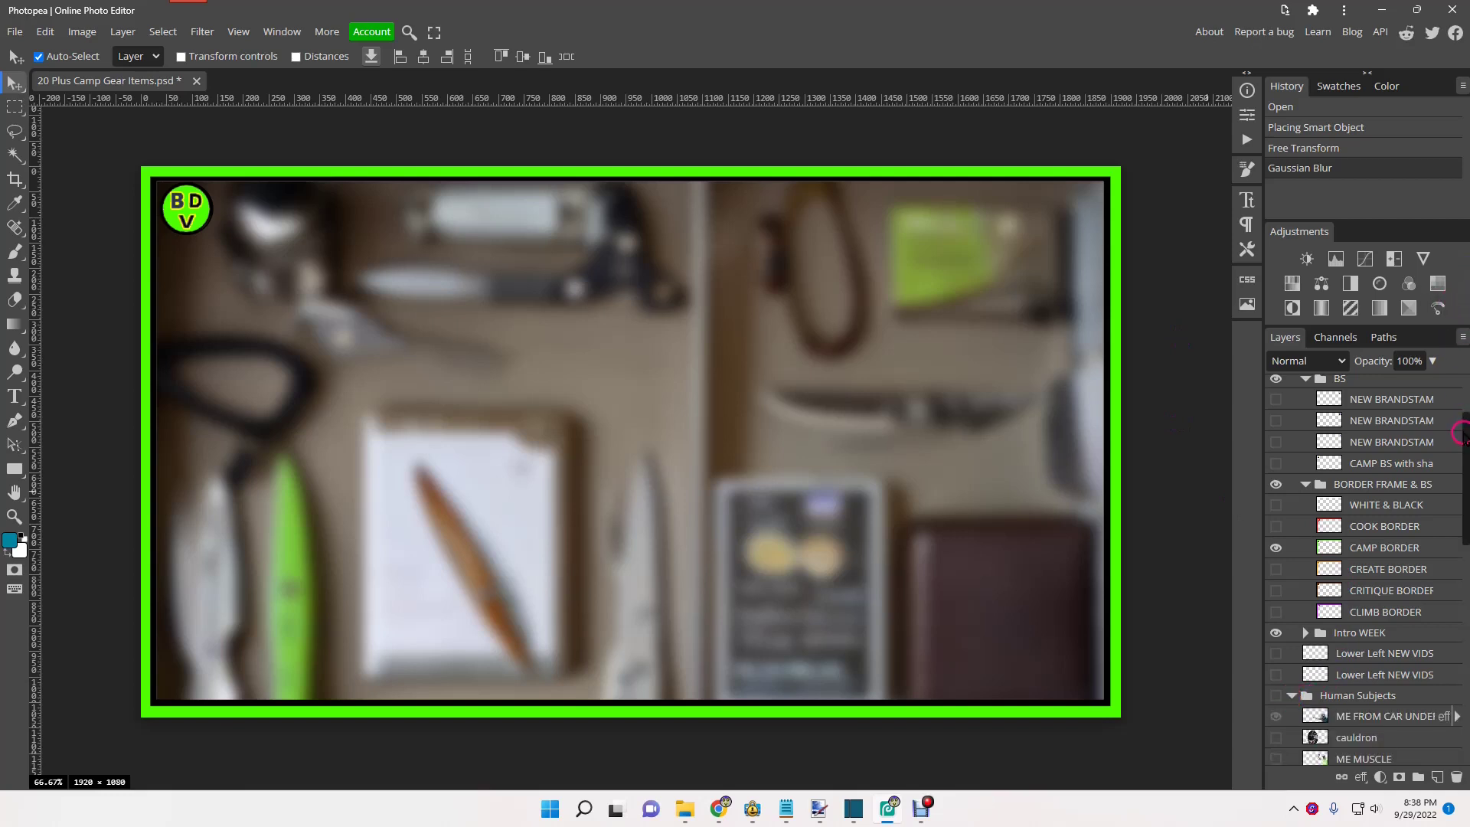
{"action": "left_click_drag", "start_coordinate": [1460, 433], "coordinate": [1462, 573]}
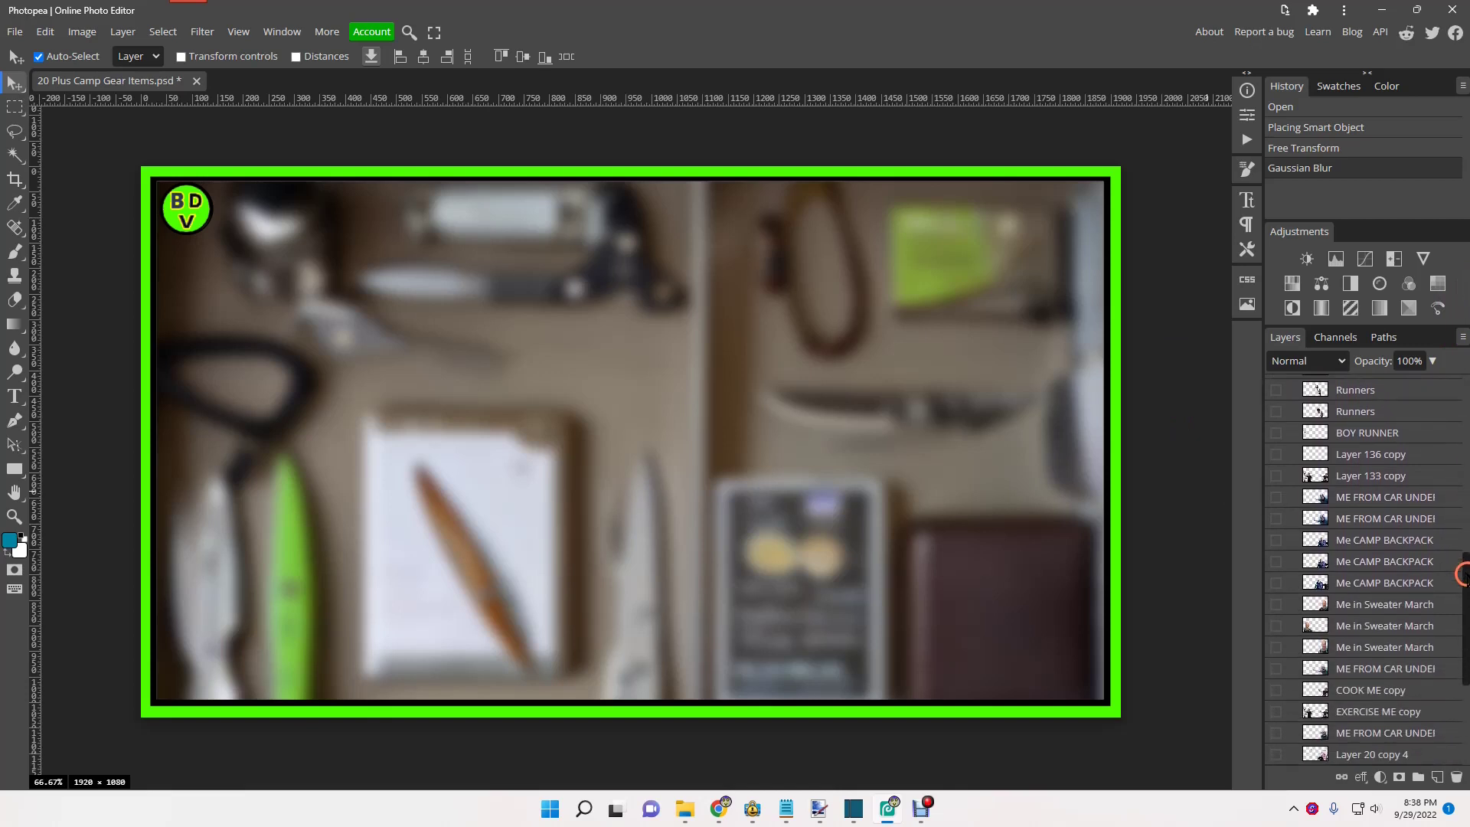
{"action": "left_click", "coordinate": [1282, 542]}
{"action": "left_click_drag", "start_coordinate": [1318, 539], "coordinate": [1347, 570]}
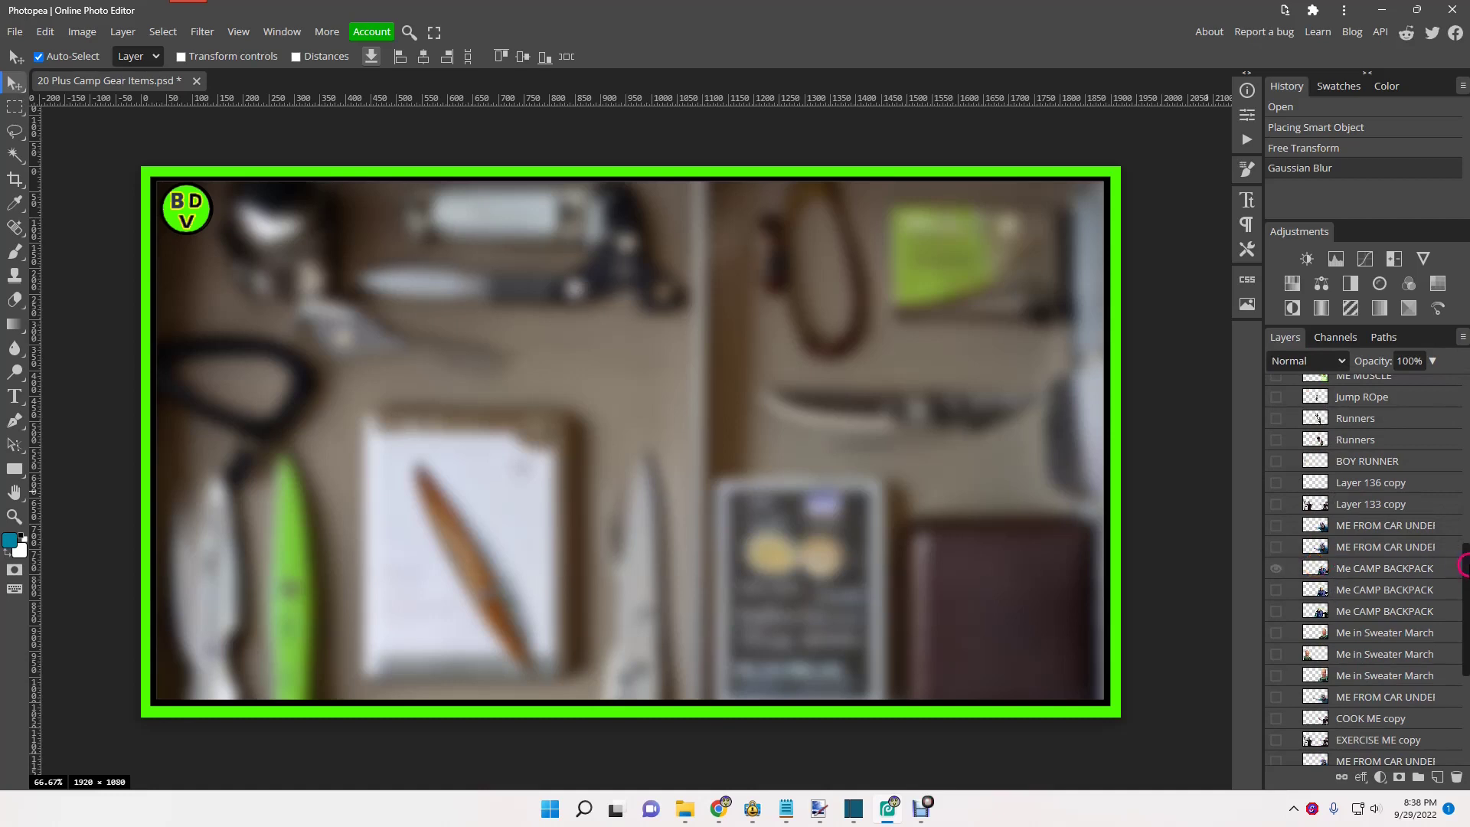
{"action": "left_click_drag", "start_coordinate": [1463, 568], "coordinate": [1463, 488]}
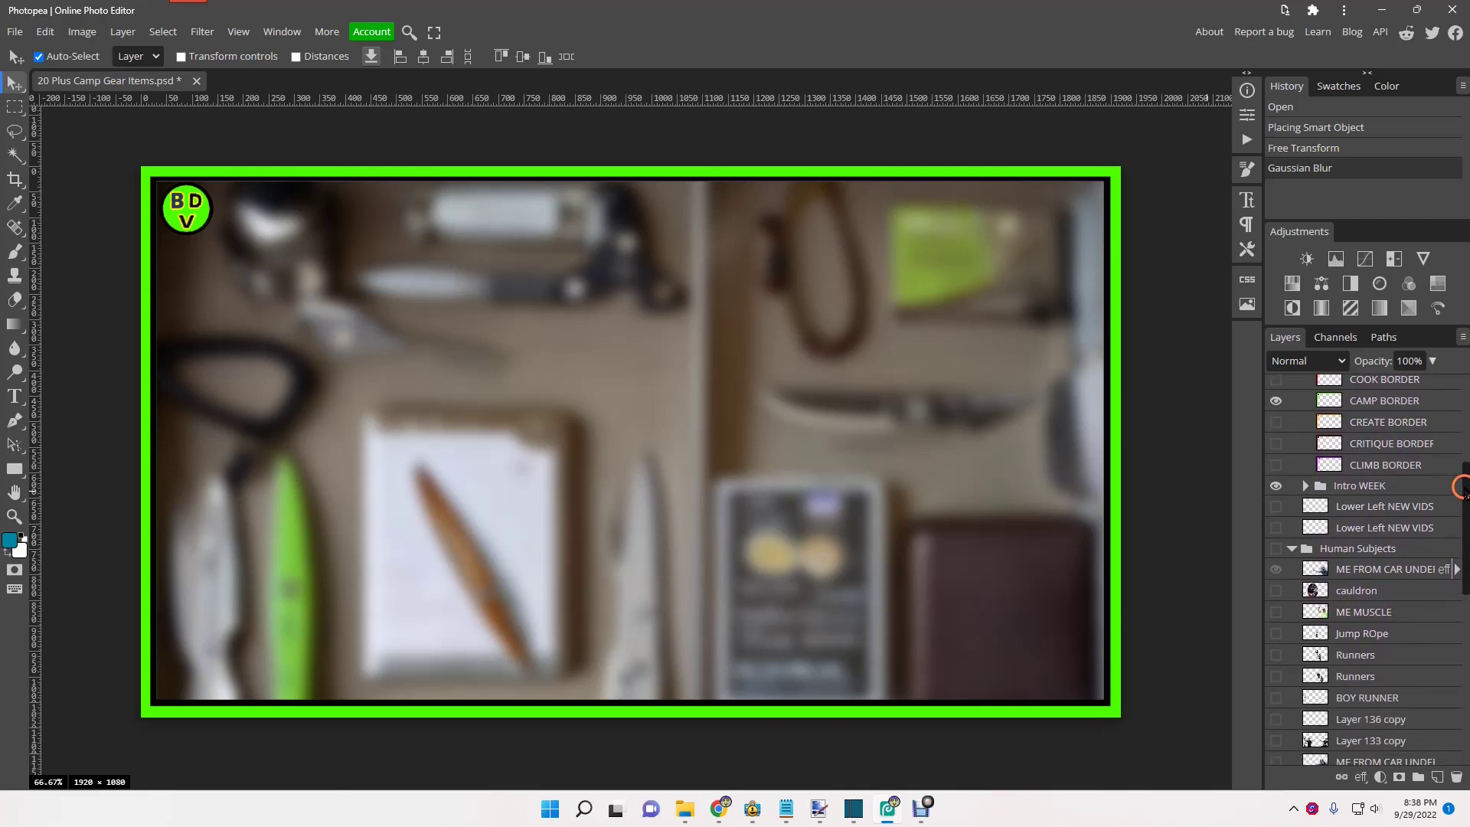
{"action": "left_click_drag", "start_coordinate": [1463, 487], "coordinate": [1463, 399]}
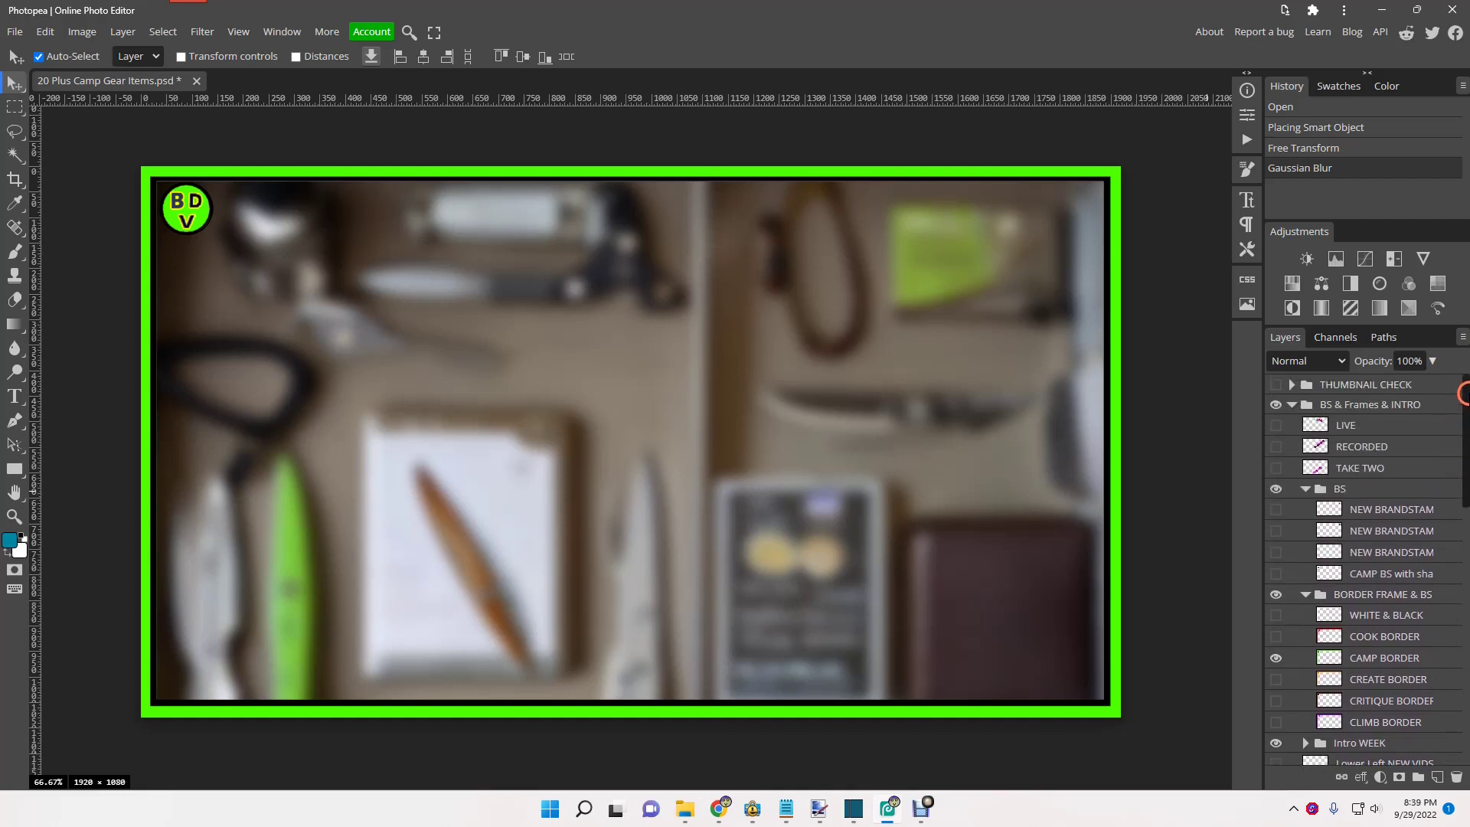
{"action": "left_click_drag", "start_coordinate": [1463, 394], "coordinate": [1458, 517]}
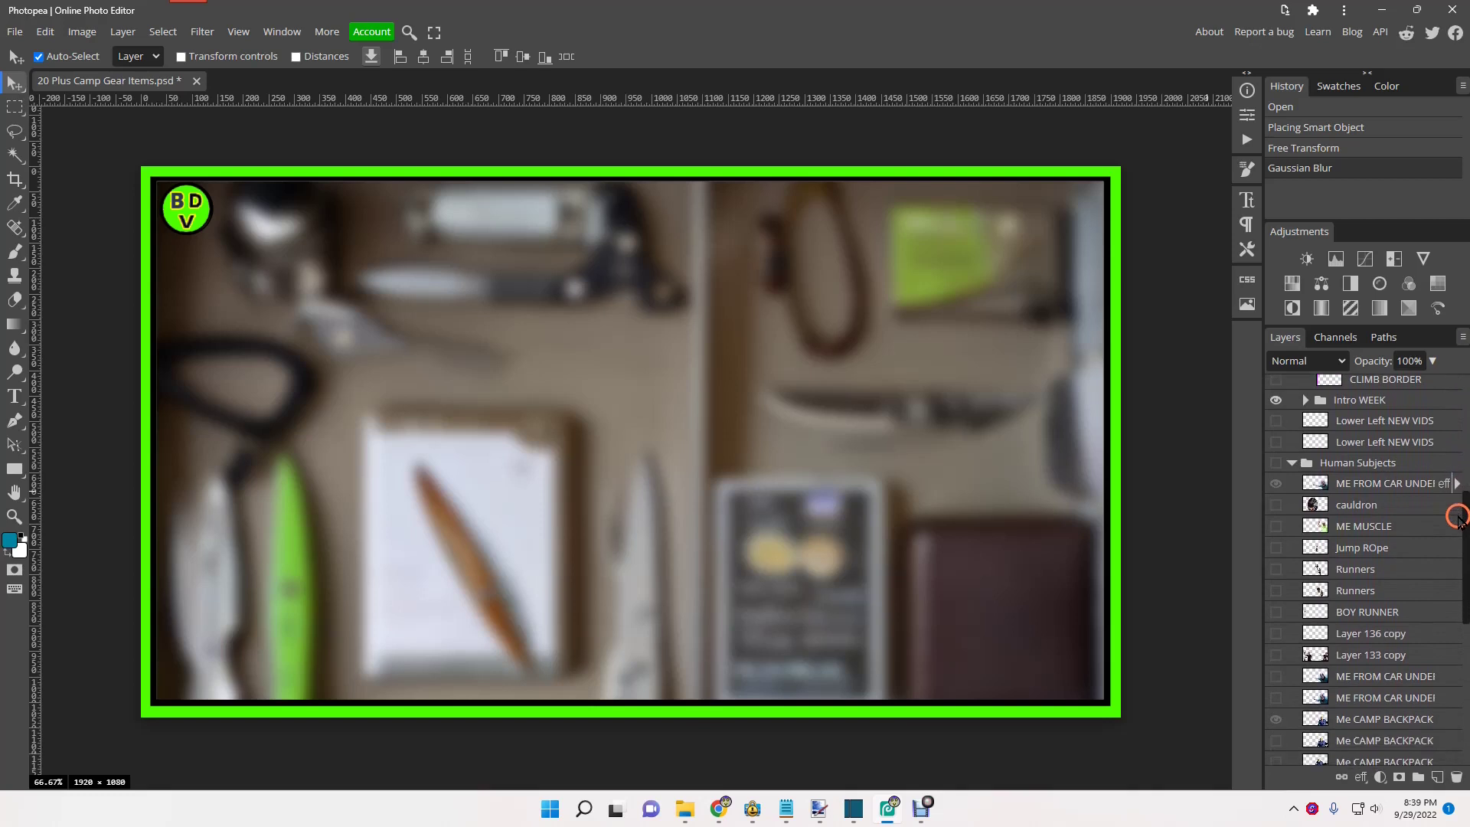
Step: Hide the uppermost ME FROM CAR layer in Human Subjects and duplicate the visible Me CAMP BACKPACK layer
{"action": "left_click", "coordinate": [1276, 485]}
{"action": "left_click", "coordinate": [1453, 482]}
{"action": "left_click_drag", "start_coordinate": [1461, 513], "coordinate": [1462, 574]}
{"action": "left_click", "coordinate": [1370, 538]}
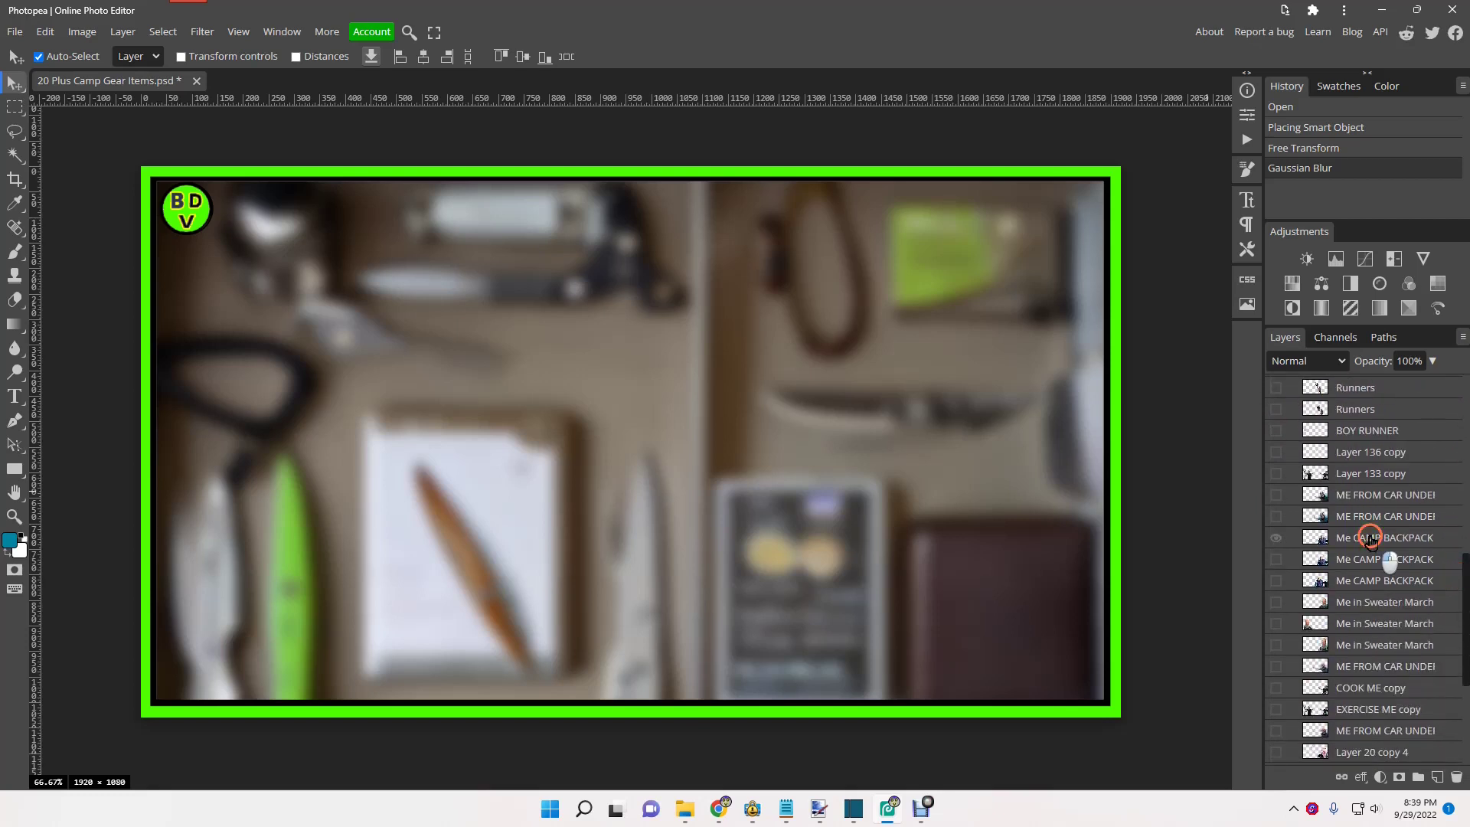
{"action": "left_click_drag", "start_coordinate": [1369, 541], "coordinate": [1057, 152]}
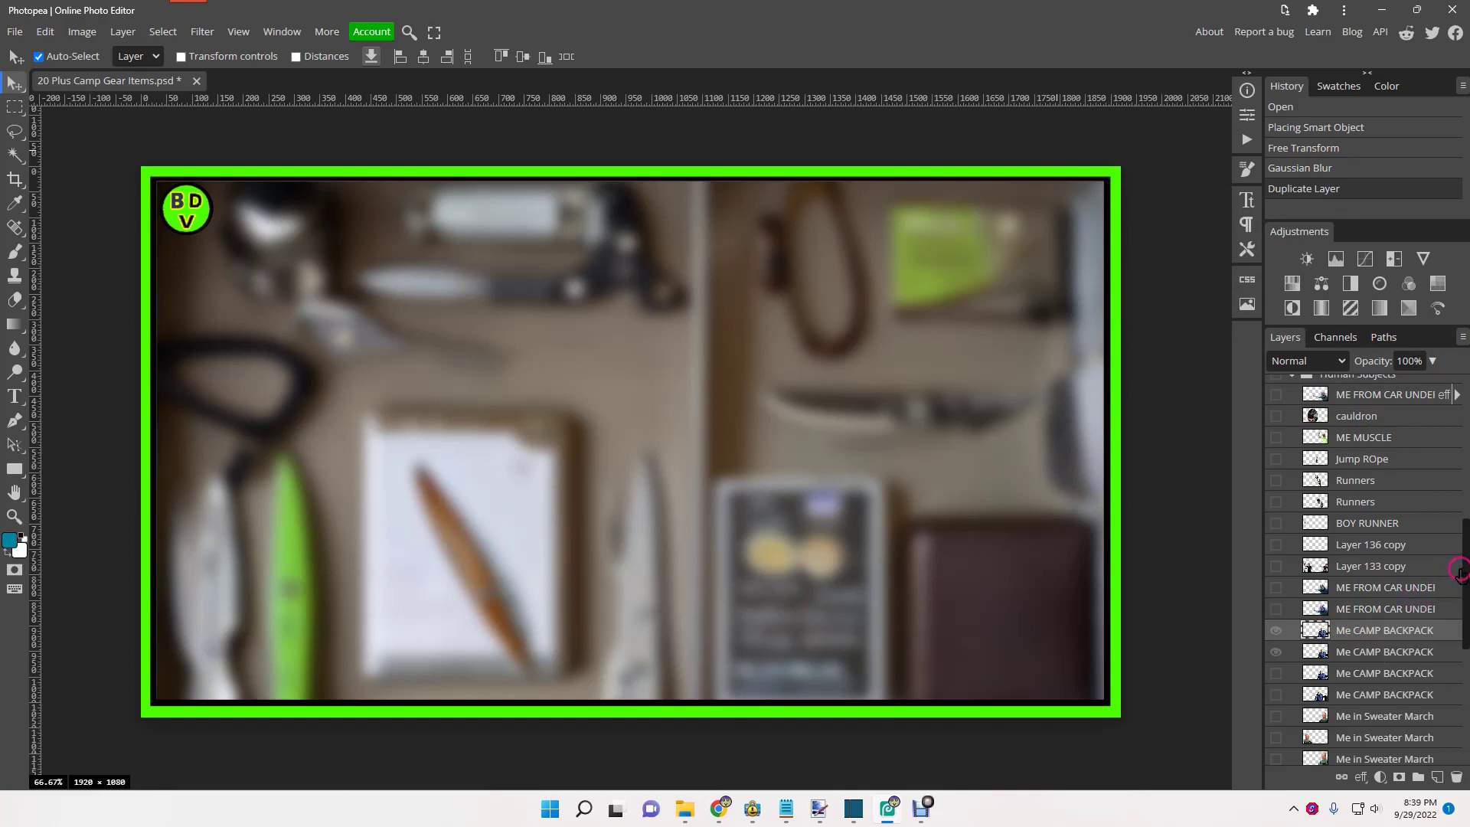
Step: Collapse the BS & Frames & INTRO group and move the duplicated Me CAMP BACKPACK layer out of Human Subjects to just above it
{"action": "left_click_drag", "start_coordinate": [1458, 564], "coordinate": [1457, 375]}
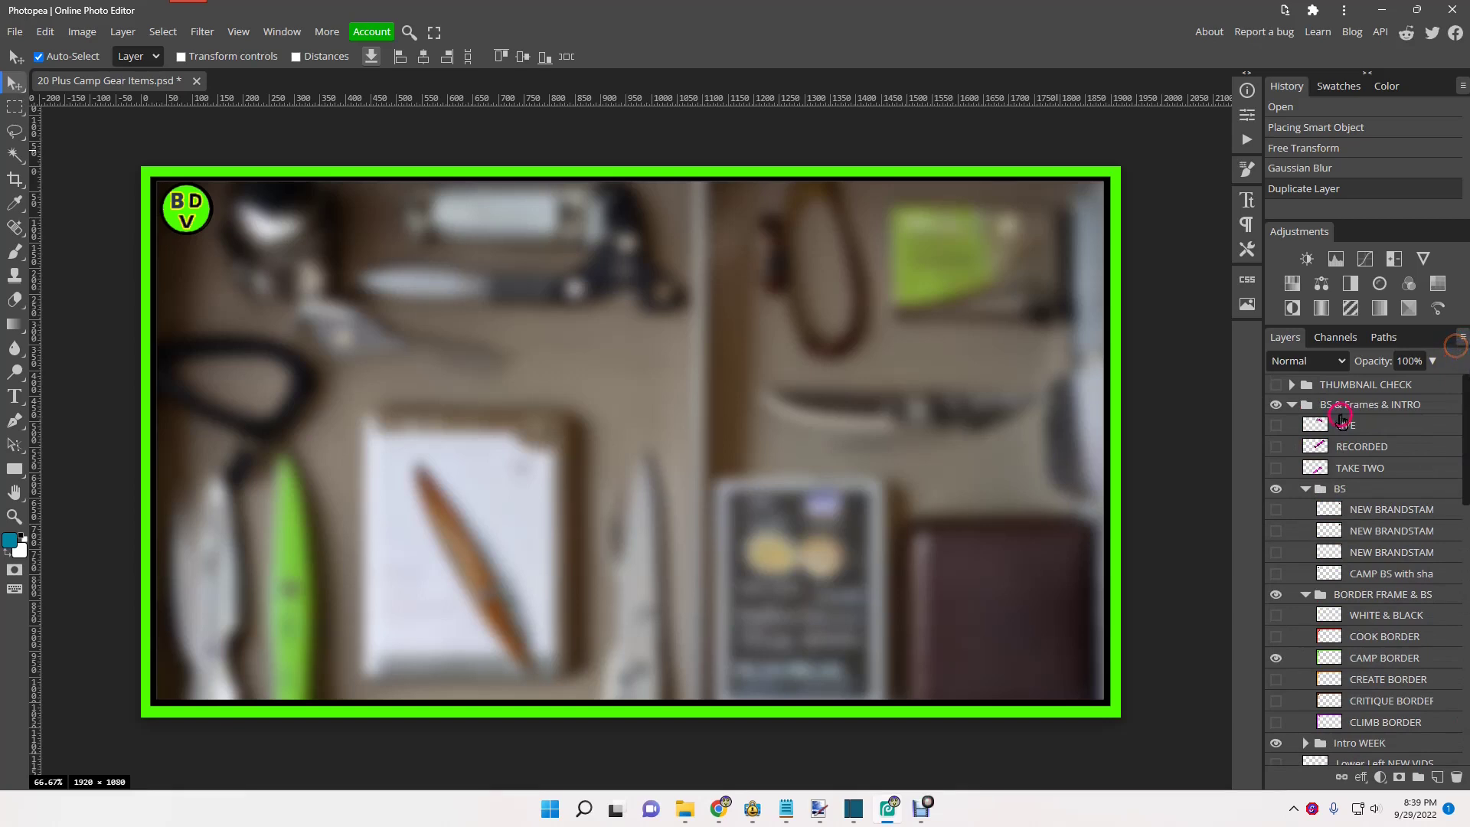
{"action": "left_click", "coordinate": [1293, 408]}
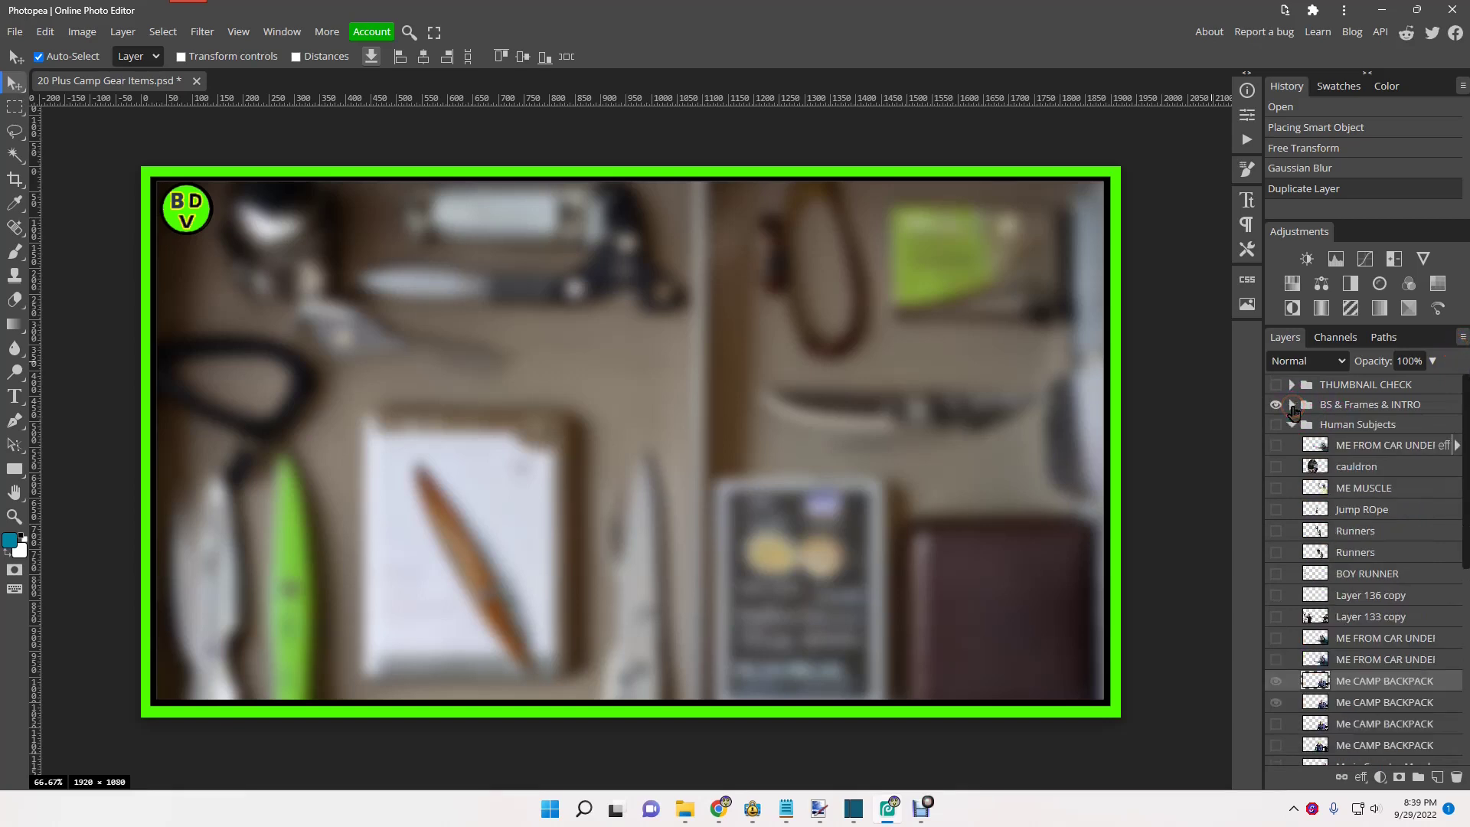
{"action": "left_click", "coordinate": [1286, 536]}
{"action": "left_click_drag", "start_coordinate": [1347, 684], "coordinate": [1332, 396]}
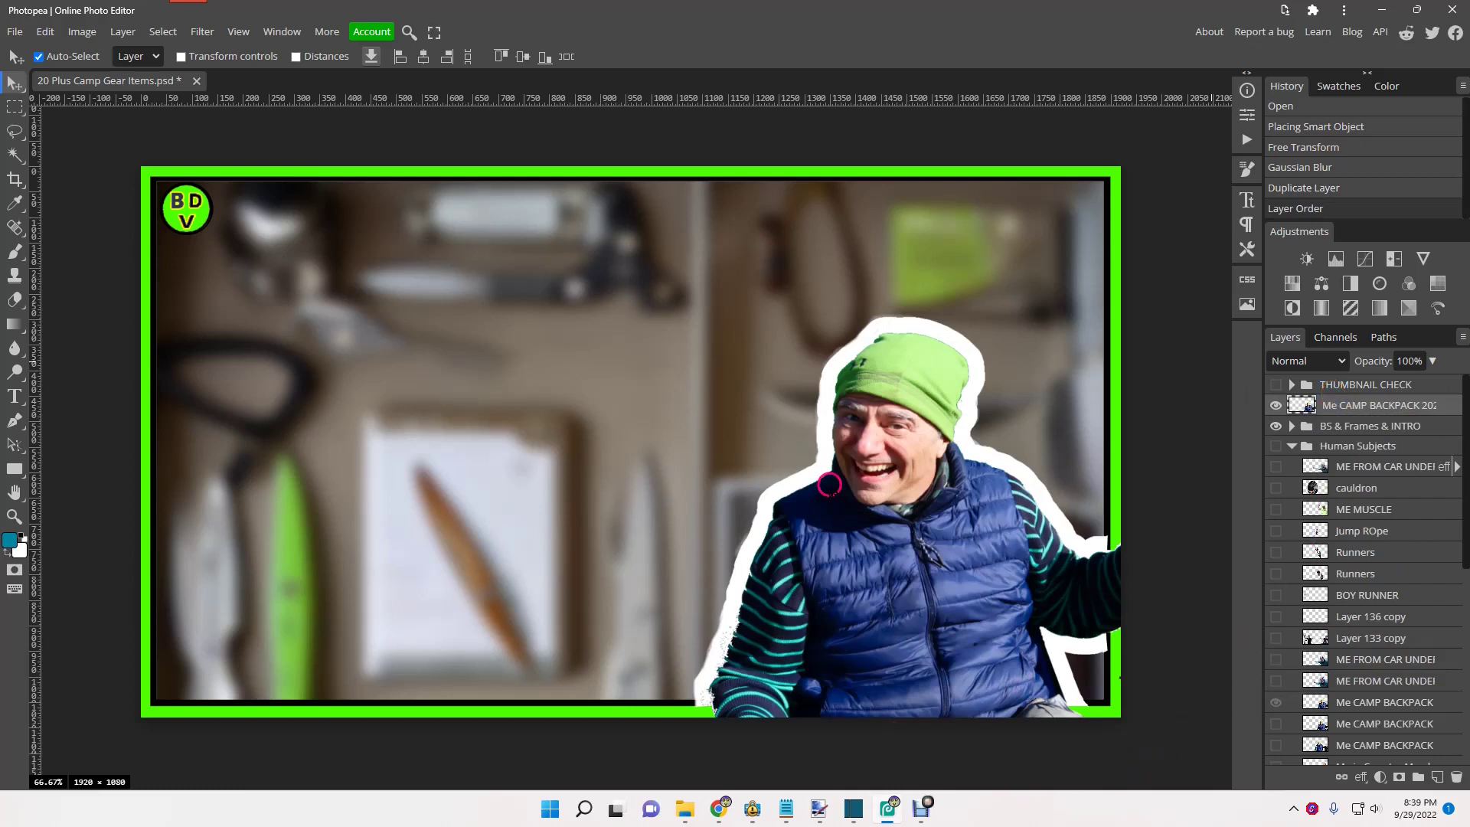
Step: Open grinder.png, kindle.png, Playpad and pen.png and Shotcut_00_02_24_700.png from the 3 Graphics folder in Videos > CAMP 5x5 Crazy things
{"action": "left_click", "coordinate": [14, 31]}
{"action": "left_click", "coordinate": [33, 79]}
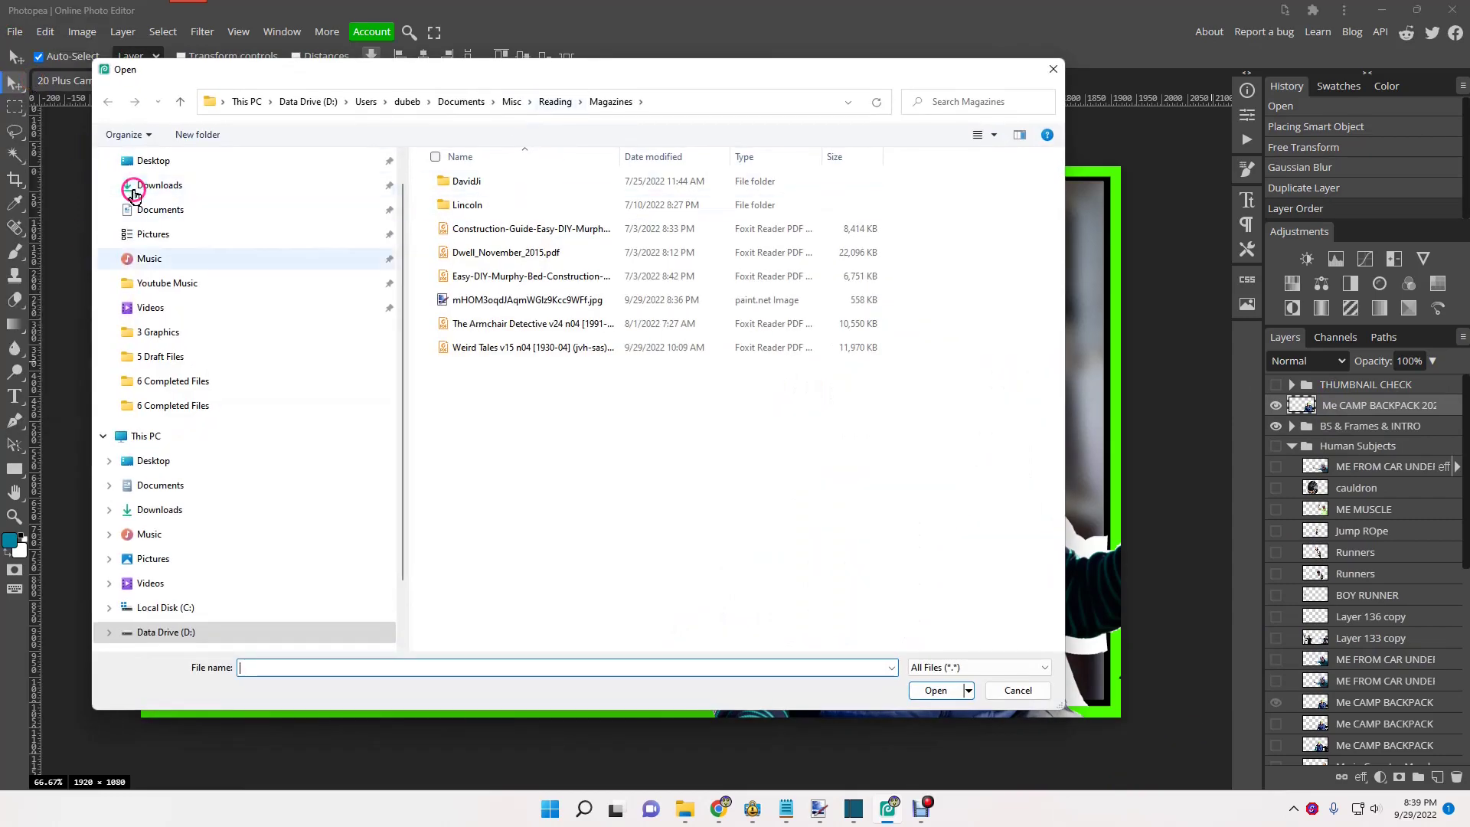
{"action": "left_click", "coordinate": [132, 307]}
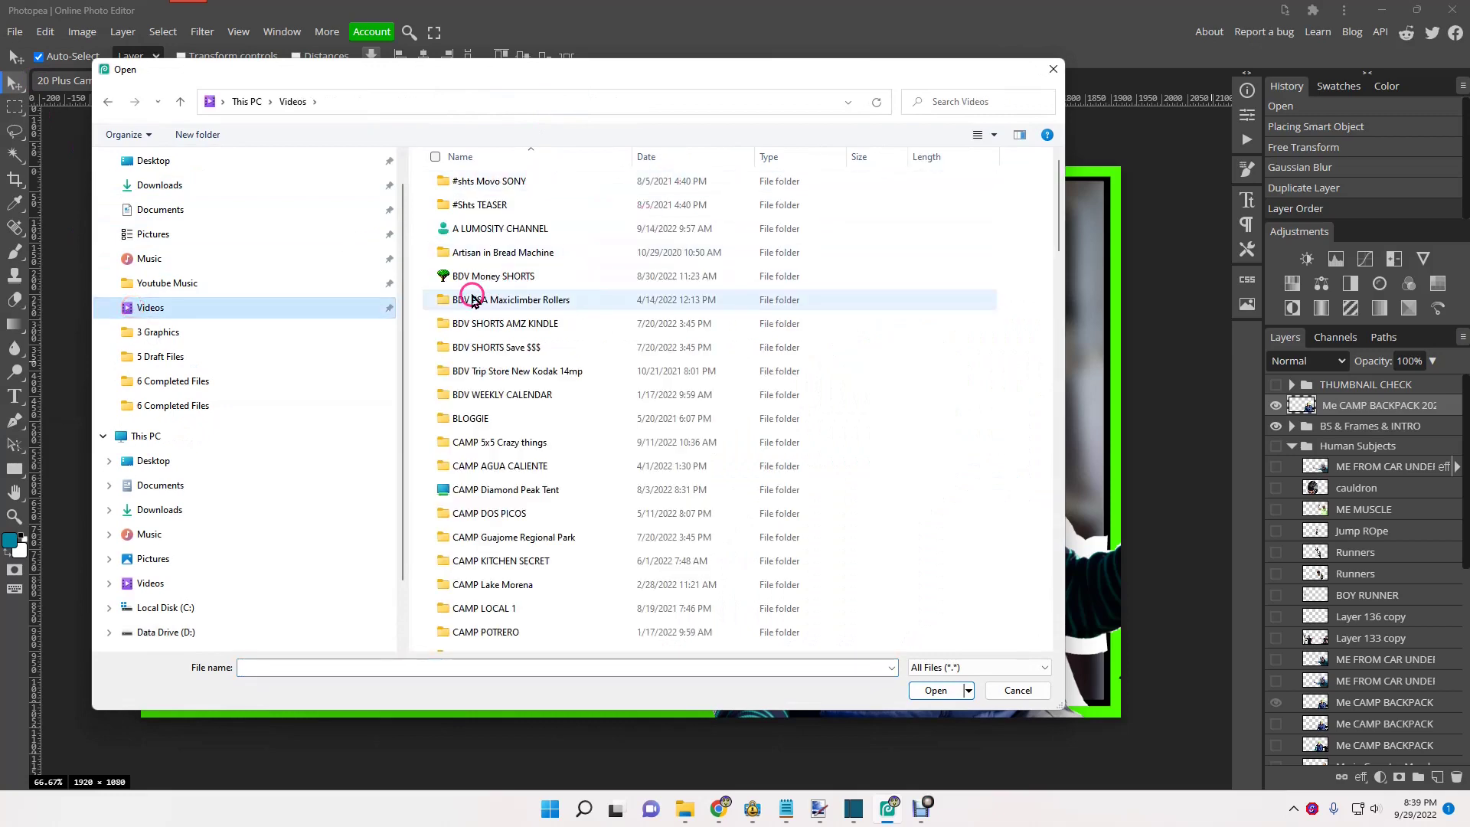
{"action": "double_click", "coordinate": [489, 442]}
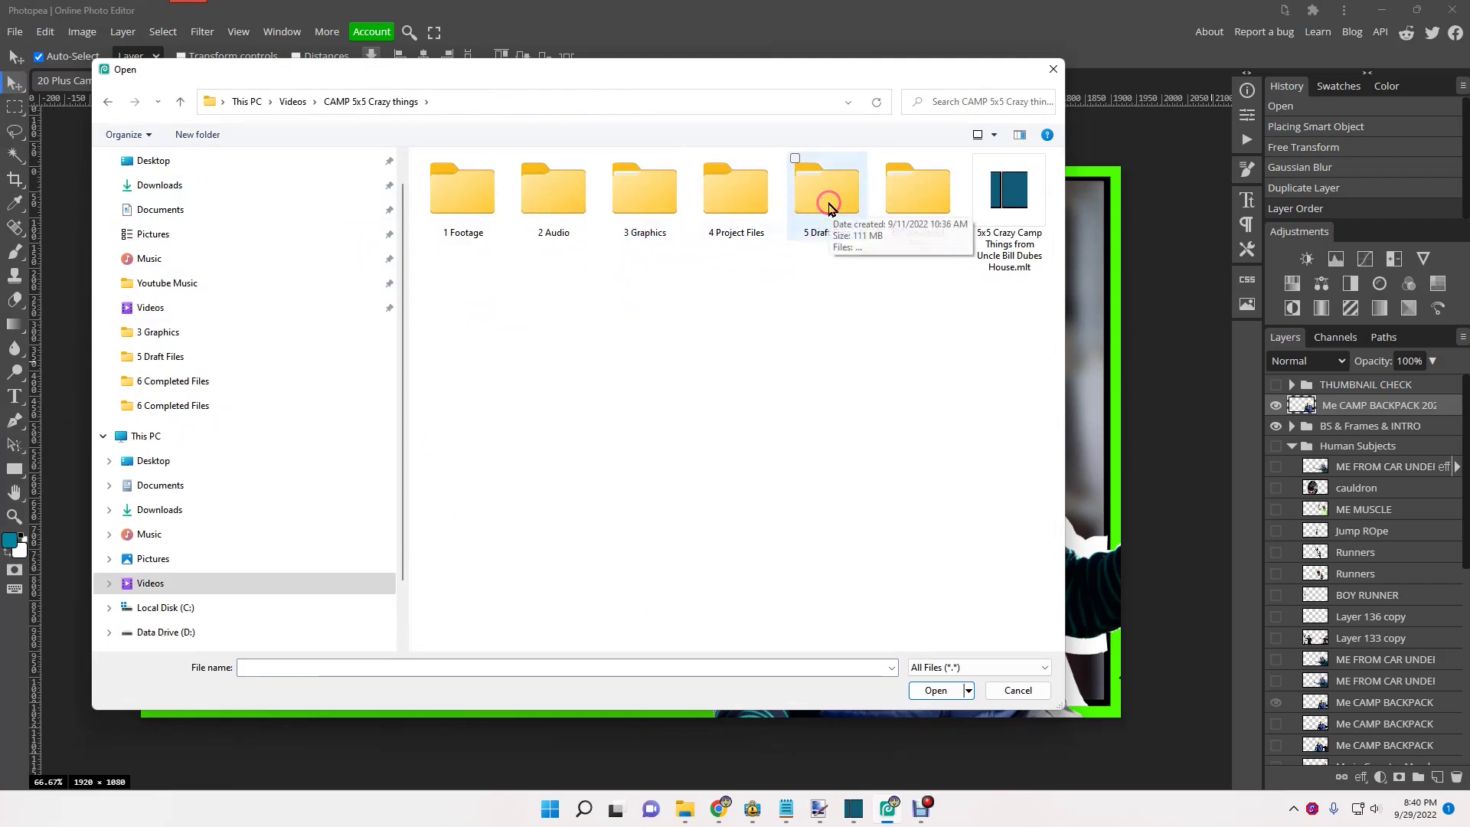
{"action": "double_click", "coordinate": [632, 182]}
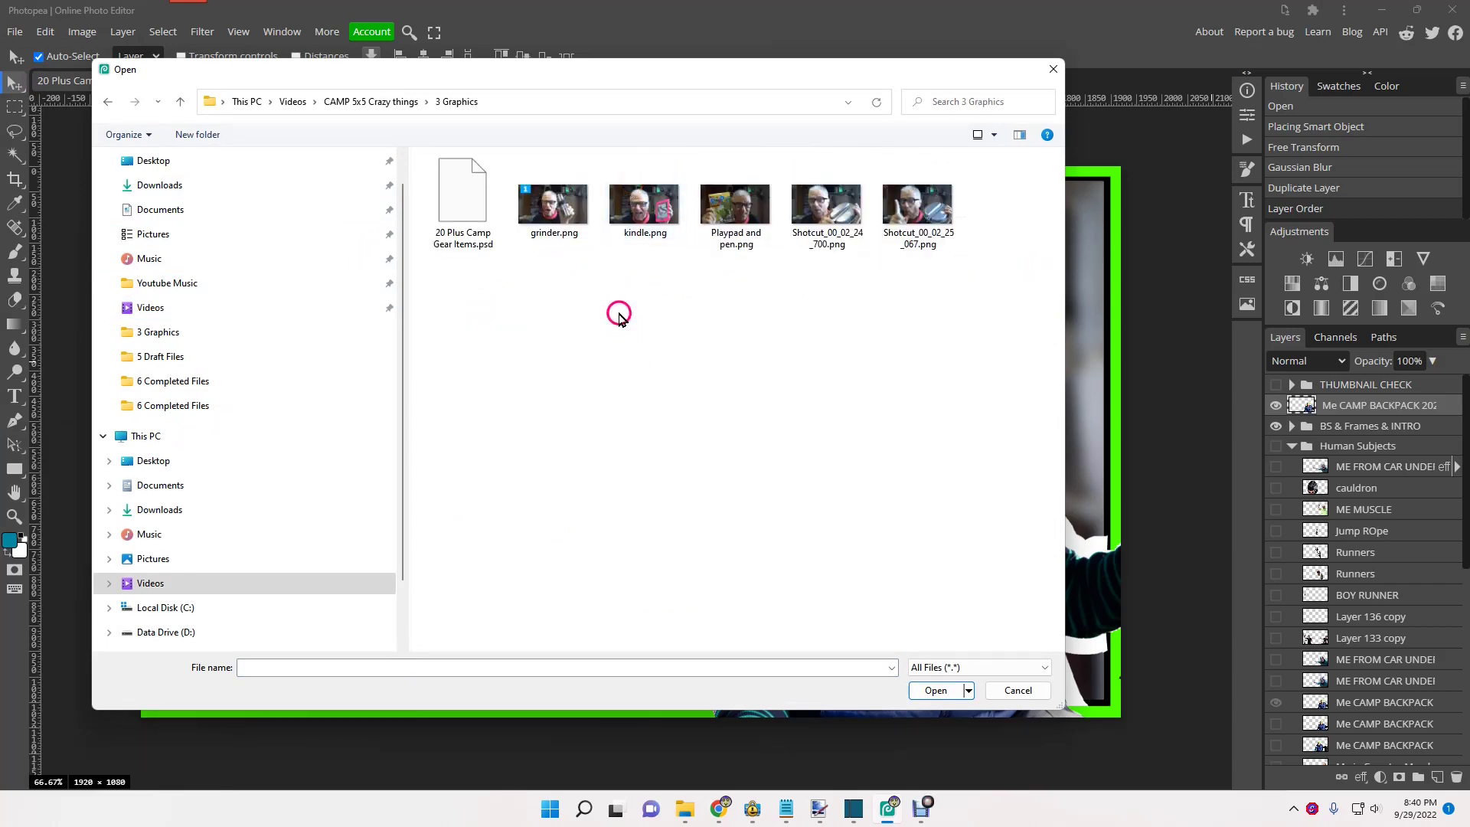
{"action": "left_click", "coordinate": [567, 210]}
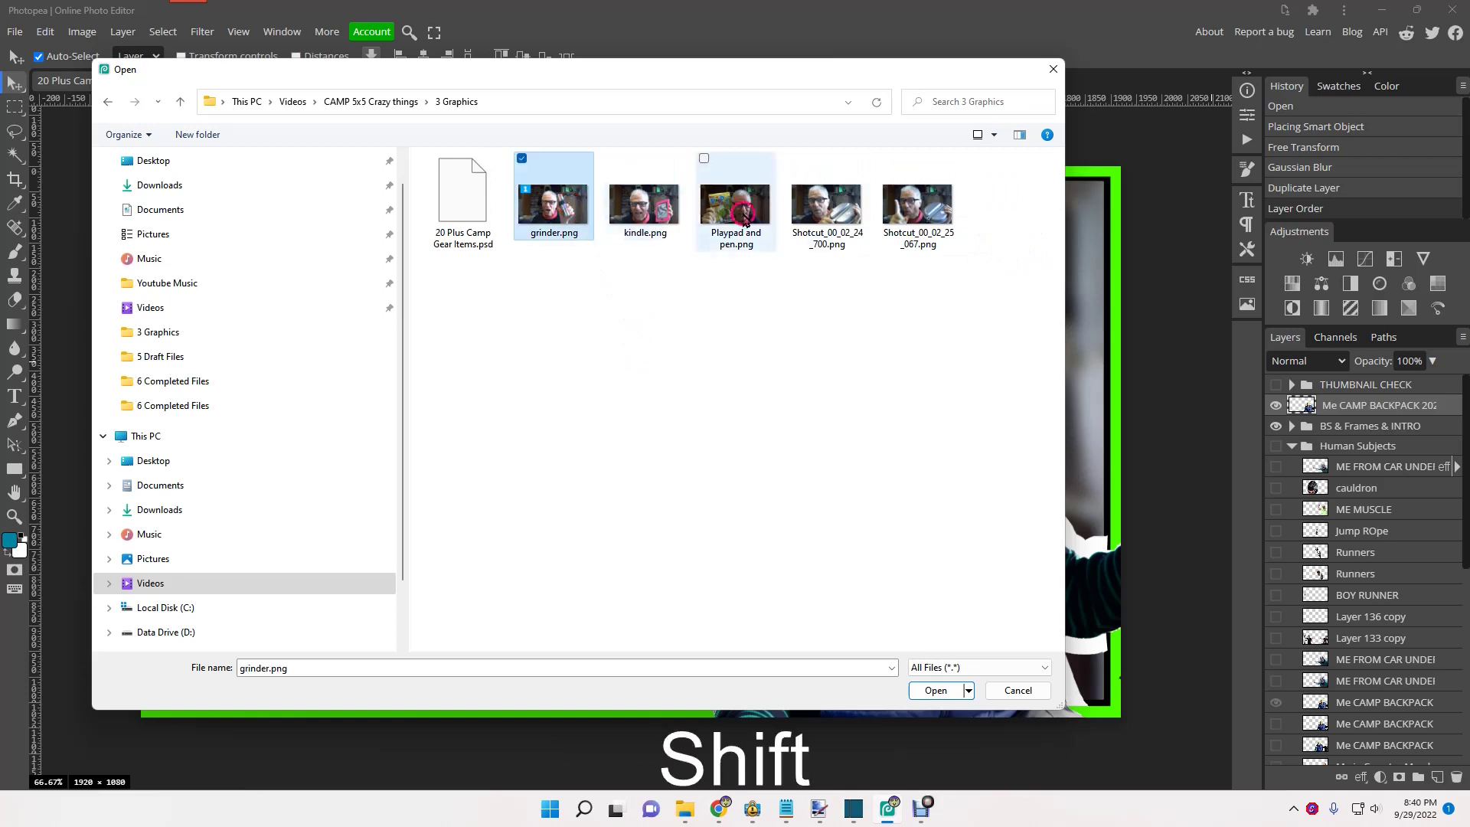
{"action": "left_click", "coordinate": [724, 205], "text": "shift"}
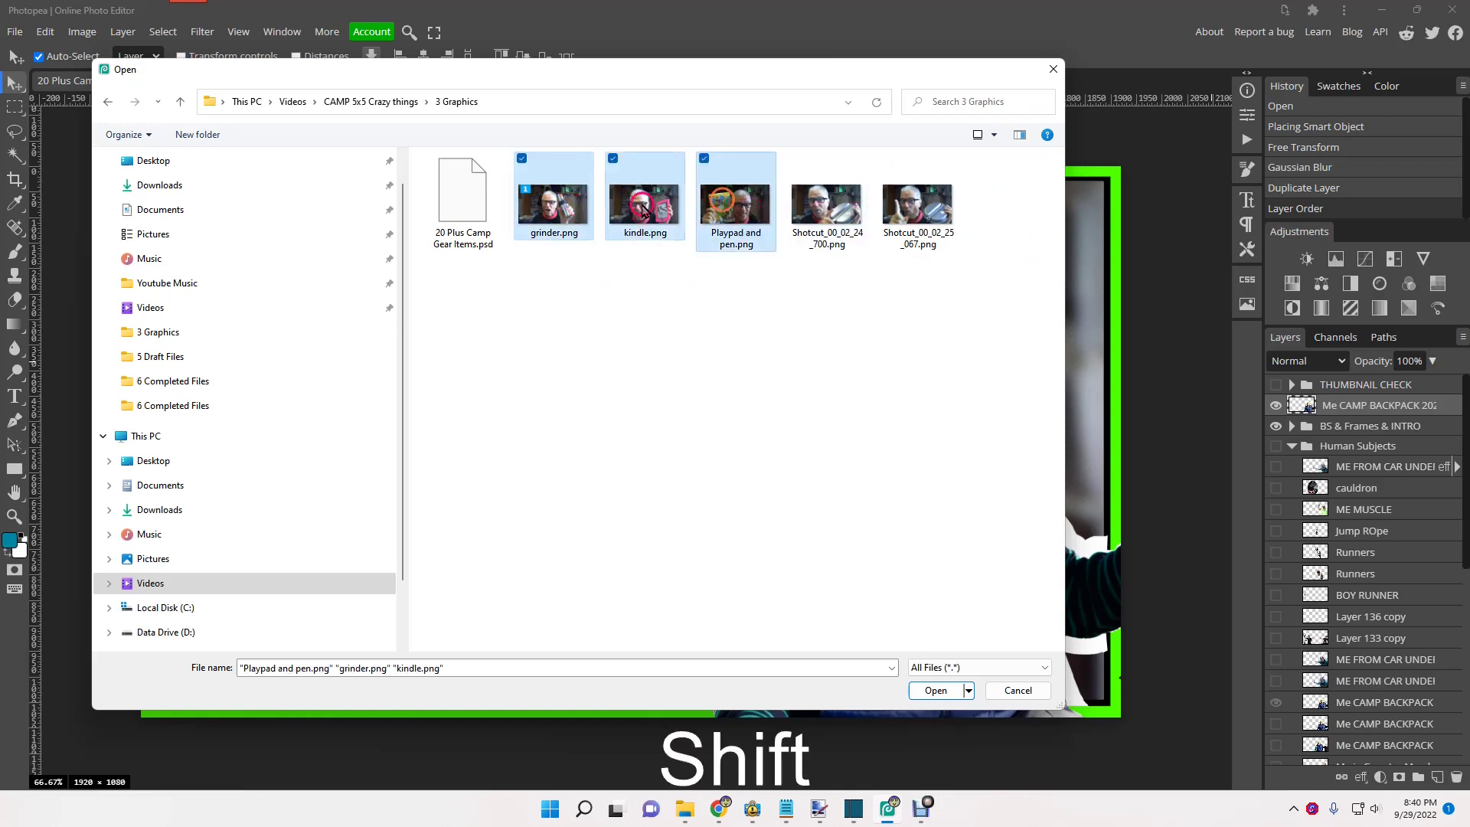
{"action": "left_click", "coordinate": [926, 209], "text": "shift"}
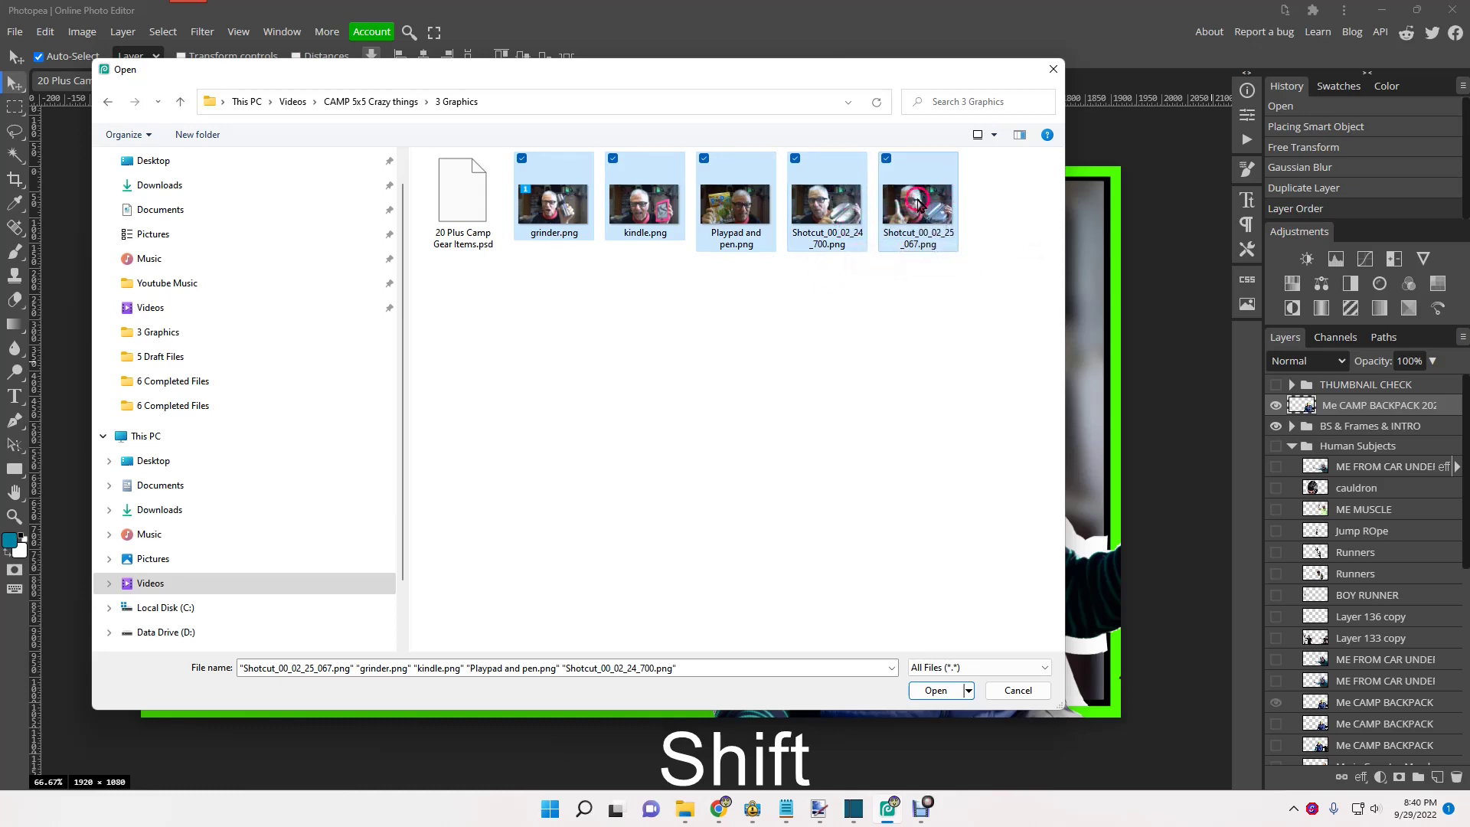
{"action": "left_click", "coordinate": [886, 158]}
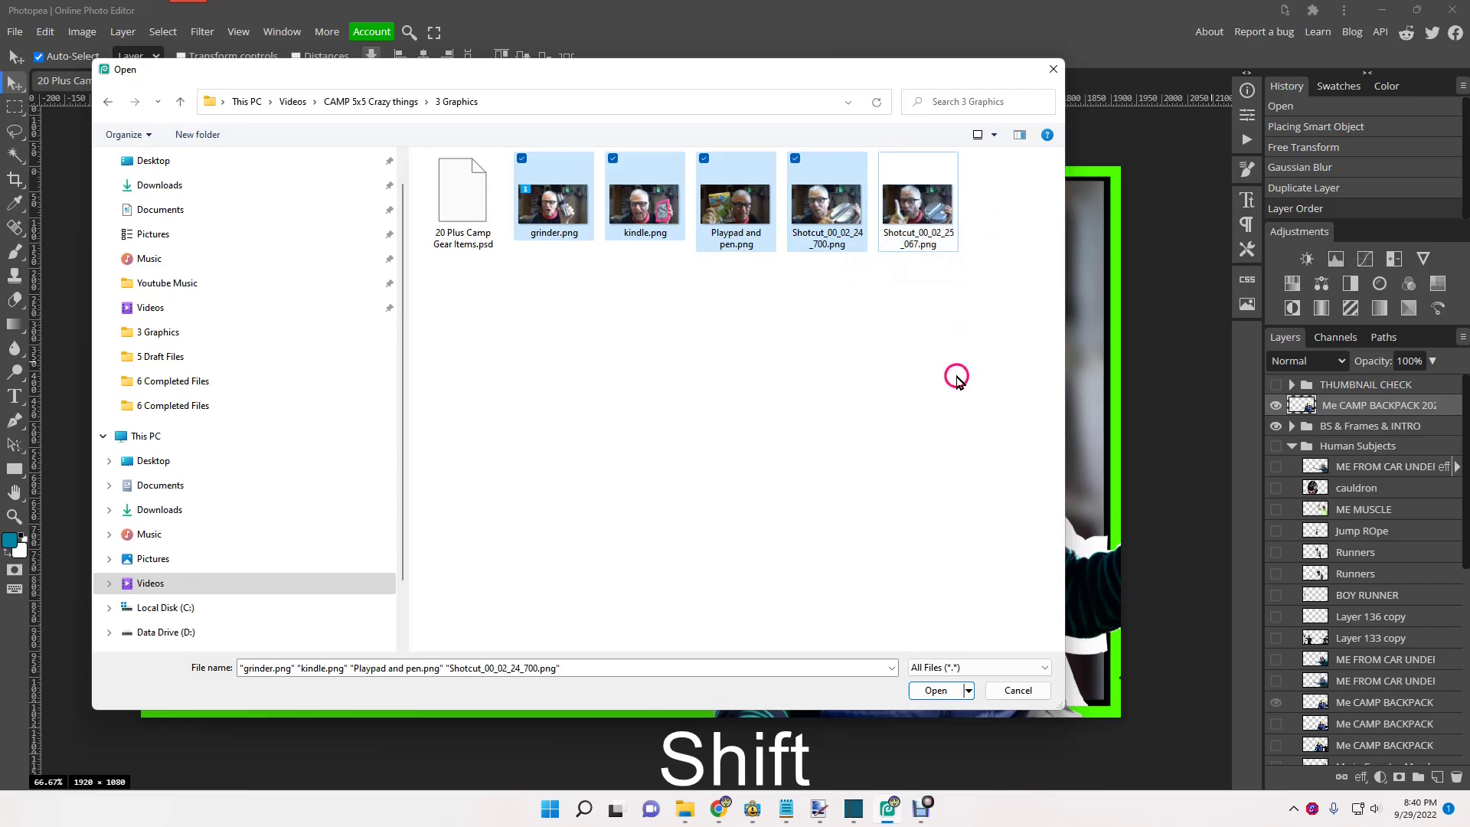
{"action": "left_click", "coordinate": [936, 690]}
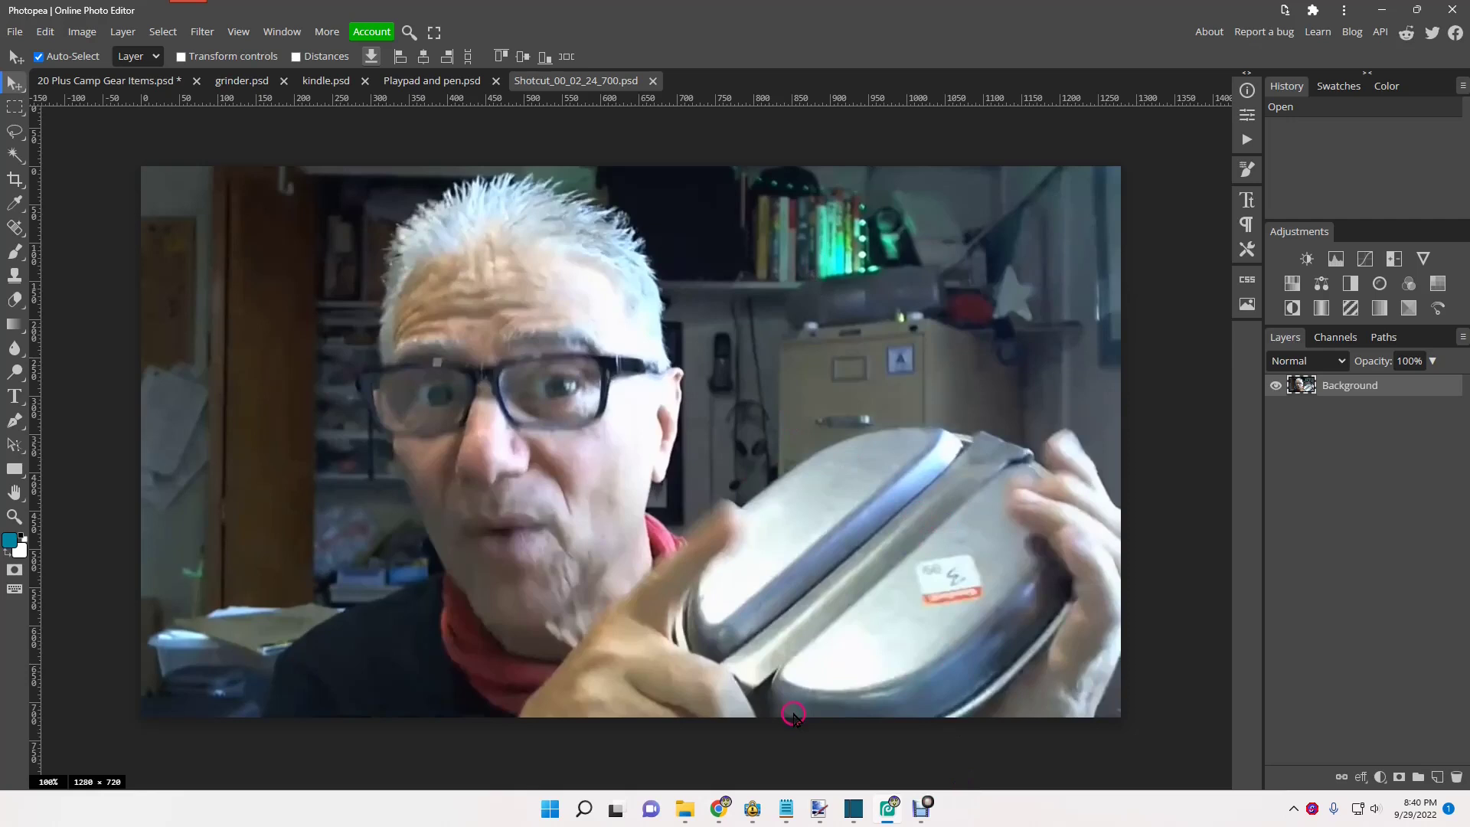
Step: Select the metal mess kit roughly with a freehand Lasso outline and invert the selection
{"action": "left_click", "coordinate": [14, 133]}
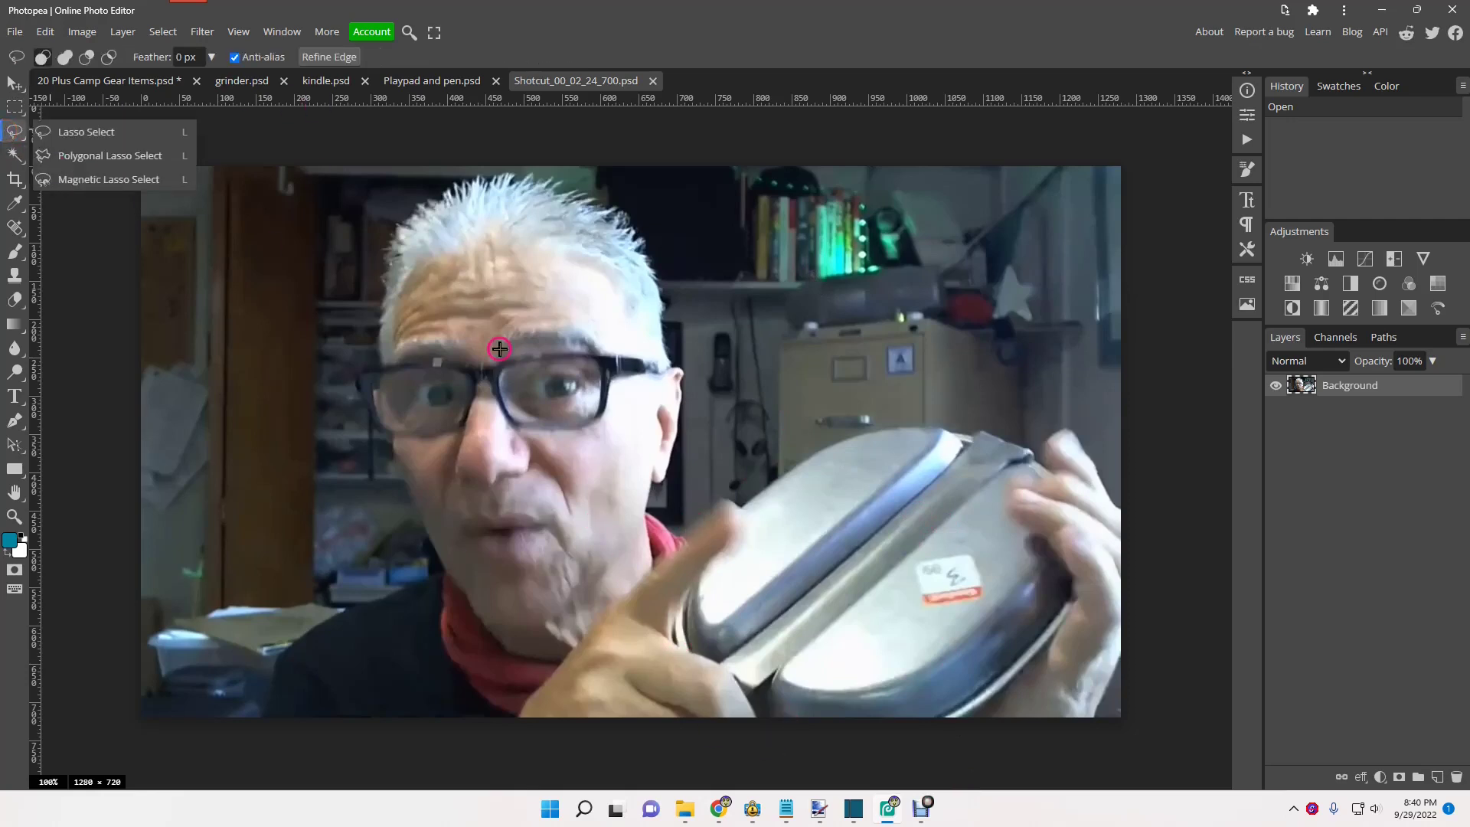
{"action": "mouse_move", "coordinate": [691, 667]}
{"action": "left_mouse_down"}
{"action": "mouse_move", "coordinate": [662, 616]}
{"action": "mouse_move", "coordinate": [709, 525]}
{"action": "mouse_move", "coordinate": [816, 435]}
{"action": "mouse_move", "coordinate": [973, 400]}
{"action": "mouse_move", "coordinate": [1076, 442]}
{"action": "mouse_move", "coordinate": [1101, 518]}
{"action": "mouse_move", "coordinate": [1102, 618]}
{"action": "mouse_move", "coordinate": [1039, 700]}
{"action": "mouse_move", "coordinate": [959, 741]}
{"action": "mouse_move", "coordinate": [851, 745]}
{"action": "mouse_move", "coordinate": [728, 725]}
{"action": "mouse_move", "coordinate": [683, 677]}
{"action": "mouse_move", "coordinate": [704, 663]}
{"action": "mouse_move", "coordinate": [686, 668]}
{"action": "left_mouse_up"}
{"action": "mouse_move", "coordinate": [688, 822]}
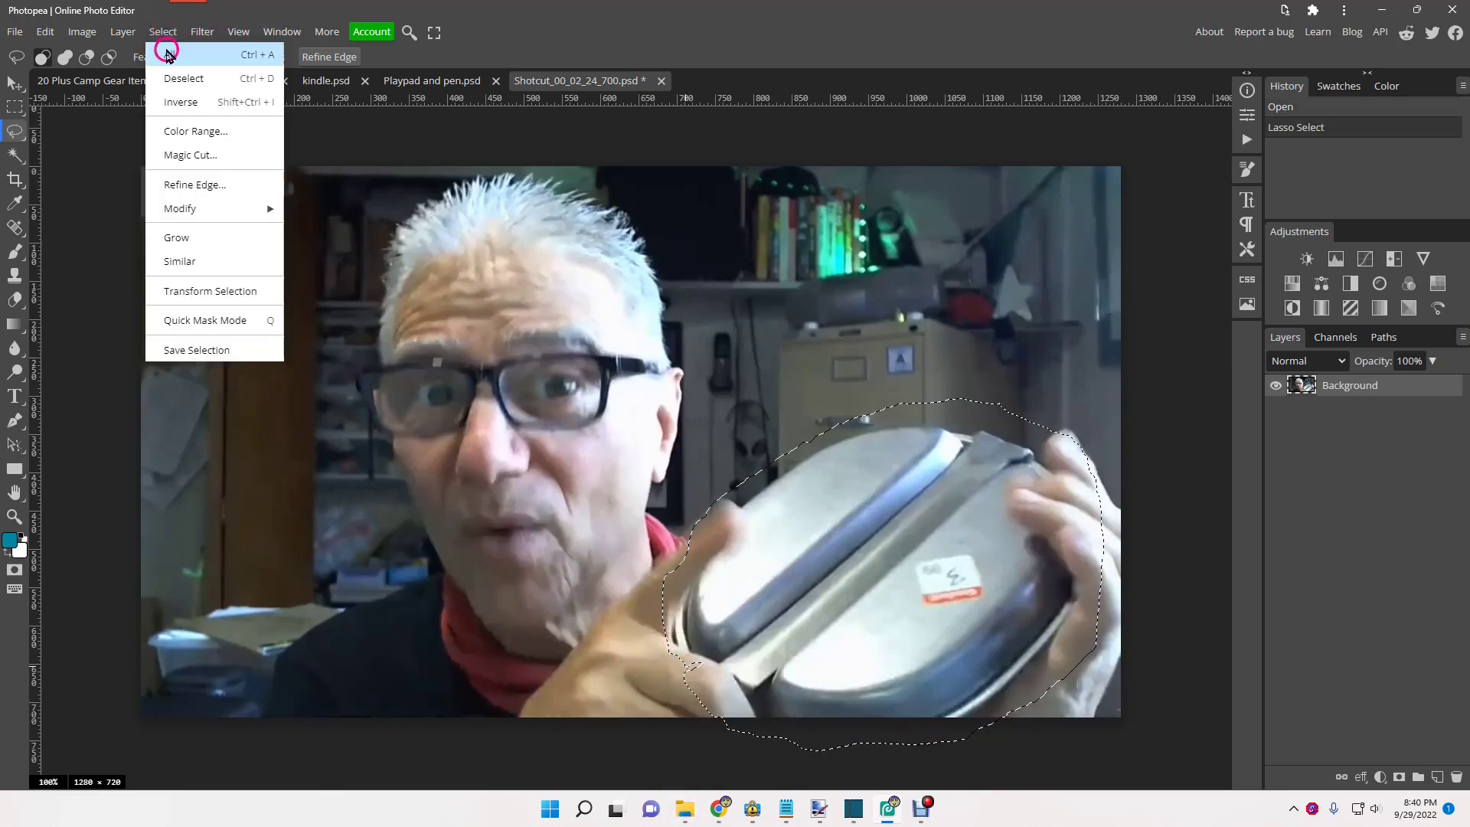
{"action": "left_click", "coordinate": [180, 103]}
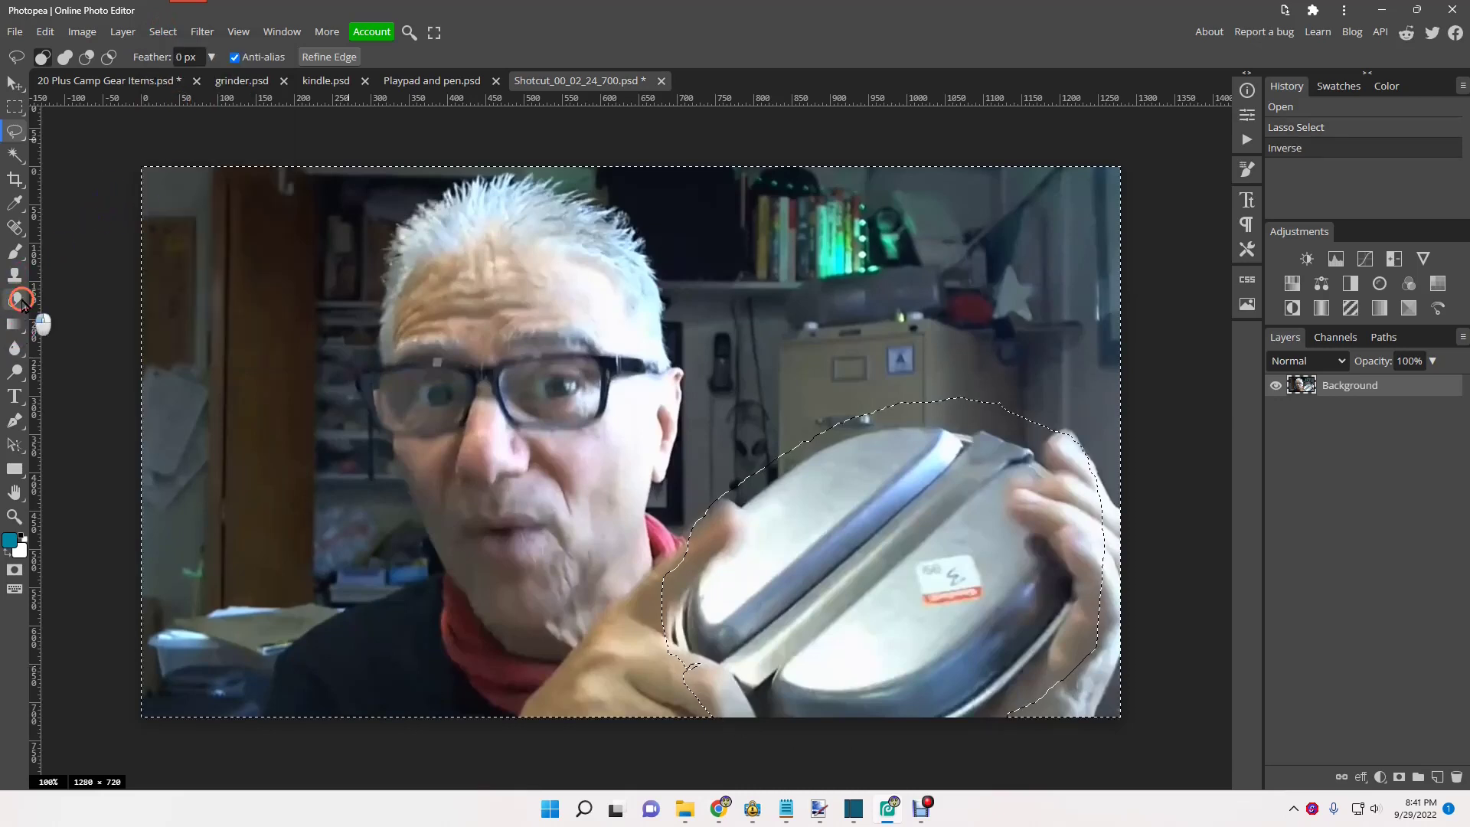
Step: Erase everything around the mess kit with a greatly enlarged Eraser brush
{"action": "left_click", "coordinate": [23, 304]}
{"action": "left_click", "coordinate": [58, 299]}
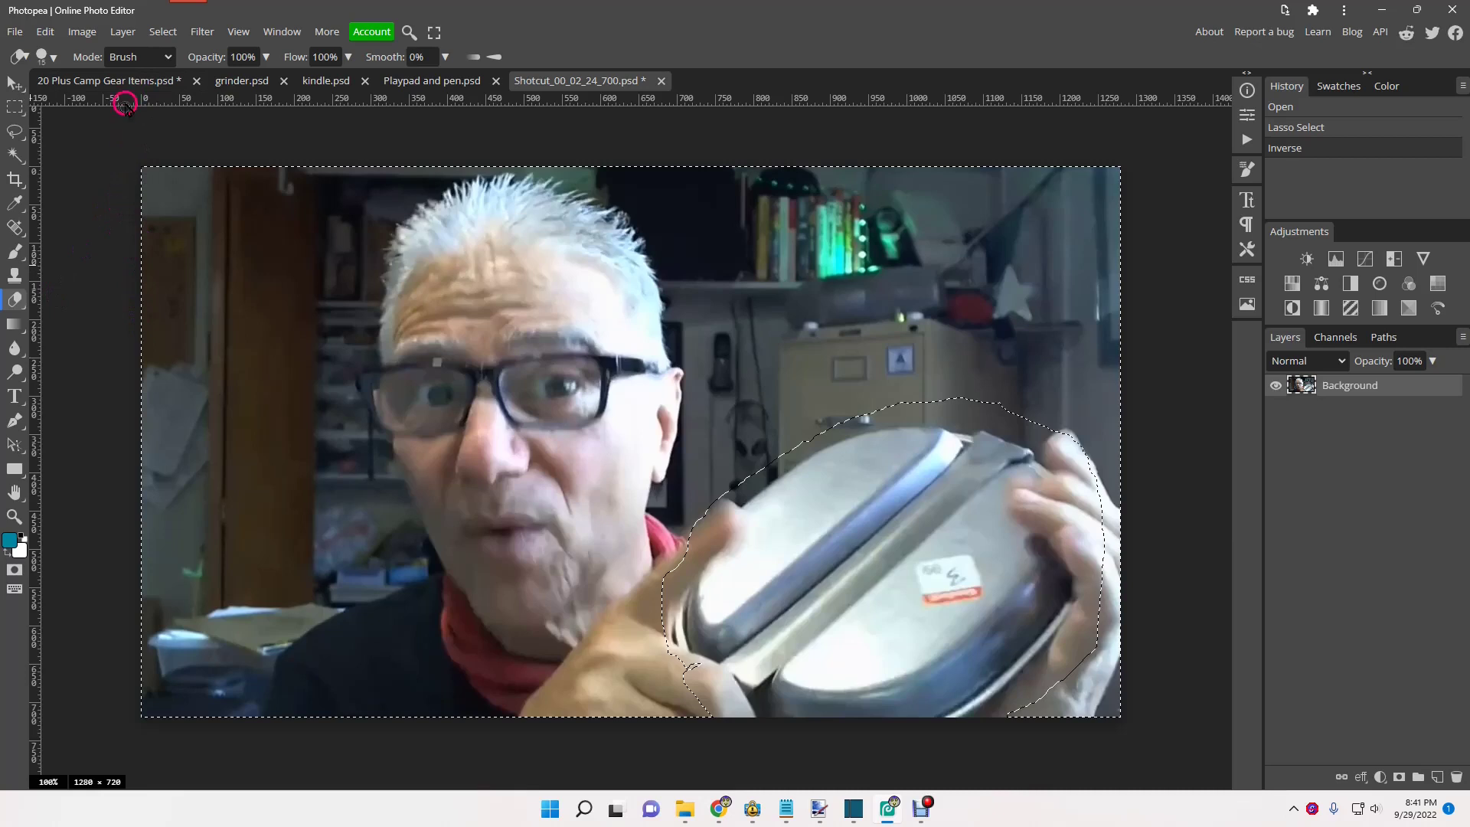
{"action": "left_click", "coordinate": [161, 58]}
{"action": "left_click", "coordinate": [162, 58]}
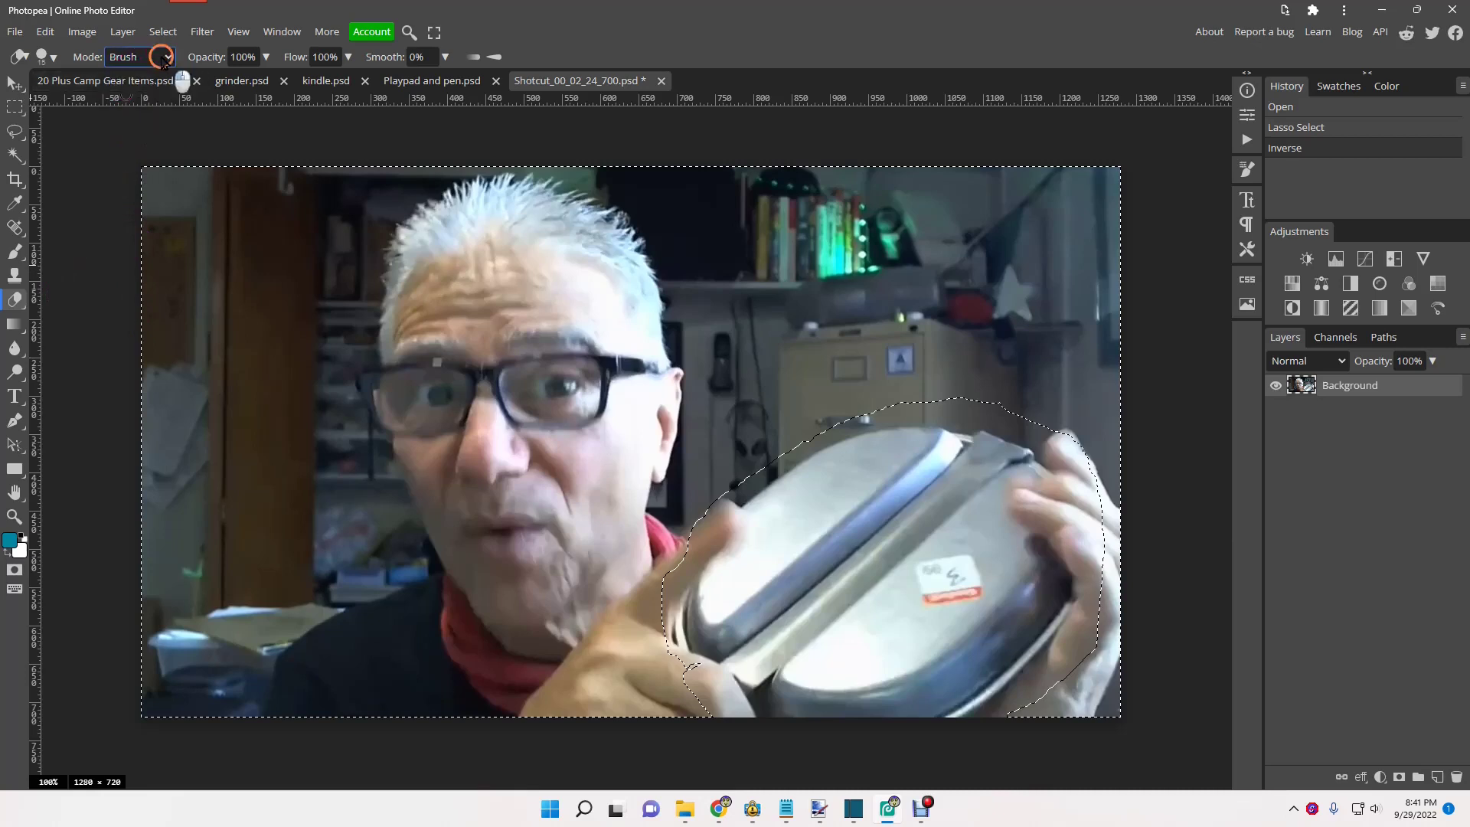
{"action": "left_click", "coordinate": [53, 58]}
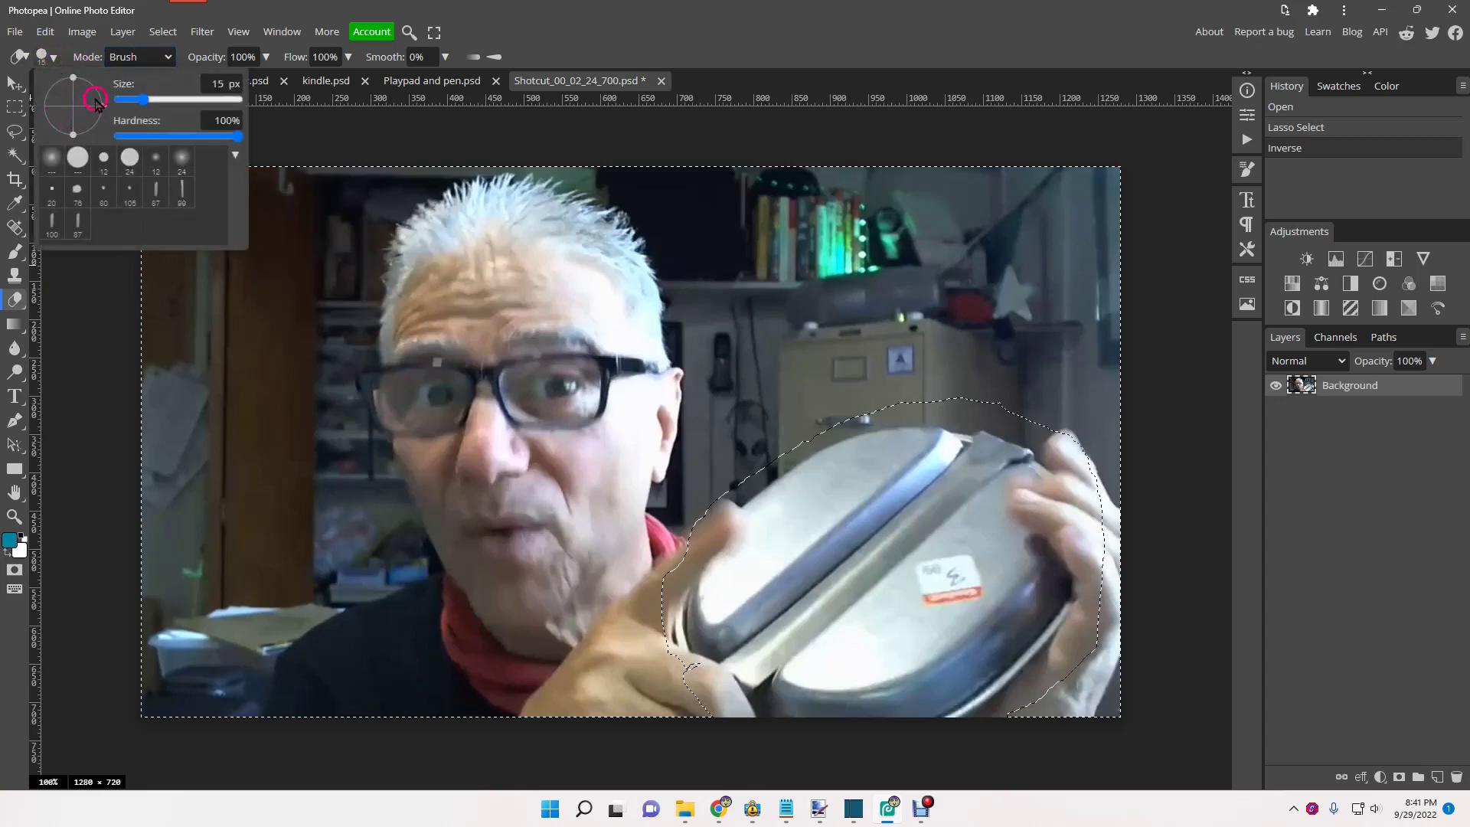
{"action": "left_click_drag", "start_coordinate": [148, 112], "coordinate": [347, 112]}
{"action": "mouse_move", "coordinate": [413, 303]}
{"action": "left_mouse_down"}
{"action": "mouse_move", "coordinate": [456, 329]}
{"action": "mouse_move", "coordinate": [743, 274]}
{"action": "mouse_move", "coordinate": [906, 348]}
{"action": "mouse_move", "coordinate": [922, 515]}
{"action": "mouse_move", "coordinate": [561, 535]}
{"action": "mouse_move", "coordinate": [208, 485]}
{"action": "mouse_move", "coordinate": [283, 495]}
{"action": "mouse_move", "coordinate": [260, 429]}
{"action": "left_mouse_up"}
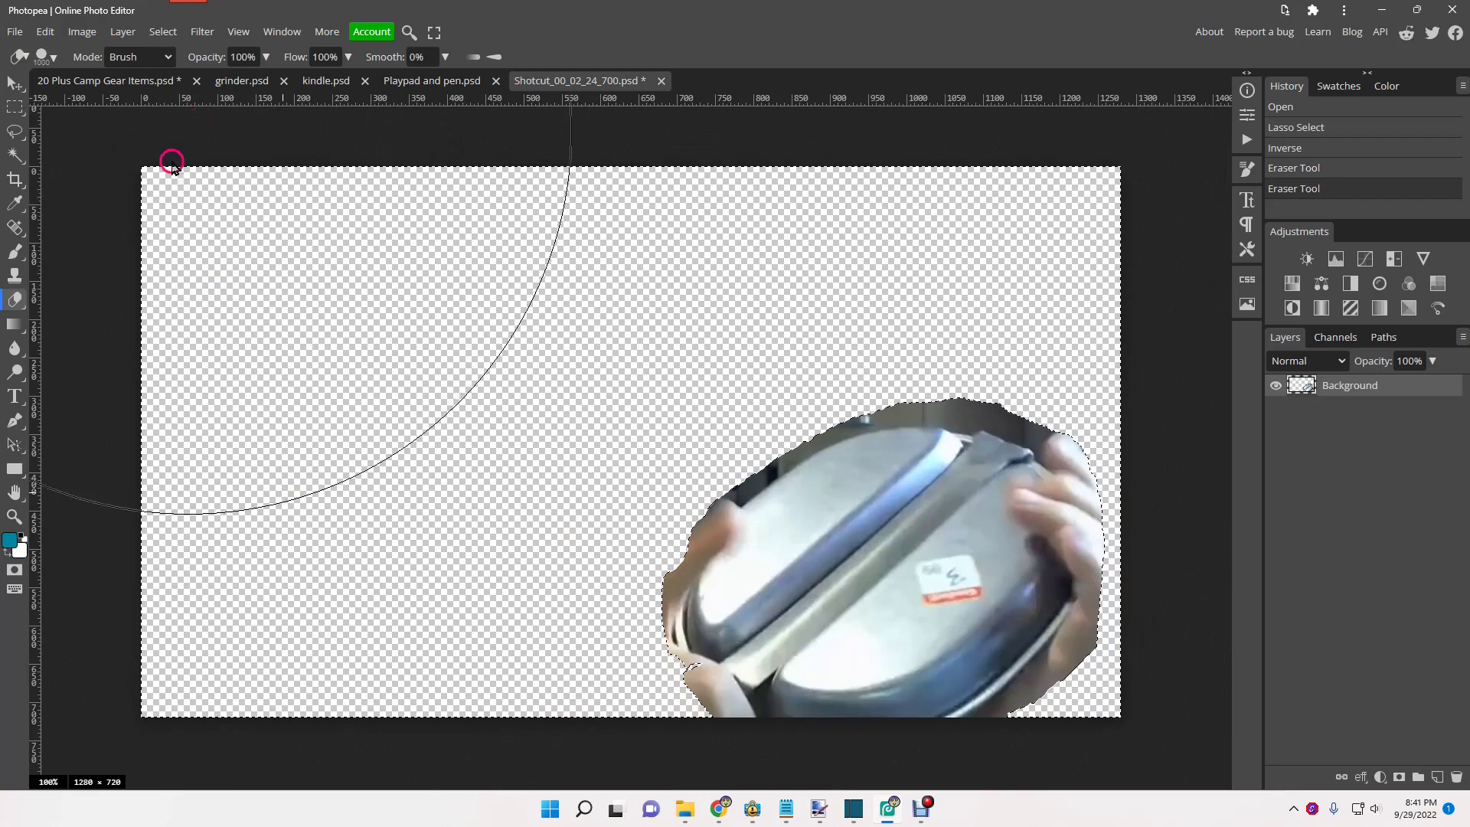
Step: Set the Magic Wand to intersect mode and invert the selection back to the mess kit cut-out
{"action": "left_click", "coordinate": [12, 154]}
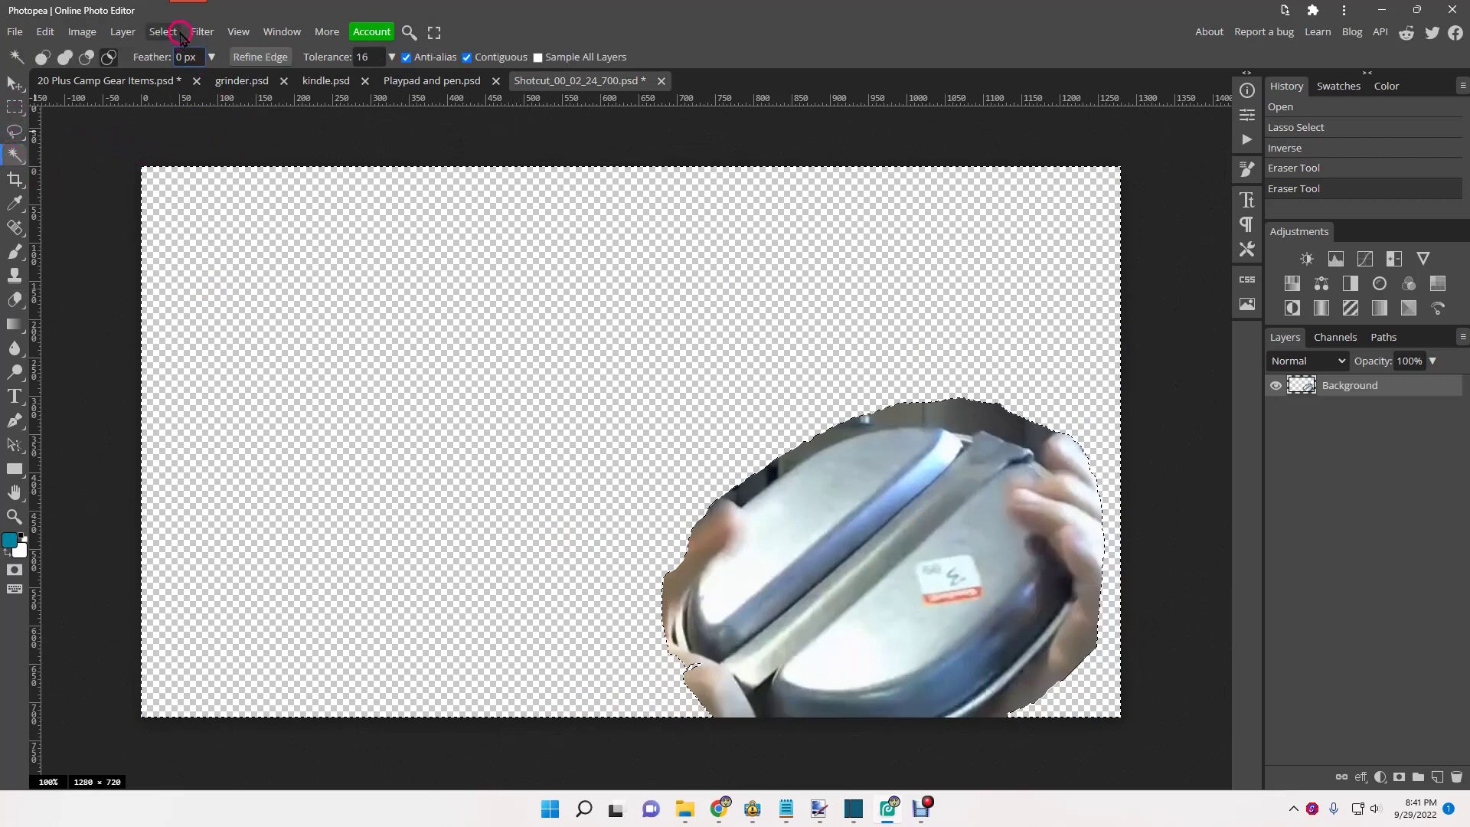
{"action": "left_click", "coordinate": [110, 55]}
{"action": "left_click", "coordinate": [163, 31]}
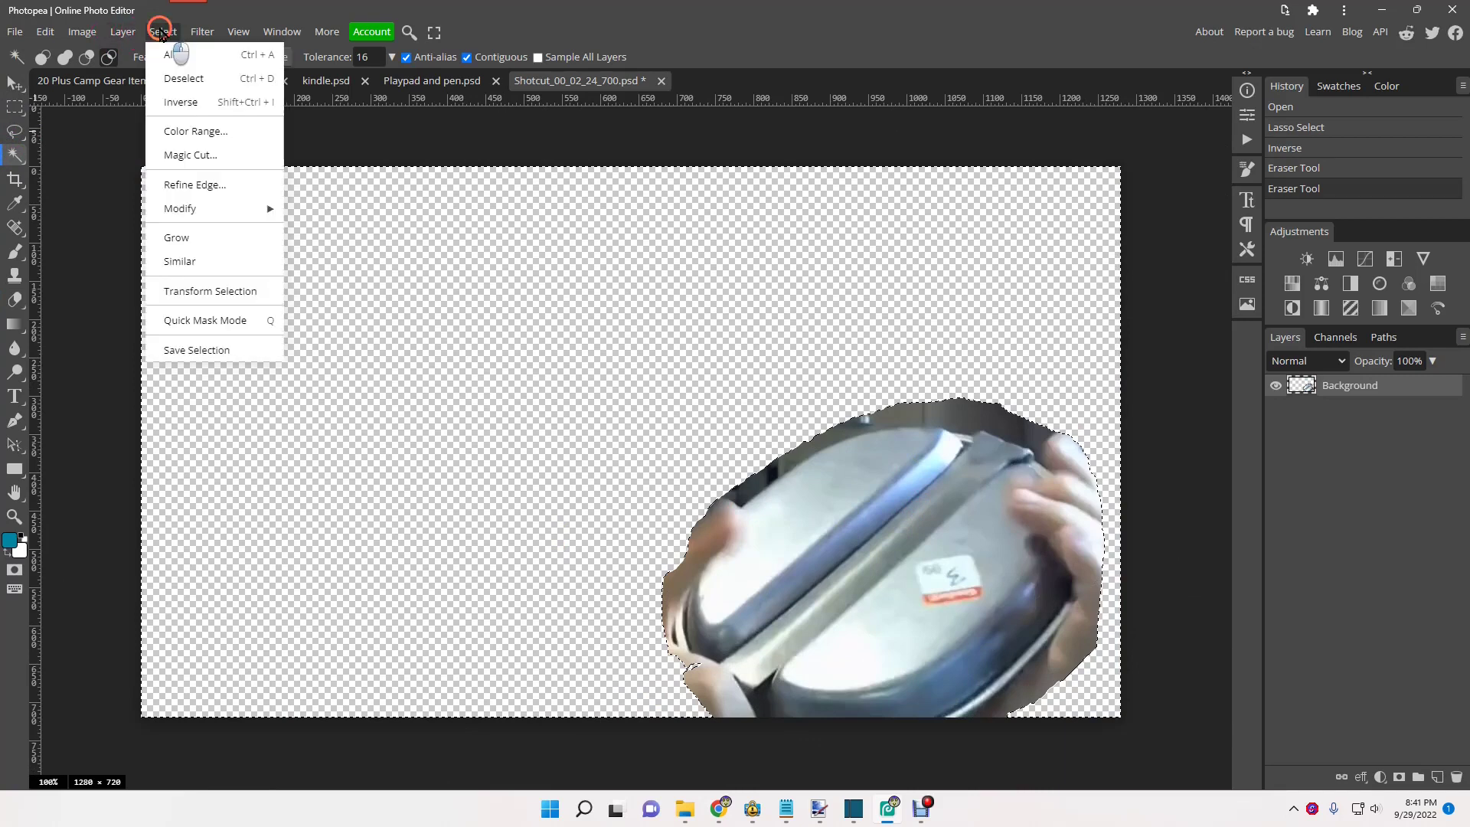
{"action": "left_click", "coordinate": [182, 101]}
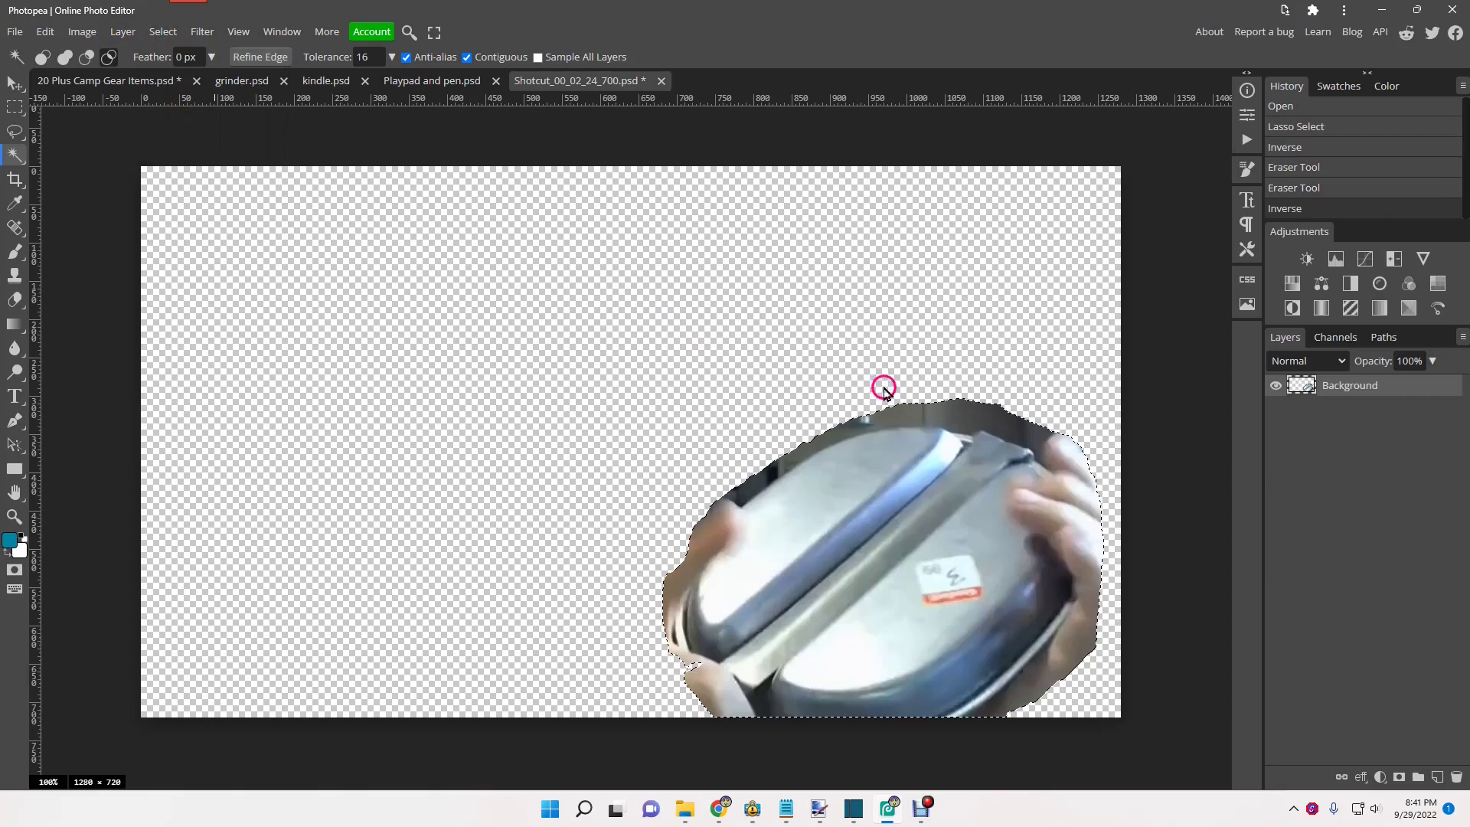
Step: Try to select the leftover background and fingers around the mess kit with the Magic Wand
{"action": "left_click", "coordinate": [921, 417]}
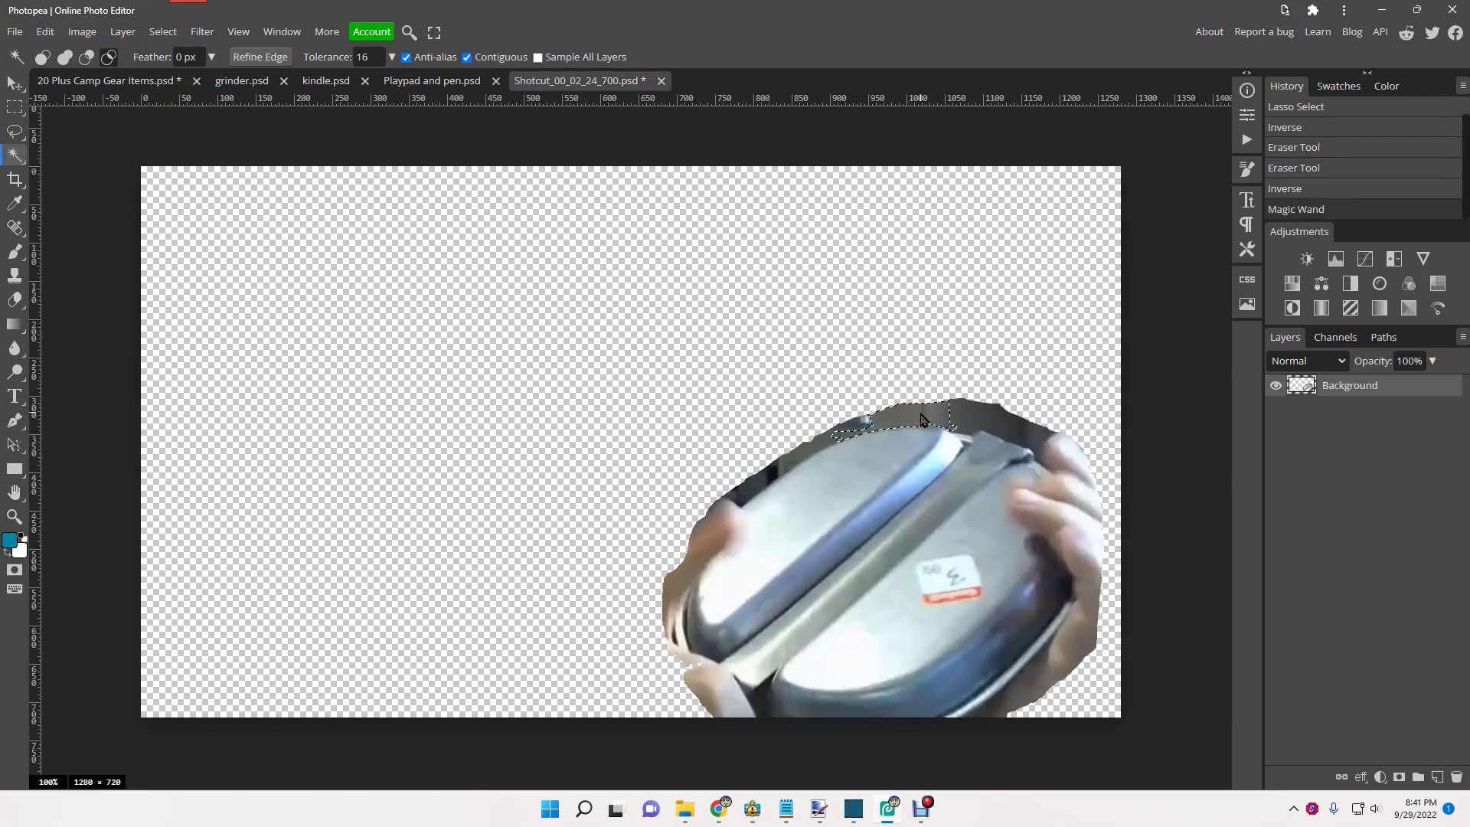
{"action": "key", "text": "ctrl"}
{"action": "left_click", "coordinate": [962, 419], "text": "ctrl"}
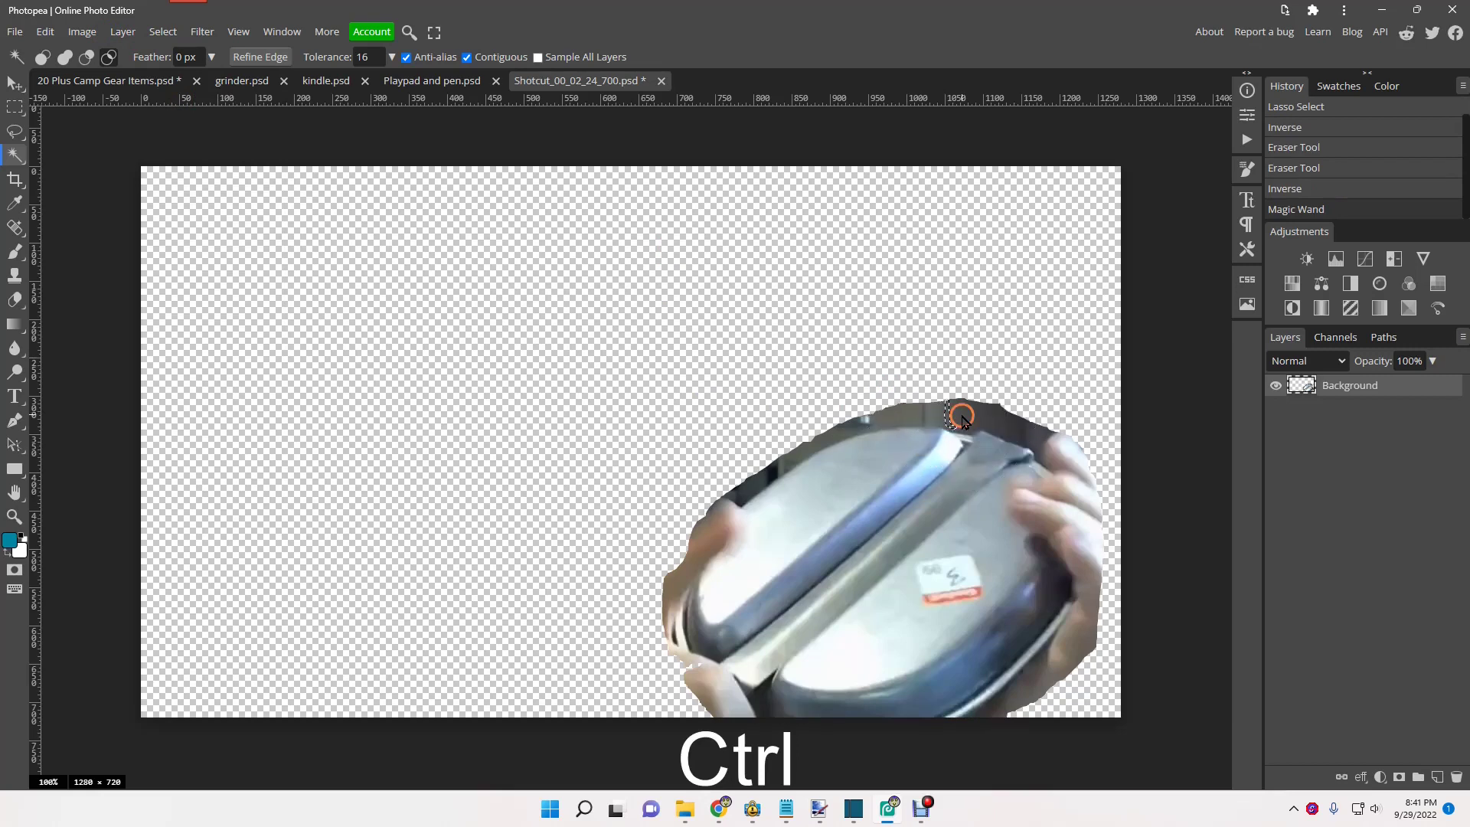
{"action": "left_click", "coordinate": [918, 422]}
{"action": "left_click", "coordinate": [886, 415]}
{"action": "left_click", "coordinate": [966, 418]}
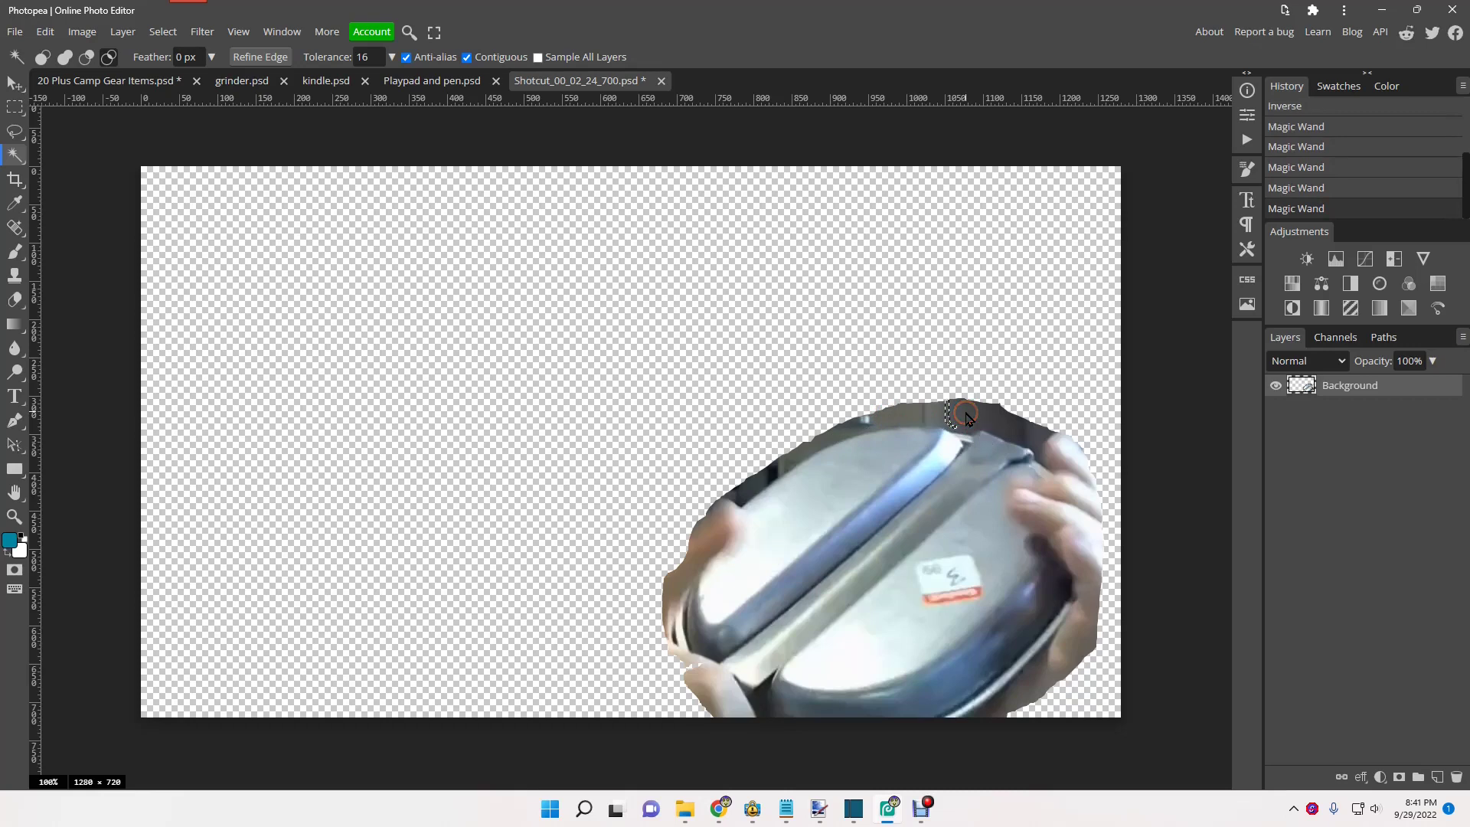
{"action": "left_click", "coordinate": [754, 490]}
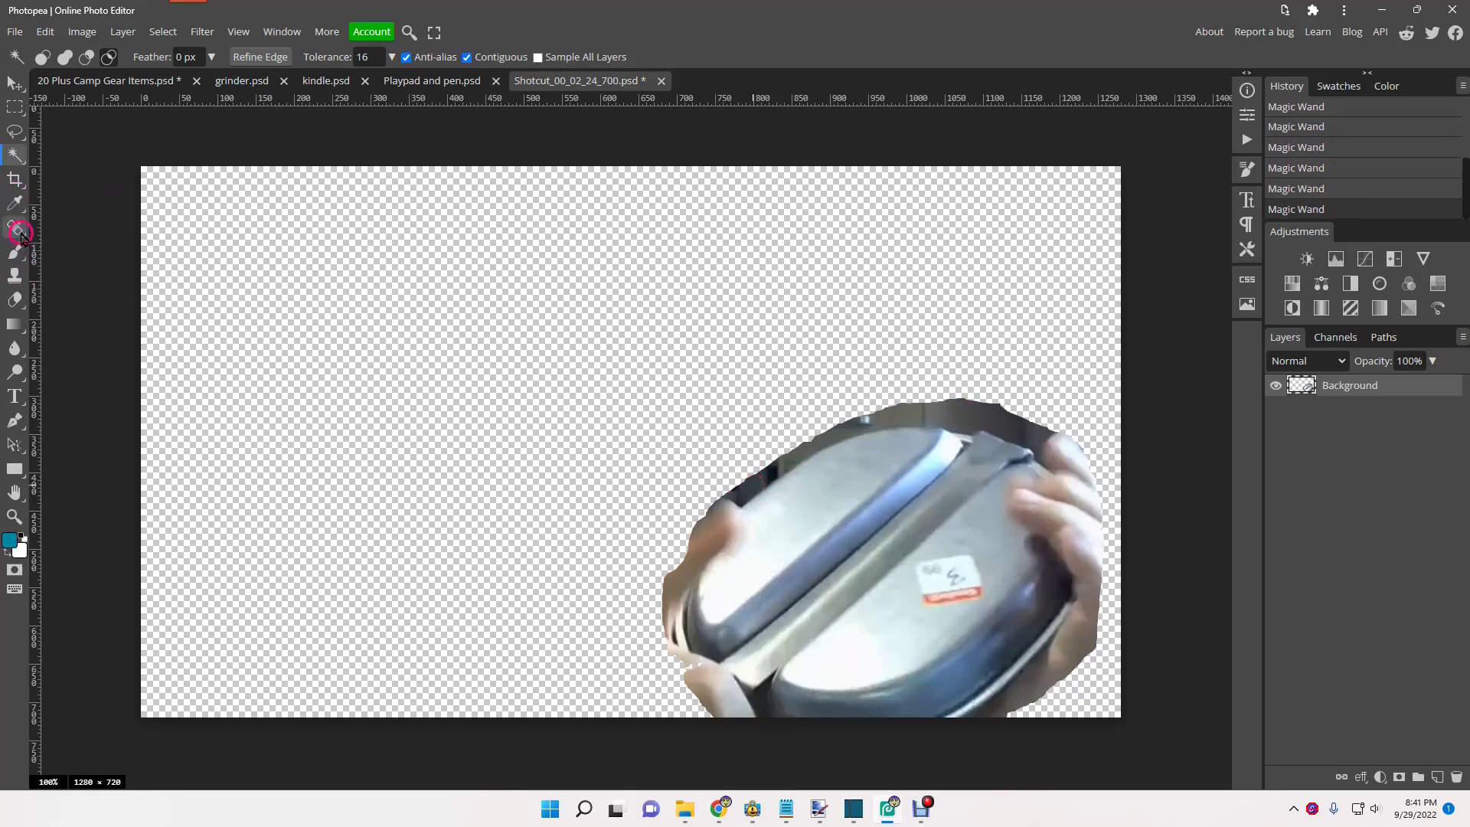
{"action": "right_click", "coordinate": [14, 154]}
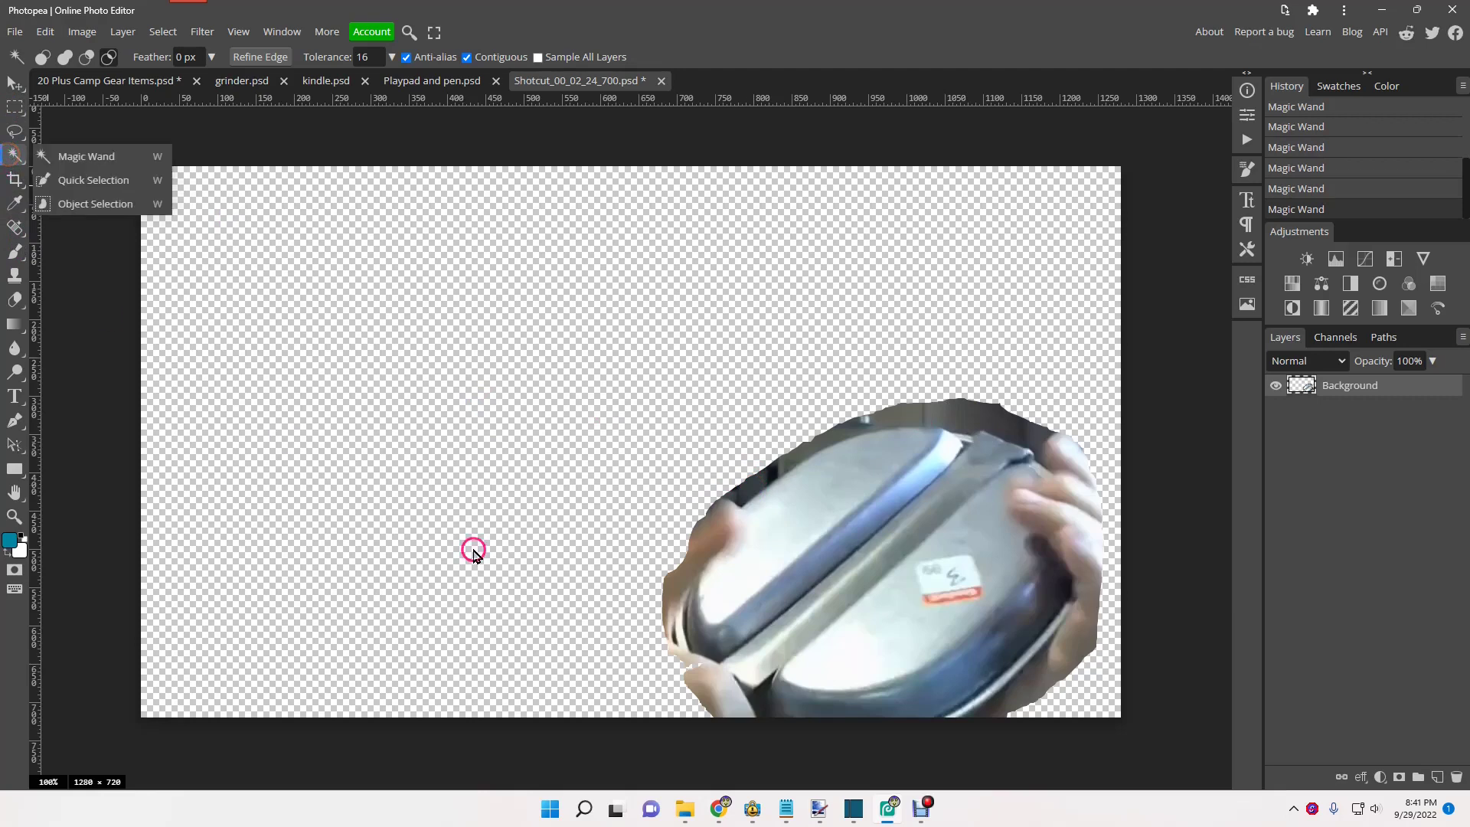
{"action": "left_click", "coordinate": [703, 696]}
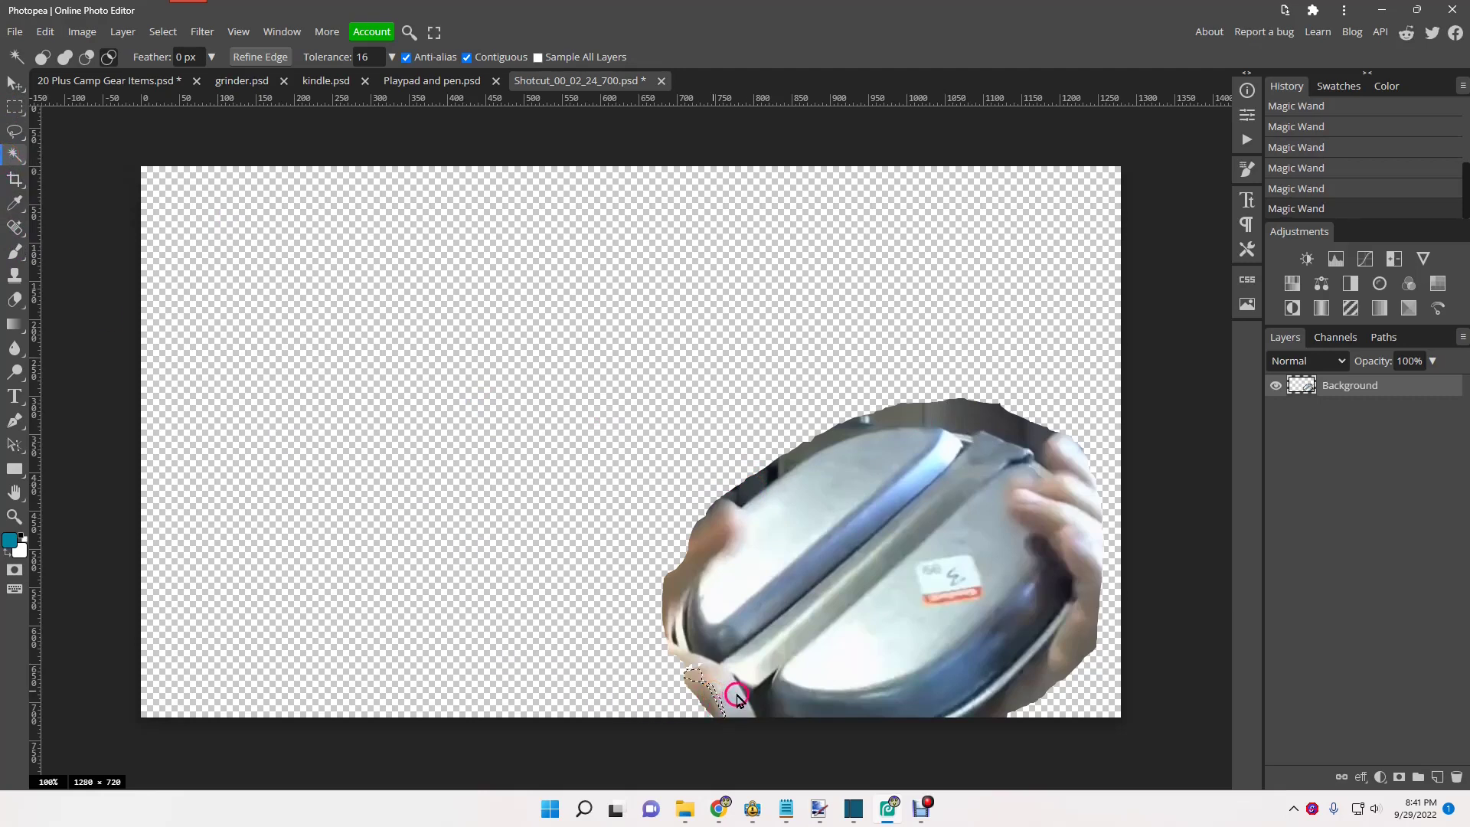
{"action": "left_click", "coordinate": [1078, 657]}
Step: Trace the mess kit's edge with the Polygonal Lasso, leaving the surrounding background and fingers outside the outline
{"action": "left_click", "coordinate": [15, 131]}
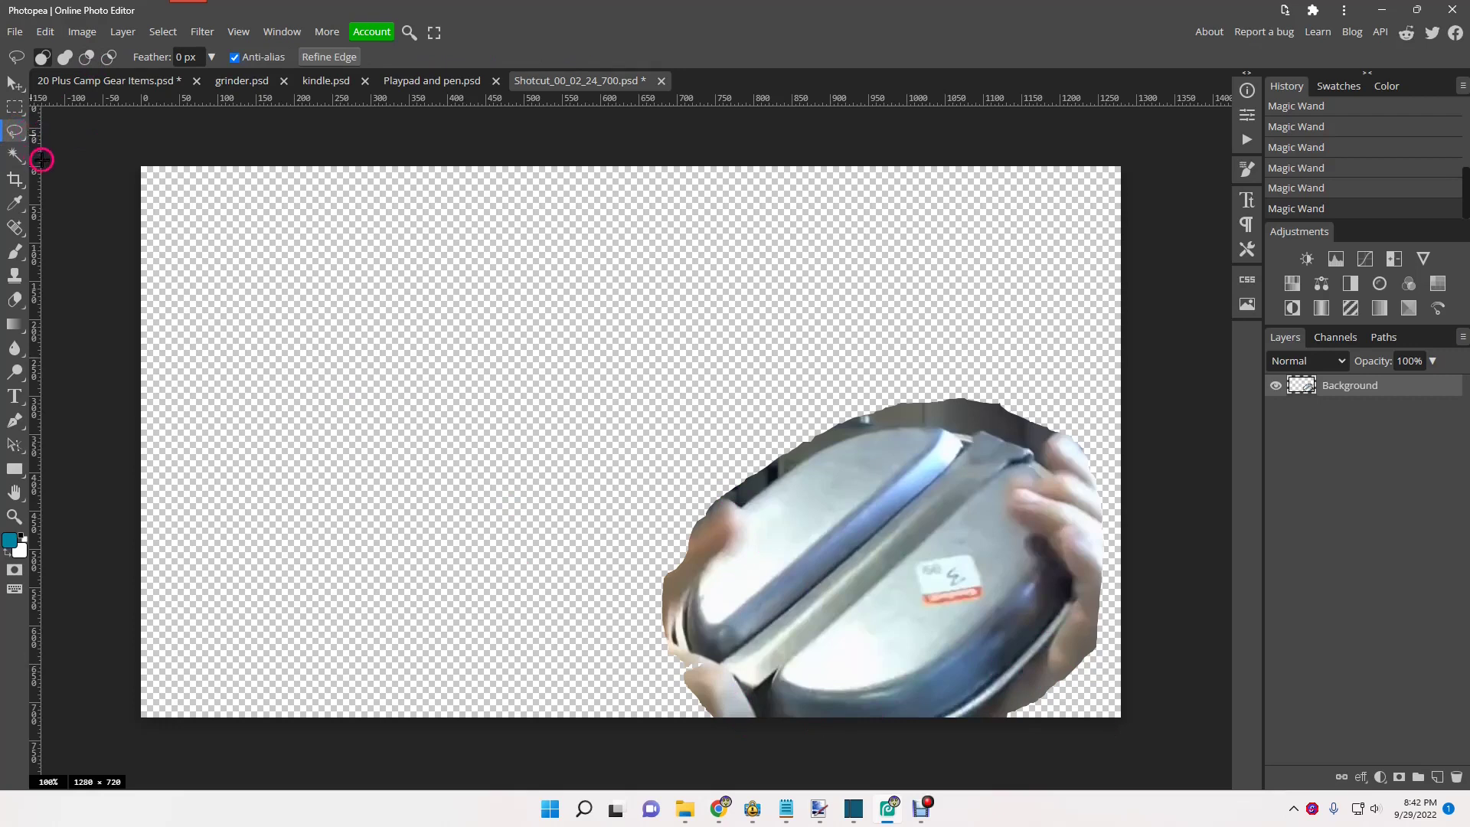
{"action": "right_click", "coordinate": [23, 142]}
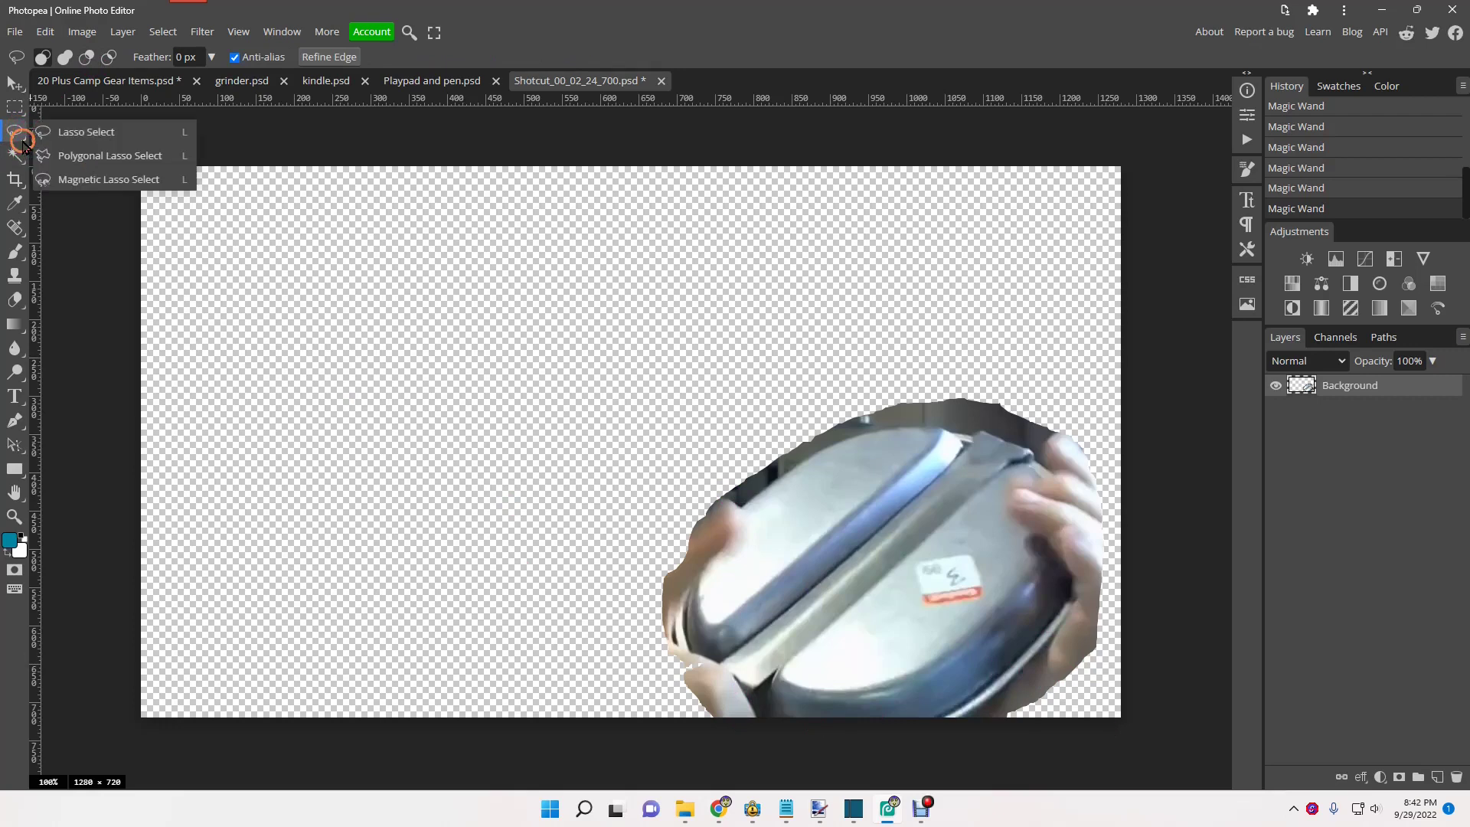
{"action": "left_click", "coordinate": [69, 155]}
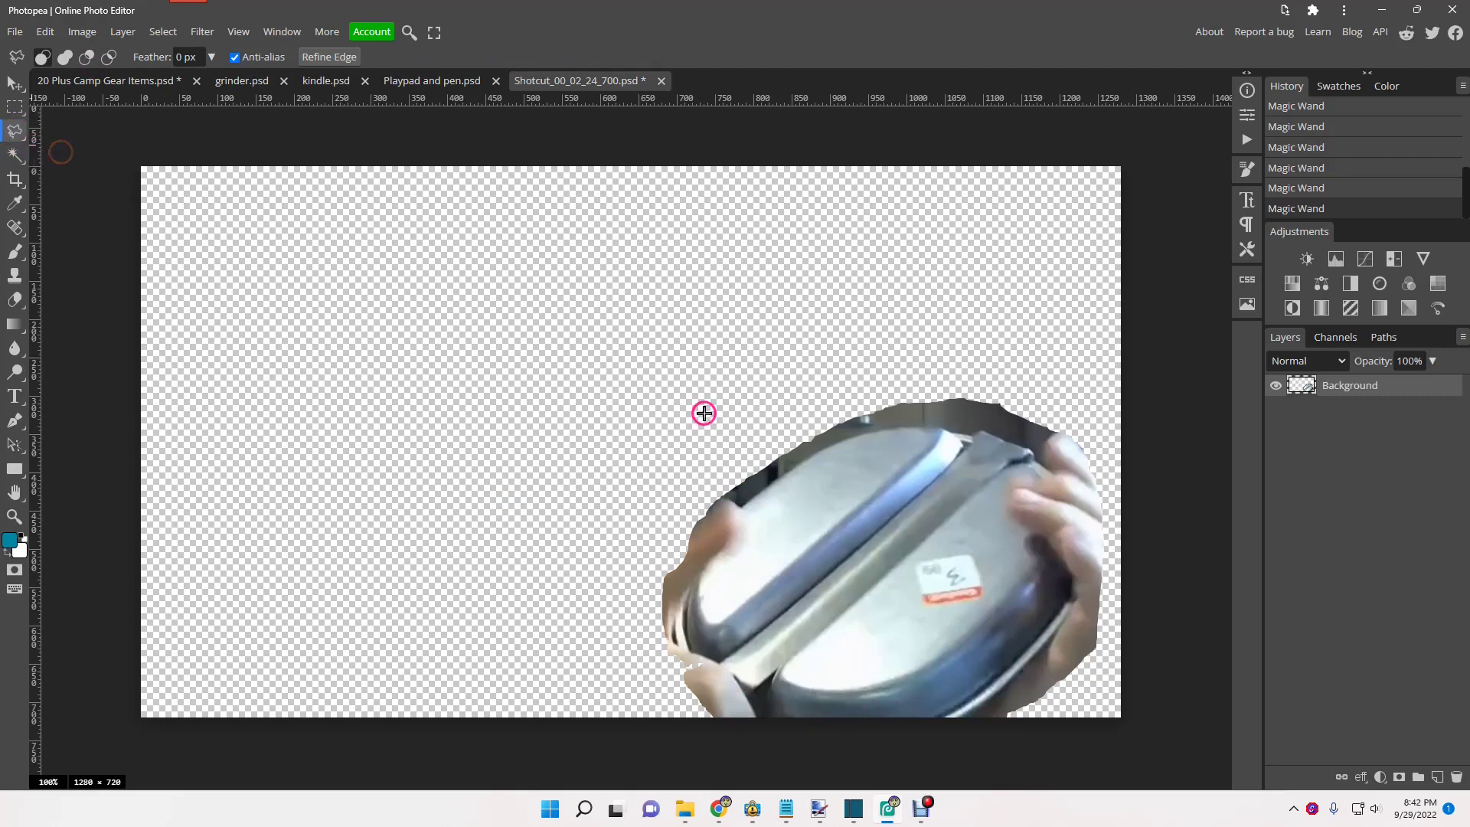
{"action": "left_click", "coordinate": [696, 555]}
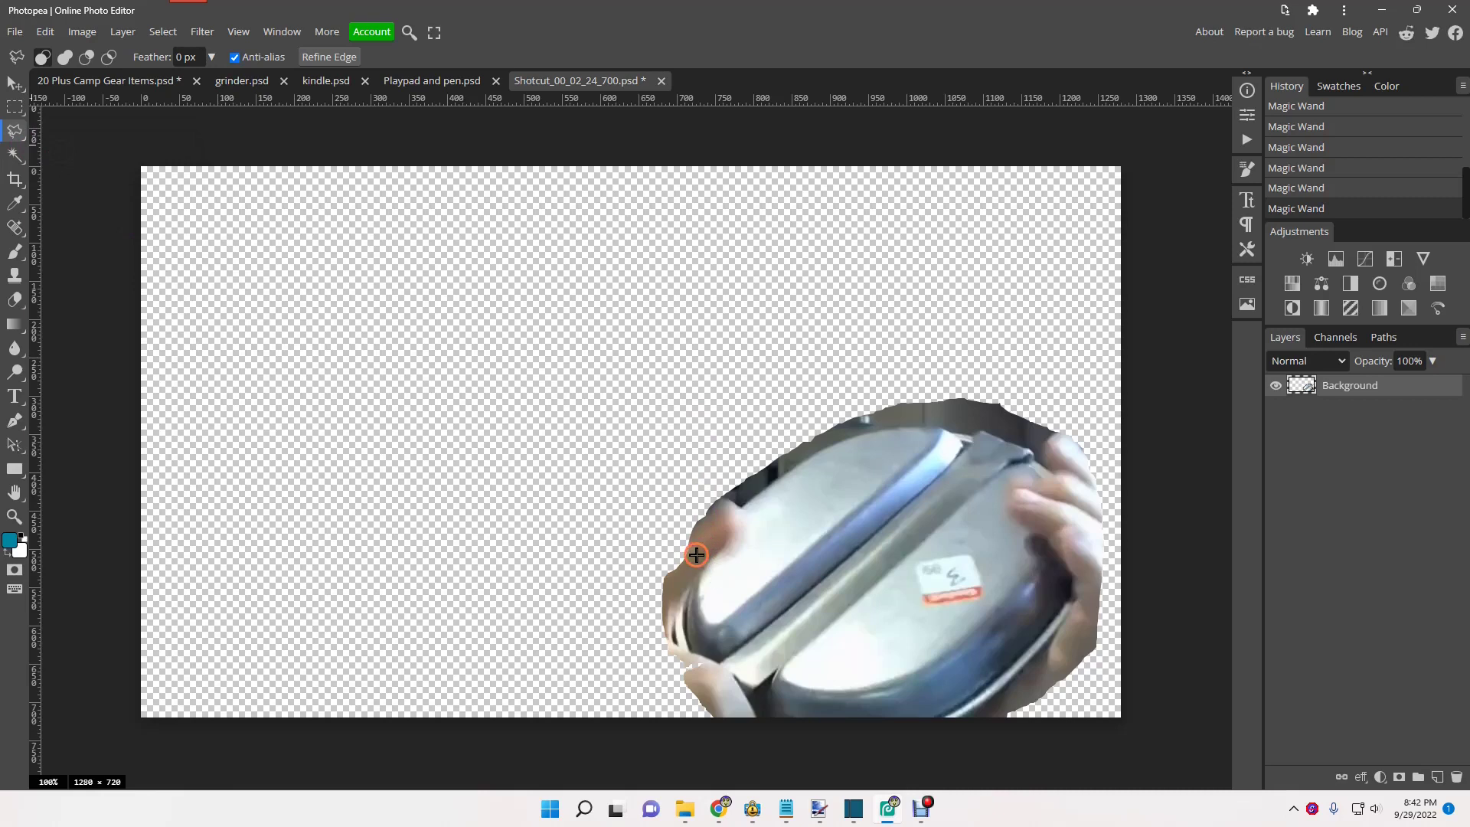
{"action": "left_click", "coordinate": [789, 467]}
{"action": "left_click", "coordinate": [903, 417]}
{"action": "left_click", "coordinate": [912, 421]}
{"action": "left_click", "coordinate": [965, 430]}
{"action": "left_click", "coordinate": [1033, 445]}
{"action": "left_click", "coordinate": [1062, 479]}
{"action": "left_click", "coordinate": [1075, 501]}
{"action": "left_click", "coordinate": [1082, 522]}
{"action": "left_click", "coordinate": [1084, 564]}
{"action": "left_click", "coordinate": [1080, 615]}
{"action": "left_click", "coordinate": [1076, 602]}
{"action": "left_click", "coordinate": [1046, 658]}
{"action": "left_click", "coordinate": [1028, 669]}
{"action": "left_click", "coordinate": [975, 718]}
{"action": "left_click", "coordinate": [755, 720]}
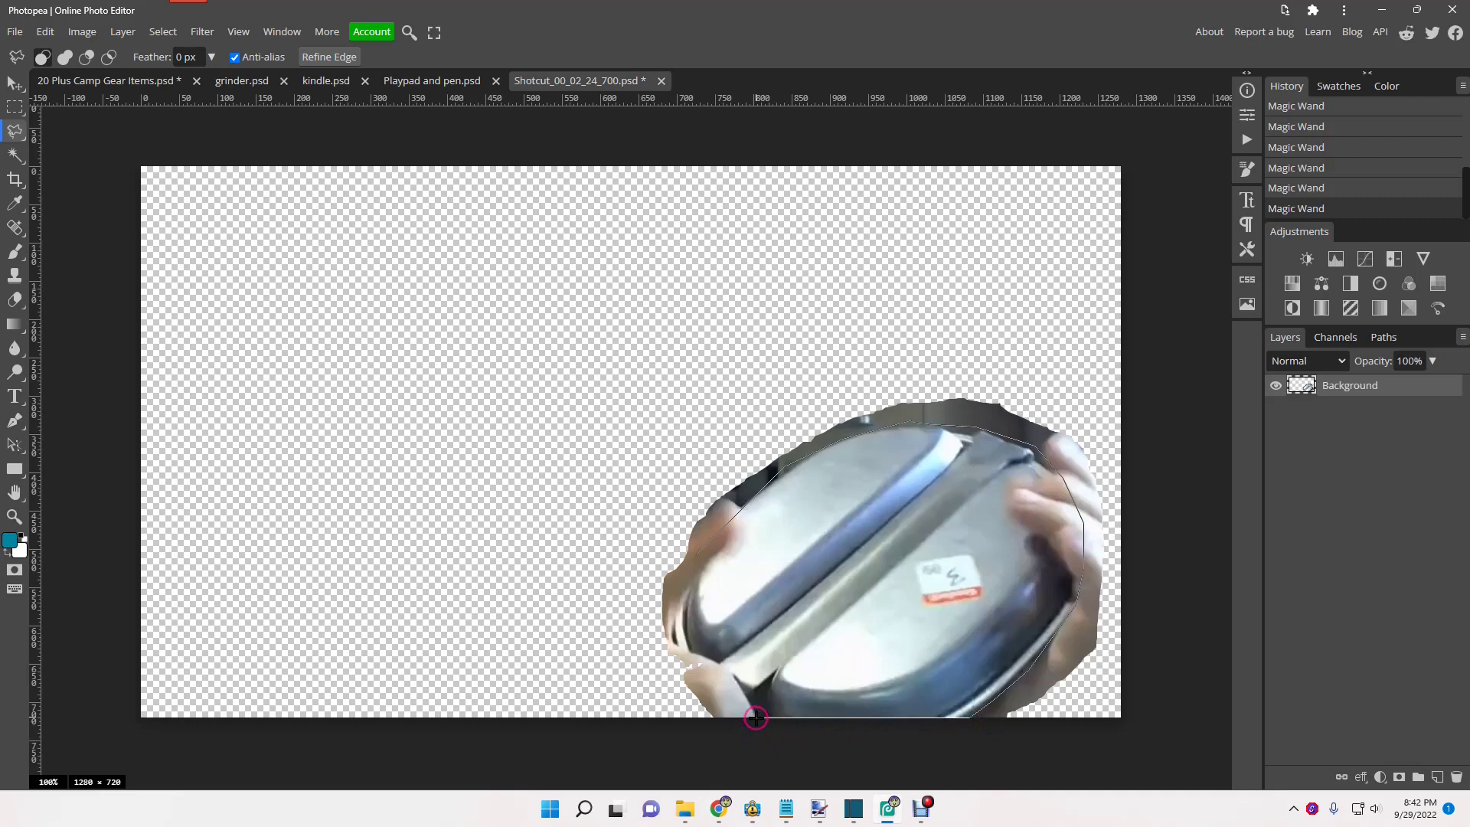
{"action": "left_click", "coordinate": [735, 679]}
{"action": "left_click", "coordinate": [683, 654]}
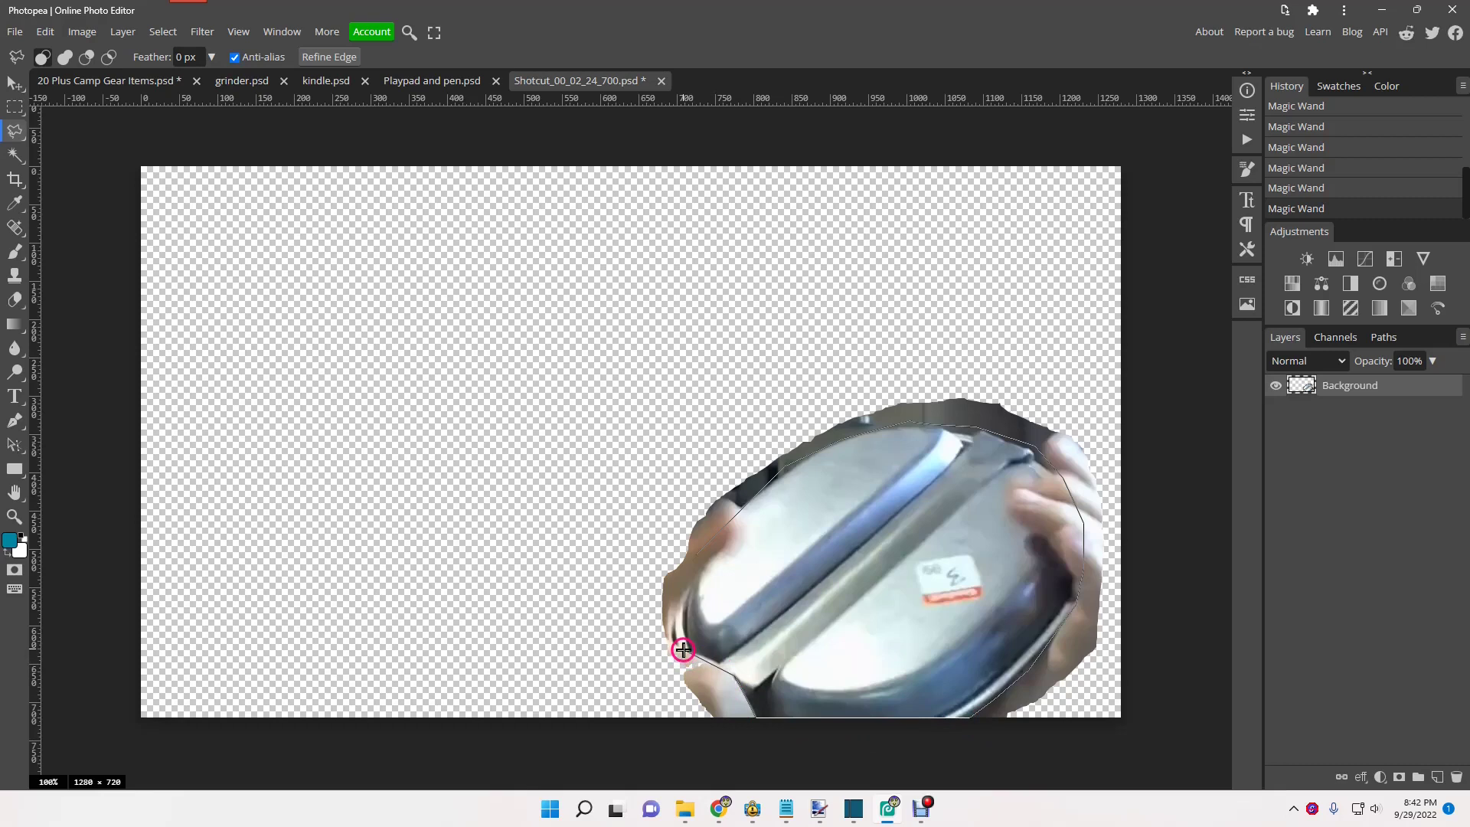
{"action": "left_click", "coordinate": [671, 601]}
{"action": "left_click", "coordinate": [704, 541]}
{"action": "left_click", "coordinate": [726, 519]}
{"action": "left_click", "coordinate": [684, 584]}
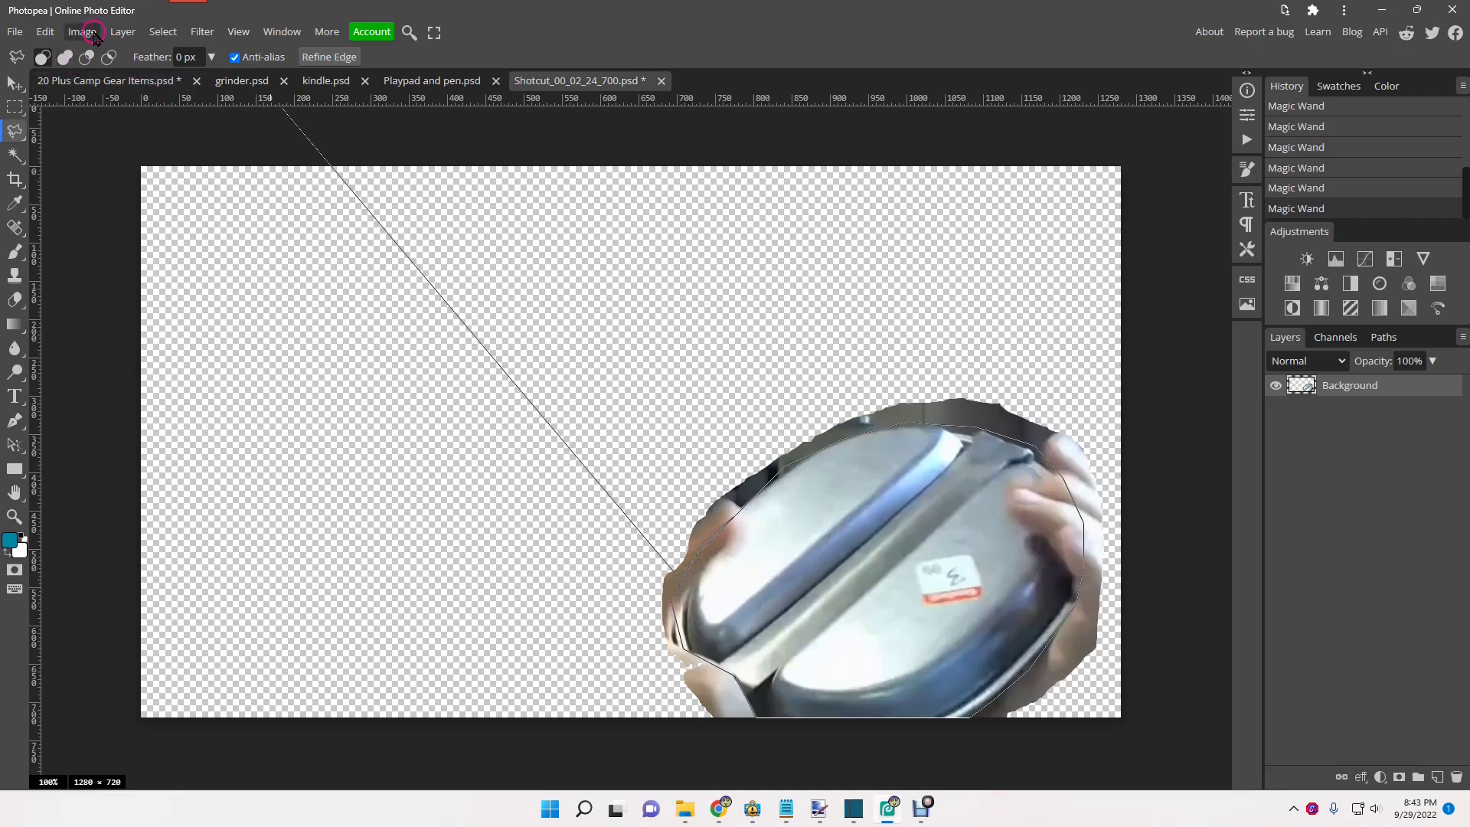
Step: Trace the mess kit's outline with the Polygonal Lasso, following the rim past both hands, and close it into a selection
{"action": "left_click", "coordinate": [163, 31]}
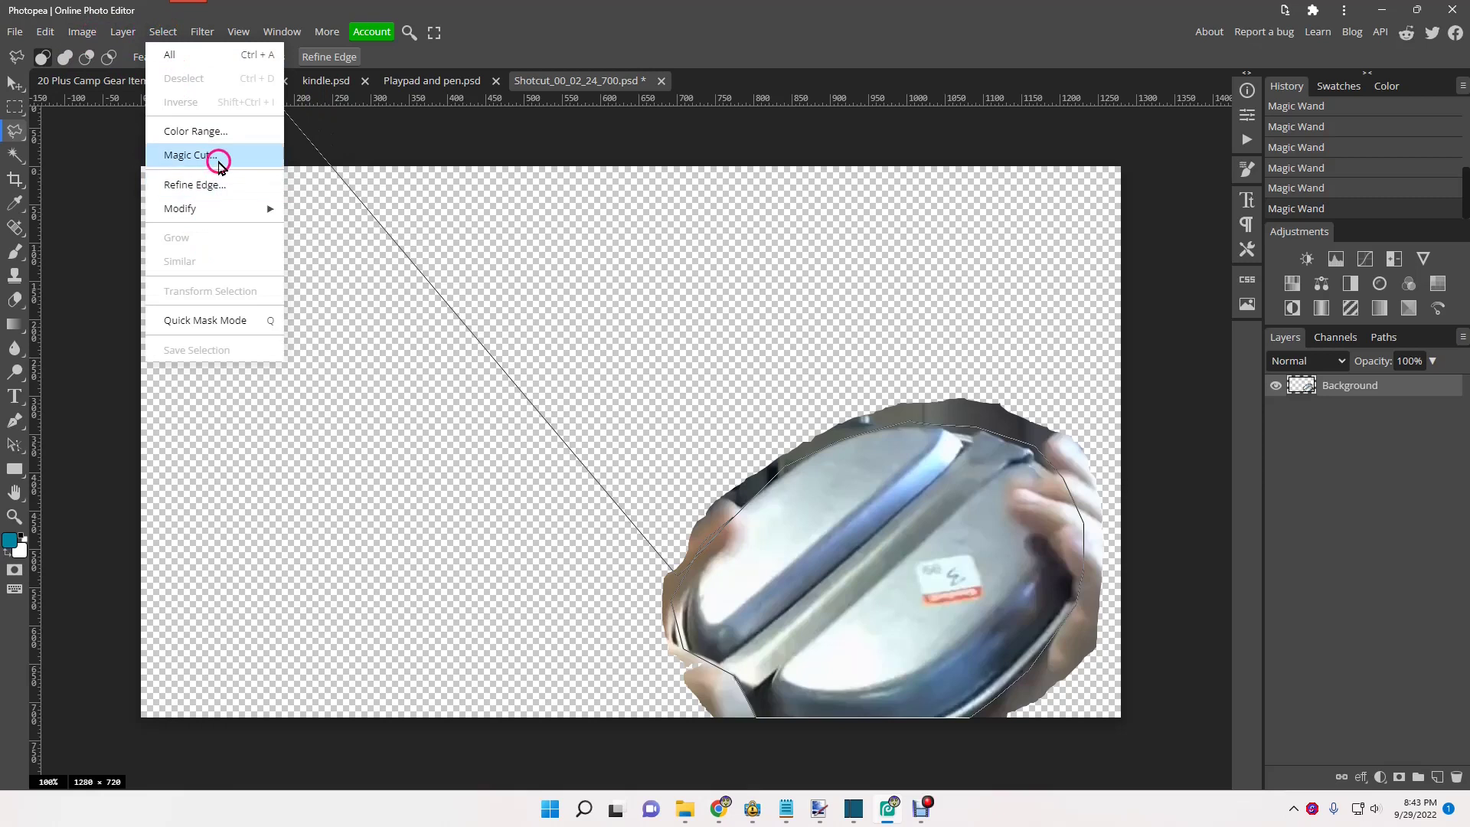
{"action": "left_click", "coordinate": [673, 602]}
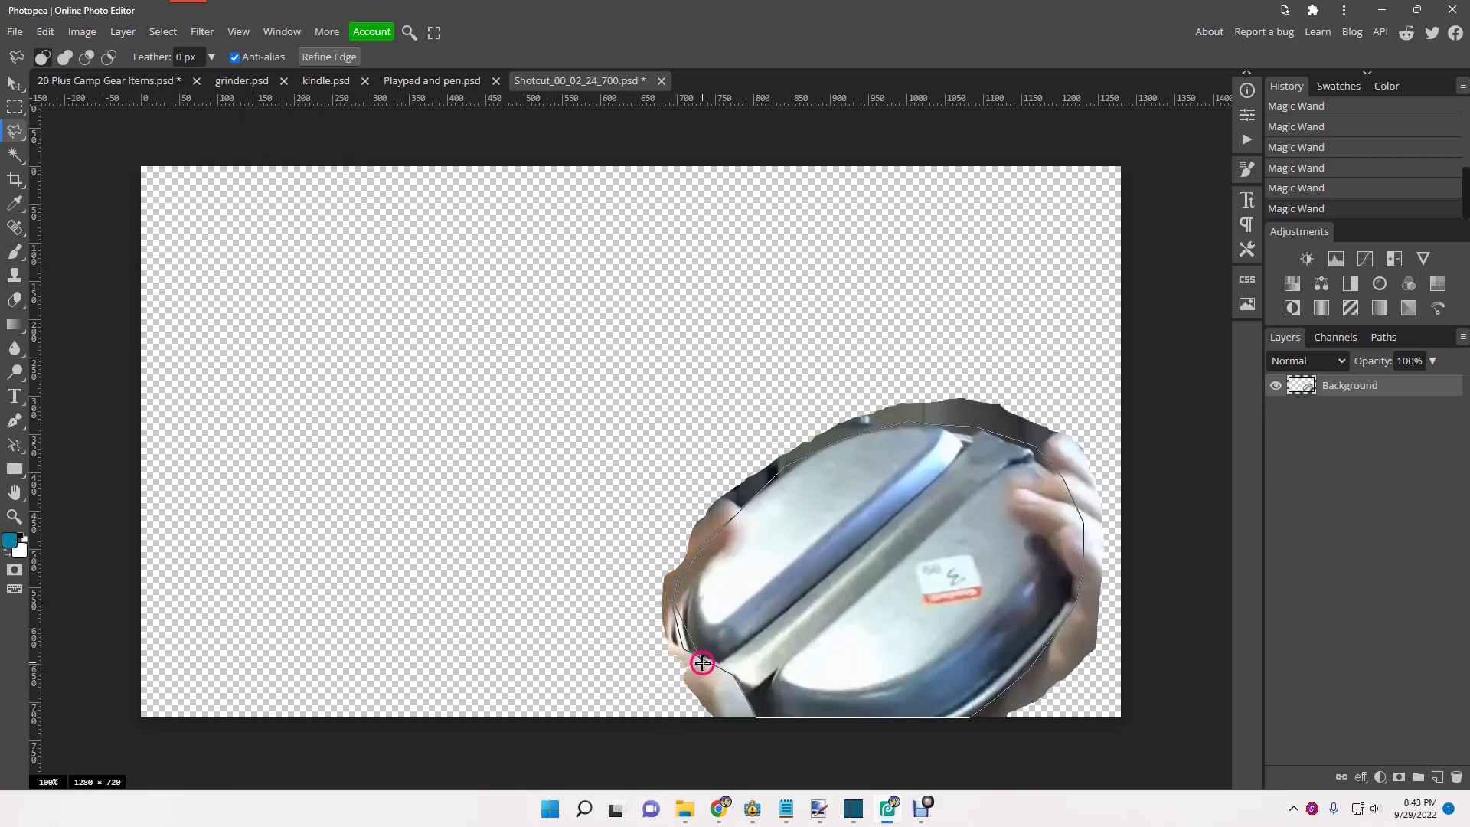
{"action": "left_click", "coordinate": [753, 718]}
{"action": "left_click", "coordinate": [972, 717]}
{"action": "left_click", "coordinate": [1083, 527]}
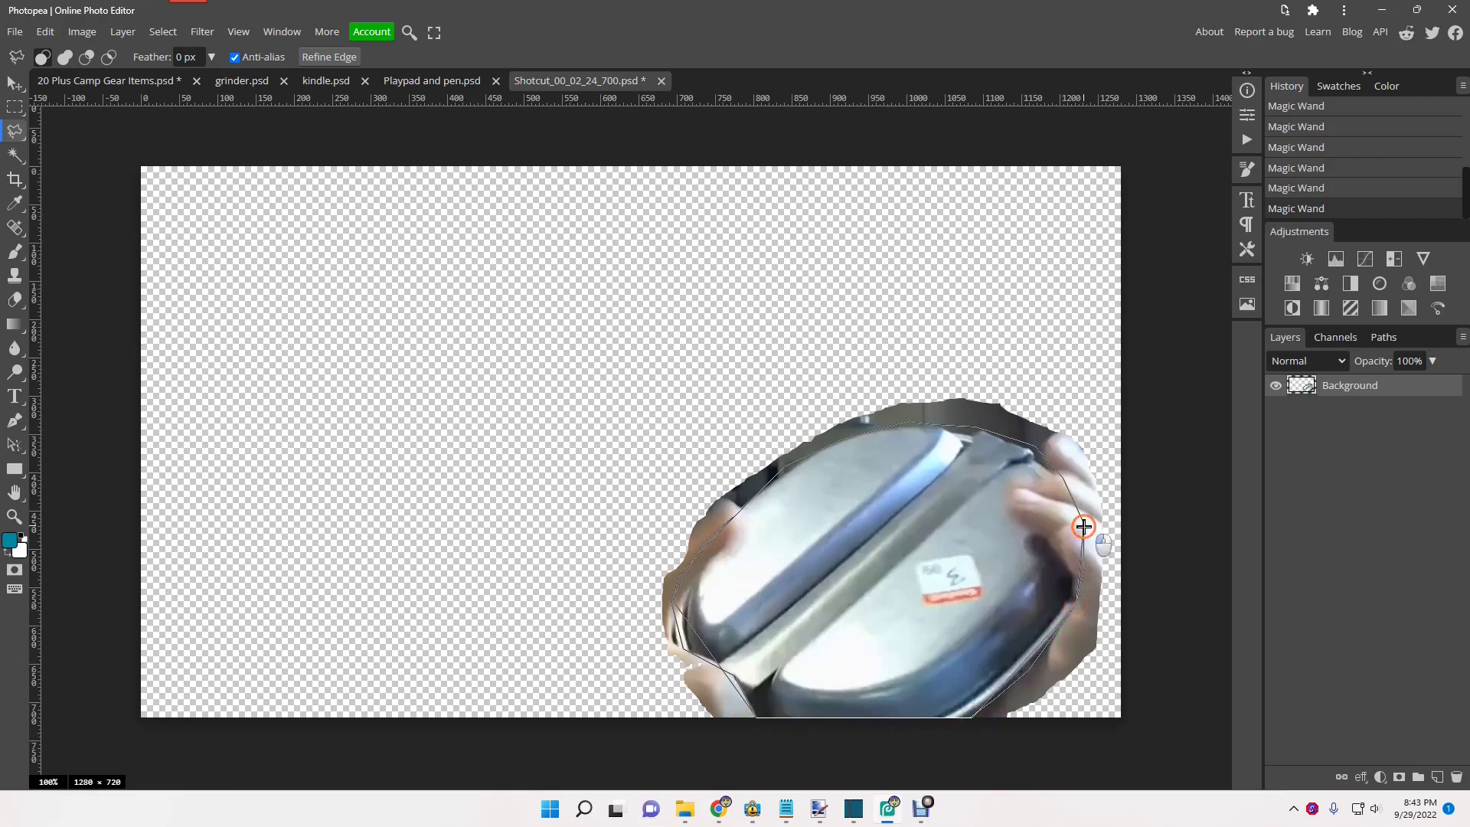
{"action": "left_click", "coordinate": [1055, 474]}
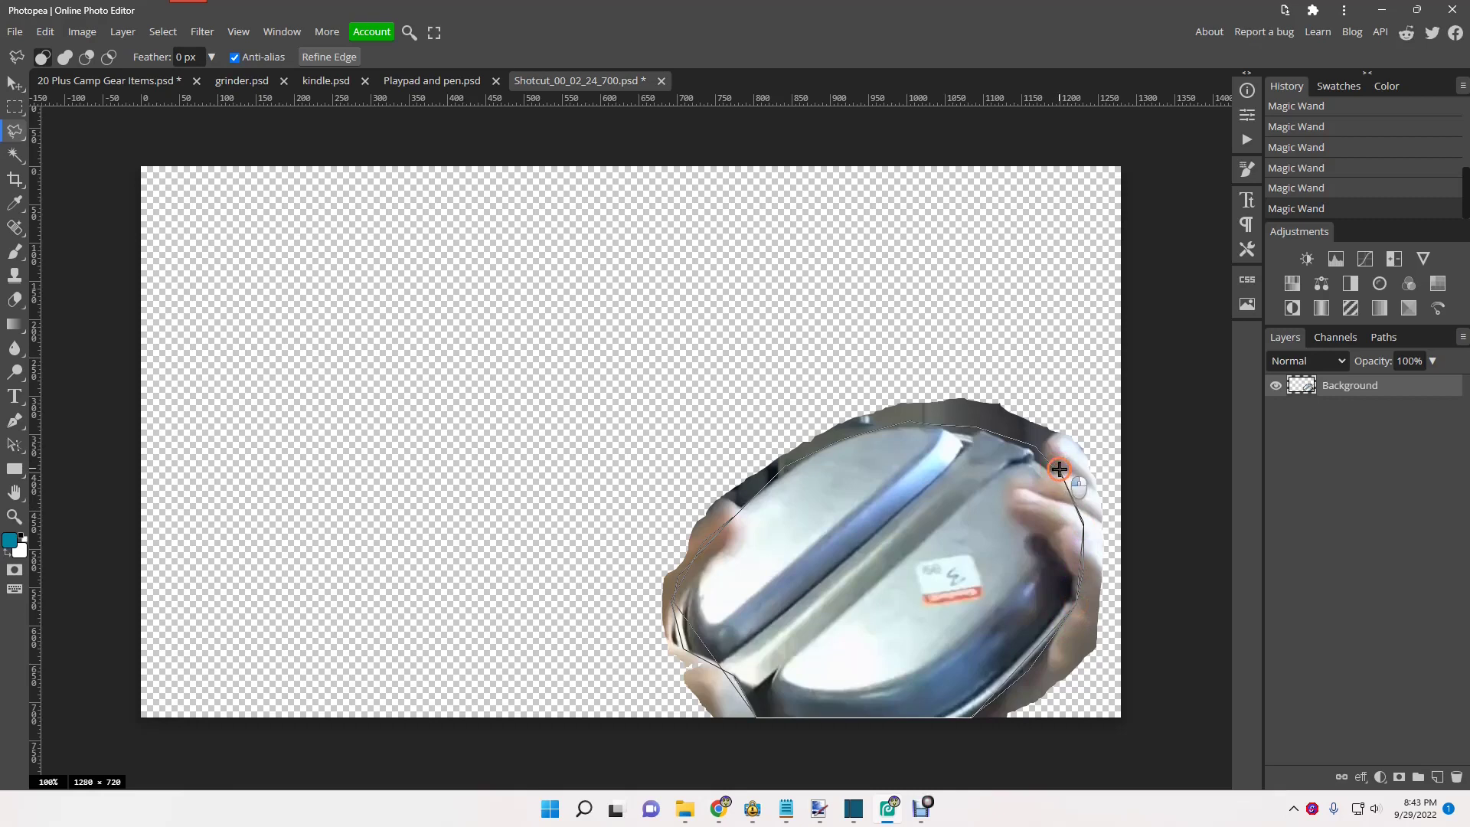
{"action": "left_click", "coordinate": [1011, 440]}
{"action": "left_click", "coordinate": [973, 427]}
{"action": "left_click", "coordinate": [919, 421]}
{"action": "left_click", "coordinate": [895, 423]}
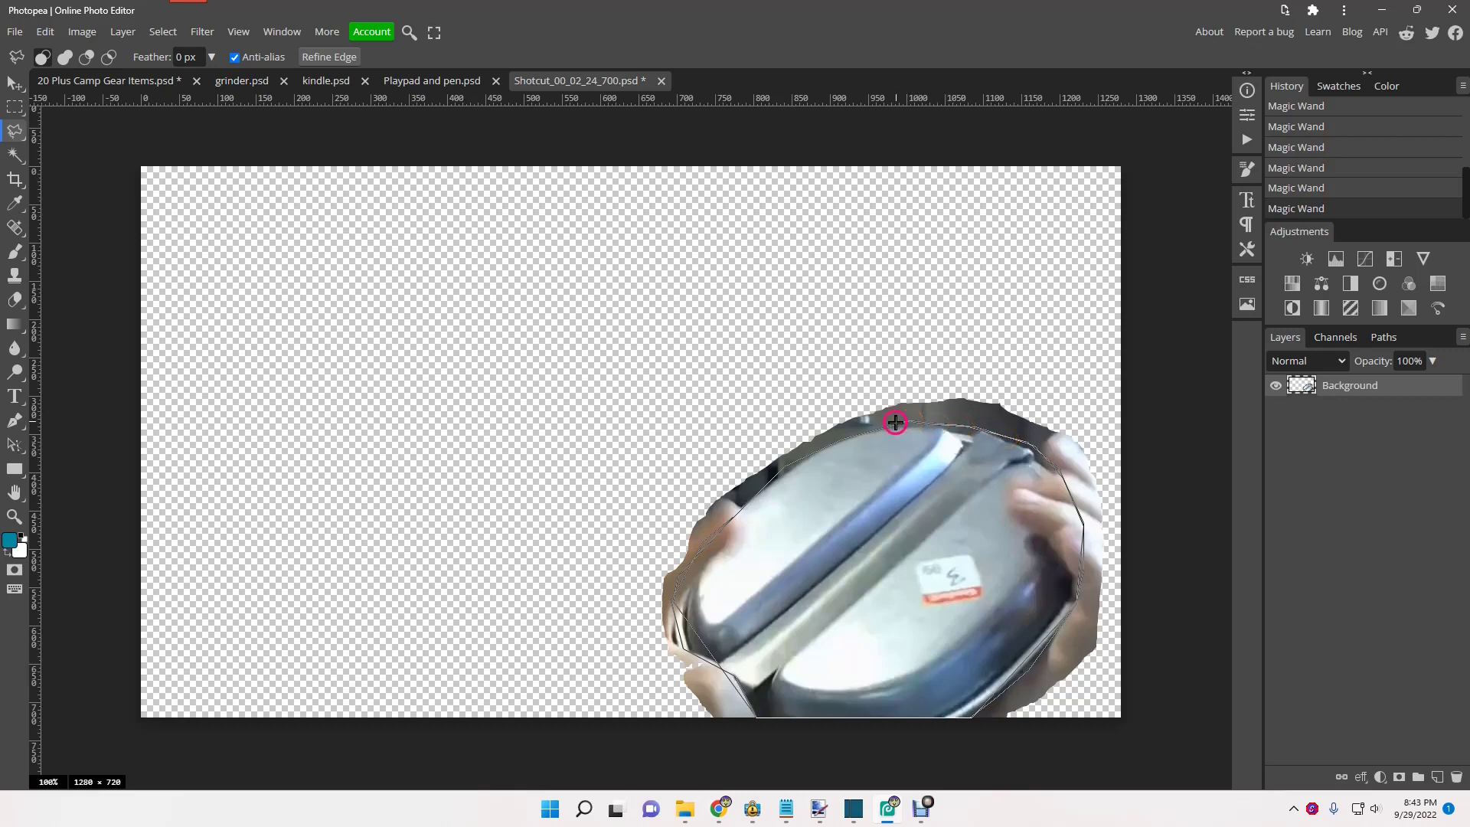
{"action": "left_click", "coordinate": [849, 438]}
{"action": "left_click", "coordinate": [793, 457]}
{"action": "left_click", "coordinate": [750, 494]}
{"action": "left_click", "coordinate": [696, 557]}
{"action": "double_click", "coordinate": [674, 612]}
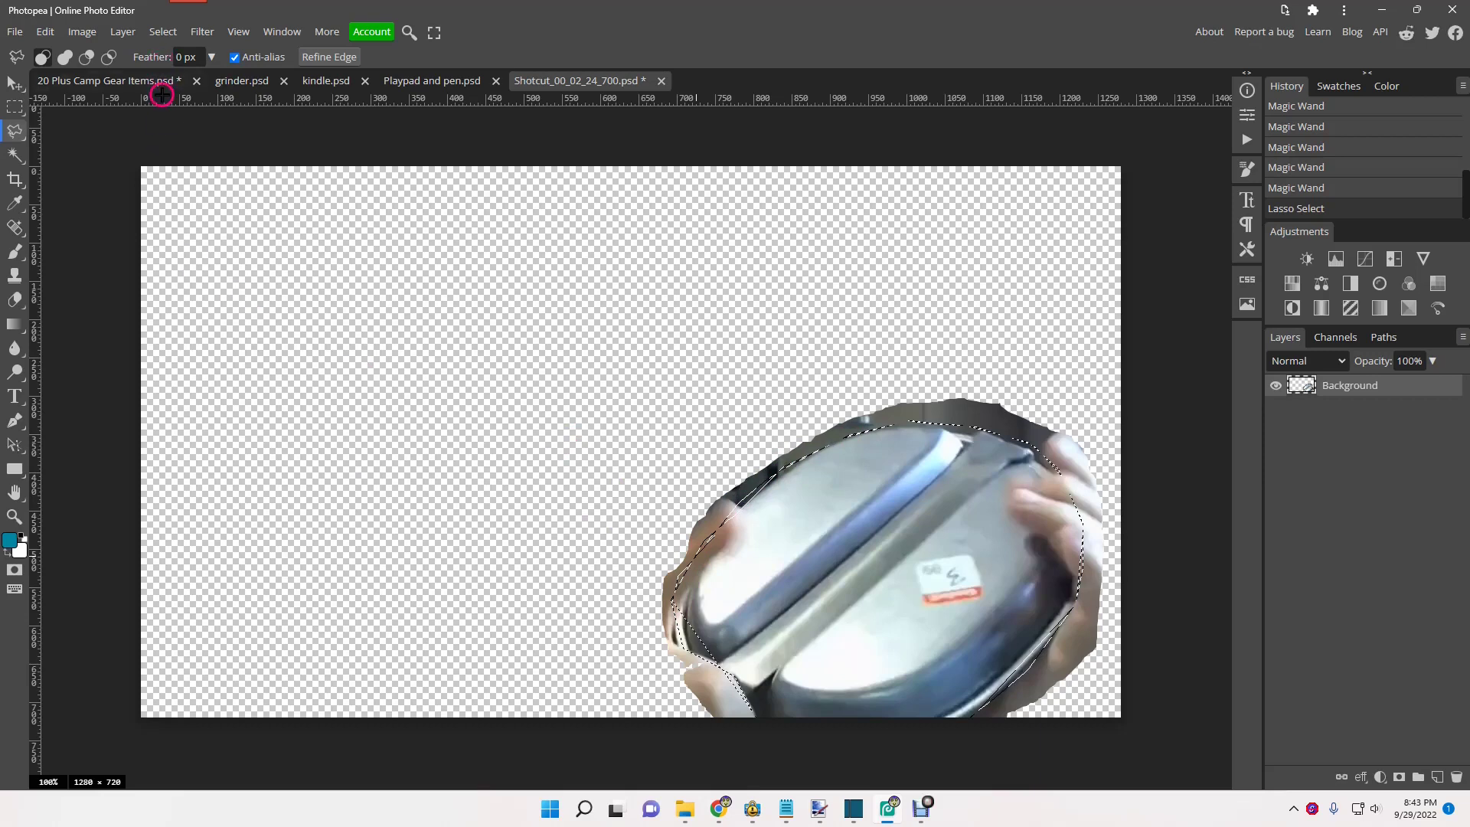
Step: Invert the mess kit selection and erase the surrounding area with a greatly enlarged Eraser brush
{"action": "left_click", "coordinate": [160, 30]}
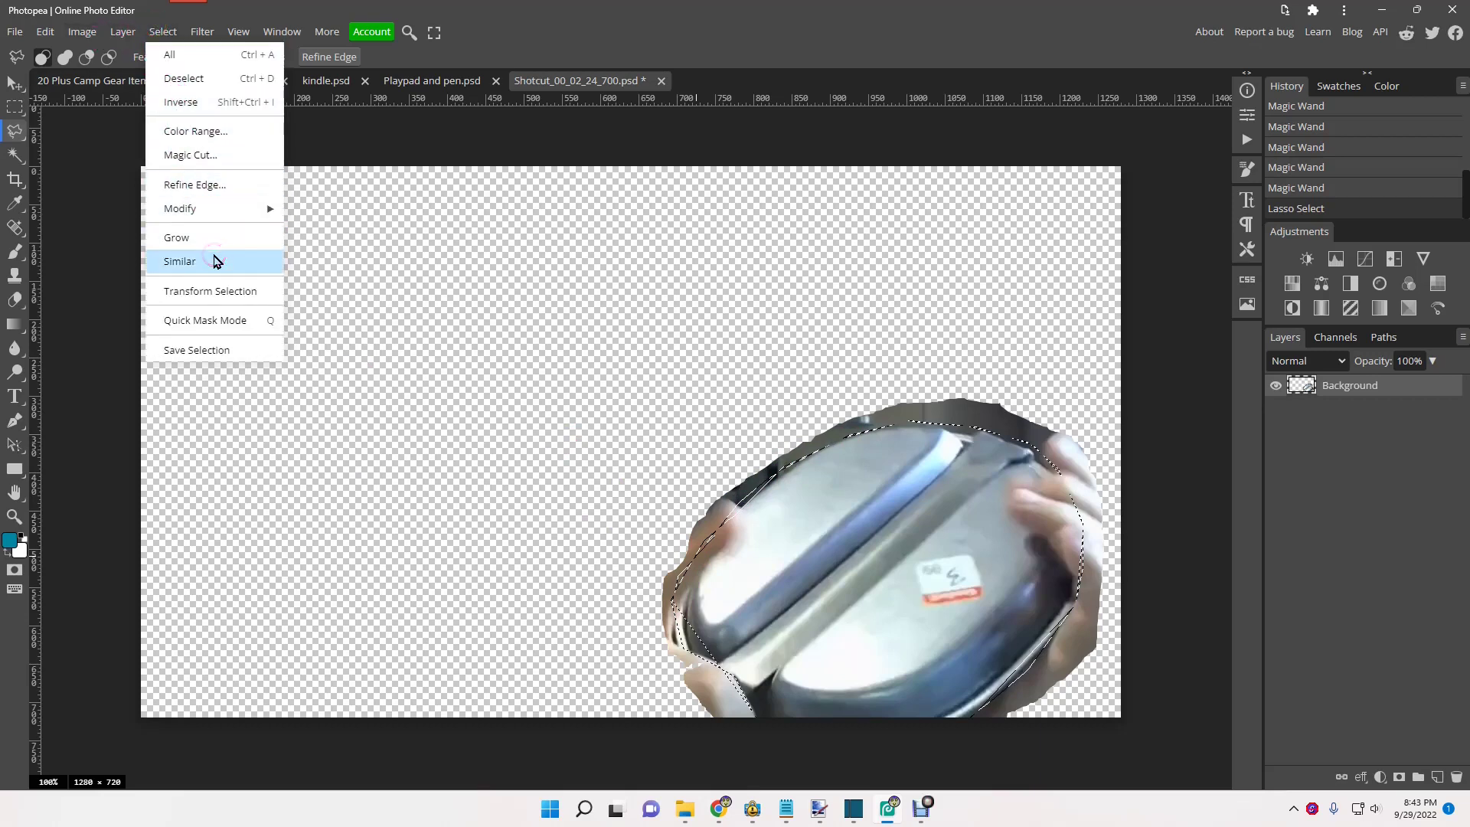
{"action": "left_click", "coordinate": [198, 110]}
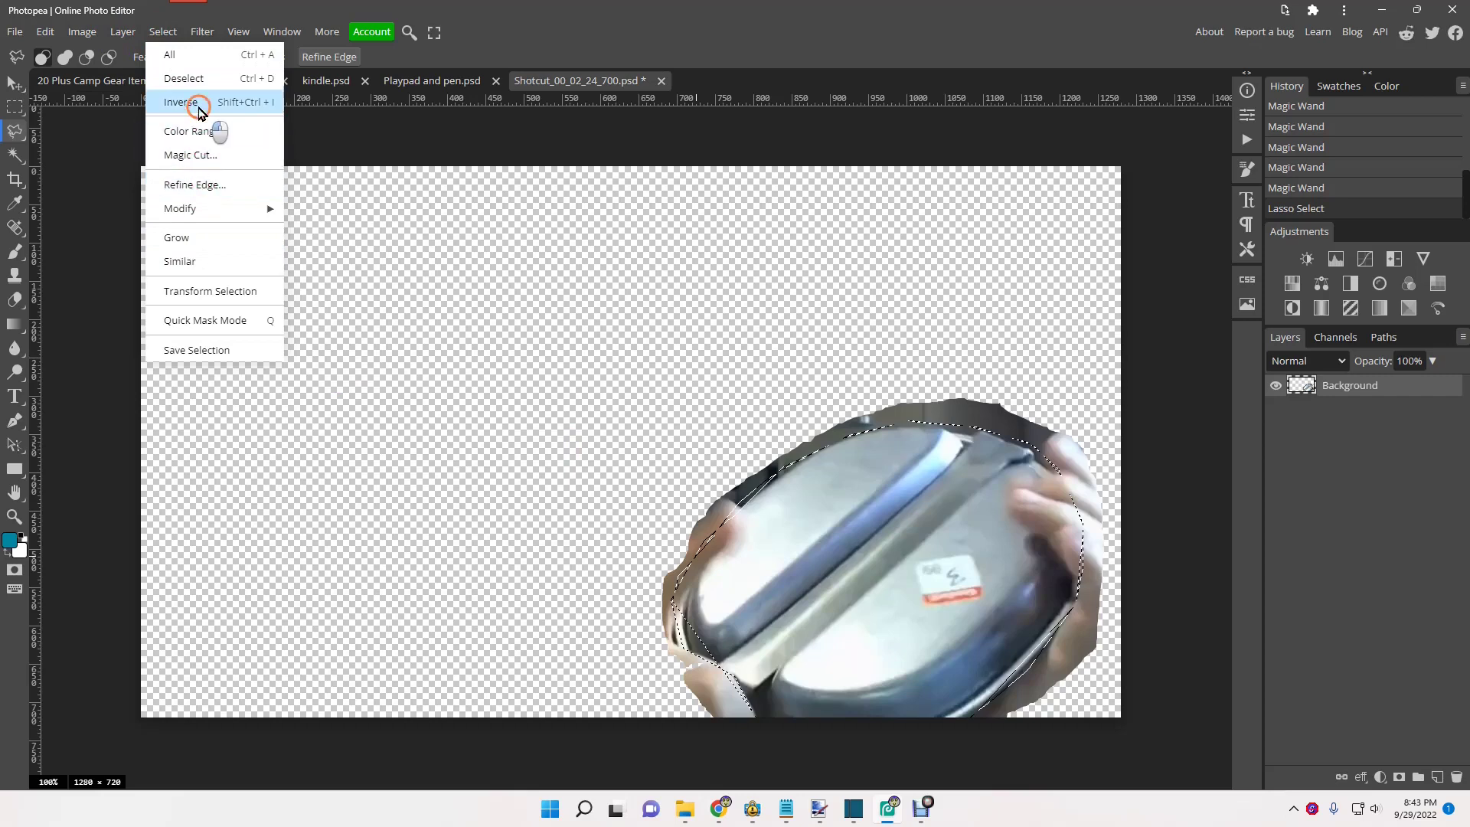
{"action": "left_click", "coordinate": [14, 297]}
{"action": "key", "text": "bracketright"}
{"action": "key", "text": "bracketright"}
{"action": "key", "text": "bracketright"}
{"action": "key", "text": "bracketright"}
{"action": "key", "text": "bracketright"}
{"action": "key", "text": "bracketright"}
{"action": "key", "text": "bracketright"}
{"action": "key", "text": "bracketright"}
{"action": "key", "text": "bracketright"}
{"action": "key", "text": "bracketright"}
{"action": "mouse_move", "coordinate": [498, 406]}
{"action": "left_mouse_down"}
{"action": "mouse_move", "coordinate": [584, 394]}
{"action": "mouse_move", "coordinate": [818, 484]}
{"action": "mouse_move", "coordinate": [836, 536]}
{"action": "left_mouse_up"}
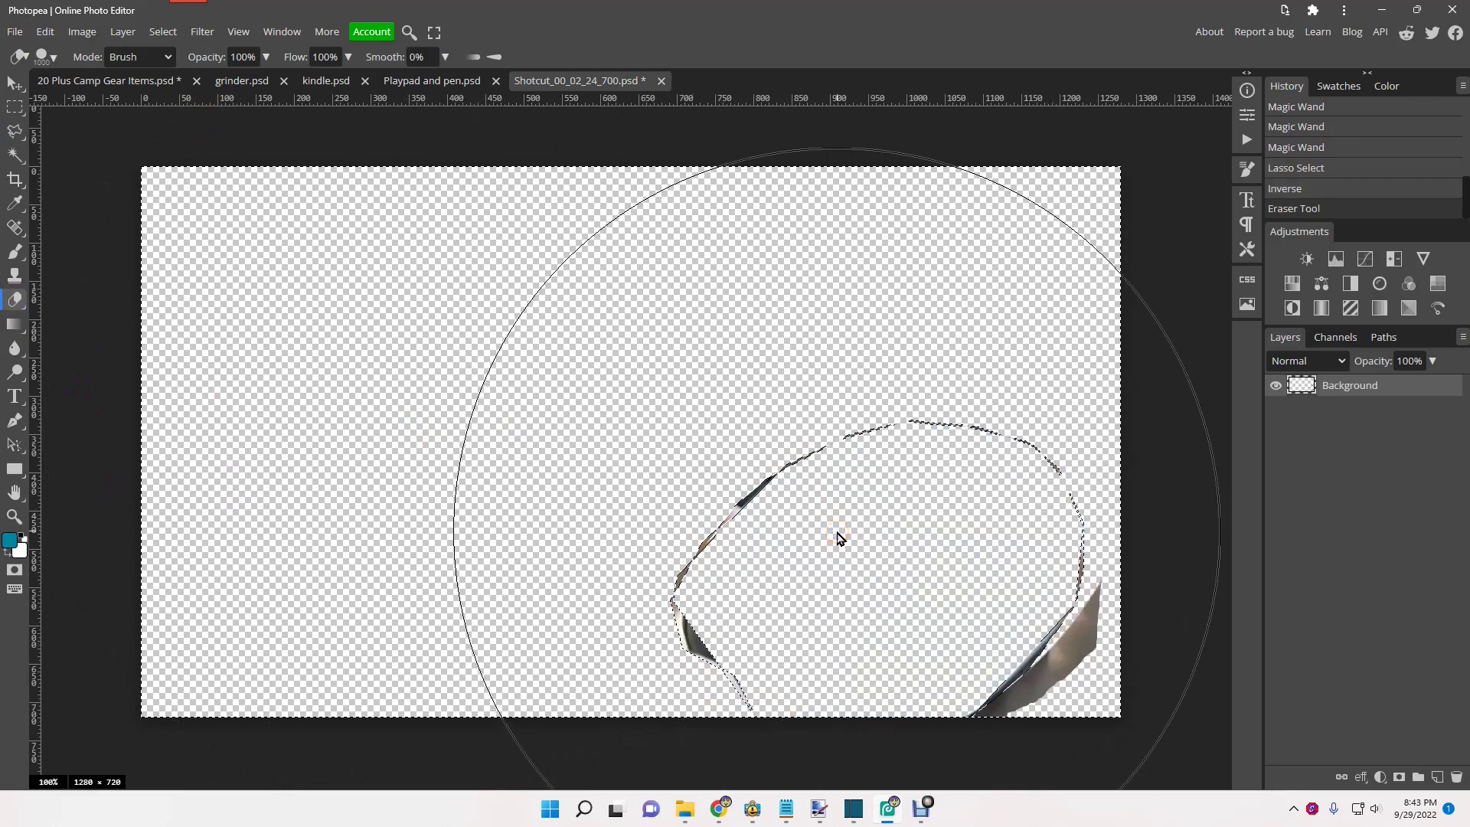
Step: Undo the last erasure and clear the selection around the mess kit
{"action": "key", "text": "ctrl"}
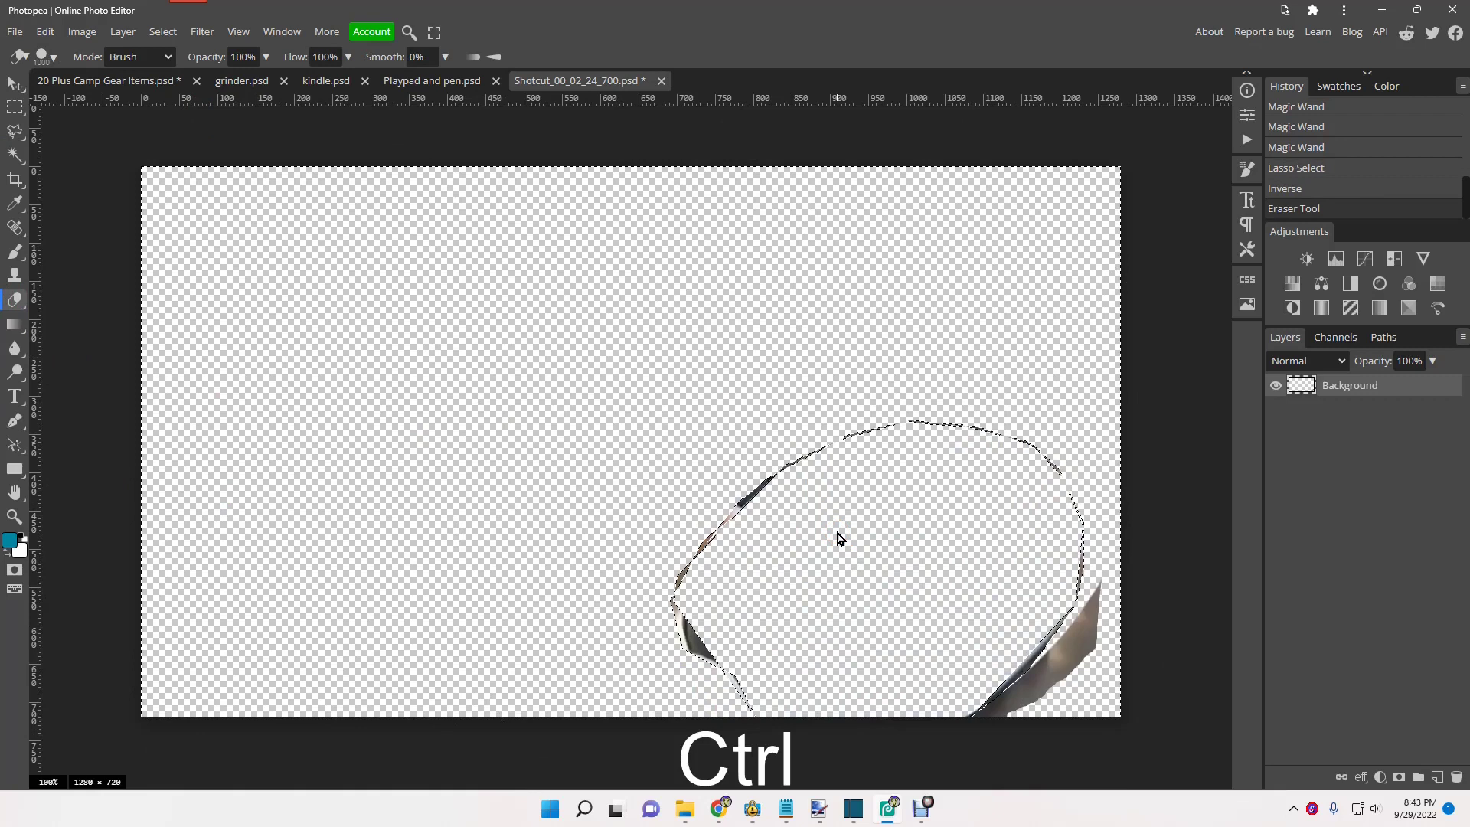
{"action": "key", "text": "ctrl+z"}
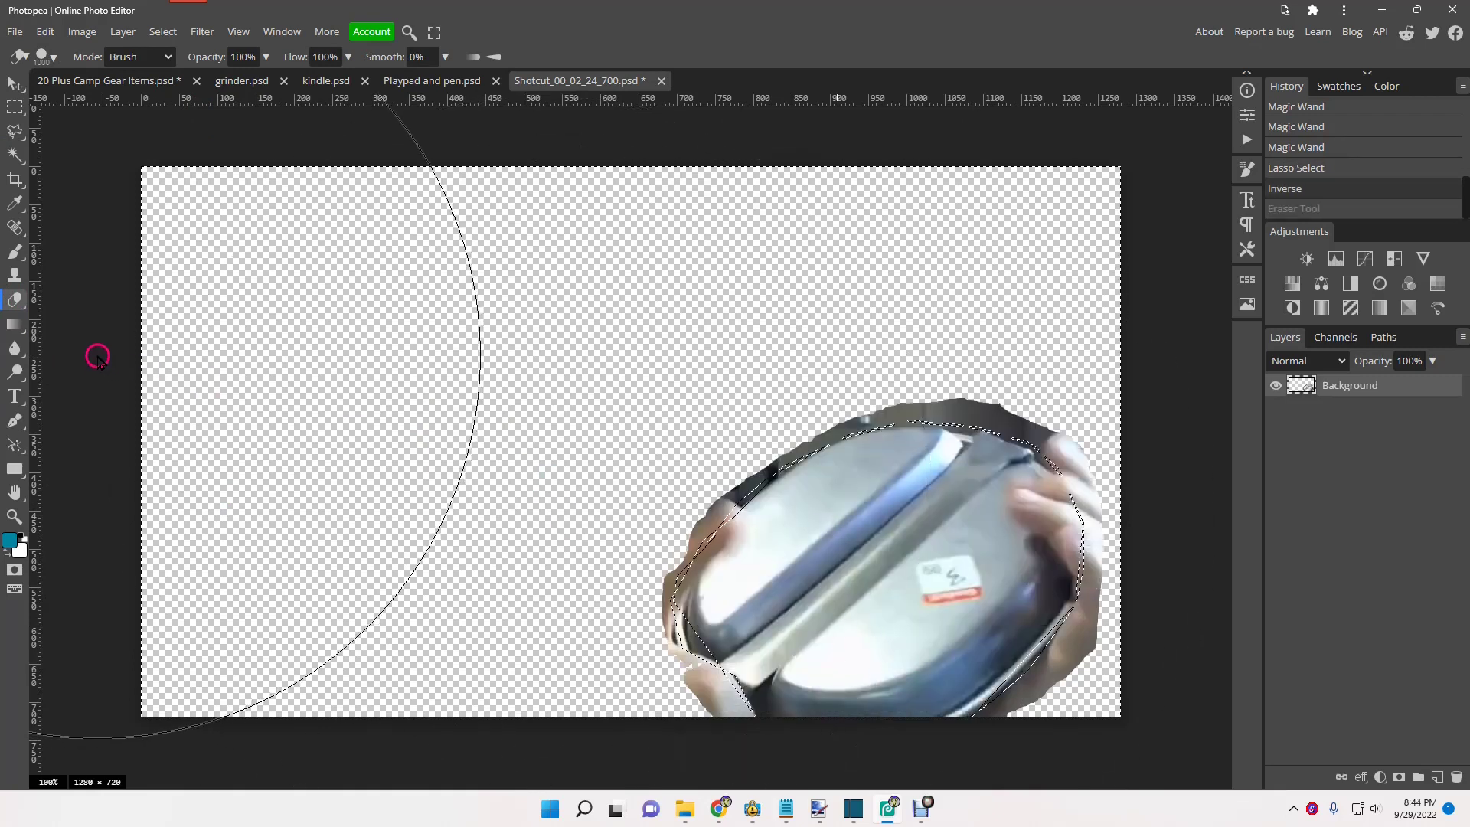
{"action": "left_click", "coordinate": [210, 137]}
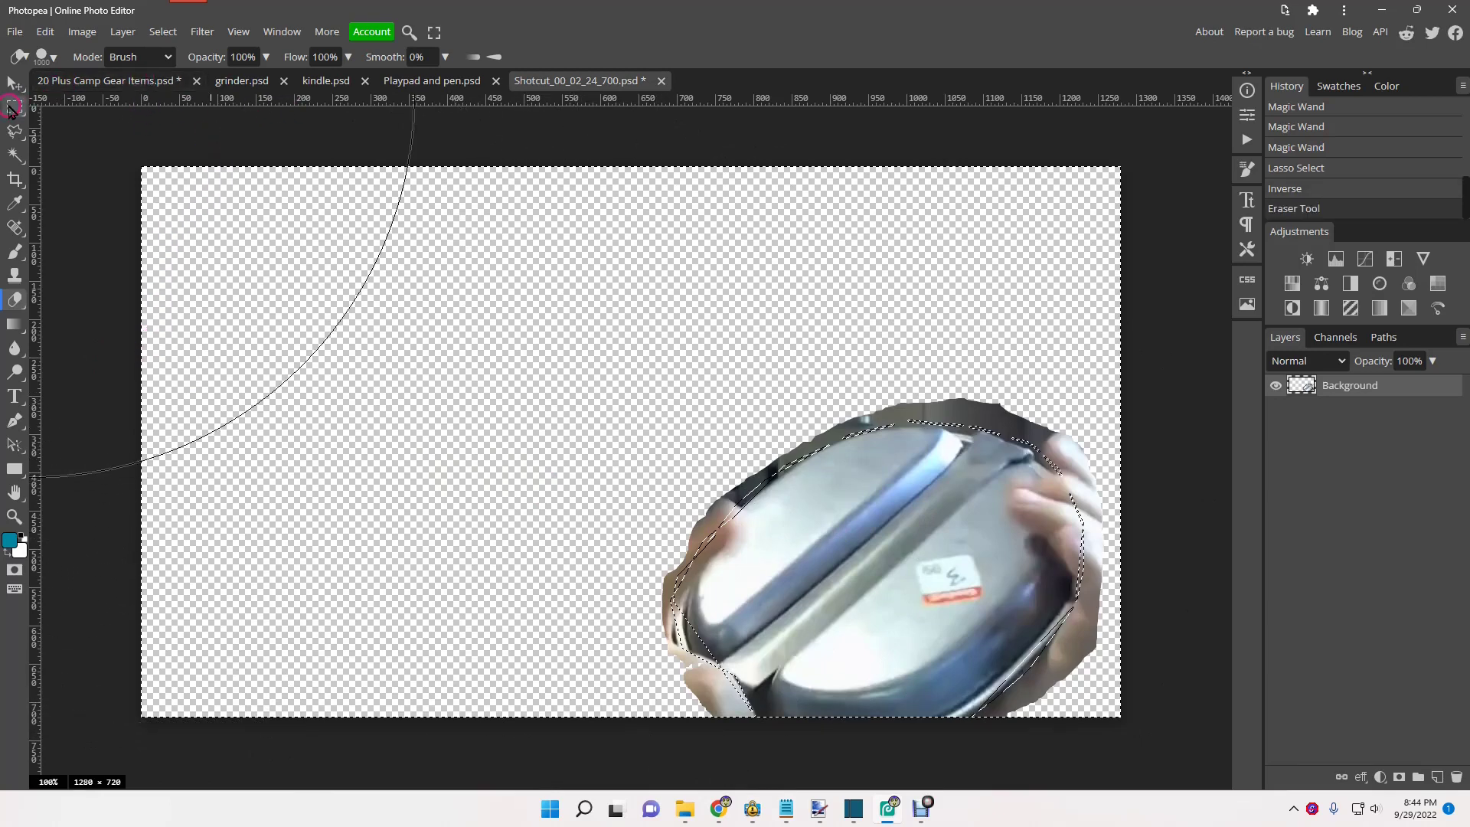
{"action": "left_click", "coordinate": [11, 107]}
{"action": "left_click", "coordinate": [53, 164]}
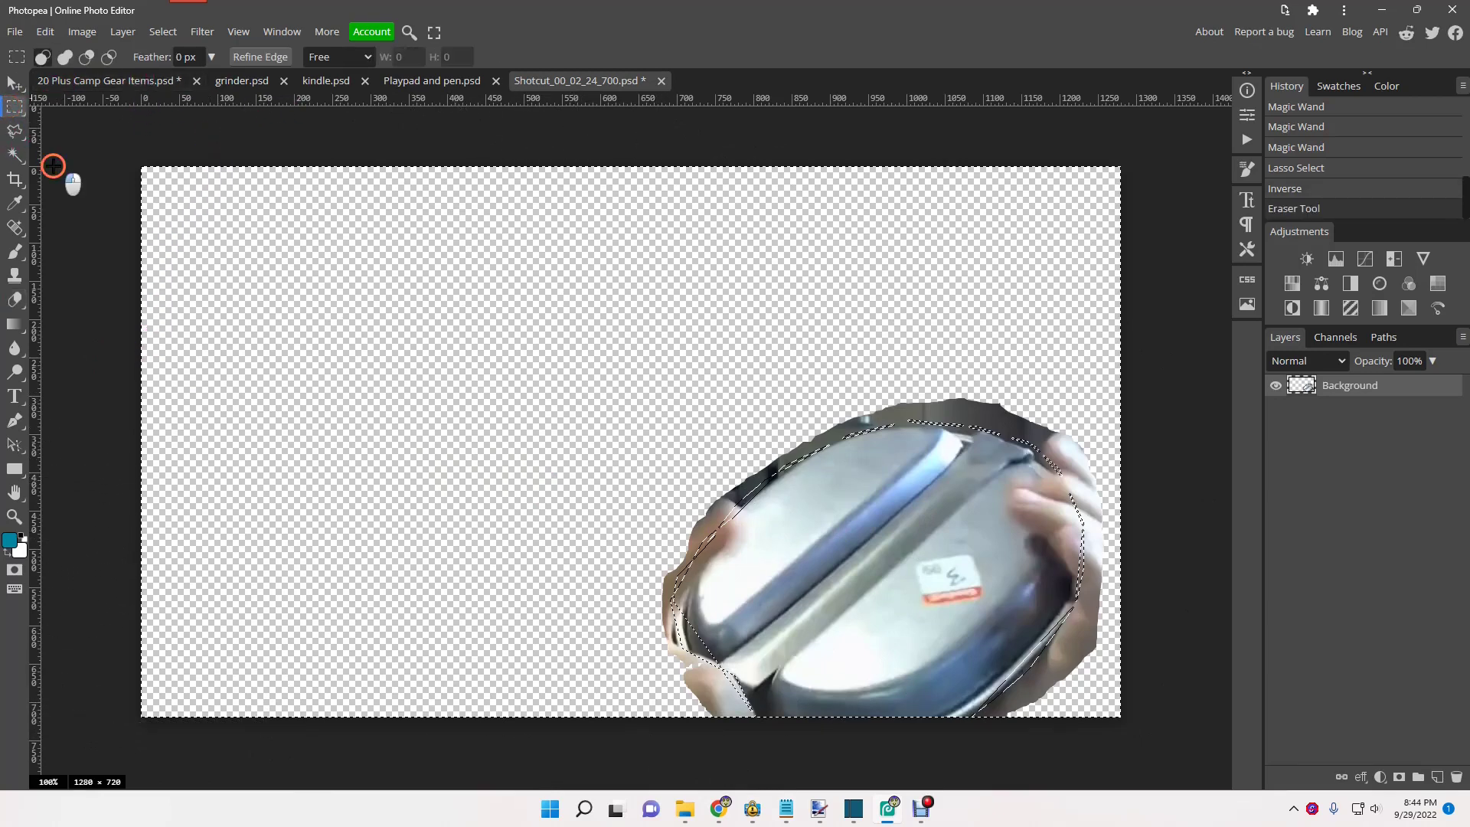
Step: Try to retrace the mess kit's edge with the Polygonal Lasso, leaving the fingers outside the outline
{"action": "left_click", "coordinate": [15, 130]}
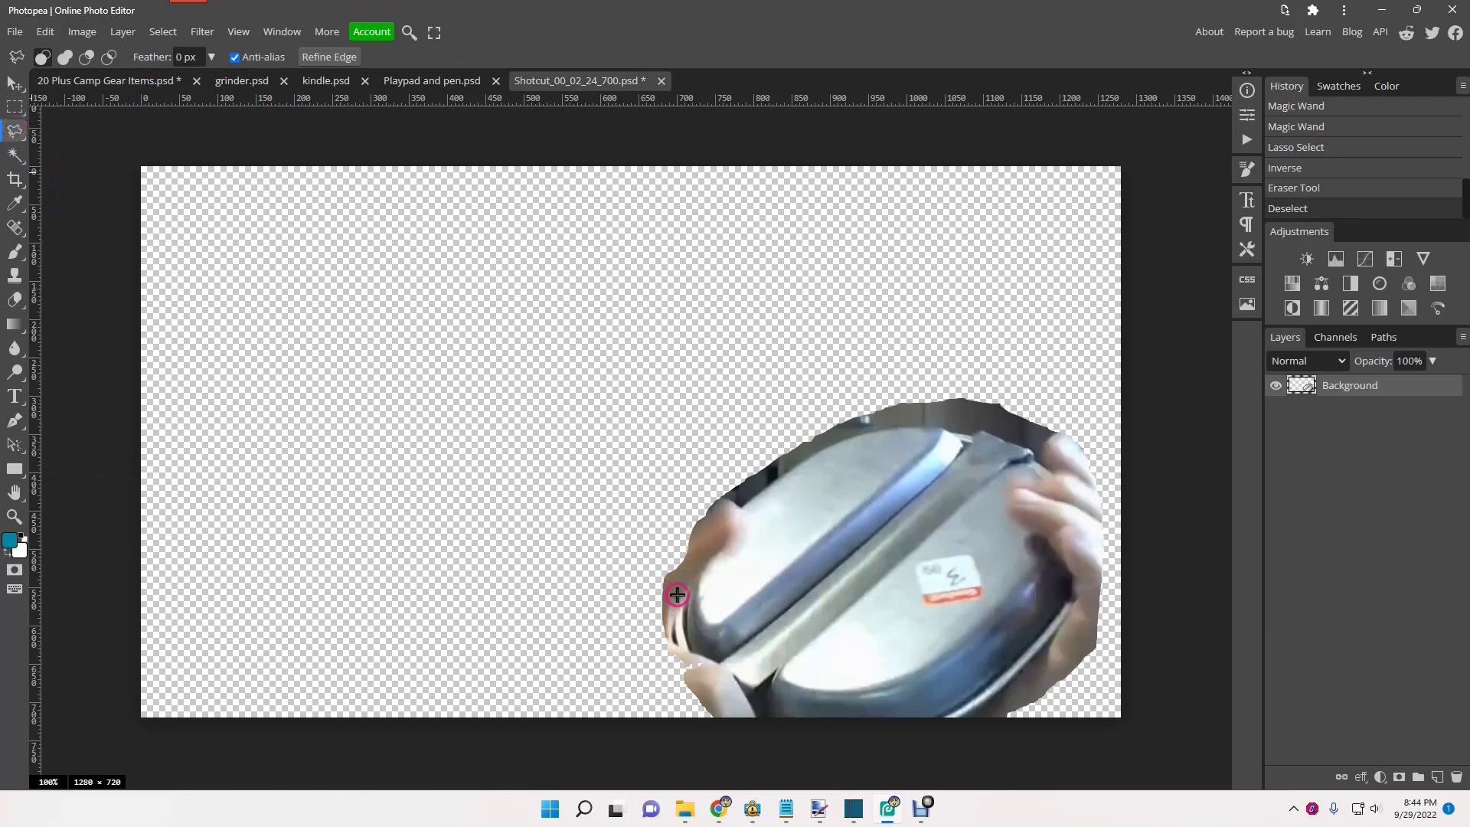
{"action": "mouse_move", "coordinate": [674, 609]}
{"action": "left_mouse_down"}
{"action": "mouse_move", "coordinate": [674, 650]}
{"action": "mouse_move", "coordinate": [682, 614]}
{"action": "left_mouse_up"}
{"action": "left_click", "coordinate": [1056, 466]}
{"action": "left_click", "coordinate": [1001, 695]}
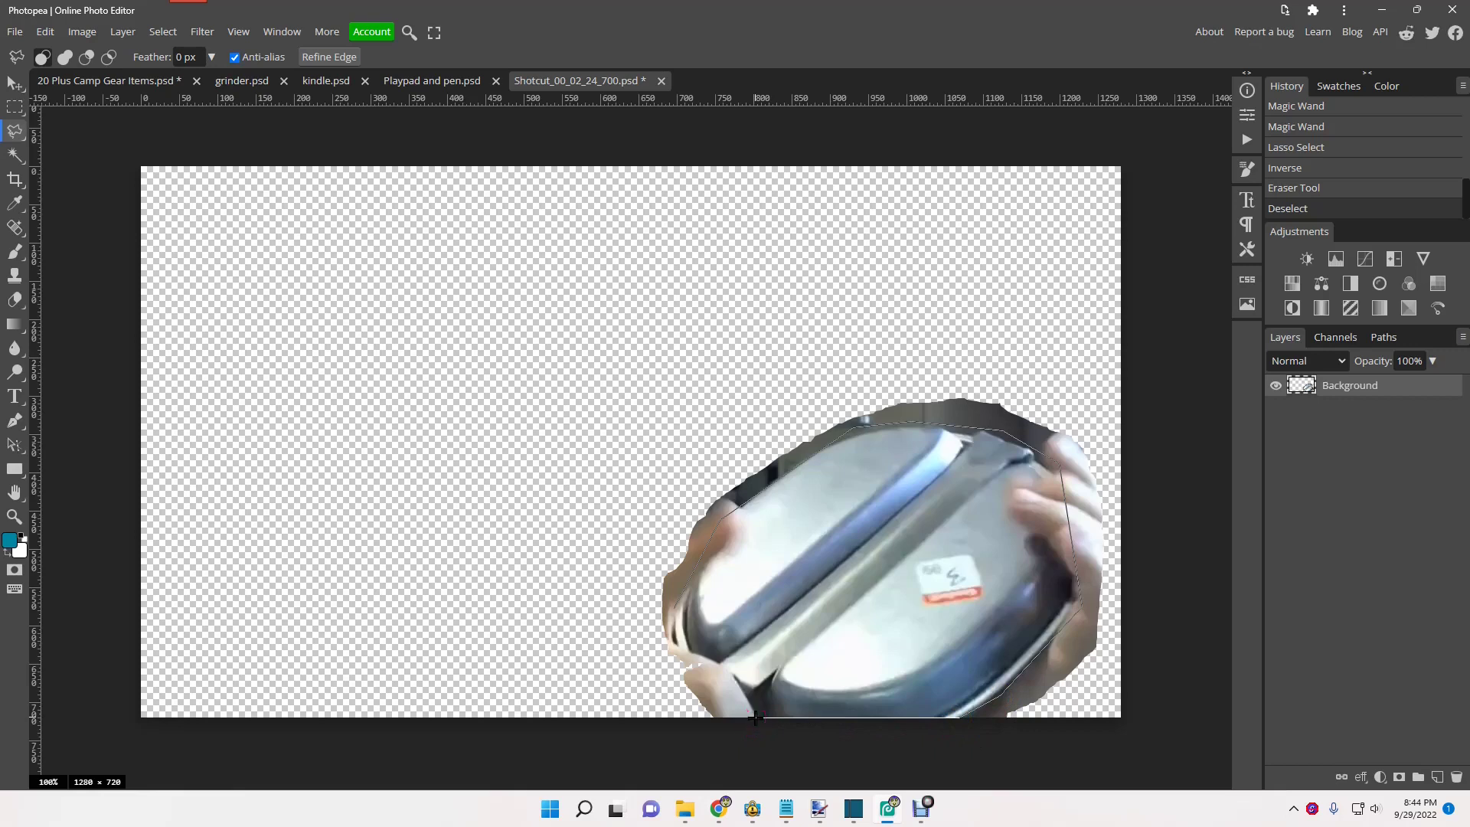
{"action": "left_click", "coordinate": [755, 717]}
{"action": "left_click", "coordinate": [691, 664]}
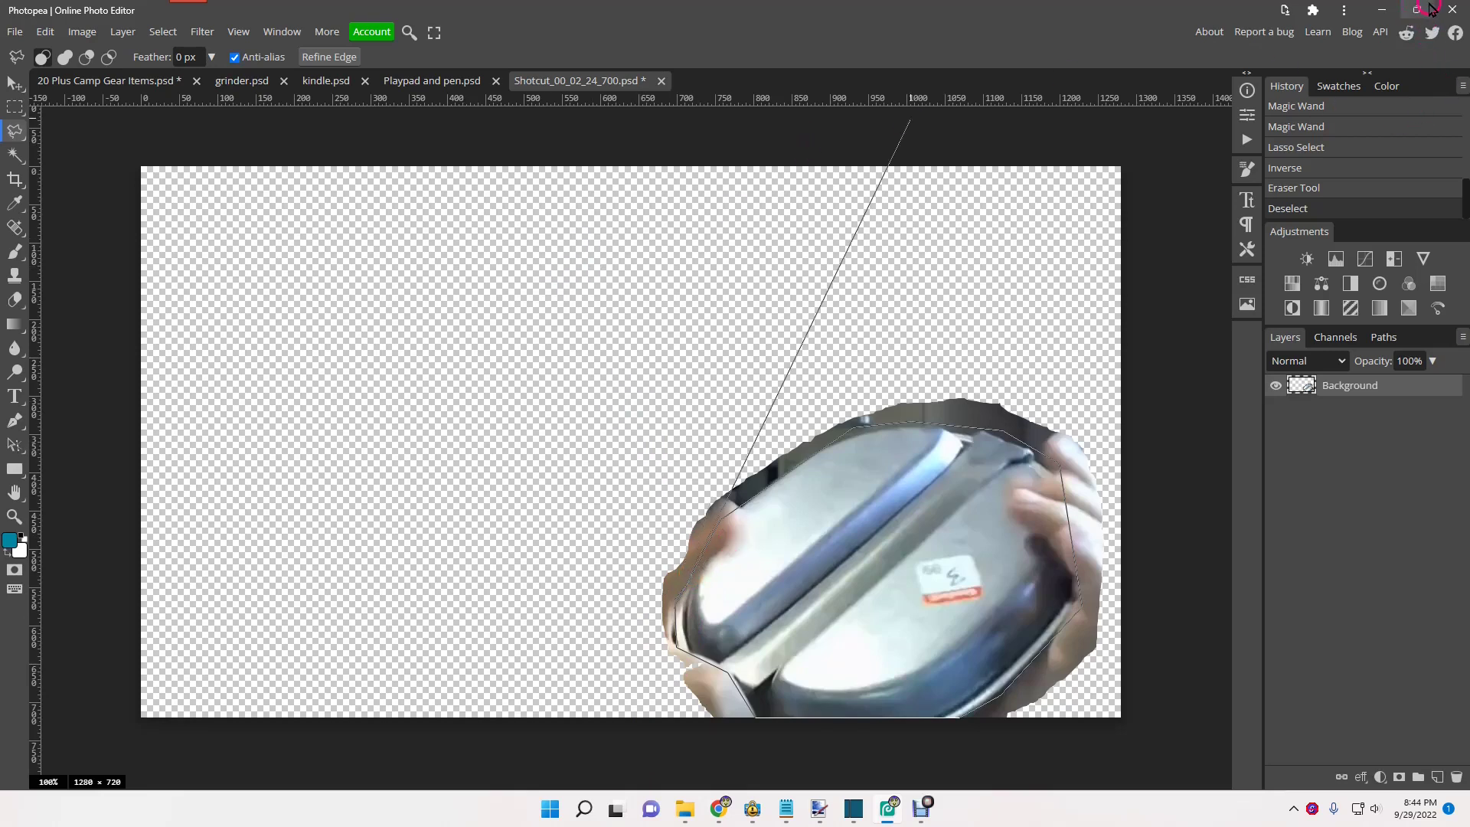
Step: Switch to paint.net and maximize its window
{"action": "left_click", "coordinate": [1390, 14]}
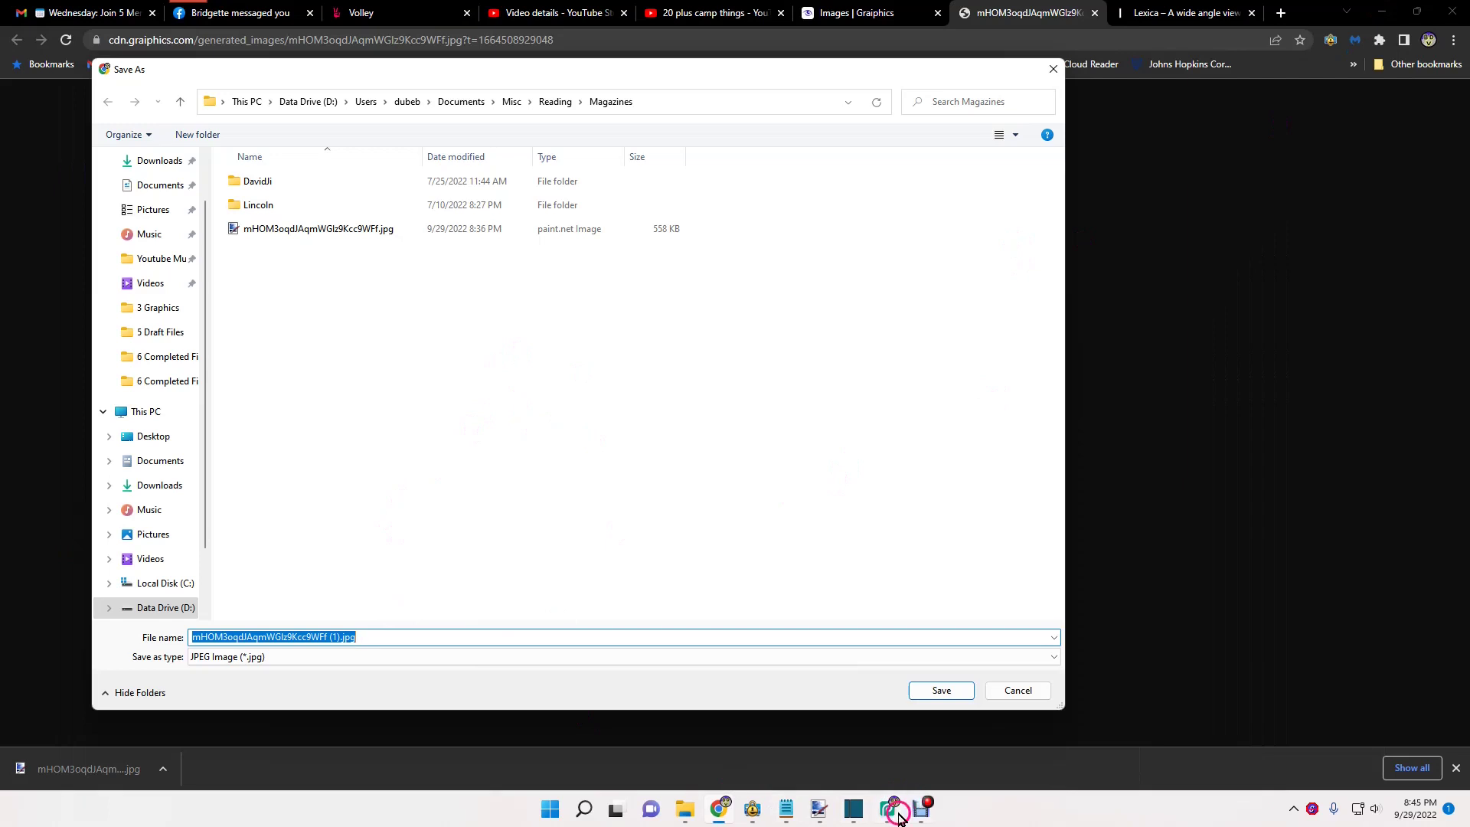
{"action": "left_click", "coordinate": [819, 809]}
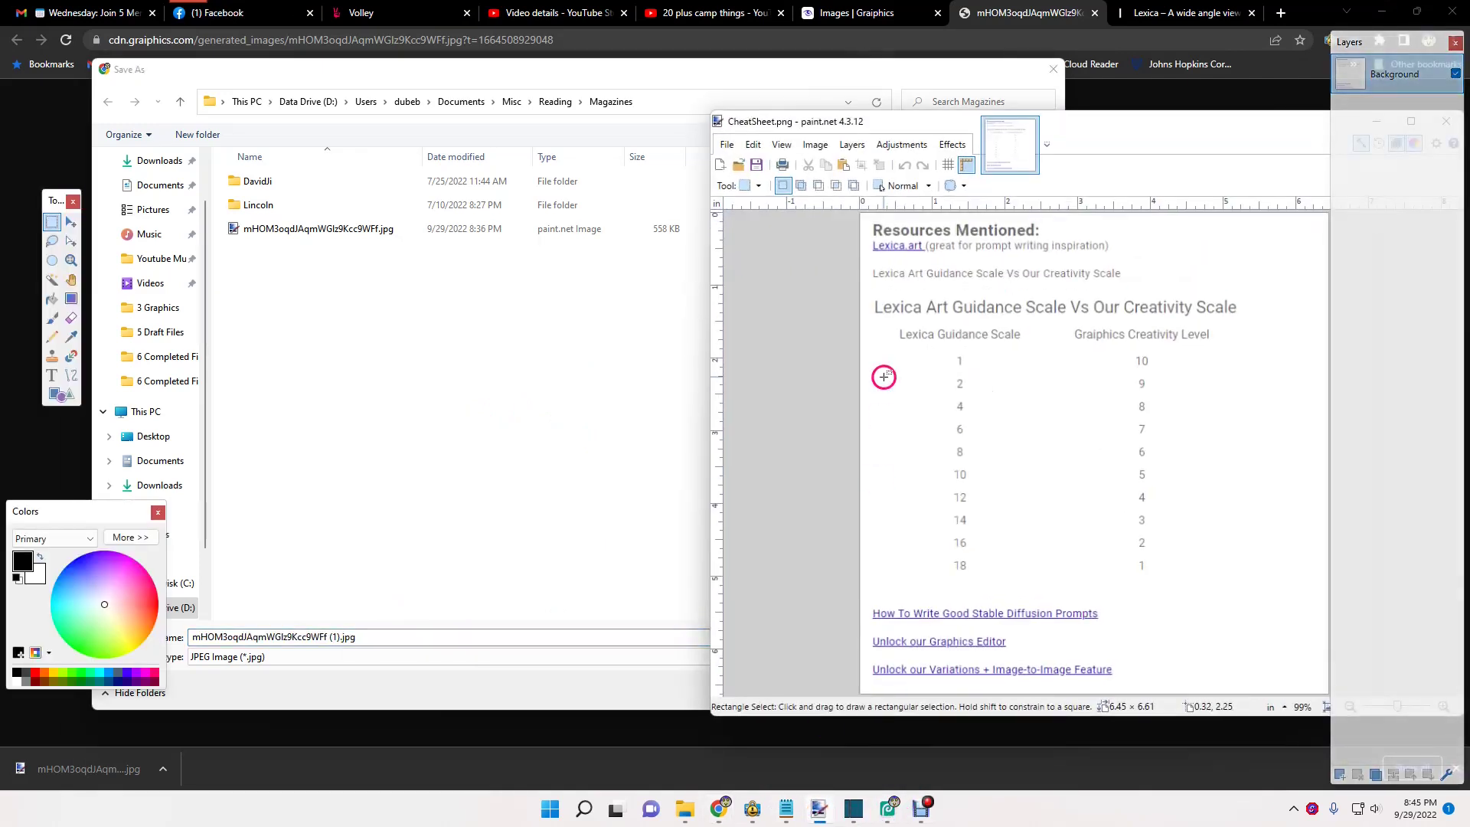
{"action": "left_click_drag", "start_coordinate": [1271, 130], "coordinate": [892, 98]}
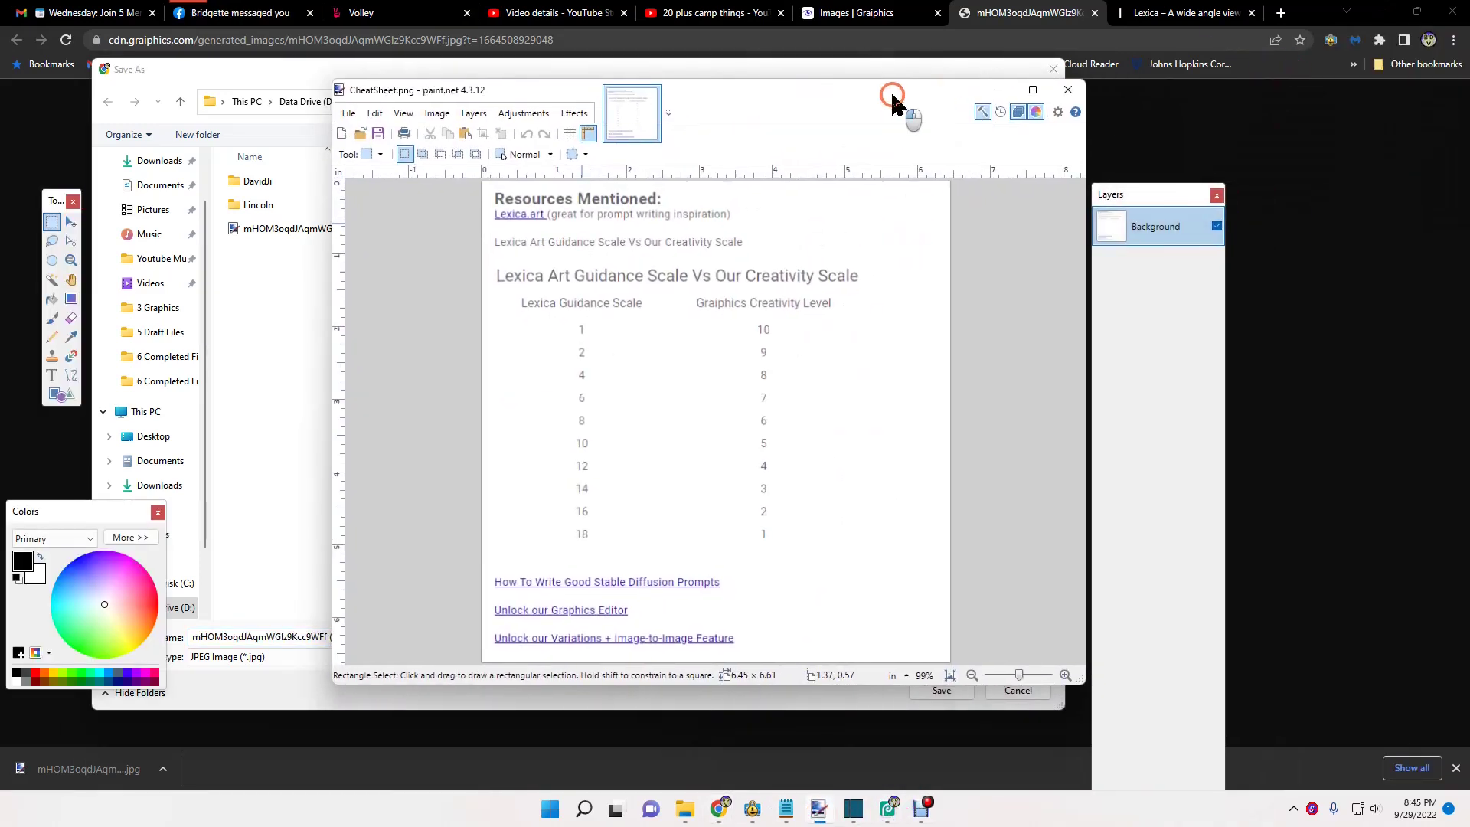
{"action": "left_click", "coordinate": [1033, 90]}
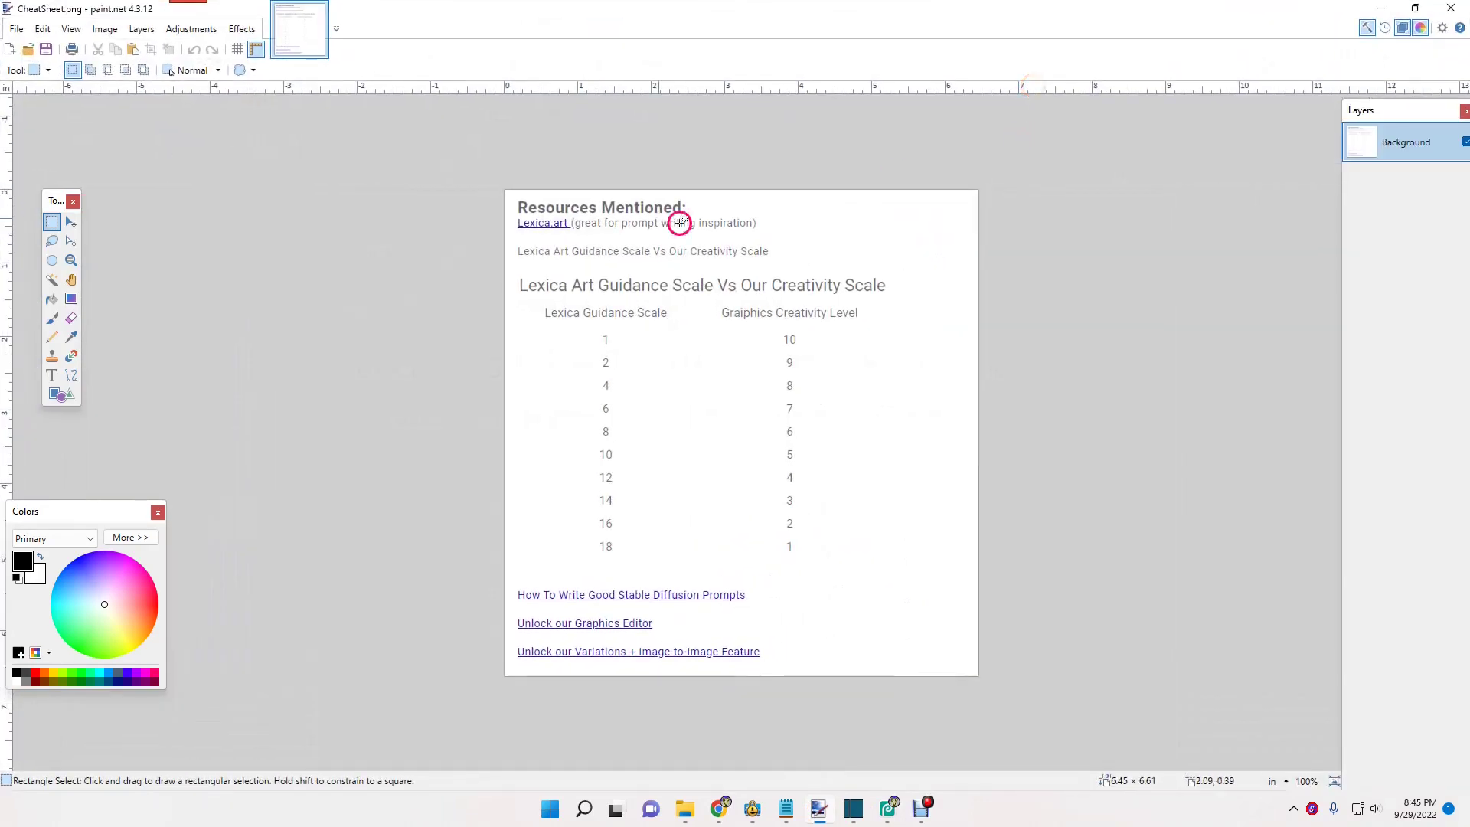
Step: Open grinder.png, kindle.png, Playpad and pen.png and Shotcut_00_02_24_700.png together from the 3 Graphics folder of CAMP 5x5 Crazy things
{"action": "left_click", "coordinate": [17, 29]}
{"action": "left_click", "coordinate": [32, 68]}
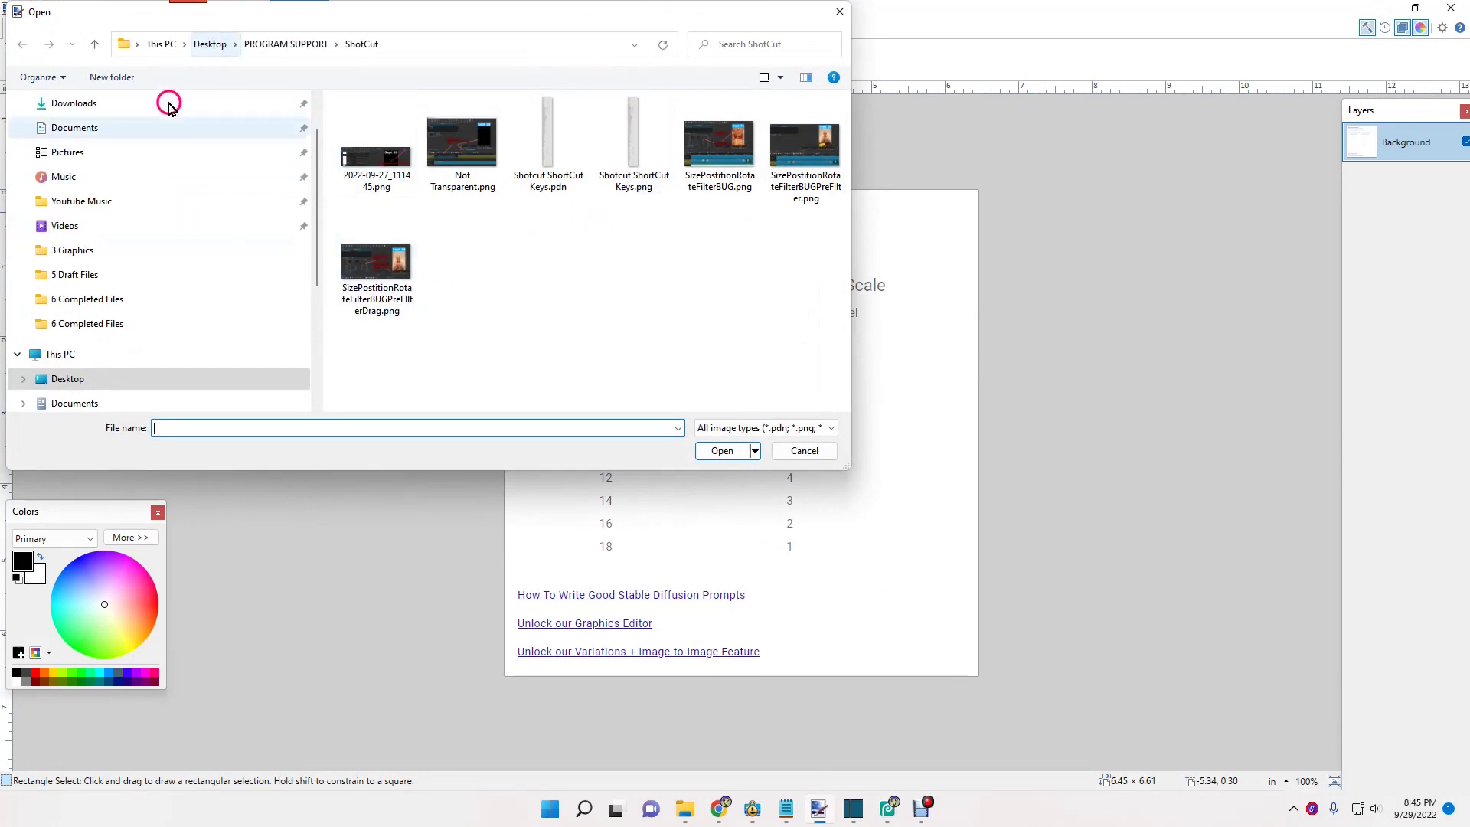
{"action": "left_click", "coordinate": [62, 227]}
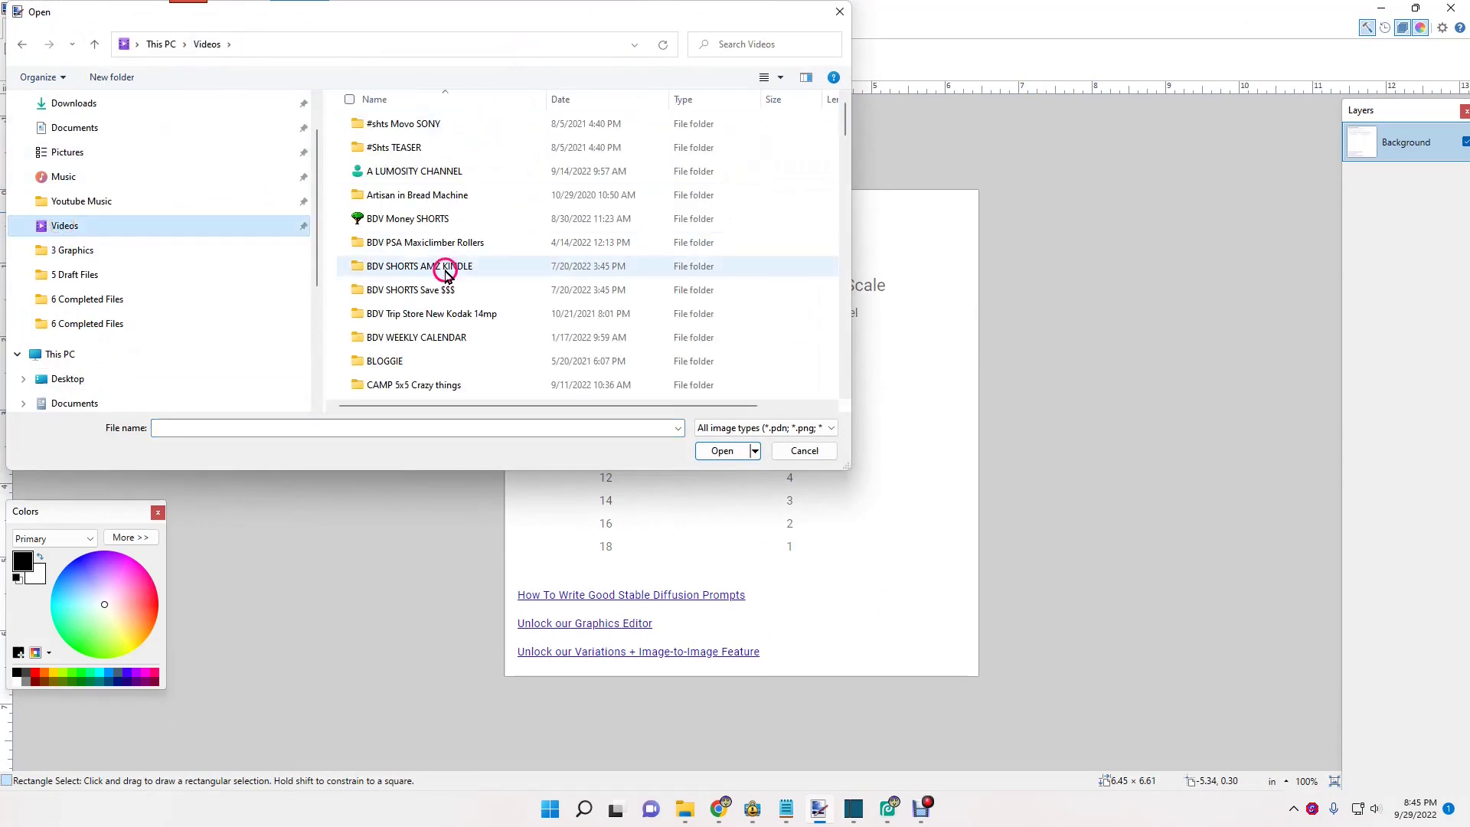
{"action": "scroll", "coordinate": [424, 340], "scroll_direction": "down", "scroll_amount": 3}
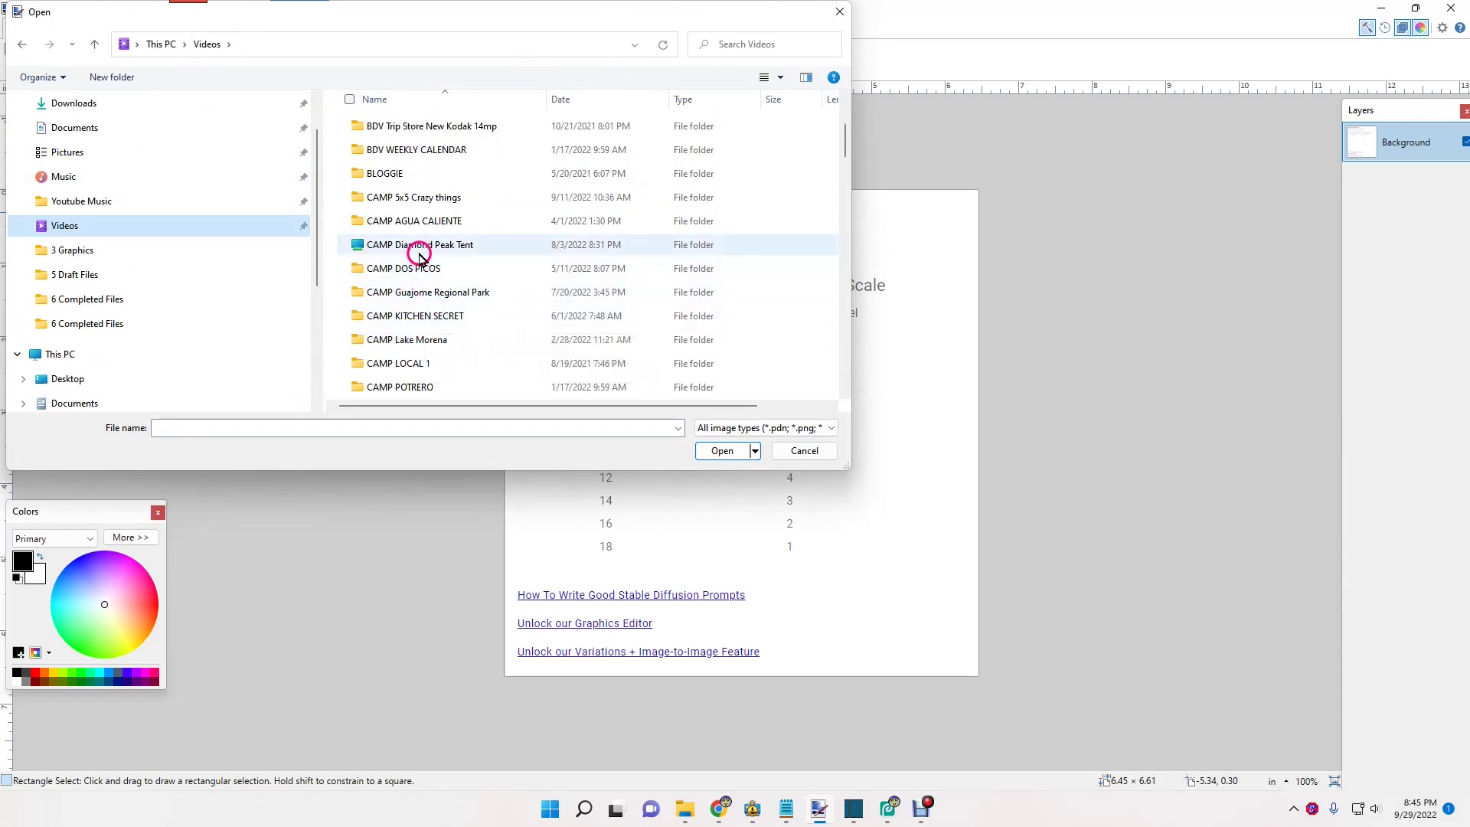
{"action": "left_click", "coordinate": [411, 201]}
{"action": "double_click", "coordinate": [412, 201]}
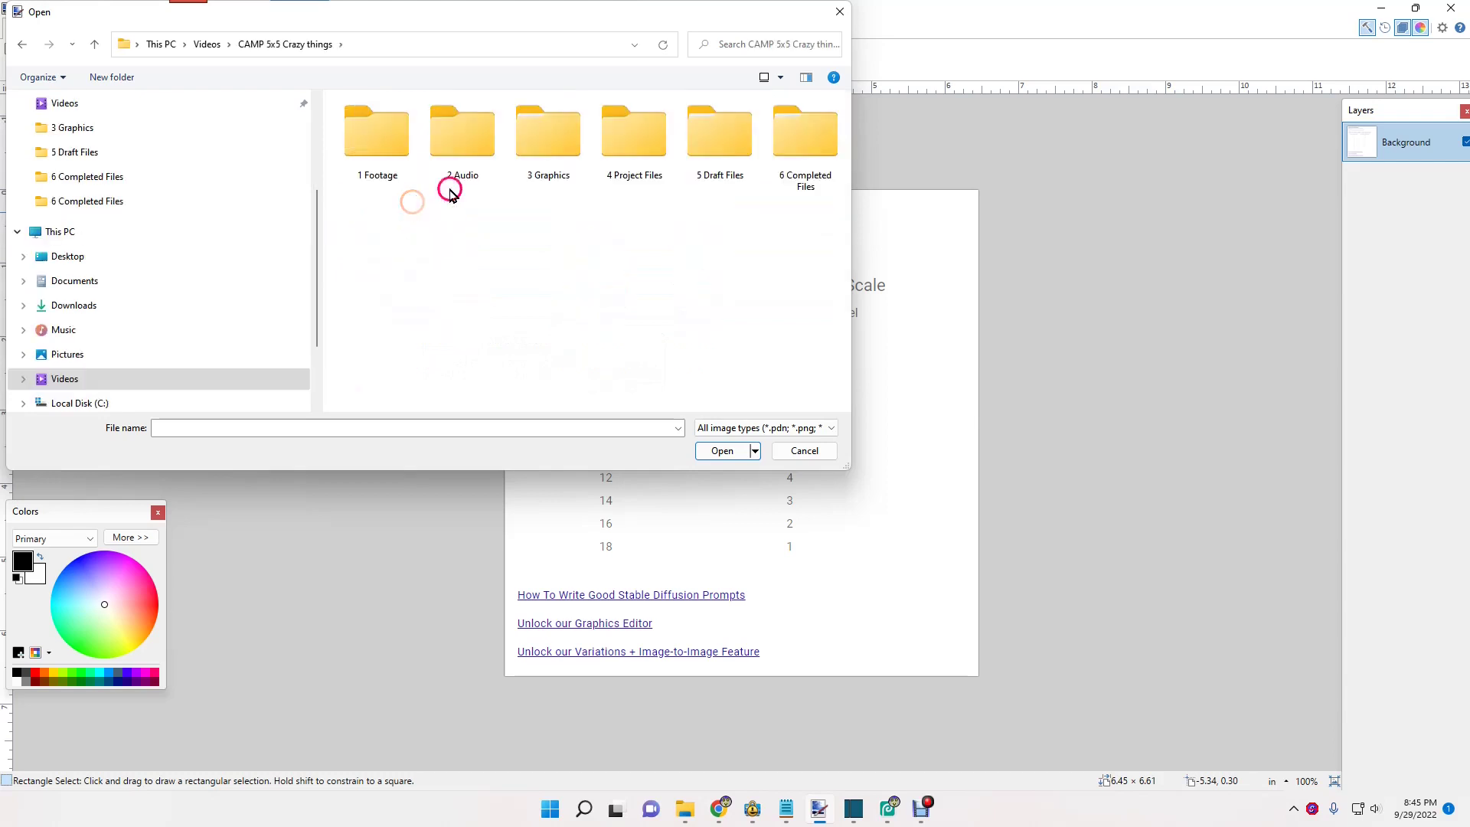
{"action": "double_click", "coordinate": [536, 144]}
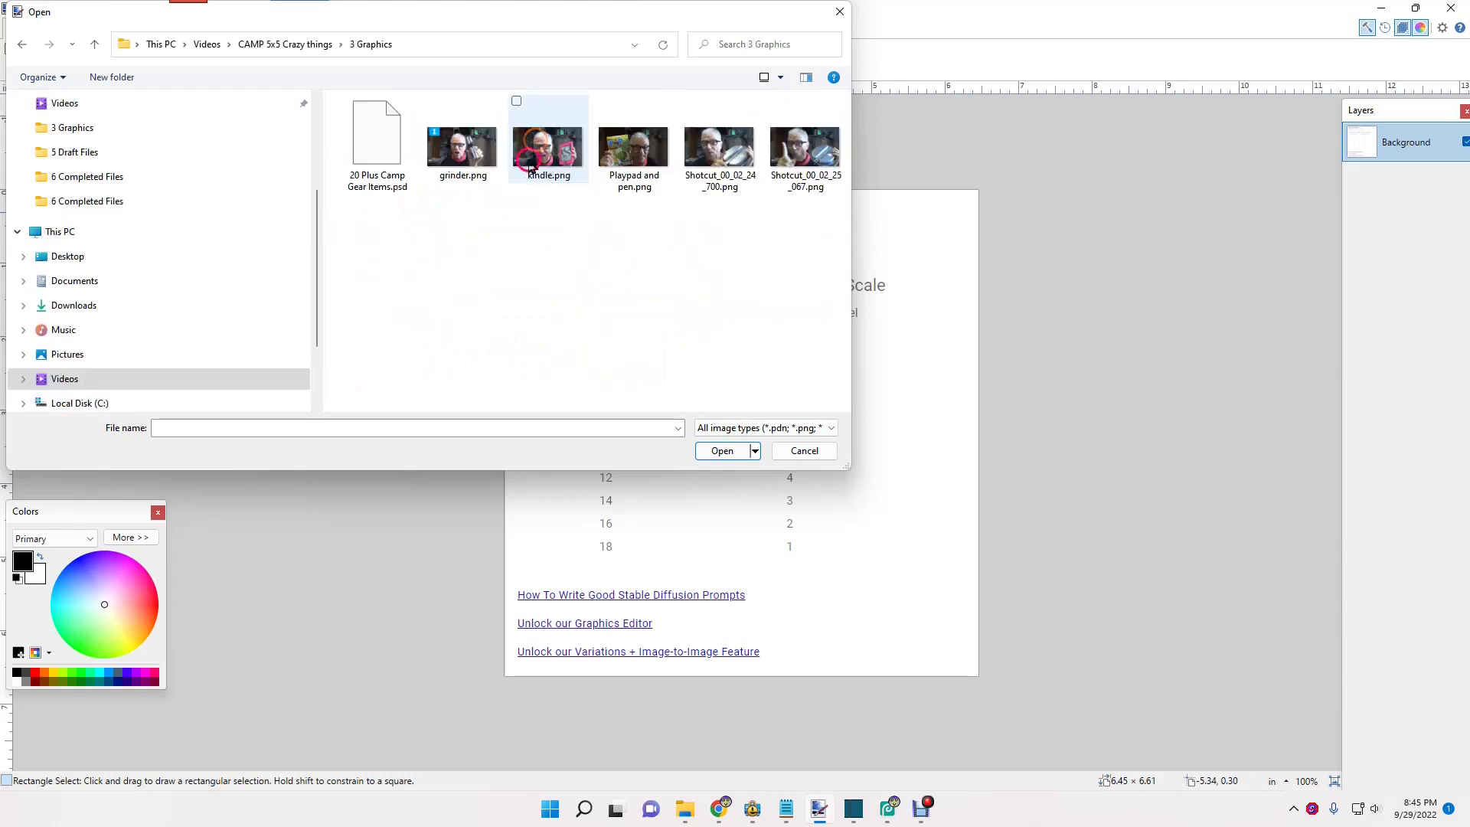
{"action": "left_click", "coordinate": [471, 163], "text": "ctrl"}
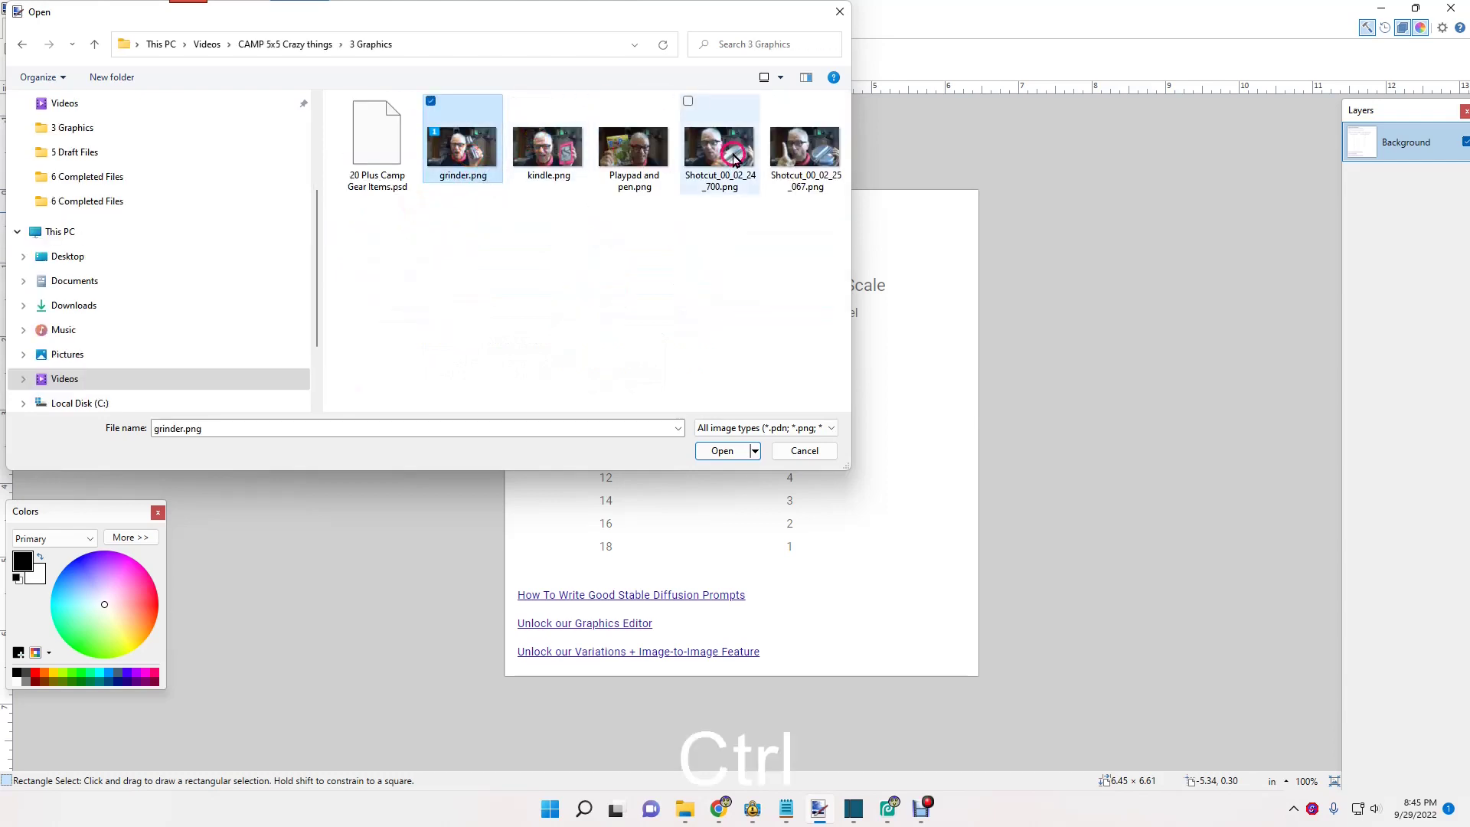
{"action": "left_click", "coordinate": [731, 153], "text": "ctrl"}
{"action": "left_click", "coordinate": [651, 152], "text": "ctrl"}
{"action": "left_click", "coordinate": [568, 149], "text": "ctrl"}
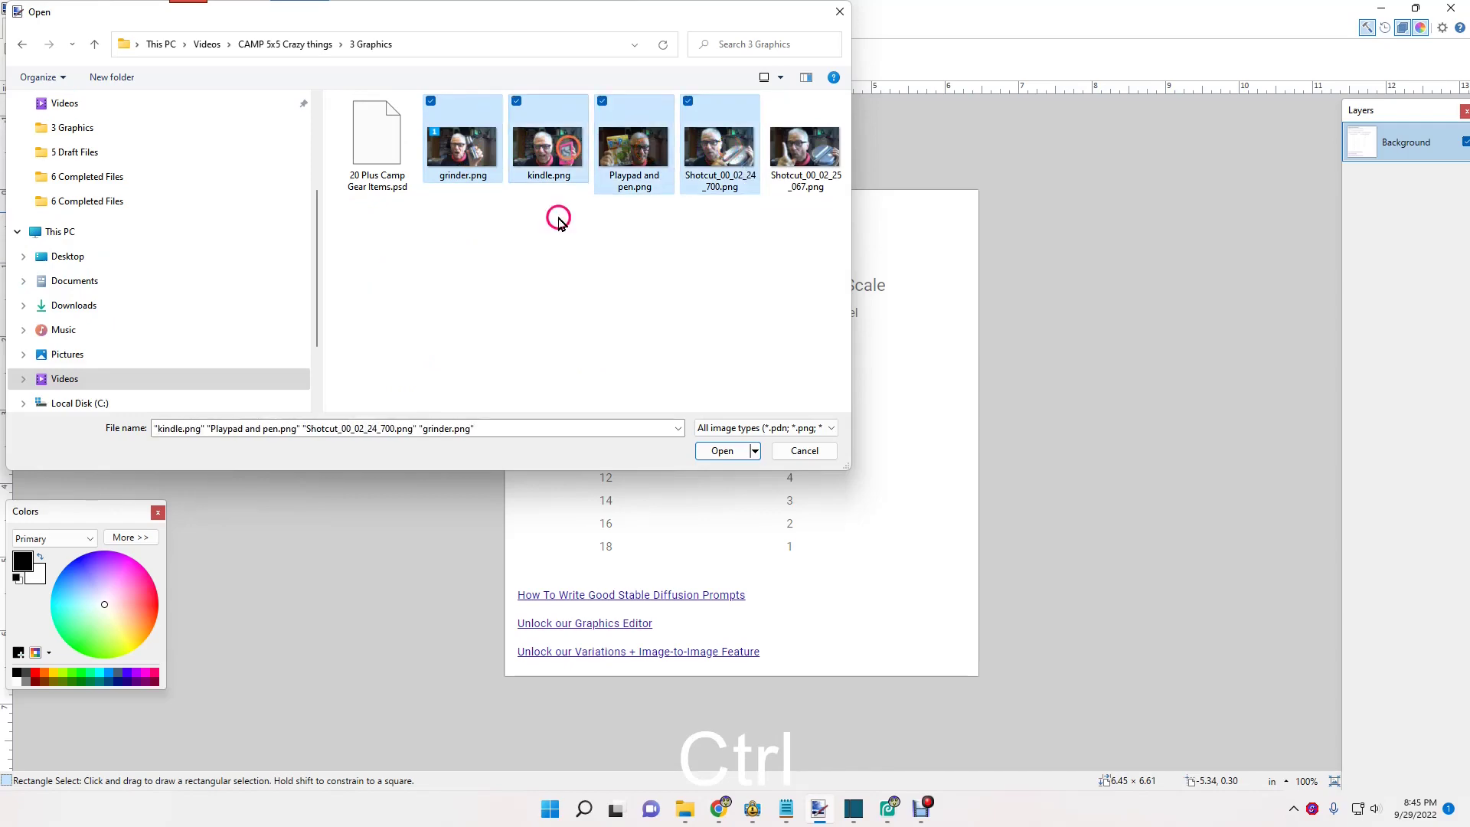
{"action": "left_click", "coordinate": [726, 451]}
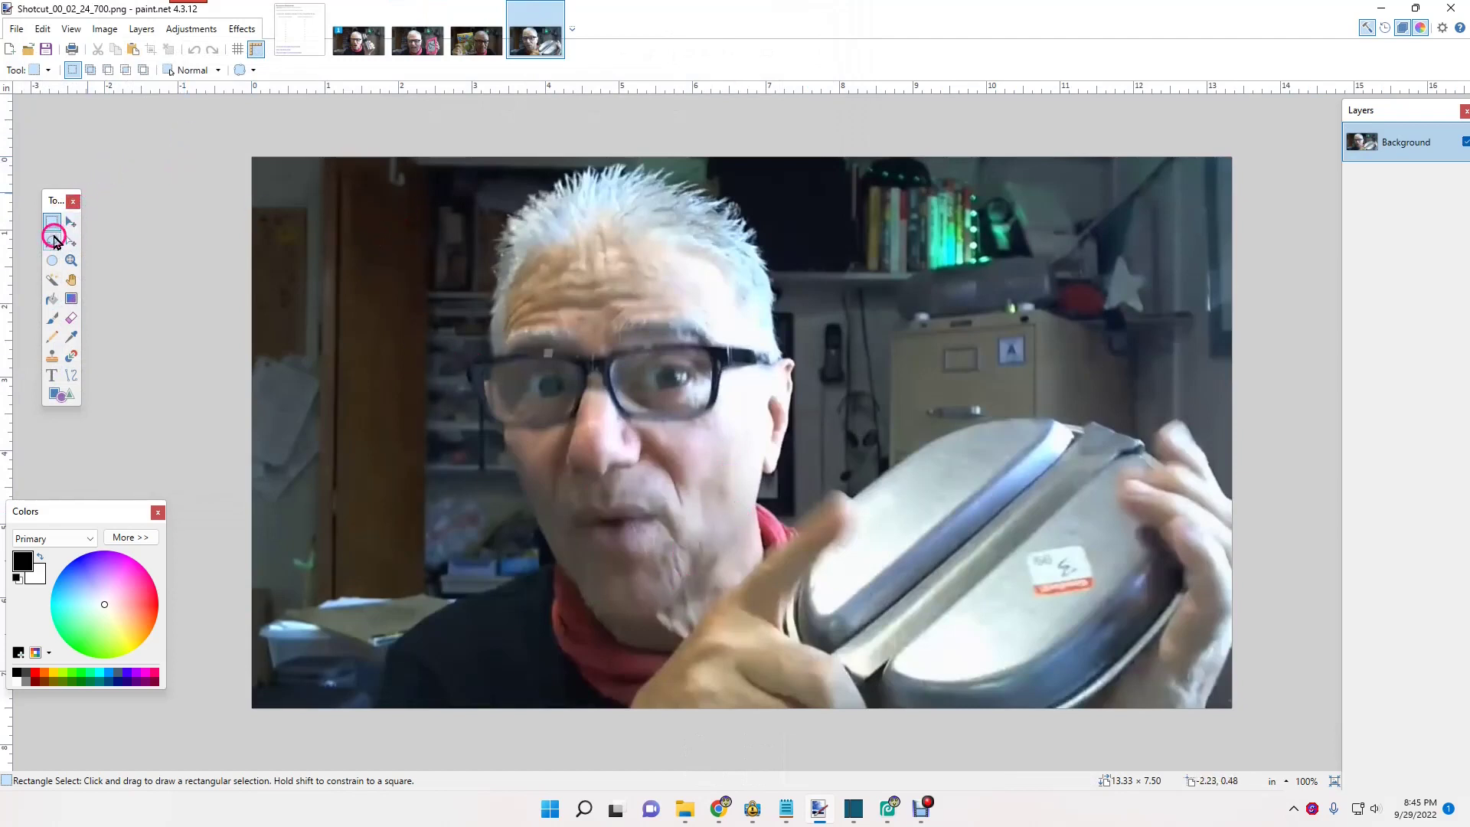
Step: Lasso loosely around the mess kit, about 5.8 × 4.3 inches, then invert the selection and cut away the rest of the image
{"action": "left_click", "coordinate": [53, 241]}
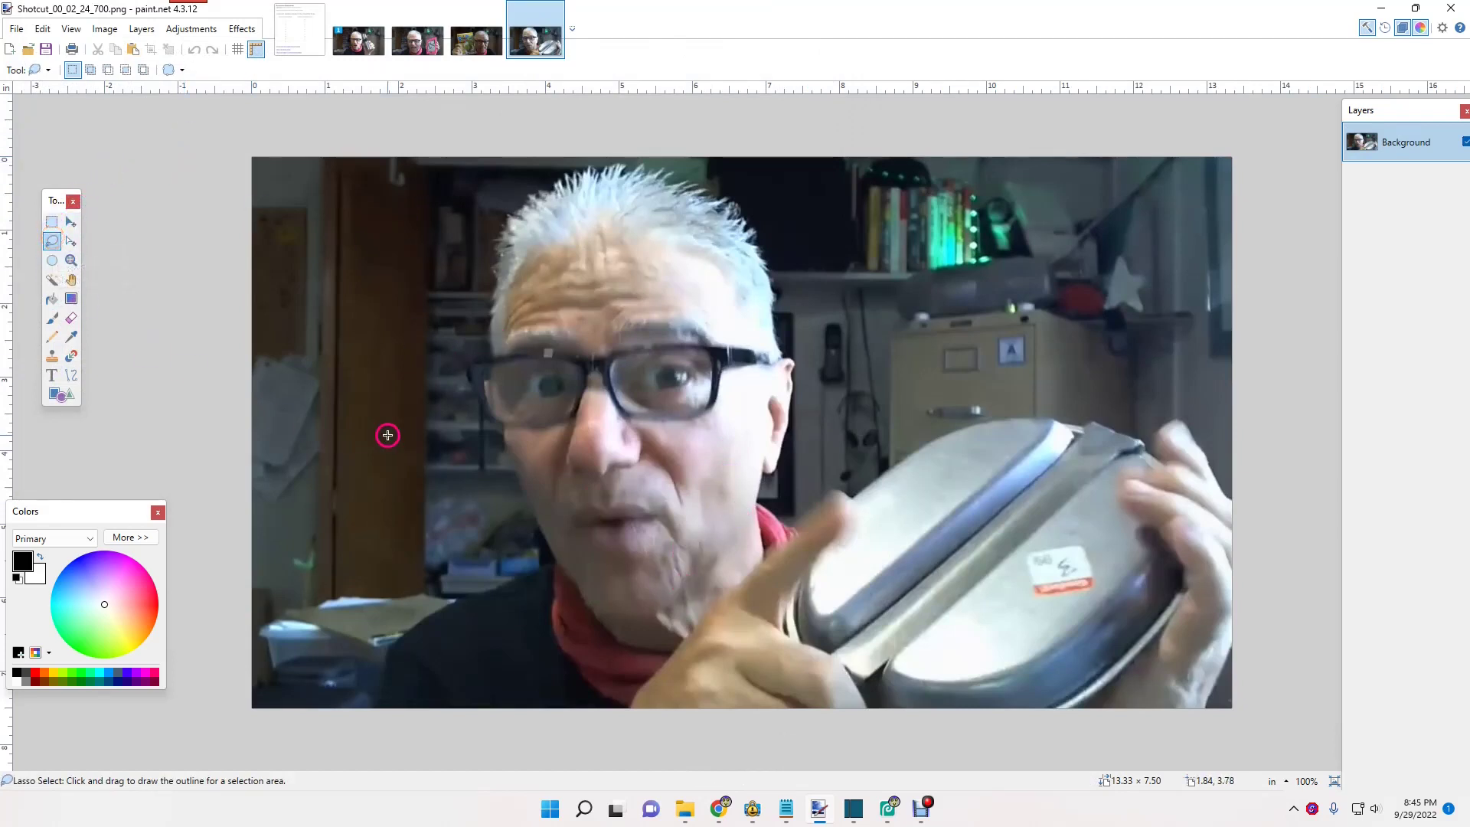
{"action": "mouse_move", "coordinate": [805, 710]}
{"action": "left_mouse_down"}
{"action": "mouse_move", "coordinate": [766, 594]}
{"action": "mouse_move", "coordinate": [781, 525]}
{"action": "mouse_move", "coordinate": [888, 437]}
{"action": "mouse_move", "coordinate": [955, 400]}
{"action": "mouse_move", "coordinate": [1019, 391]}
{"action": "mouse_move", "coordinate": [1165, 423]}
{"action": "mouse_move", "coordinate": [1183, 467]}
{"action": "mouse_move", "coordinate": [1192, 605]}
{"action": "mouse_move", "coordinate": [1079, 711]}
{"action": "left_mouse_up"}
{"action": "key", "text": "ctrl"}
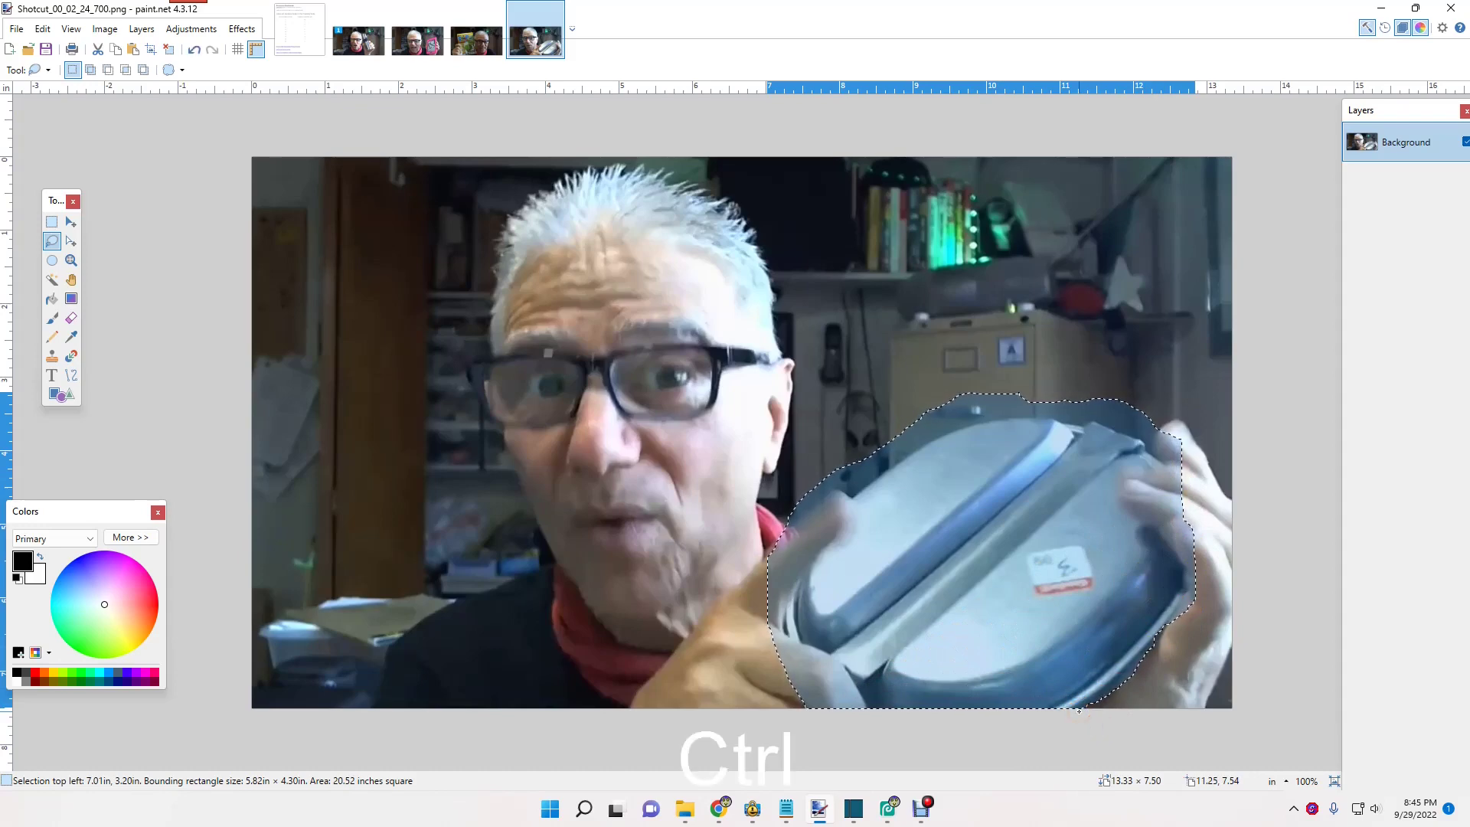
{"action": "key", "text": "ctrl+i"}
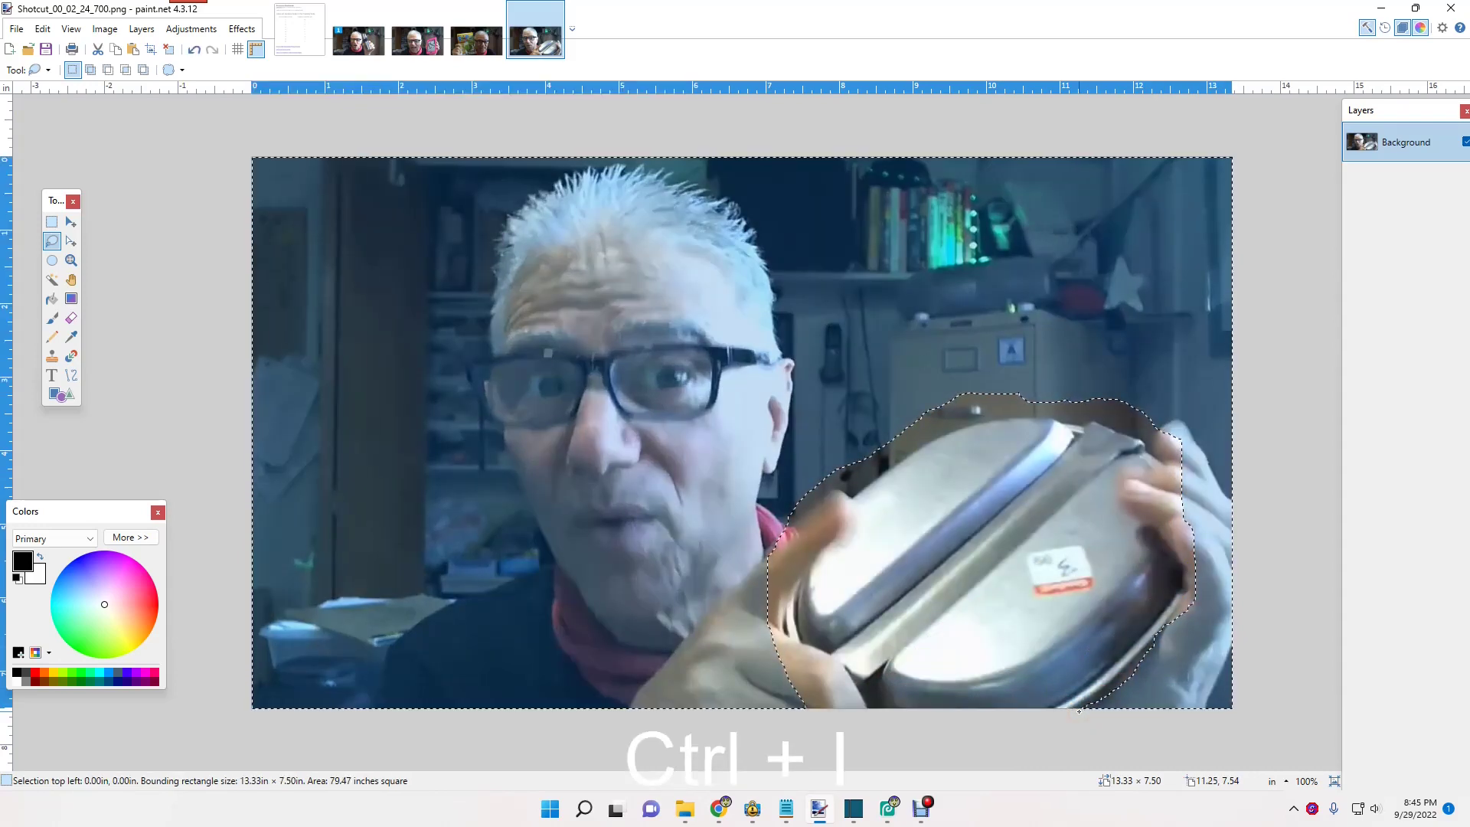
{"action": "key", "text": "ctrl+x"}
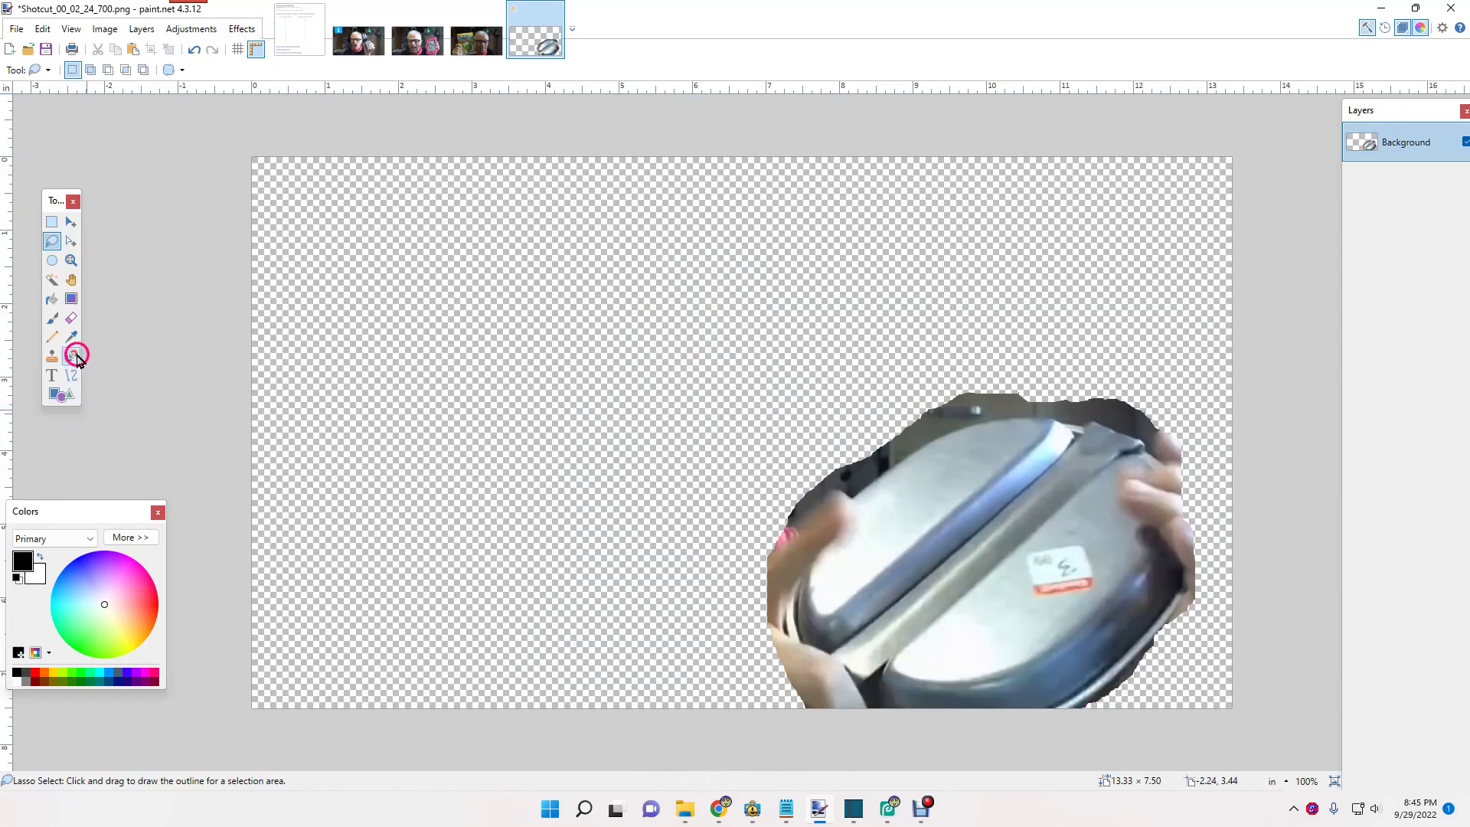
Step: Erase the hands and leftover background around the mess kit with the Eraser at brush width 55
{"action": "left_click", "coordinate": [71, 317]}
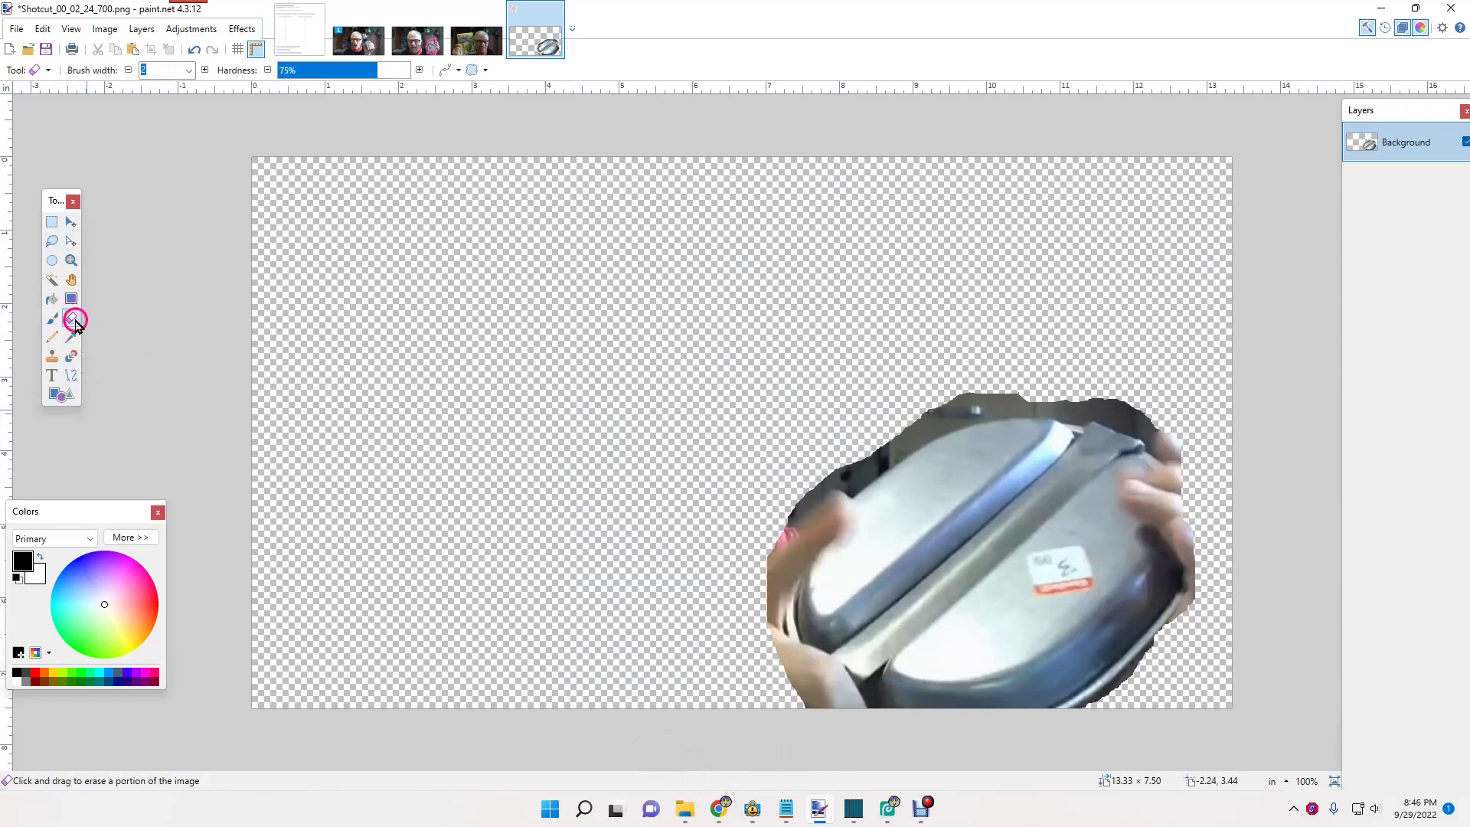
{"action": "left_click", "coordinate": [42, 69]}
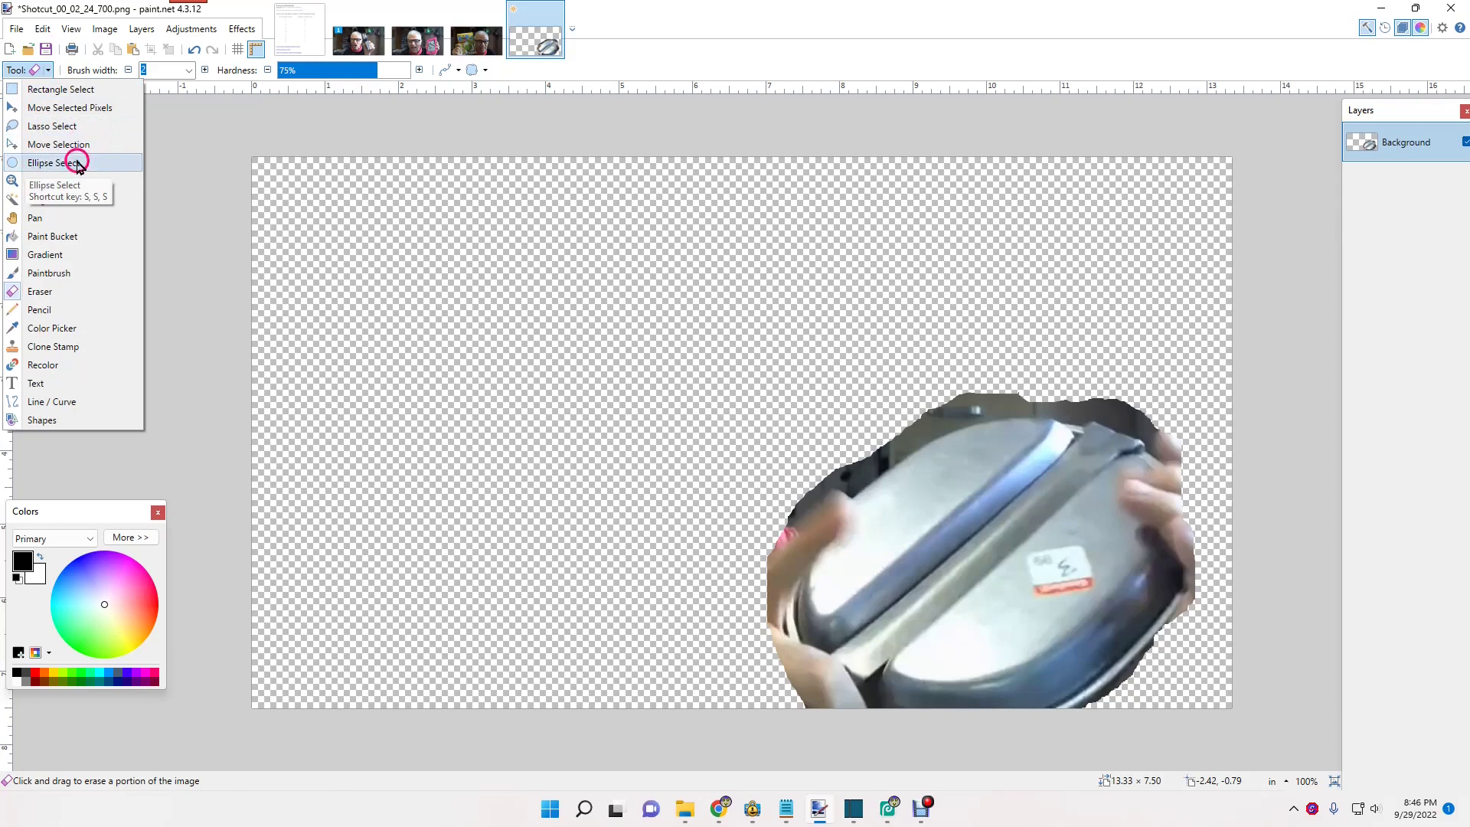
{"action": "left_click", "coordinate": [37, 291]}
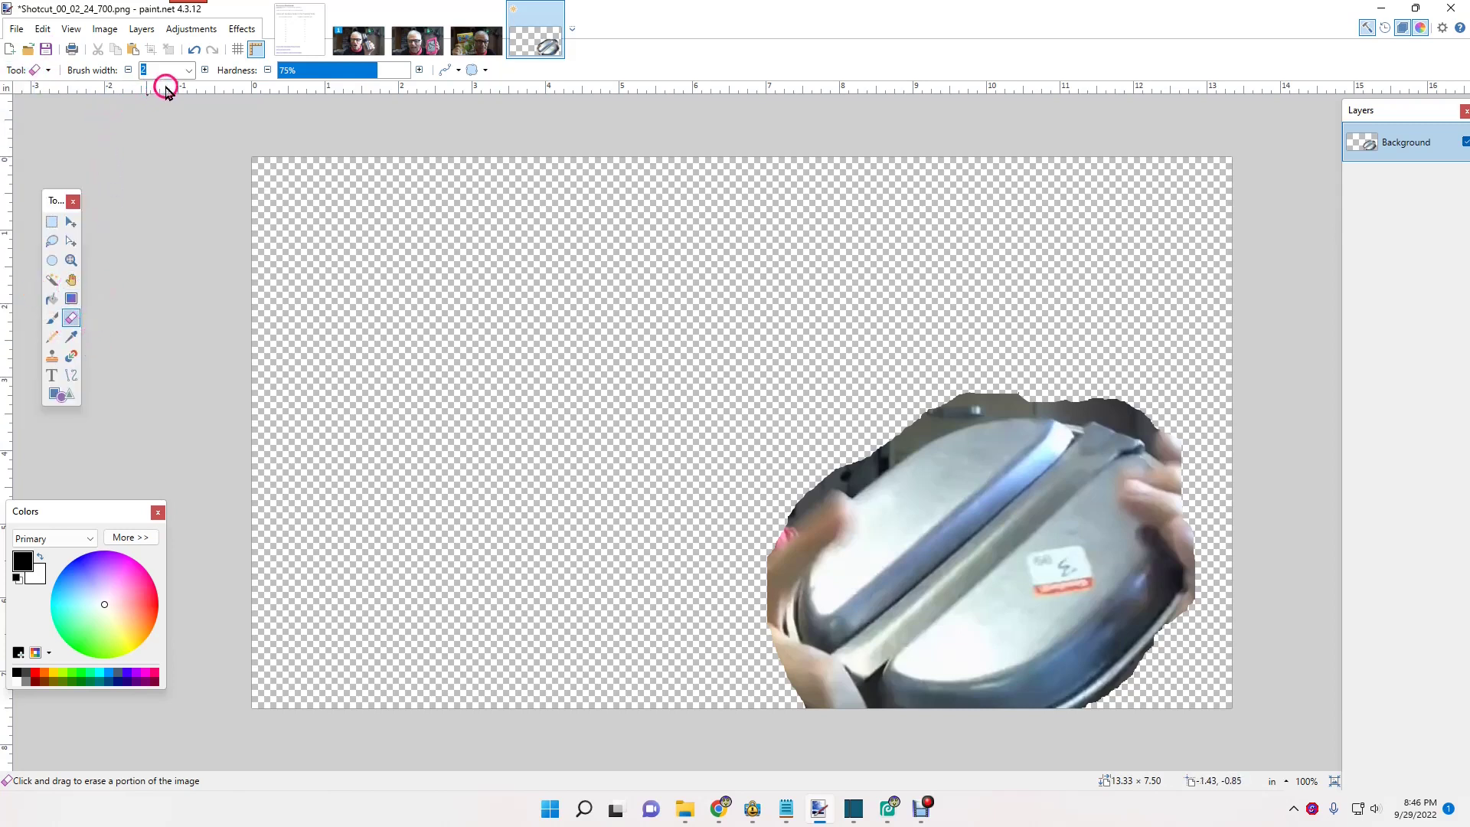
{"action": "left_click", "coordinate": [191, 71]}
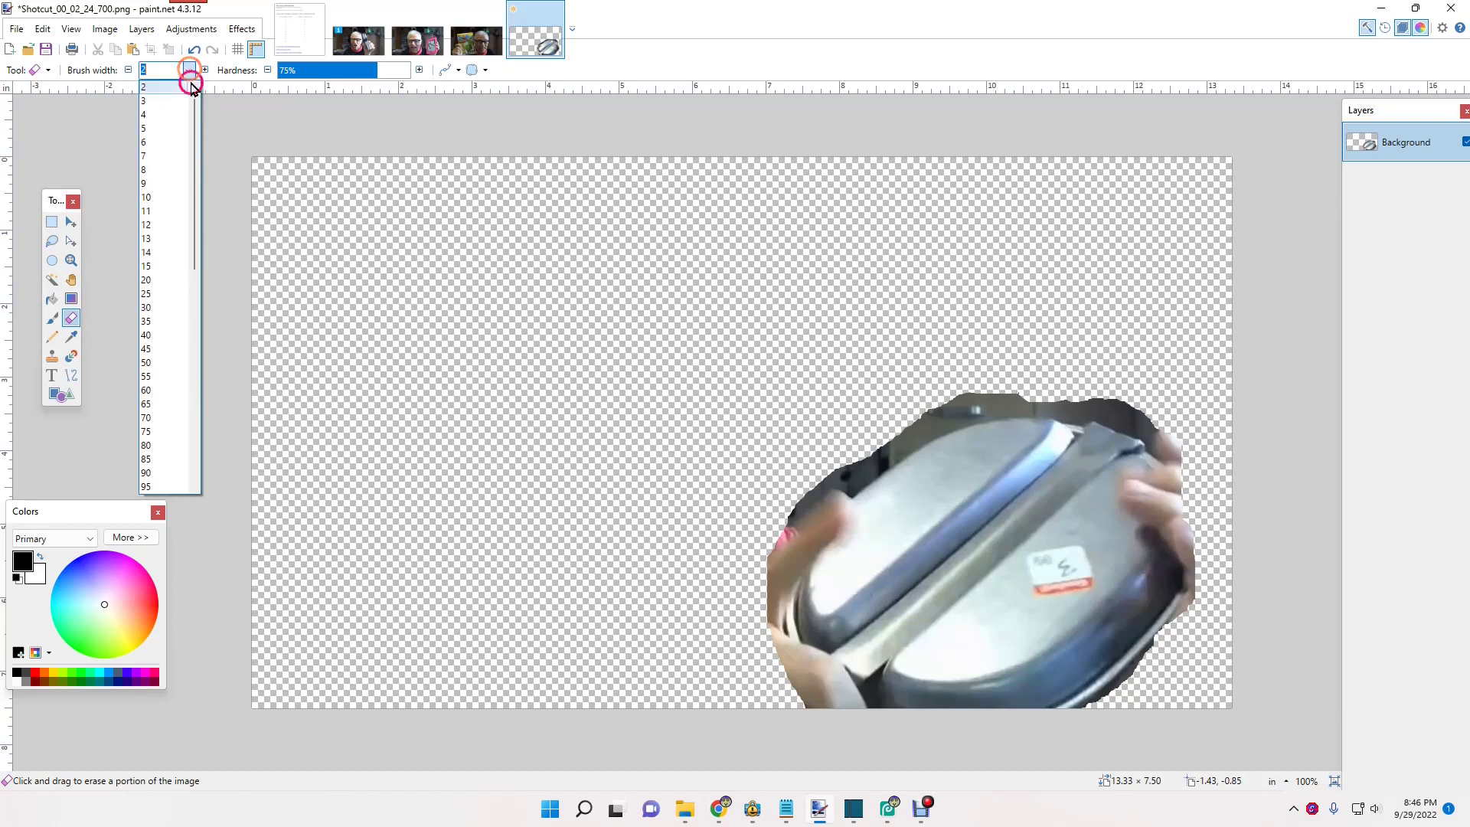
{"action": "left_click", "coordinate": [159, 375]}
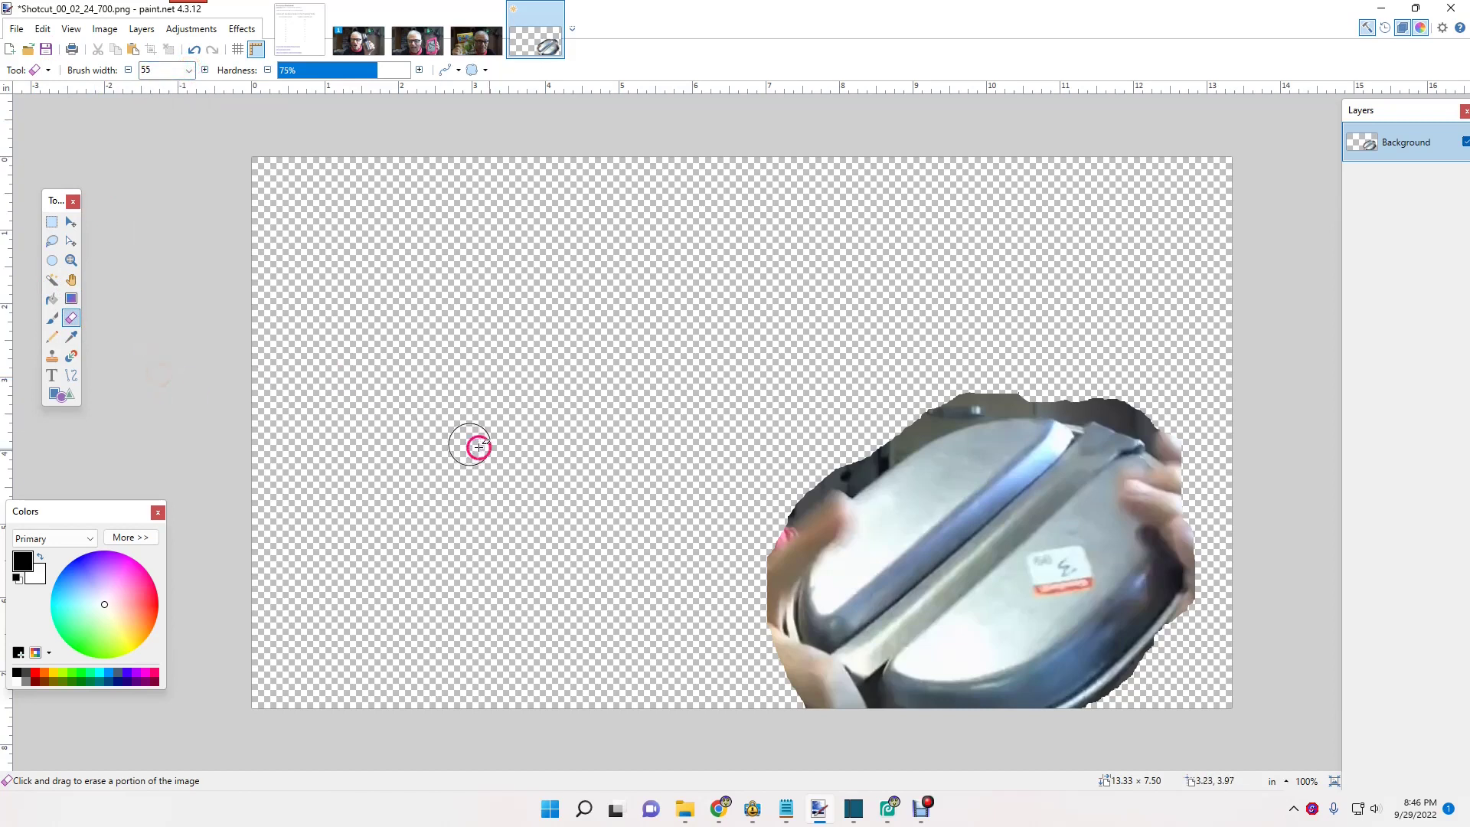
{"action": "mouse_move", "coordinate": [819, 475]}
{"action": "left_mouse_down"}
{"action": "mouse_move", "coordinate": [914, 408]}
{"action": "mouse_move", "coordinate": [974, 390]}
{"action": "mouse_move", "coordinate": [1025, 382]}
{"action": "mouse_move", "coordinate": [1155, 422]}
{"action": "mouse_move", "coordinate": [1187, 452]}
{"action": "mouse_move", "coordinate": [1201, 500]}
{"action": "mouse_move", "coordinate": [1201, 623]}
{"action": "mouse_move", "coordinate": [1197, 520]}
{"action": "mouse_move", "coordinate": [1141, 489]}
{"action": "mouse_move", "coordinate": [1201, 551]}
{"action": "mouse_move", "coordinate": [1218, 607]}
{"action": "mouse_move", "coordinate": [1204, 600]}
{"action": "mouse_move", "coordinate": [1187, 636]}
{"action": "left_mouse_up"}
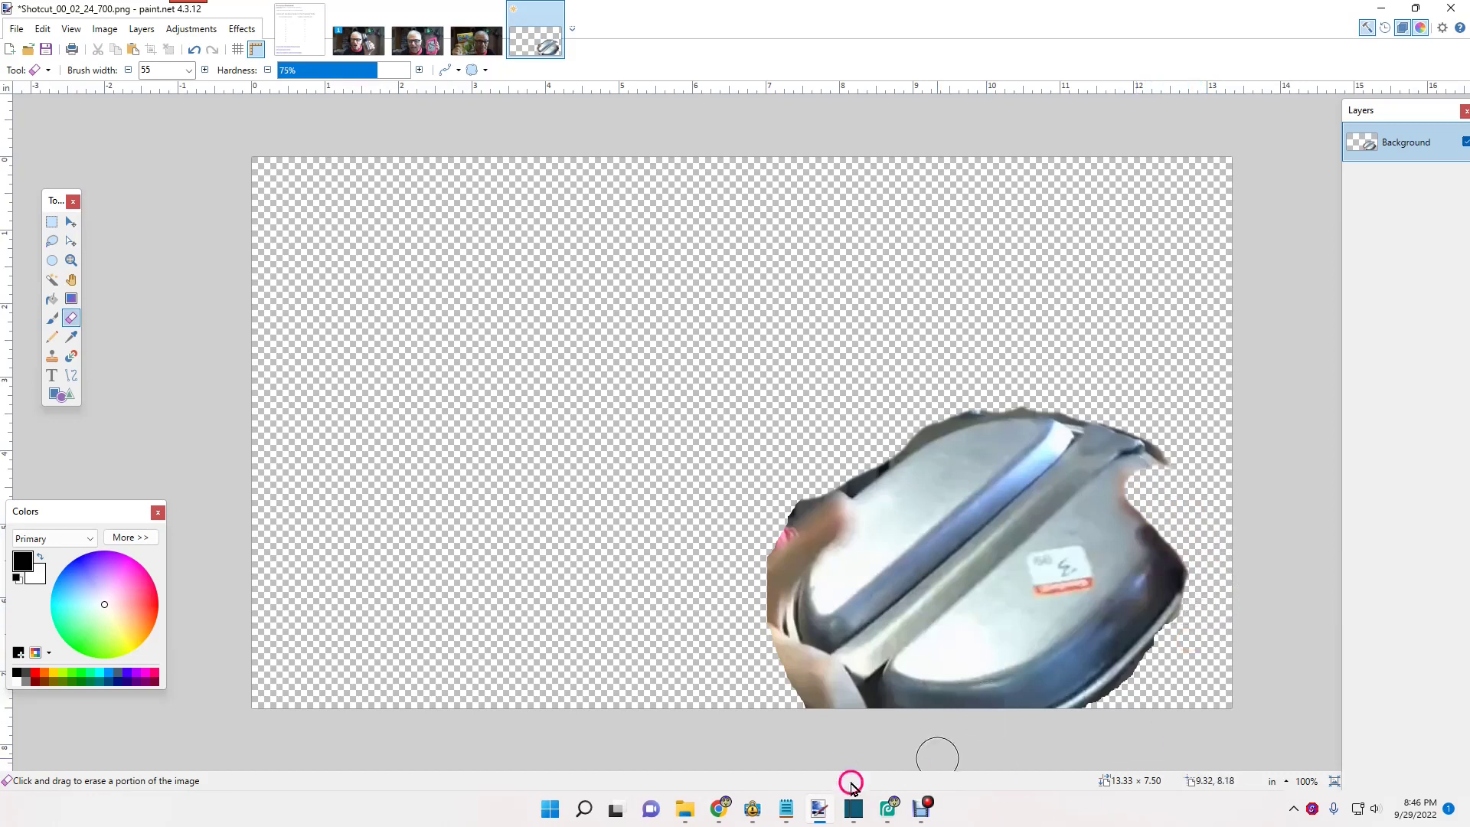
{"action": "mouse_move", "coordinate": [814, 672]}
{"action": "left_mouse_down"}
{"action": "mouse_move", "coordinate": [844, 726]}
{"action": "mouse_move", "coordinate": [768, 653]}
{"action": "mouse_move", "coordinate": [757, 608]}
{"action": "mouse_move", "coordinate": [777, 539]}
{"action": "mouse_move", "coordinate": [880, 433]}
{"action": "mouse_move", "coordinate": [1010, 380]}
{"action": "left_mouse_up"}
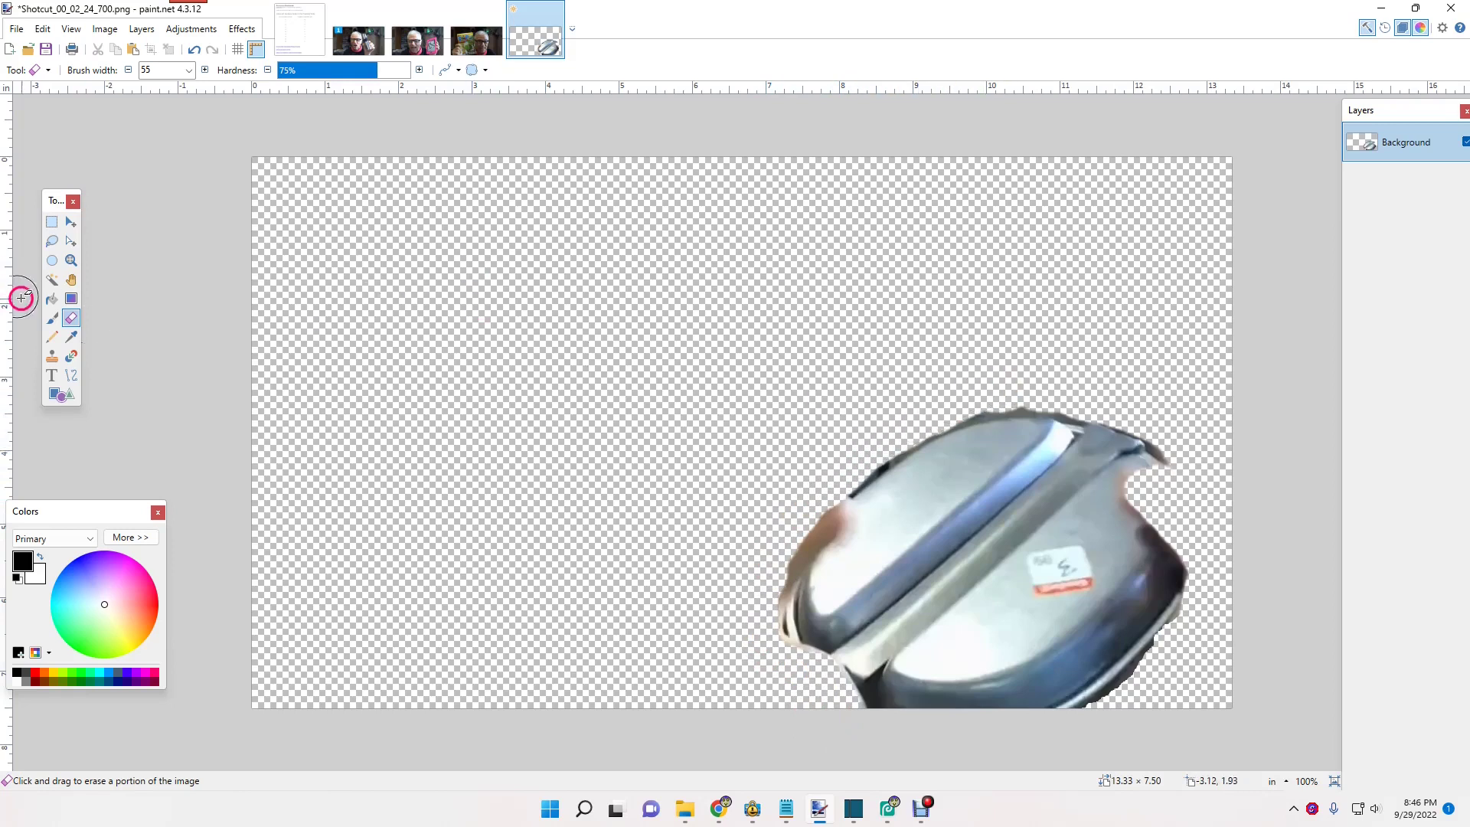
Step: Select the dark fringe along the mess kit's upper-left edge with the Magic Wand at 39% tolerance and cut it away
{"action": "left_click", "coordinate": [51, 281]}
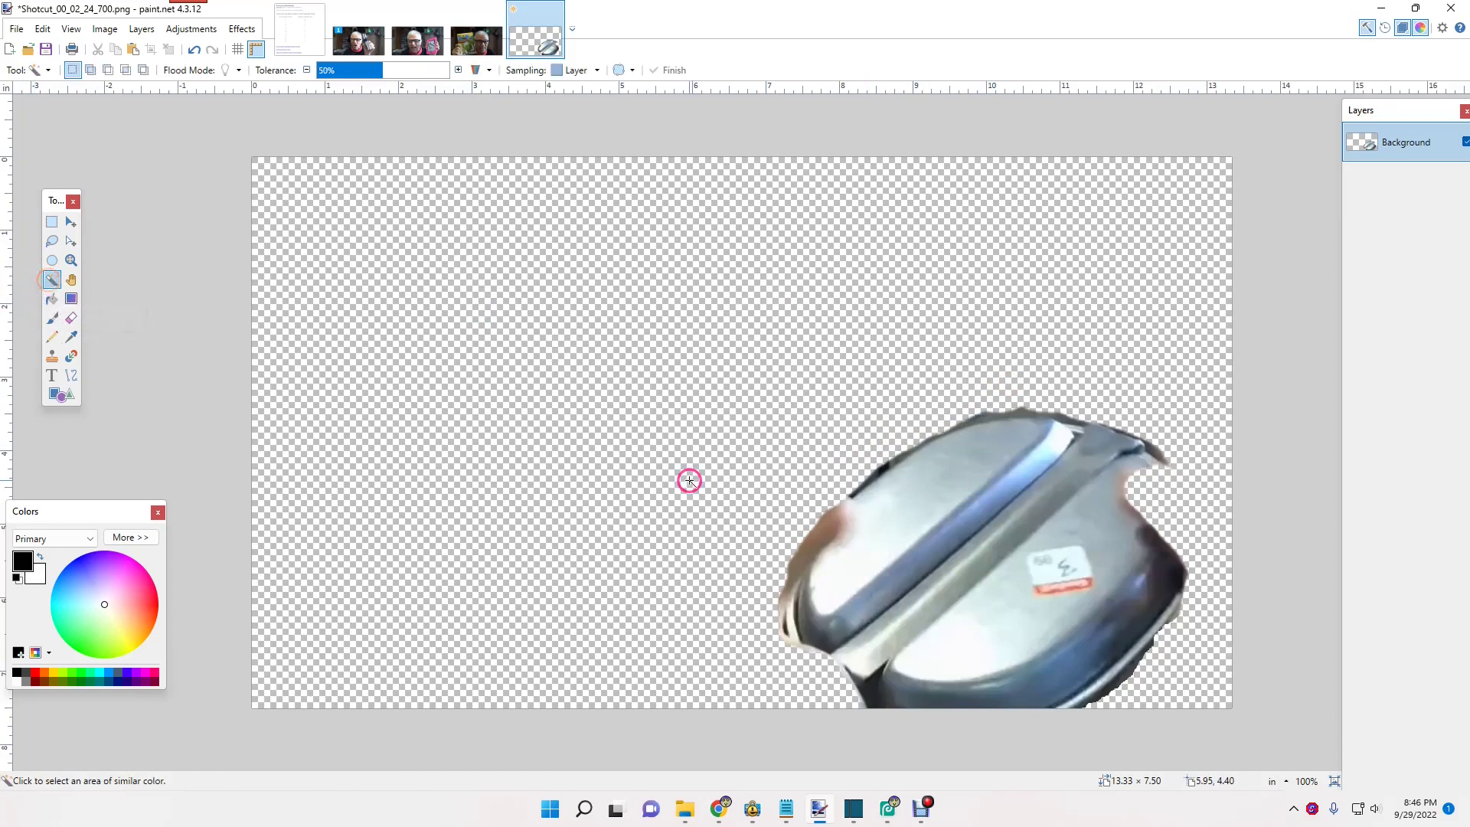
{"action": "left_click", "coordinate": [875, 474]}
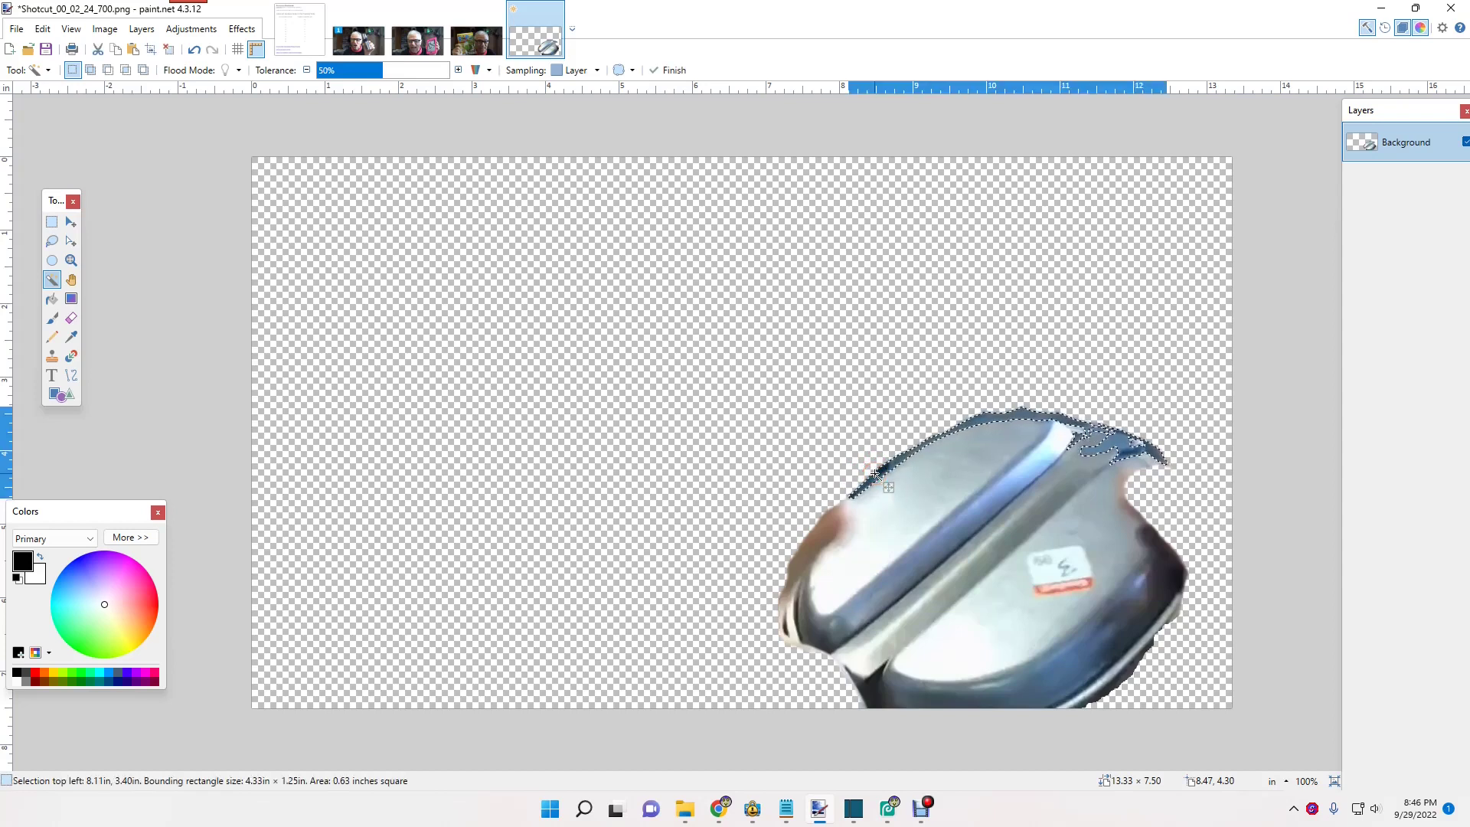
{"action": "left_click", "coordinate": [367, 69]}
{"action": "key", "text": "ctrl"}
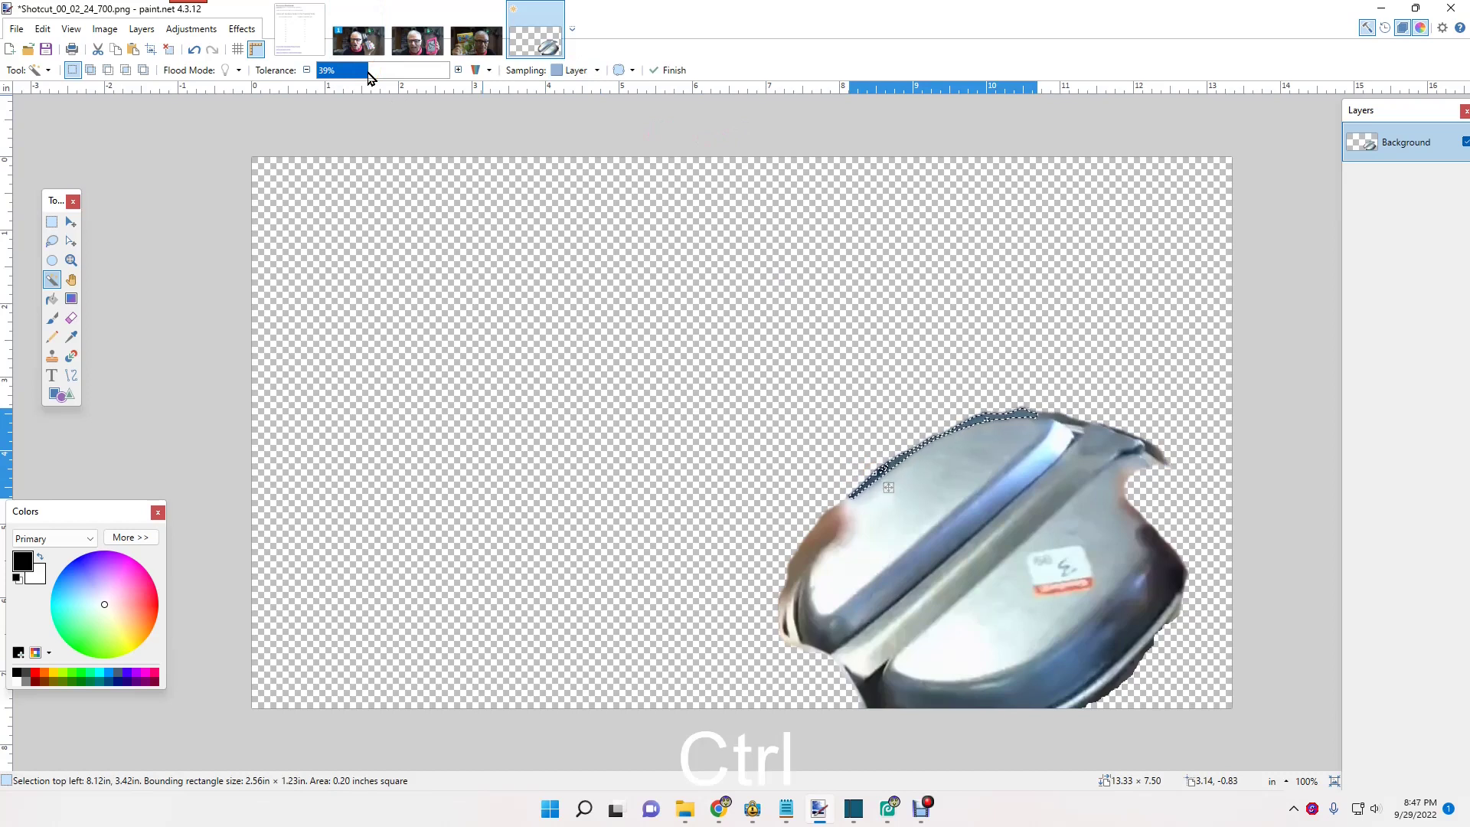
{"action": "key", "text": "ctrl+x"}
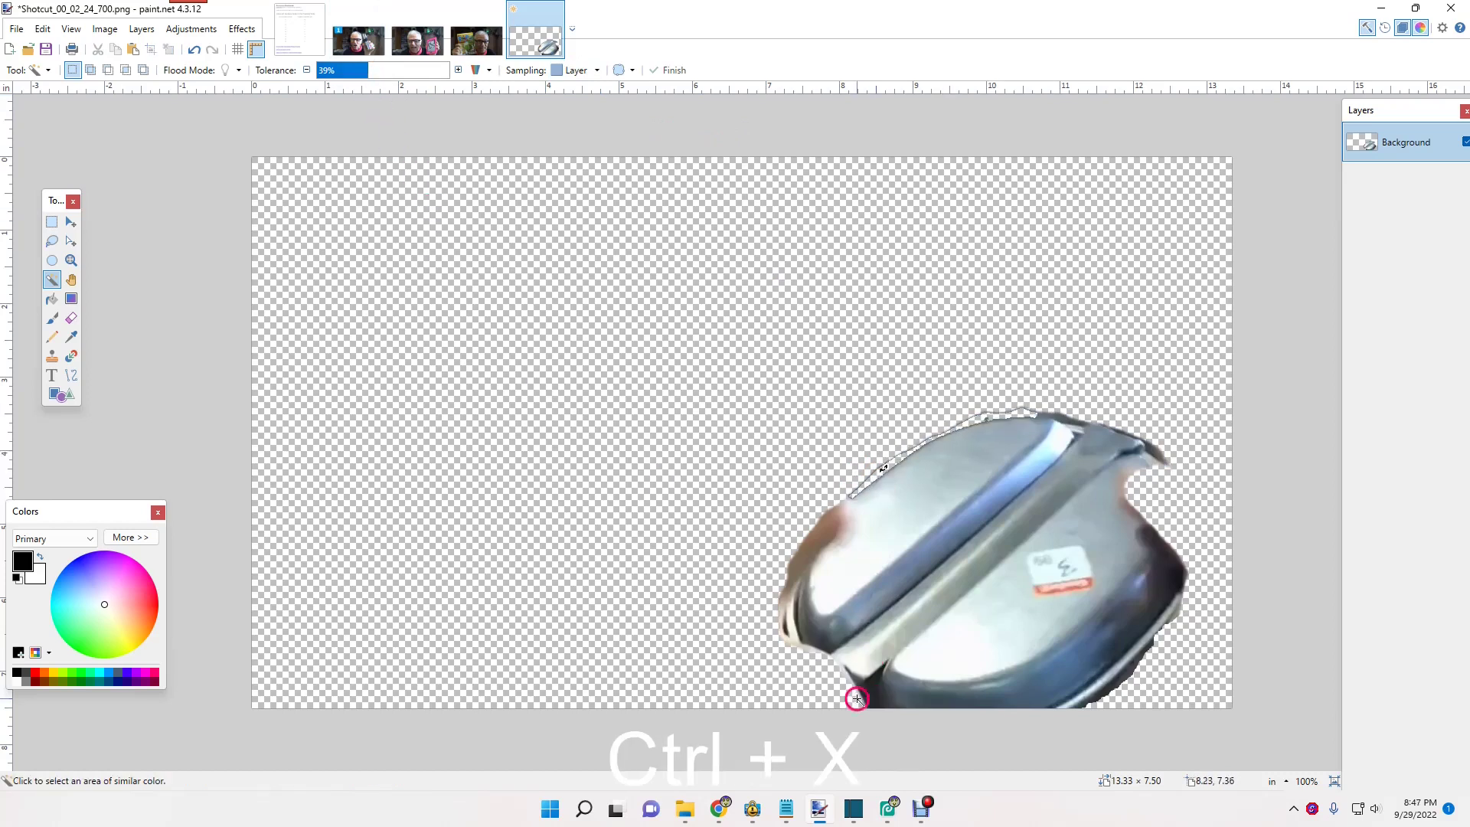
Step: Cut away the fringe along the mess kit's lower-right edge with the Magic Wand, using 15% tolerance for the small remaining patch
{"action": "left_click", "coordinate": [1128, 679]}
{"action": "key", "text": "ctrl+x"}
{"action": "left_click", "coordinate": [1151, 650]}
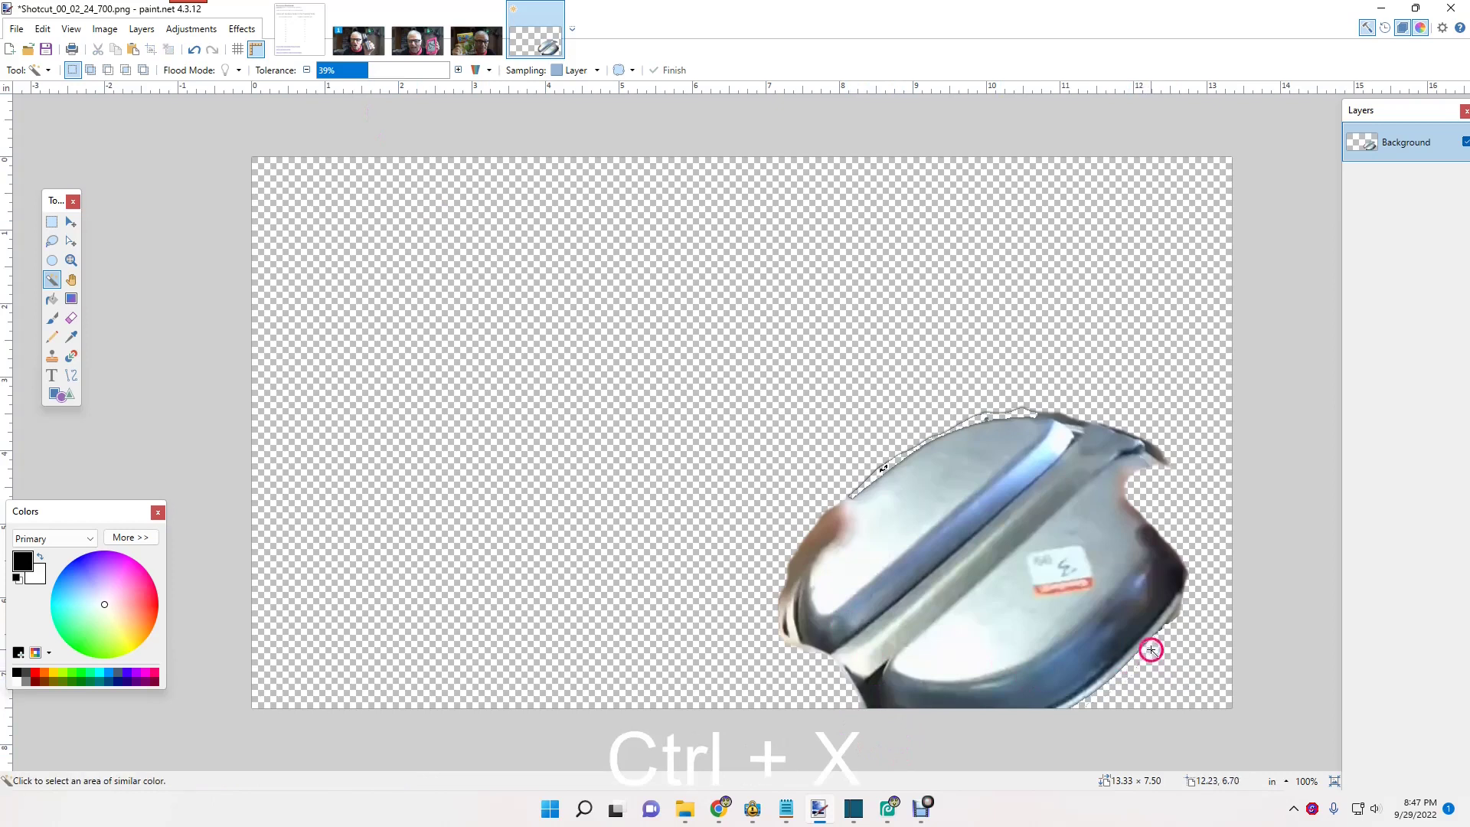
{"action": "left_click", "coordinate": [1176, 615]}
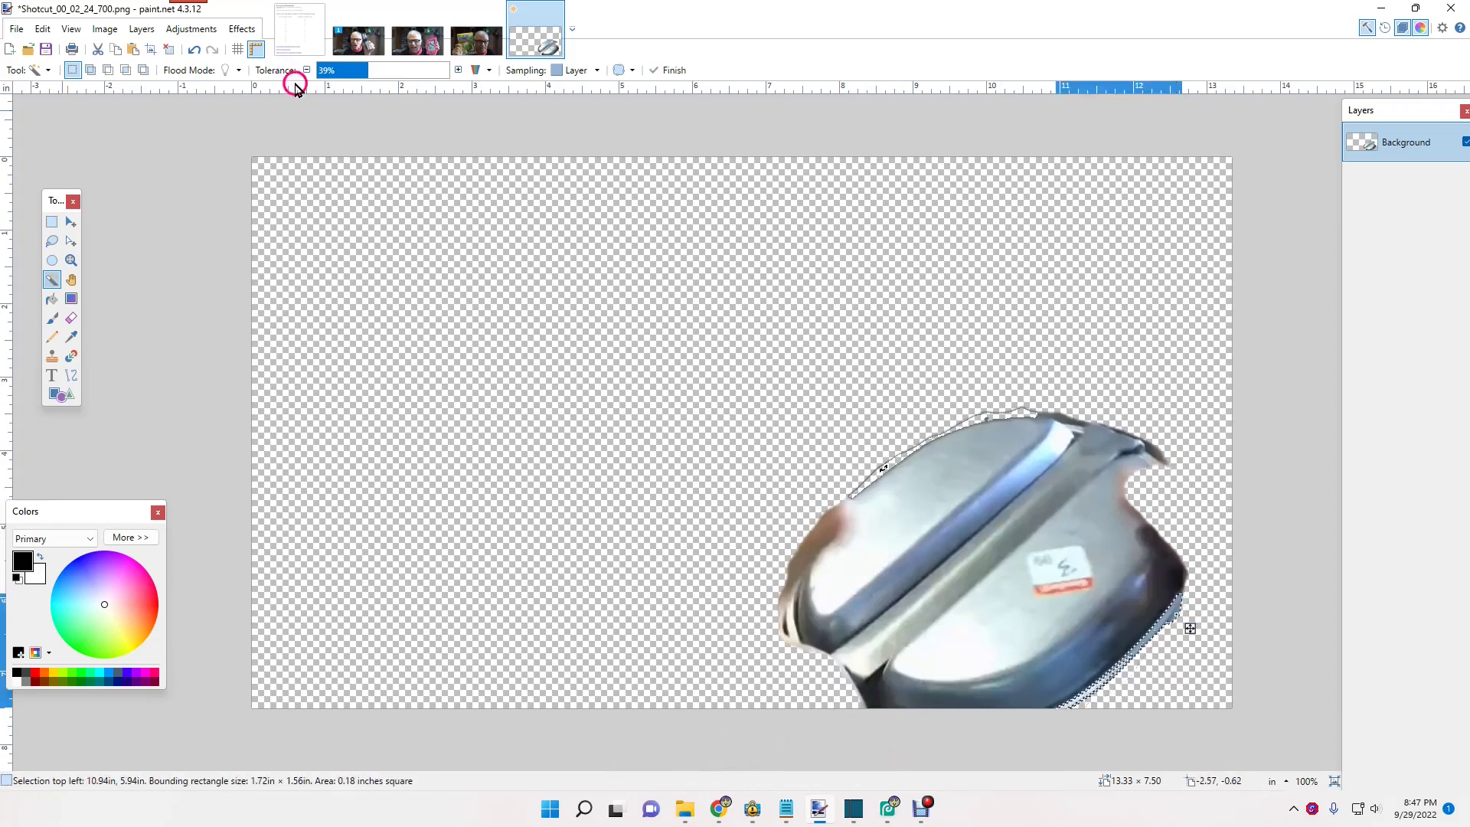
{"action": "left_click", "coordinate": [337, 70]}
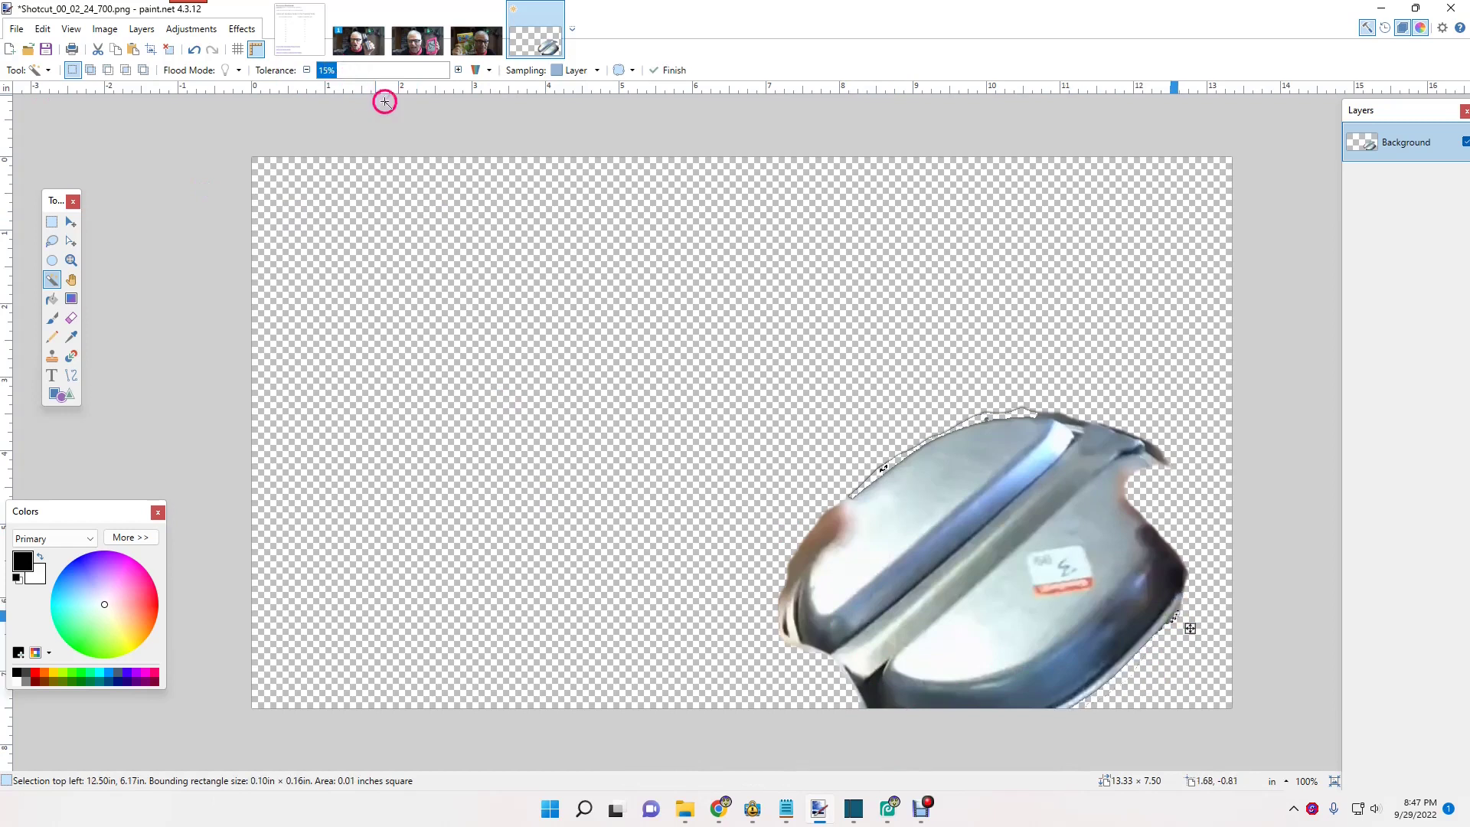
{"action": "key", "text": "ctrl+x"}
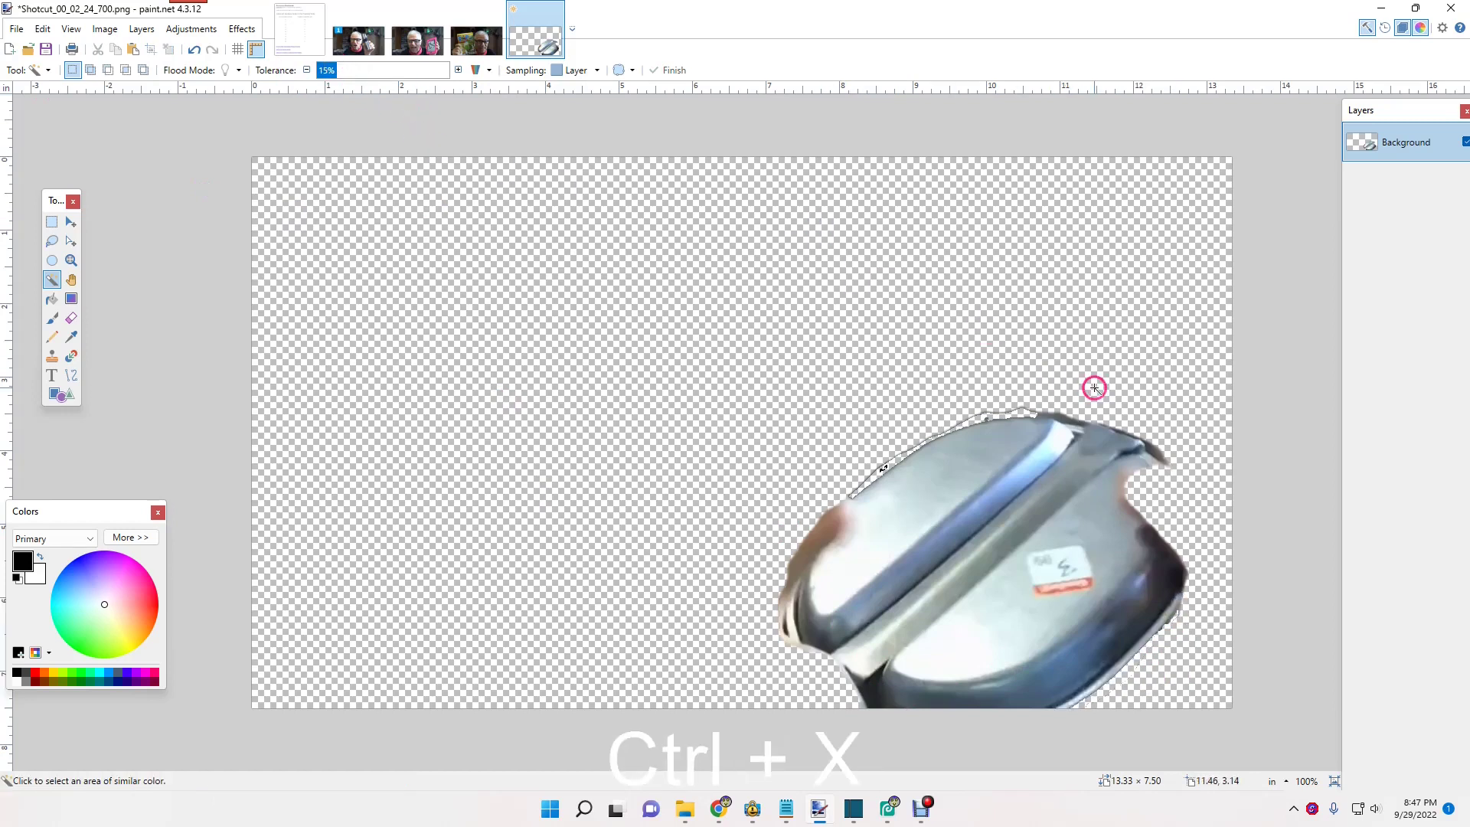
Step: Select the dark tip at the mess kit's upper-right corner with the Magic Wand at 31% tolerance and cut it away
{"action": "left_click", "coordinate": [1157, 451]}
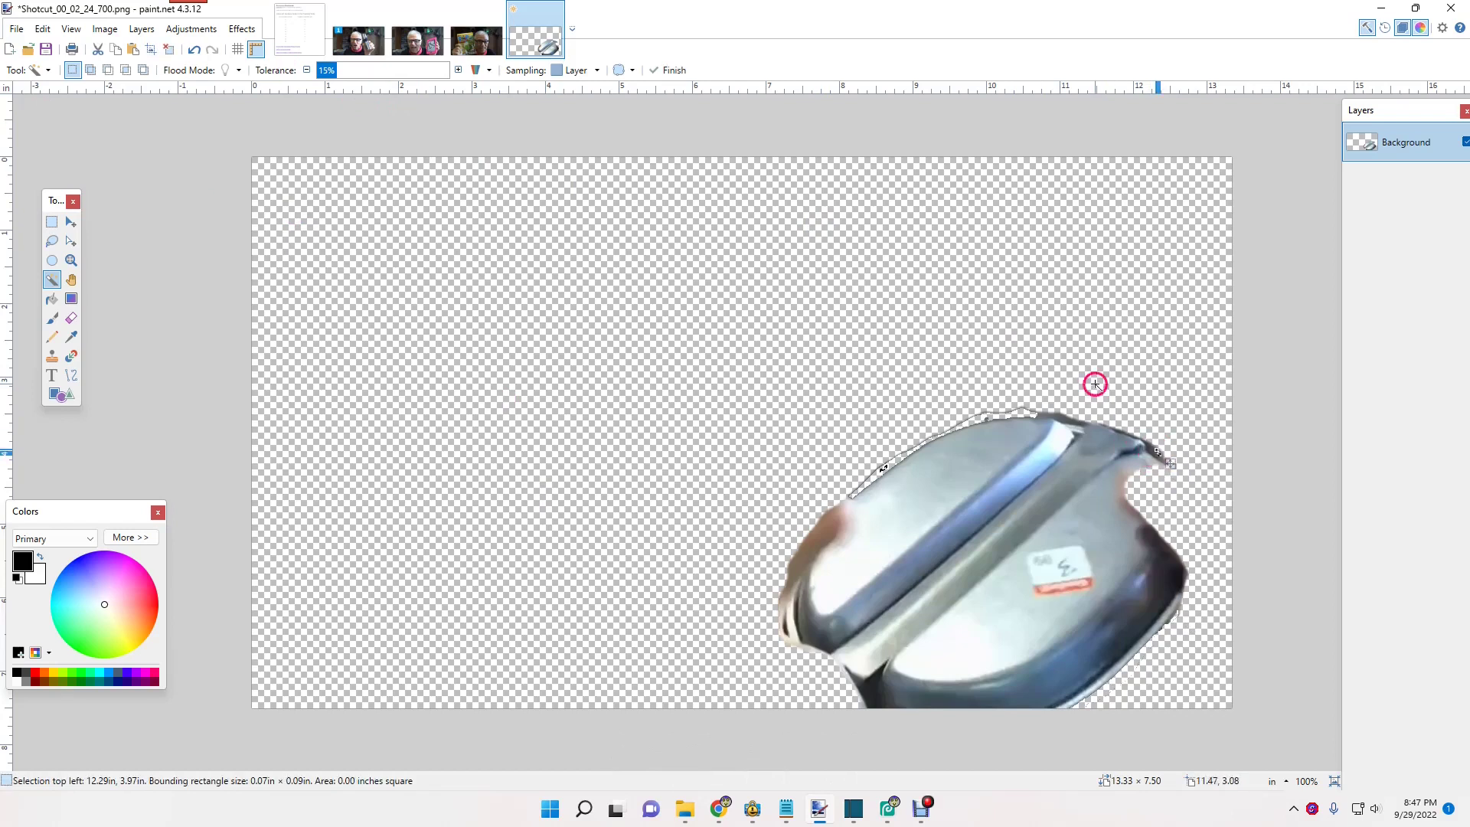
{"action": "left_click", "coordinate": [347, 72]}
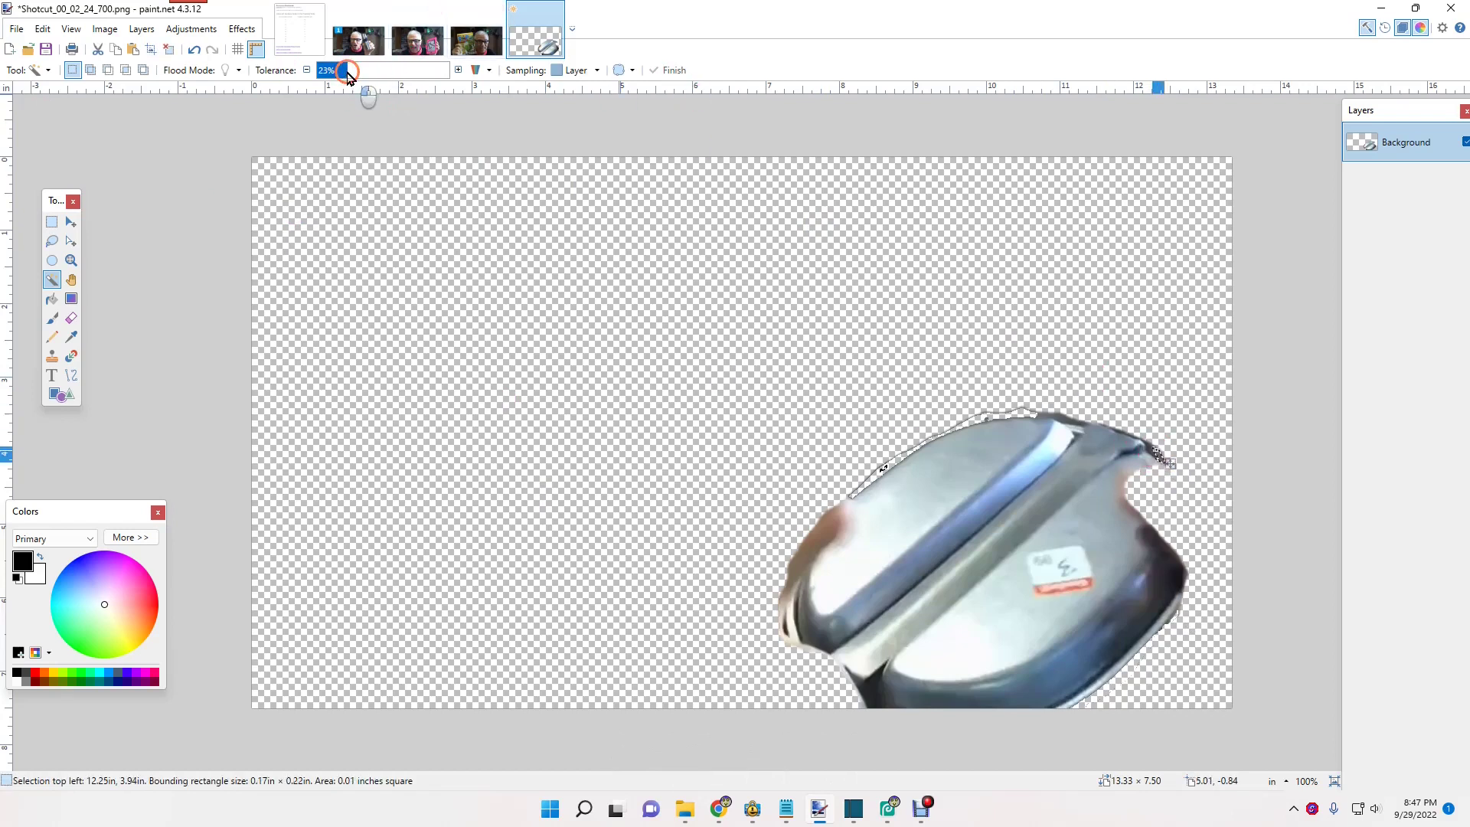
{"action": "left_click_drag", "start_coordinate": [347, 75], "coordinate": [358, 74]}
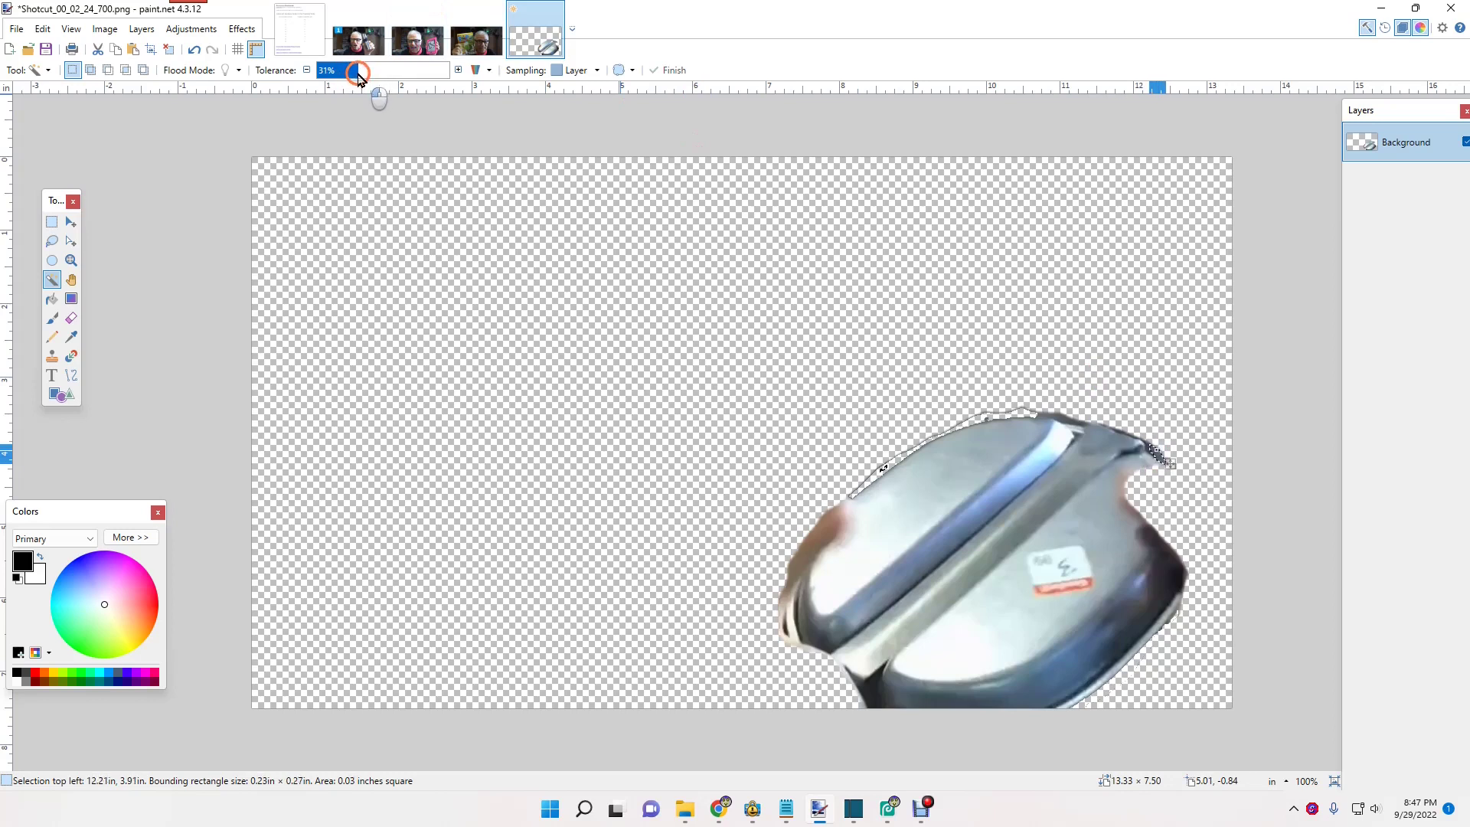
{"action": "key", "text": "ctrl+x"}
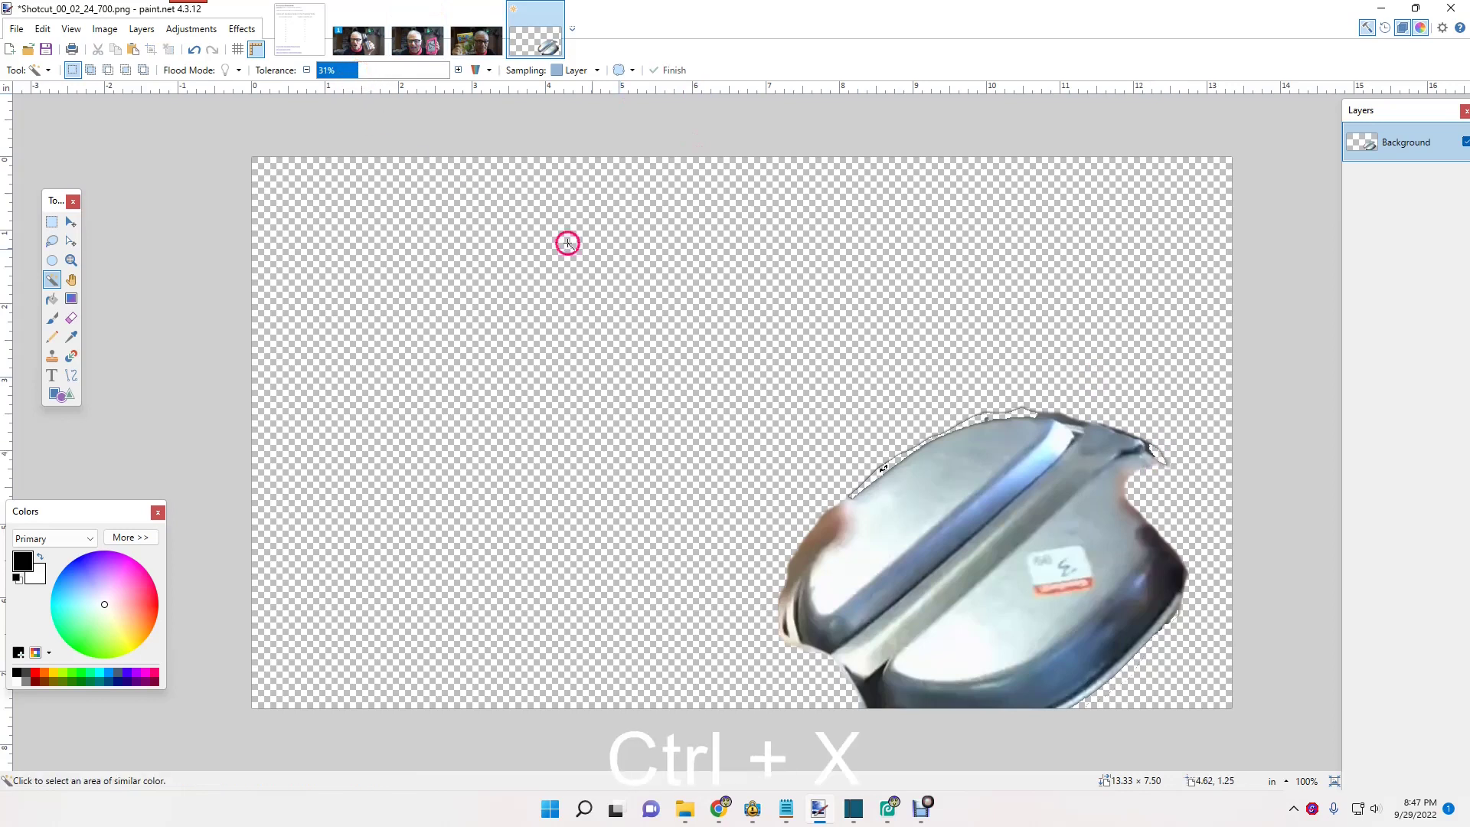
Step: Draw a rectangular selection about 6.6 × 5 inches around the whole mess kit and copy it
{"action": "left_click", "coordinate": [52, 223]}
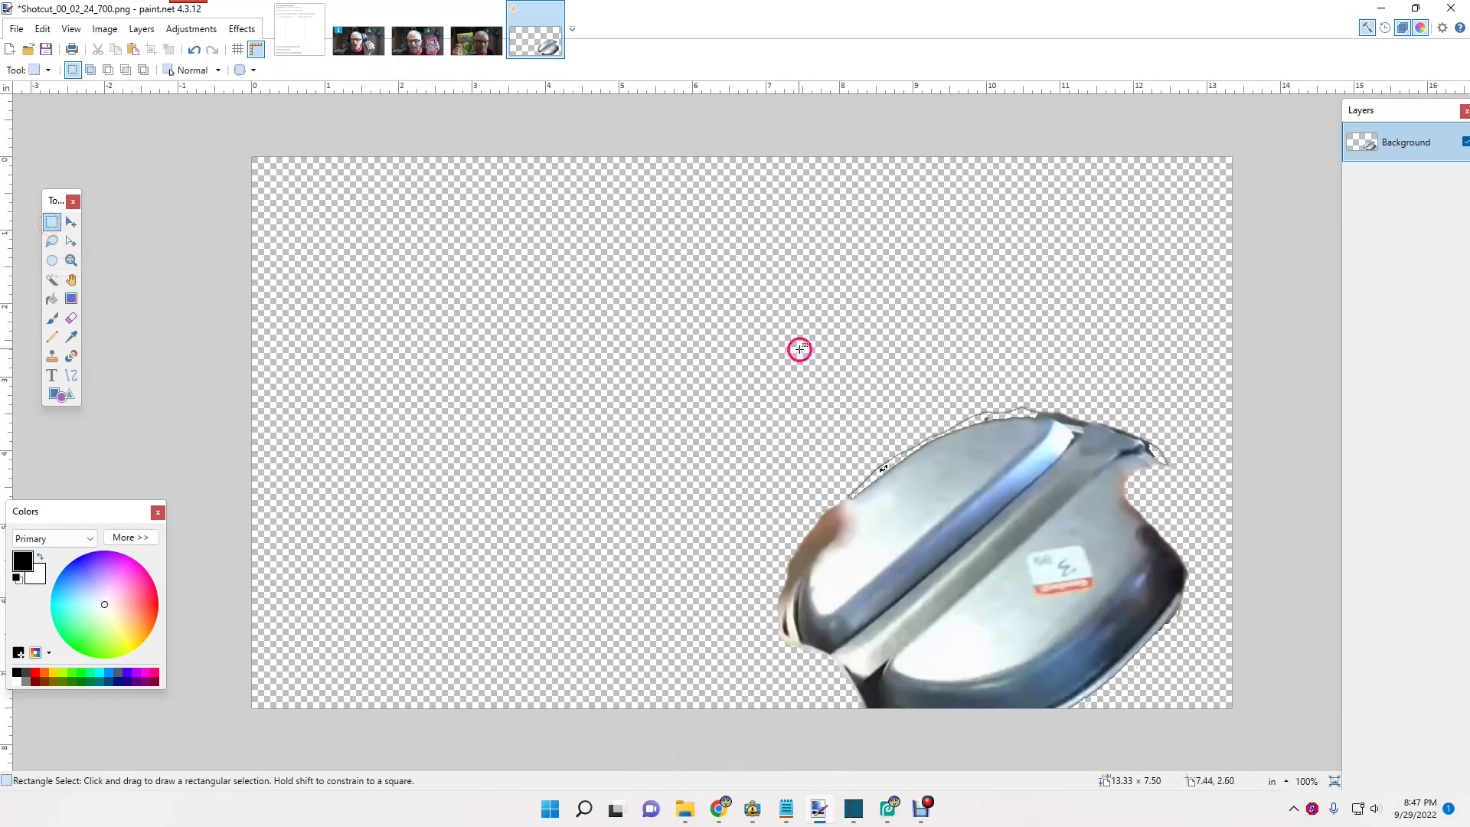
{"action": "left_click_drag", "start_coordinate": [747, 341], "coordinate": [1225, 696]}
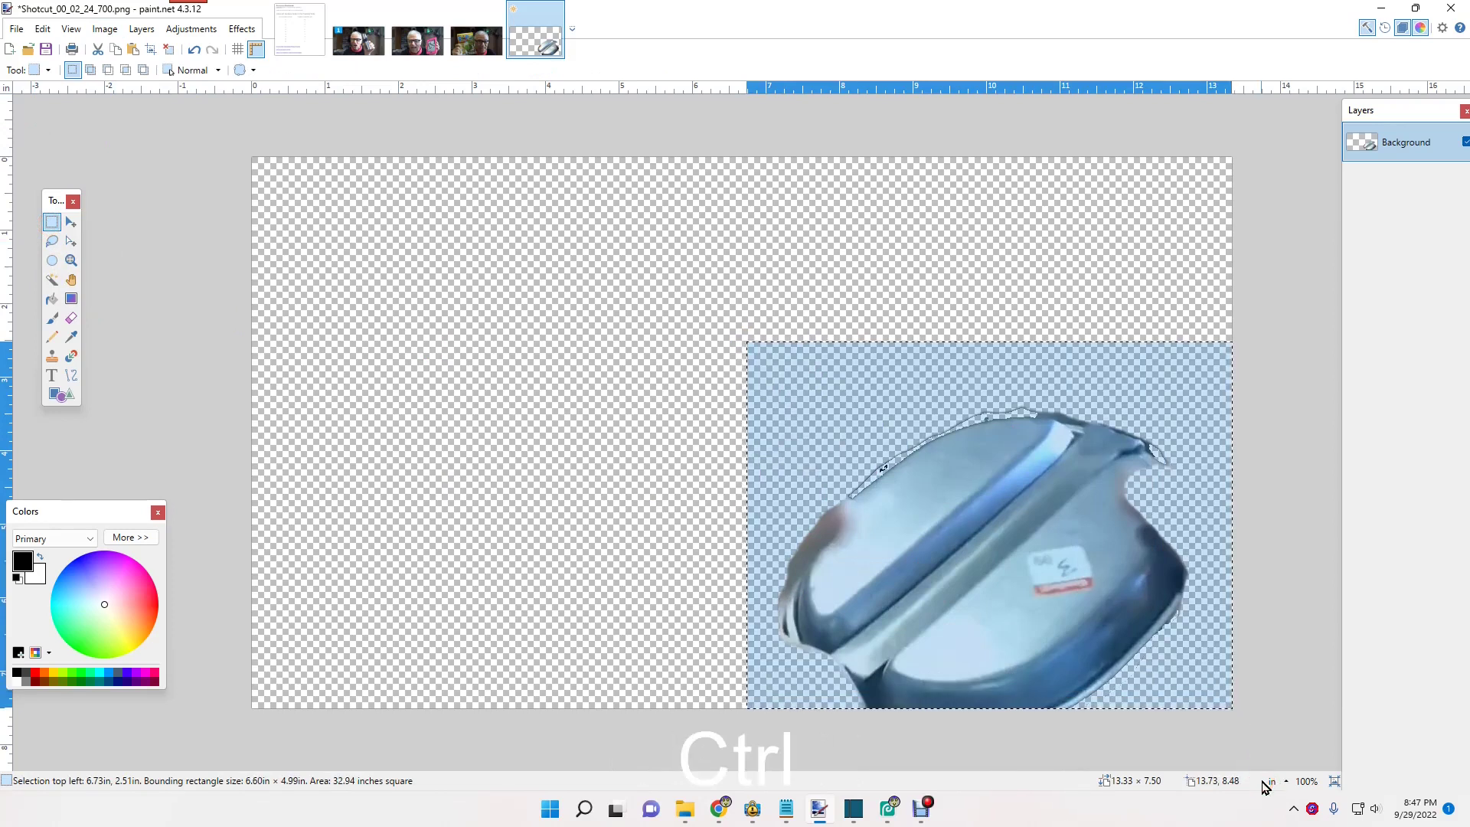
{"action": "key", "text": "ctrl+c"}
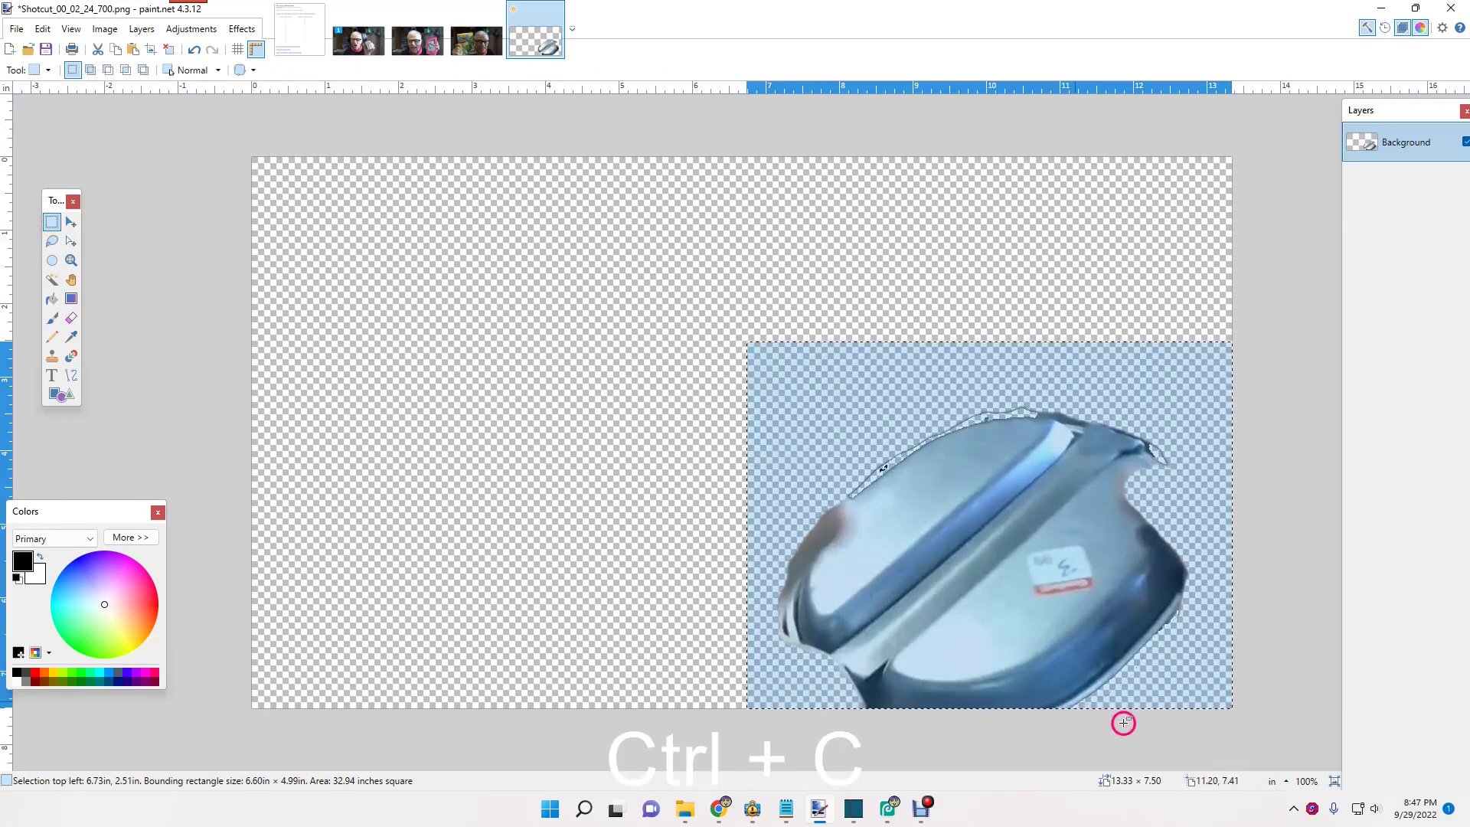
{"action": "left_click", "coordinate": [182, 13]}
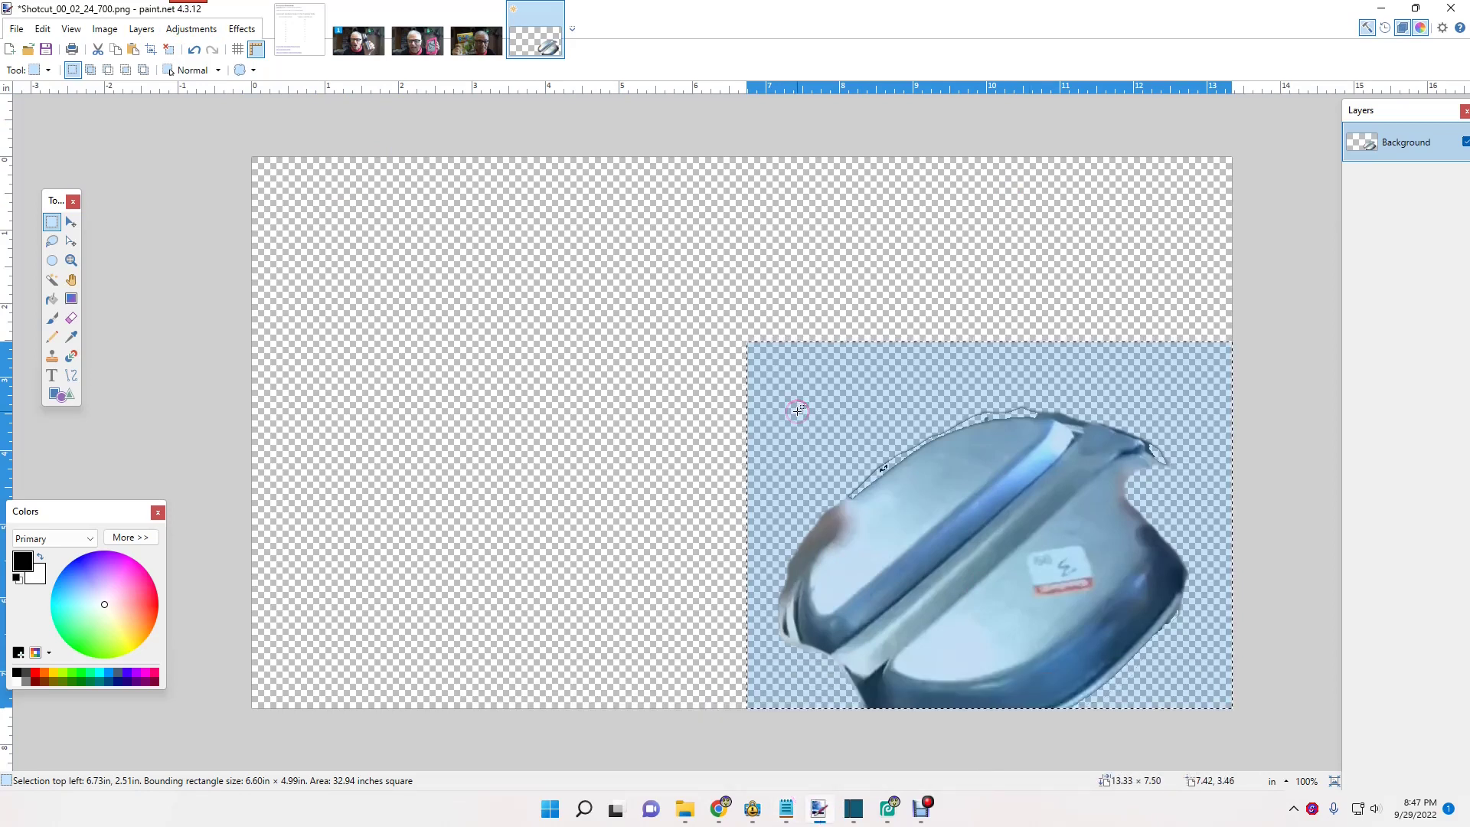
{"action": "key", "text": "ctrl+i"}
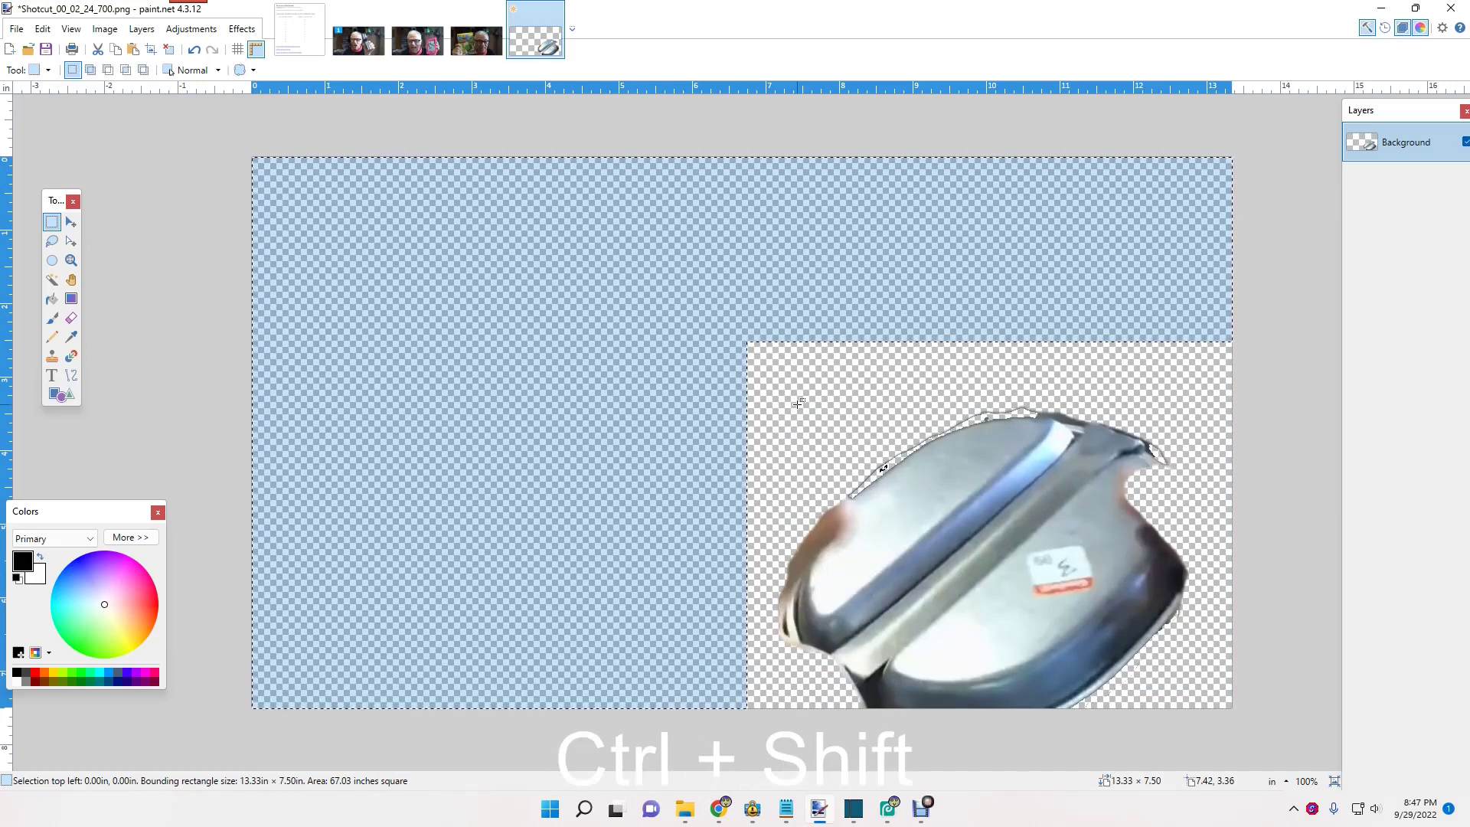
{"action": "key", "text": "ctrl+shift+i"}
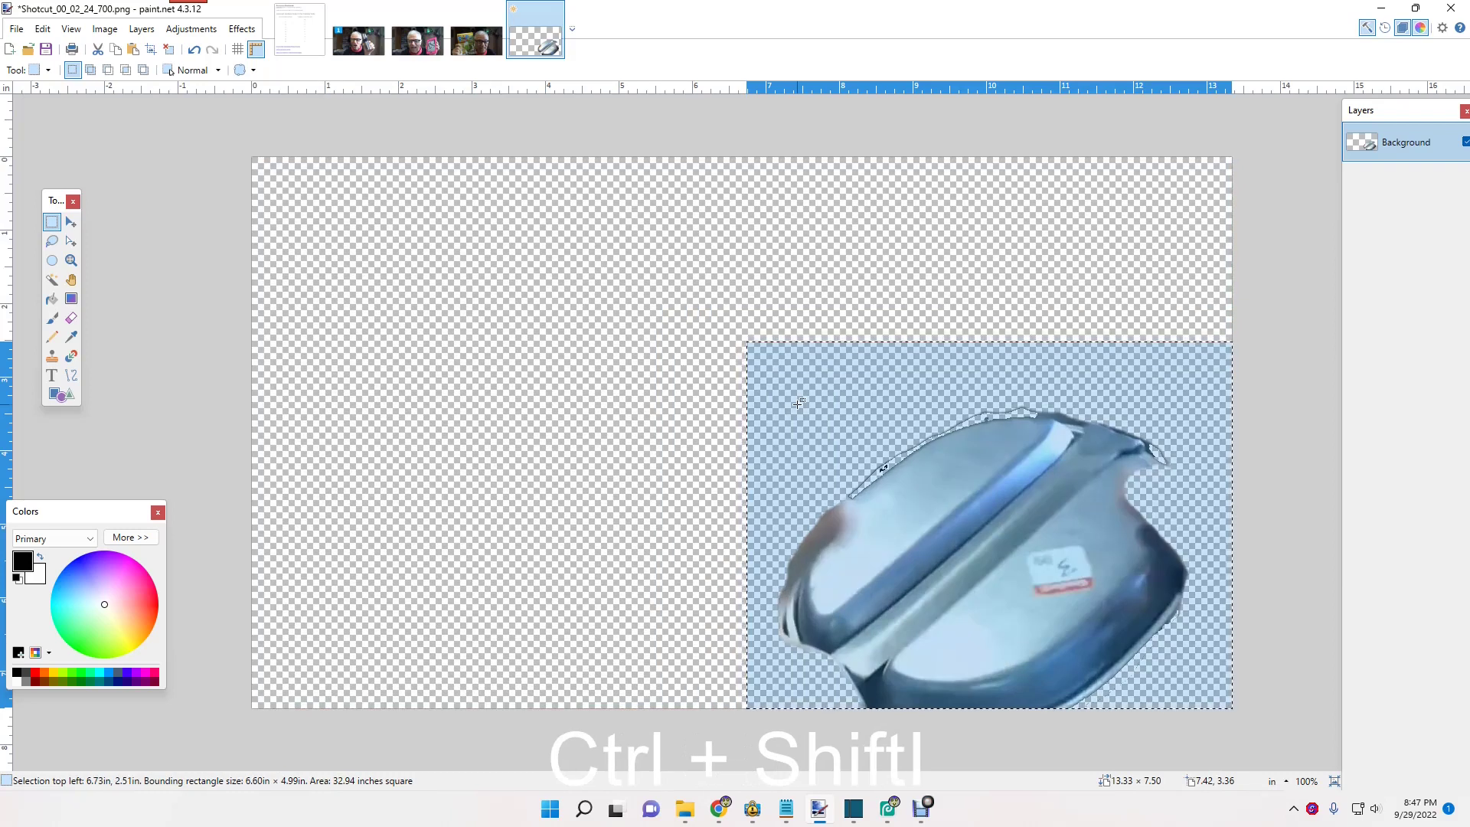
{"action": "key", "text": "shift+i"}
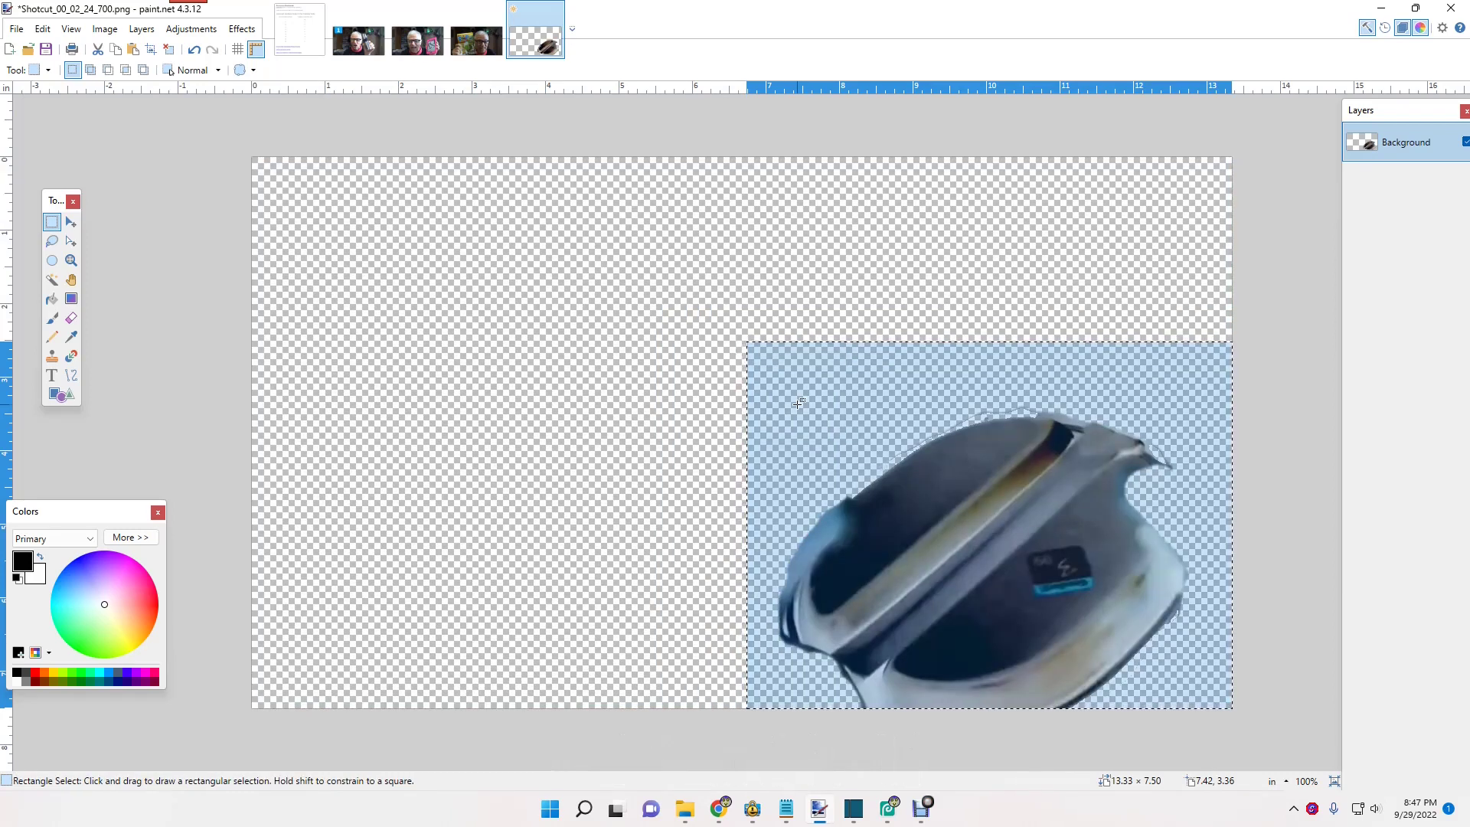
{"action": "key", "text": "ctrl+shift+i"}
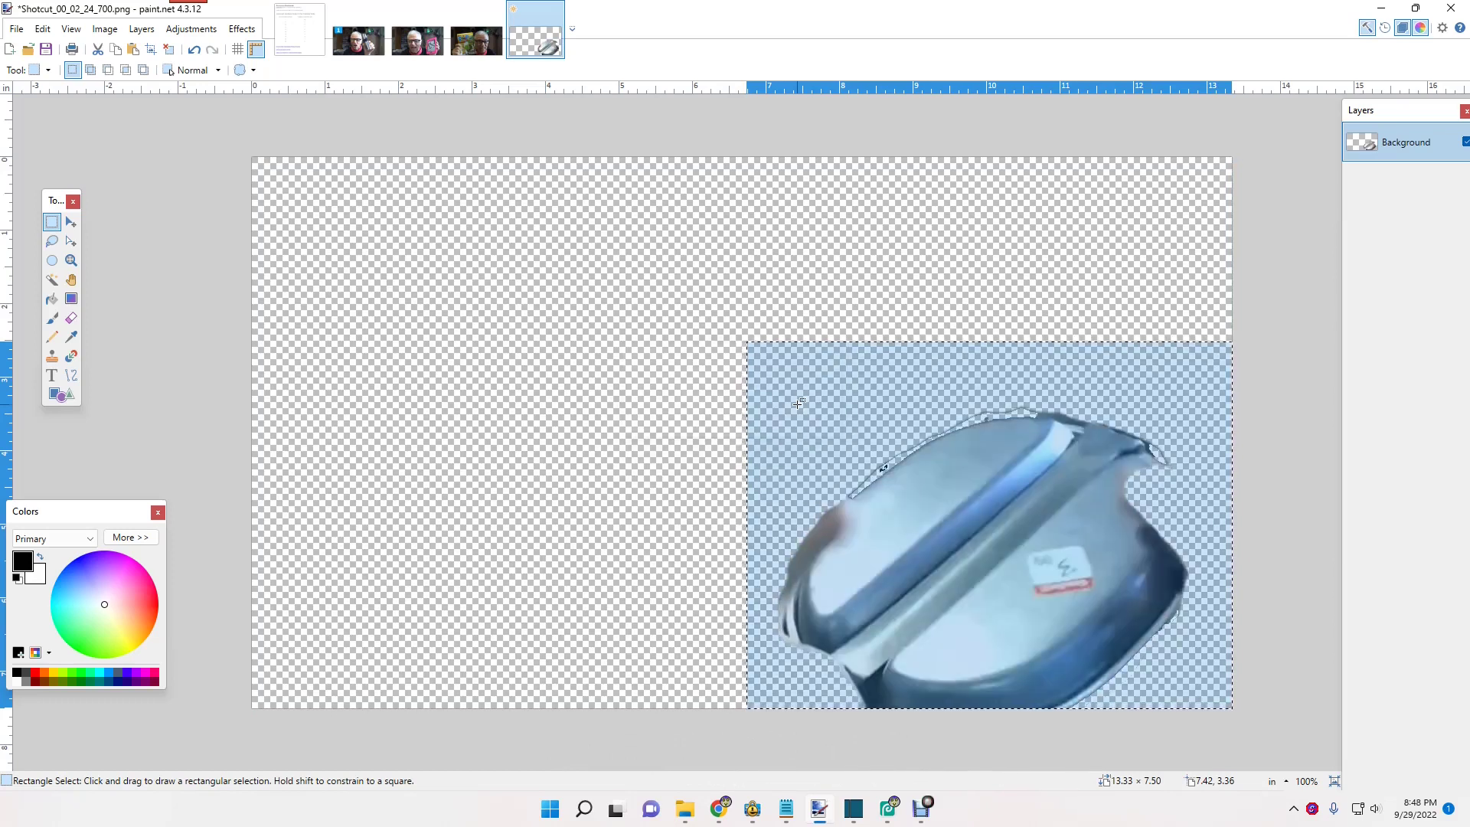
{"action": "left_click", "coordinate": [639, 320]}
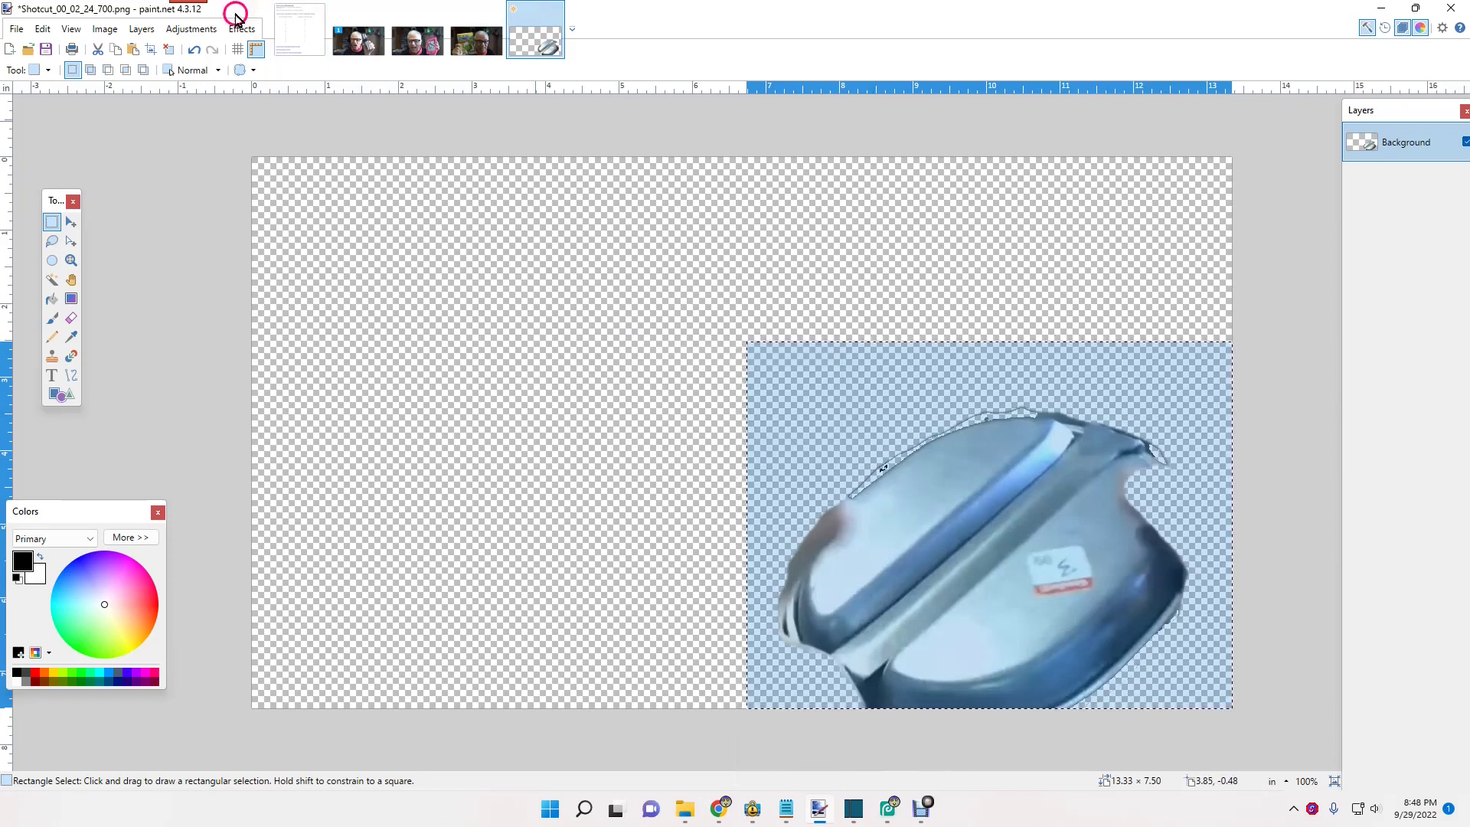
Step: Crop the mess kit image to the rectangular selection
{"action": "left_click", "coordinate": [105, 29]}
{"action": "left_click", "coordinate": [114, 50]}
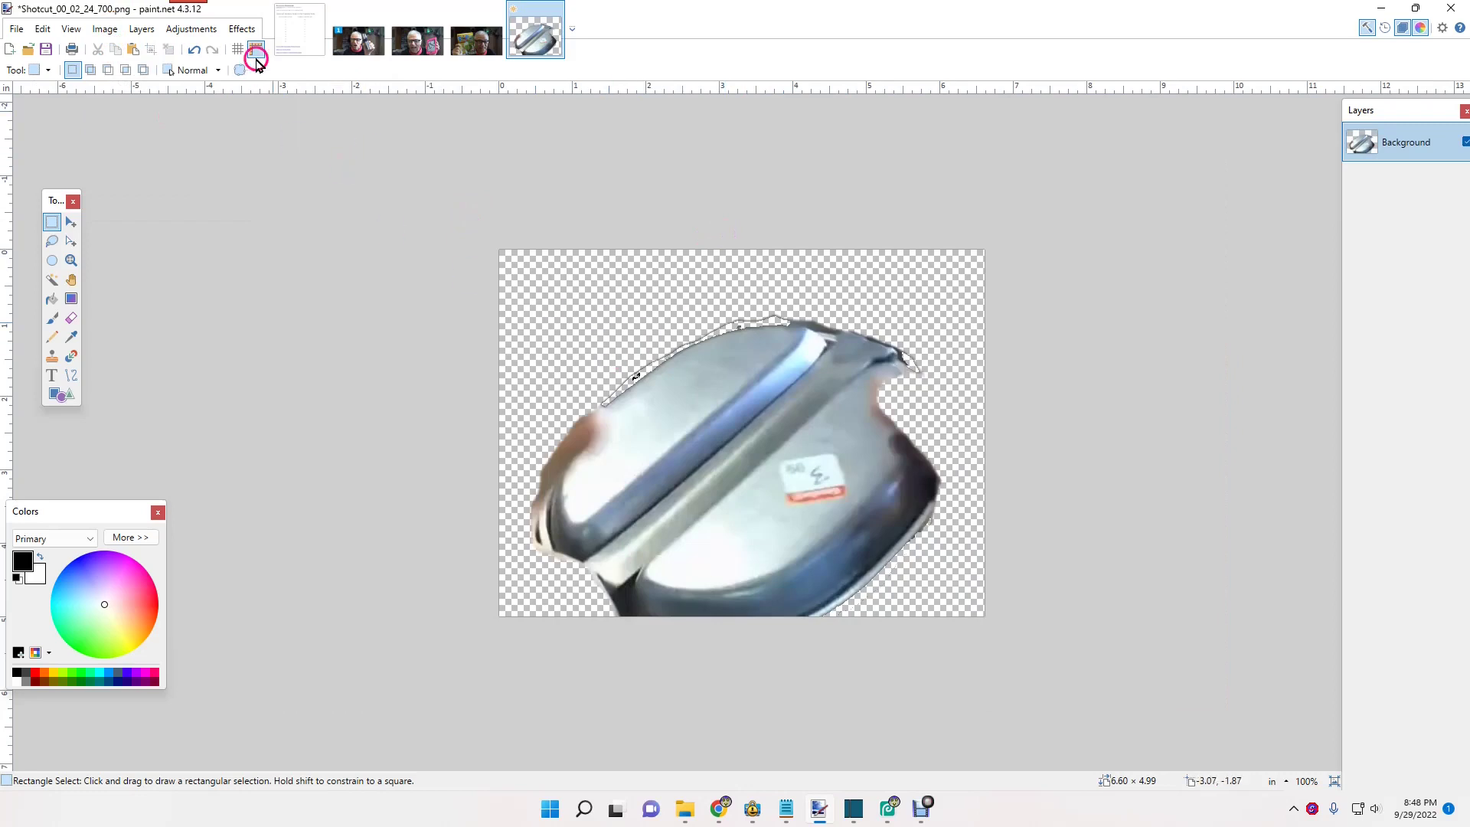
Step: In the Playpad and pen image, lasso an area about 5.7 × 6.5 inches around the activity pad and delete everything outside it
{"action": "left_click", "coordinate": [476, 42]}
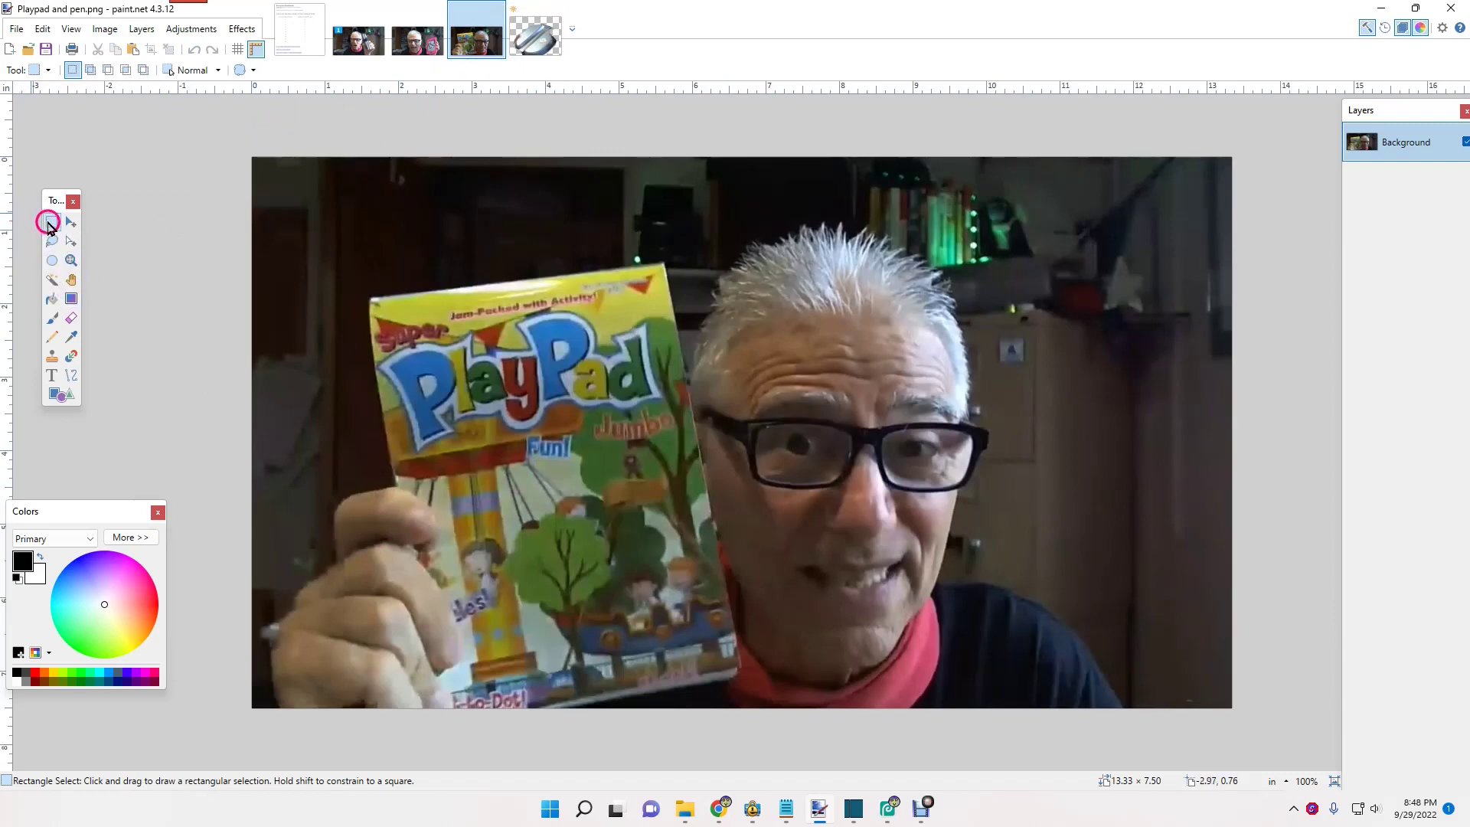
{"action": "left_click", "coordinate": [51, 242]}
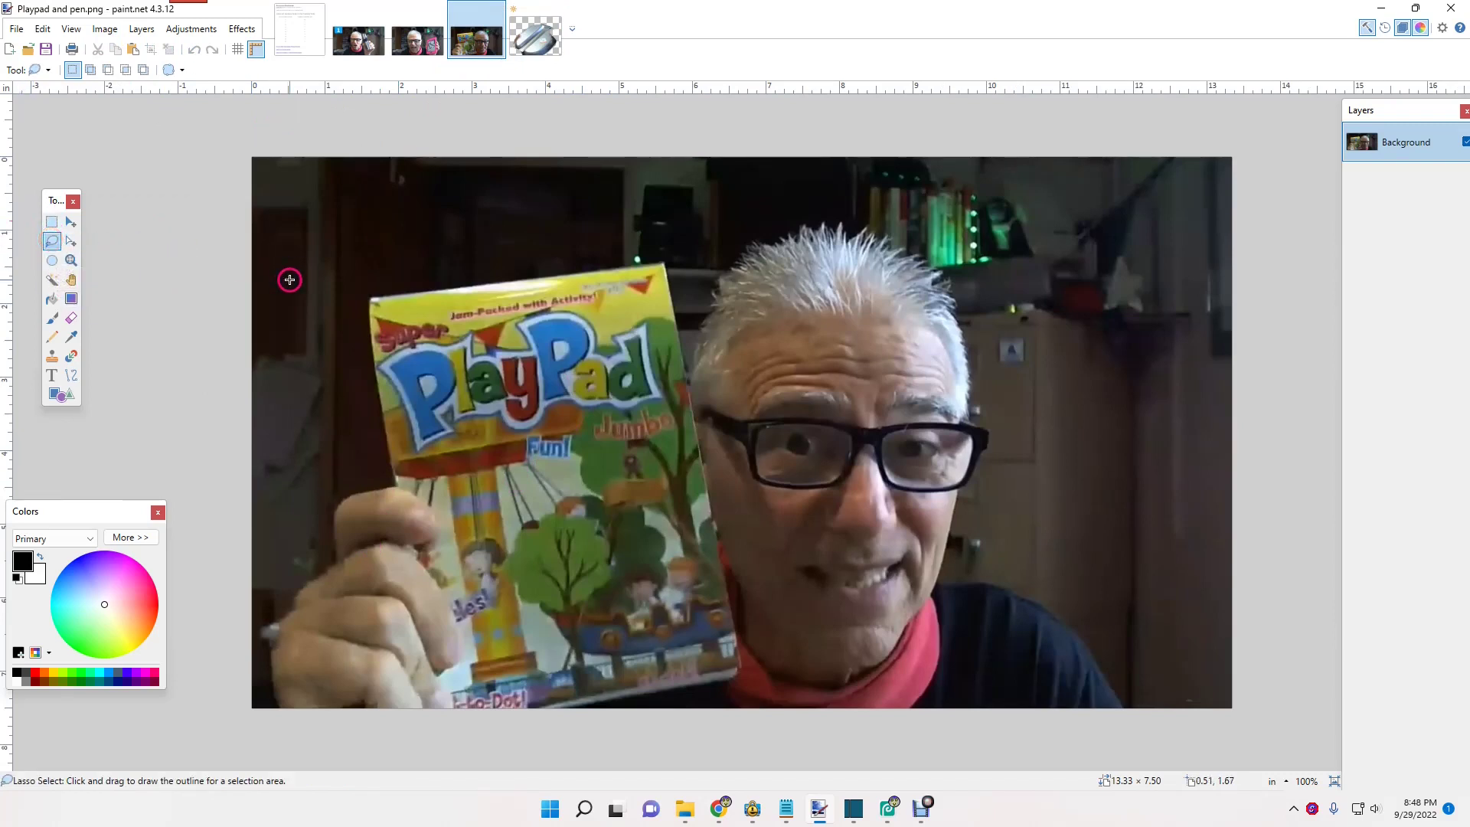
{"action": "mouse_move", "coordinate": [359, 296]}
{"action": "left_mouse_down"}
{"action": "mouse_move", "coordinate": [485, 255]}
{"action": "mouse_move", "coordinate": [666, 236]}
{"action": "mouse_move", "coordinate": [740, 311]}
{"action": "mouse_move", "coordinate": [775, 585]}
{"action": "mouse_move", "coordinate": [768, 699]}
{"action": "mouse_move", "coordinate": [492, 821]}
{"action": "mouse_move", "coordinate": [382, 824]}
{"action": "mouse_move", "coordinate": [457, 821]}
{"action": "left_mouse_up"}
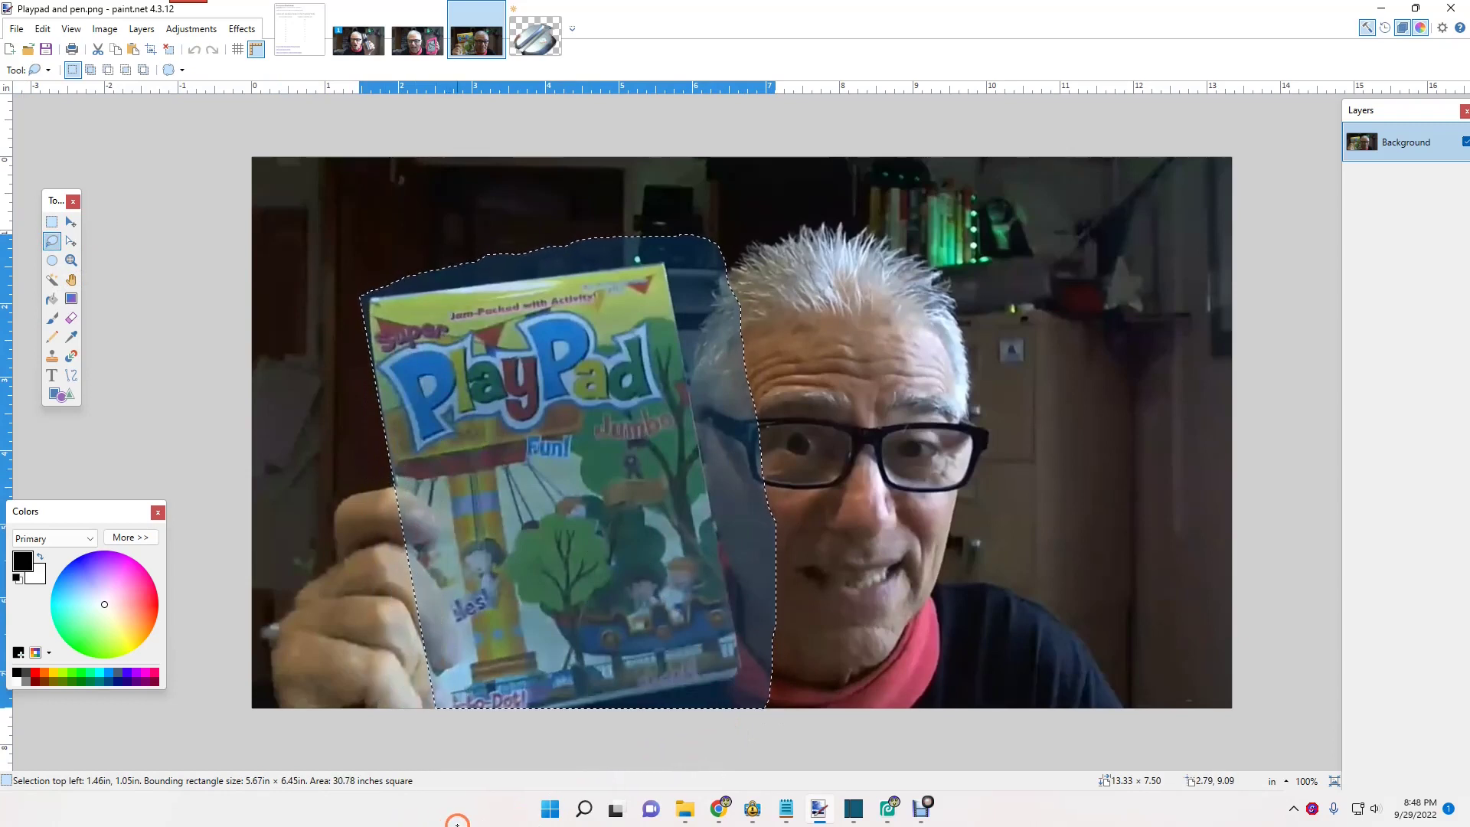
{"action": "key", "text": "ctrl"}
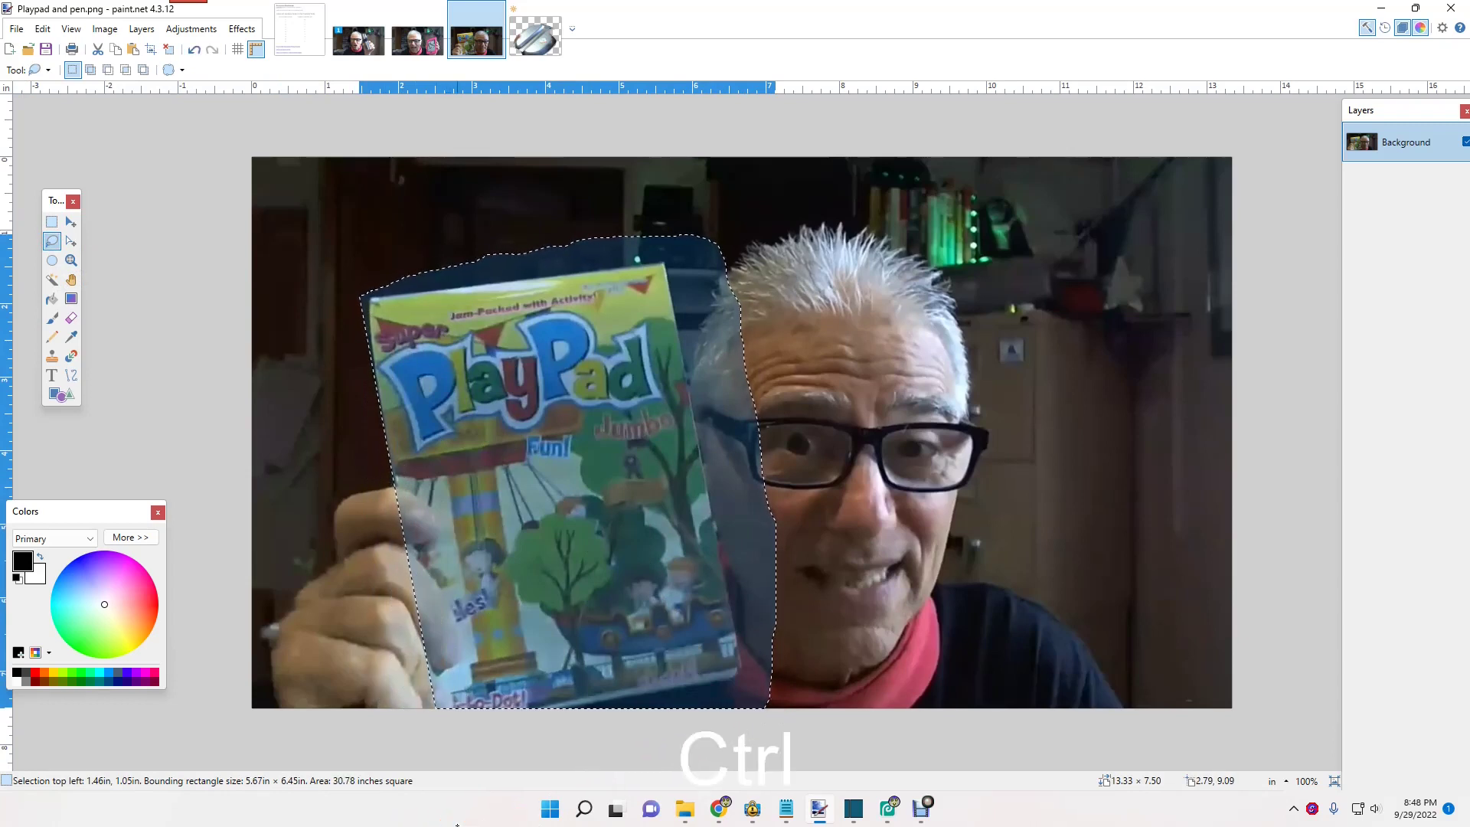
{"action": "left_click", "coordinate": [454, 821]}
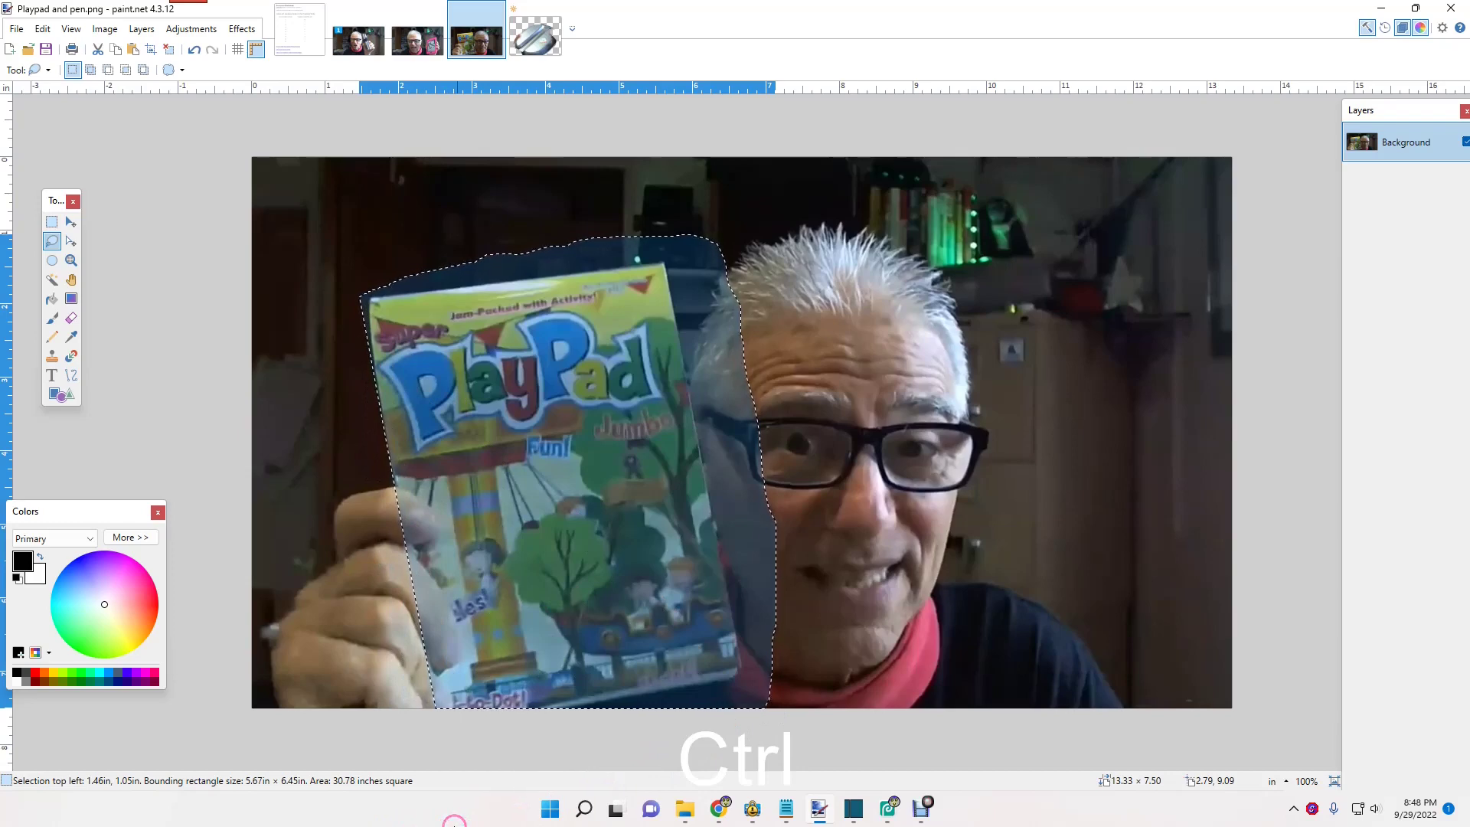
{"action": "key", "text": "ctrl+i"}
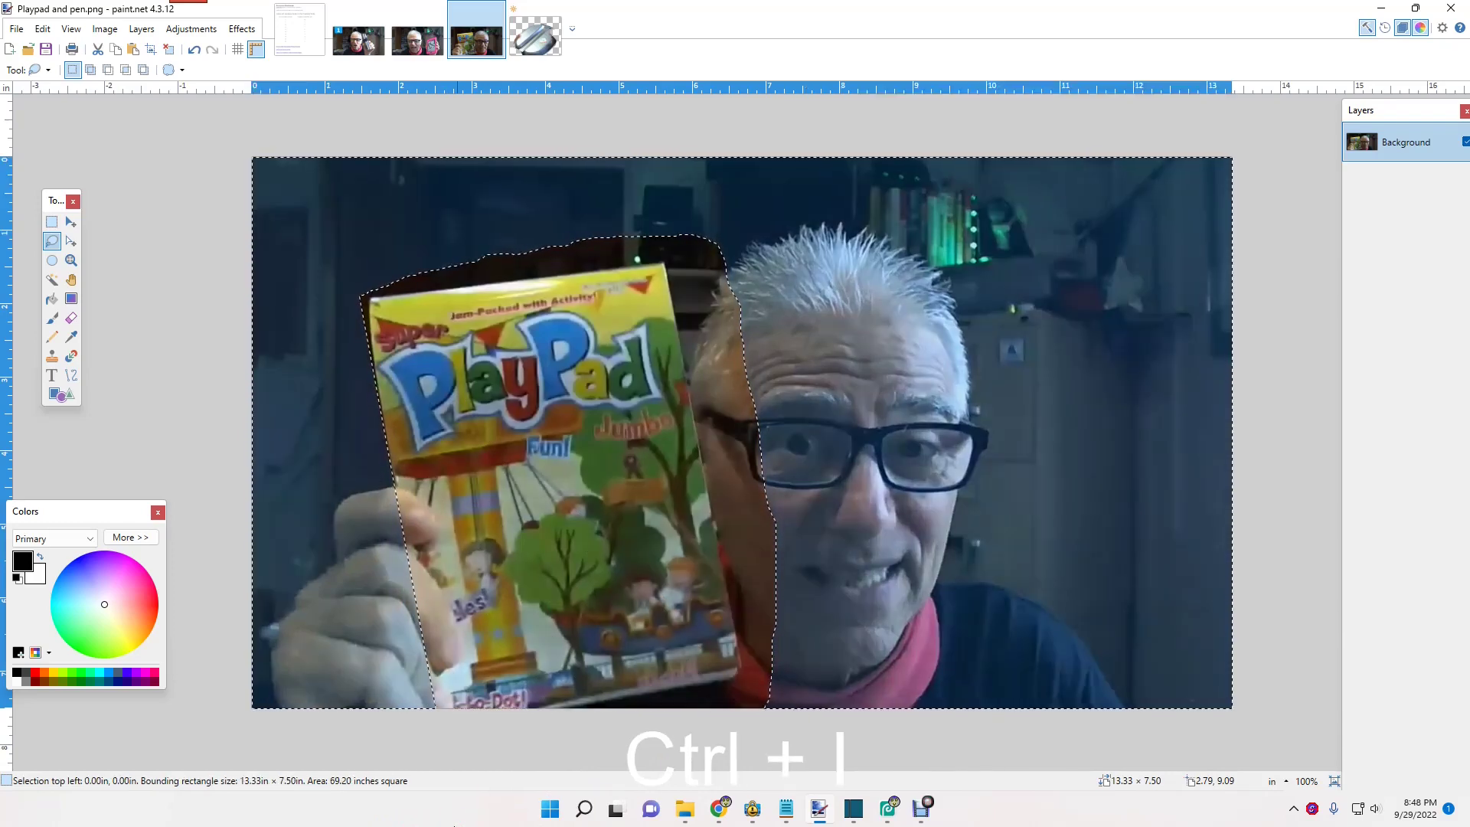
{"action": "key", "text": "Delete"}
{"action": "left_click", "coordinate": [519, 778]}
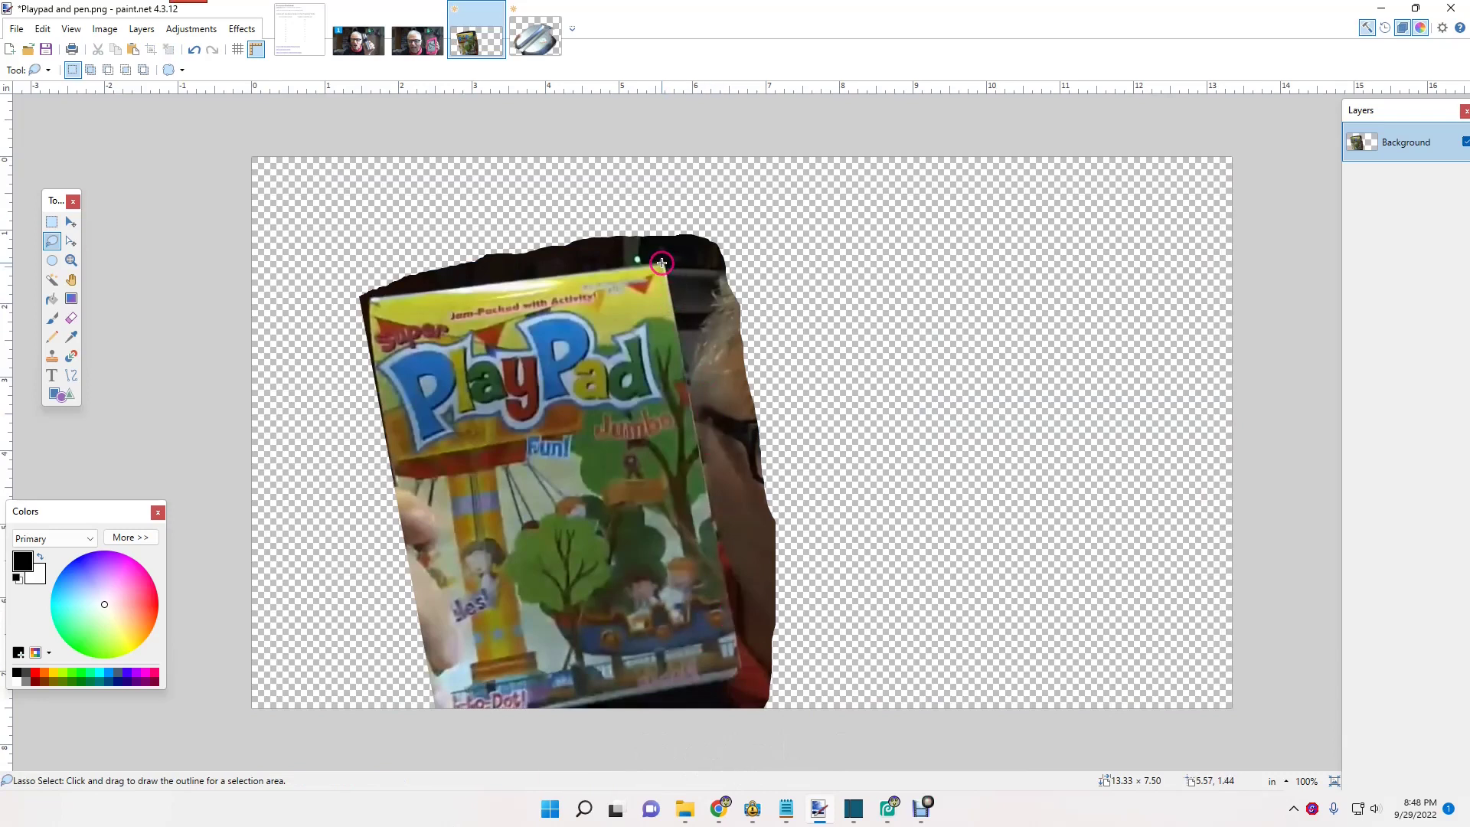
Step: Cut away the leftover background along the activity pad's right and bottom edges with the Lasso Select tool
{"action": "mouse_move", "coordinate": [662, 263]}
{"action": "left_mouse_down"}
{"action": "mouse_move", "coordinate": [1014, 277]}
{"action": "mouse_move", "coordinate": [1065, 503]}
{"action": "mouse_move", "coordinate": [1079, 661]}
{"action": "mouse_move", "coordinate": [1021, 790]}
{"action": "mouse_move", "coordinate": [771, 822]}
{"action": "left_mouse_up"}
{"action": "key", "text": "ctrl"}
{"action": "key", "text": "ctrl+x"}
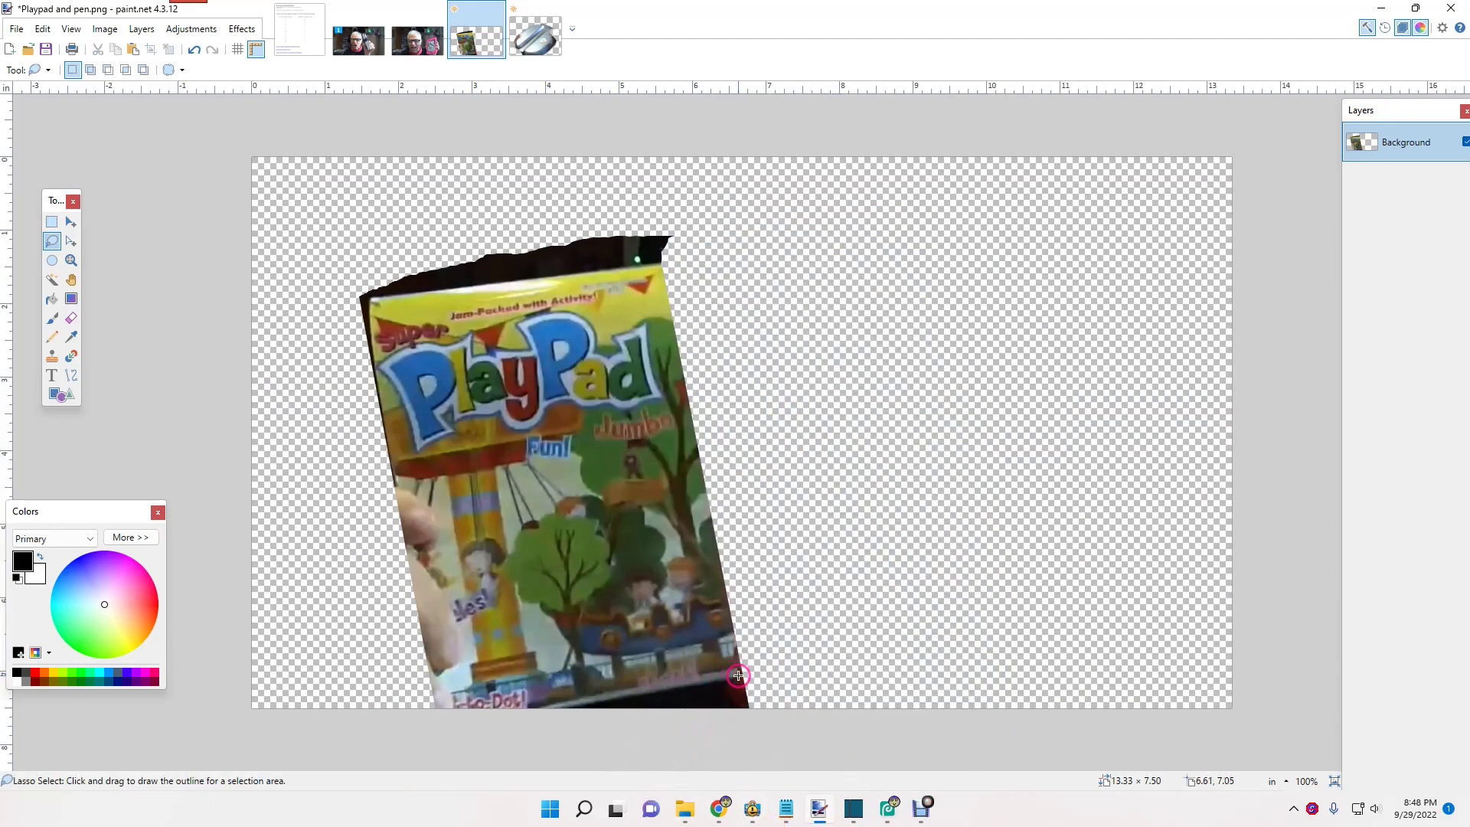
{"action": "mouse_move", "coordinate": [738, 676]}
{"action": "left_mouse_down"}
{"action": "mouse_move", "coordinate": [794, 768]}
{"action": "mouse_move", "coordinate": [655, 800]}
{"action": "mouse_move", "coordinate": [282, 793]}
{"action": "mouse_move", "coordinate": [282, 767]}
{"action": "left_mouse_up"}
{"action": "key", "text": "ctrl"}
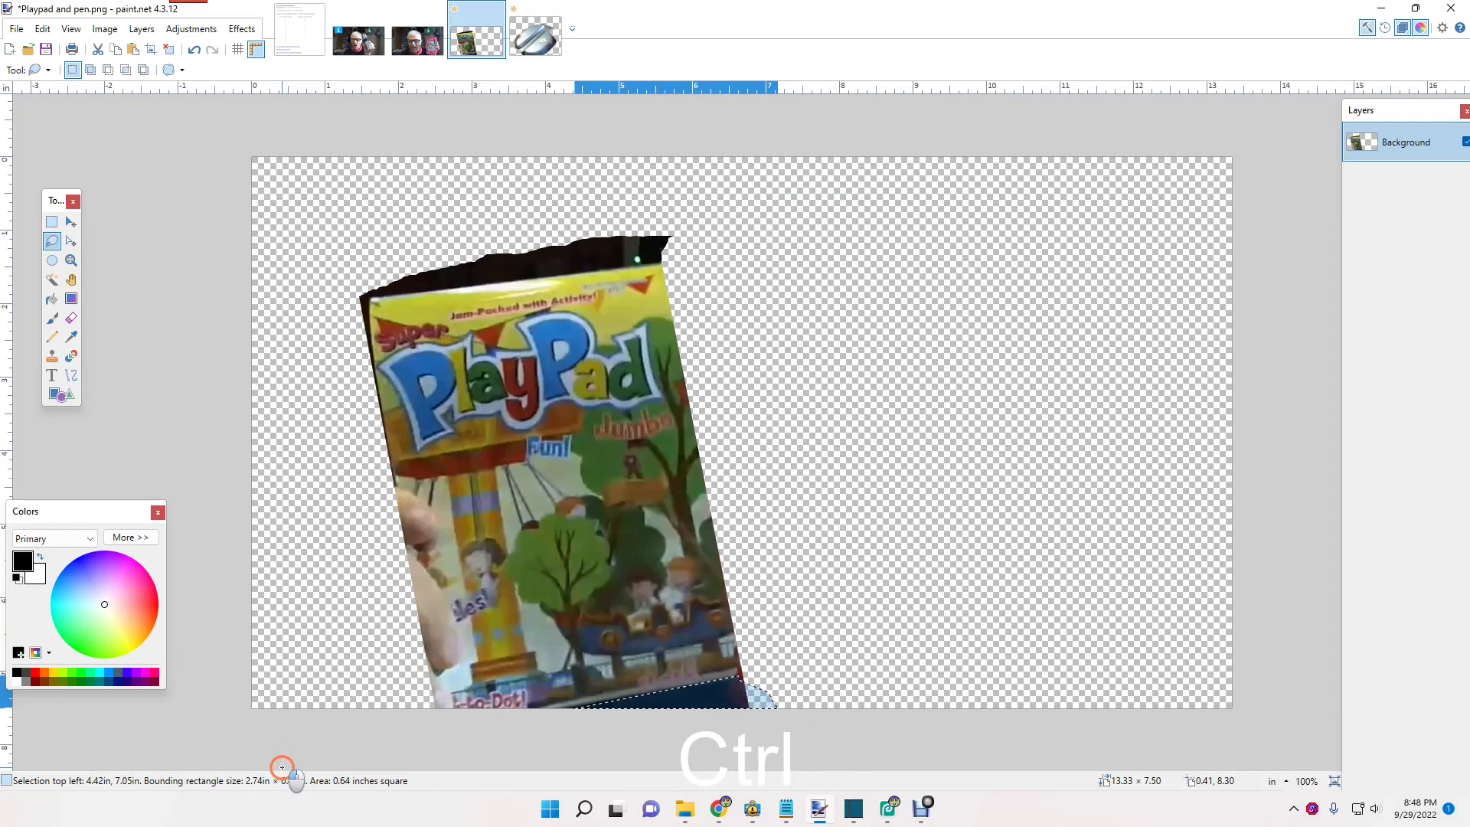
{"action": "key", "text": "ctrl+x"}
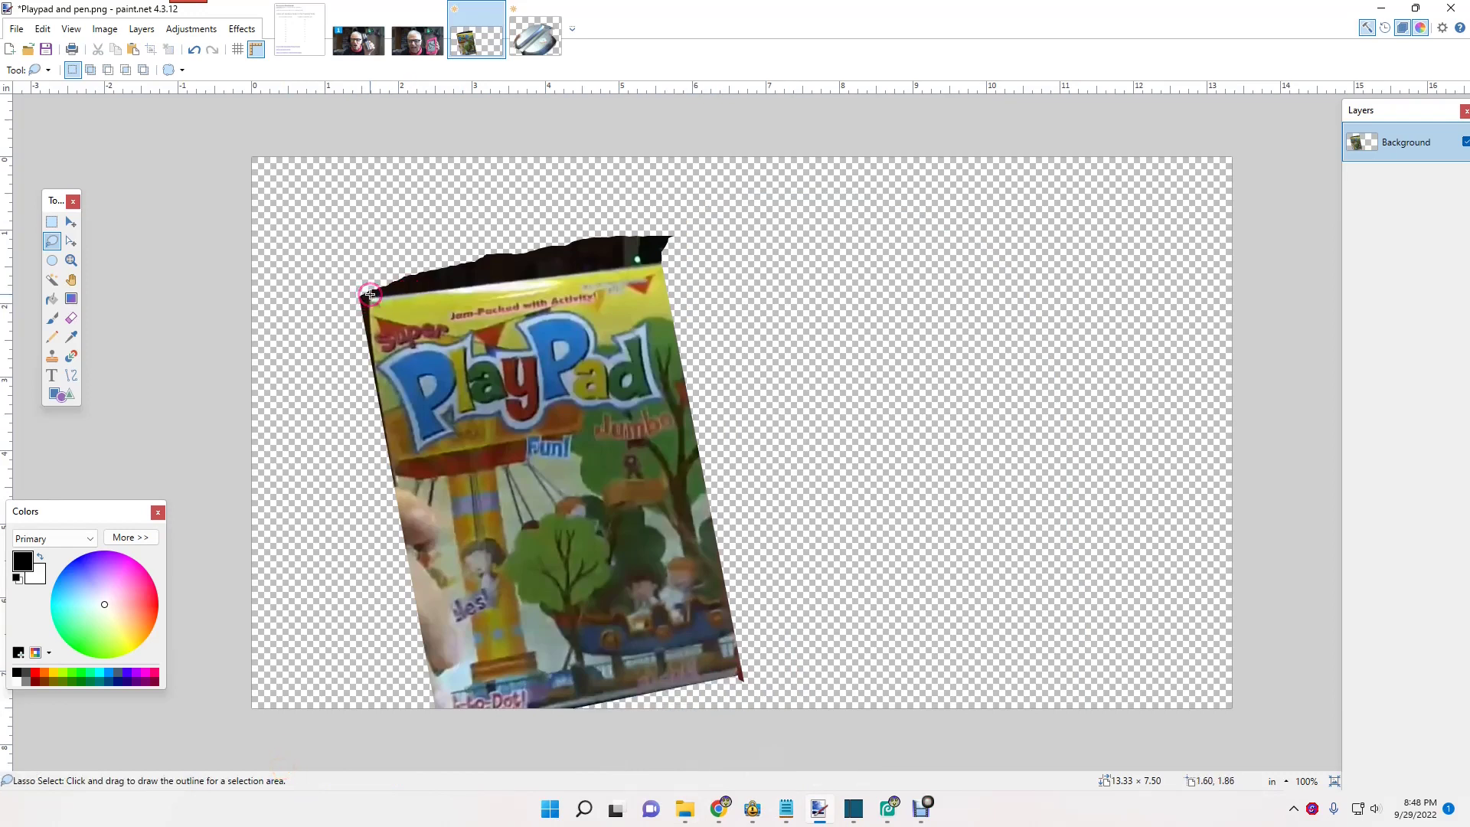
Step: Lasso and cut away the dark background above the activity pad and the sliver at its upper-left corner
{"action": "mouse_move", "coordinate": [370, 298]}
{"action": "left_mouse_down"}
{"action": "mouse_move", "coordinate": [355, 276]}
{"action": "mouse_move", "coordinate": [554, 154]}
{"action": "mouse_move", "coordinate": [768, 230]}
{"action": "mouse_move", "coordinate": [775, 246]}
{"action": "left_mouse_up"}
{"action": "key", "text": "ctrl+x"}
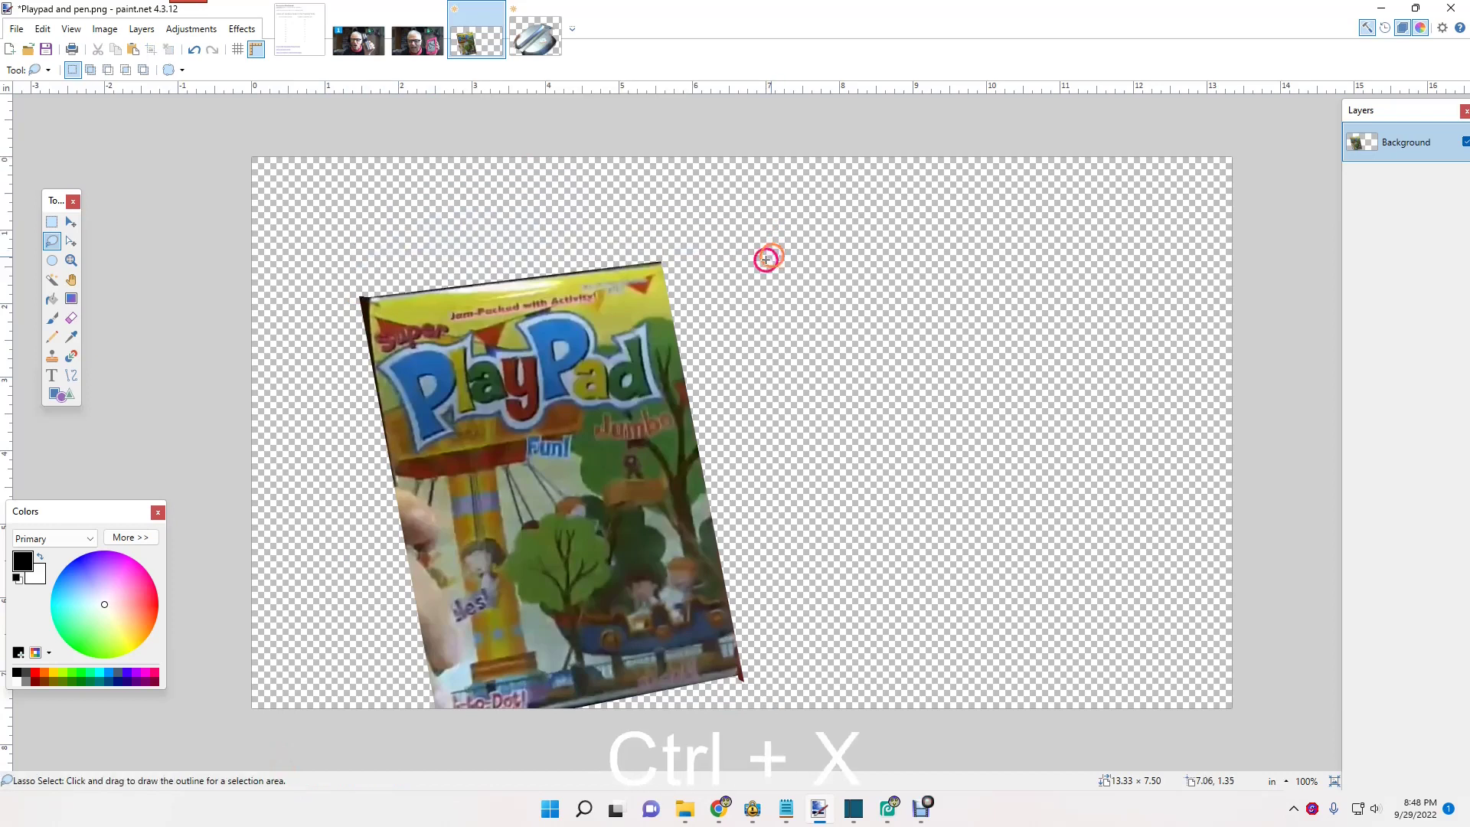
{"action": "mouse_move", "coordinate": [368, 297]}
{"action": "left_mouse_down"}
{"action": "mouse_move", "coordinate": [324, 300]}
{"action": "mouse_move", "coordinate": [369, 351]}
{"action": "left_mouse_up"}
{"action": "key", "text": "ctrl+x"}
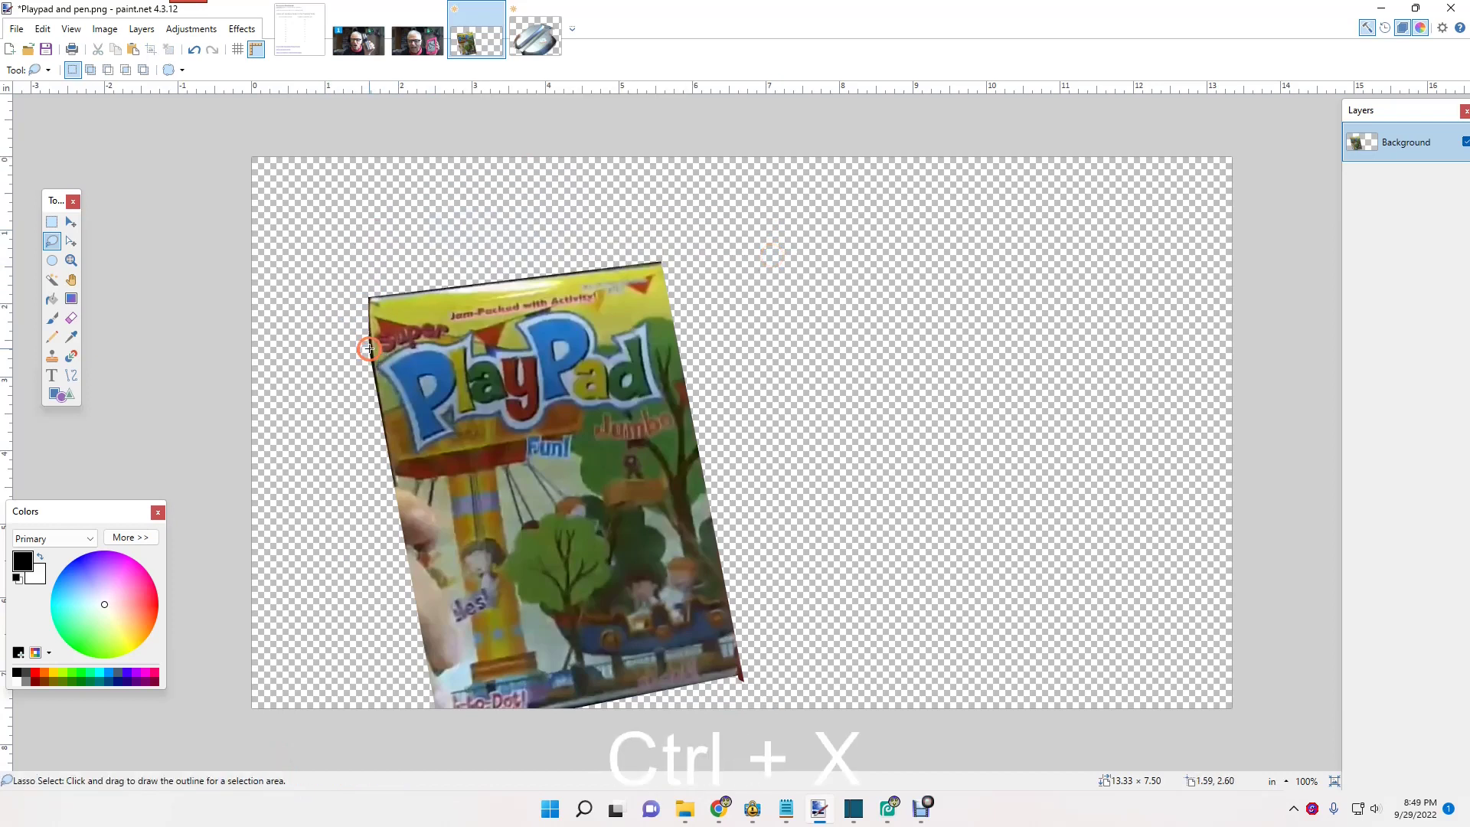
{"action": "left_click", "coordinate": [47, 220]}
{"action": "left_click_drag", "start_coordinate": [354, 268], "coordinate": [741, 546]}
{"action": "left_click_drag", "start_coordinate": [343, 255], "coordinate": [649, 377]}
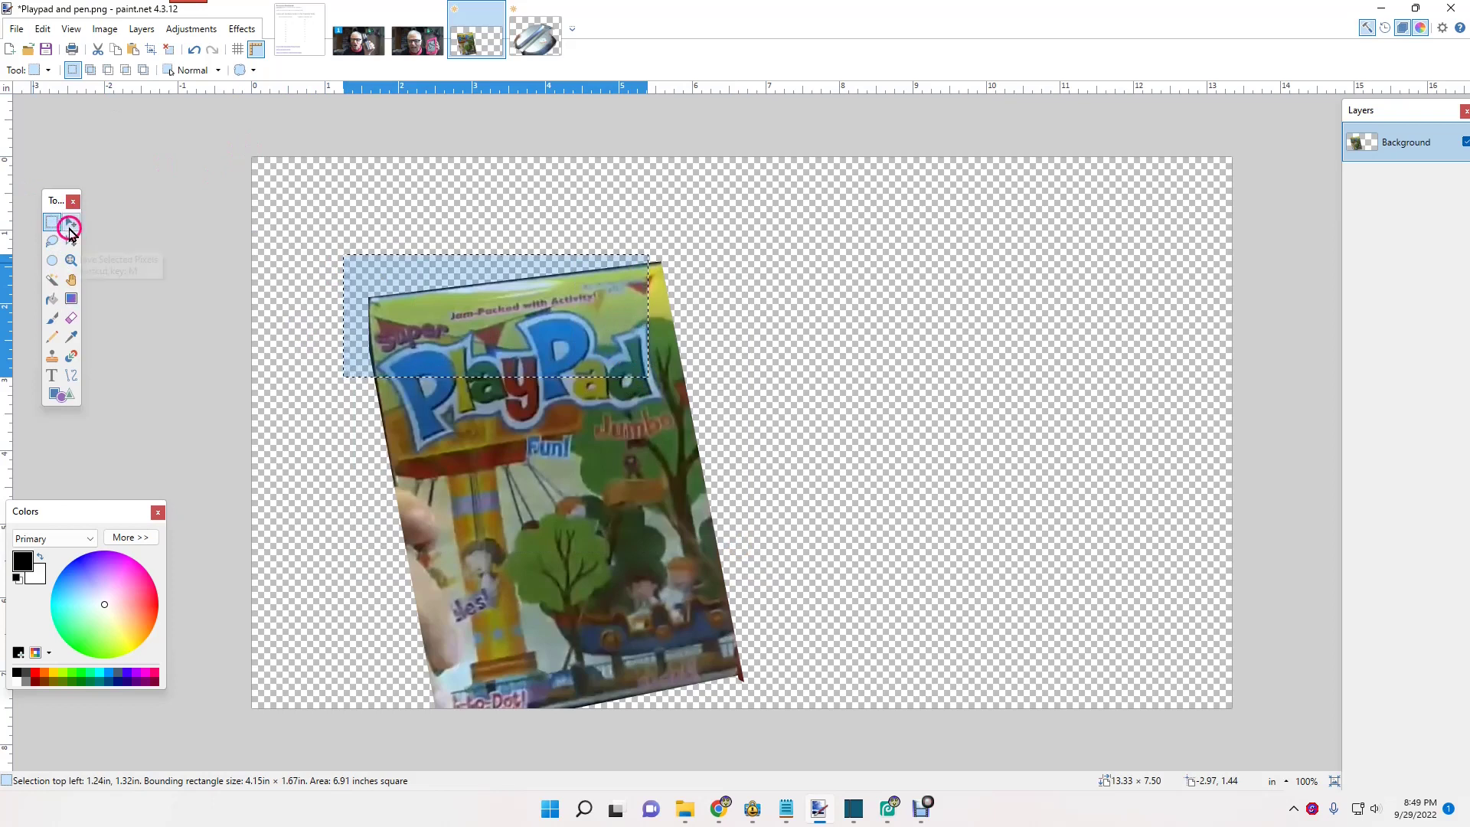
{"action": "left_click", "coordinate": [70, 222]}
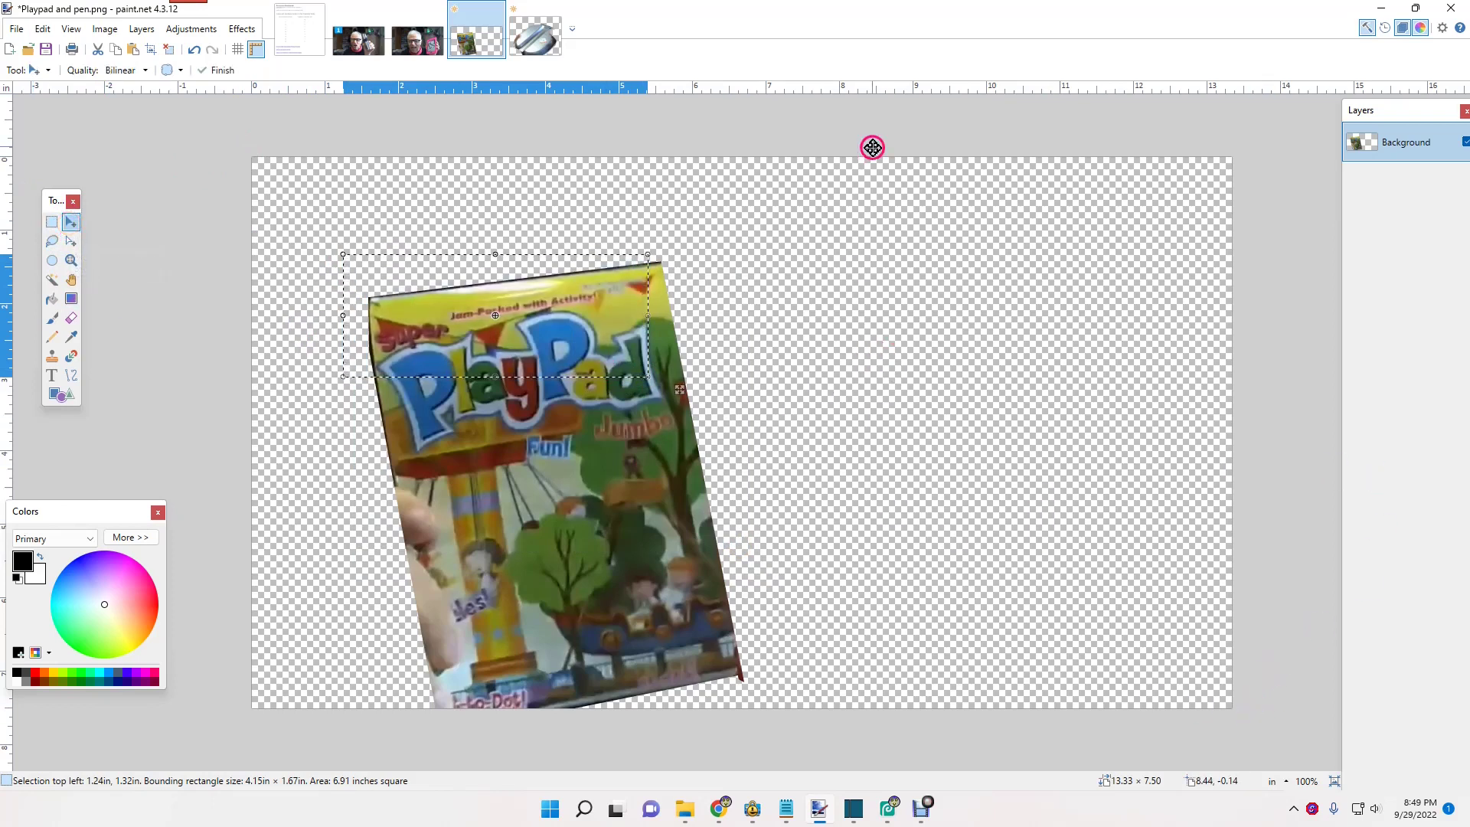
Step: Select the whole activity pad with a rectangle about 7 × 6.9 inches, move it up and rotate it about 9° clockwise
{"action": "left_click", "coordinate": [52, 222]}
{"action": "left_click", "coordinate": [291, 199]}
{"action": "left_click_drag", "start_coordinate": [291, 199], "coordinate": [808, 781]}
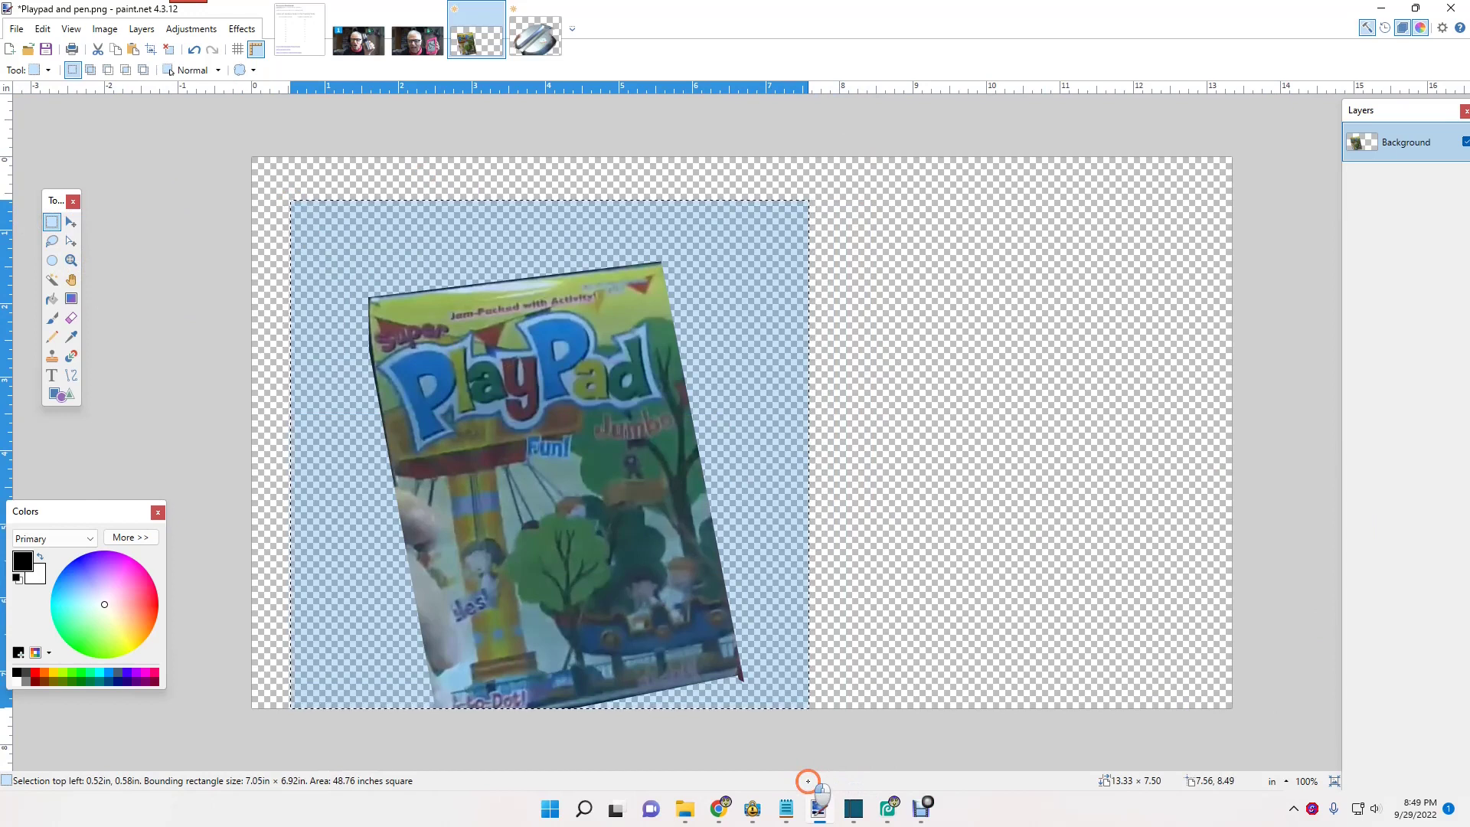
{"action": "left_click", "coordinate": [70, 222]}
{"action": "left_click_drag", "start_coordinate": [494, 425], "coordinate": [505, 339]}
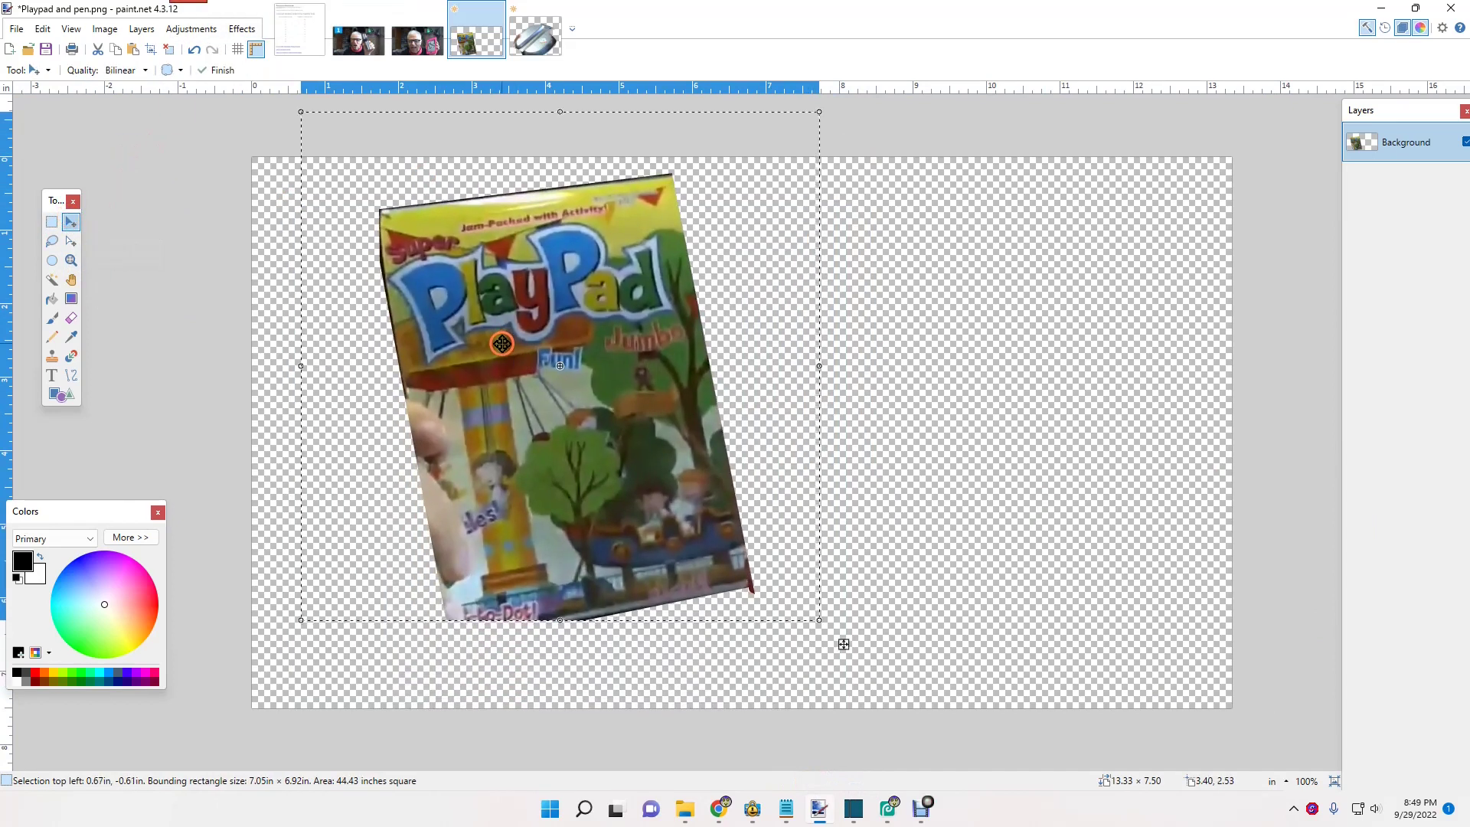
{"action": "left_click_drag", "start_coordinate": [829, 624], "coordinate": [789, 671]}
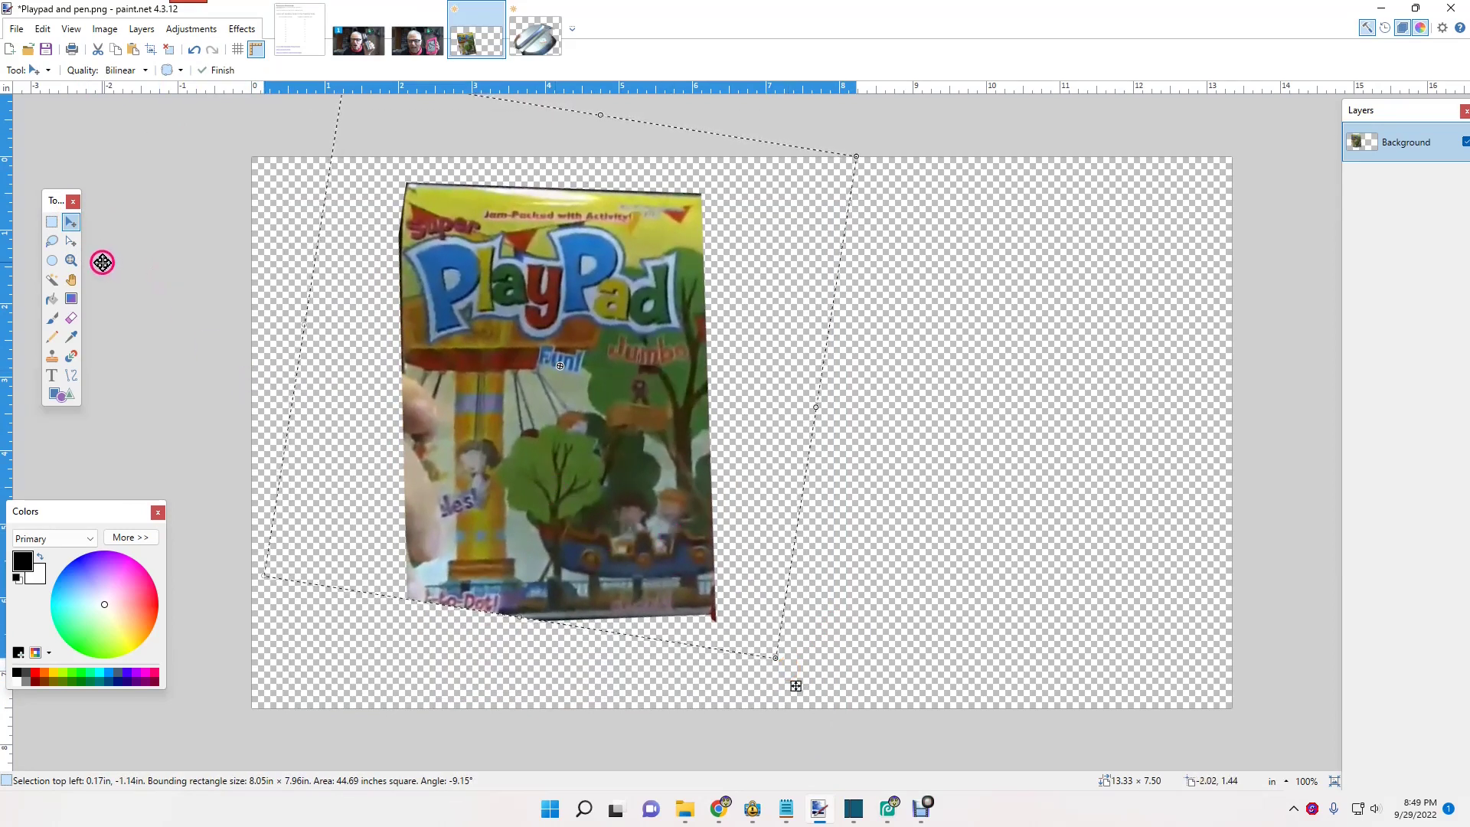
Step: Crop the image to a rectangular selection about 4.5 × 6.2 inches drawn closely around the straightened activity pad
{"action": "left_click", "coordinate": [51, 222]}
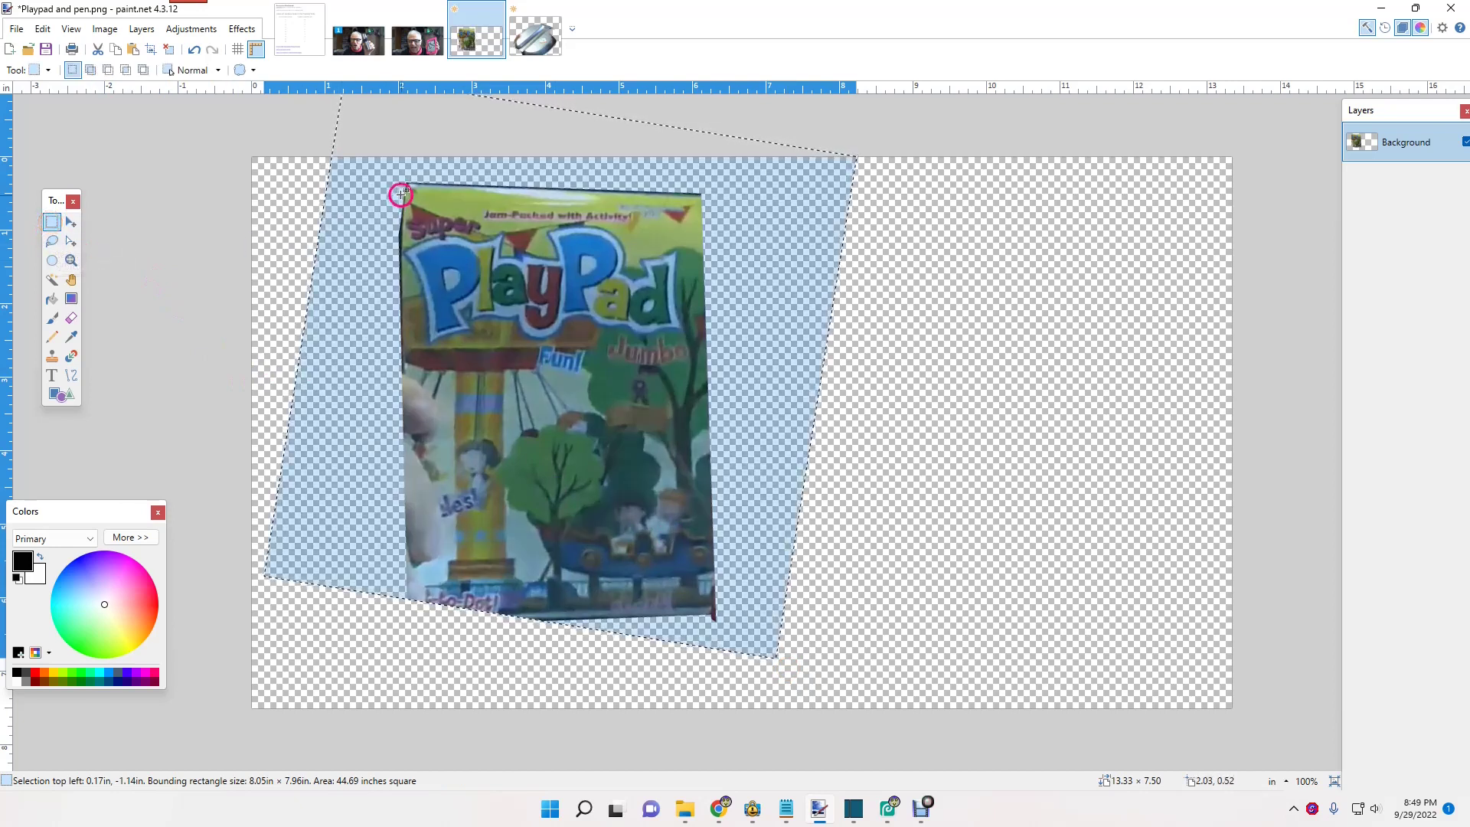
{"action": "left_click_drag", "start_coordinate": [395, 178], "coordinate": [728, 633]}
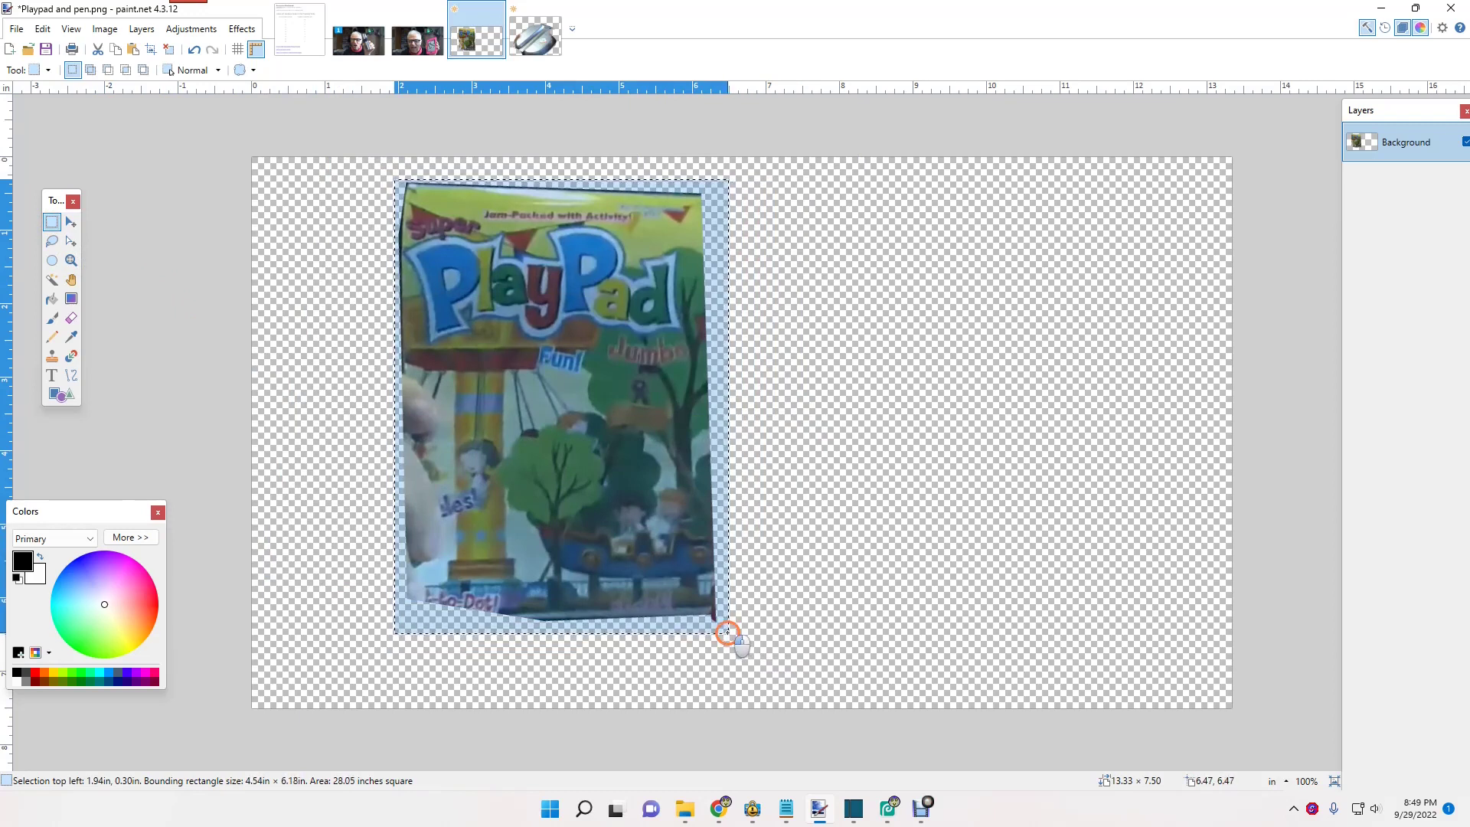
{"action": "left_click", "coordinate": [105, 31]}
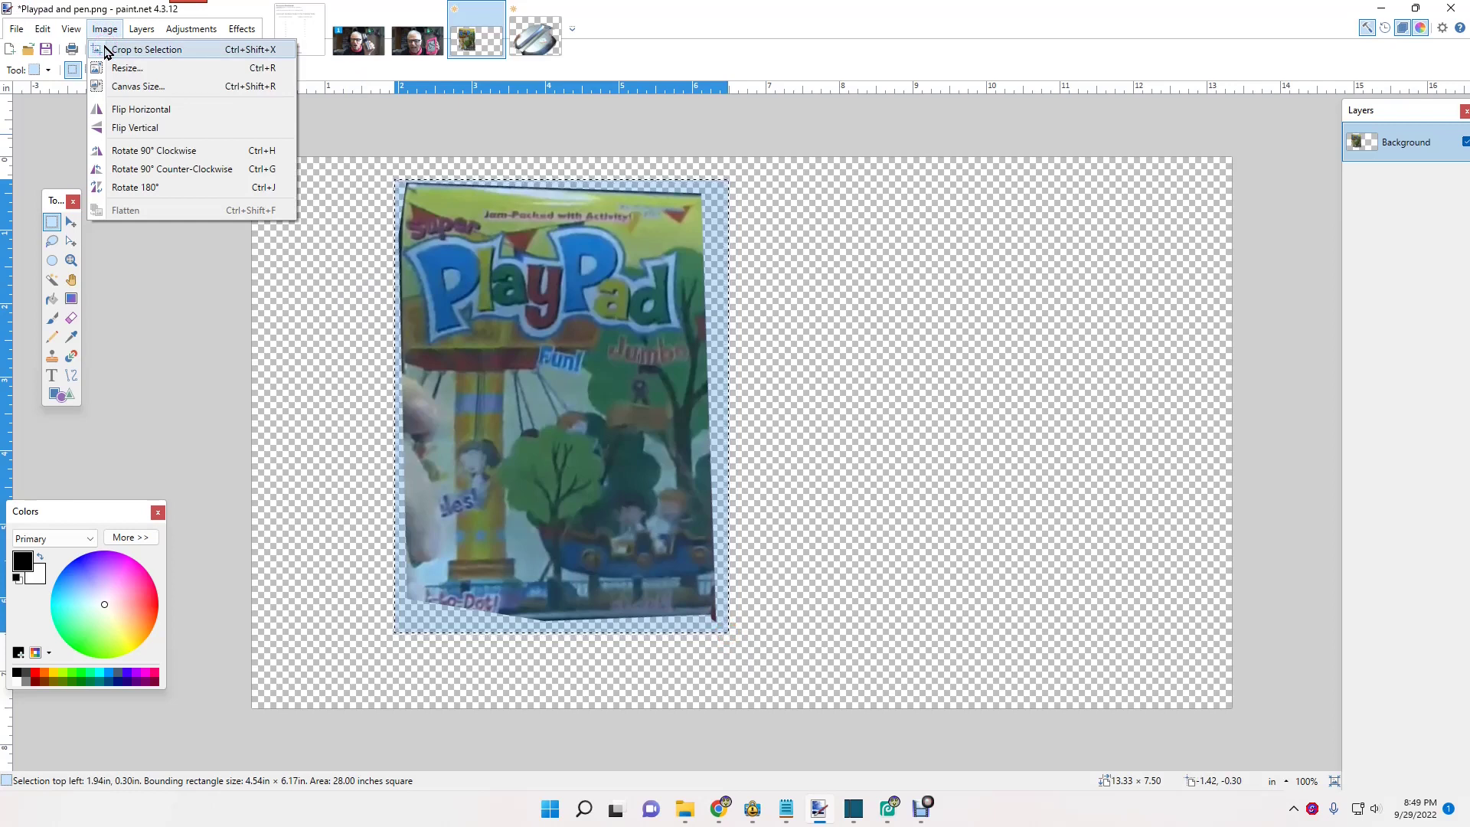
{"action": "left_click", "coordinate": [107, 49]}
{"action": "left_click", "coordinate": [398, 348]}
{"action": "left_click", "coordinate": [460, 379]}
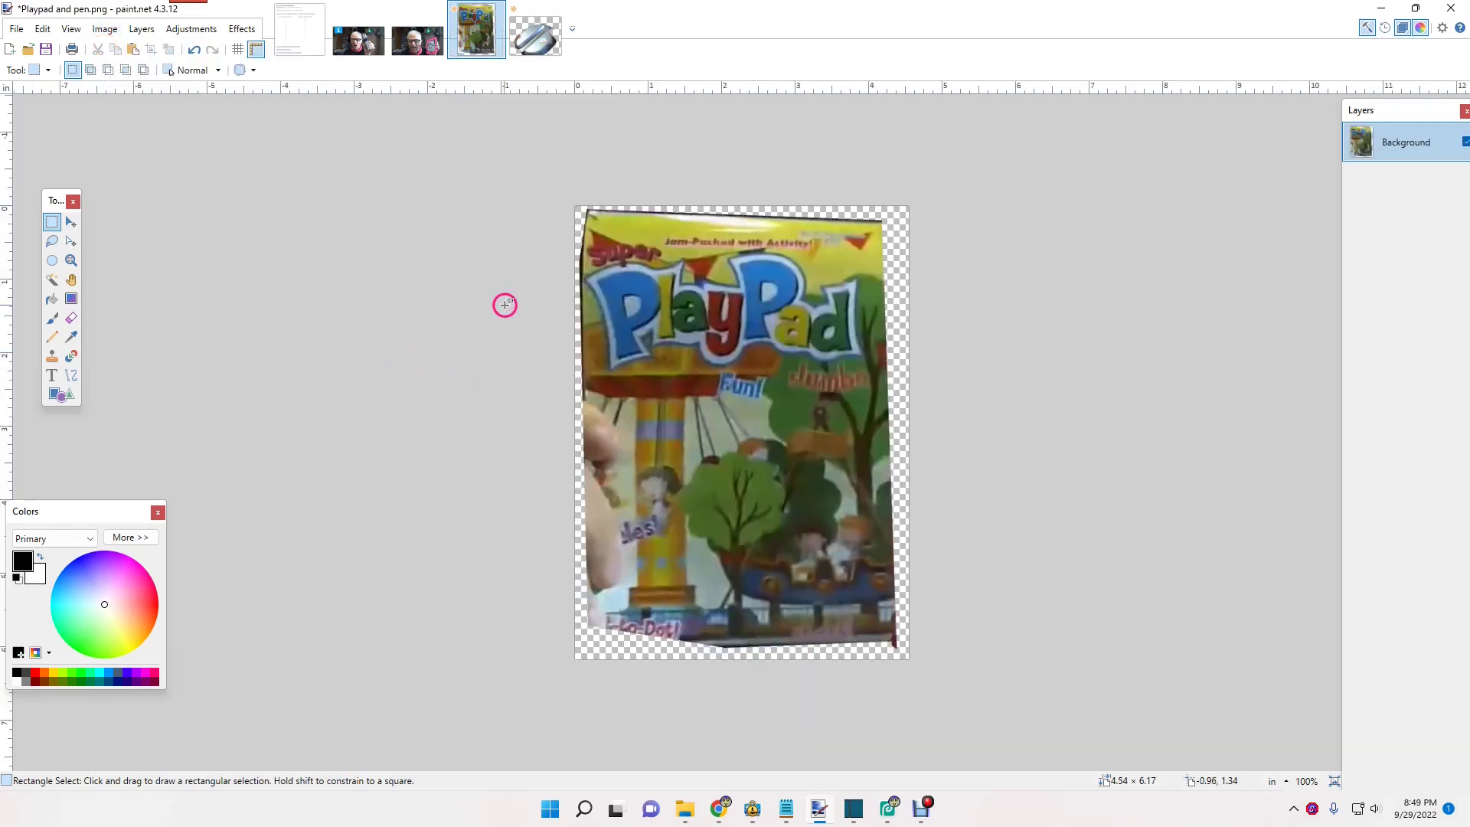
Step: In the kindle image, select a rectangle about 3.3 × 5.1 inches around the pink e-reader and crop to it
{"action": "left_click", "coordinate": [430, 49]}
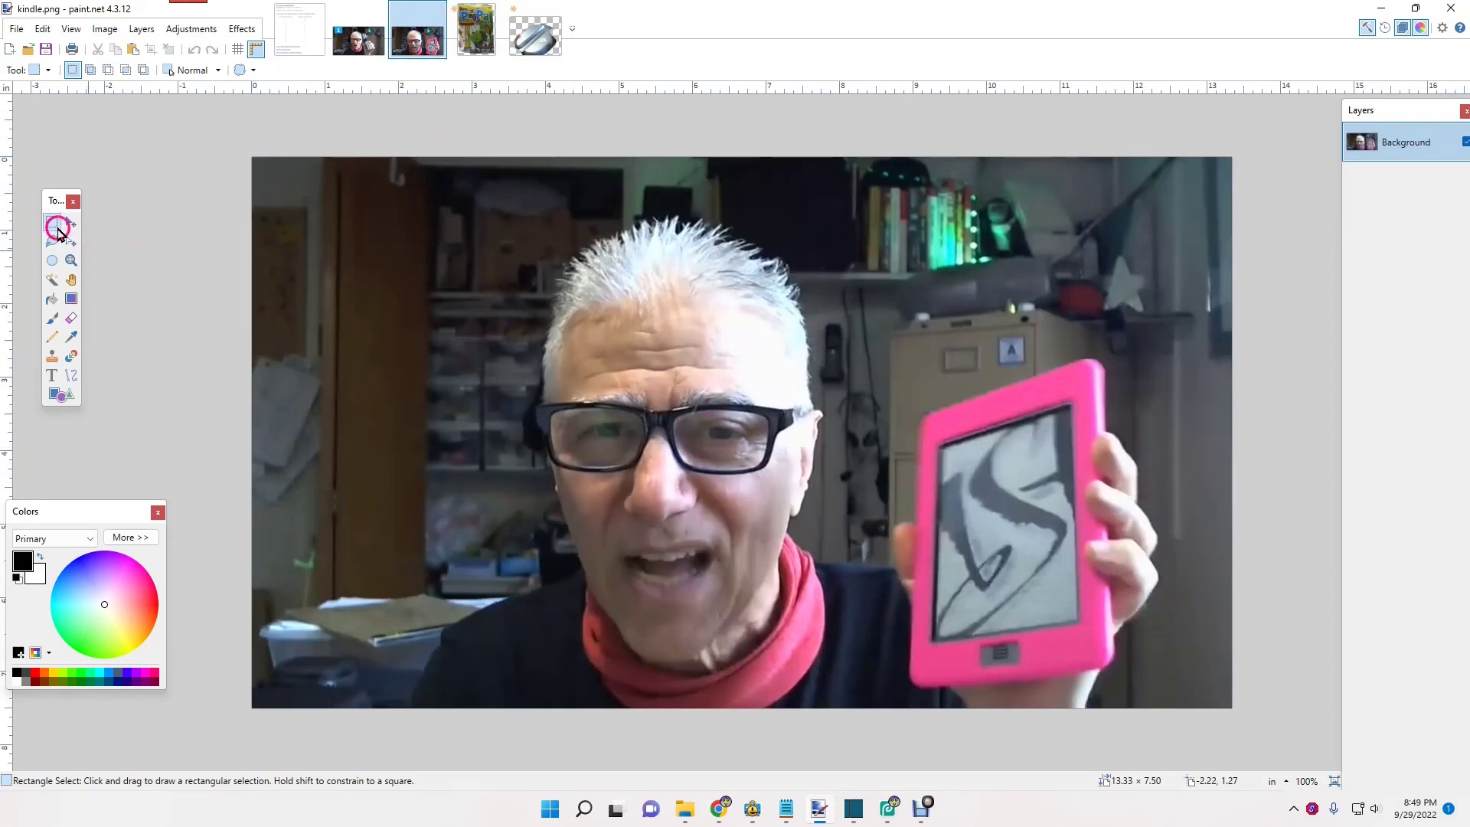
{"action": "left_click_drag", "start_coordinate": [898, 333], "coordinate": [1138, 706]}
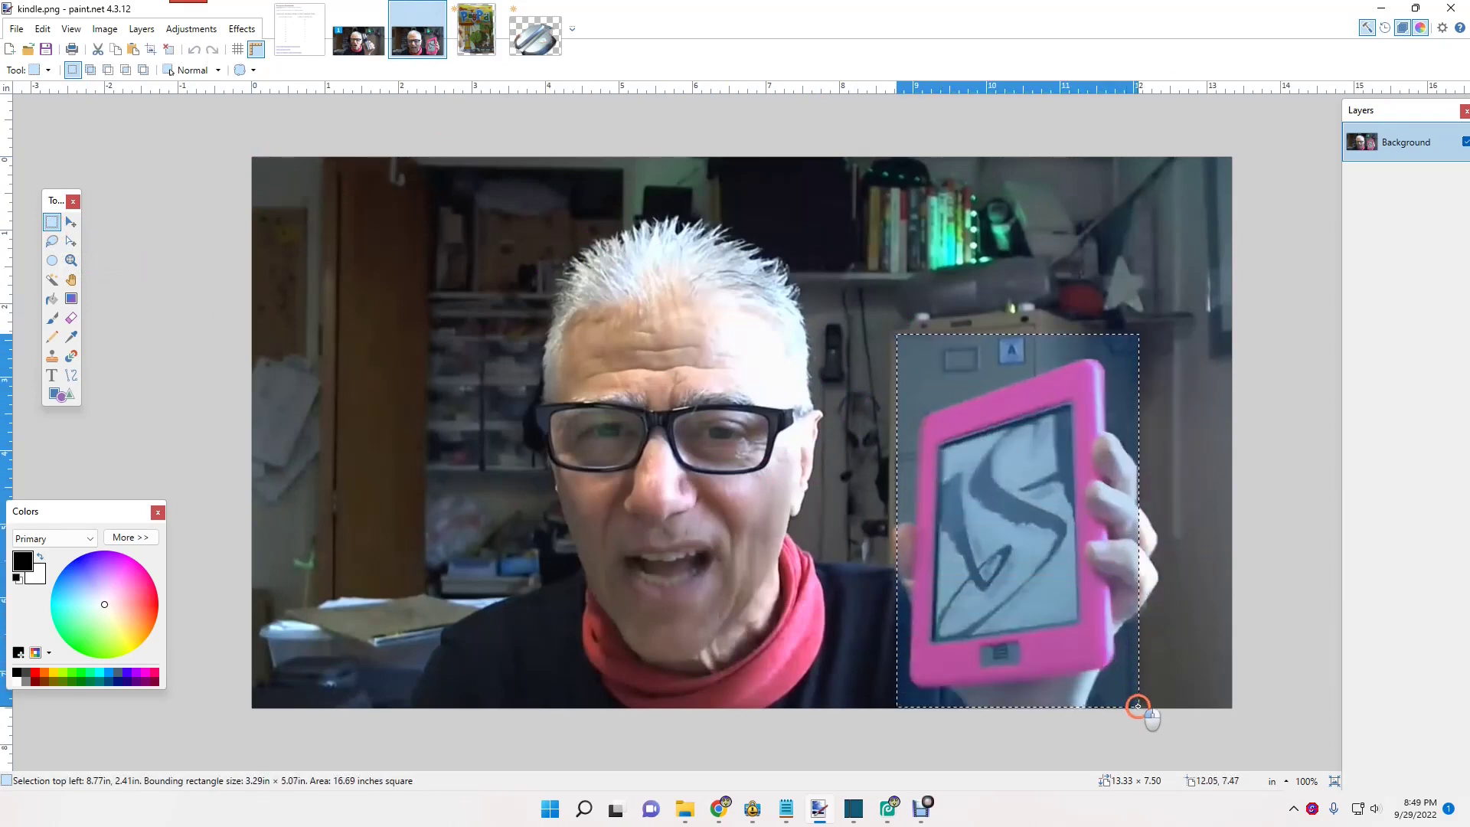
{"action": "key", "text": "ctrl+shift+x"}
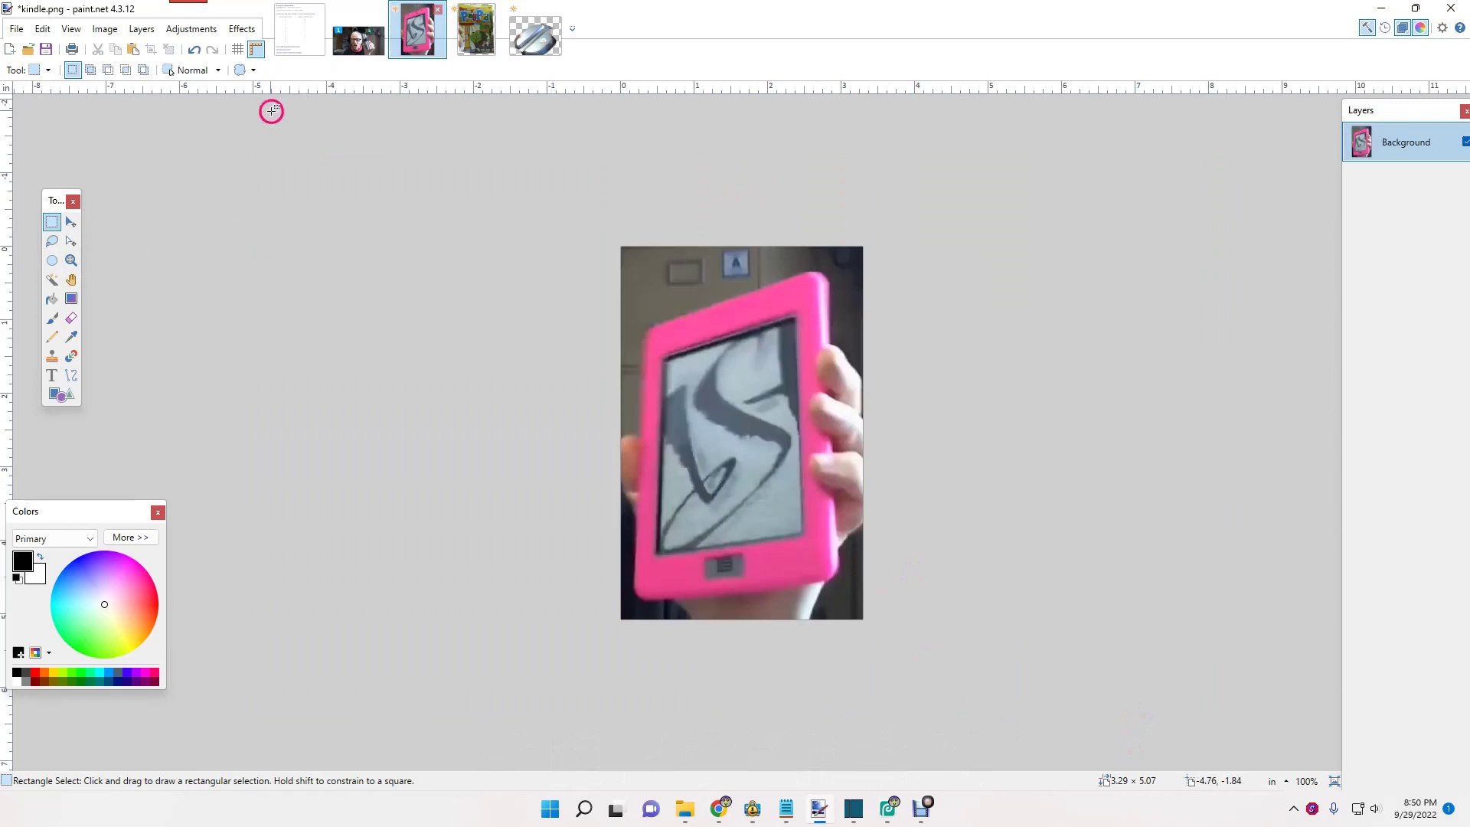
Step: Lasso and cut away the background above the e-reader and the background and fingers along its right edge
{"action": "left_click", "coordinate": [52, 242]}
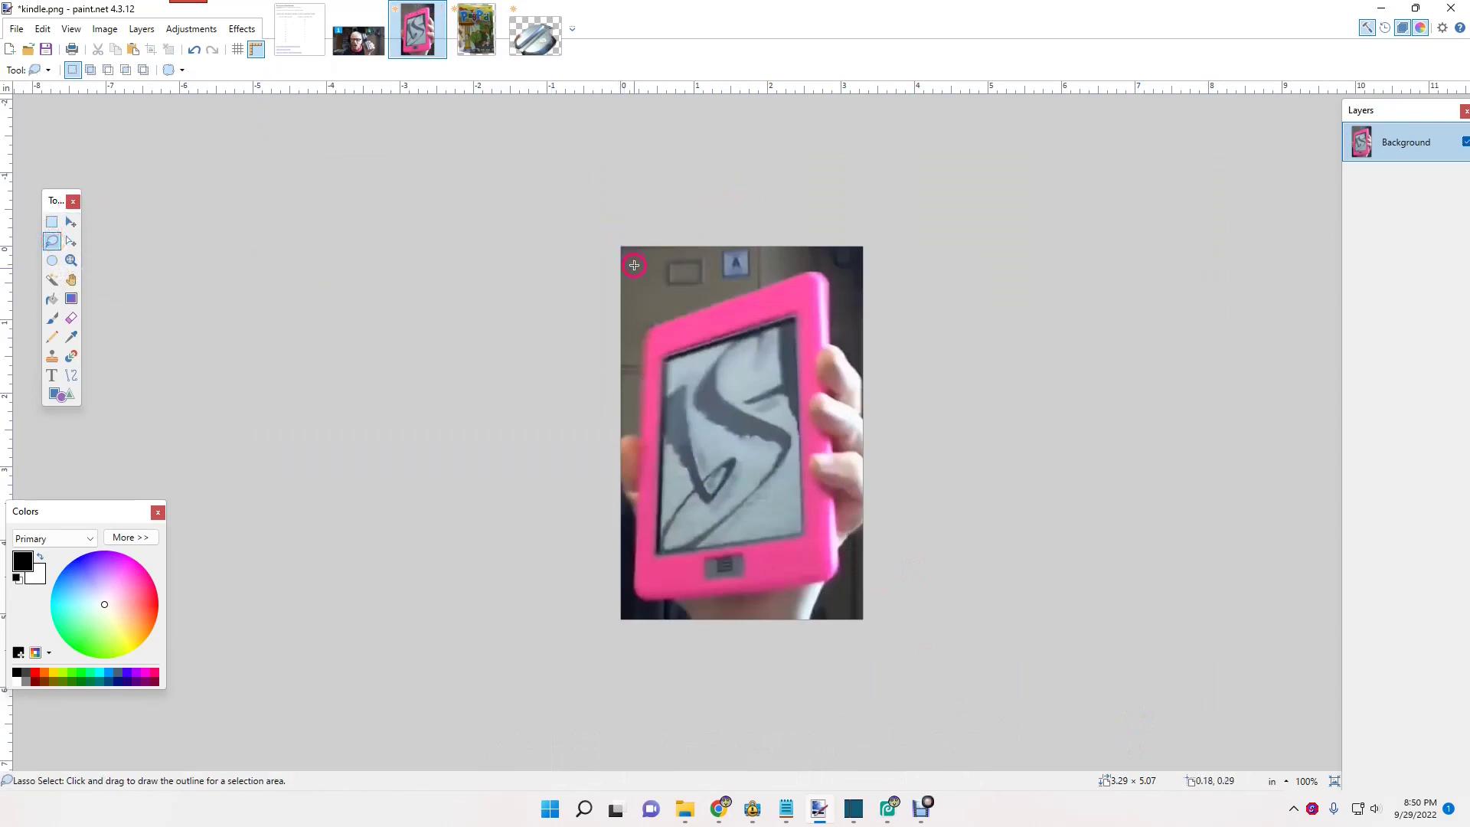
{"action": "mouse_move", "coordinate": [646, 329]}
{"action": "left_mouse_down"}
{"action": "mouse_move", "coordinate": [613, 328]}
{"action": "mouse_move", "coordinate": [577, 209]}
{"action": "mouse_move", "coordinate": [725, 114]}
{"action": "mouse_move", "coordinate": [999, 200]}
{"action": "left_mouse_up"}
{"action": "key", "text": "ctrl"}
{"action": "key", "text": "ctrl+x"}
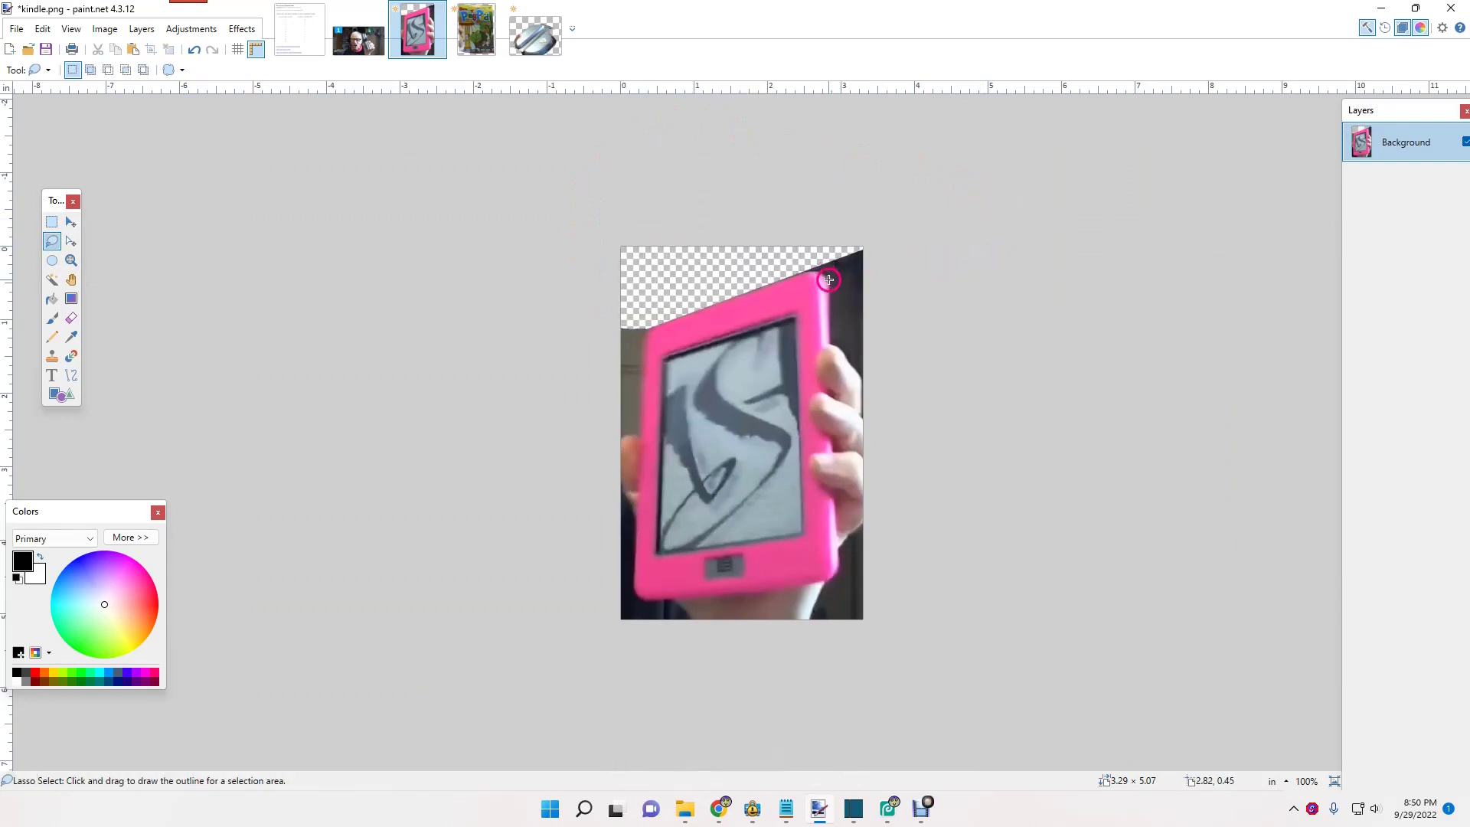
{"action": "mouse_move", "coordinate": [831, 281]}
{"action": "left_mouse_down"}
{"action": "mouse_move", "coordinate": [1020, 380]}
{"action": "mouse_move", "coordinate": [983, 818]}
{"action": "mouse_move", "coordinate": [846, 821]}
{"action": "left_mouse_up"}
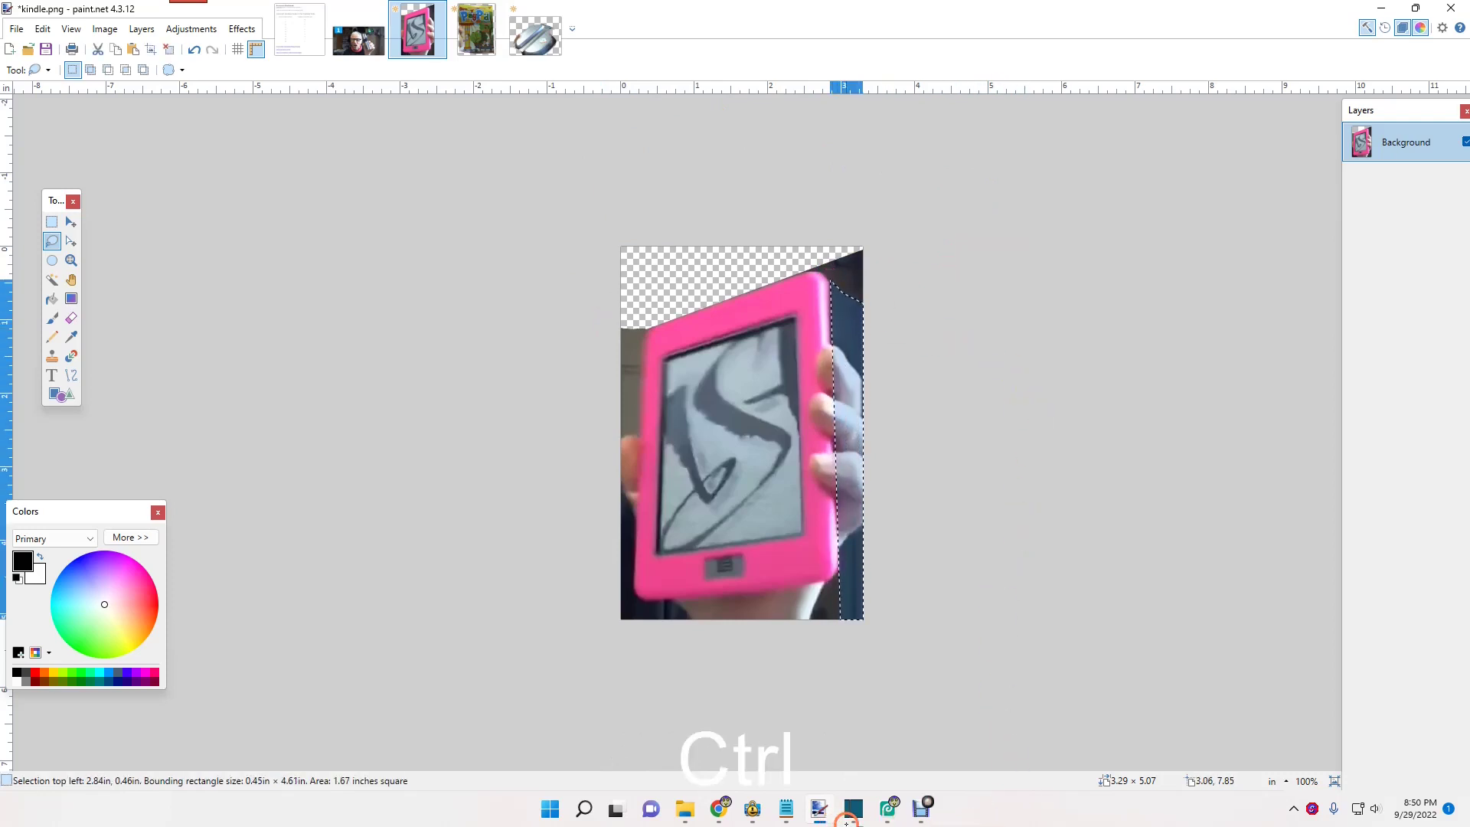
{"action": "key", "text": "ctrl+x"}
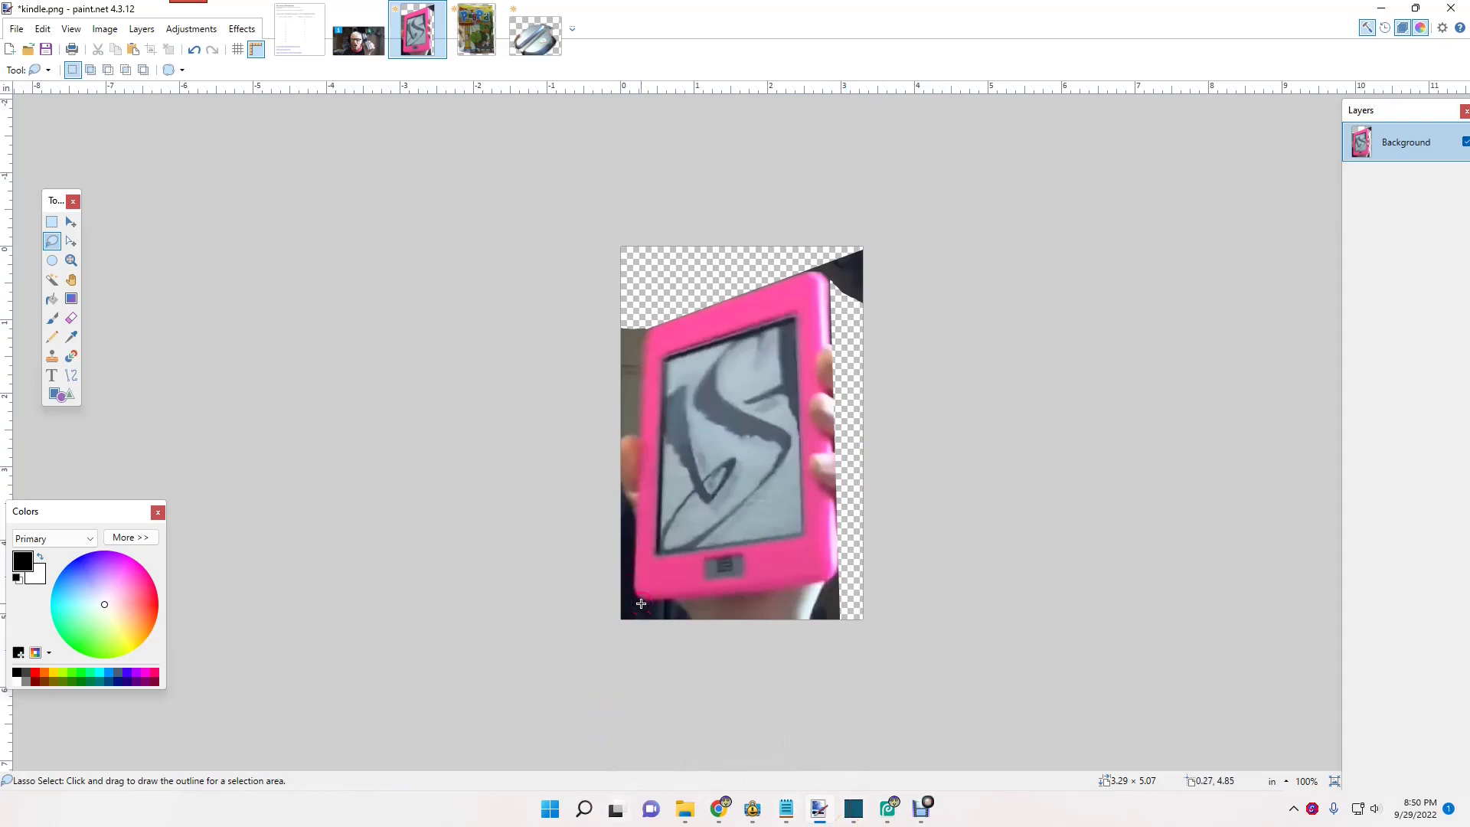
Step: Lasso and cut away the background below the e-reader and the dark fringe at its lower-right corner
{"action": "mouse_move", "coordinate": [646, 599]}
{"action": "left_mouse_down"}
{"action": "mouse_move", "coordinate": [664, 697]}
{"action": "mouse_move", "coordinate": [893, 705]}
{"action": "mouse_move", "coordinate": [1022, 677]}
{"action": "mouse_move", "coordinate": [1057, 616]}
{"action": "mouse_move", "coordinate": [1058, 562]}
{"action": "left_mouse_up"}
{"action": "key", "text": "ctrl"}
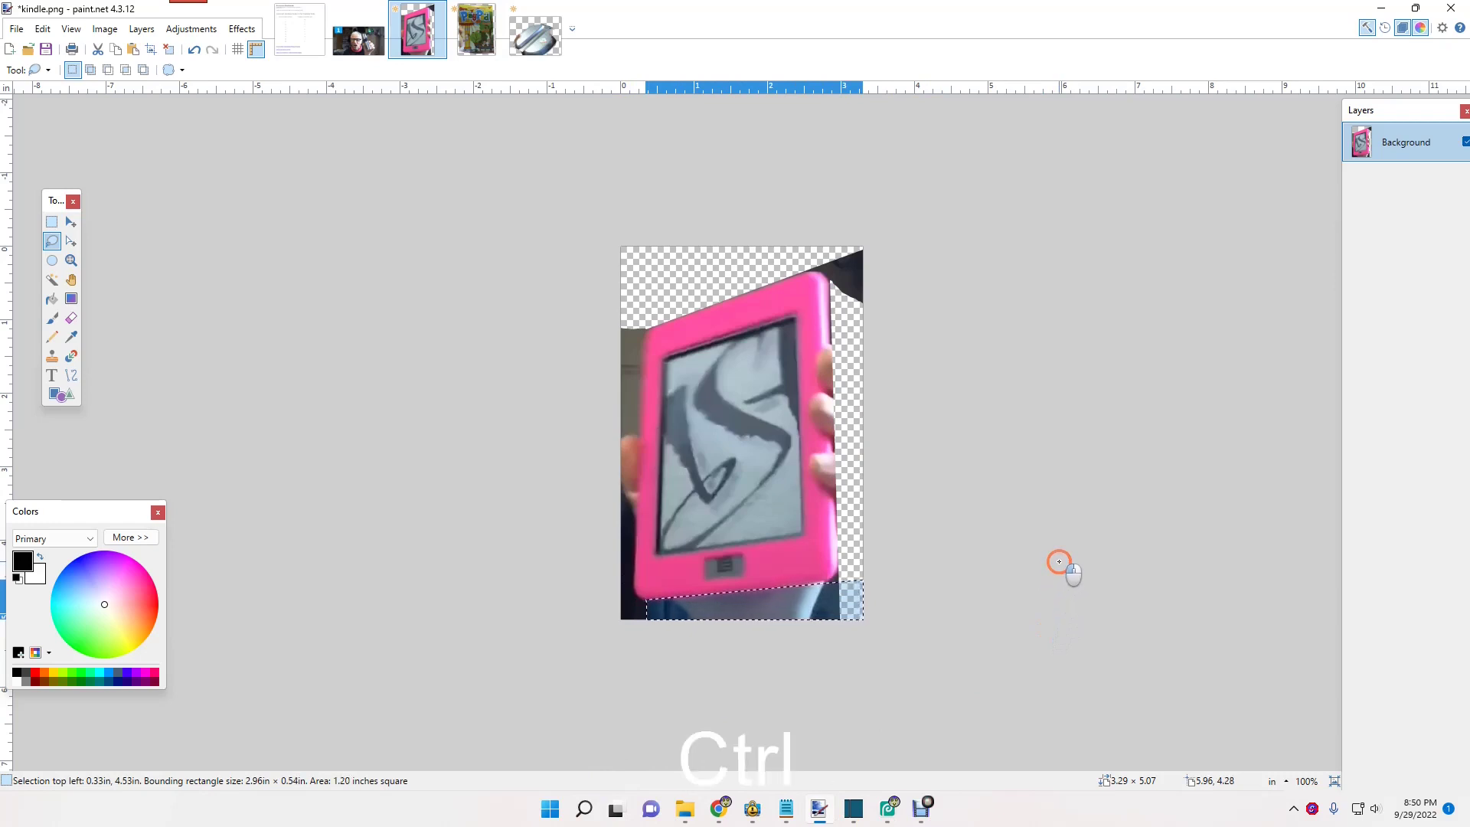
{"action": "key", "text": "ctrl+x"}
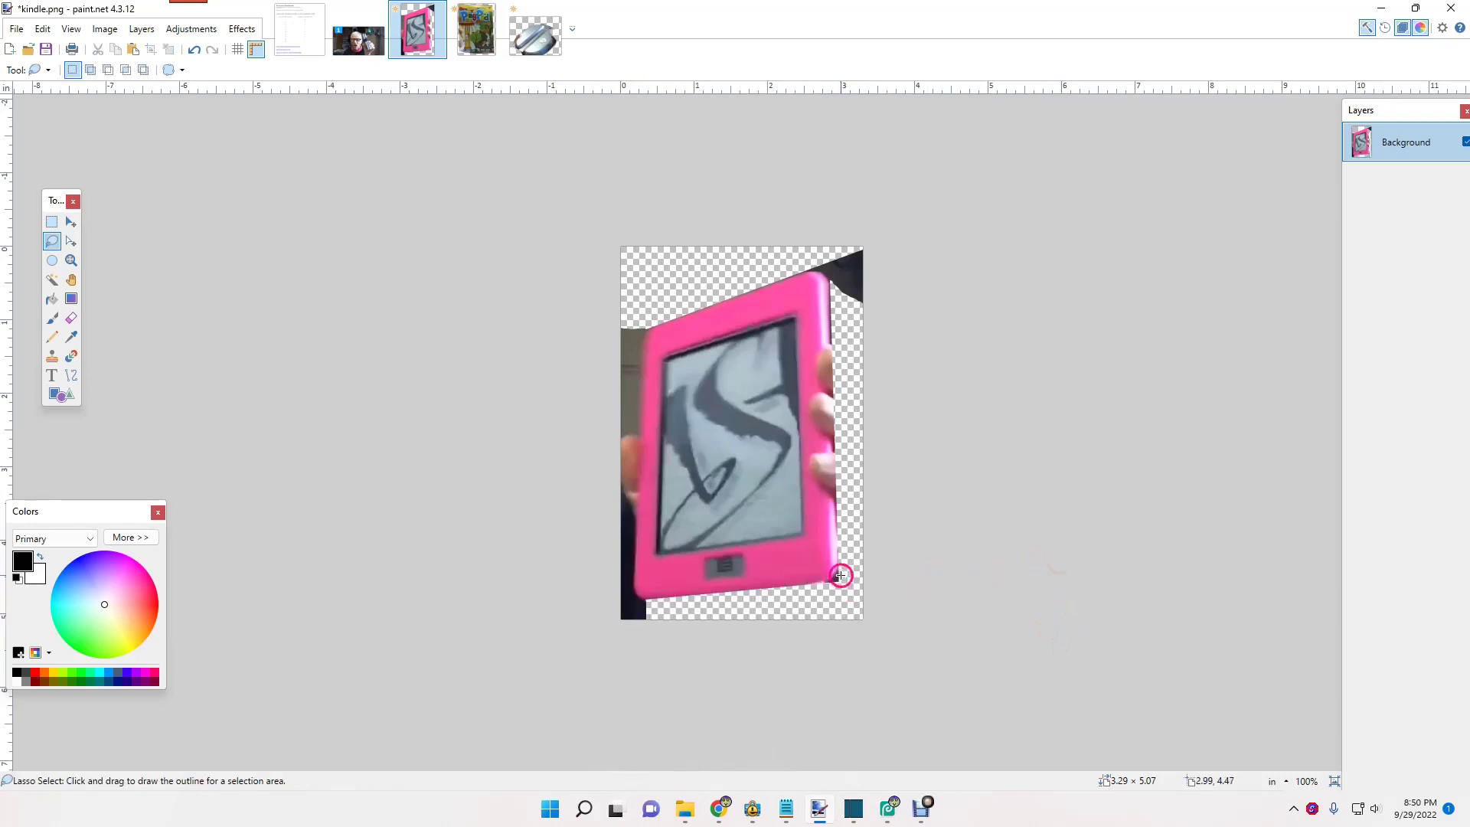
{"action": "mouse_move", "coordinate": [840, 570]}
{"action": "left_mouse_down"}
{"action": "mouse_move", "coordinate": [831, 604]}
{"action": "mouse_move", "coordinate": [819, 596]}
{"action": "left_mouse_up"}
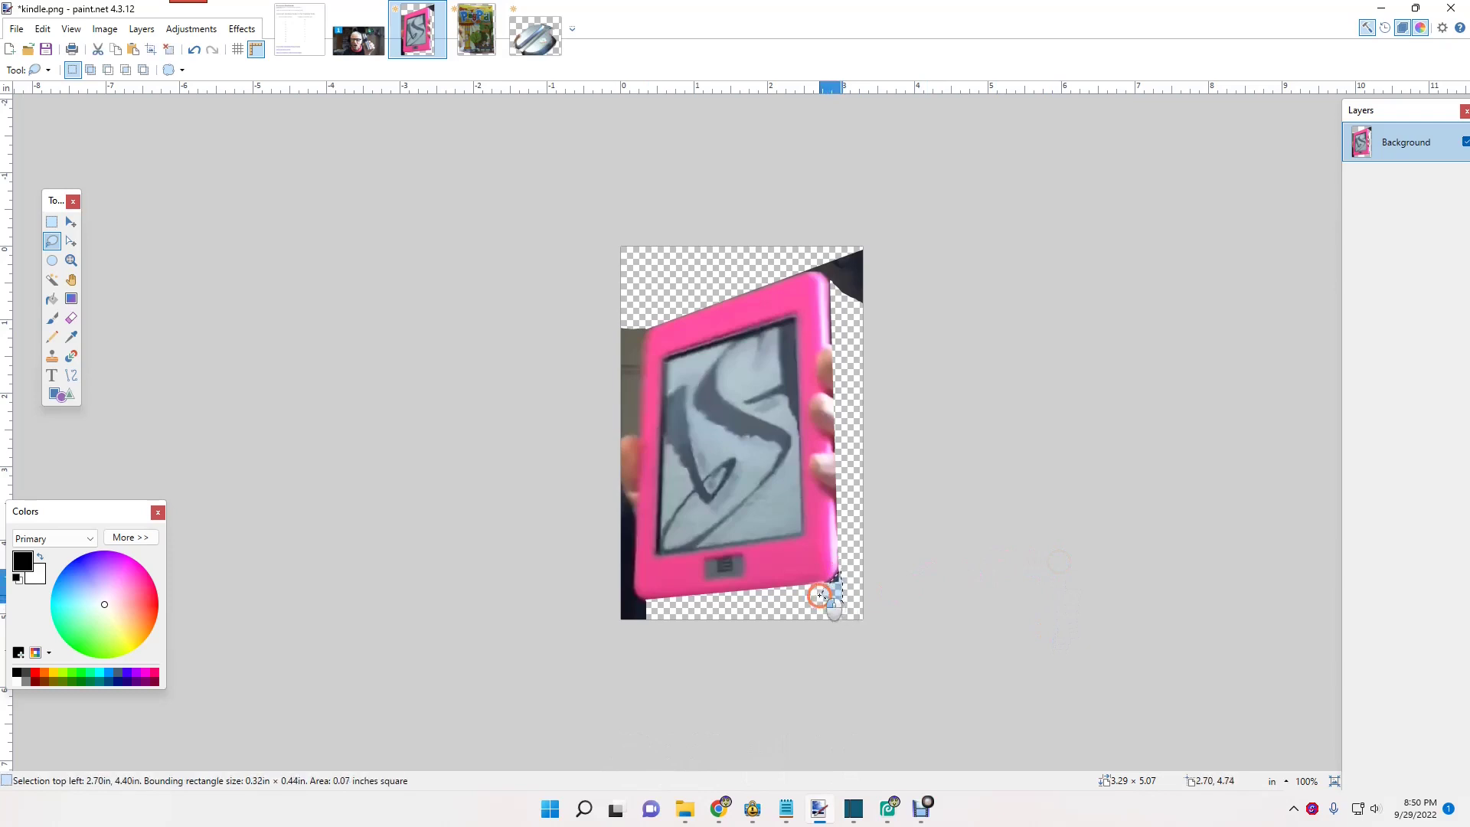
{"action": "key", "text": "ctrl+x"}
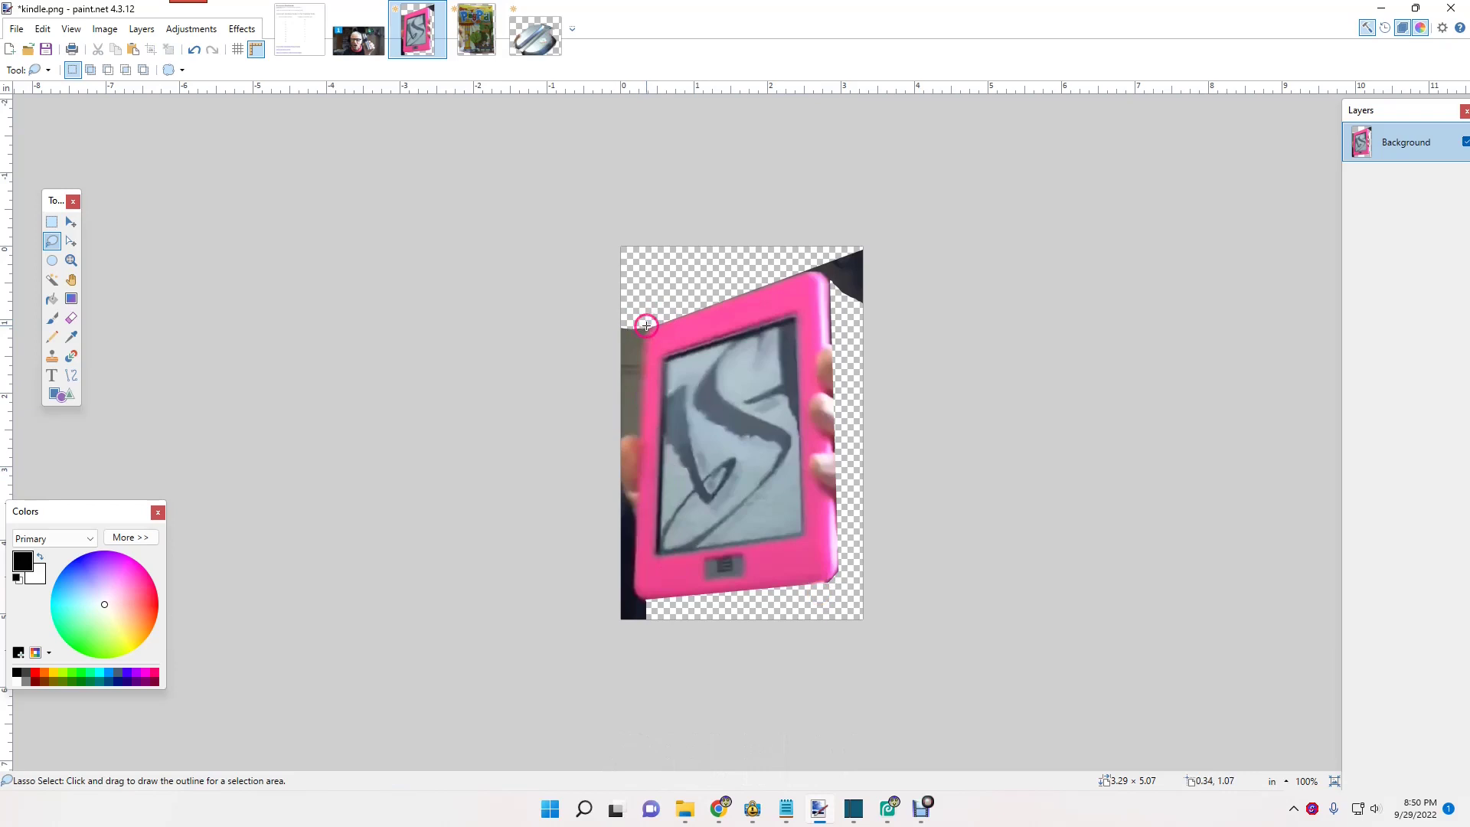
Step: Lasso and cut away the background along the e-reader's left edge and the dark remnant below its lower-left corner
{"action": "mouse_move", "coordinate": [646, 324]}
{"action": "left_mouse_down"}
{"action": "mouse_move", "coordinate": [588, 325]}
{"action": "mouse_move", "coordinate": [564, 345]}
{"action": "mouse_move", "coordinate": [554, 461]}
{"action": "mouse_move", "coordinate": [554, 824]}
{"action": "mouse_move", "coordinate": [620, 823]}
{"action": "left_mouse_up"}
{"action": "key", "text": "ctrl"}
{"action": "key", "text": "ctrl+x"}
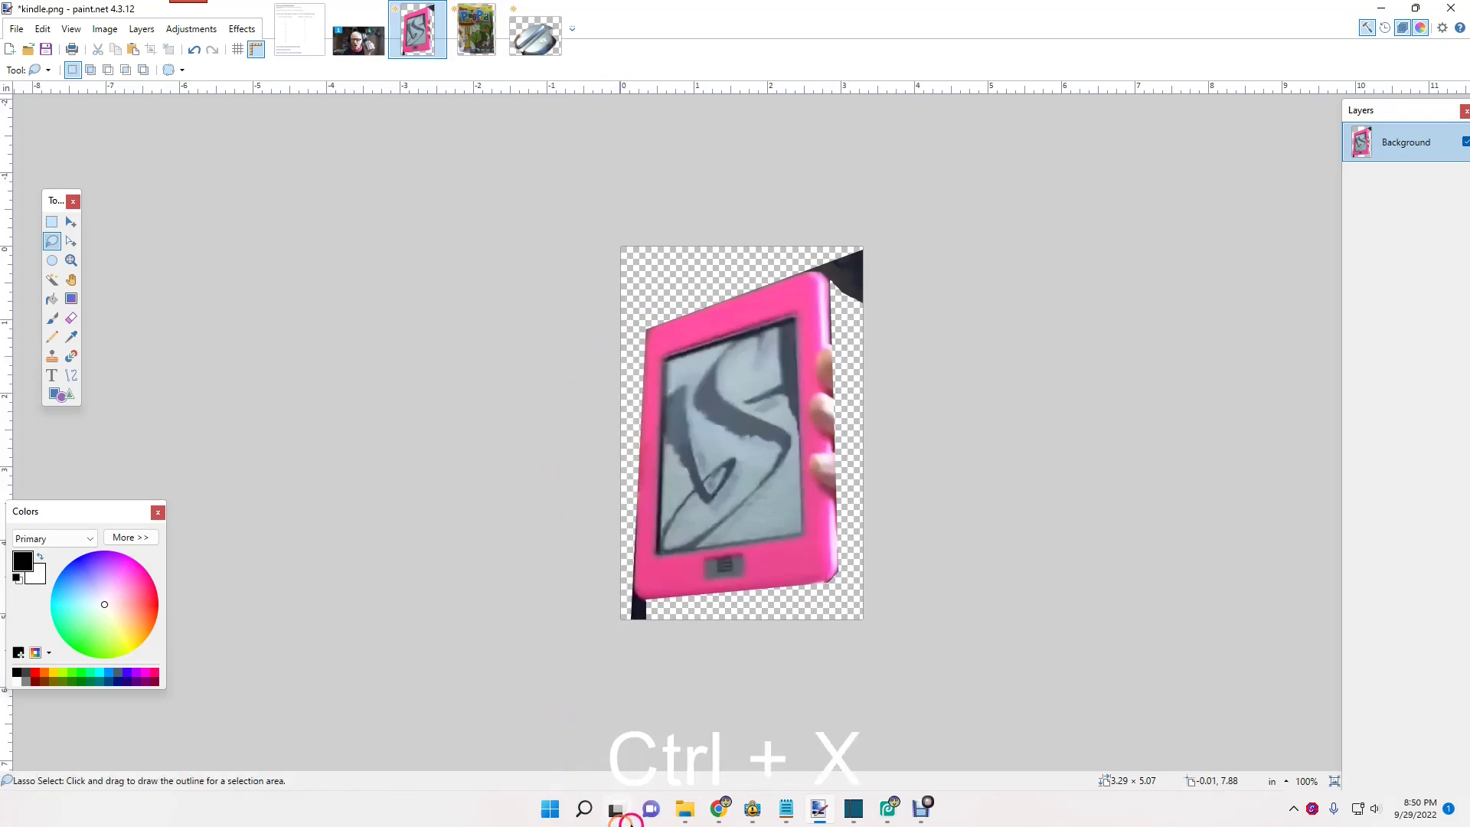
{"action": "mouse_move", "coordinate": [645, 601]}
{"action": "left_mouse_down"}
{"action": "mouse_move", "coordinate": [628, 634]}
{"action": "mouse_move", "coordinate": [608, 587]}
{"action": "left_mouse_up"}
{"action": "key", "text": "ctrl"}
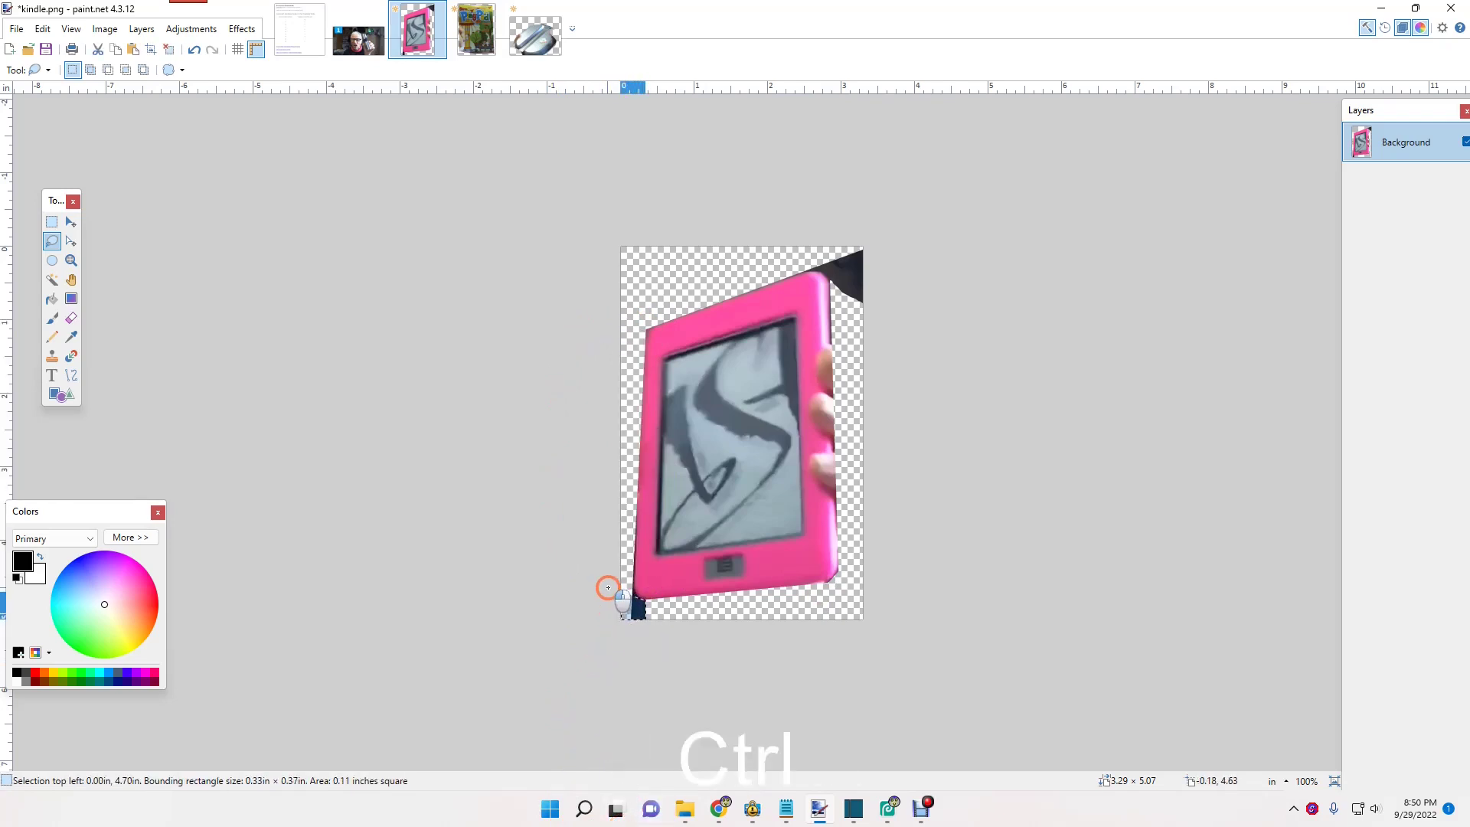
{"action": "key", "text": "ctrl+x"}
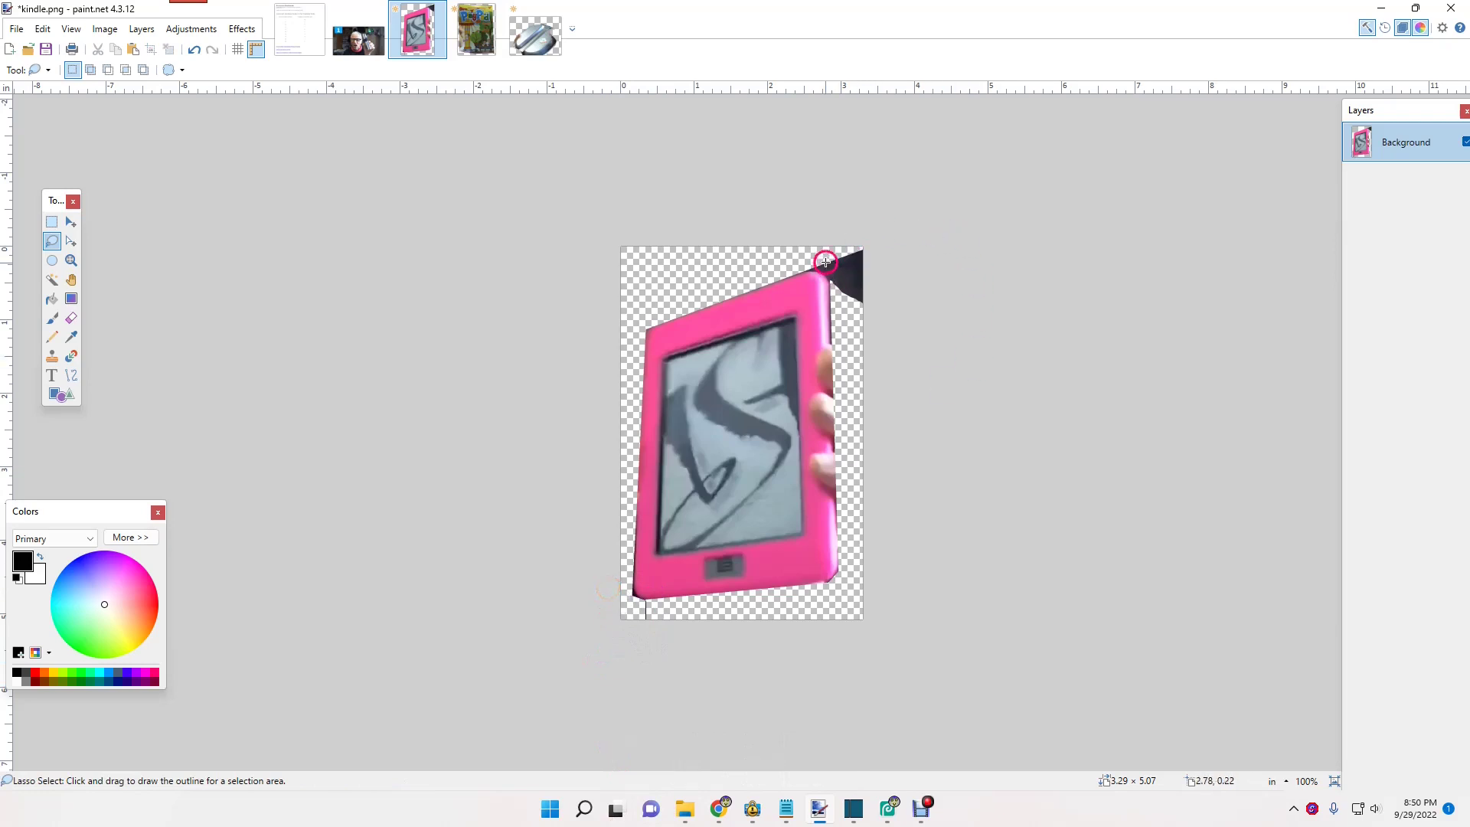
Step: Lasso and cut away the dark background wedge and remaining fringe at the e-reader's upper-right corner
{"action": "mouse_move", "coordinate": [814, 268]}
{"action": "left_mouse_down"}
{"action": "mouse_move", "coordinate": [831, 242]}
{"action": "mouse_move", "coordinate": [879, 230]}
{"action": "mouse_move", "coordinate": [899, 255]}
{"action": "mouse_move", "coordinate": [904, 314]}
{"action": "left_mouse_up"}
{"action": "key", "text": "ctrl+x"}
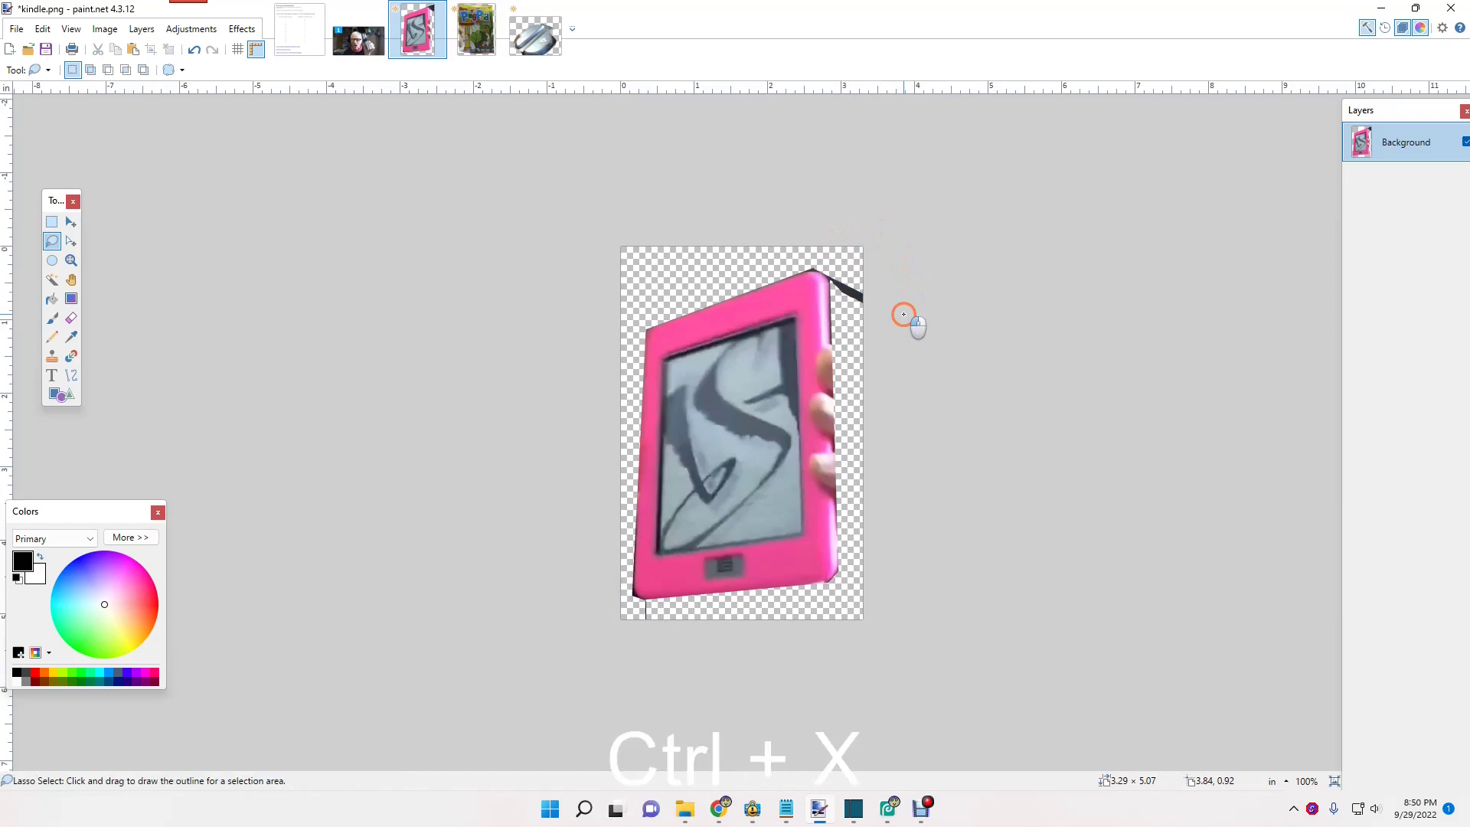
{"action": "mouse_move", "coordinate": [835, 288]}
{"action": "left_mouse_down"}
{"action": "mouse_move", "coordinate": [885, 309]}
{"action": "mouse_move", "coordinate": [894, 264]}
{"action": "mouse_move", "coordinate": [819, 232]}
{"action": "left_mouse_up"}
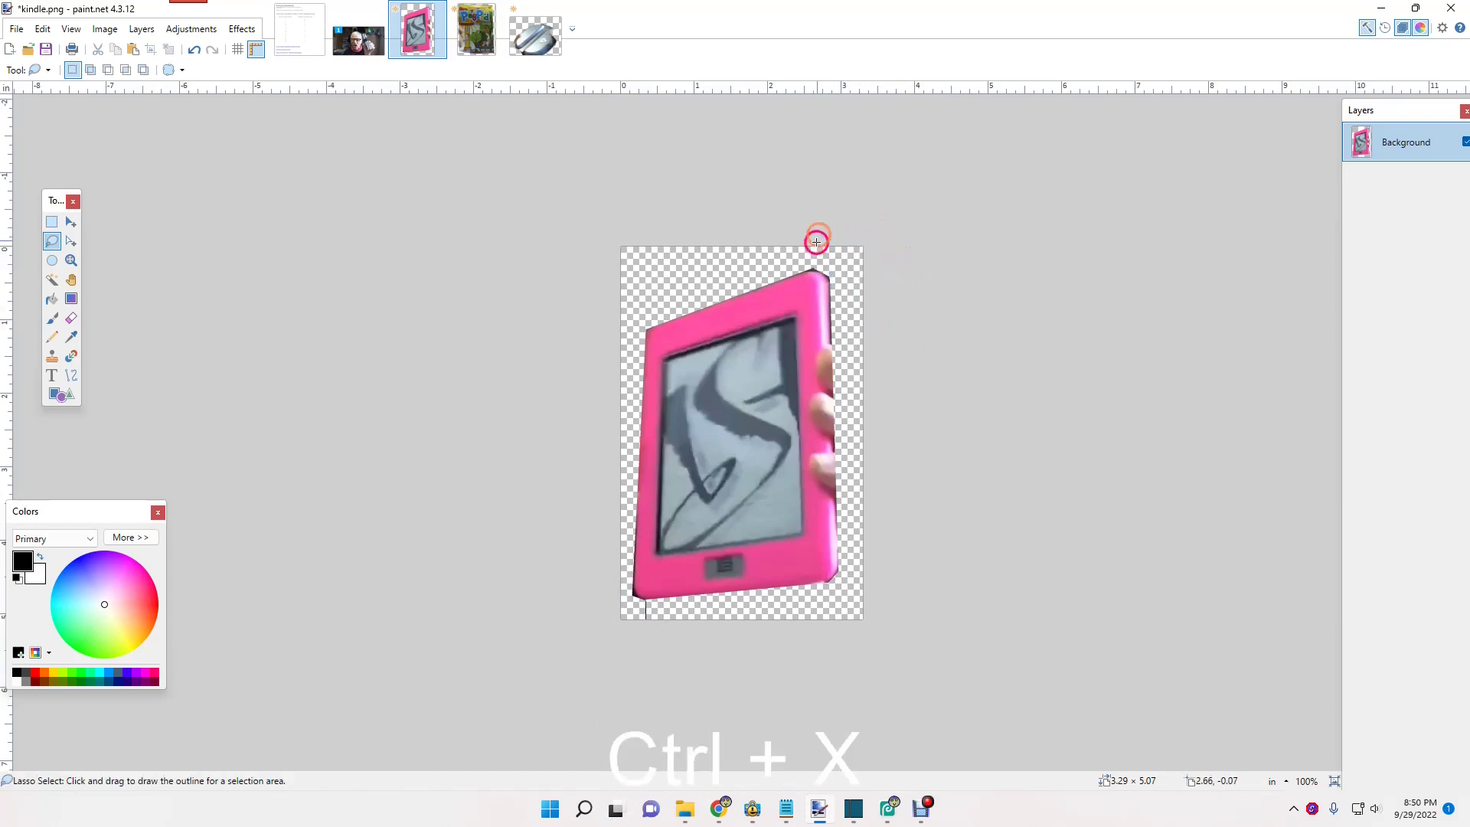
{"action": "left_click_drag", "start_coordinate": [808, 267], "coordinate": [820, 270]}
{"action": "key", "text": "ctrl+x"}
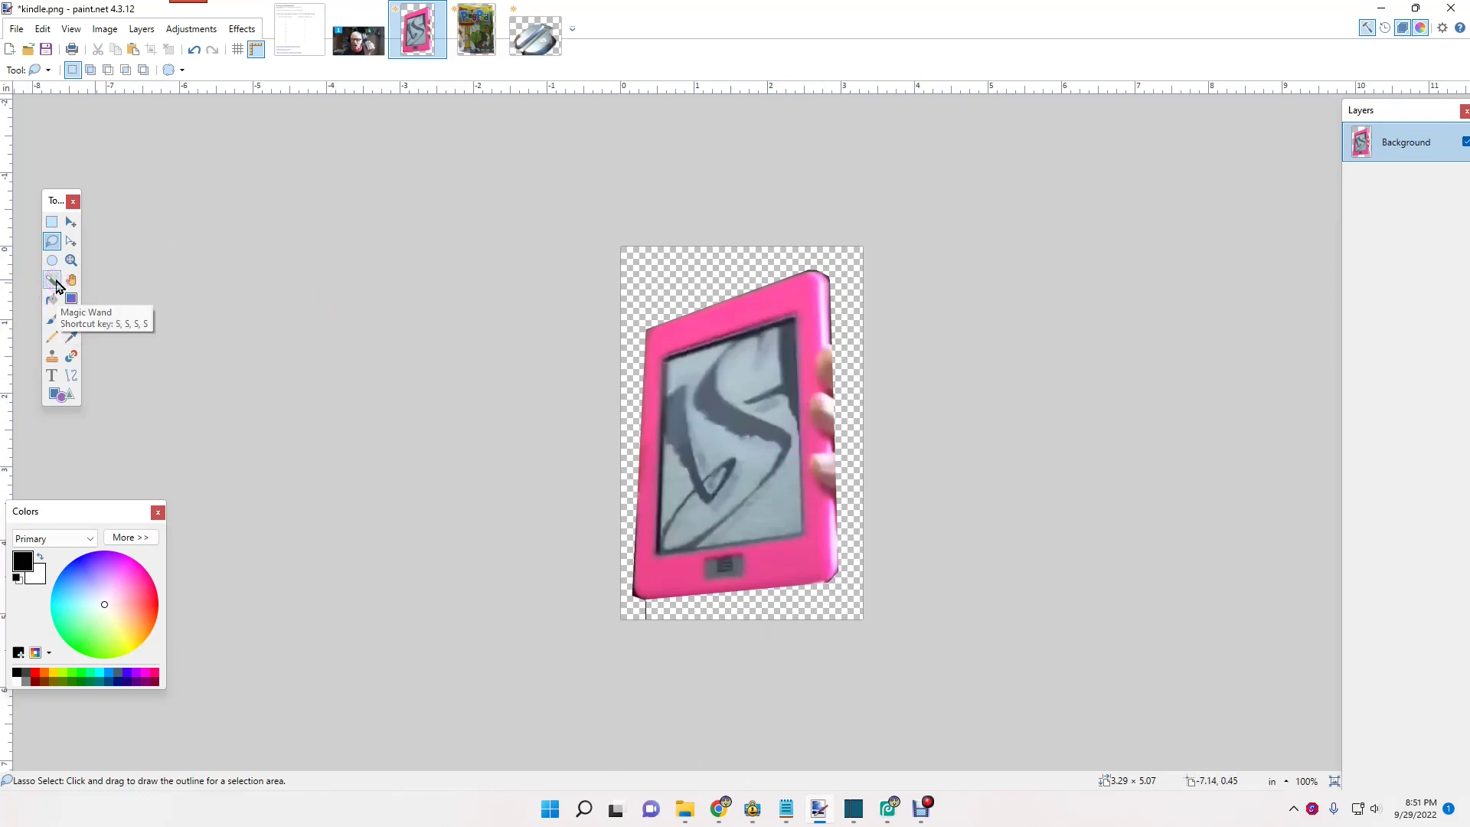
Step: Sample the e-reader's pink frame color and paint over the fingers on its right edge with a brush width of 10
{"action": "left_click", "coordinate": [72, 337]}
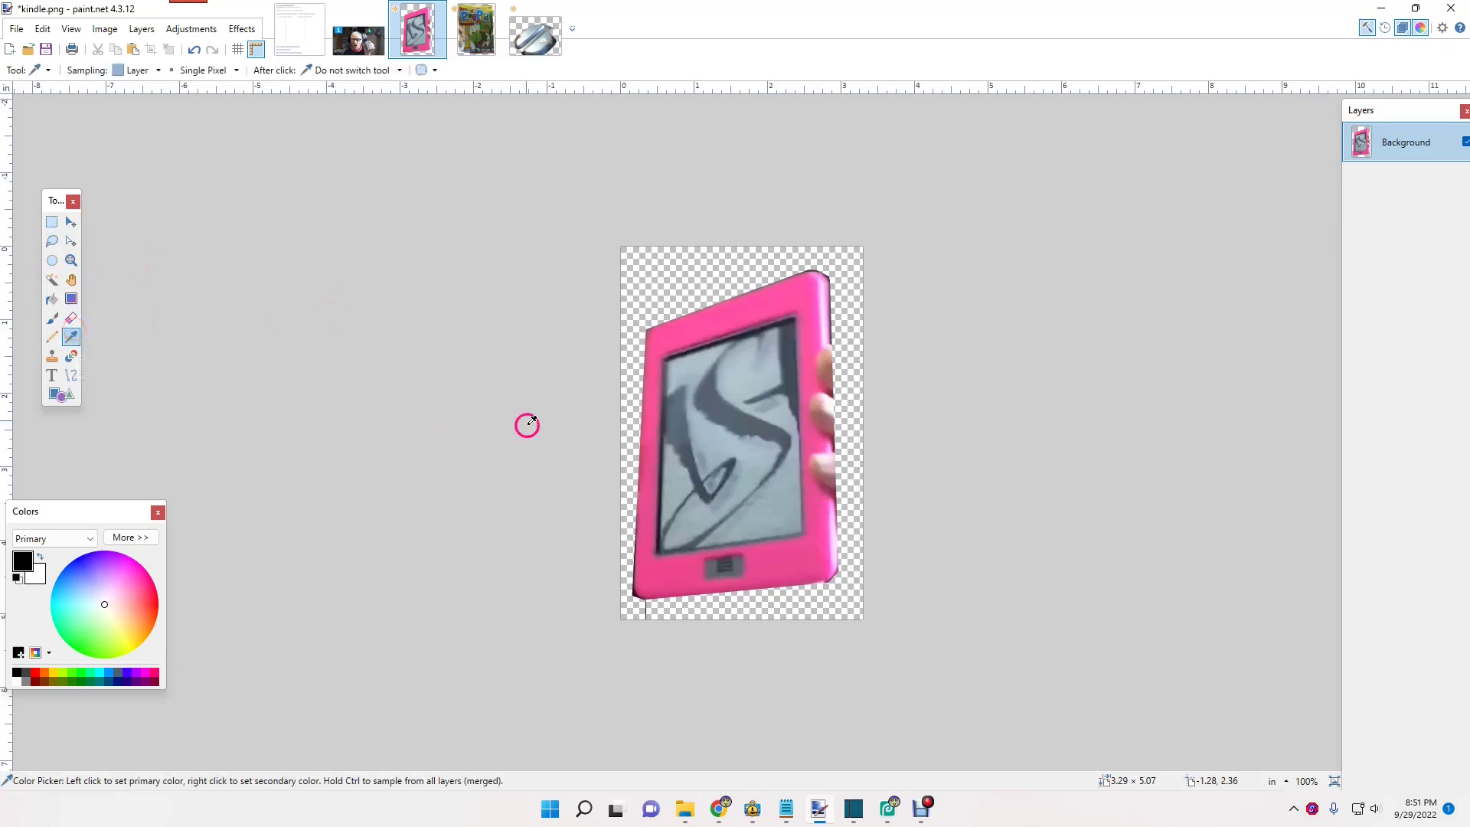
{"action": "left_click", "coordinate": [817, 505]}
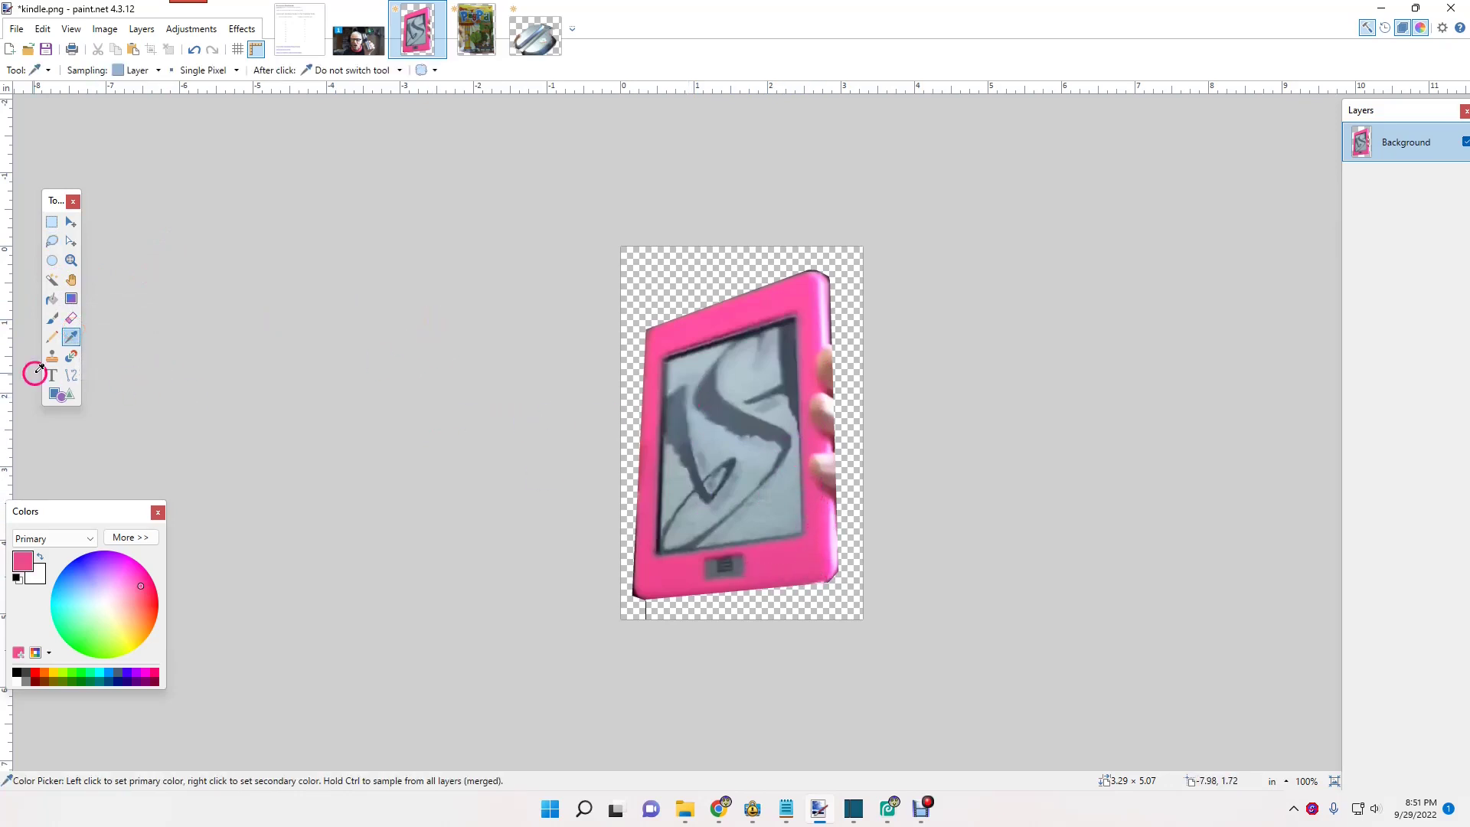
{"action": "left_click", "coordinate": [52, 319]}
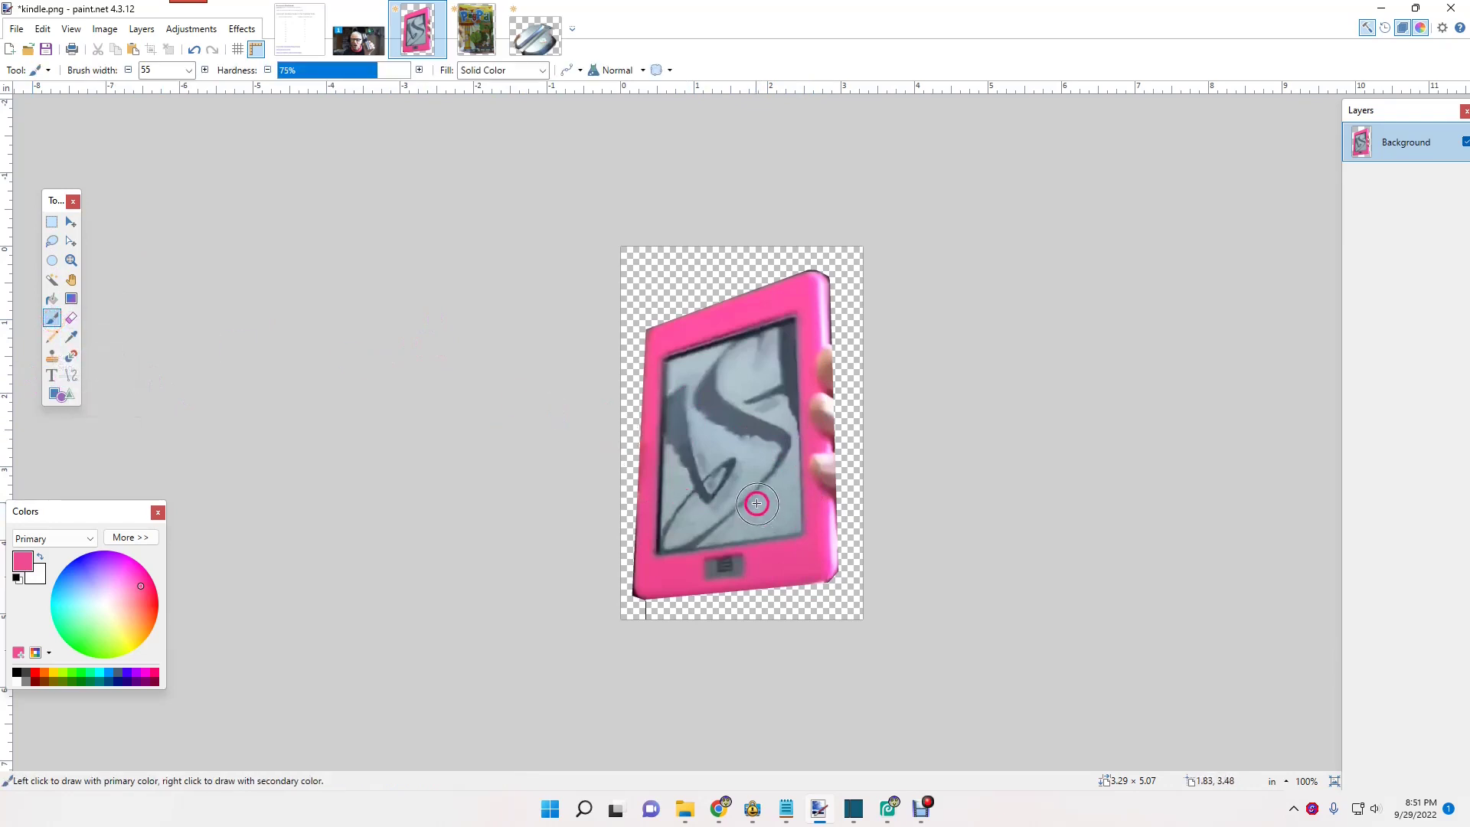
{"action": "left_click", "coordinate": [188, 70]}
{"action": "left_click", "coordinate": [196, 122]}
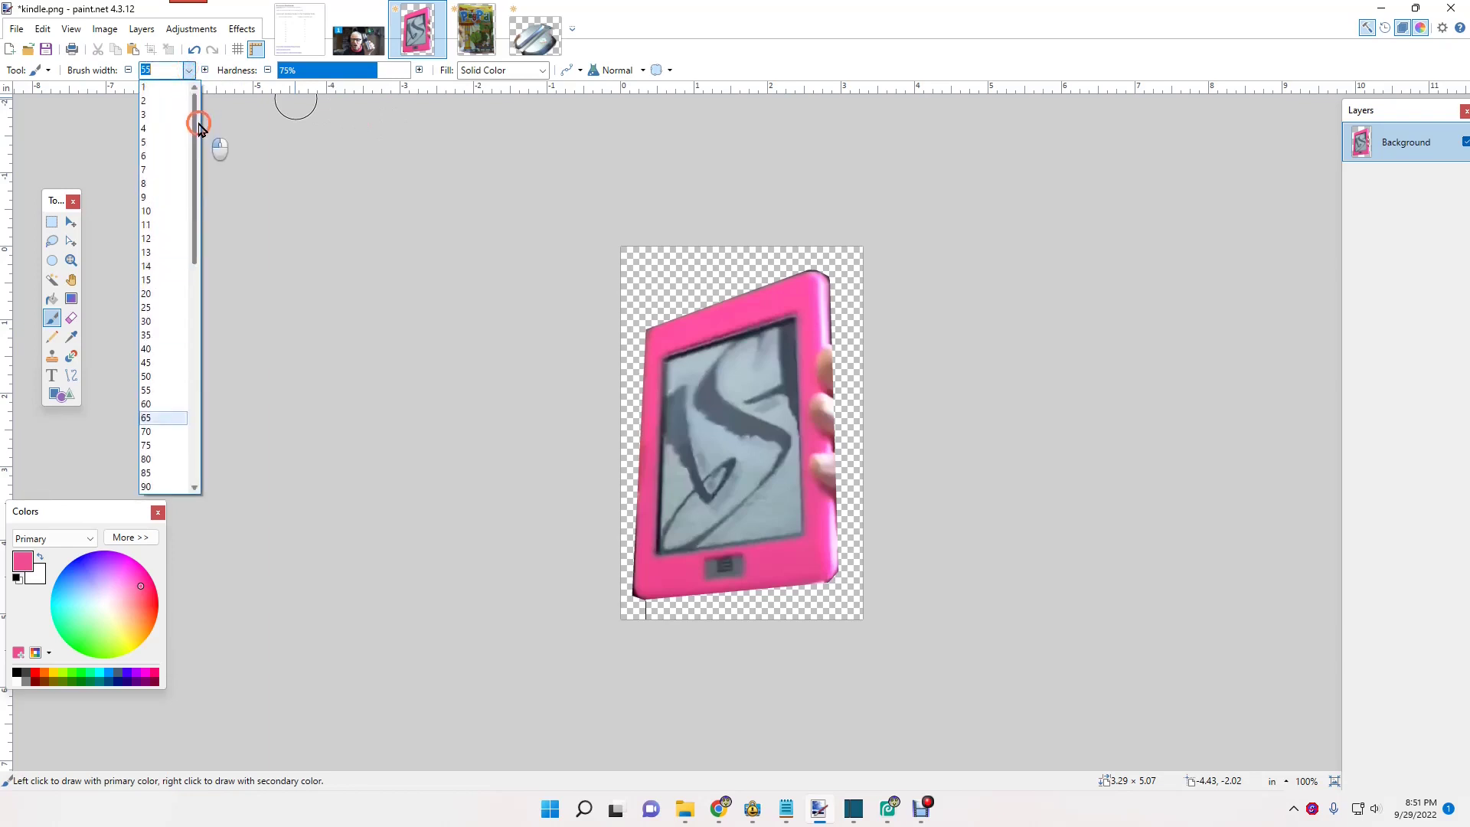
{"action": "left_click", "coordinate": [148, 210]}
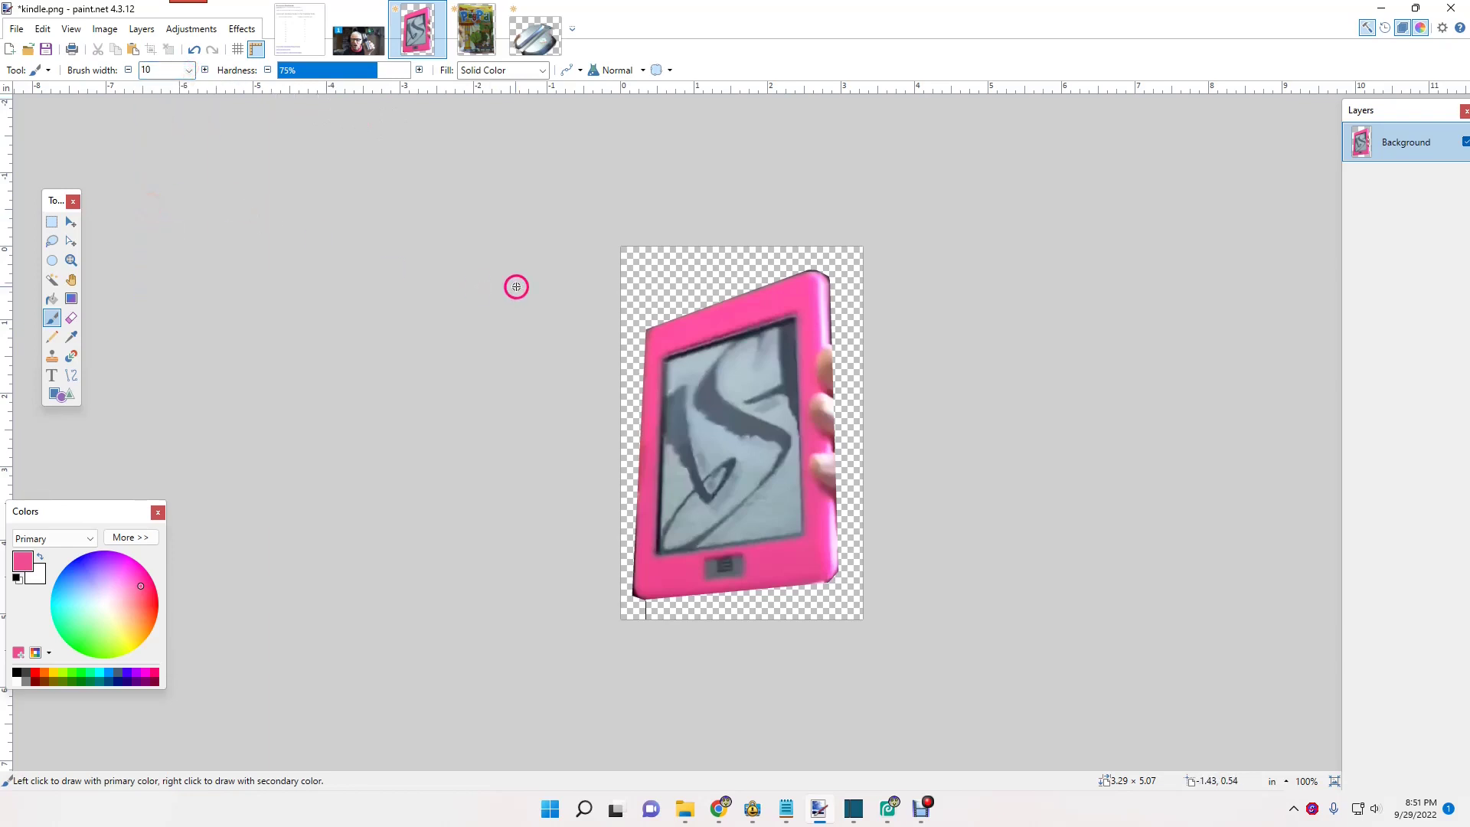
{"action": "mouse_move", "coordinate": [860, 436]}
{"action": "left_mouse_down"}
{"action": "mouse_move", "coordinate": [833, 477]}
{"action": "mouse_move", "coordinate": [825, 465]}
{"action": "left_mouse_up"}
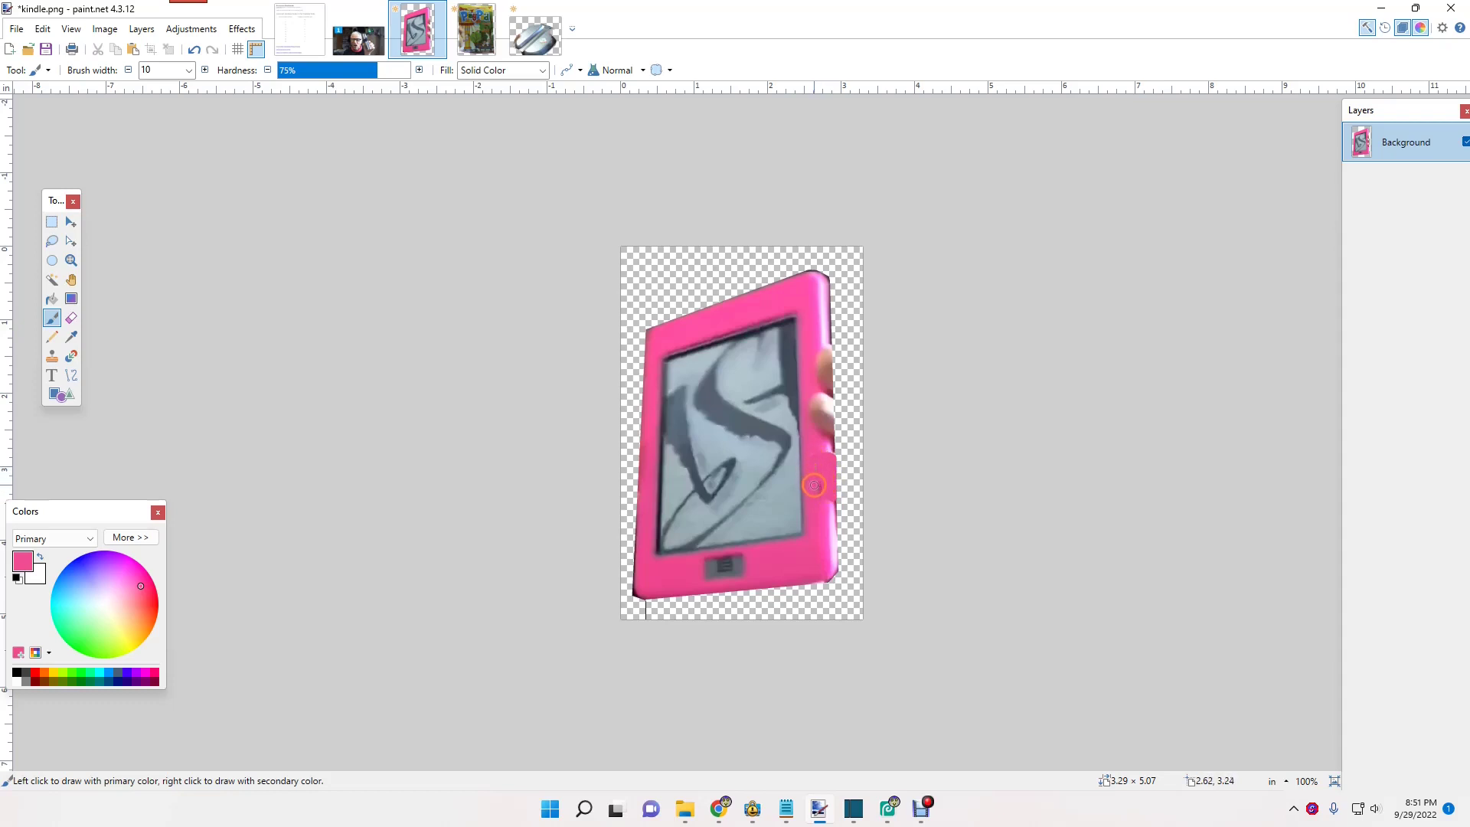
{"action": "left_click", "coordinate": [820, 422]}
{"action": "left_click", "coordinate": [828, 392]}
{"action": "left_click", "coordinate": [828, 390]}
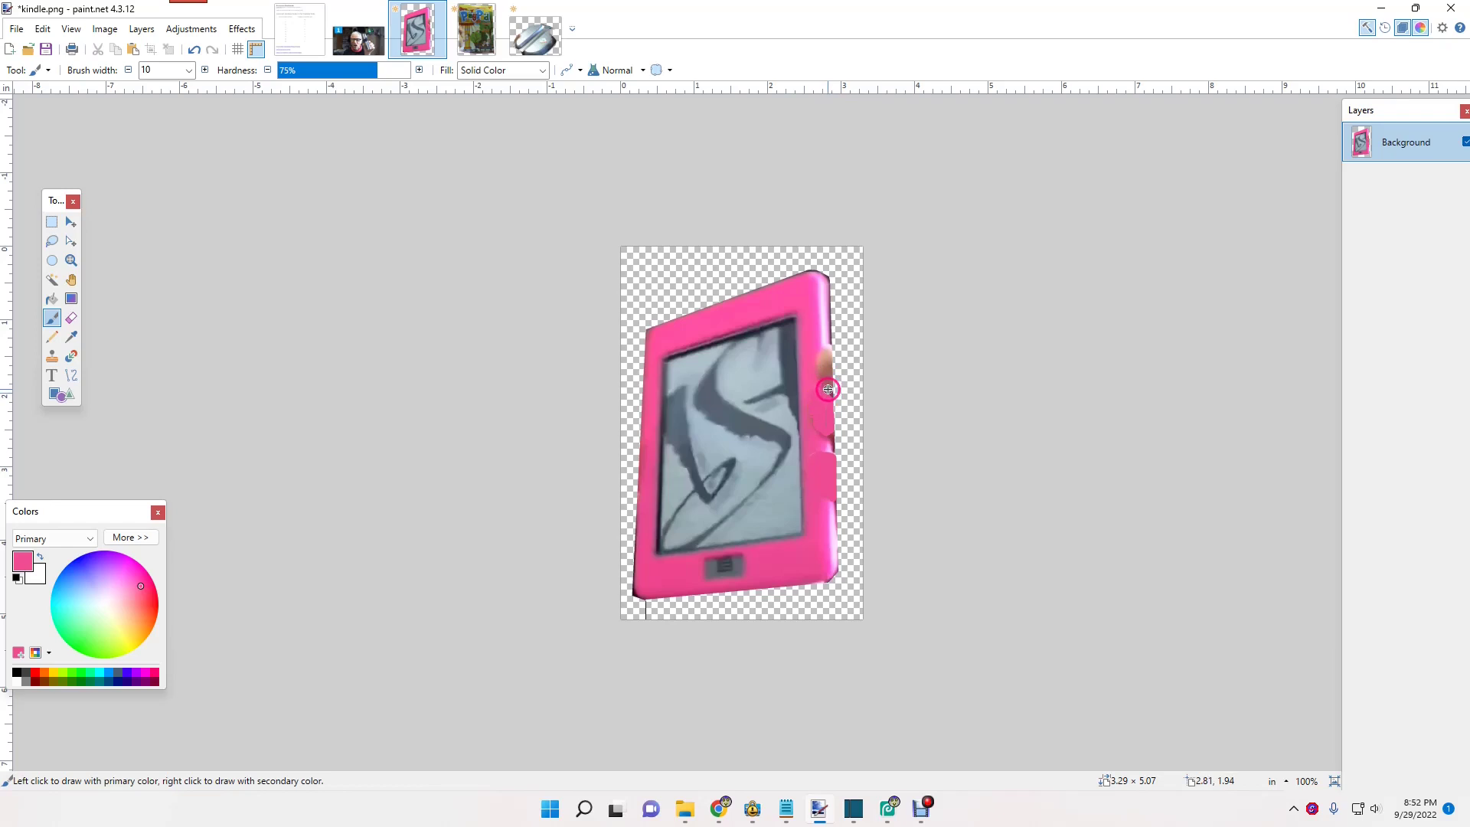
{"action": "left_click_drag", "start_coordinate": [828, 389], "coordinate": [828, 378]}
{"action": "left_click", "coordinate": [805, 456]}
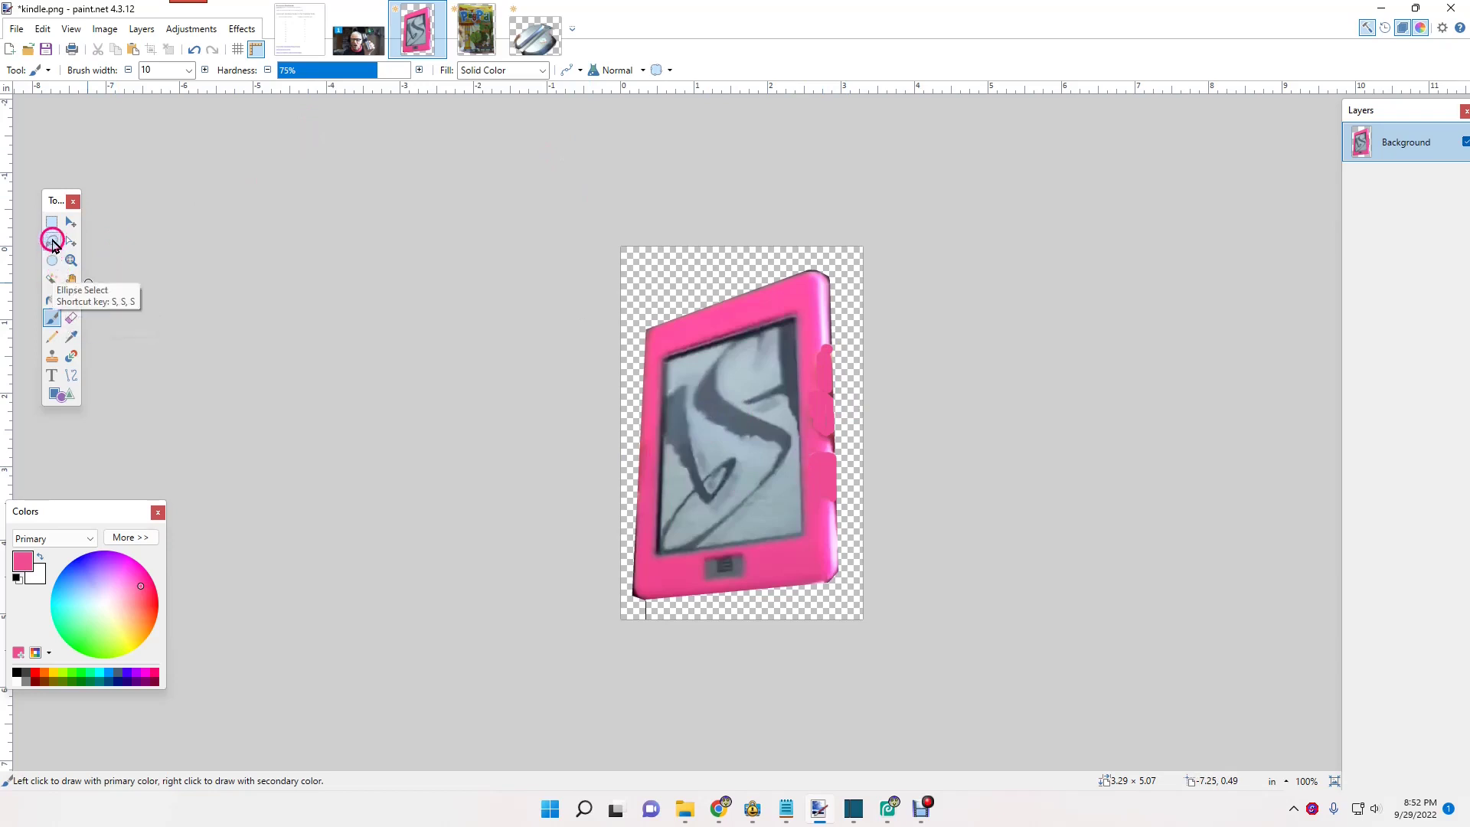
Step: Copy a highlight strip about 0.11 × 0.39 inches from the e-reader's upper right edge, paste it and stretch it down over the painted area
{"action": "left_click", "coordinate": [52, 222]}
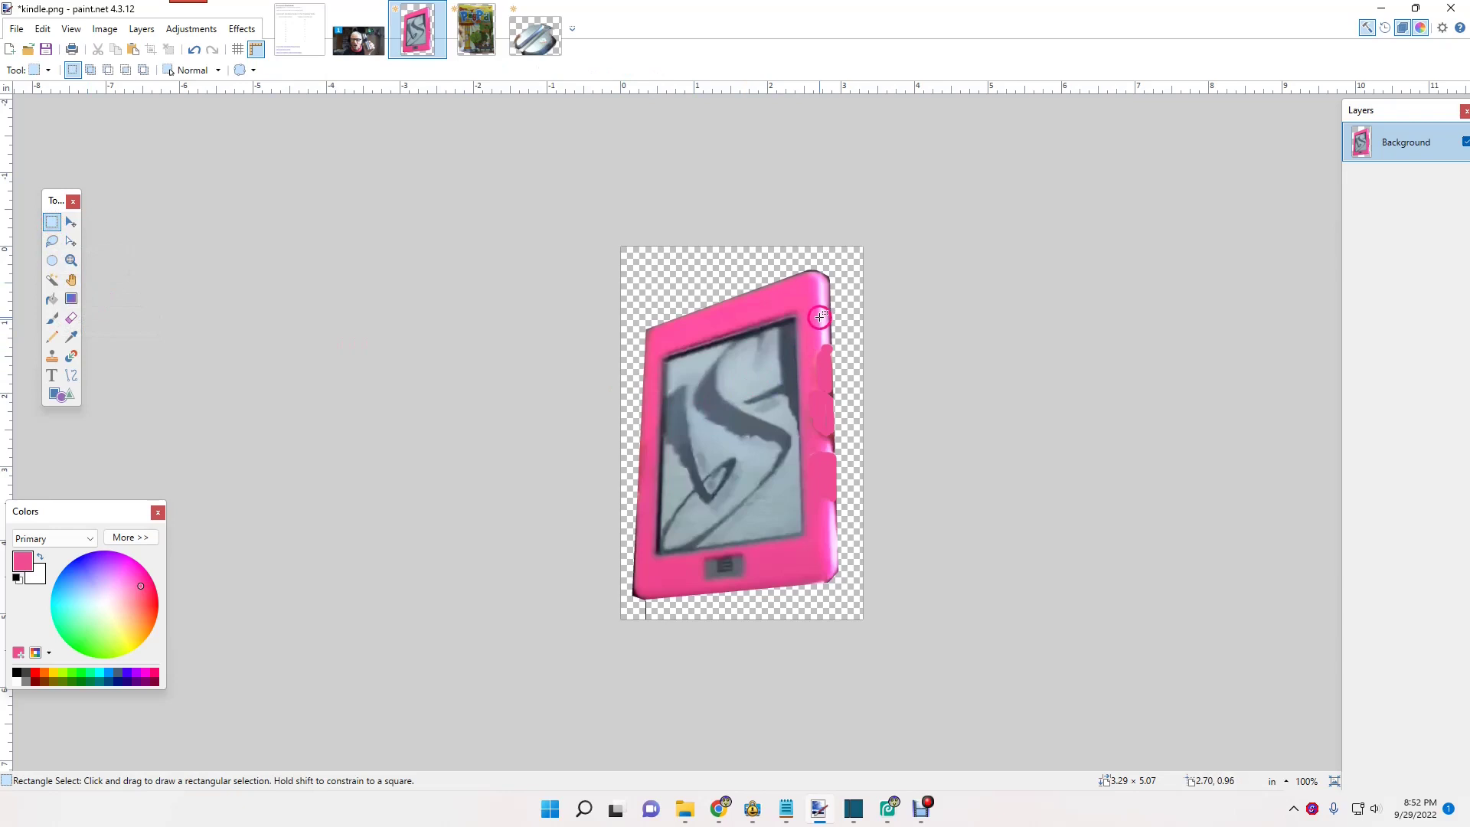
{"action": "left_click_drag", "start_coordinate": [820, 316], "coordinate": [823, 337]}
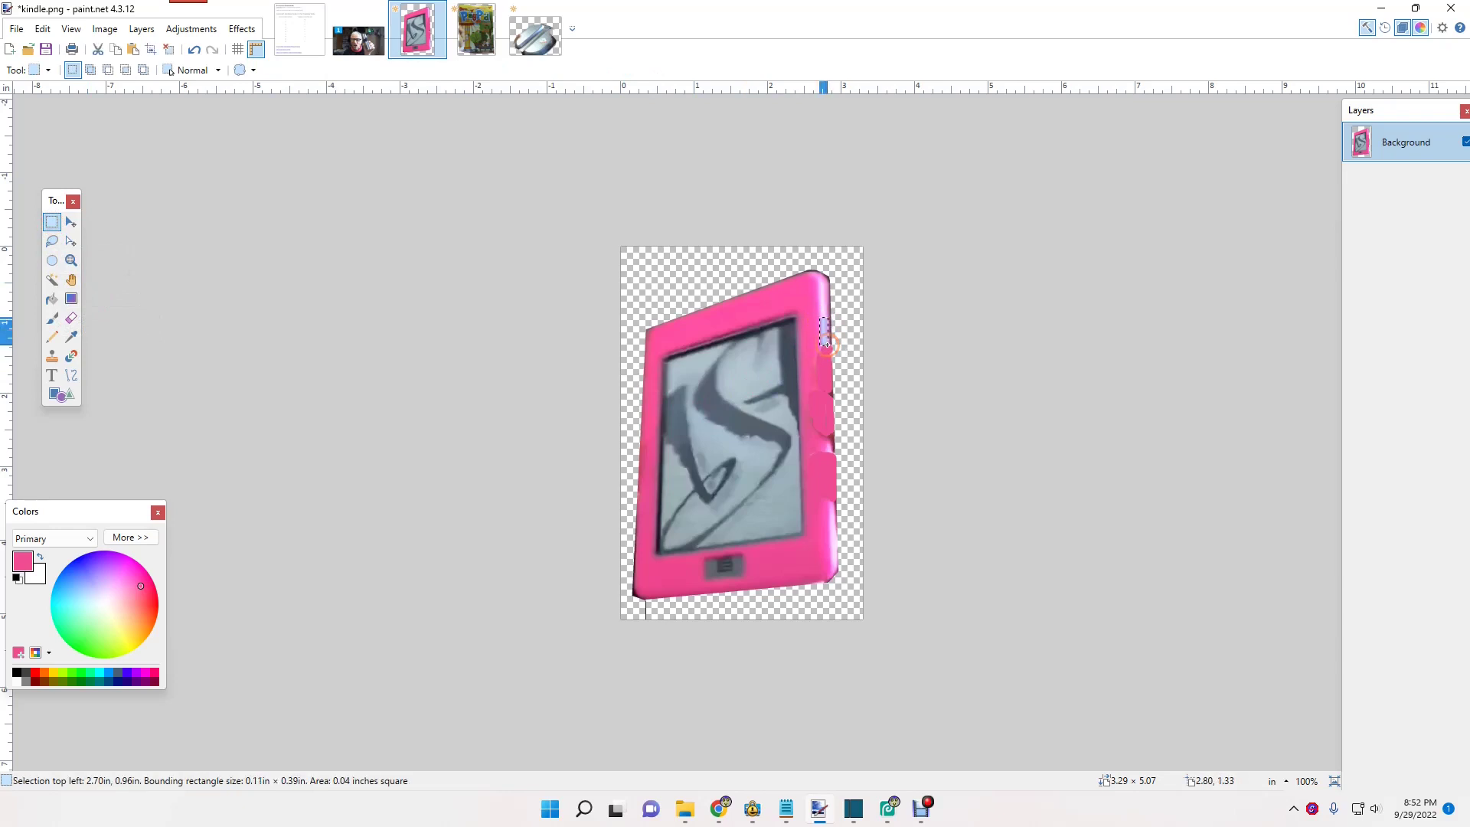
{"action": "key", "text": "ctrl"}
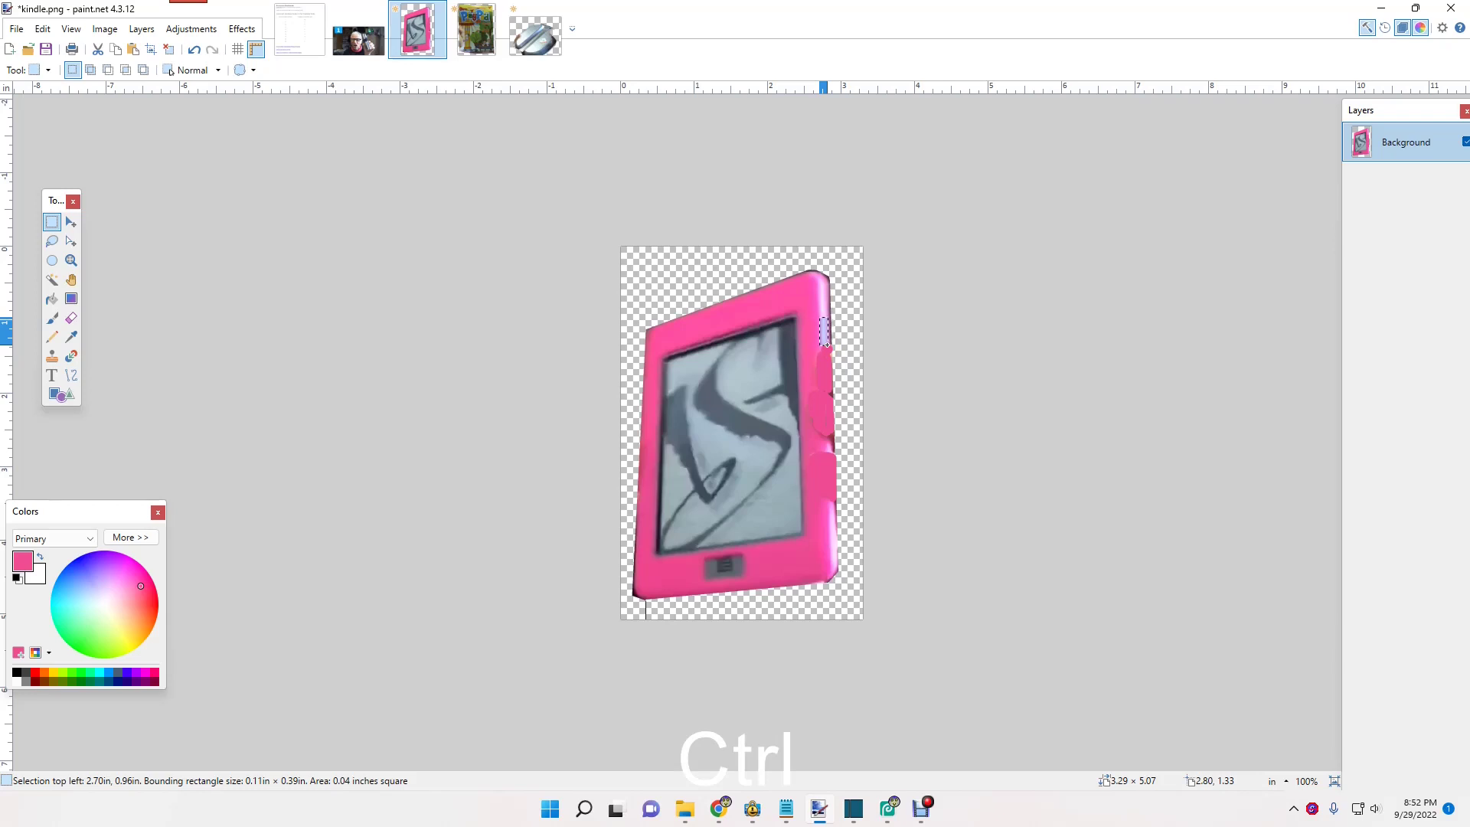
{"action": "key", "text": "ctrl+c"}
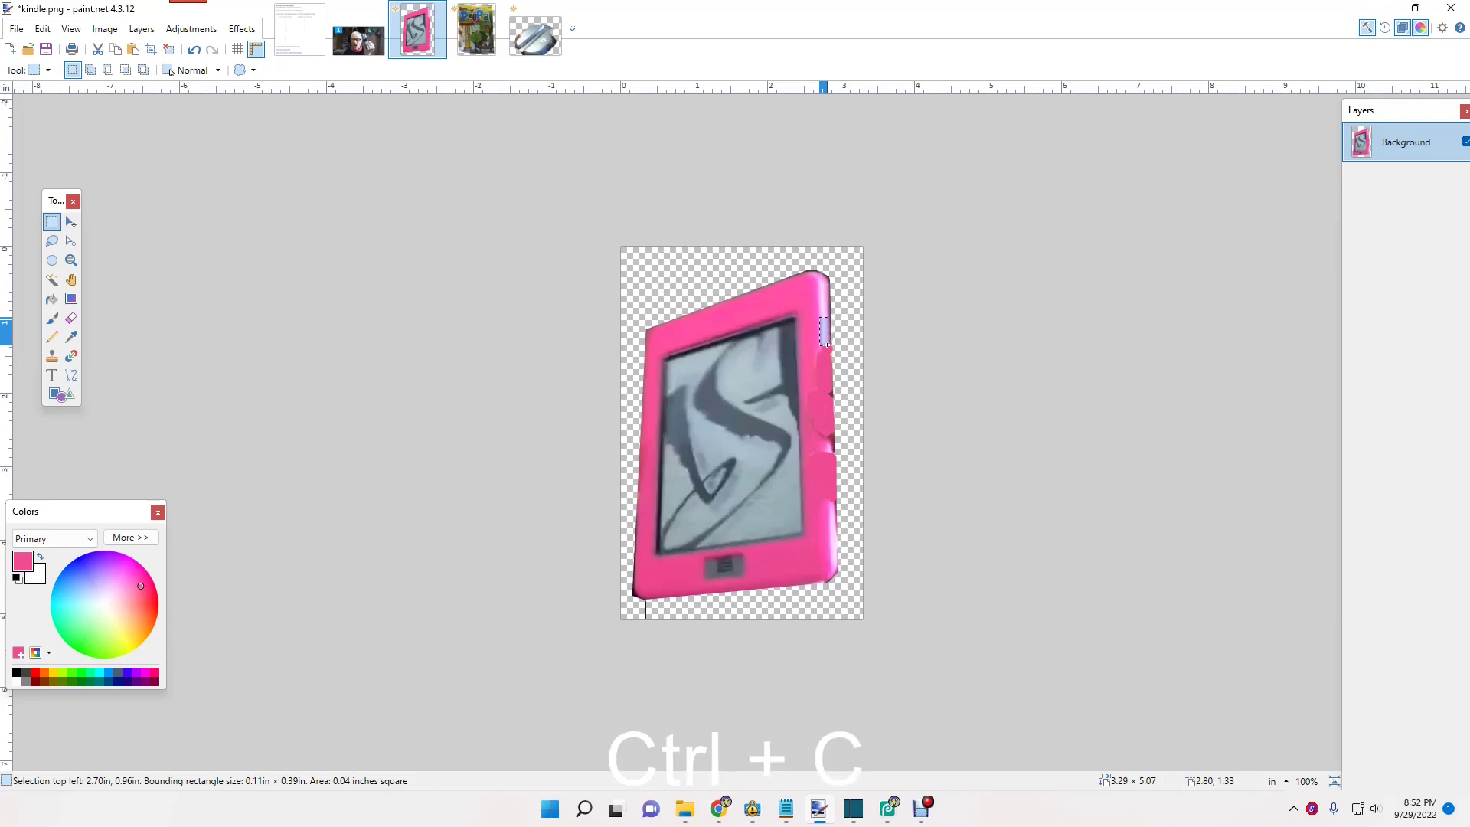
{"action": "key", "text": "ctrl+v"}
{"action": "left_click_drag", "start_coordinate": [822, 350], "coordinate": [826, 510]}
Step: Rotate the pasted highlight strip about 2° and position it along the e-reader's slanted right edge
{"action": "left_click", "coordinate": [830, 532]}
{"action": "left_click_drag", "start_coordinate": [827, 531], "coordinate": [831, 533]}
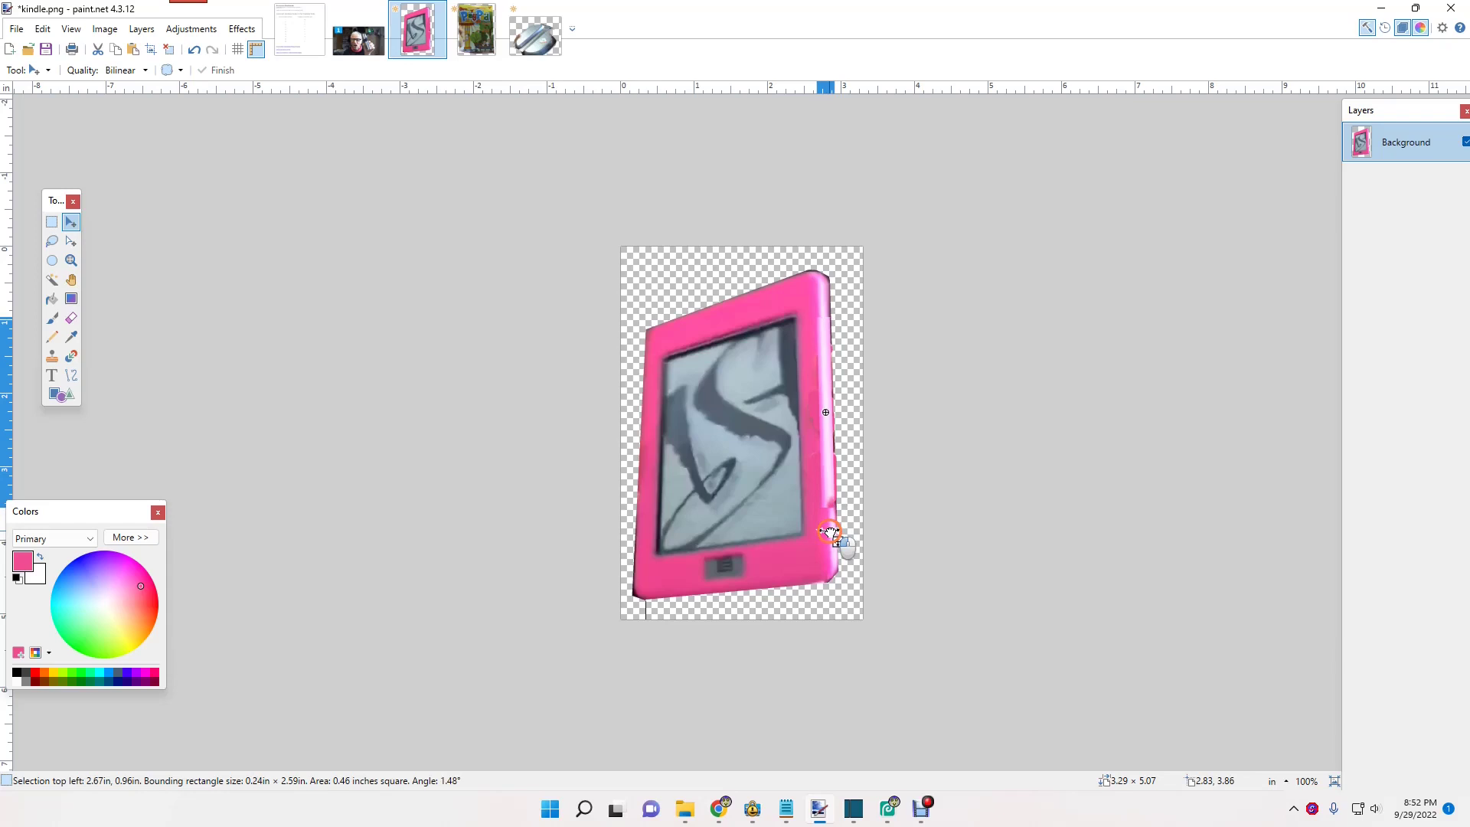
{"action": "left_click_drag", "start_coordinate": [830, 532], "coordinate": [835, 529]}
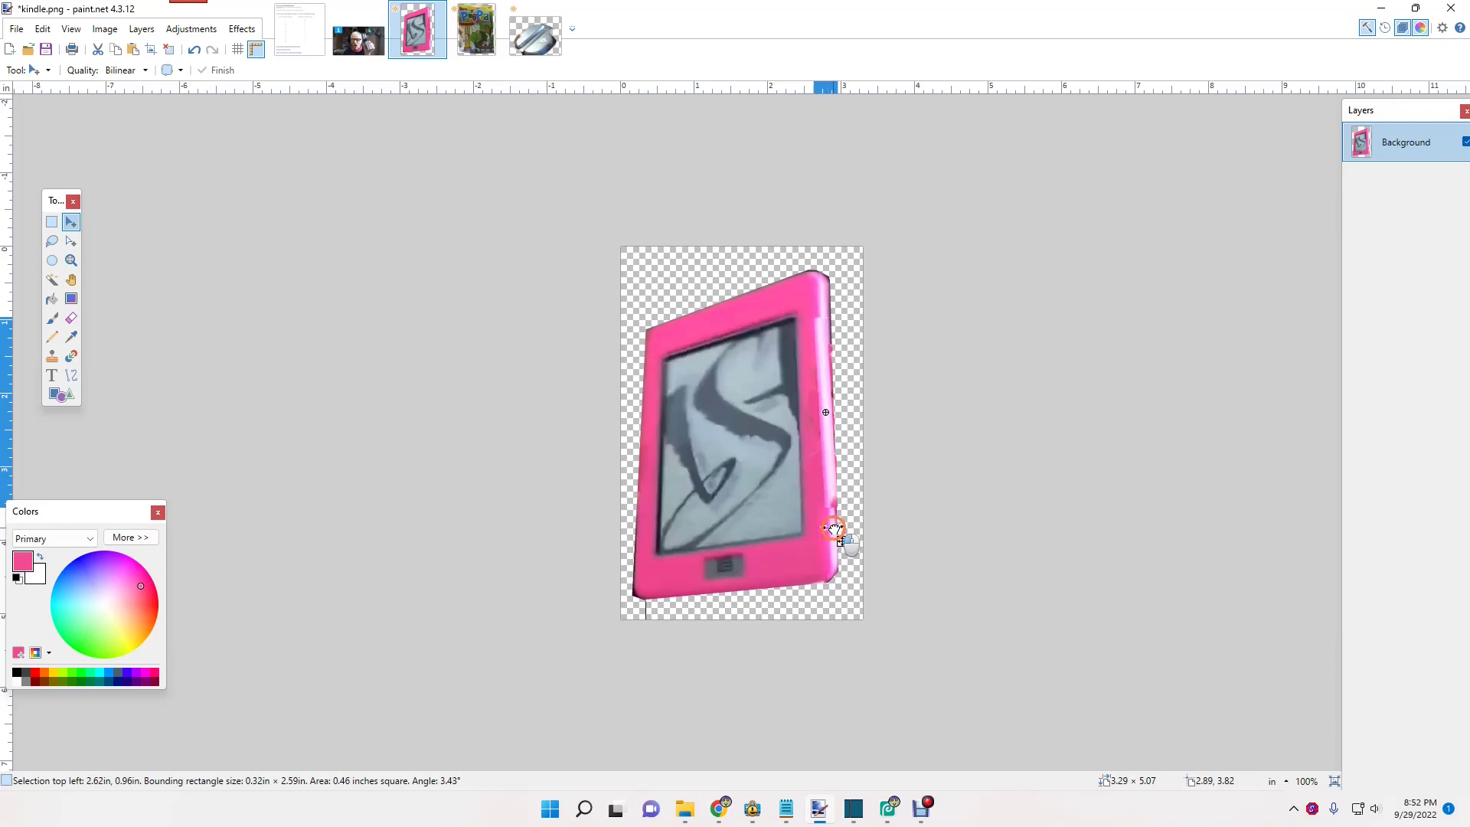
{"action": "left_click", "coordinate": [811, 378]}
{"action": "left_click_drag", "start_coordinate": [829, 405], "coordinate": [827, 408]}
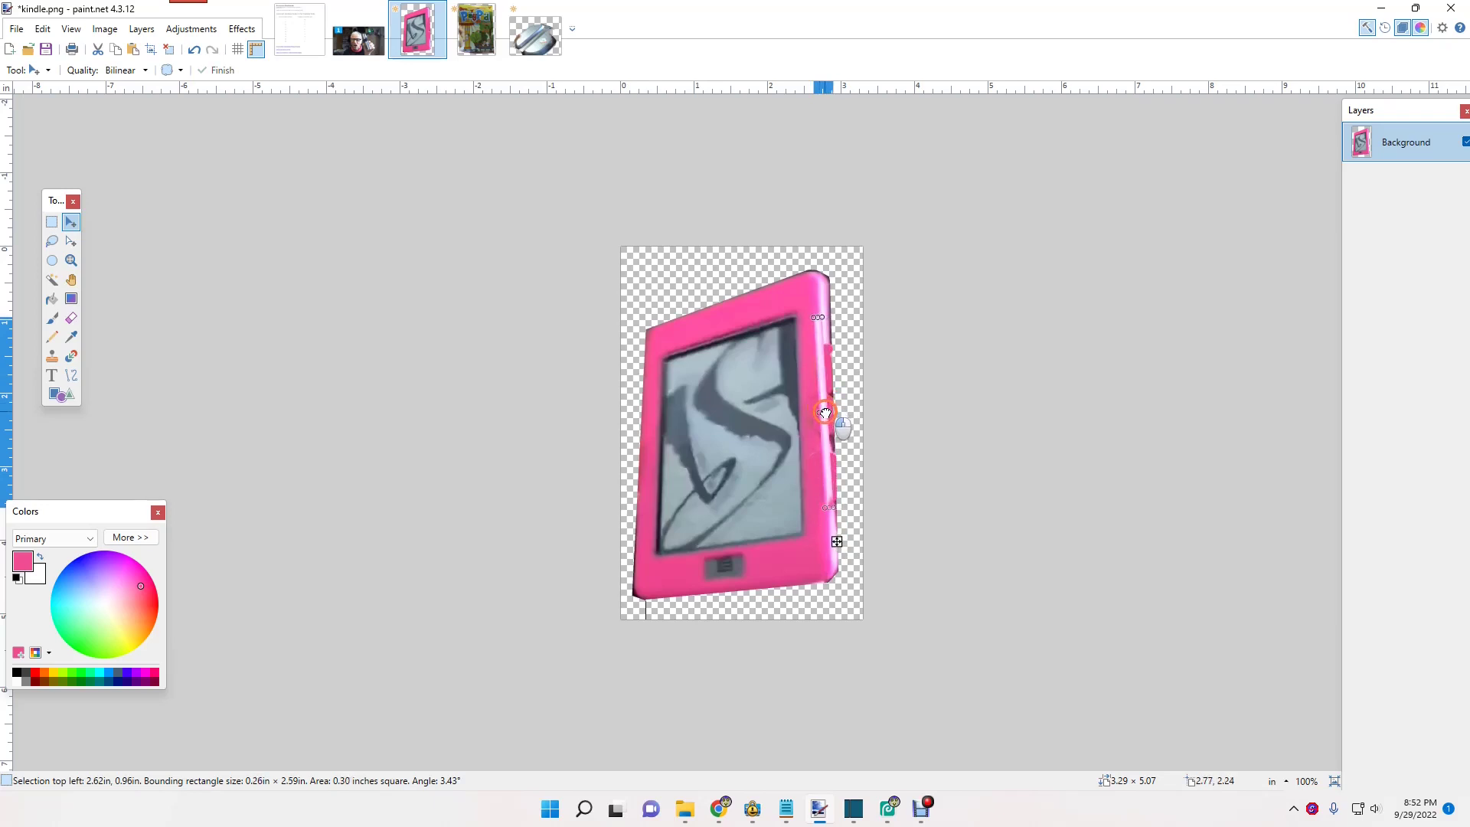
{"action": "left_click", "coordinate": [843, 528]}
{"action": "left_click_drag", "start_coordinate": [840, 544], "coordinate": [837, 543]}
{"action": "left_click_drag", "start_coordinate": [839, 542], "coordinate": [840, 531]}
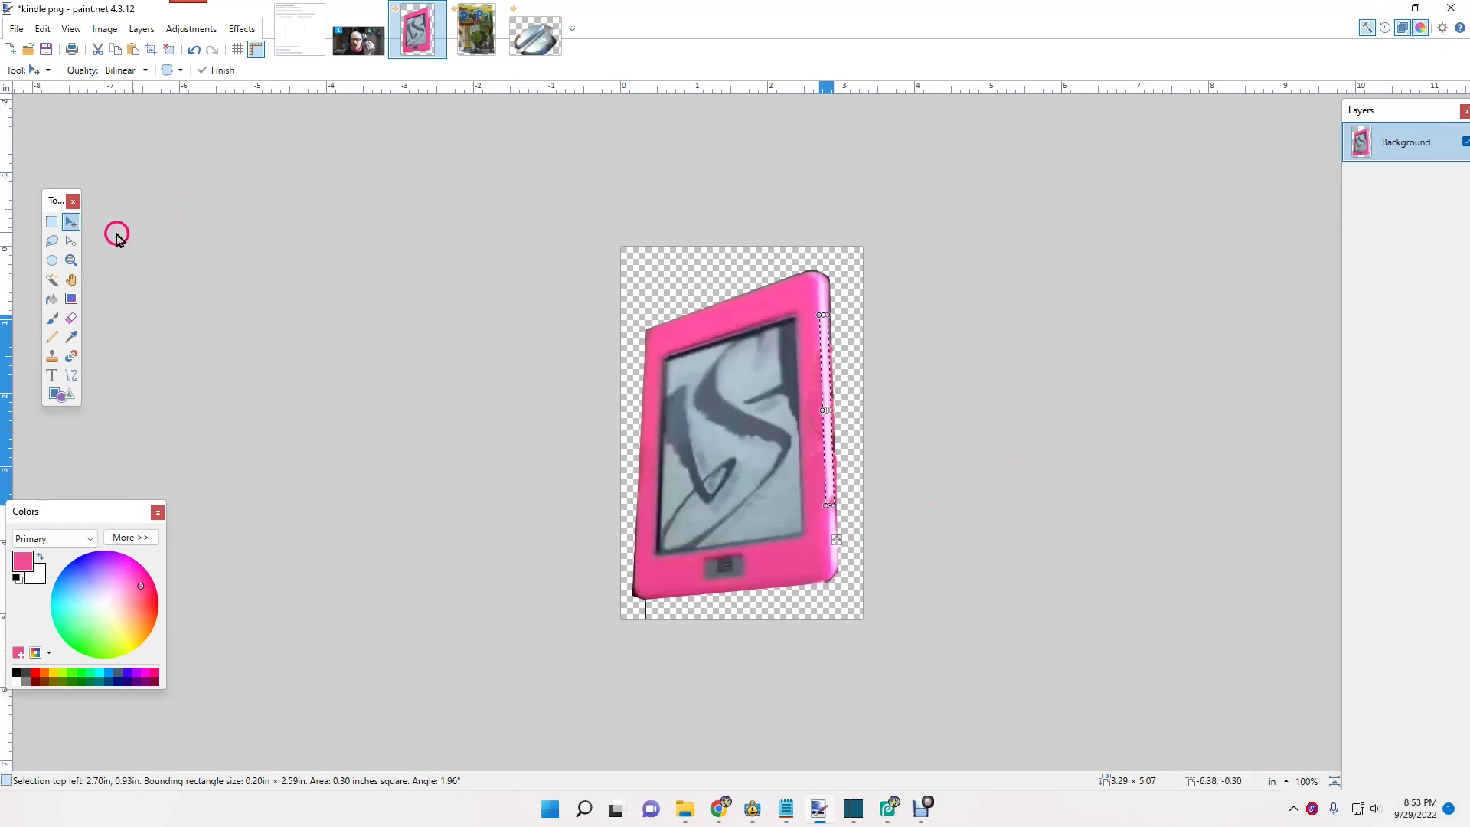
Step: Deselect the strip and crop the kindle image to a rectangle about 3.3 × 4.5 inches around the e-reader
{"action": "left_click", "coordinate": [50, 223]}
{"action": "left_click", "coordinate": [181, 101]}
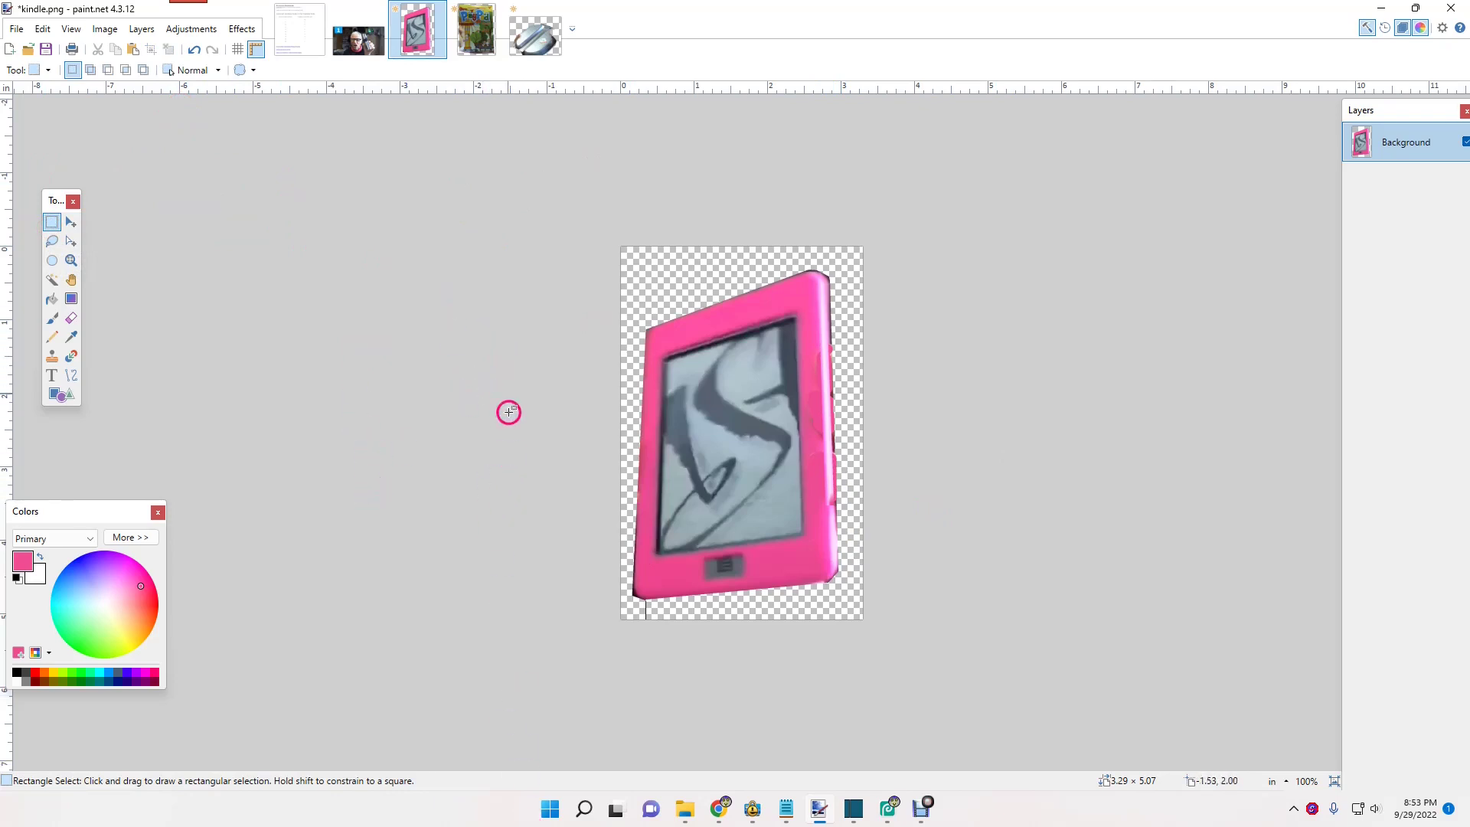
{"action": "left_click_drag", "start_coordinate": [618, 270], "coordinate": [896, 599]}
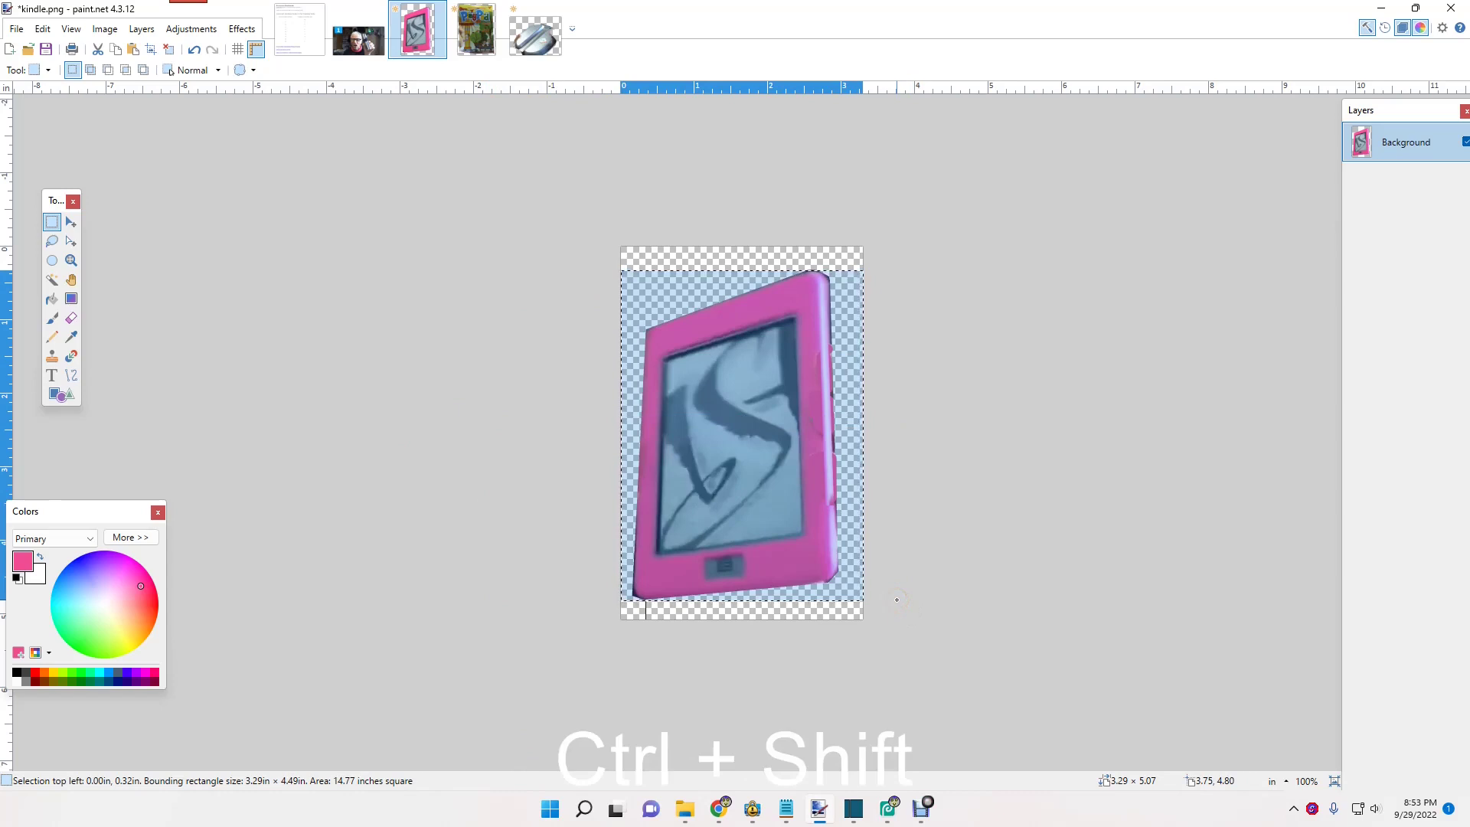
{"action": "key", "text": "ctrl+shift+x"}
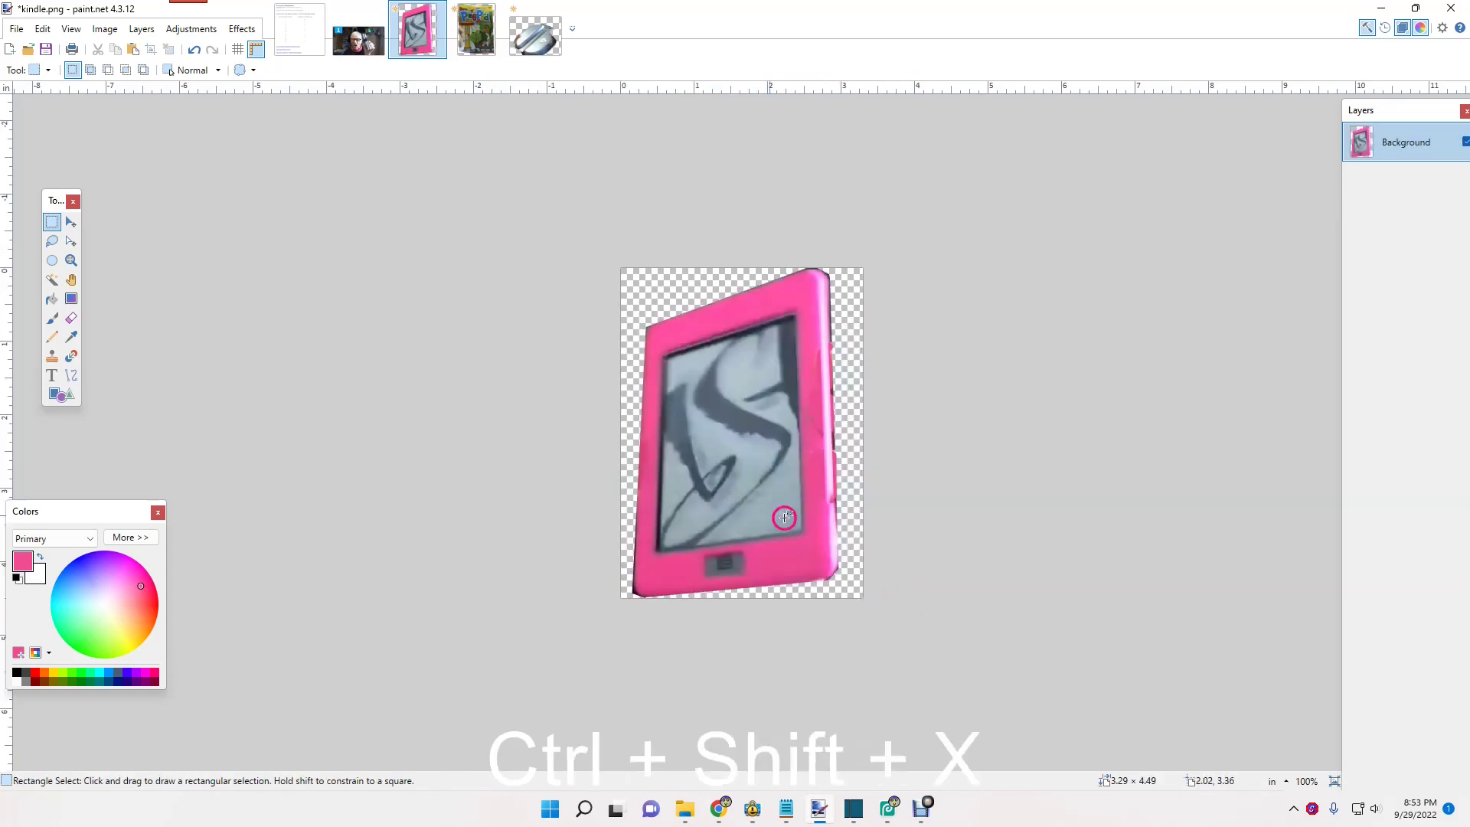
Step: In the grinder image, select a rectangle about 3.2 × 5.4 inches around the coffee grinder and crop to it
{"action": "left_click", "coordinate": [382, 15]}
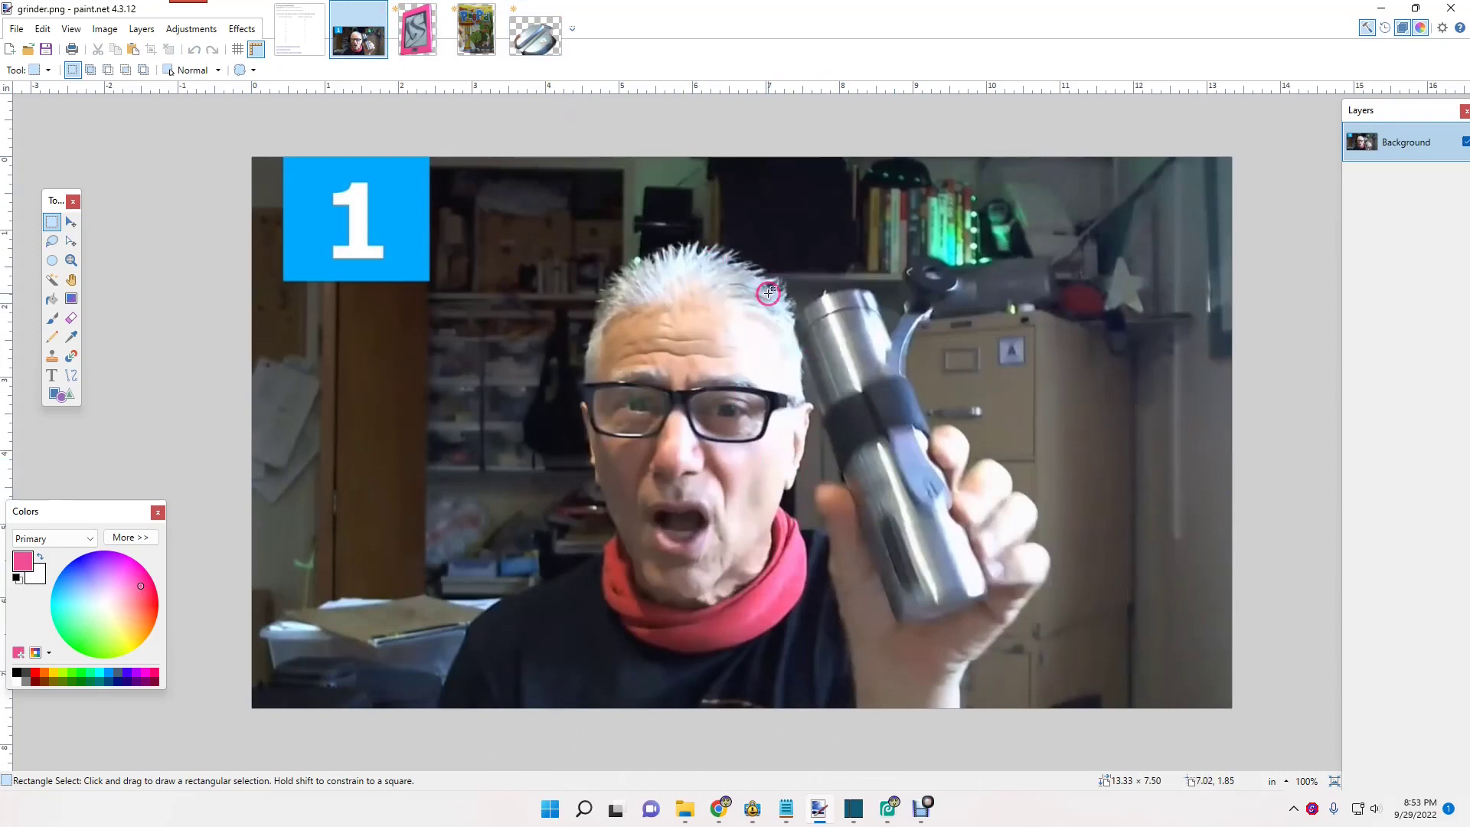
{"action": "left_click_drag", "start_coordinate": [777, 236], "coordinate": [1011, 634]}
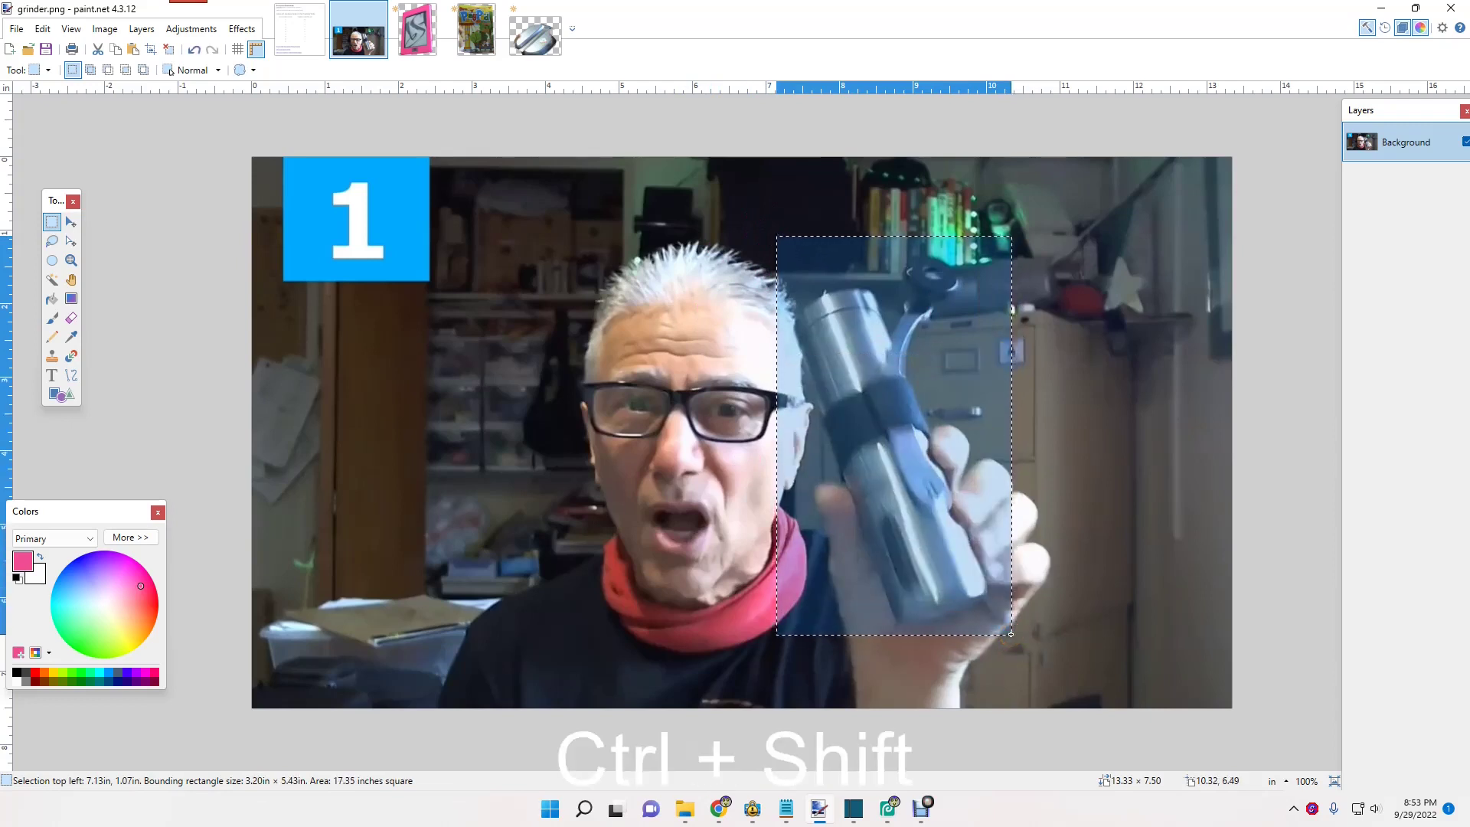
{"action": "key", "text": "ctrl+shift+x"}
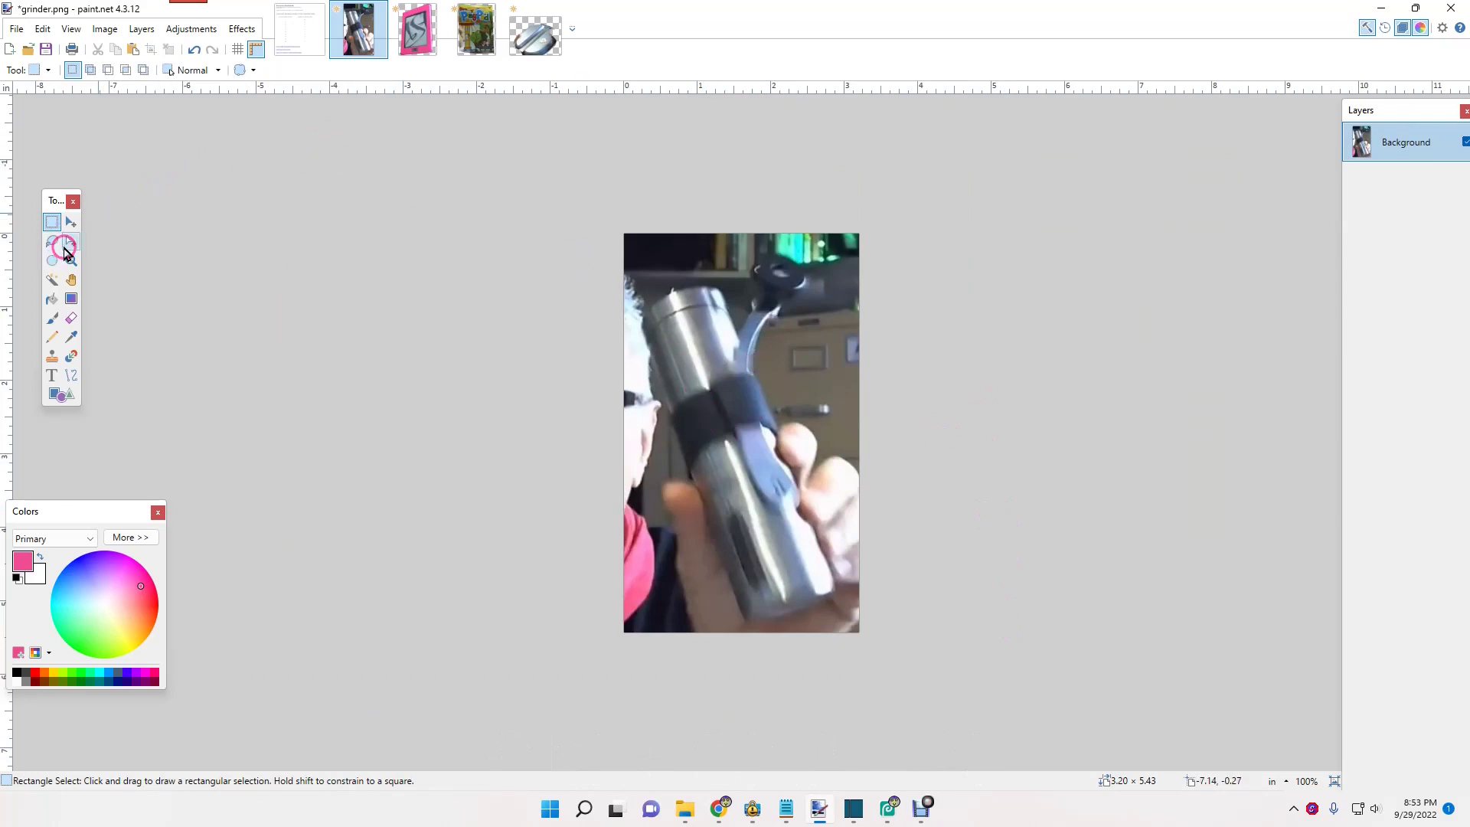
Step: Cut away the background along the grinder's left side and below its base using Lasso selections
{"action": "left_click", "coordinate": [53, 241]}
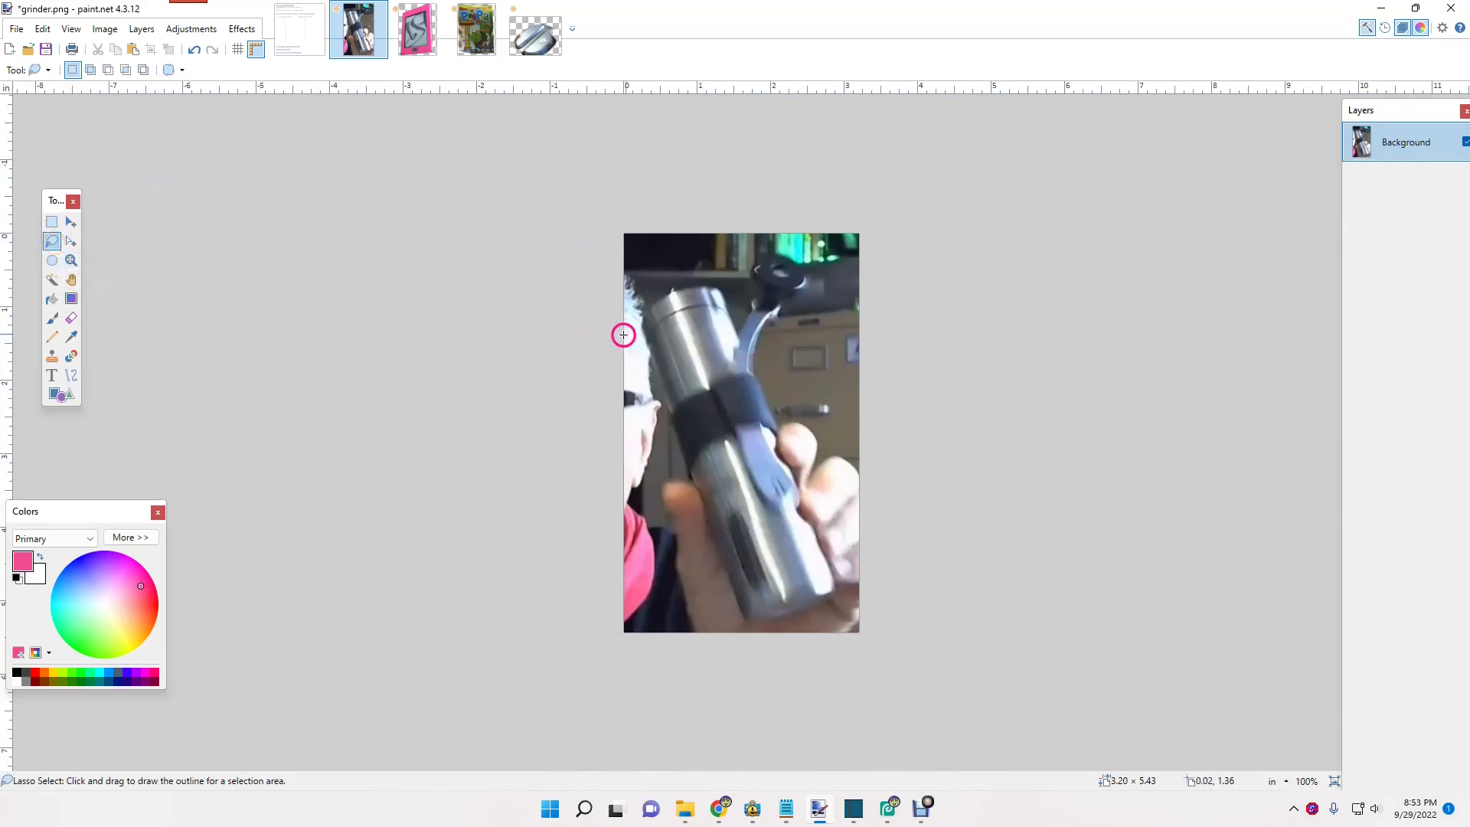
{"action": "mouse_move", "coordinate": [639, 324]}
{"action": "left_mouse_down"}
{"action": "mouse_move", "coordinate": [611, 336]}
{"action": "mouse_move", "coordinate": [588, 496]}
{"action": "mouse_move", "coordinate": [608, 823]}
{"action": "mouse_move", "coordinate": [808, 819]}
{"action": "left_mouse_up"}
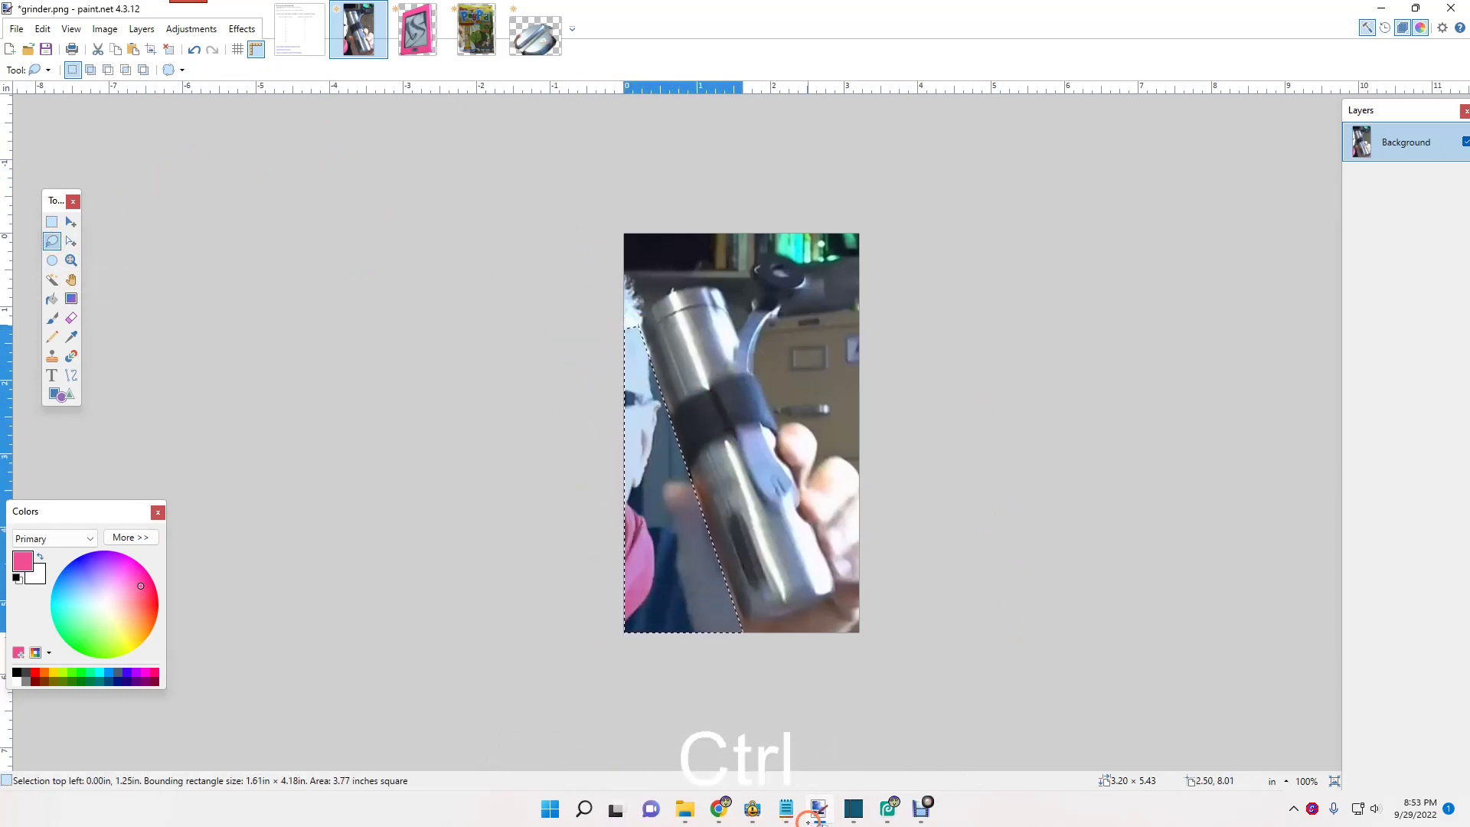
{"action": "key", "text": "ctrl+x"}
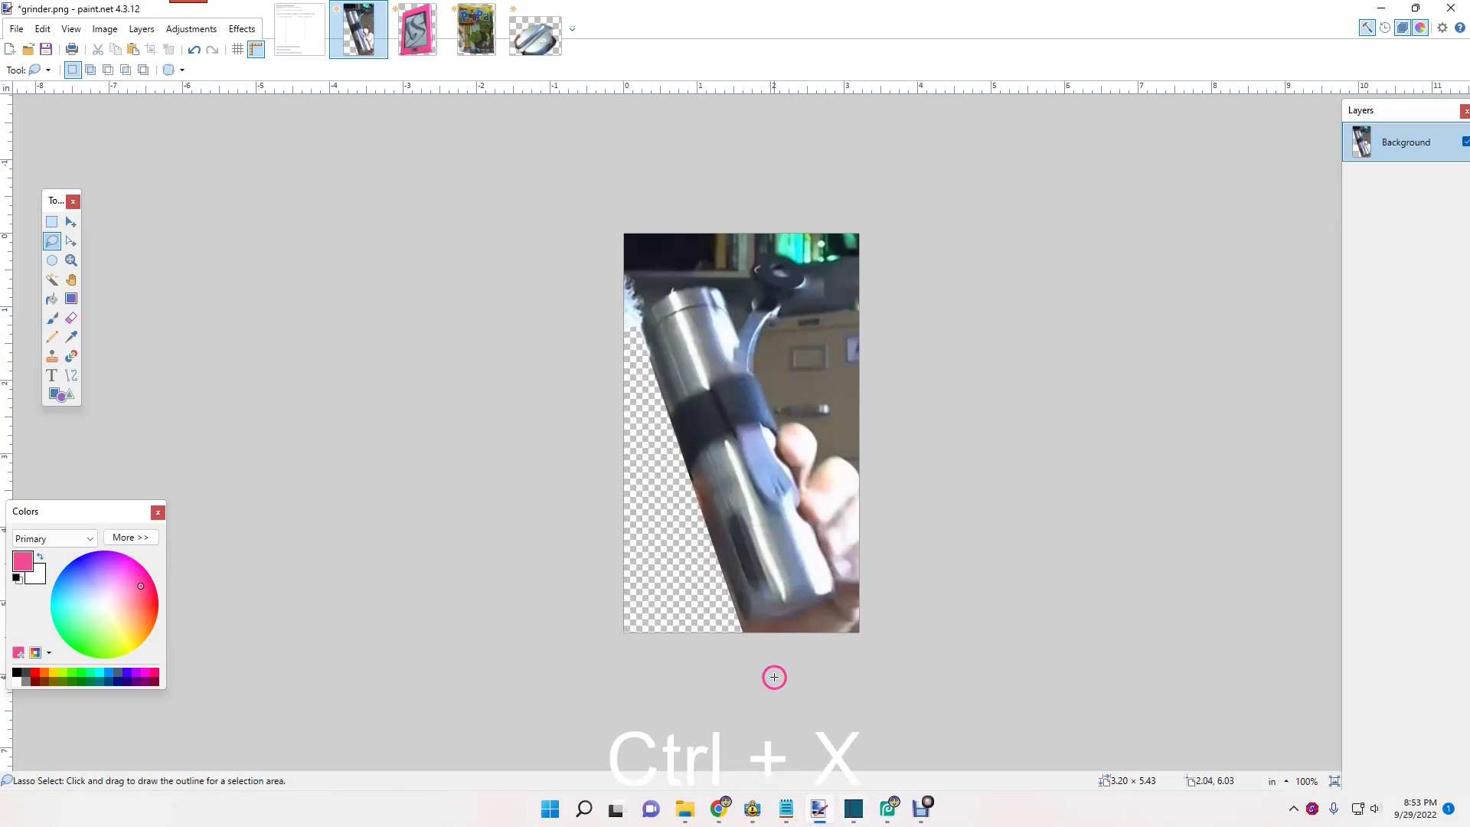
{"action": "mouse_move", "coordinate": [734, 623]}
{"action": "left_mouse_down"}
{"action": "mouse_move", "coordinate": [753, 676]}
{"action": "mouse_move", "coordinate": [902, 670]}
{"action": "mouse_move", "coordinate": [929, 610]}
{"action": "left_mouse_up"}
{"action": "key", "text": "ctrl+x"}
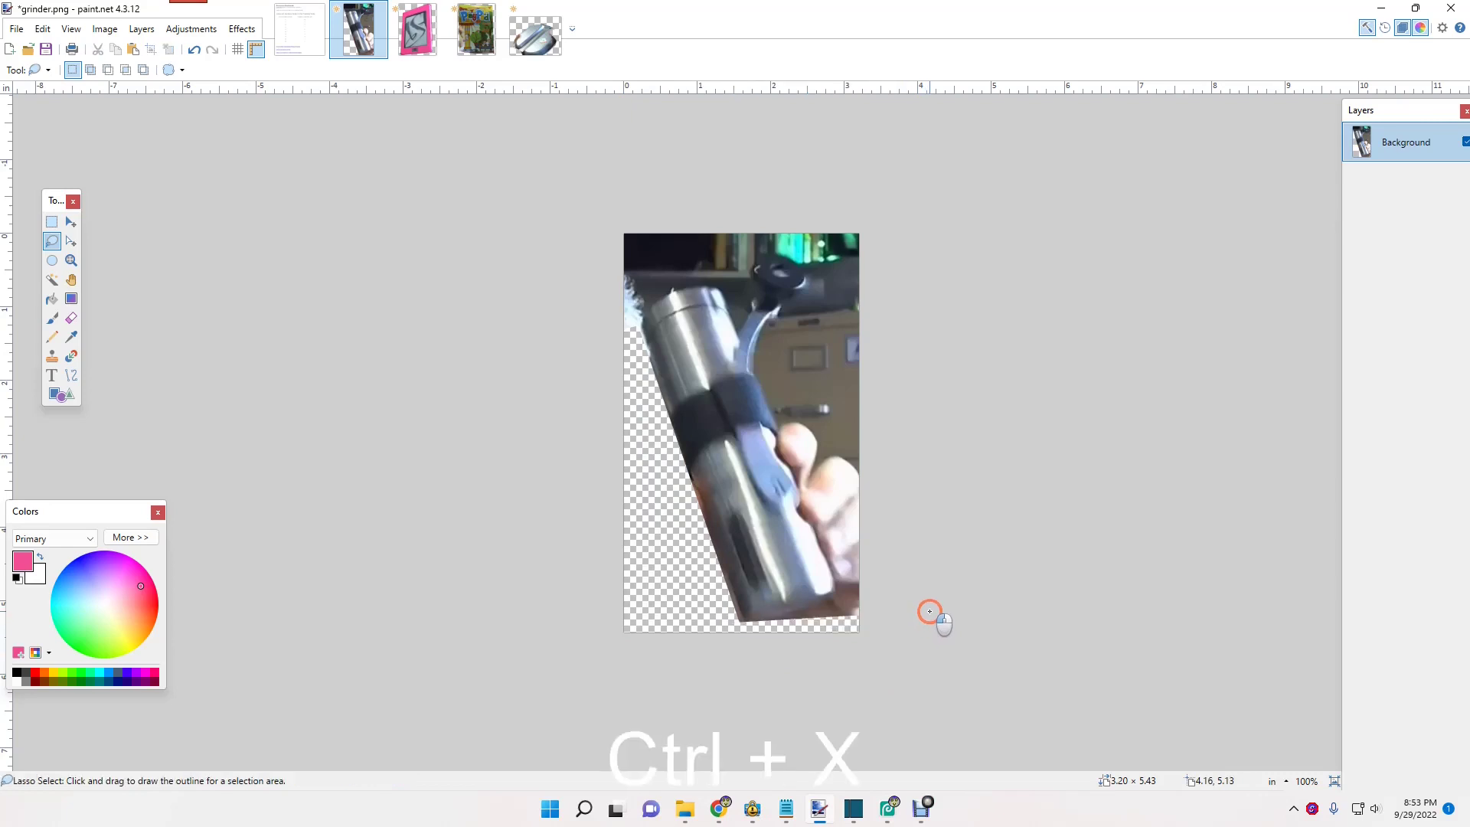
{"action": "mouse_move", "coordinate": [836, 599]}
{"action": "left_mouse_down"}
{"action": "mouse_move", "coordinate": [881, 614]}
{"action": "mouse_move", "coordinate": [881, 641]}
{"action": "mouse_move", "coordinate": [690, 658]}
{"action": "left_mouse_up"}
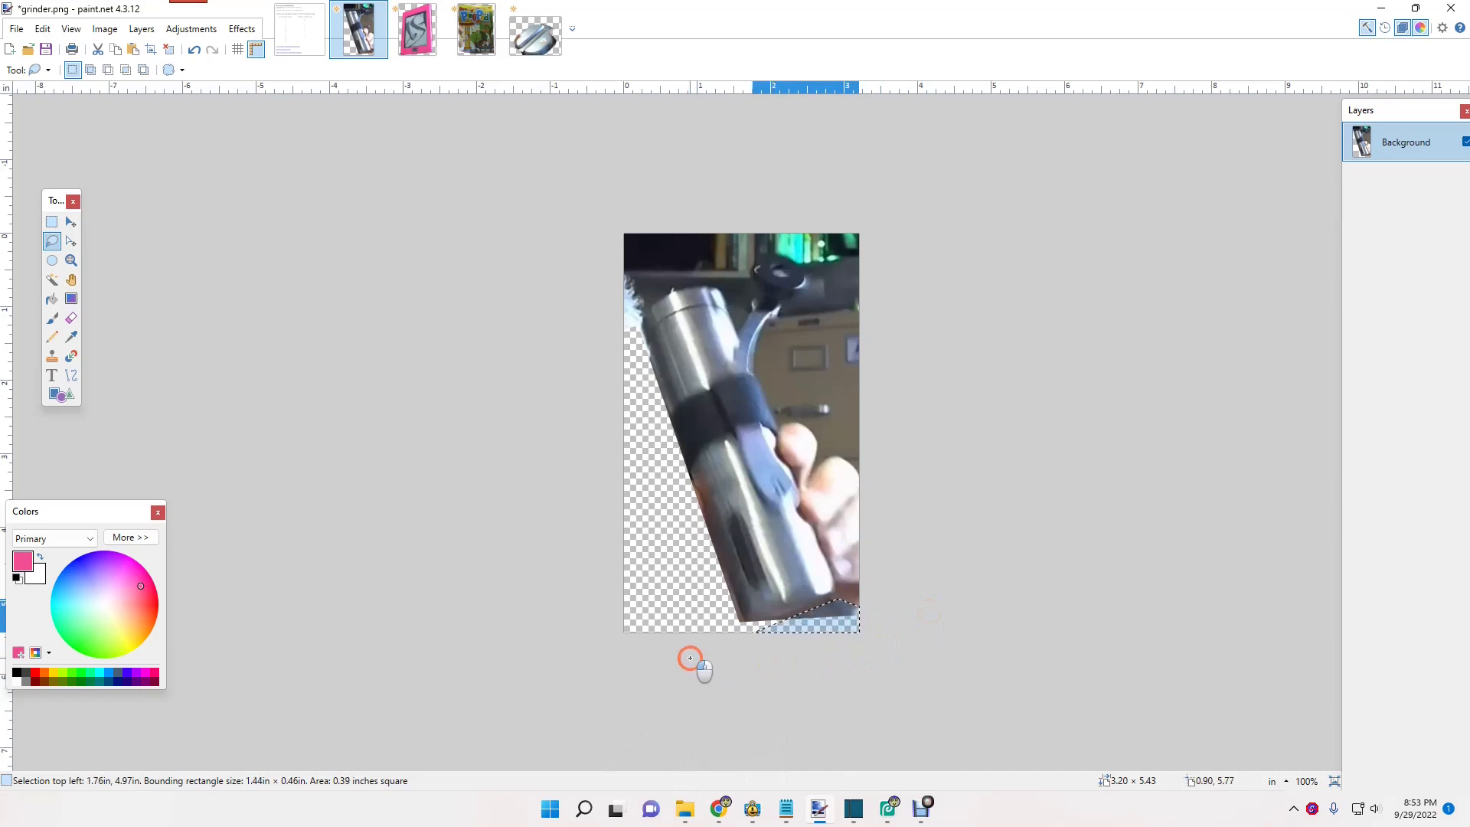
{"action": "key", "text": "ctrl+x"}
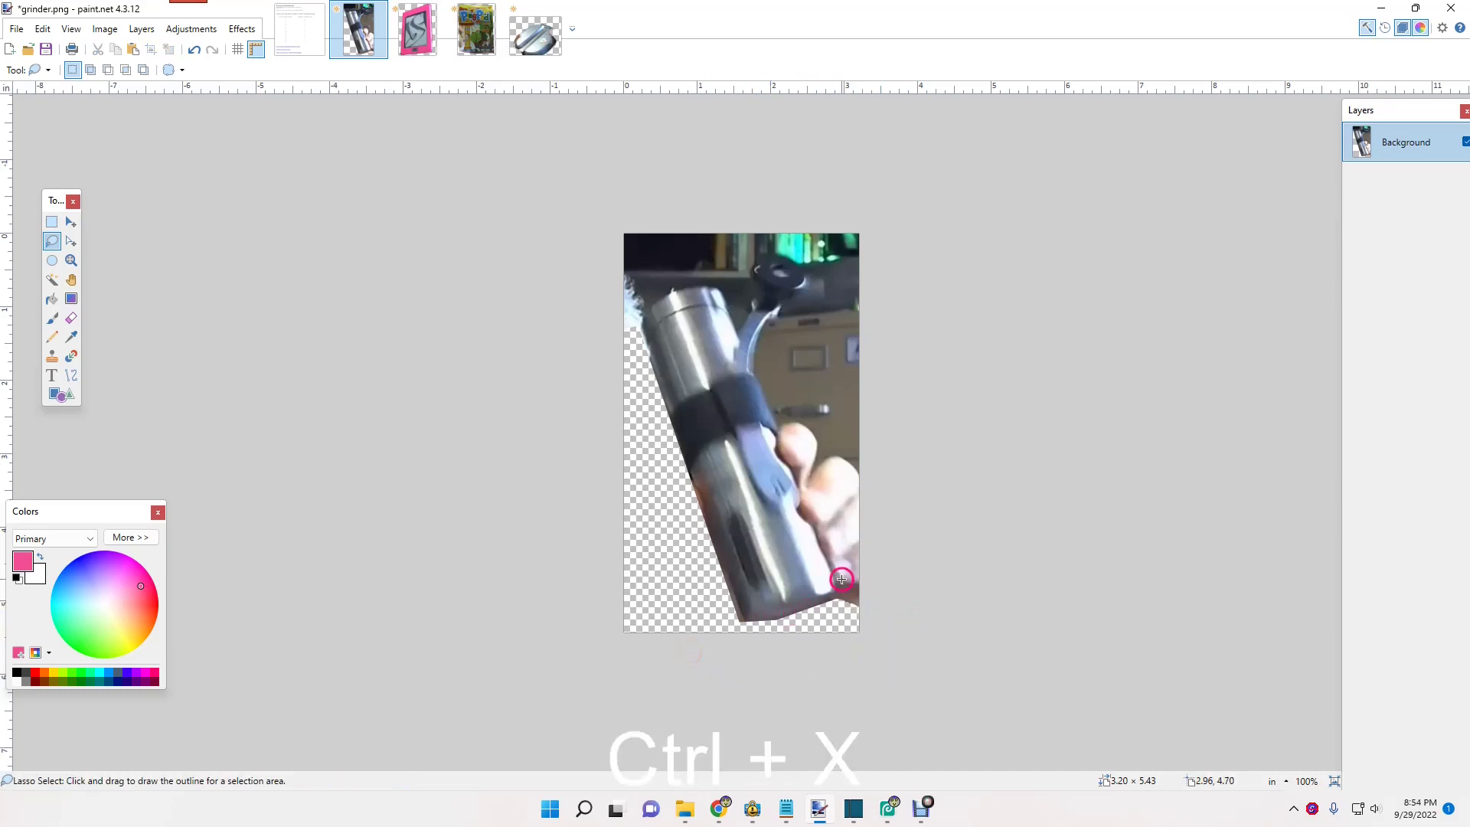
Step: Lasso and cut the hand and the cabinet background to the right of the grinder body
{"action": "mouse_move", "coordinate": [780, 434]}
{"action": "left_mouse_down"}
{"action": "mouse_move", "coordinate": [889, 444]}
{"action": "mouse_move", "coordinate": [1003, 512]}
{"action": "mouse_move", "coordinate": [1034, 636]}
{"action": "mouse_move", "coordinate": [1028, 752]}
{"action": "mouse_move", "coordinate": [985, 823]}
{"action": "mouse_move", "coordinate": [909, 821]}
{"action": "left_mouse_up"}
{"action": "key", "text": "ctrl+x"}
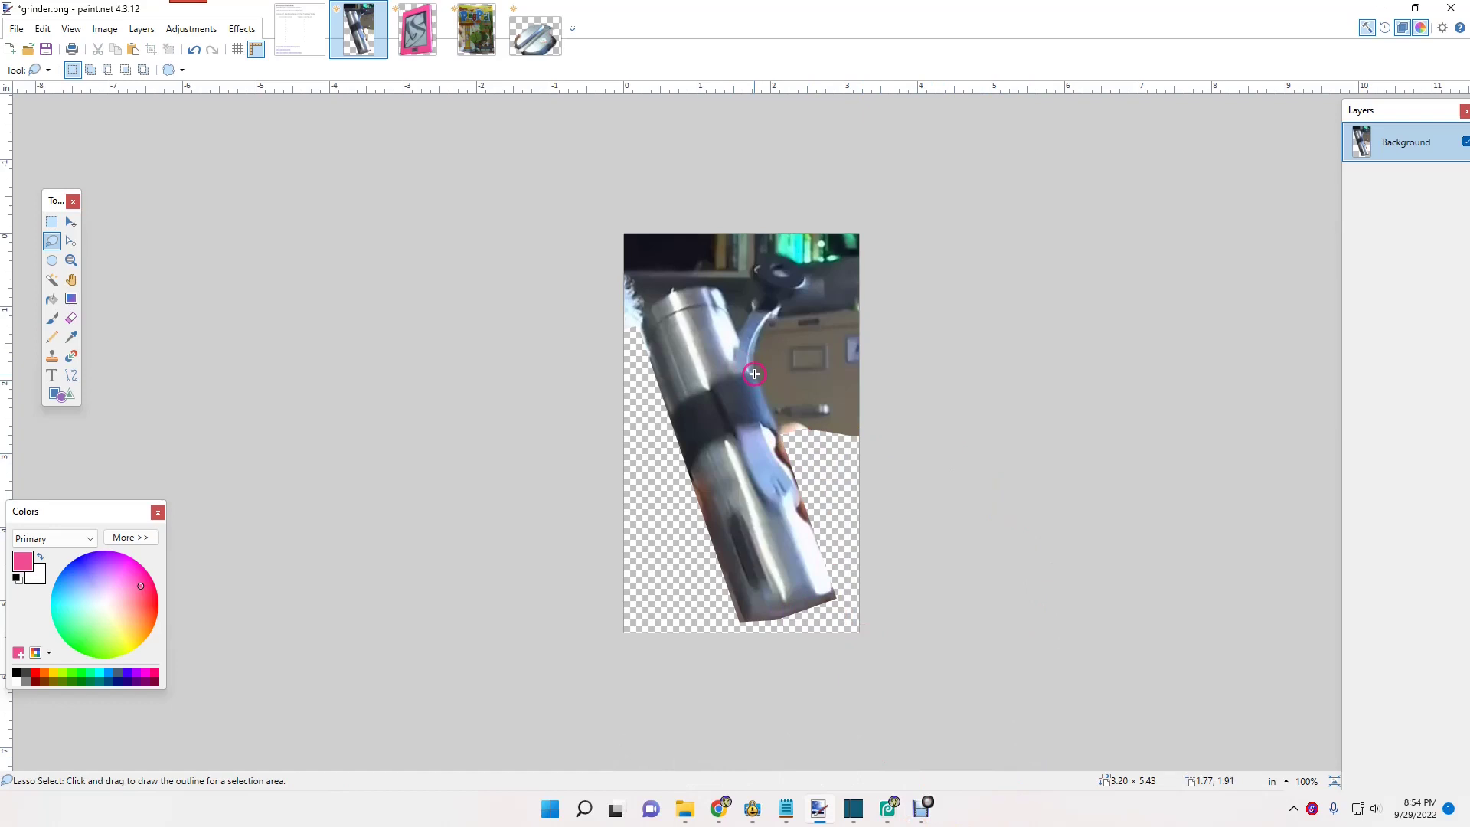
{"action": "mouse_move", "coordinate": [757, 376]}
{"action": "left_mouse_down"}
{"action": "mouse_move", "coordinate": [827, 314]}
{"action": "mouse_move", "coordinate": [1057, 317]}
{"action": "mouse_move", "coordinate": [1118, 447]}
{"action": "mouse_move", "coordinate": [1117, 529]}
{"action": "mouse_move", "coordinate": [1072, 647]}
{"action": "mouse_move", "coordinate": [965, 746]}
{"action": "left_mouse_up"}
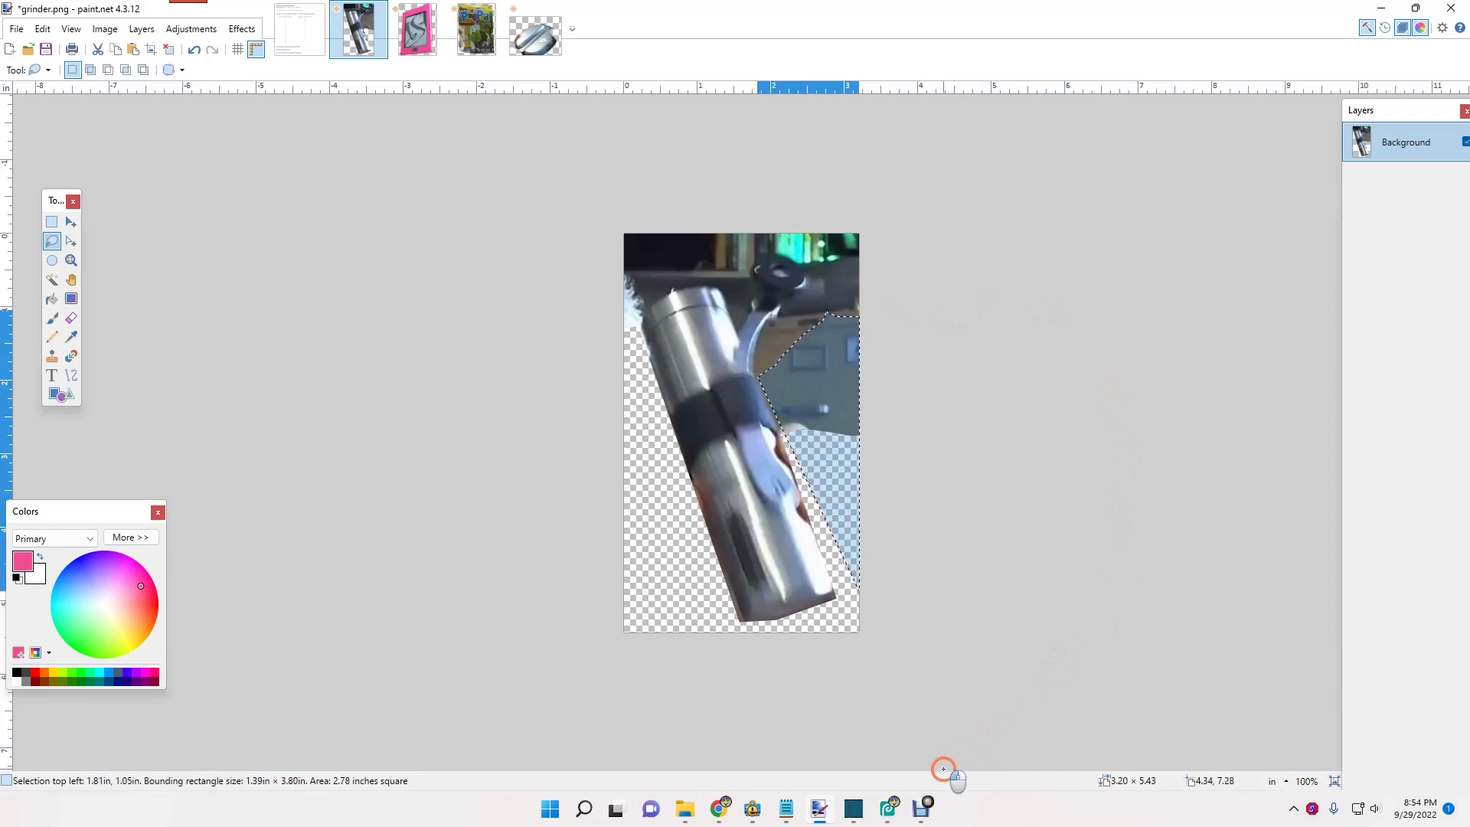
{"action": "key", "text": "ctrl+x"}
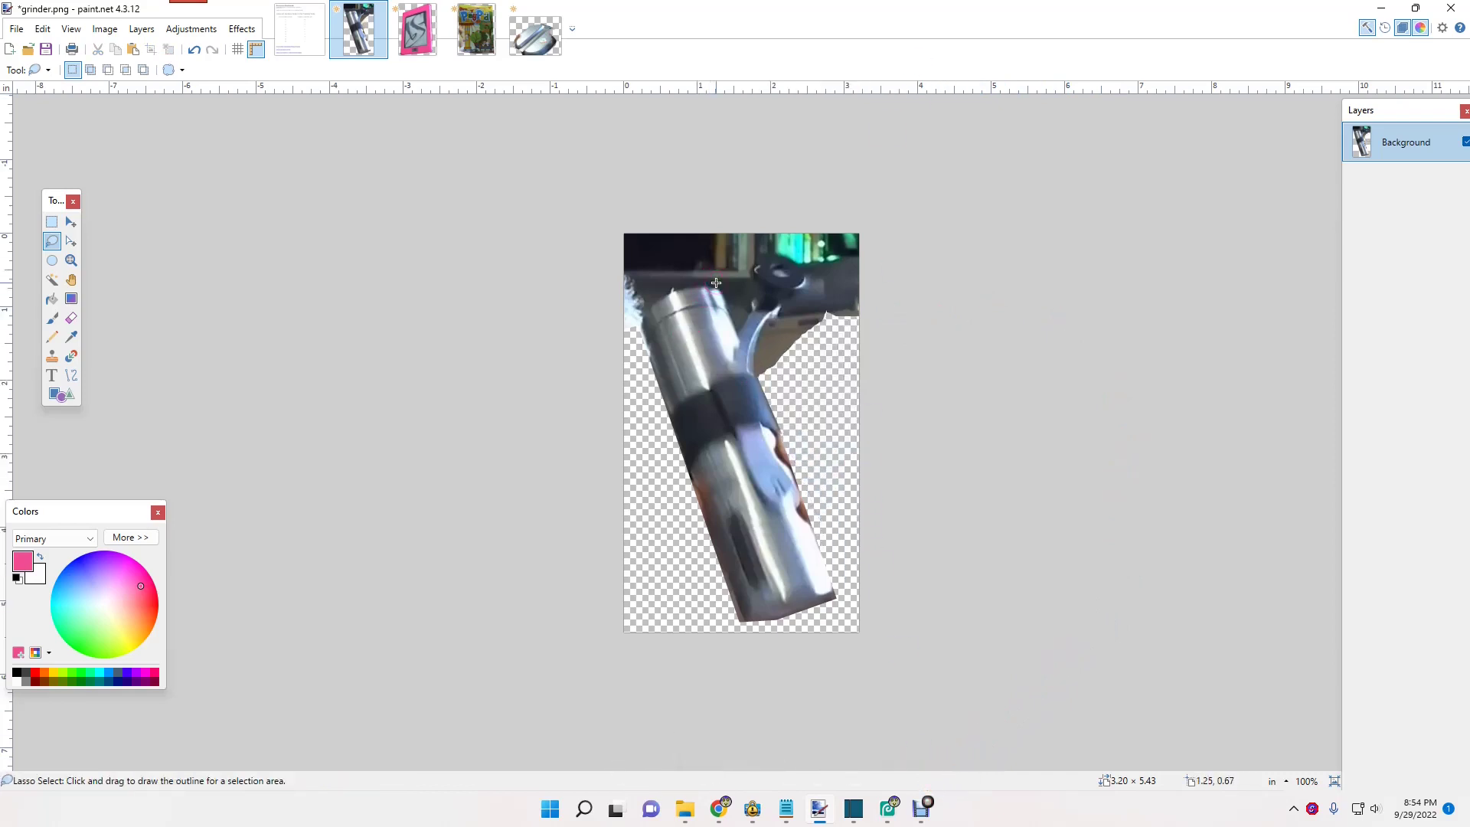
Step: Lasso and cut the background above the grinder's top and around its upper-left corner
{"action": "mouse_move", "coordinate": [717, 286]}
{"action": "left_mouse_down"}
{"action": "mouse_move", "coordinate": [725, 252]}
{"action": "mouse_move", "coordinate": [627, 179]}
{"action": "mouse_move", "coordinate": [539, 180]}
{"action": "mouse_move", "coordinate": [452, 280]}
{"action": "left_mouse_up"}
{"action": "key", "text": "ctrl+x"}
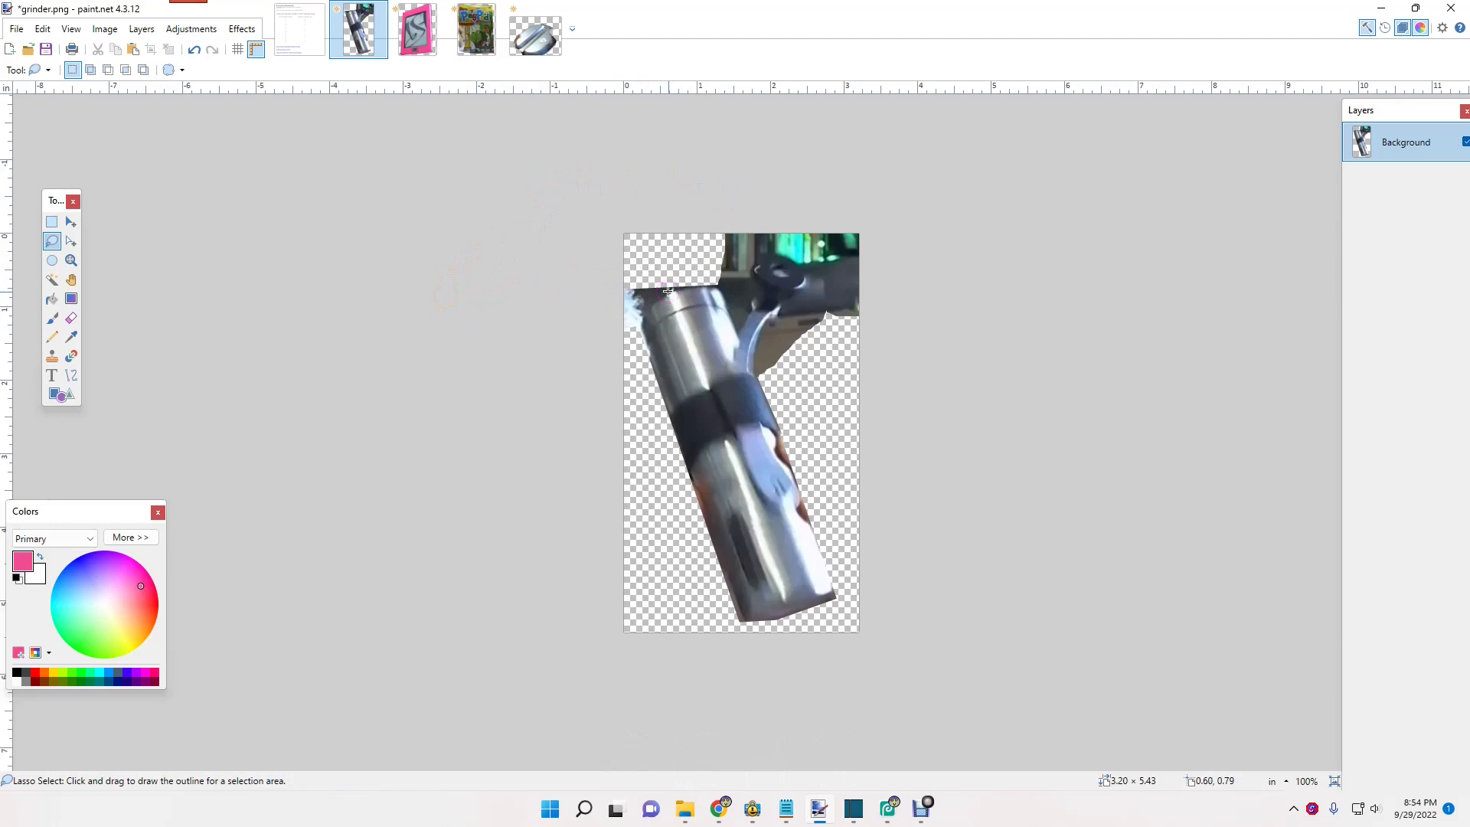
{"action": "mouse_move", "coordinate": [669, 292]}
{"action": "left_mouse_down"}
{"action": "mouse_move", "coordinate": [643, 258]}
{"action": "mouse_move", "coordinate": [605, 271]}
{"action": "mouse_move", "coordinate": [585, 337]}
{"action": "left_mouse_up"}
{"action": "key", "text": "ctrl+x"}
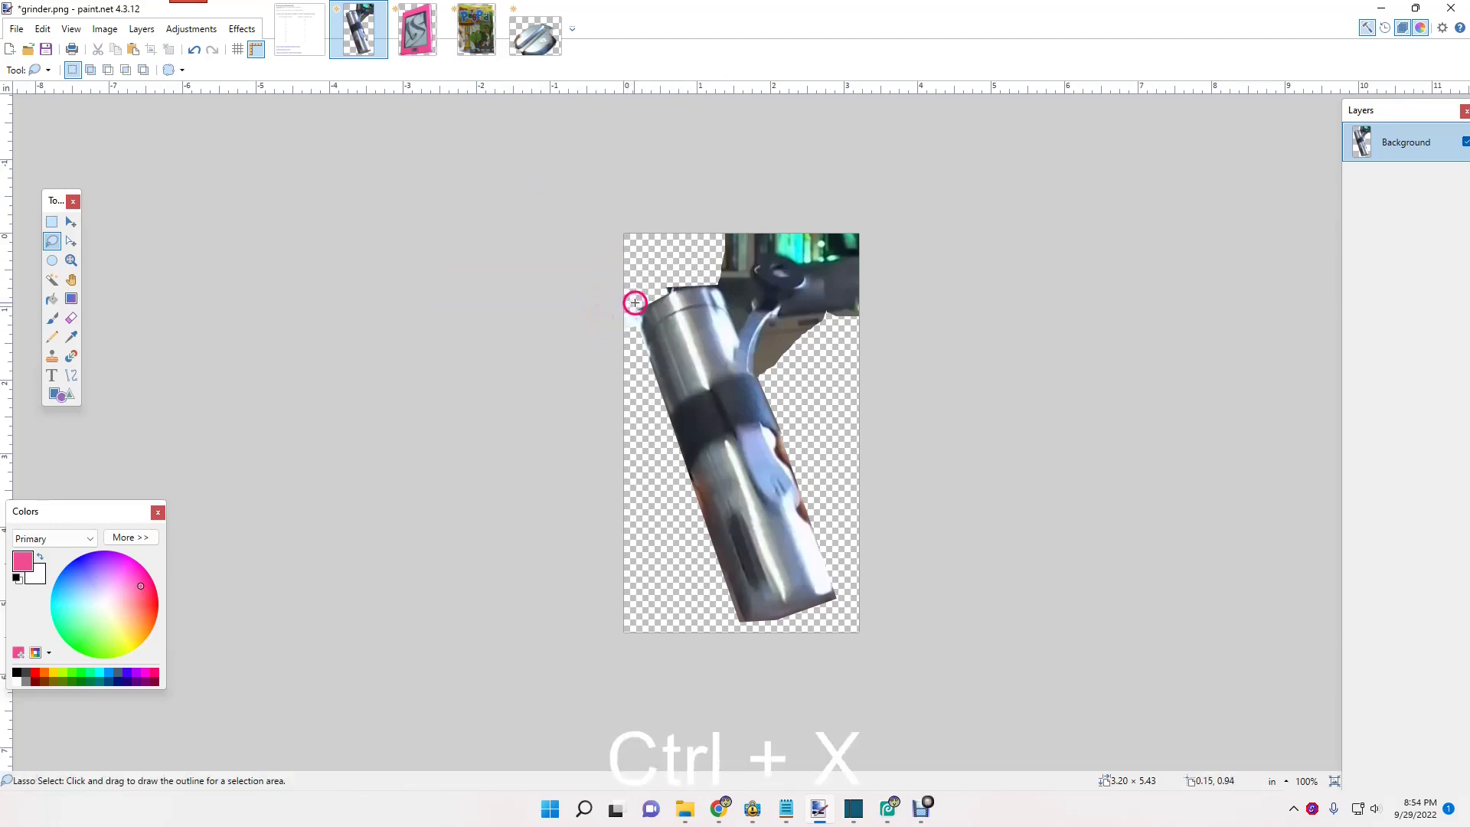
{"action": "mouse_move", "coordinate": [648, 306]}
{"action": "left_mouse_down"}
{"action": "mouse_move", "coordinate": [611, 328]}
{"action": "mouse_move", "coordinate": [613, 346]}
{"action": "left_mouse_up"}
{"action": "key", "text": "ctrl+x"}
Step: Cut the brown patch beside the crank arm and dark background near the knob with the Magic Wand, lowering its tolerance to 14%
{"action": "left_click", "coordinate": [51, 279]}
{"action": "left_click", "coordinate": [773, 331]}
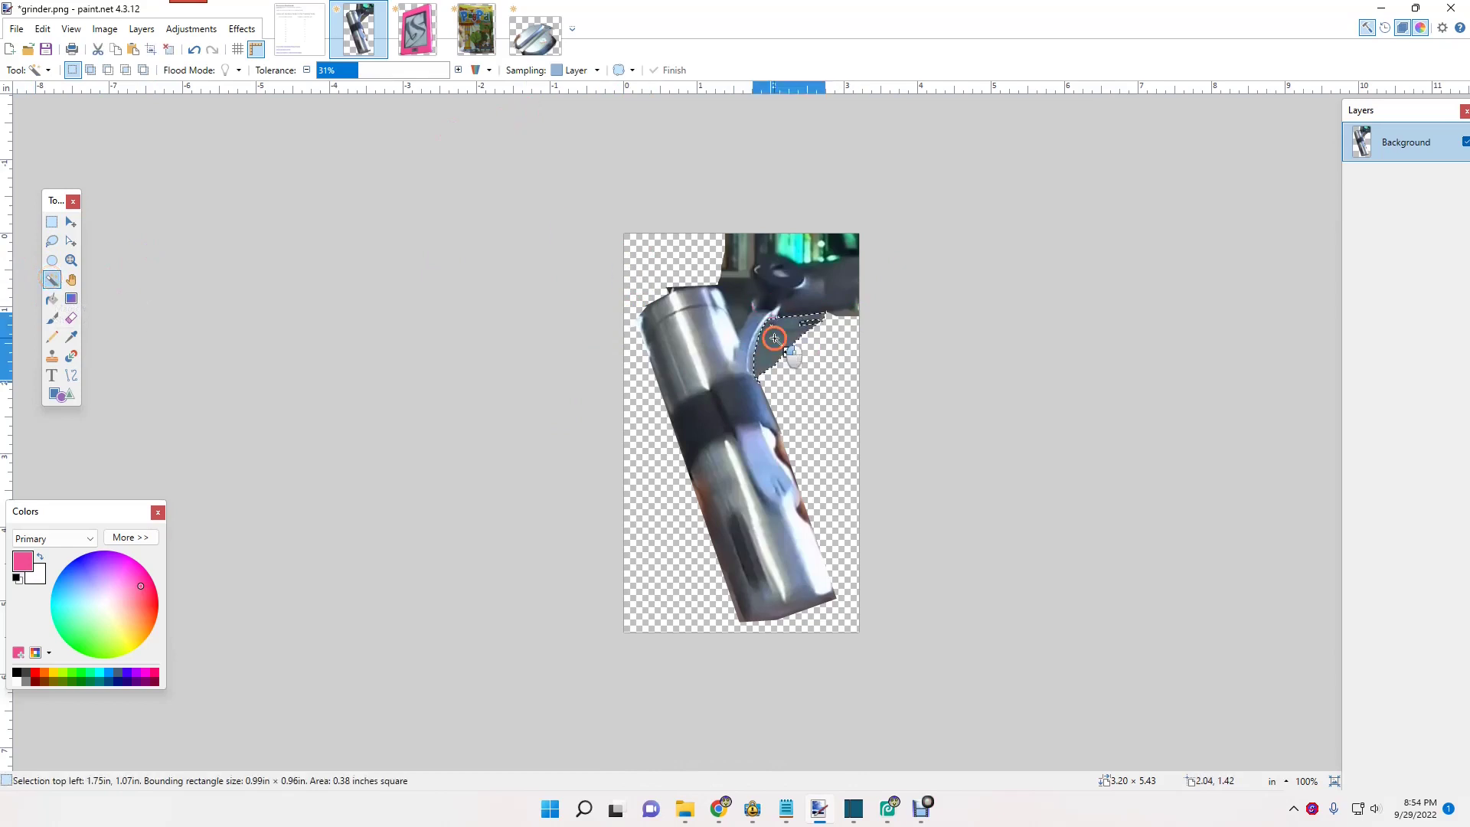
{"action": "key", "text": "ctrl+x"}
{"action": "left_click", "coordinate": [796, 301]}
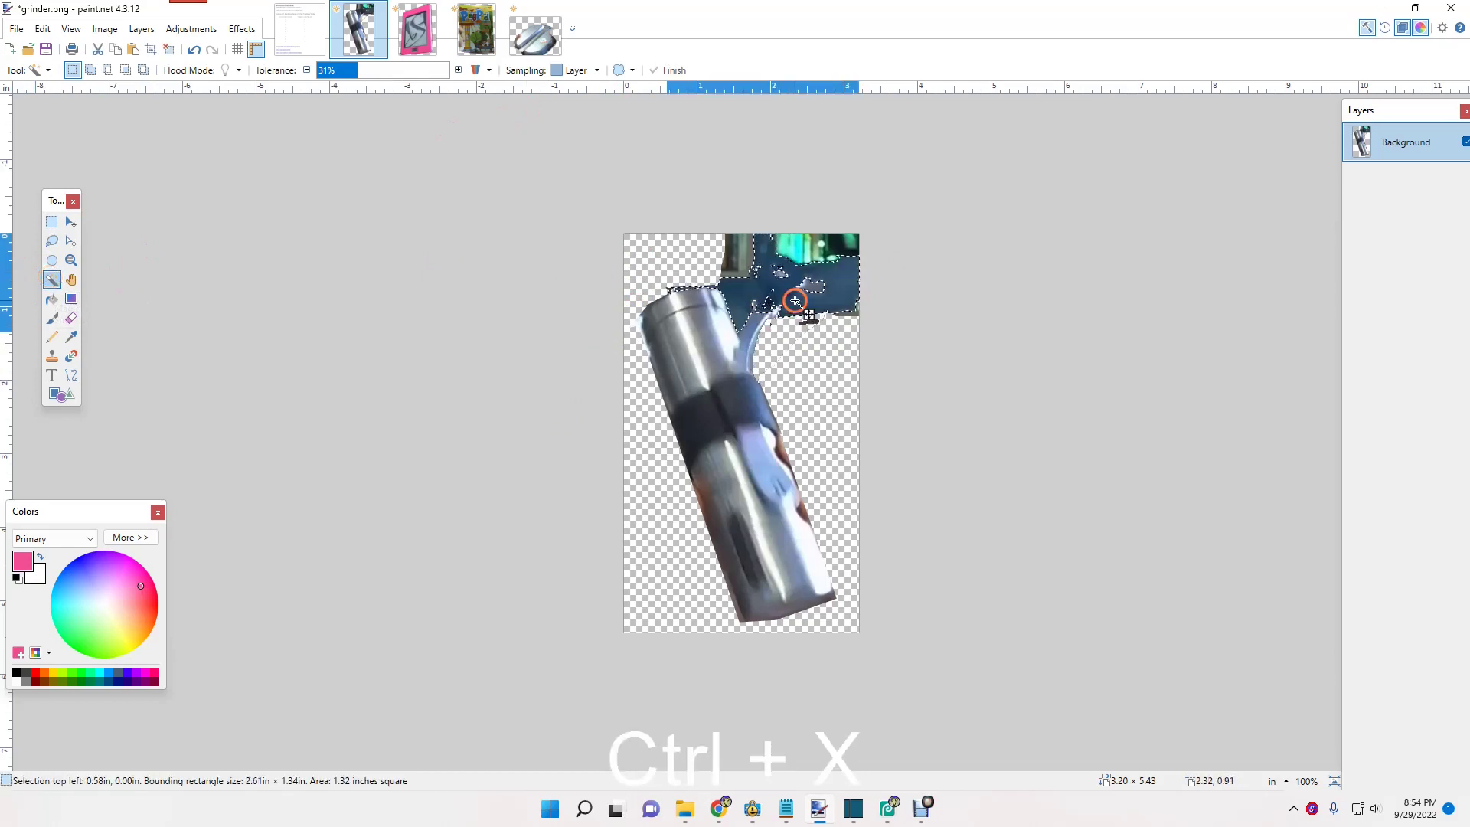
{"action": "left_click", "coordinate": [334, 70]}
{"action": "key", "text": "ctrl+x"}
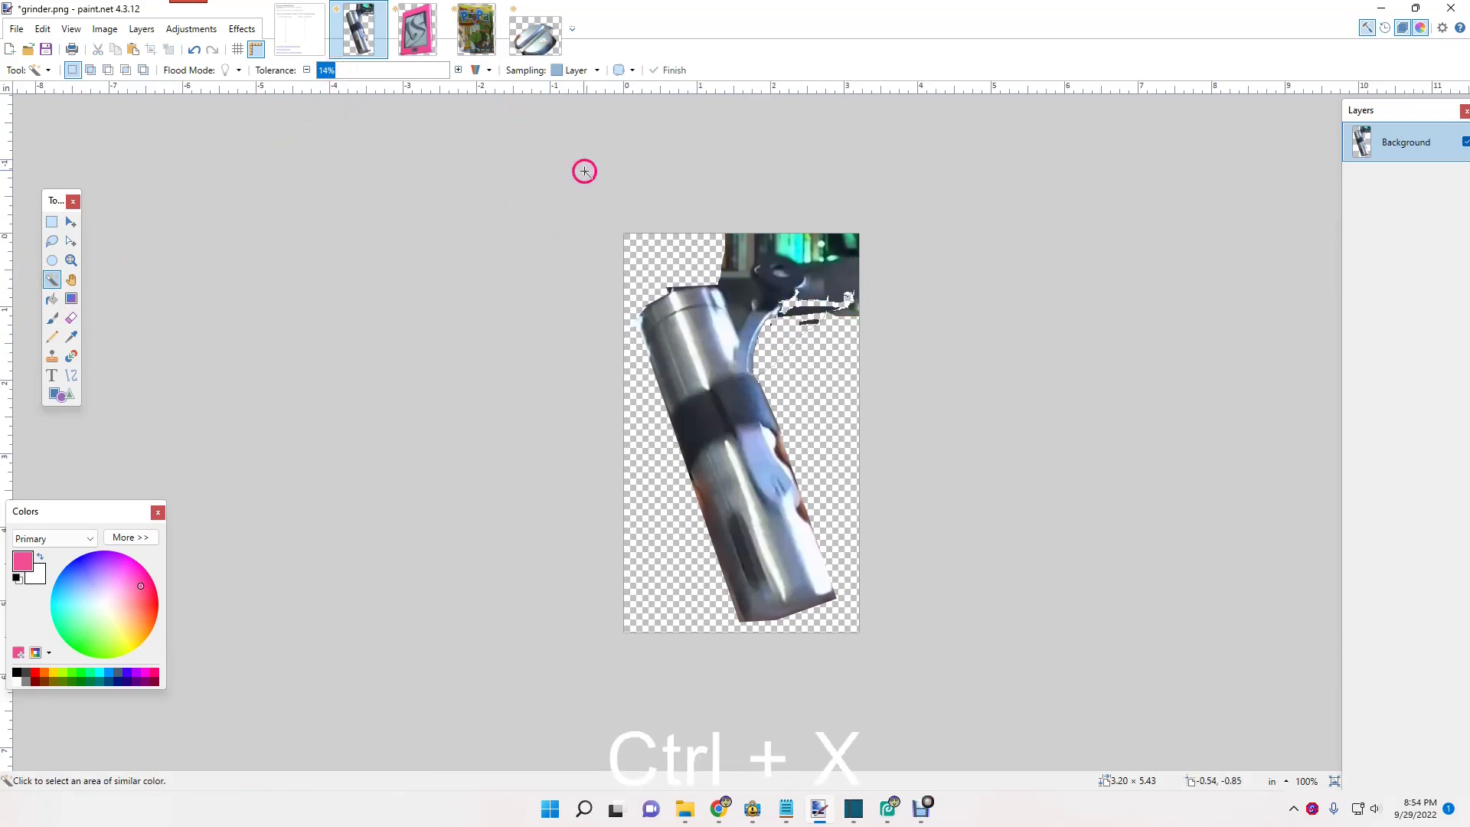
{"action": "left_click", "coordinate": [817, 296]}
{"action": "key", "text": "ctrl+x"}
{"action": "left_click", "coordinate": [828, 267]}
{"action": "key", "text": "ctrl+x"}
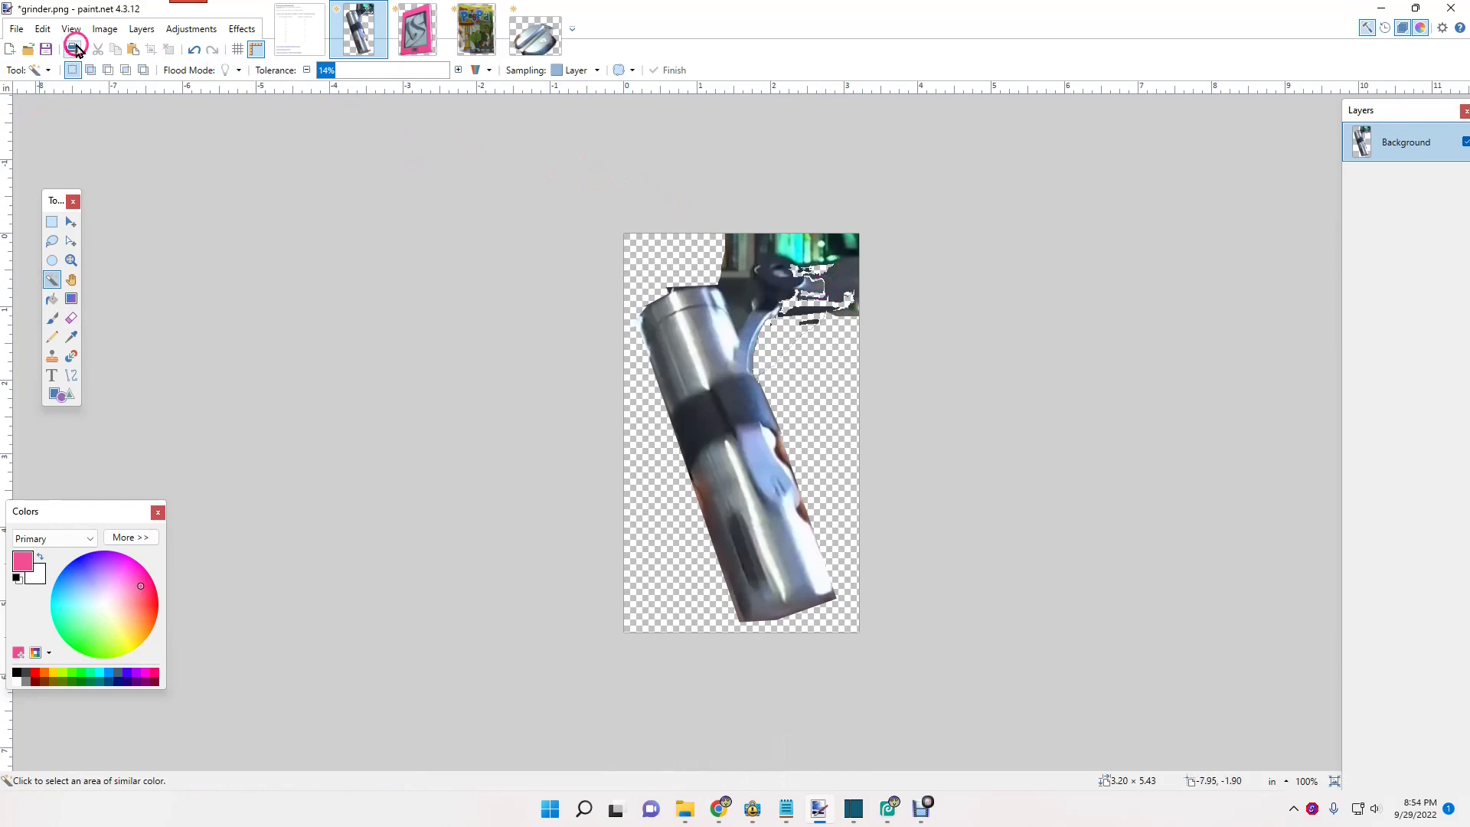
{"action": "left_click", "coordinate": [194, 49]}
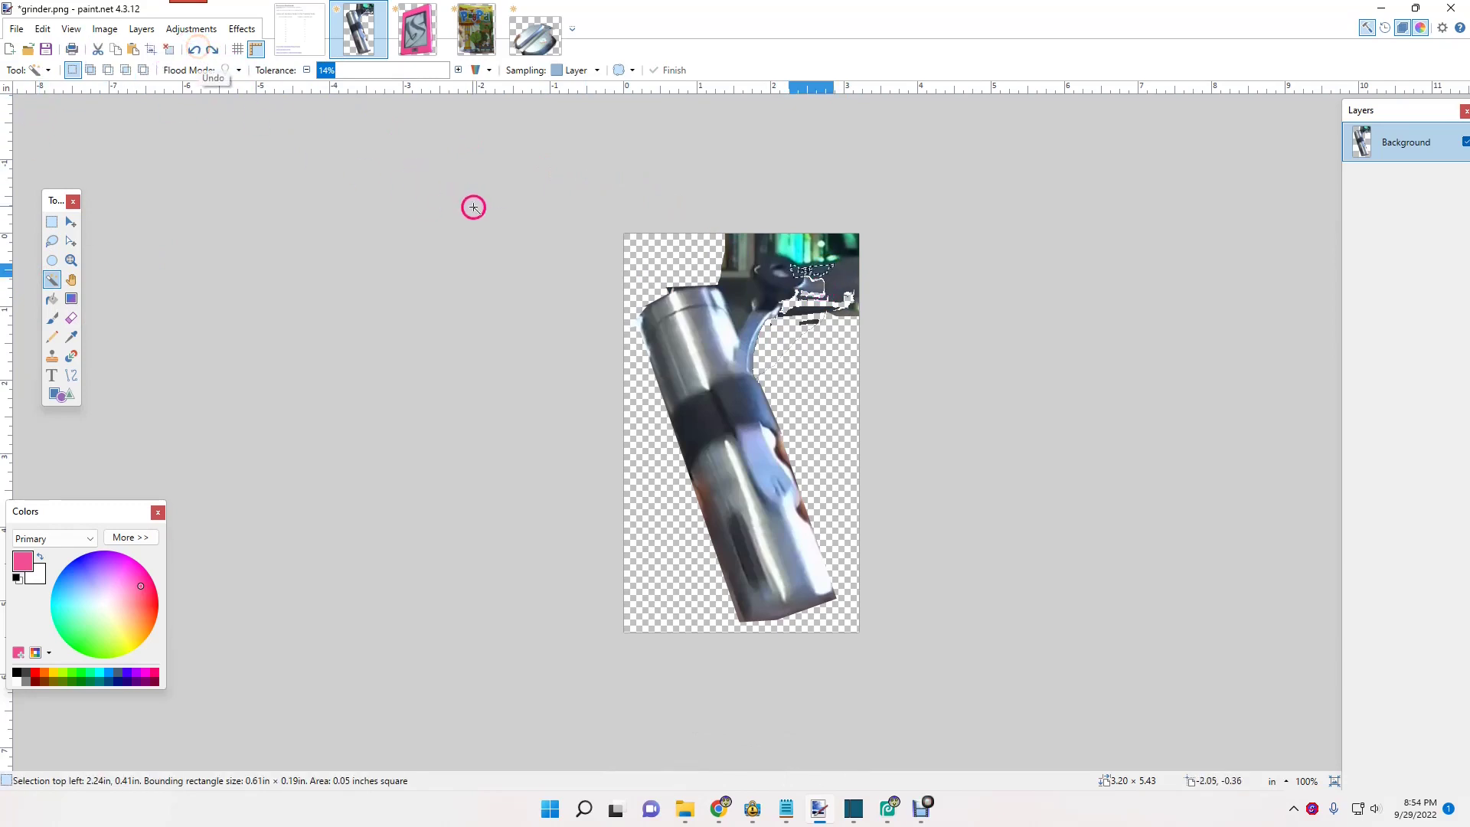
{"action": "left_click", "coordinate": [739, 297]}
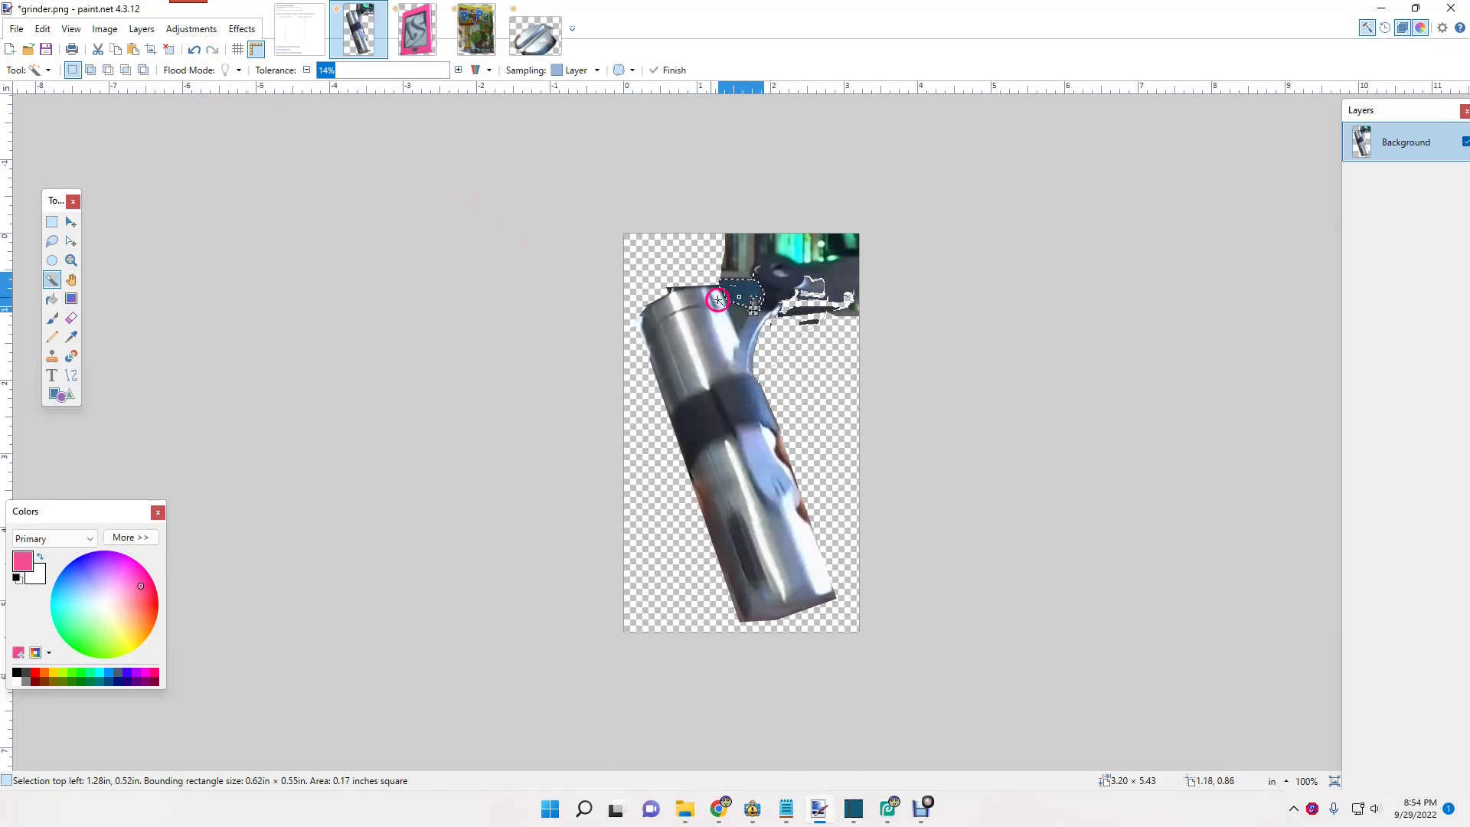
{"action": "left_click", "coordinate": [323, 70]}
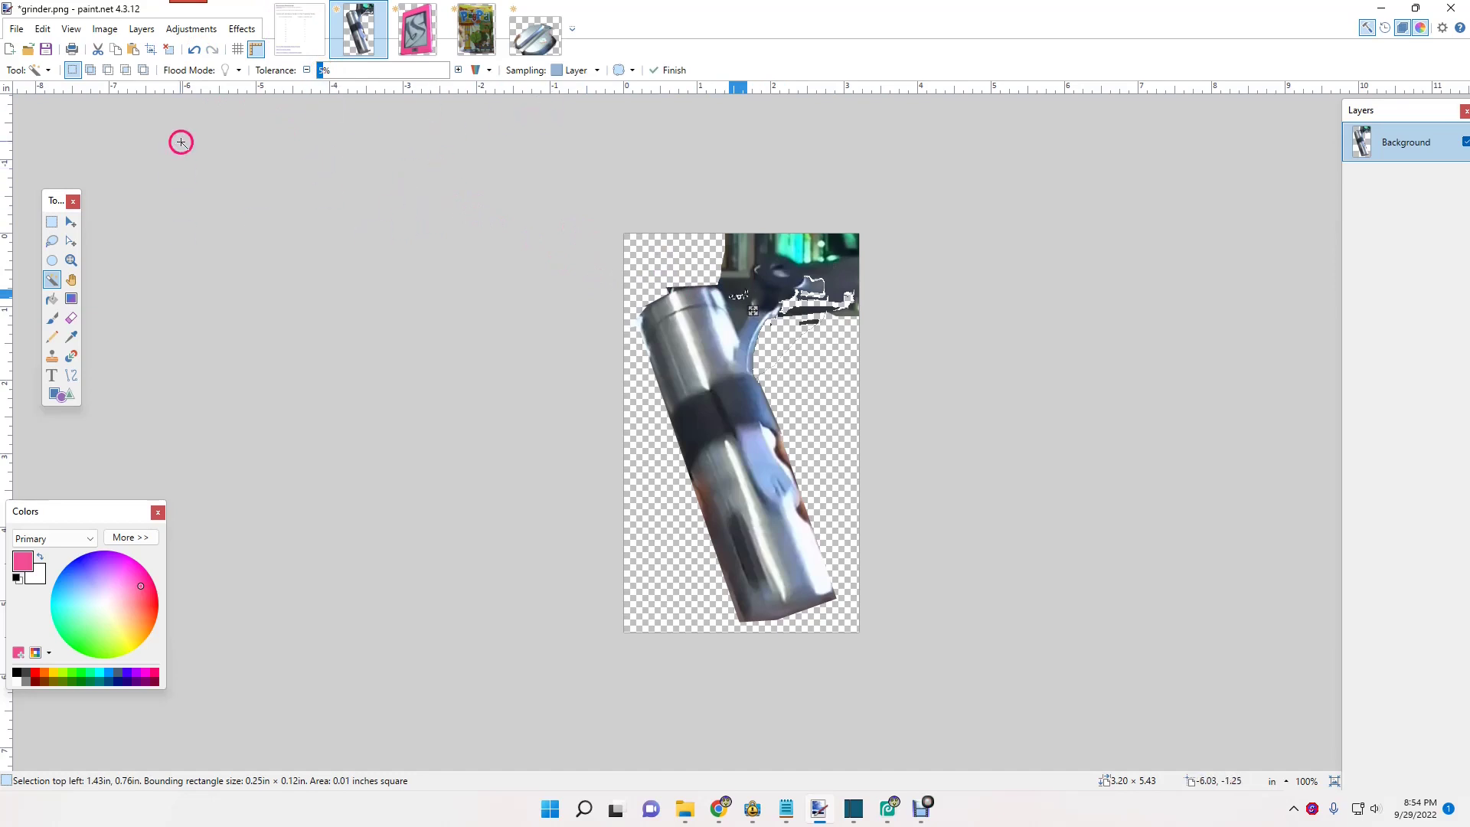
{"action": "left_click", "coordinate": [71, 319]}
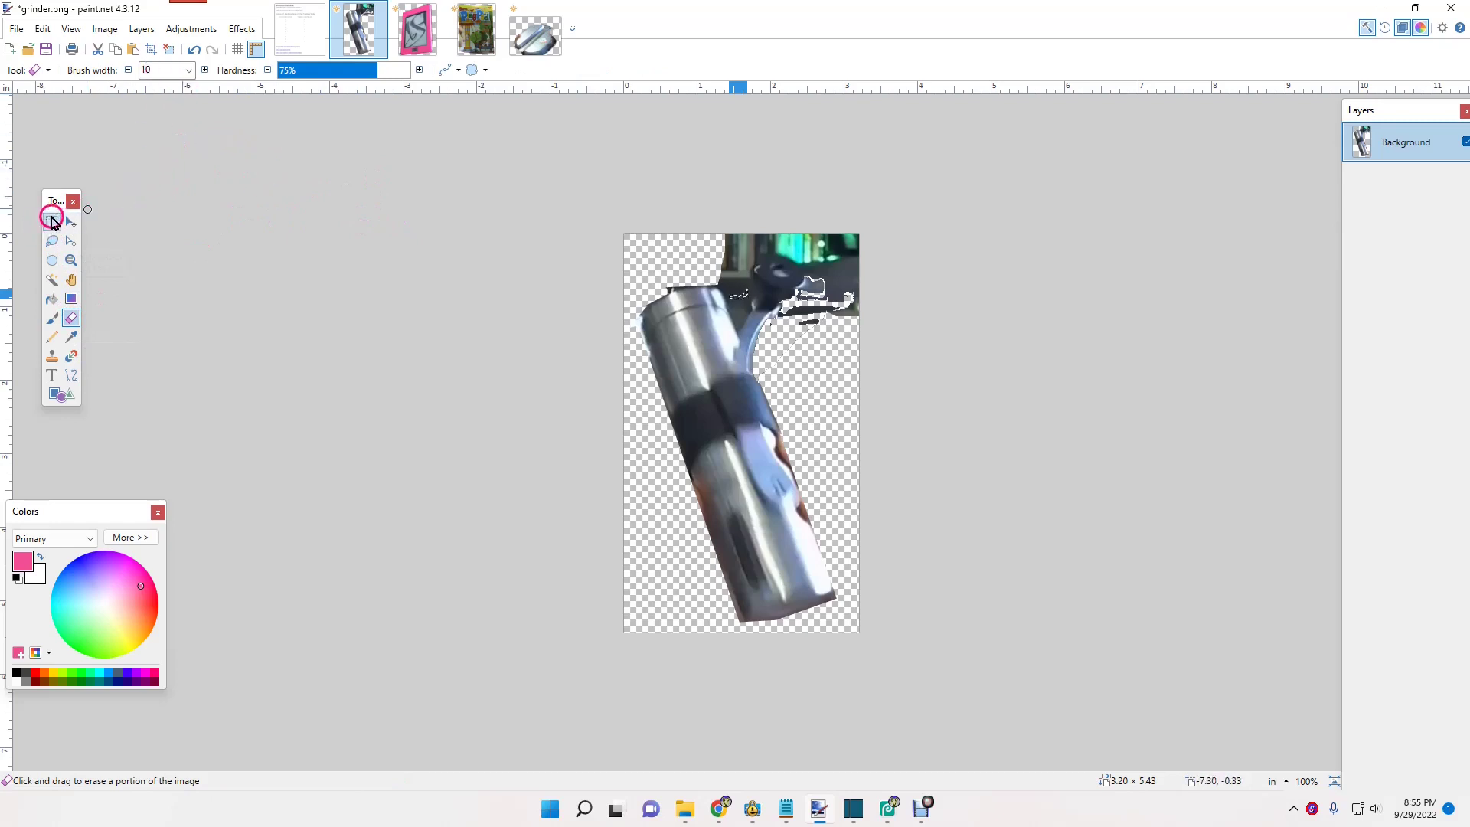
{"action": "left_click", "coordinate": [50, 222]}
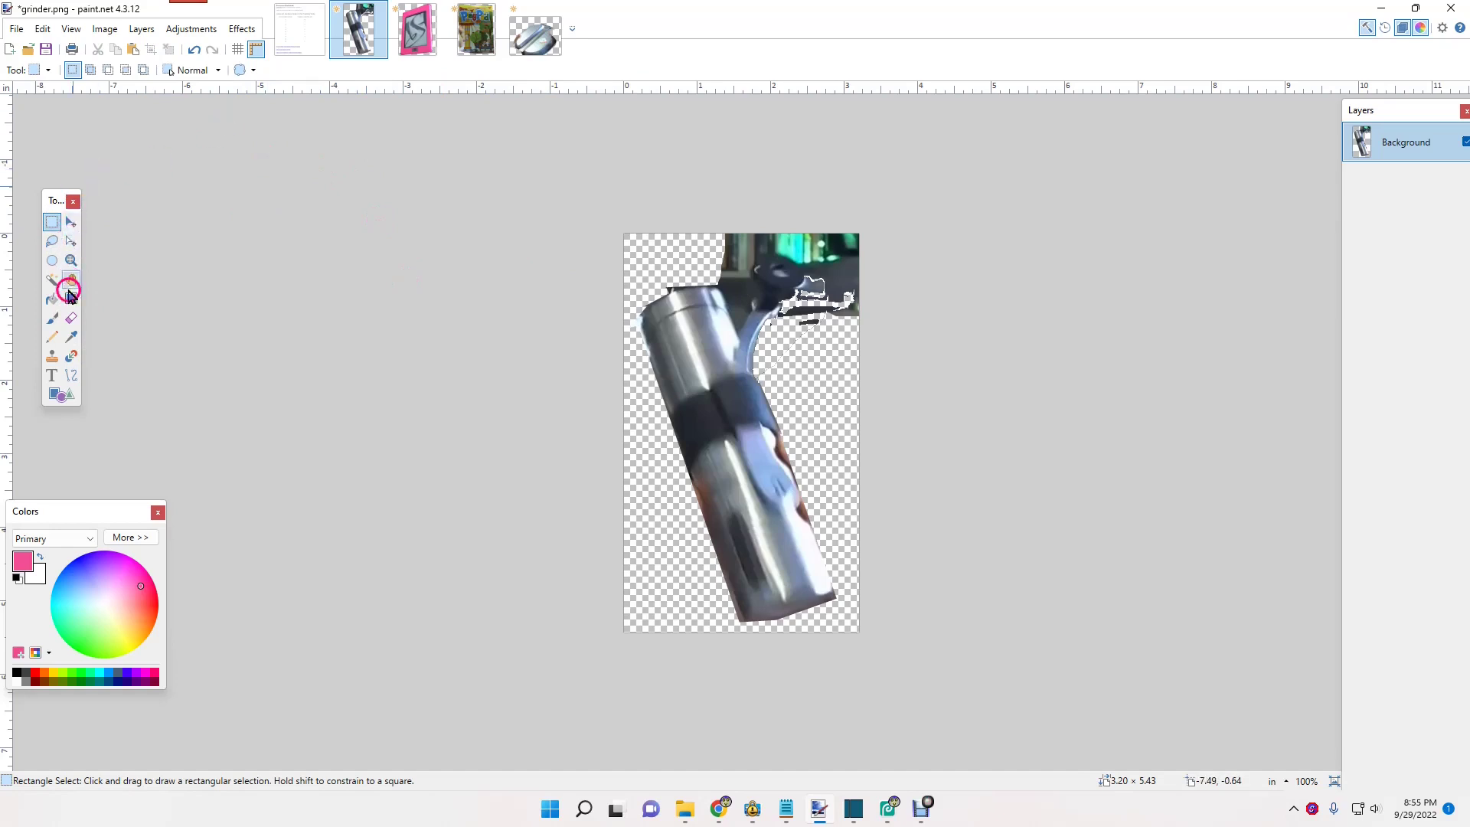
Step: Erase a thin outline of background around the crank knob and arm with a 10-pixel eraser at 75% hardness
{"action": "left_click", "coordinate": [70, 318]}
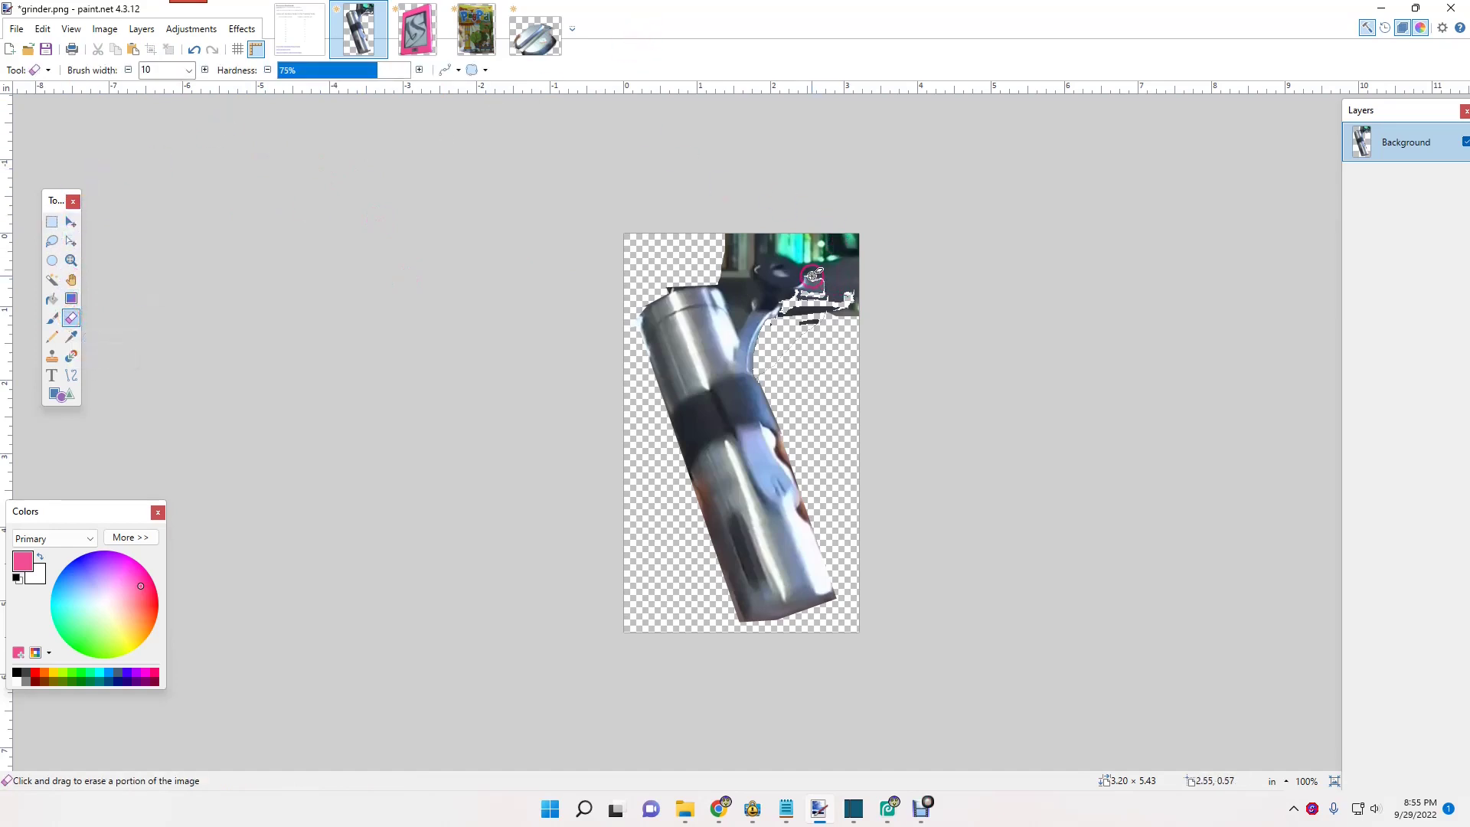
{"action": "left_click_drag", "start_coordinate": [812, 277], "coordinate": [807, 265]}
{"action": "left_click_drag", "start_coordinate": [765, 250], "coordinate": [763, 253]}
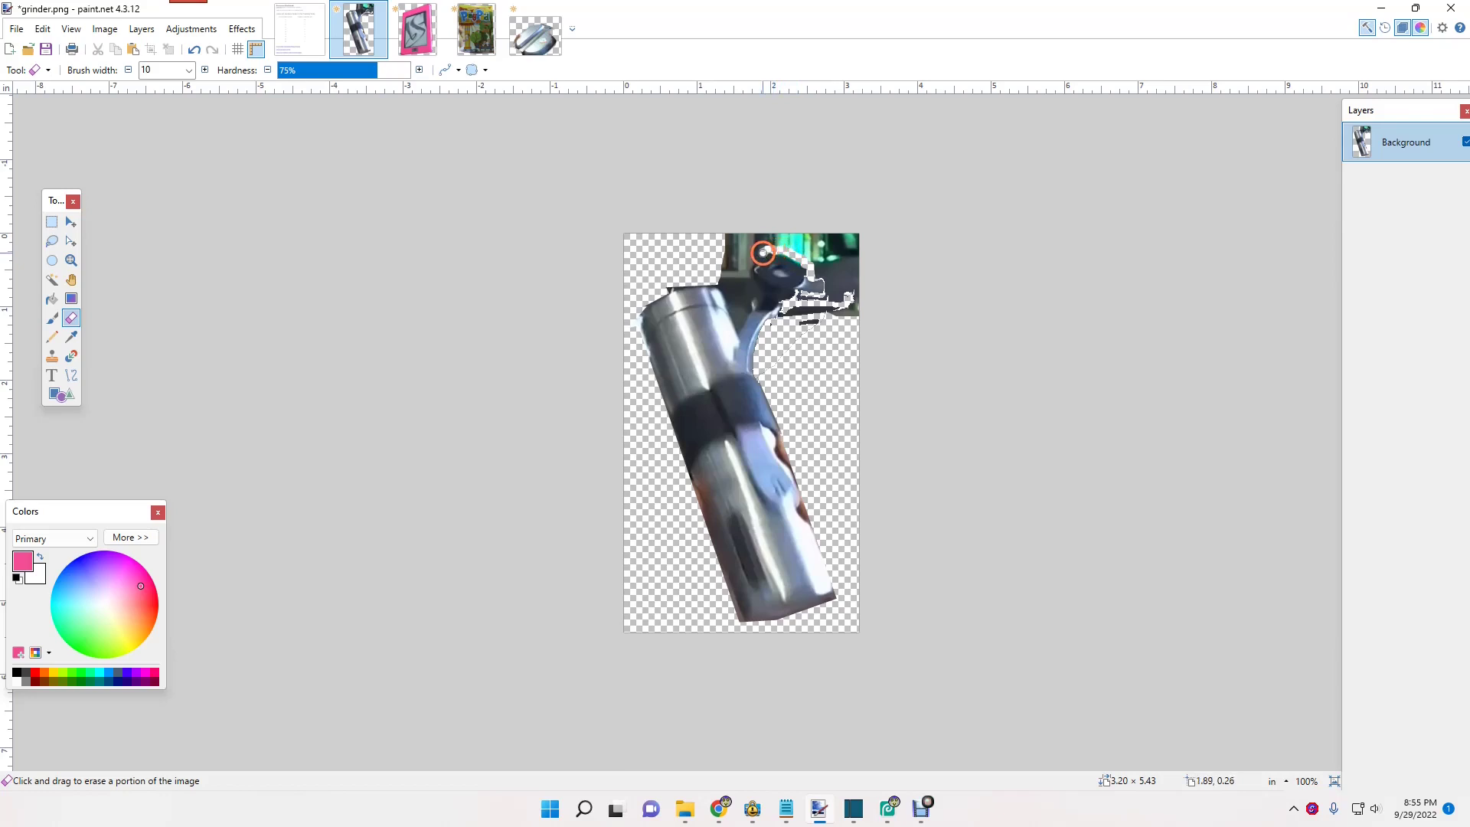
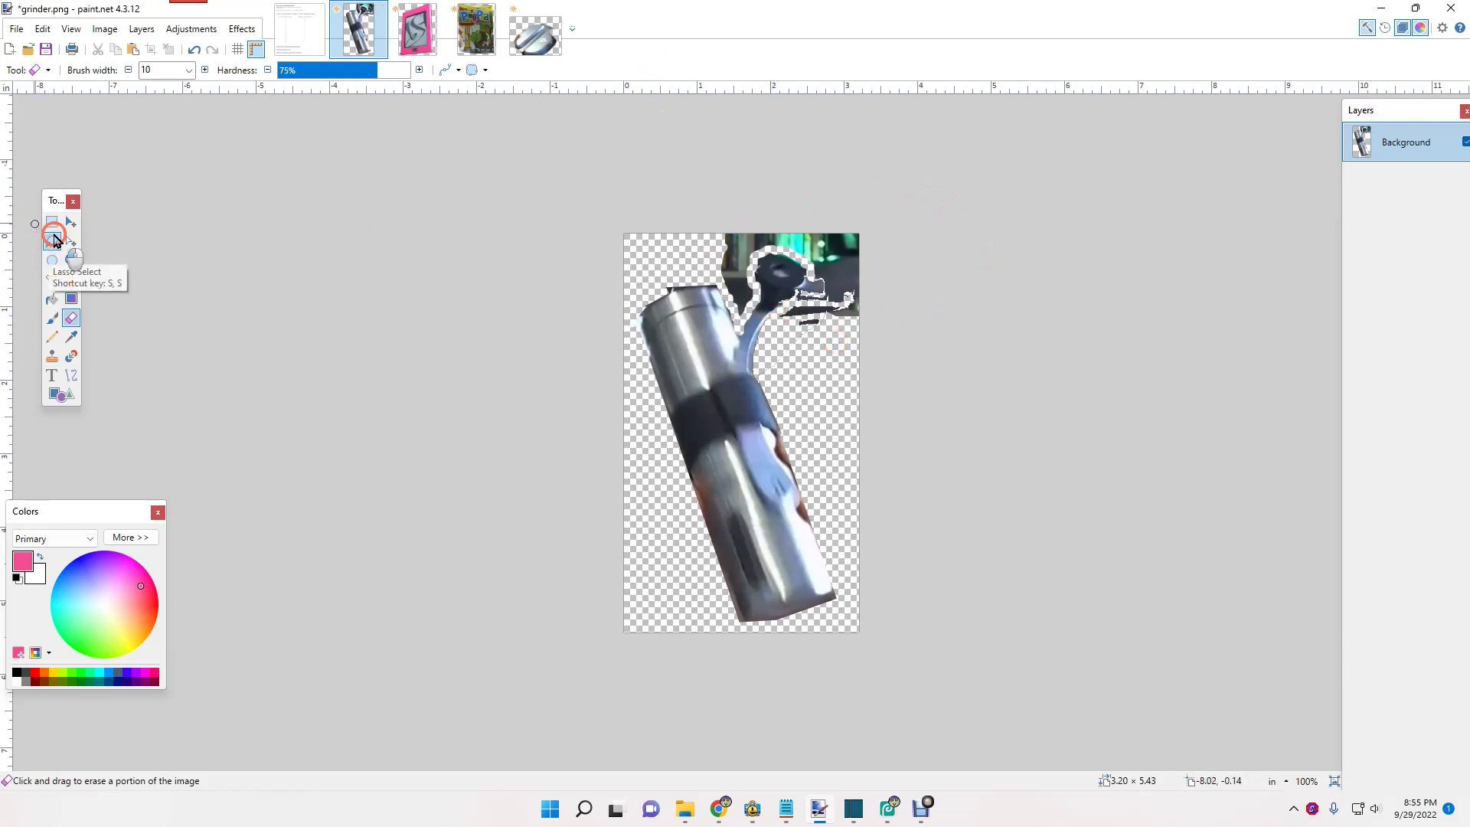
Step: Lasso and cut the remaining background on both sides of the crank knob and arm
{"action": "left_click", "coordinate": [49, 241]}
{"action": "mouse_move", "coordinate": [782, 329]}
{"action": "left_mouse_down"}
{"action": "mouse_move", "coordinate": [827, 348]}
{"action": "mouse_move", "coordinate": [892, 279]}
{"action": "mouse_move", "coordinate": [862, 230]}
{"action": "mouse_move", "coordinate": [843, 225]}
{"action": "mouse_move", "coordinate": [788, 308]}
{"action": "mouse_move", "coordinate": [746, 282]}
{"action": "mouse_move", "coordinate": [760, 314]}
{"action": "mouse_move", "coordinate": [745, 316]}
{"action": "mouse_move", "coordinate": [758, 297]}
{"action": "mouse_move", "coordinate": [740, 317]}
{"action": "mouse_move", "coordinate": [715, 223]}
{"action": "mouse_move", "coordinate": [746, 219]}
{"action": "mouse_move", "coordinate": [722, 269]}
{"action": "mouse_move", "coordinate": [741, 306]}
{"action": "left_mouse_up"}
{"action": "key", "text": "ctrl+x"}
{"action": "key", "text": "ctrl+x"}
{"action": "key", "text": "ctrl+x"}
{"action": "key", "text": "ctrl+x"}
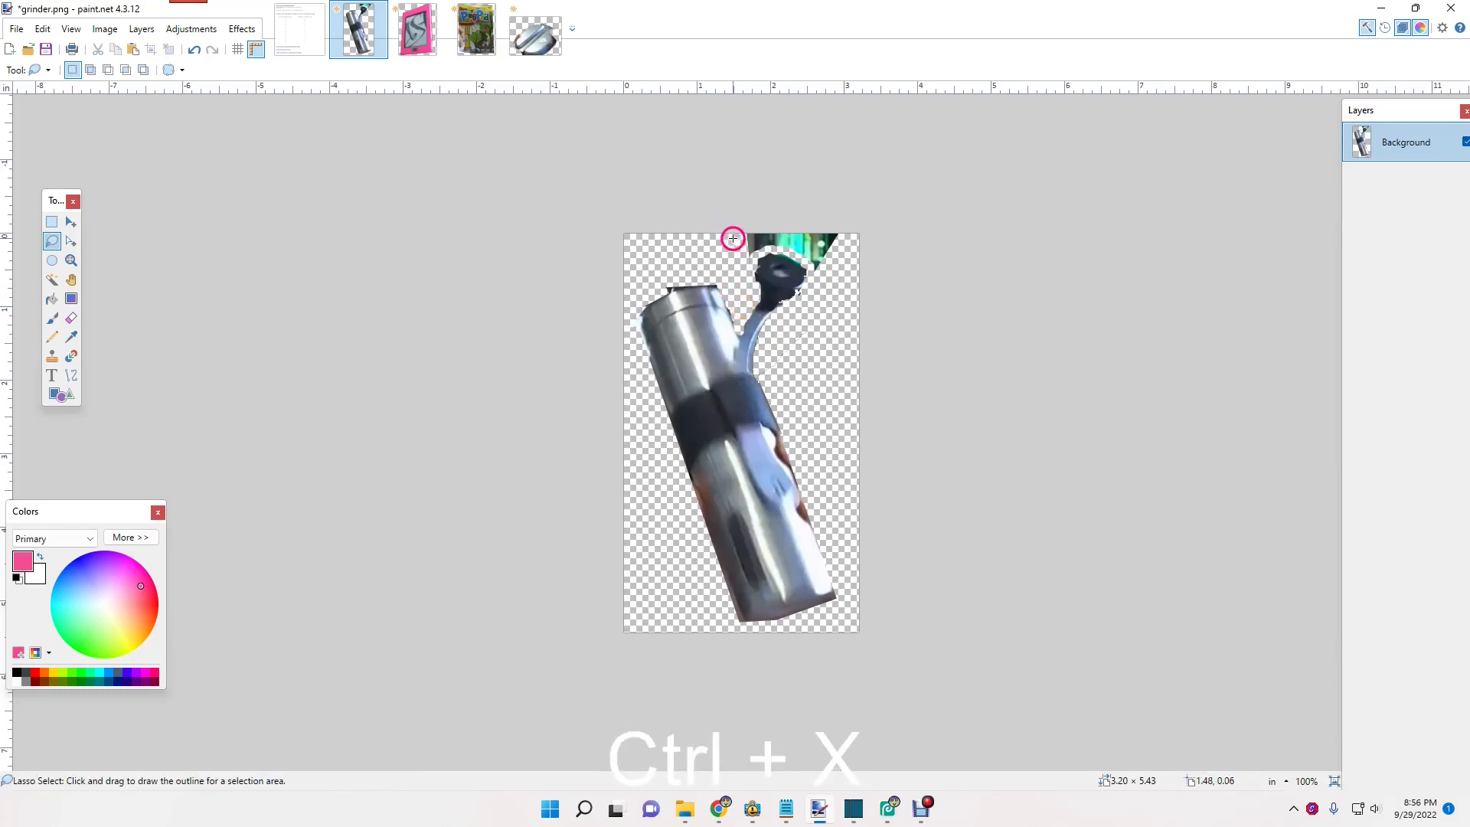
Step: Lasso and cut the leftover green and dark background pieces above the crank knob
{"action": "mouse_move", "coordinate": [749, 260]}
{"action": "left_mouse_down"}
{"action": "mouse_move", "coordinate": [753, 206]}
{"action": "mouse_move", "coordinate": [846, 190]}
{"action": "mouse_move", "coordinate": [876, 210]}
{"action": "left_mouse_up"}
{"action": "key", "text": "ctrl+x"}
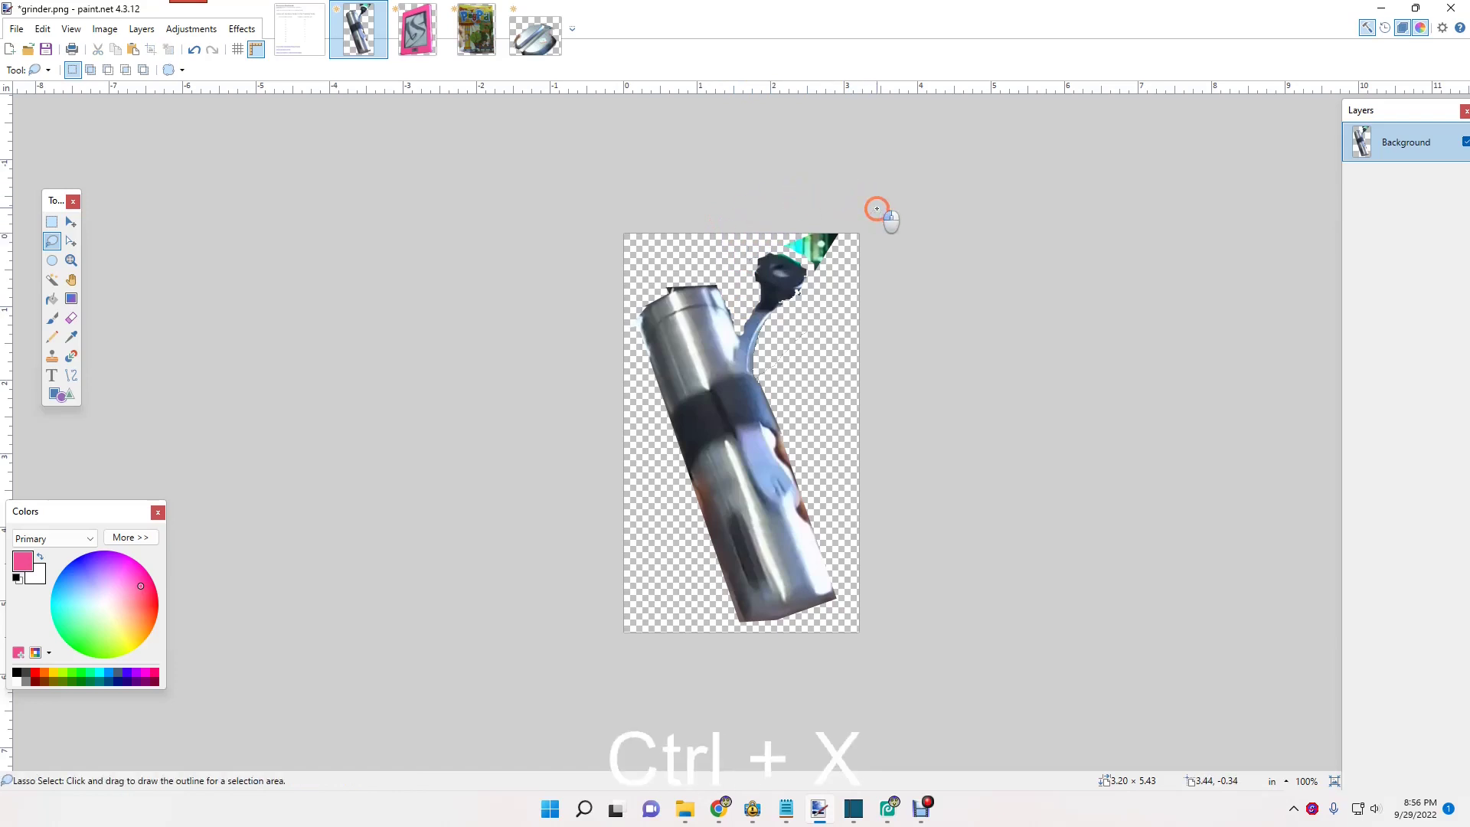
{"action": "mouse_move", "coordinate": [789, 235]}
{"action": "left_mouse_down"}
{"action": "mouse_move", "coordinate": [793, 253]}
{"action": "mouse_move", "coordinate": [783, 239]}
{"action": "mouse_move", "coordinate": [877, 267]}
{"action": "mouse_move", "coordinate": [879, 312]}
{"action": "left_mouse_up"}
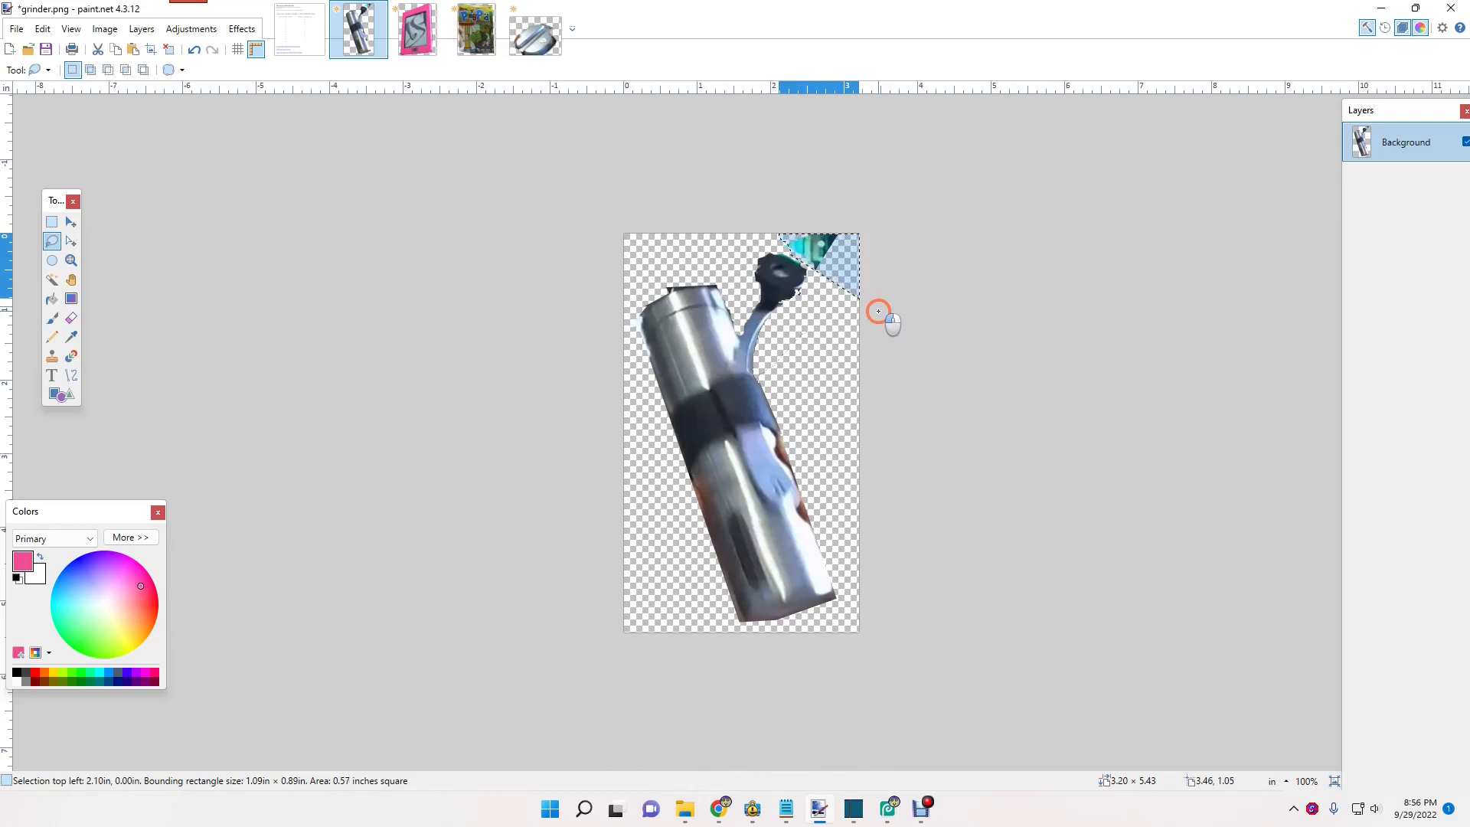
{"action": "key", "text": "ctrl+x"}
{"action": "mouse_move", "coordinate": [803, 266]}
{"action": "left_mouse_down"}
{"action": "mouse_move", "coordinate": [771, 227]}
{"action": "mouse_move", "coordinate": [758, 237]}
{"action": "left_mouse_up"}
{"action": "key", "text": "ctrl+x"}
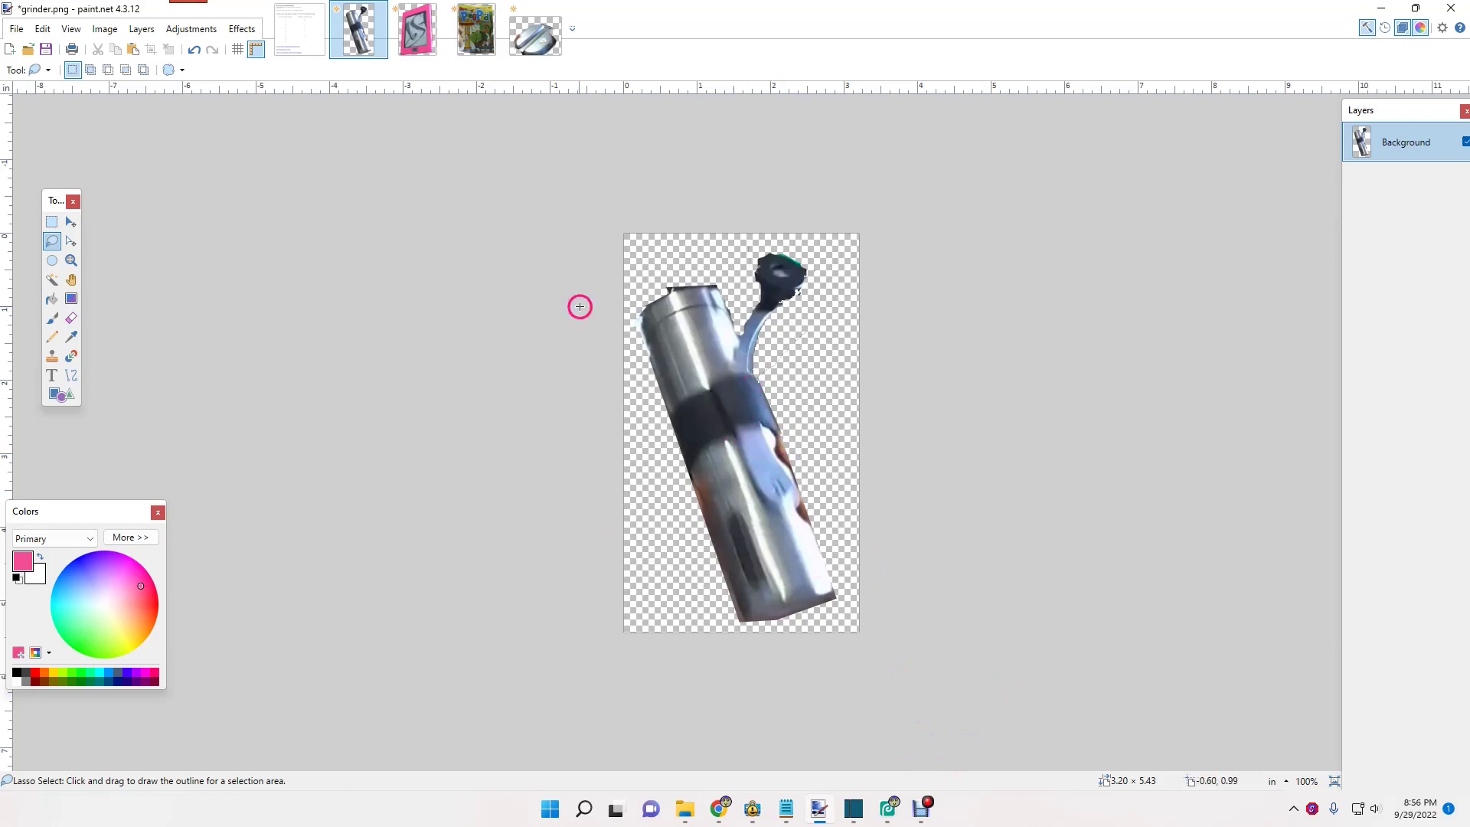
Step: Select both skin-coloured remnants along the grinder's right edge with the Magic Wand at 22% tolerance
{"action": "left_click", "coordinate": [72, 337]}
{"action": "left_click", "coordinate": [809, 530]}
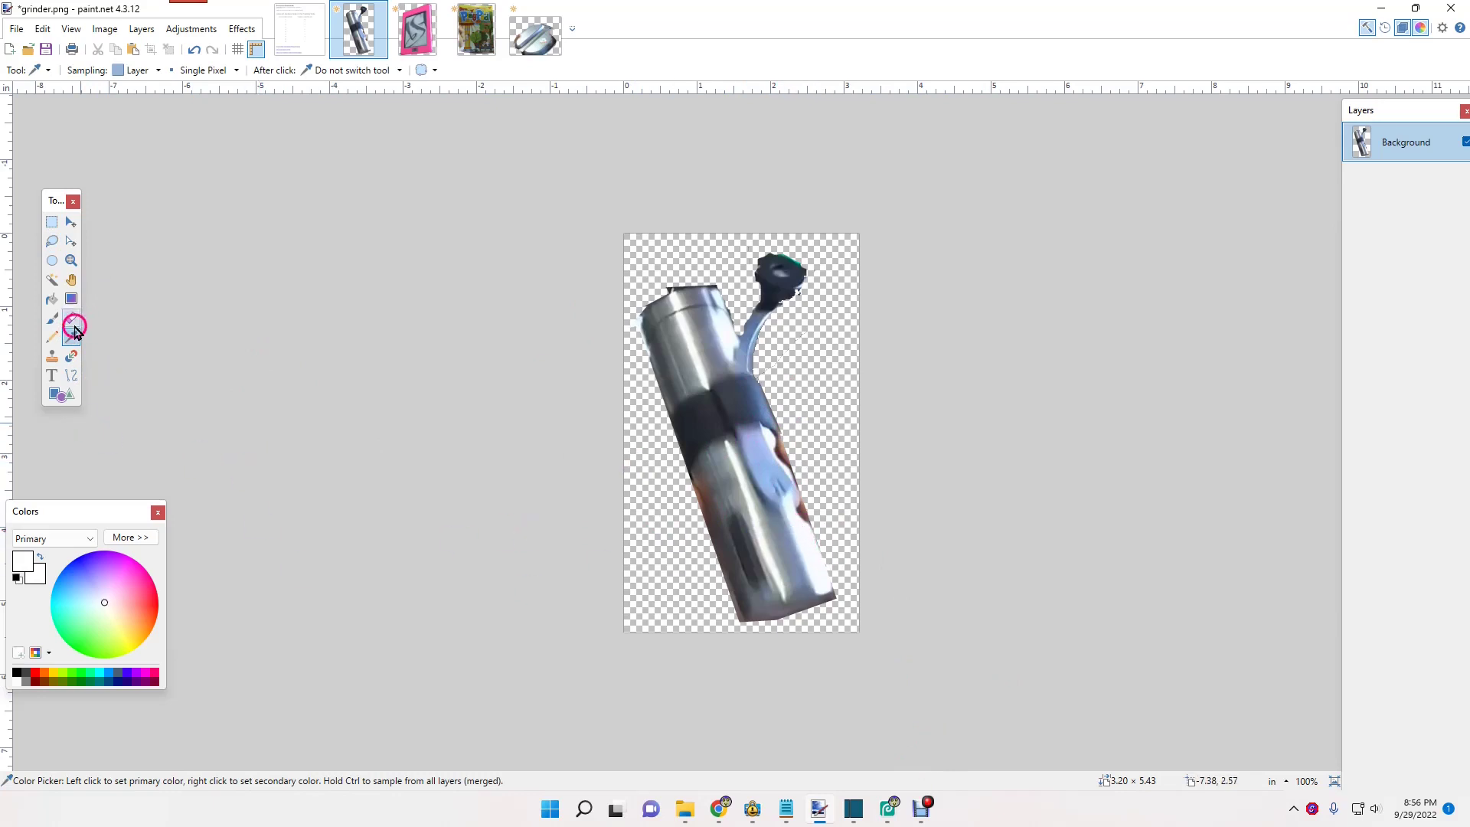
{"action": "left_click", "coordinate": [53, 280]}
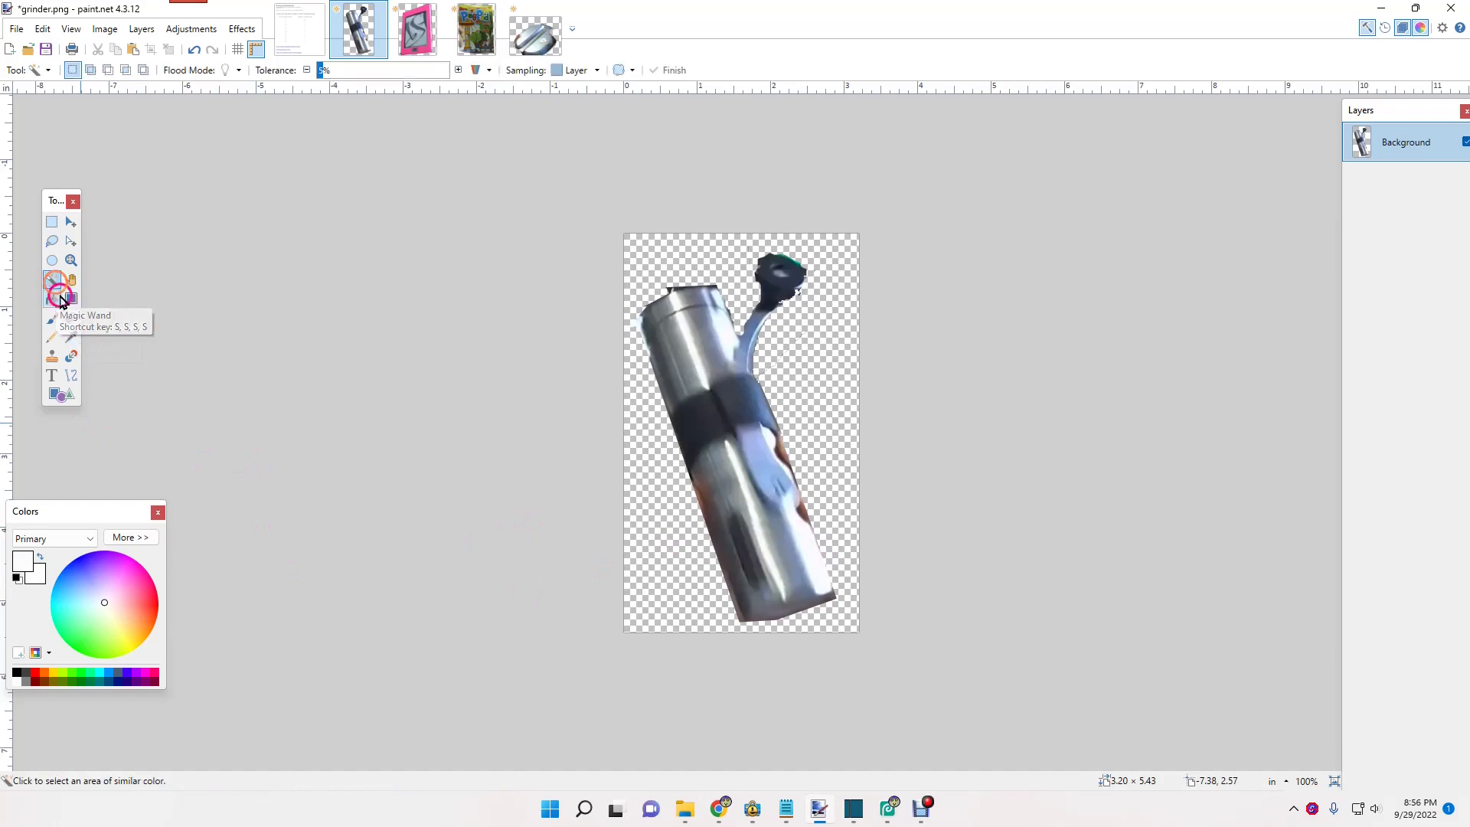
{"action": "left_click", "coordinate": [783, 454]}
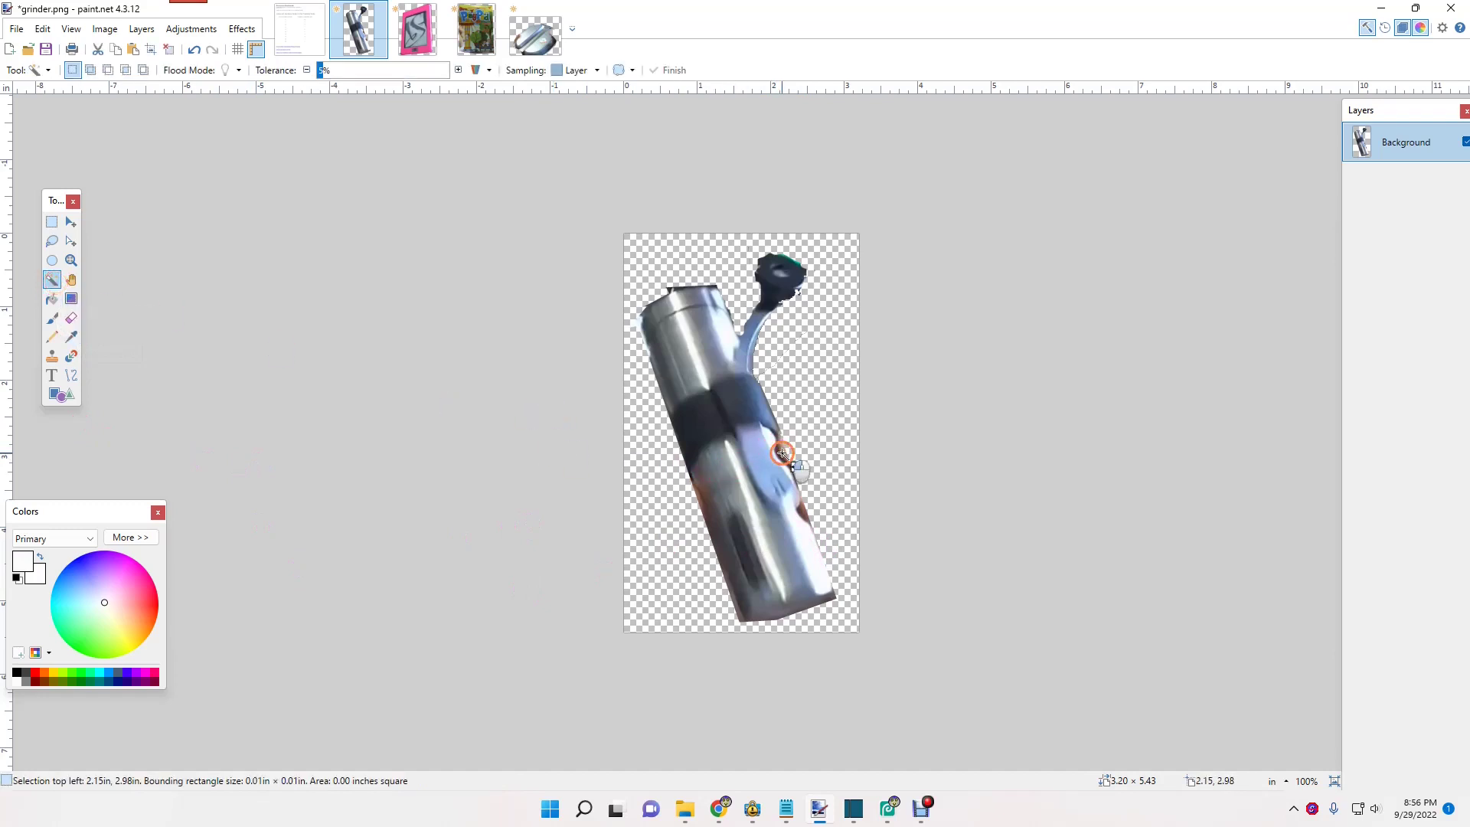
{"action": "key", "text": "ctrl"}
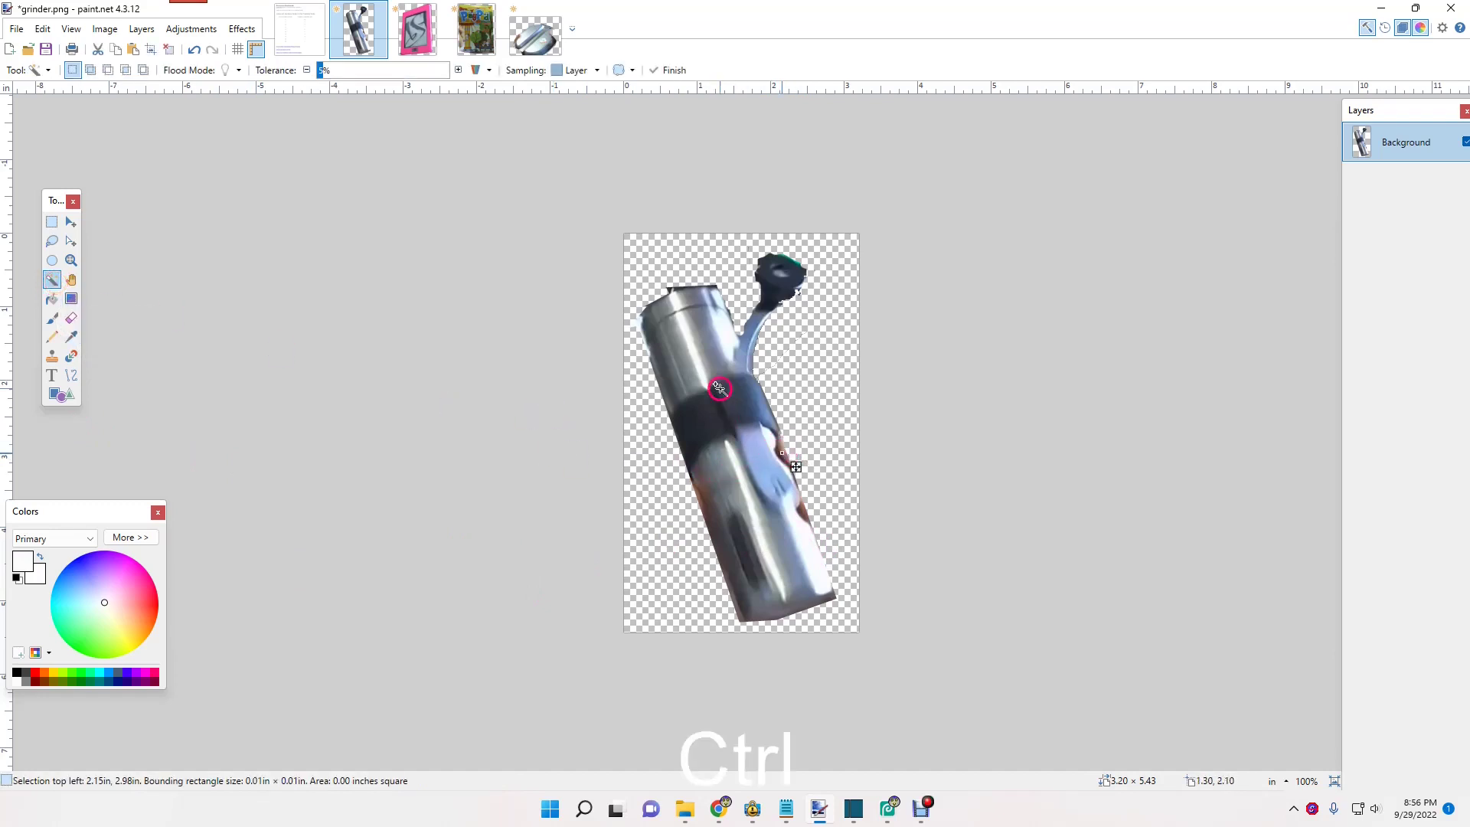
{"action": "left_click", "coordinate": [338, 74]}
{"action": "mouse_move", "coordinate": [338, 73]}
{"action": "left_mouse_down"}
{"action": "mouse_move", "coordinate": [360, 74]}
{"action": "mouse_move", "coordinate": [348, 80]}
{"action": "left_mouse_up"}
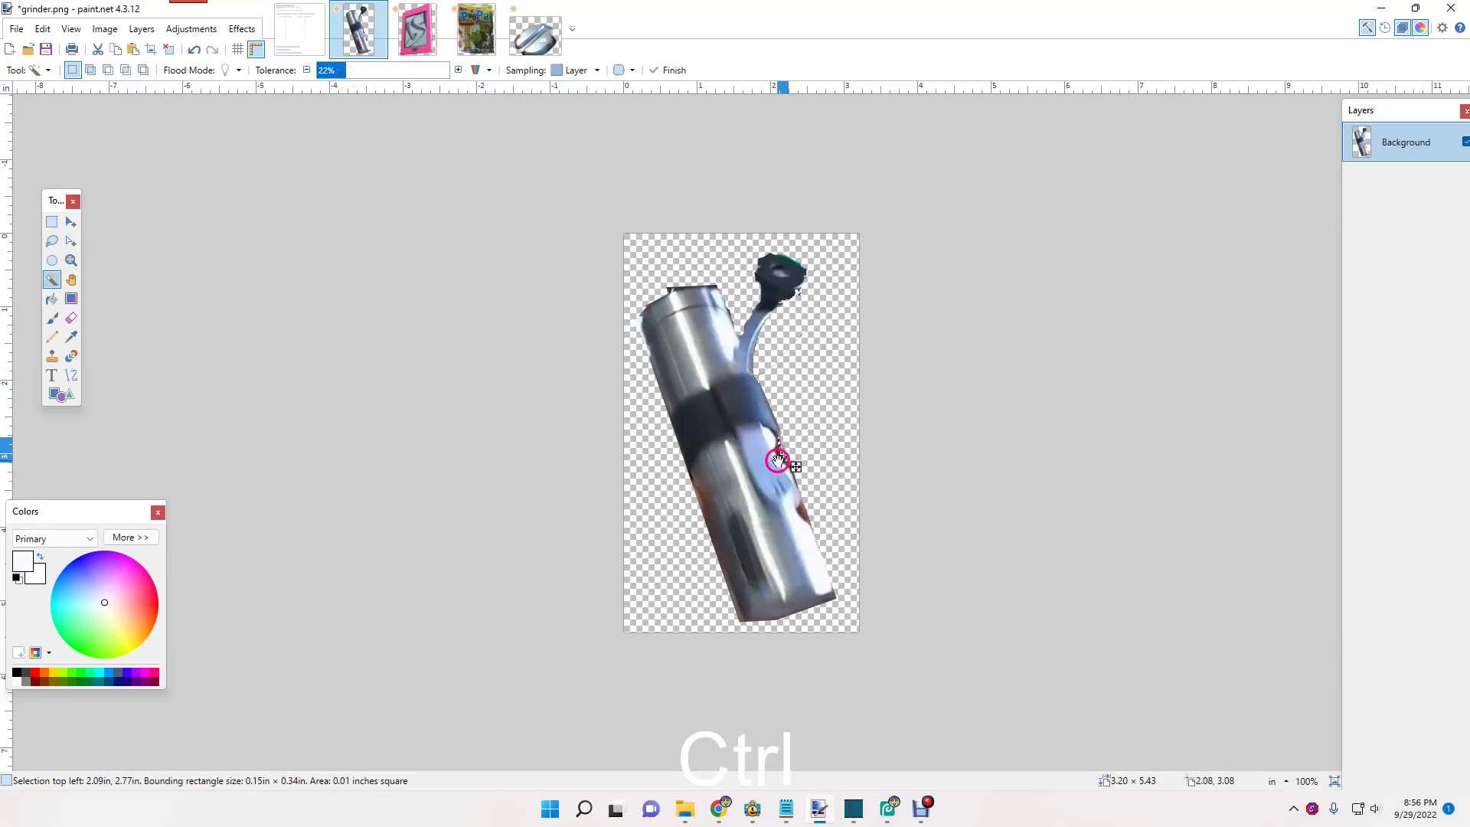
{"action": "left_click", "coordinate": [798, 507], "text": "ctrl"}
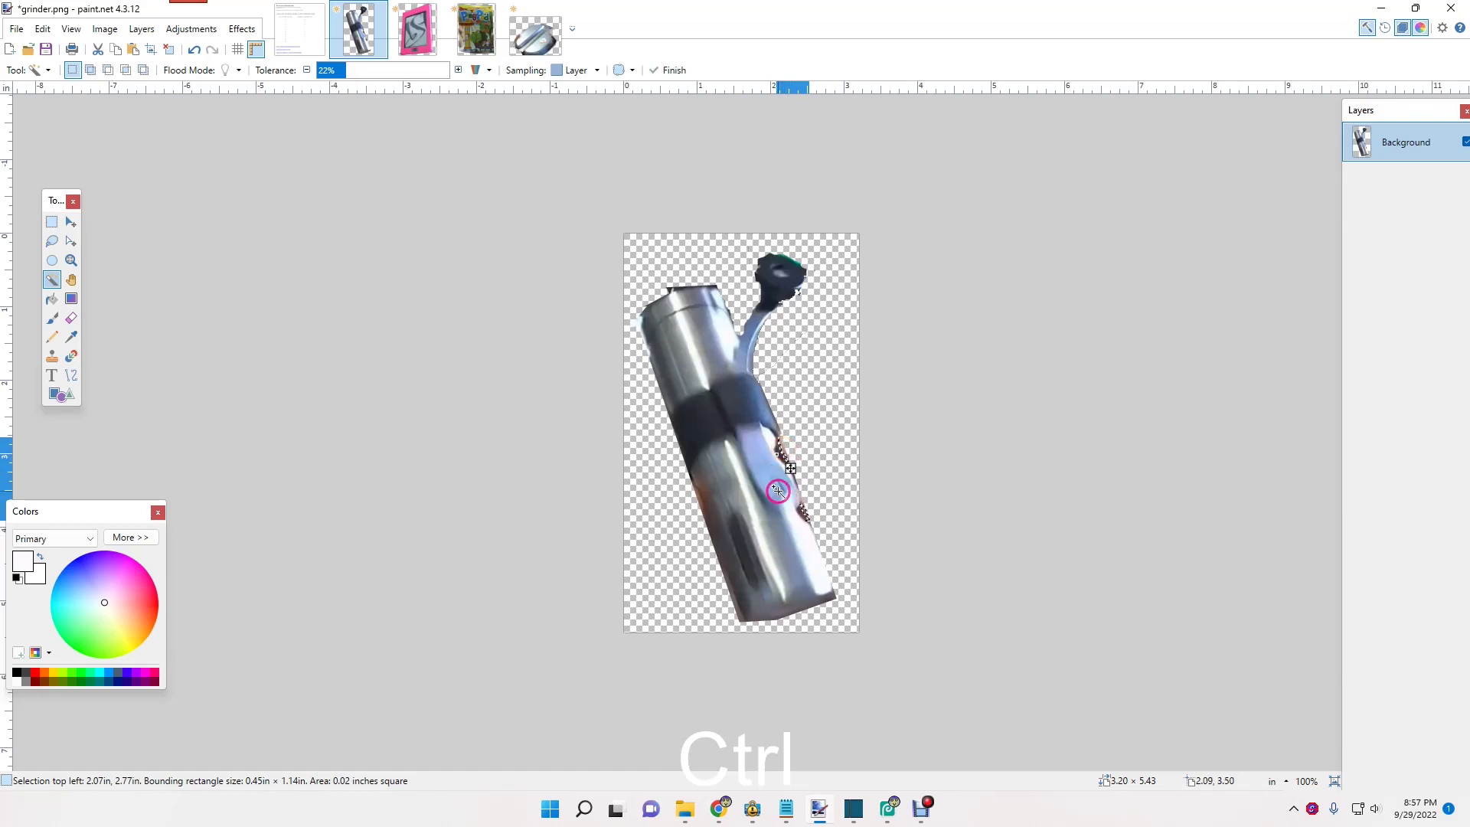
Step: Fill the skin-coloured remnants along the grinder's right edge with white using the Paint Bucket at 22% tolerance
{"action": "left_click", "coordinate": [51, 299]}
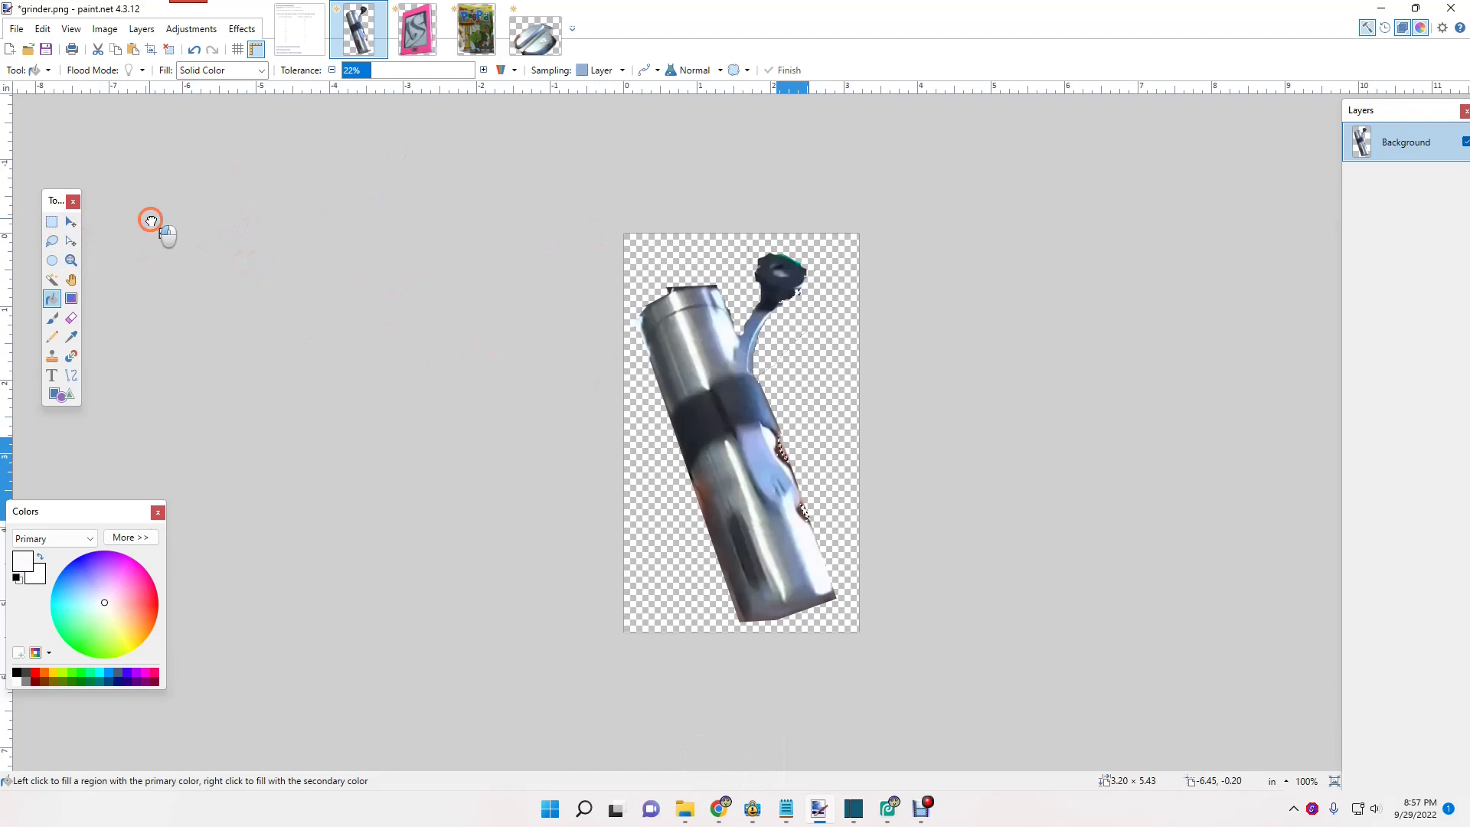
{"action": "left_click", "coordinate": [52, 222]}
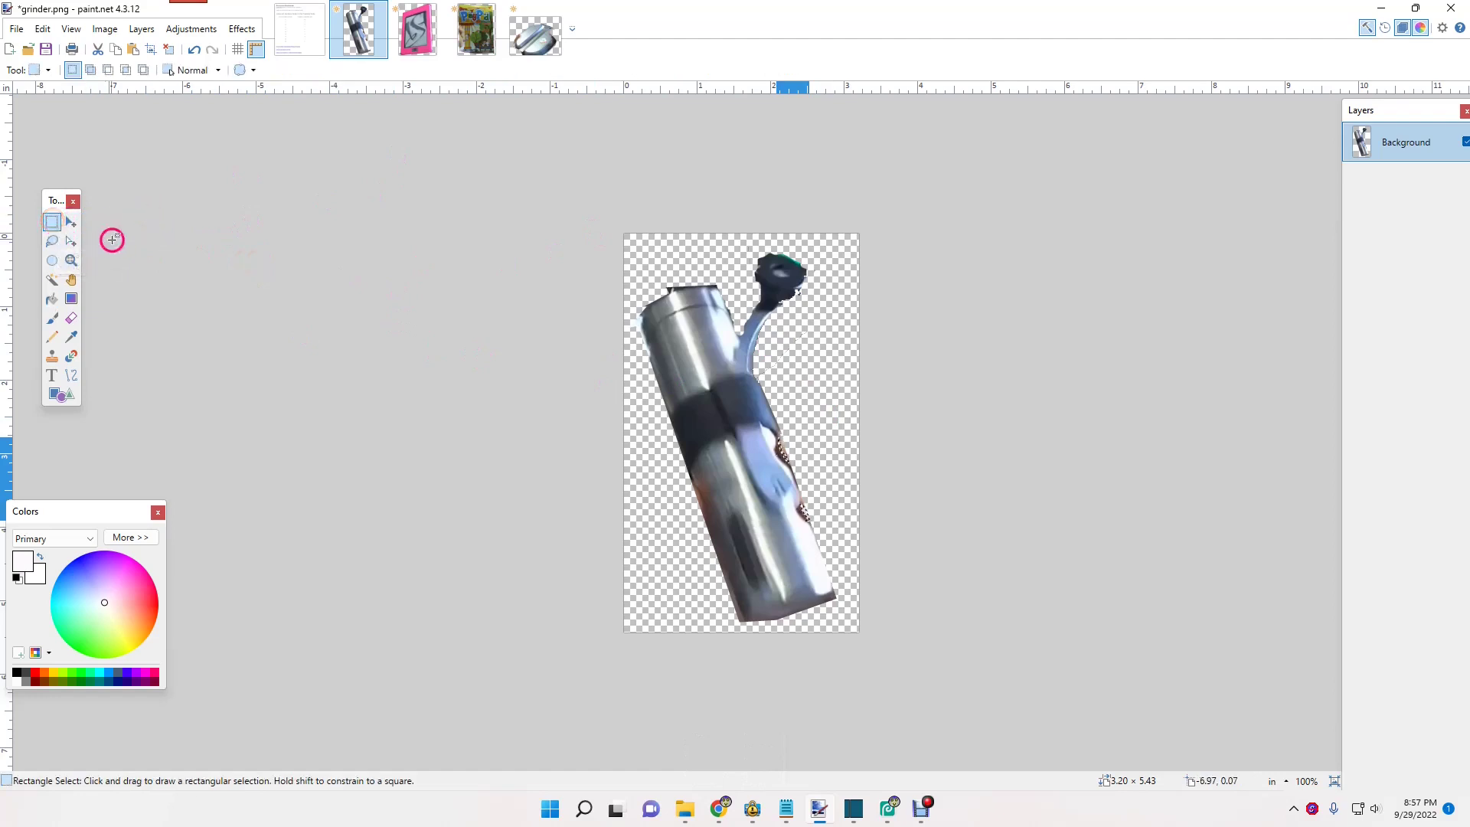
{"action": "left_click", "coordinate": [55, 300]}
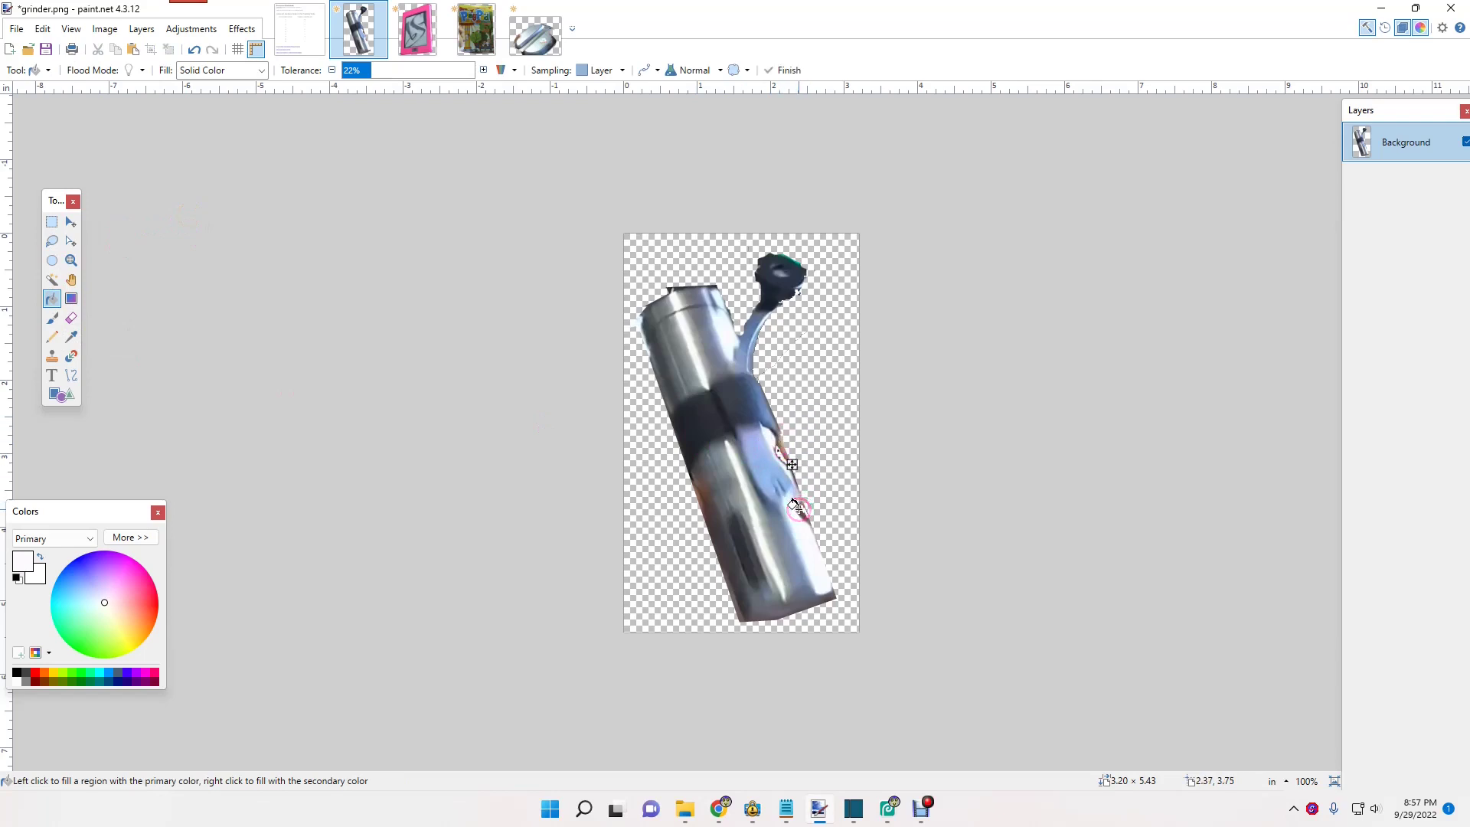
{"action": "left_click", "coordinate": [793, 487]}
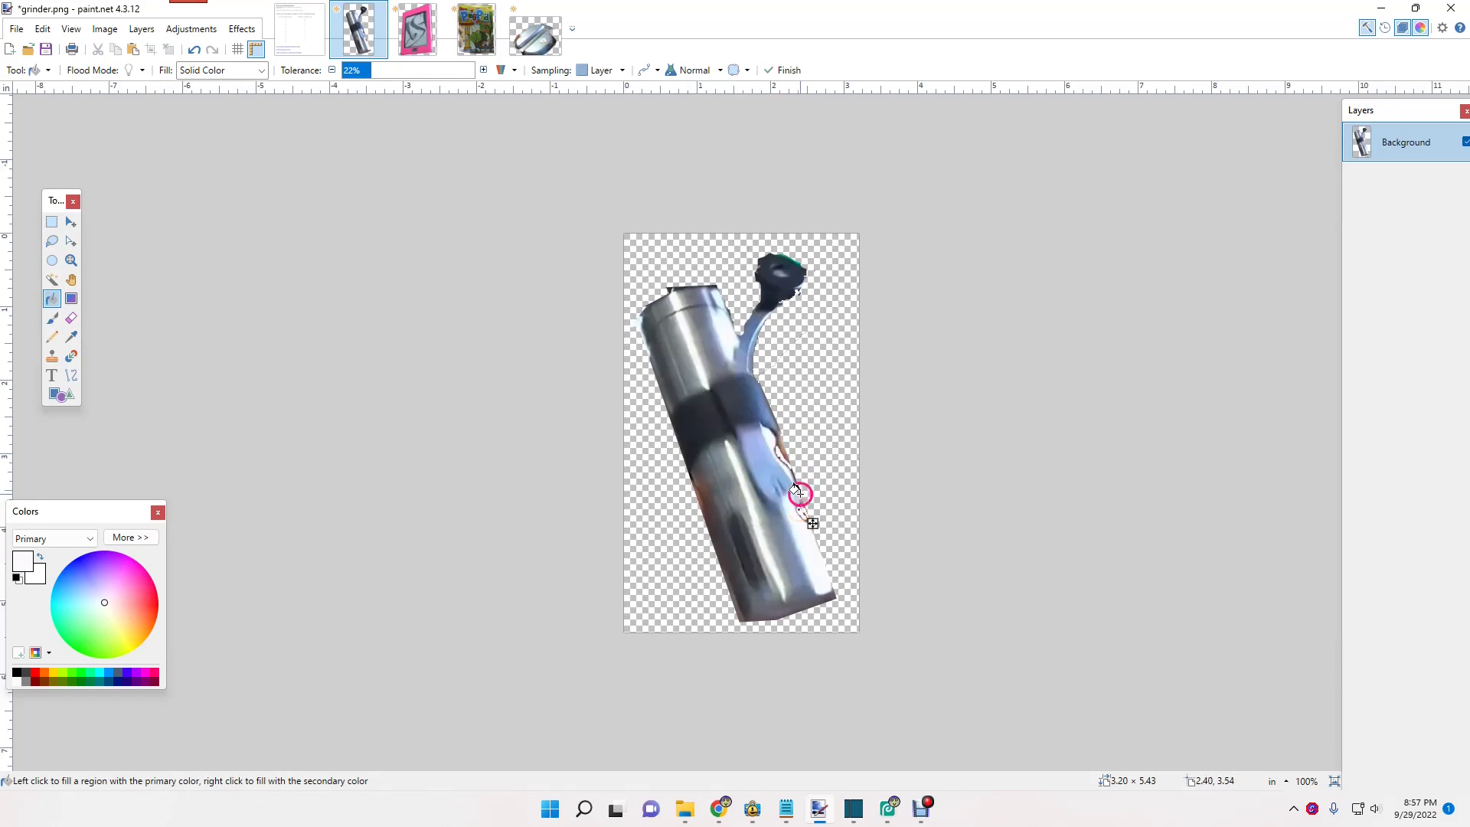
{"action": "left_click", "coordinate": [756, 442]}
{"action": "left_click", "coordinate": [777, 442]}
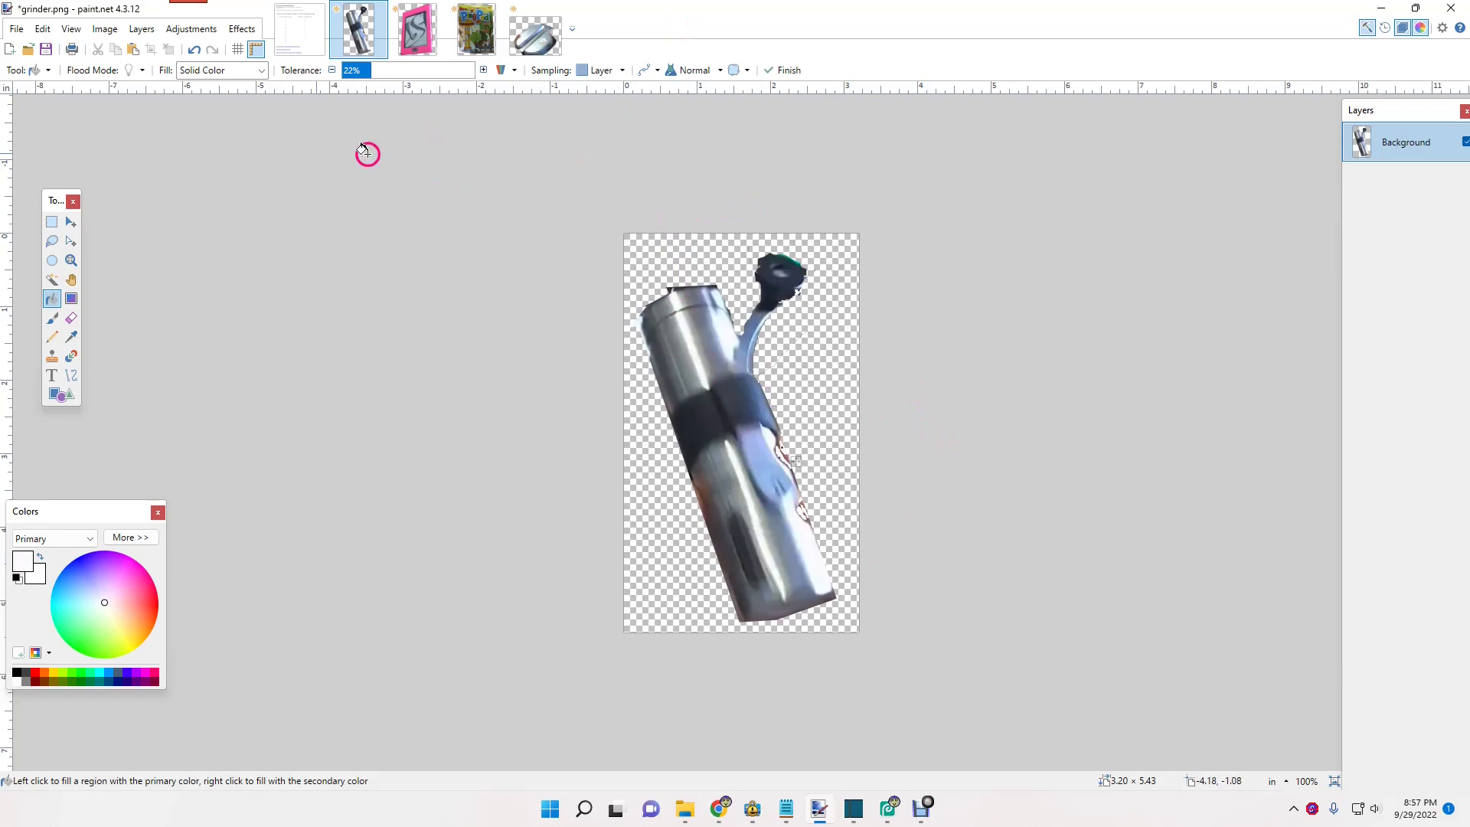
{"action": "left_click", "coordinate": [51, 222]}
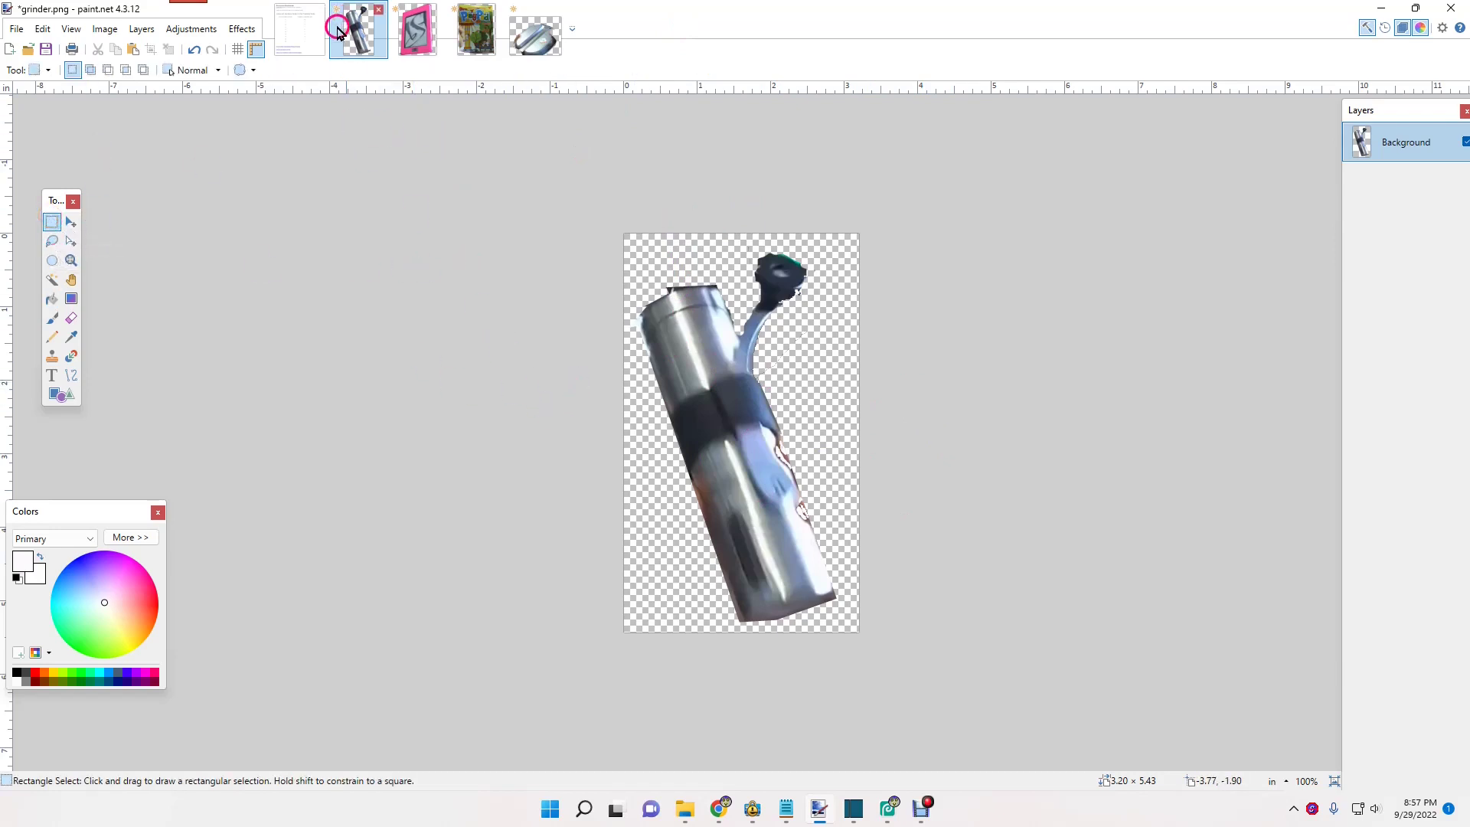
Step: Save the grinder cut-out as a new 32-bit PNG named 1 in the 3 Graphics folder
{"action": "left_click", "coordinate": [14, 31]}
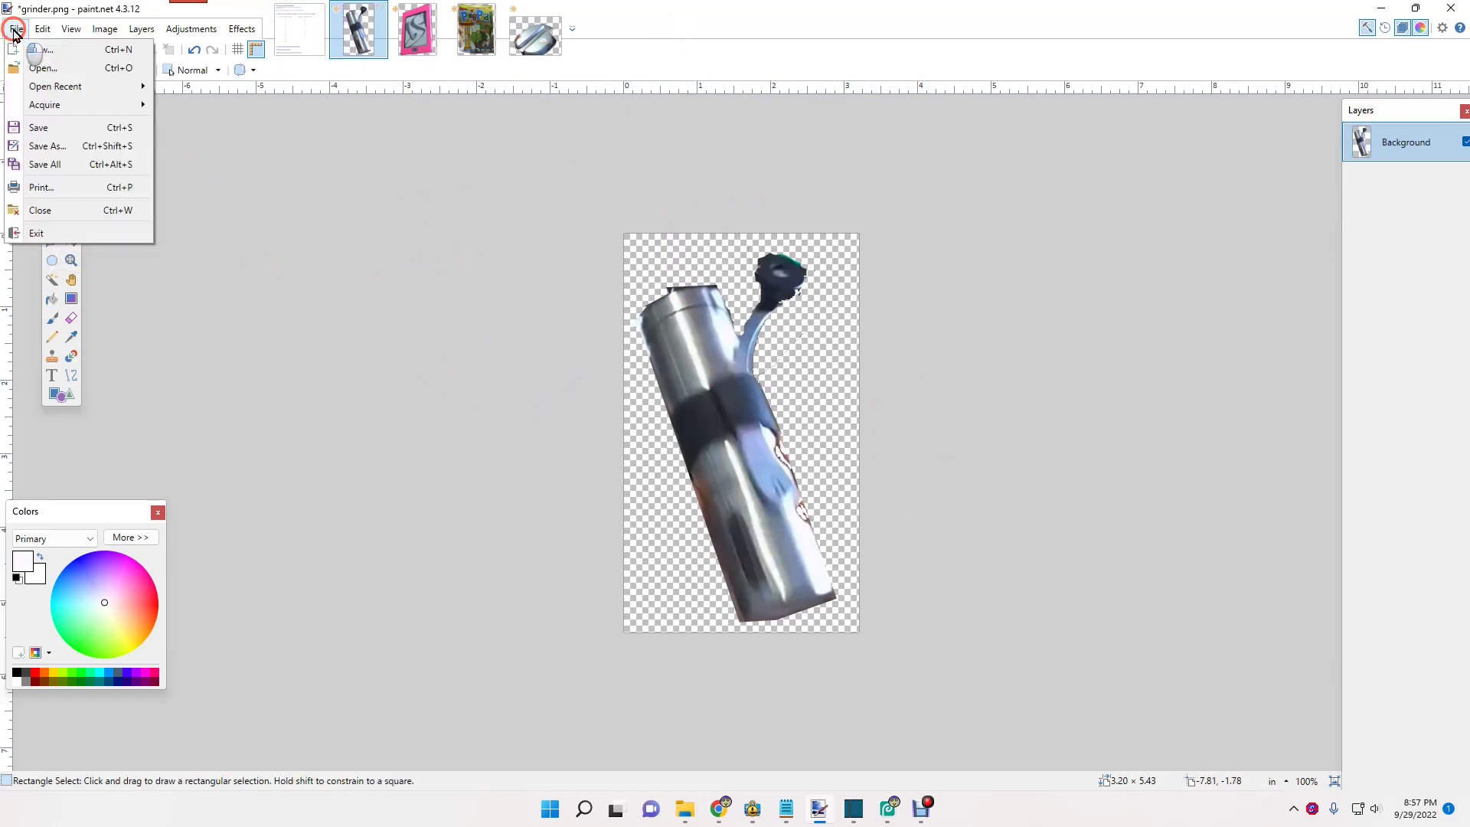
{"action": "left_click", "coordinate": [55, 147]}
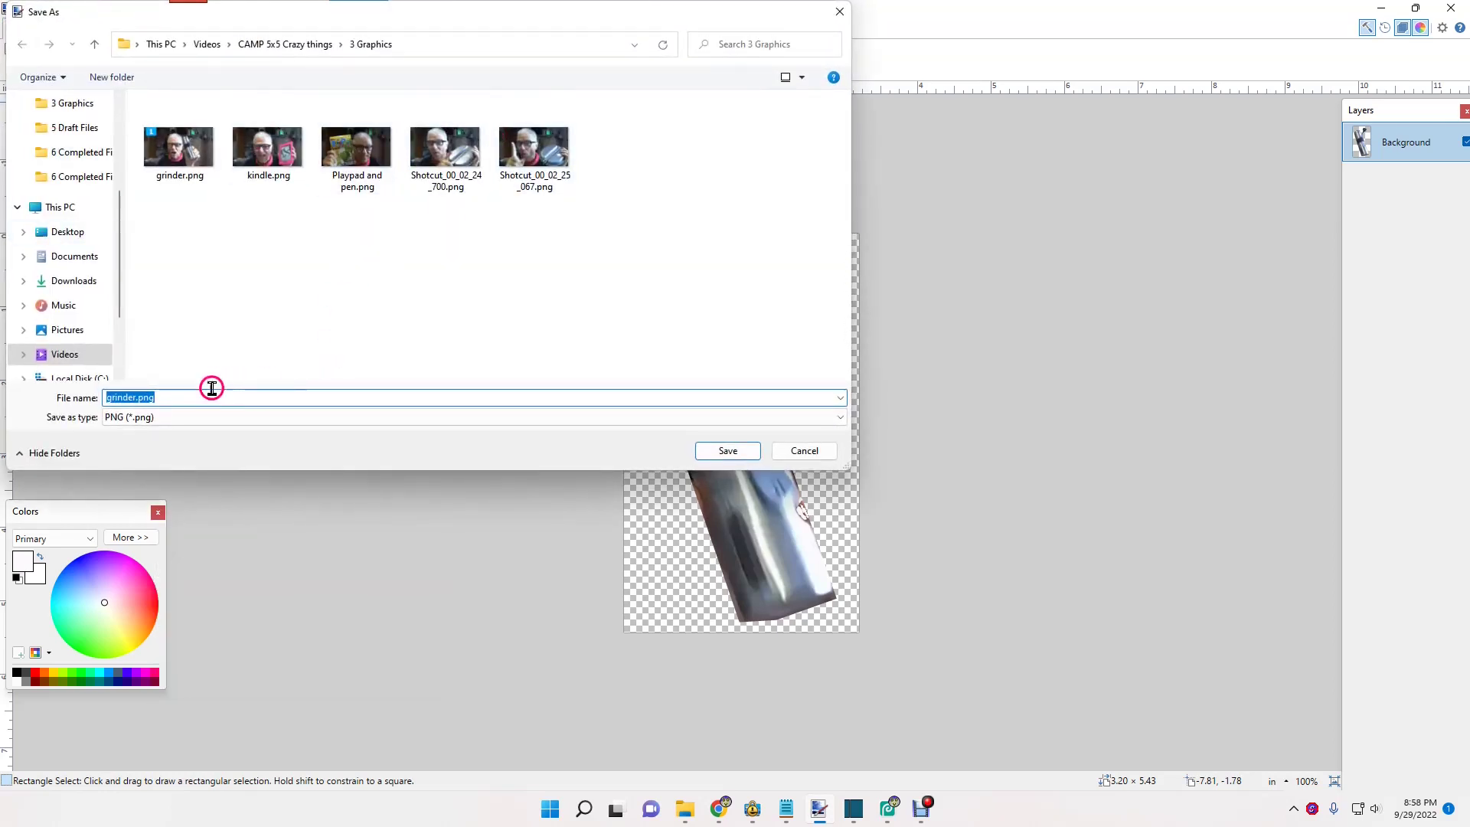
{"action": "type", "text": "1"}
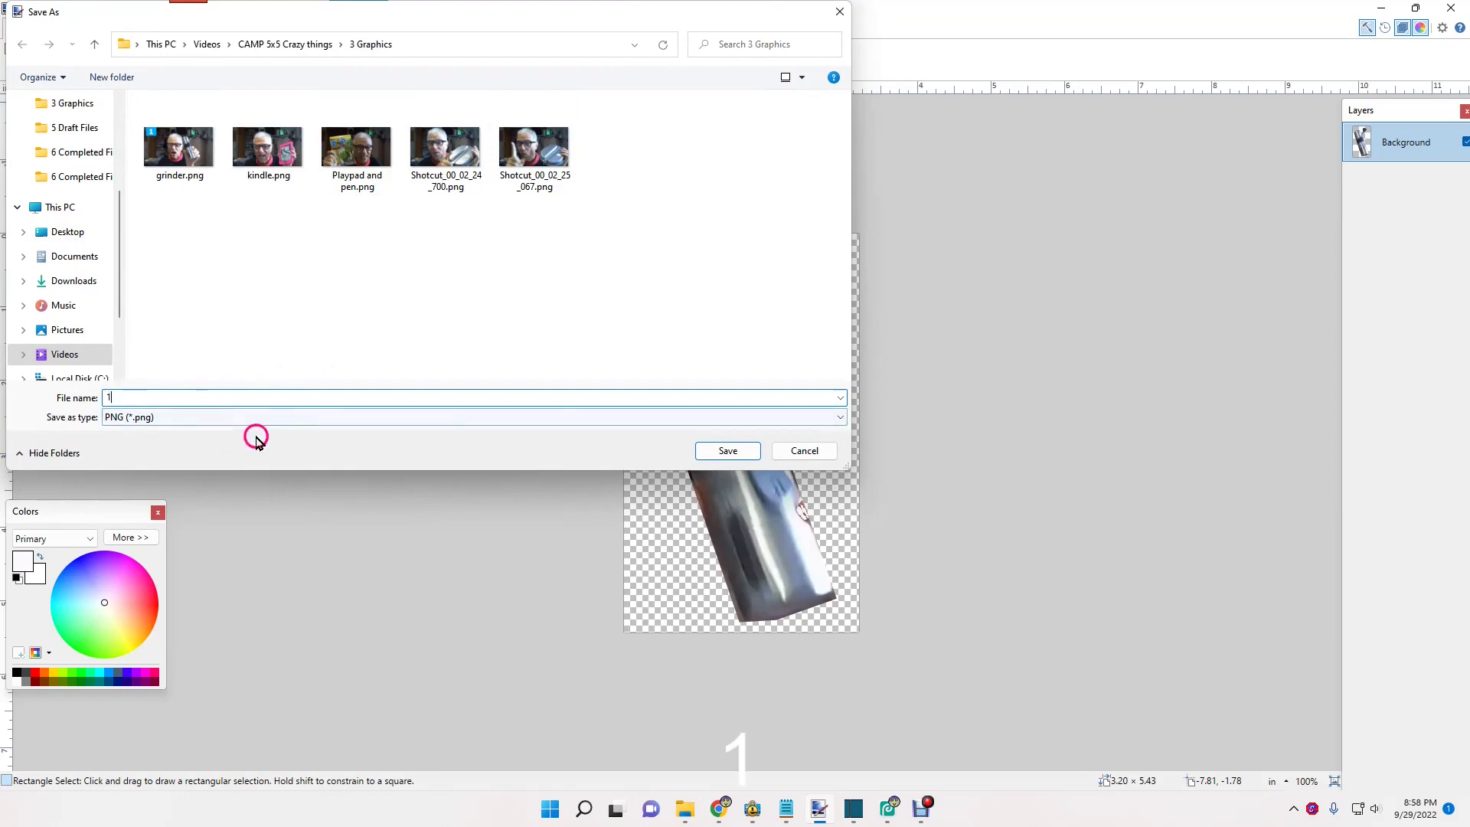
{"action": "left_click", "coordinate": [717, 451]}
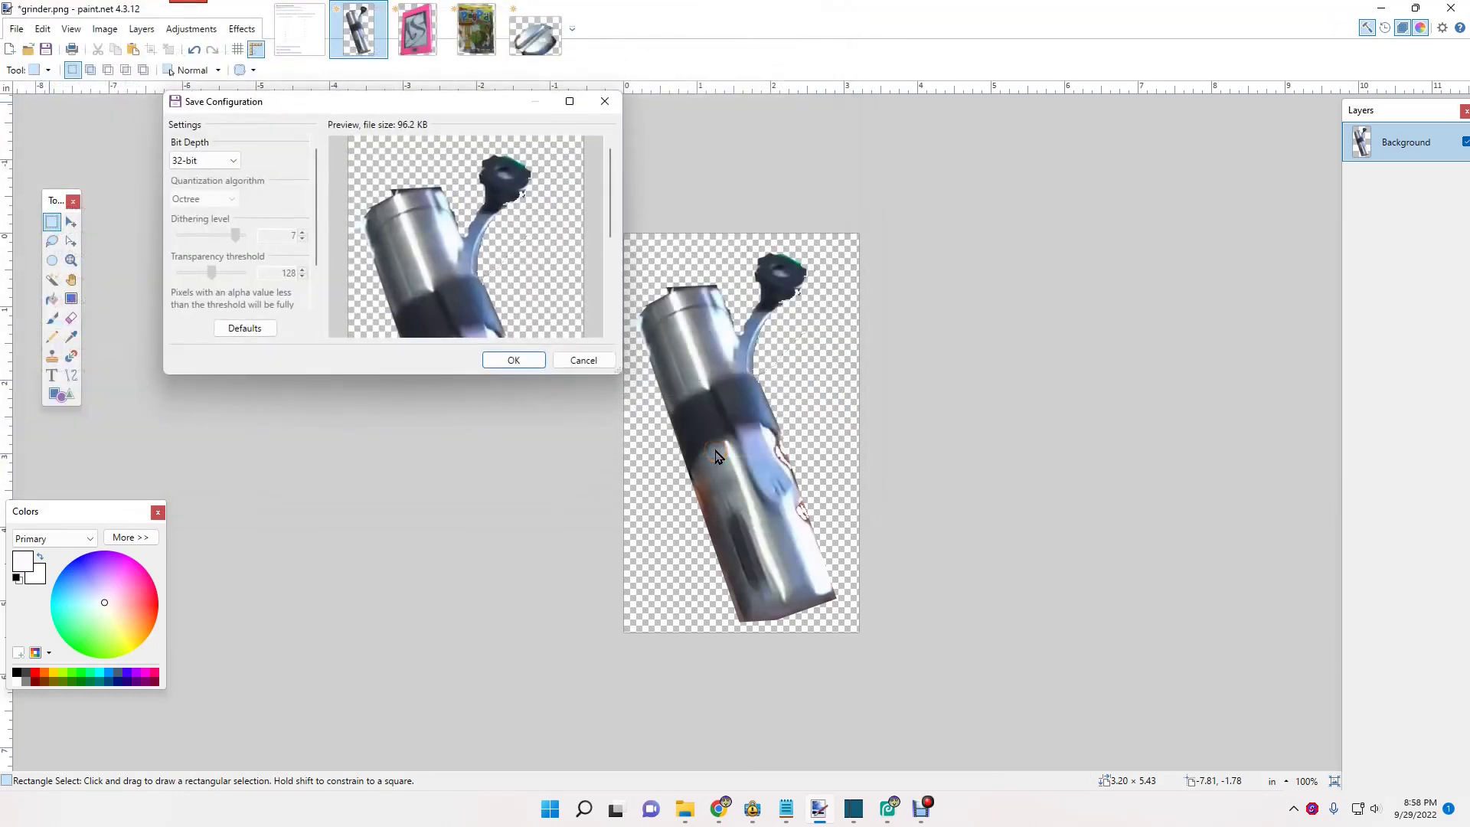
{"action": "left_click", "coordinate": [526, 361]}
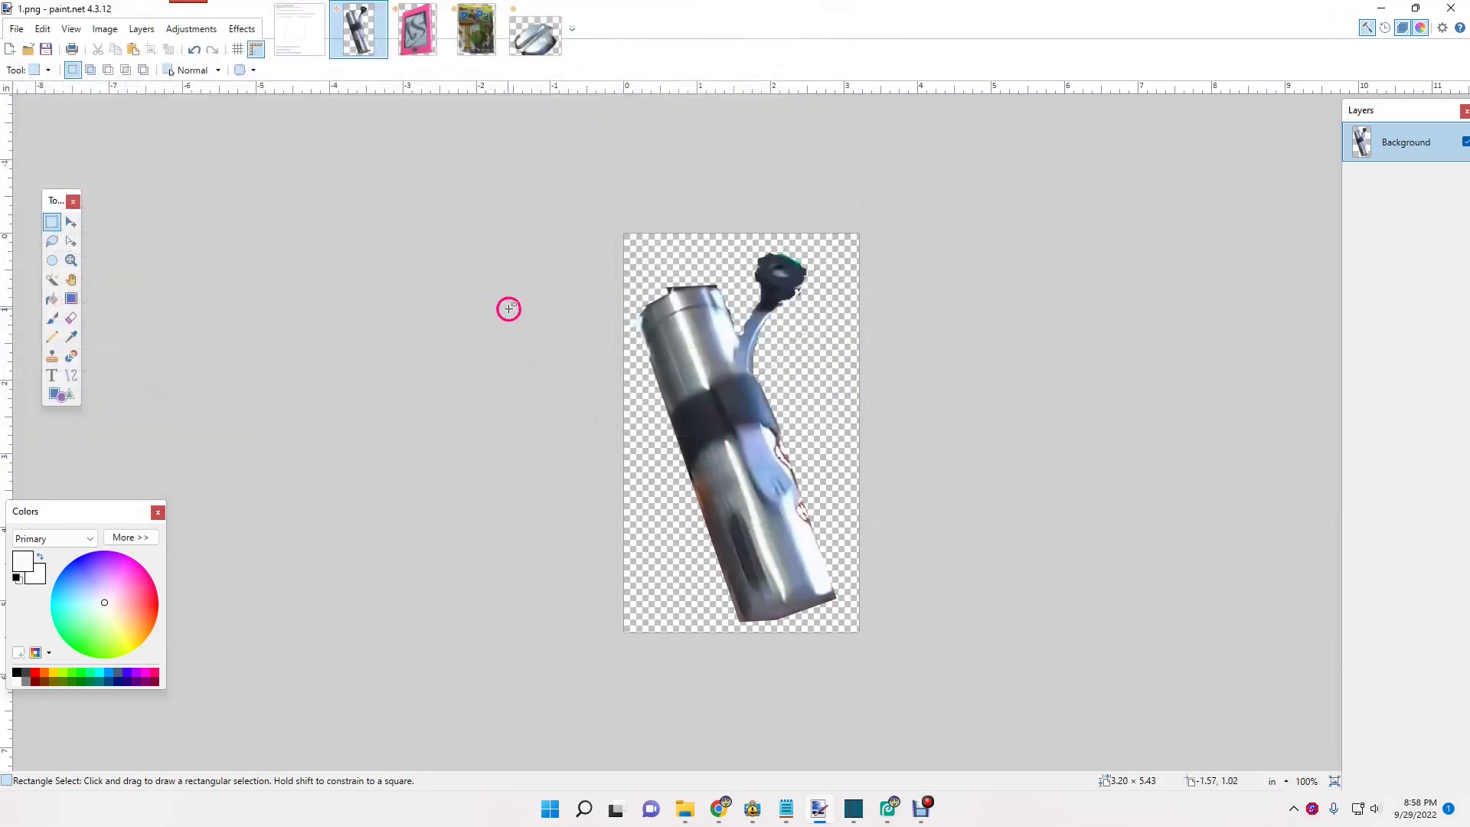
Step: Save the kindle.png cut-out as a new PNG named 2 in the 3 Graphics folder
{"action": "left_click", "coordinate": [421, 62]}
{"action": "left_click", "coordinate": [19, 29]}
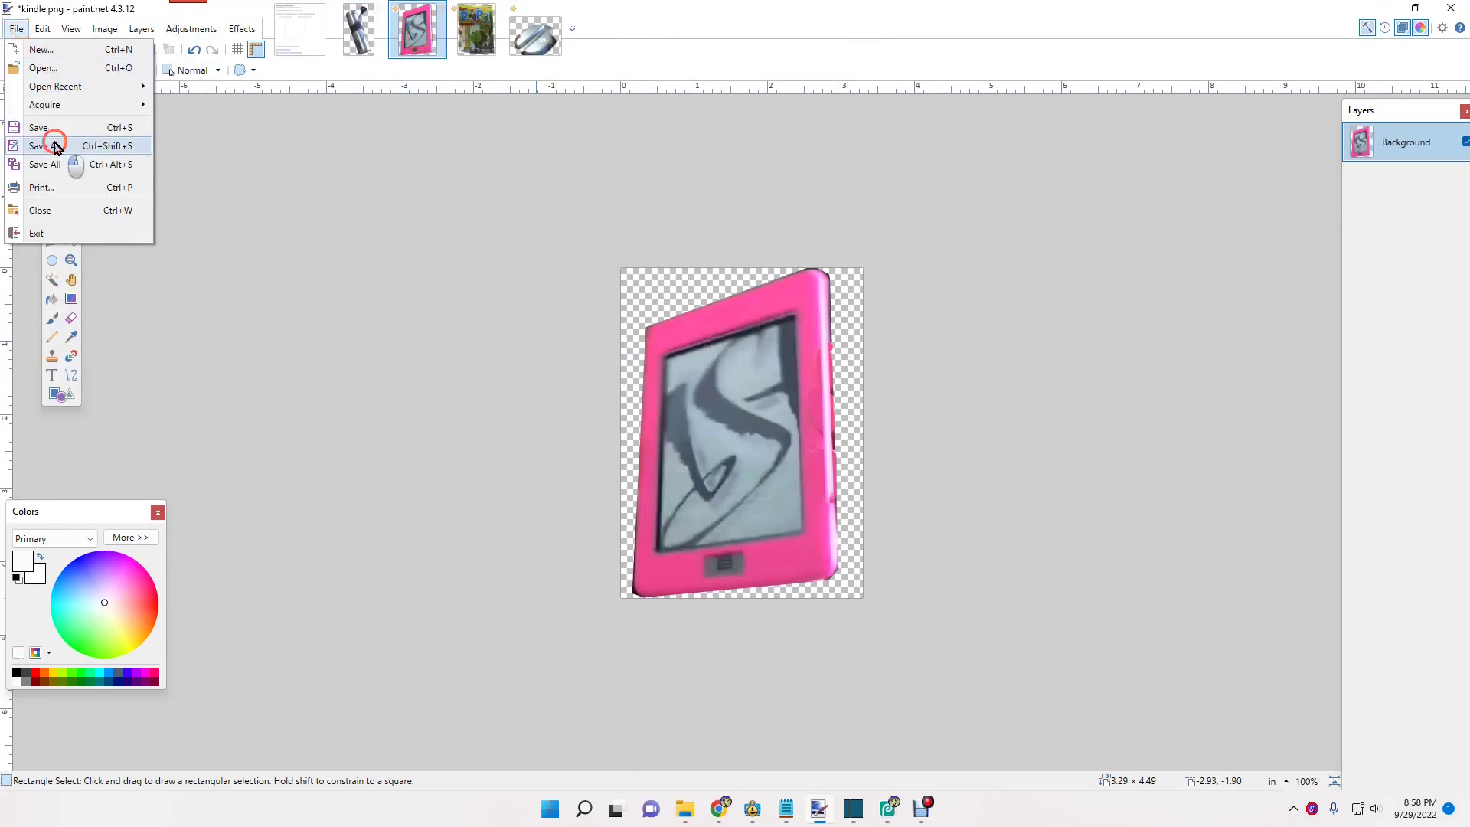
{"action": "left_click", "coordinate": [54, 144]}
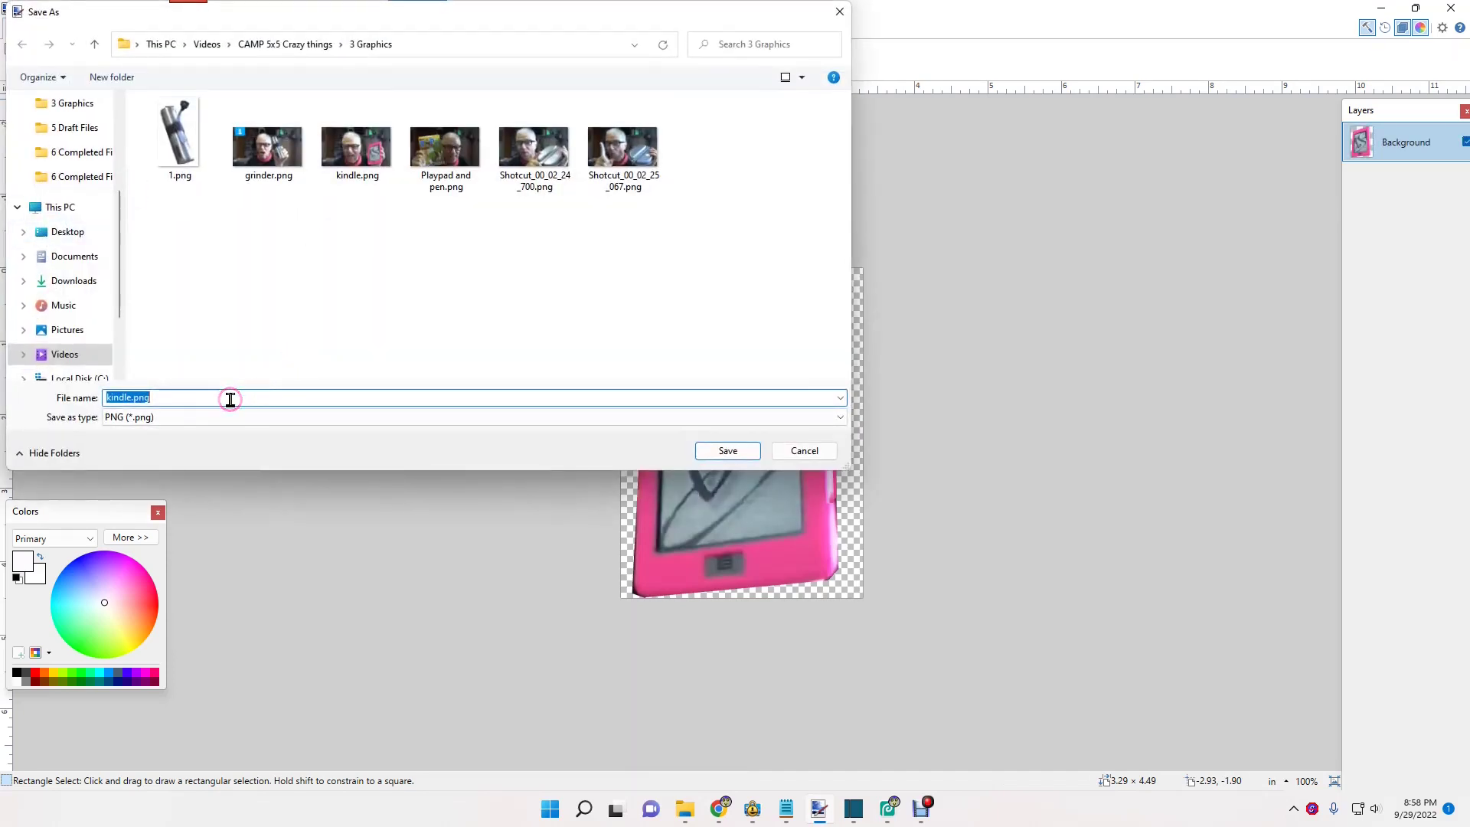
{"action": "type", "text": "2"}
{"action": "left_click", "coordinate": [482, 403]}
{"action": "left_click", "coordinate": [727, 450]}
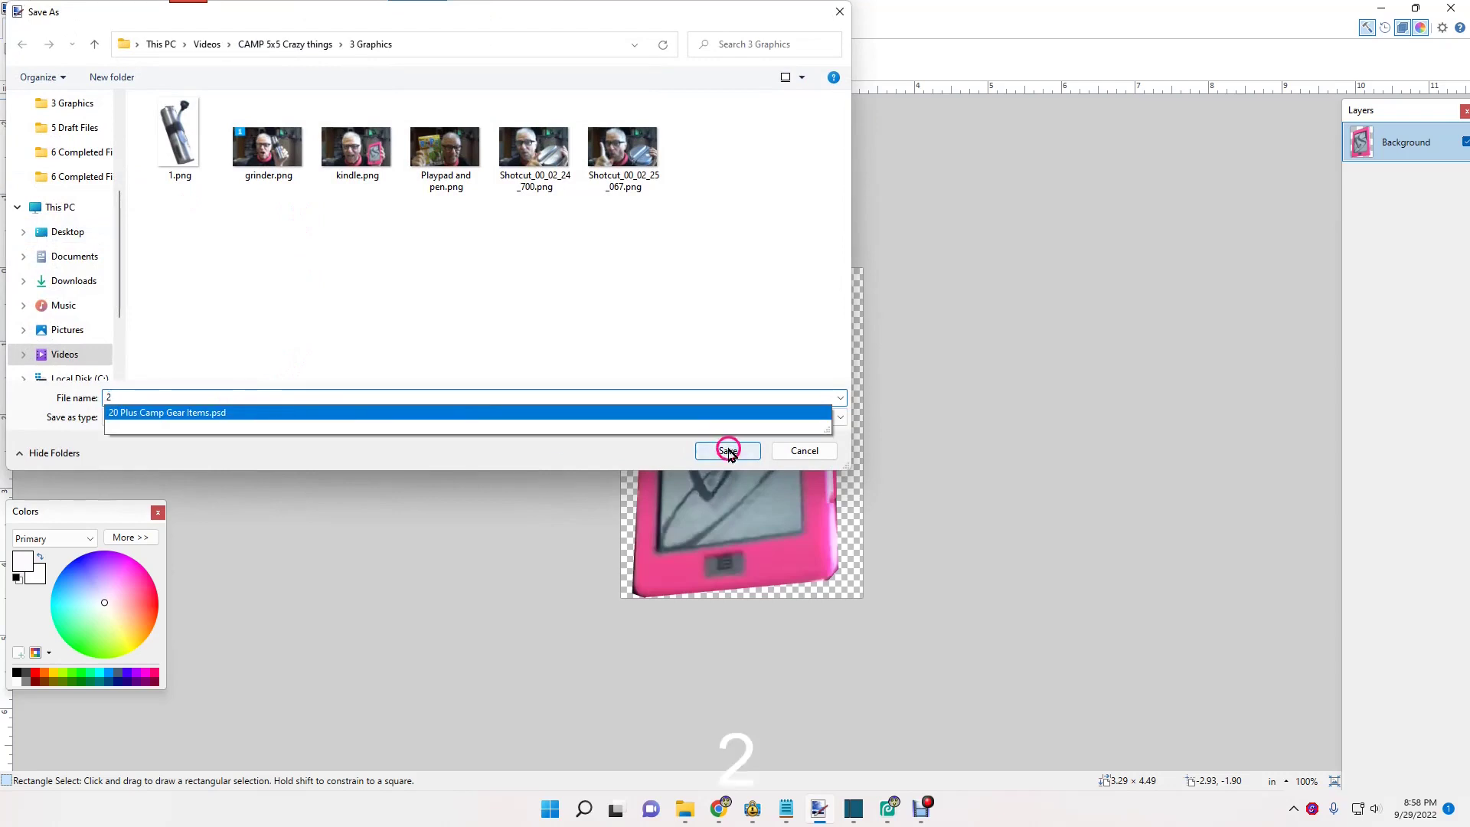
{"action": "left_click", "coordinate": [514, 360]}
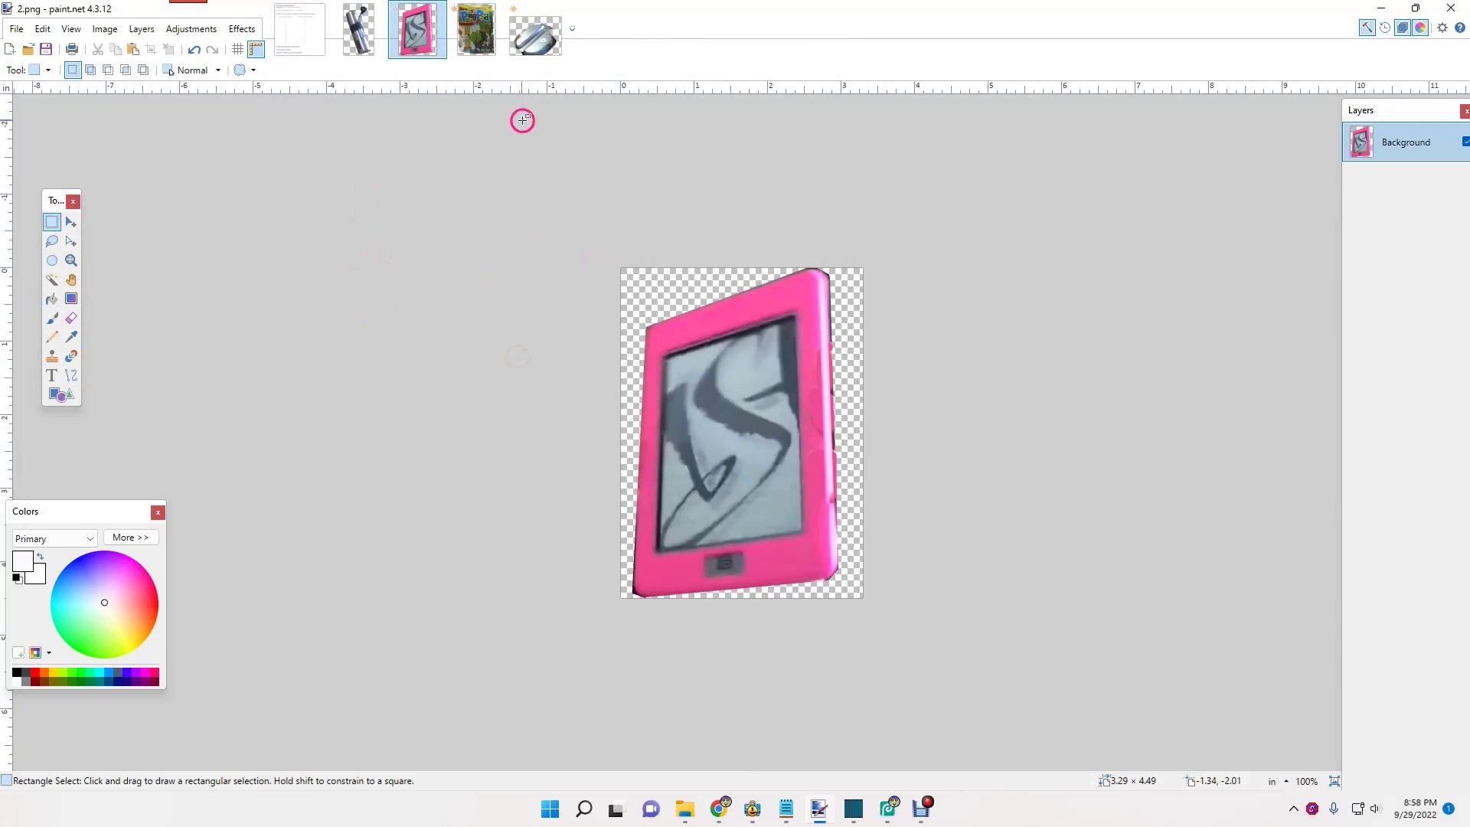
Step: Save the Playpad and pen.png cut-out as a new 32-bit PNG named 3 in the 3 Graphics folder
{"action": "left_click", "coordinate": [476, 30]}
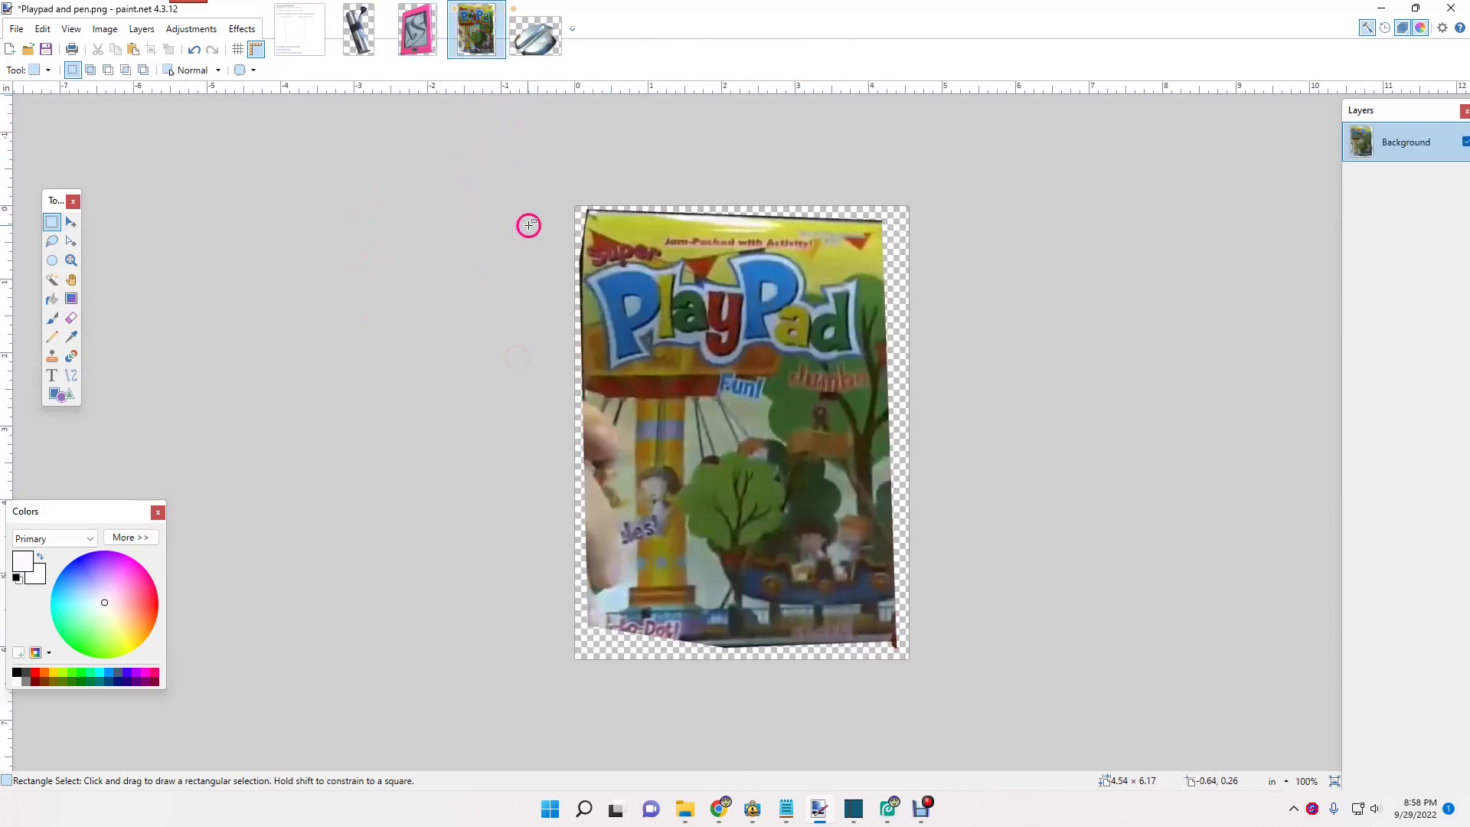
{"action": "left_click", "coordinate": [16, 28]}
{"action": "left_click", "coordinate": [69, 149]}
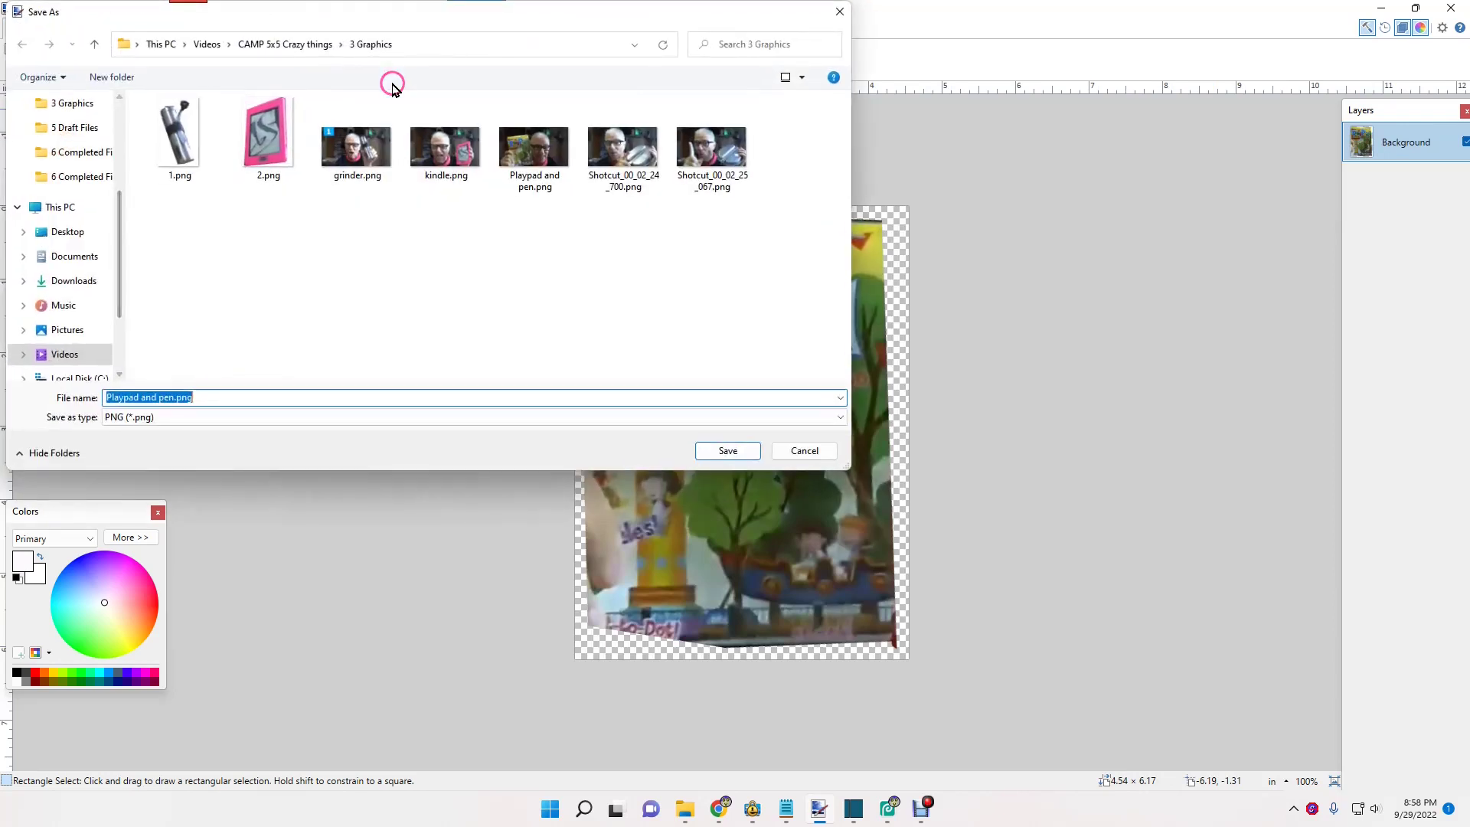
{"action": "type", "text": "3"}
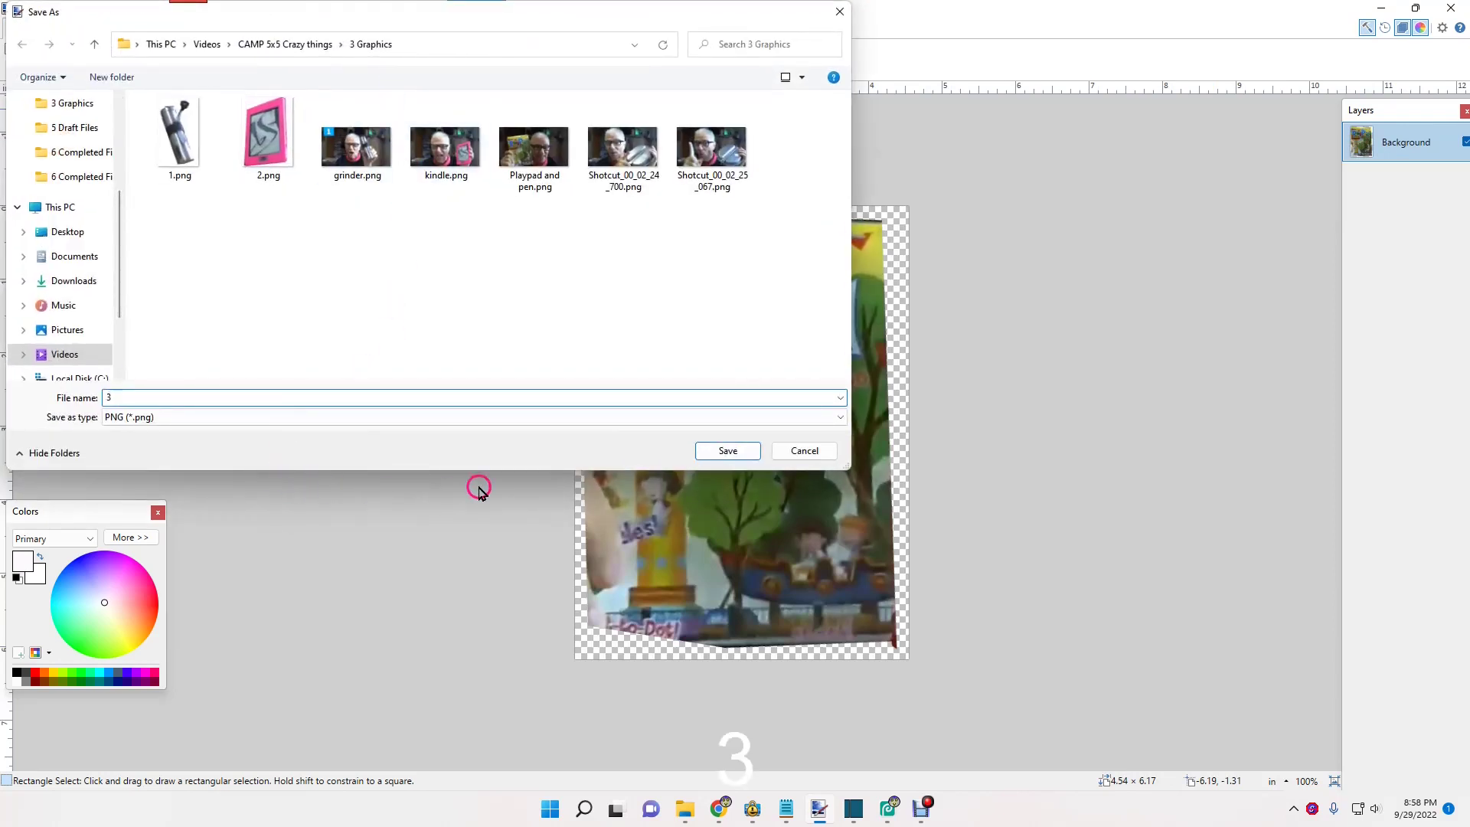
{"action": "left_click", "coordinate": [728, 450]}
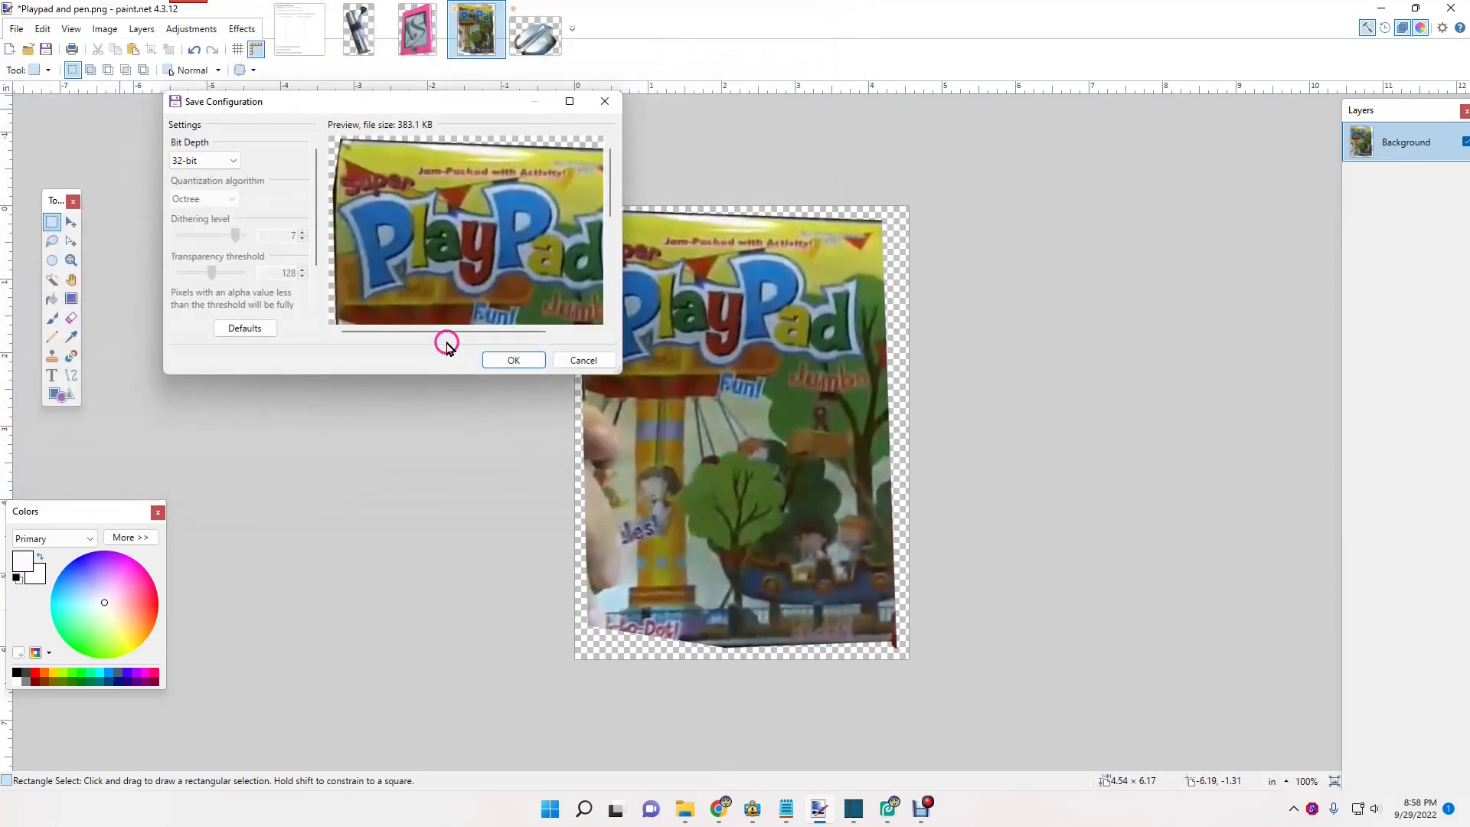
{"action": "left_click", "coordinate": [511, 360]}
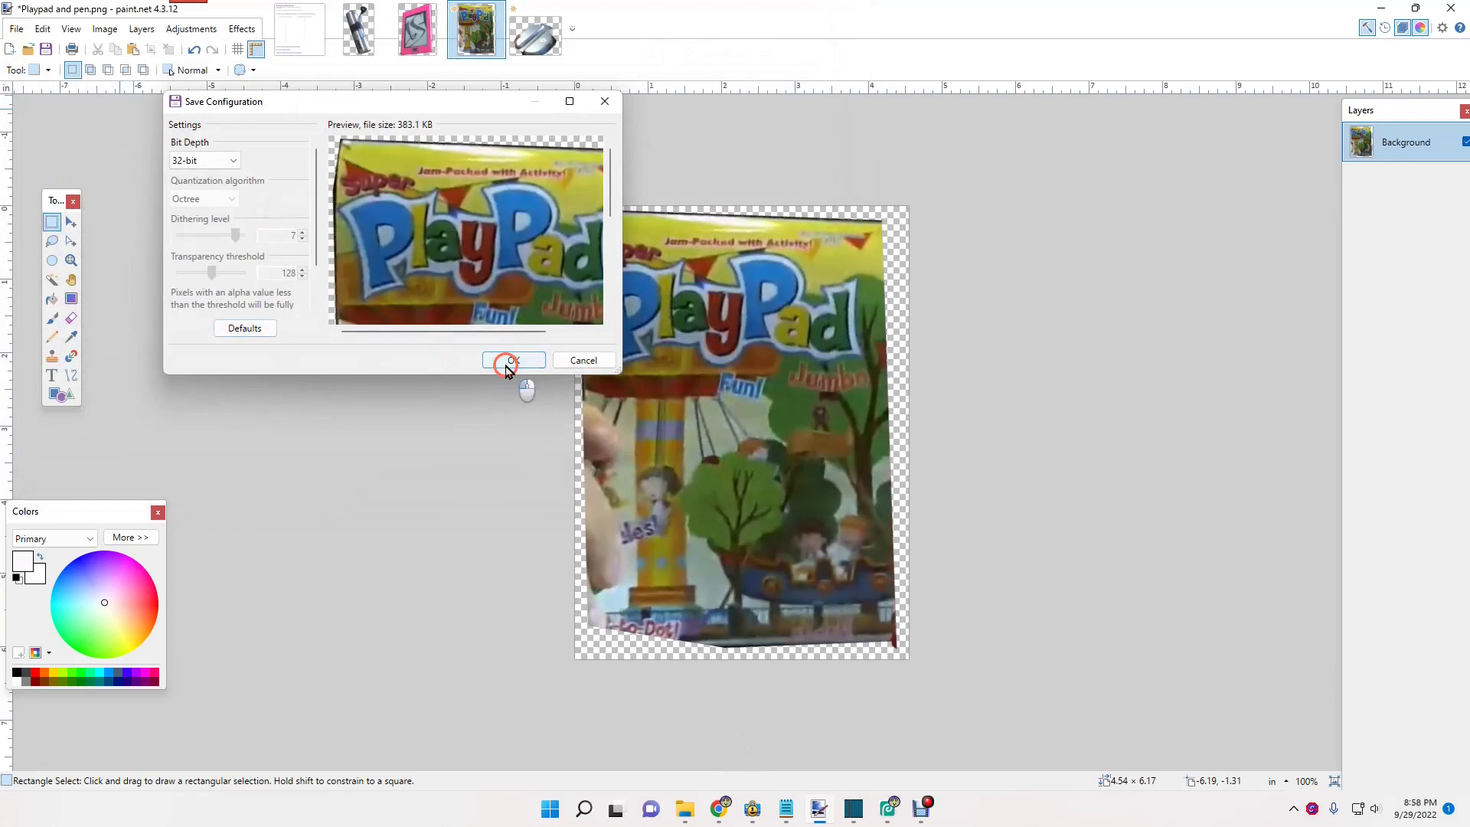
Step: Save the Shotcut_00_02_24_700.png cut-out as a new 32-bit PNG named 4 in the 3 Graphics folder
{"action": "left_click", "coordinate": [525, 36]}
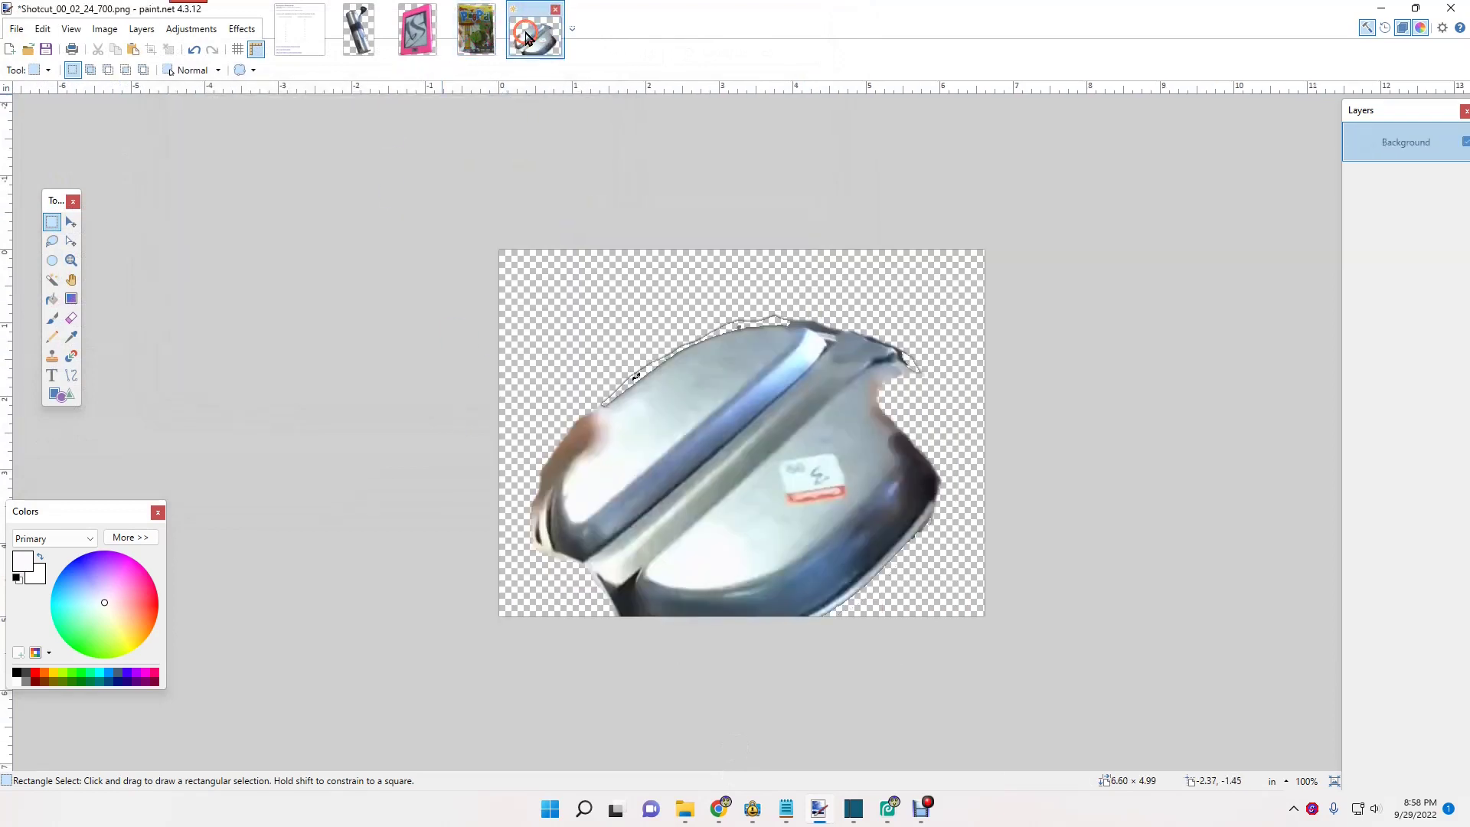
{"action": "left_click", "coordinate": [16, 29]}
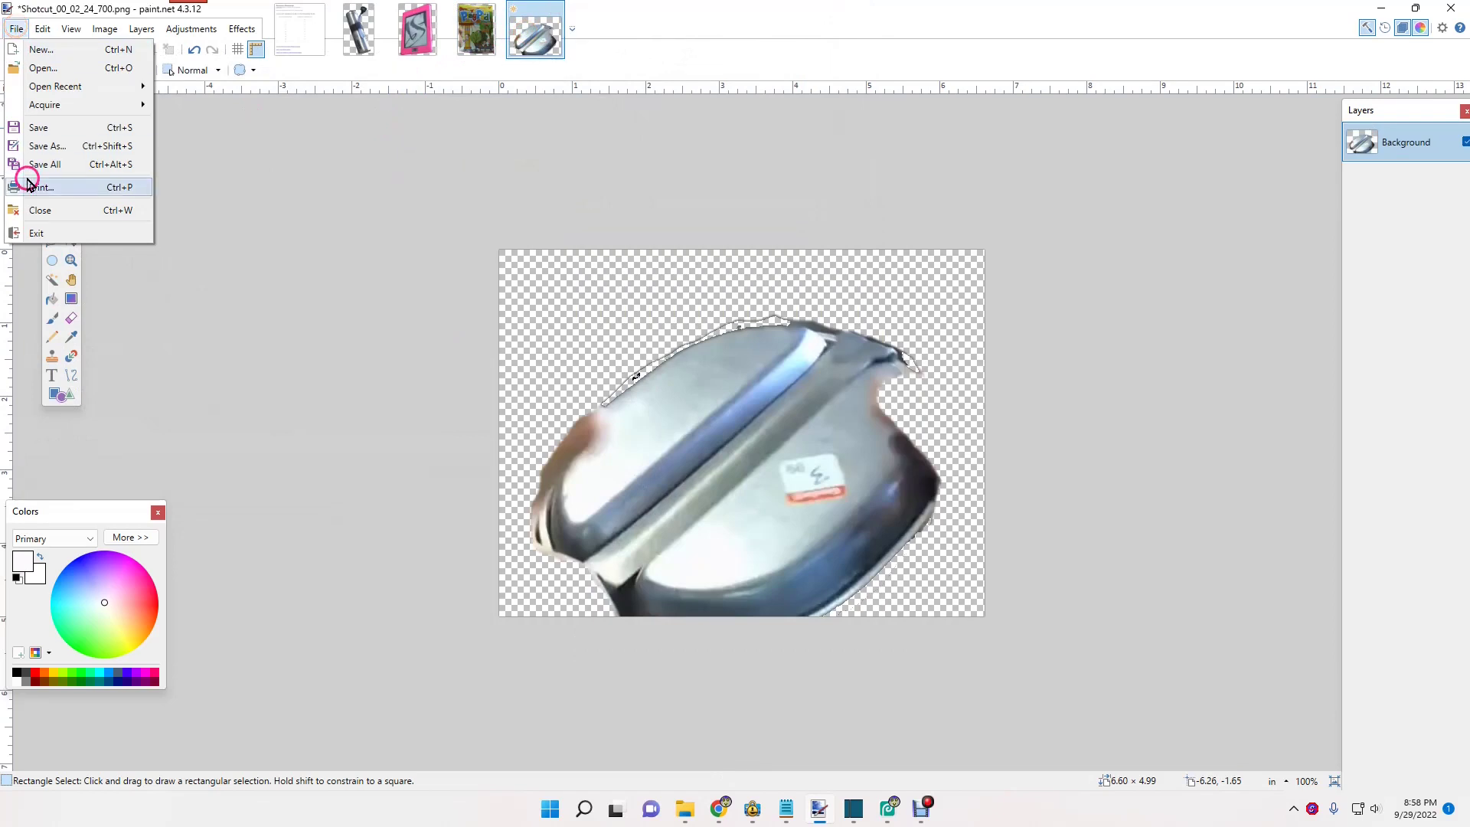
{"action": "left_click", "coordinate": [34, 145]}
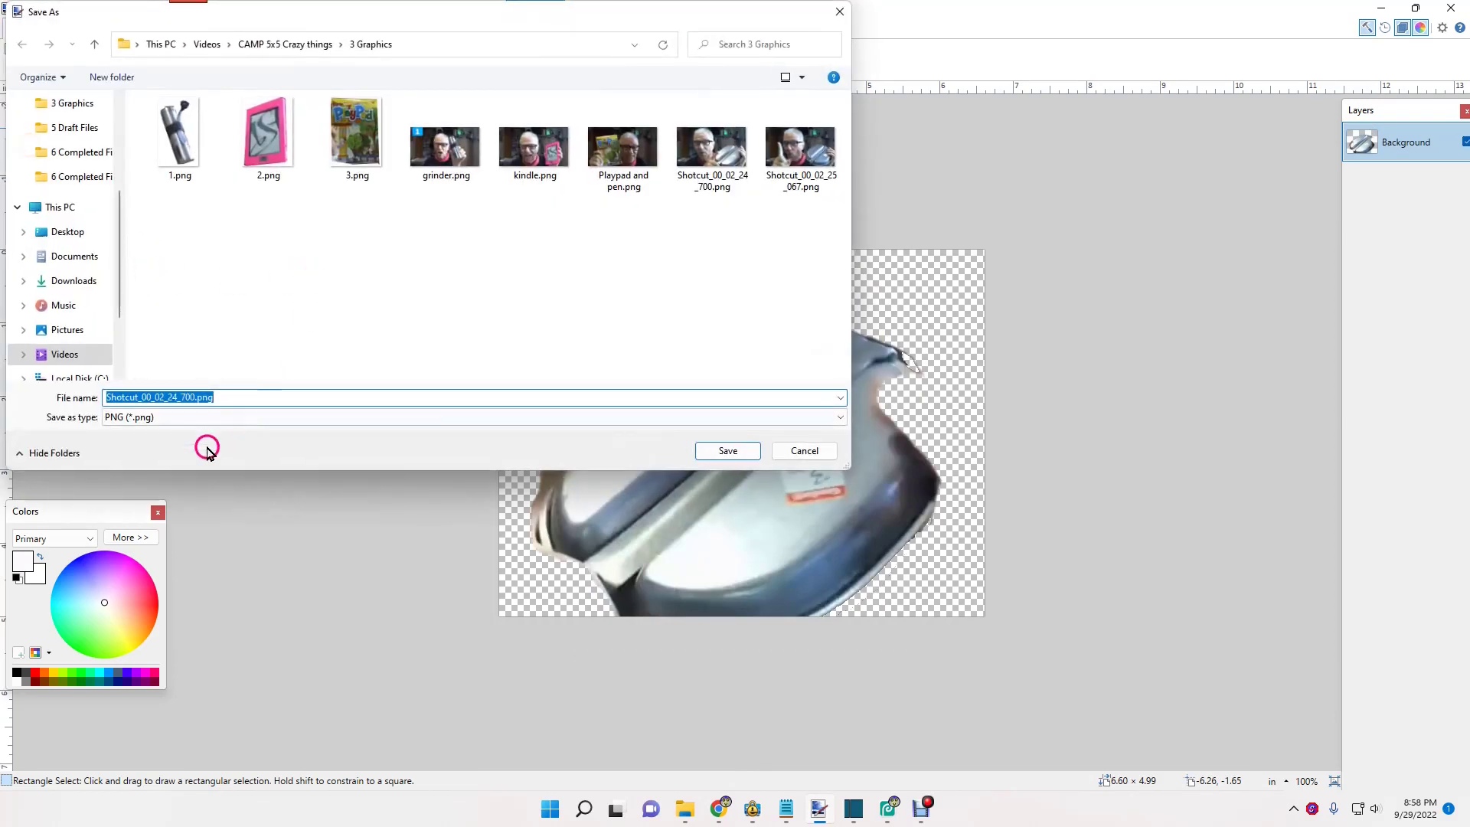
{"action": "type", "text": "4"}
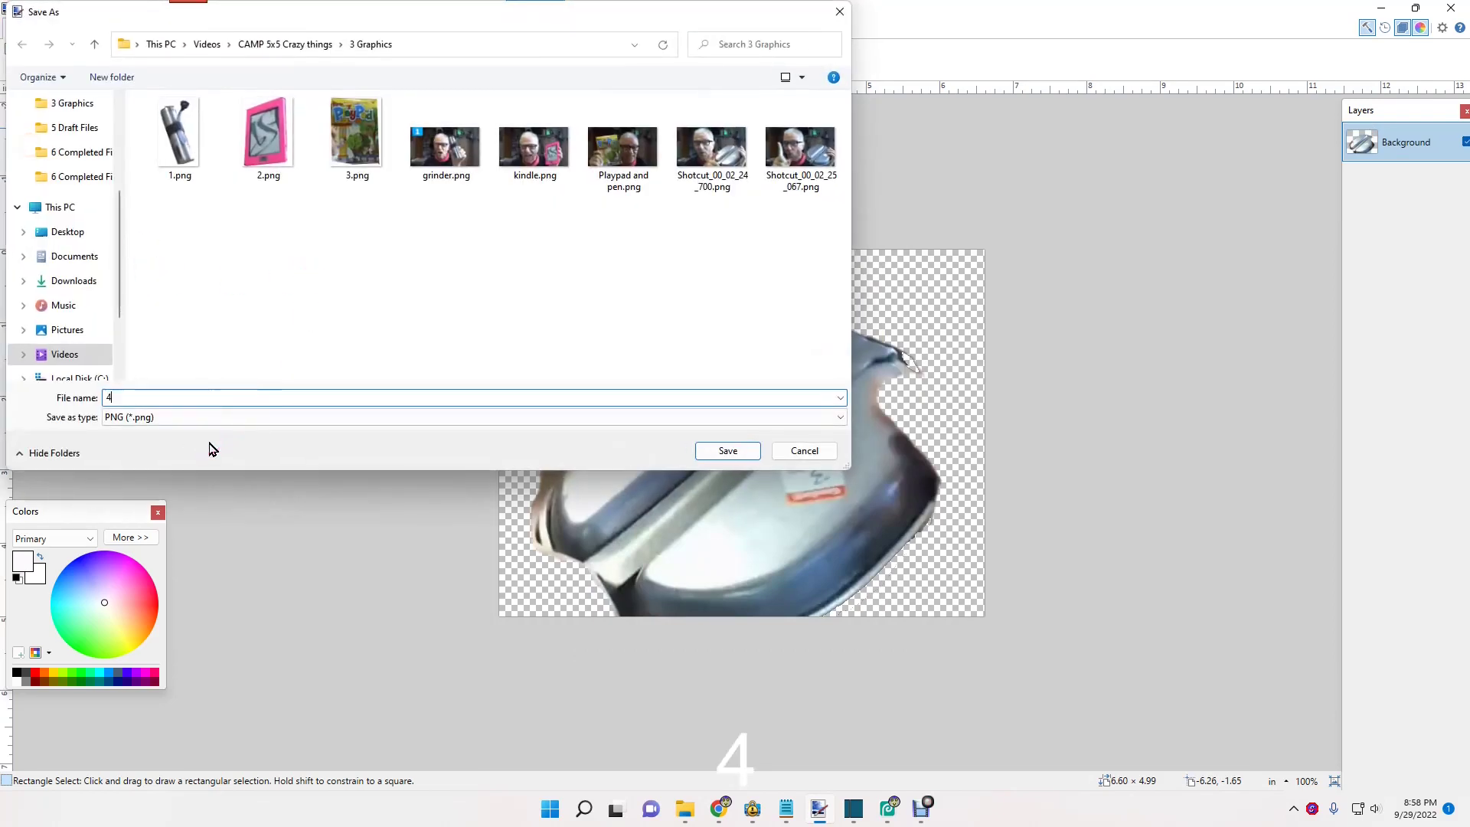
{"action": "left_click", "coordinate": [724, 450]}
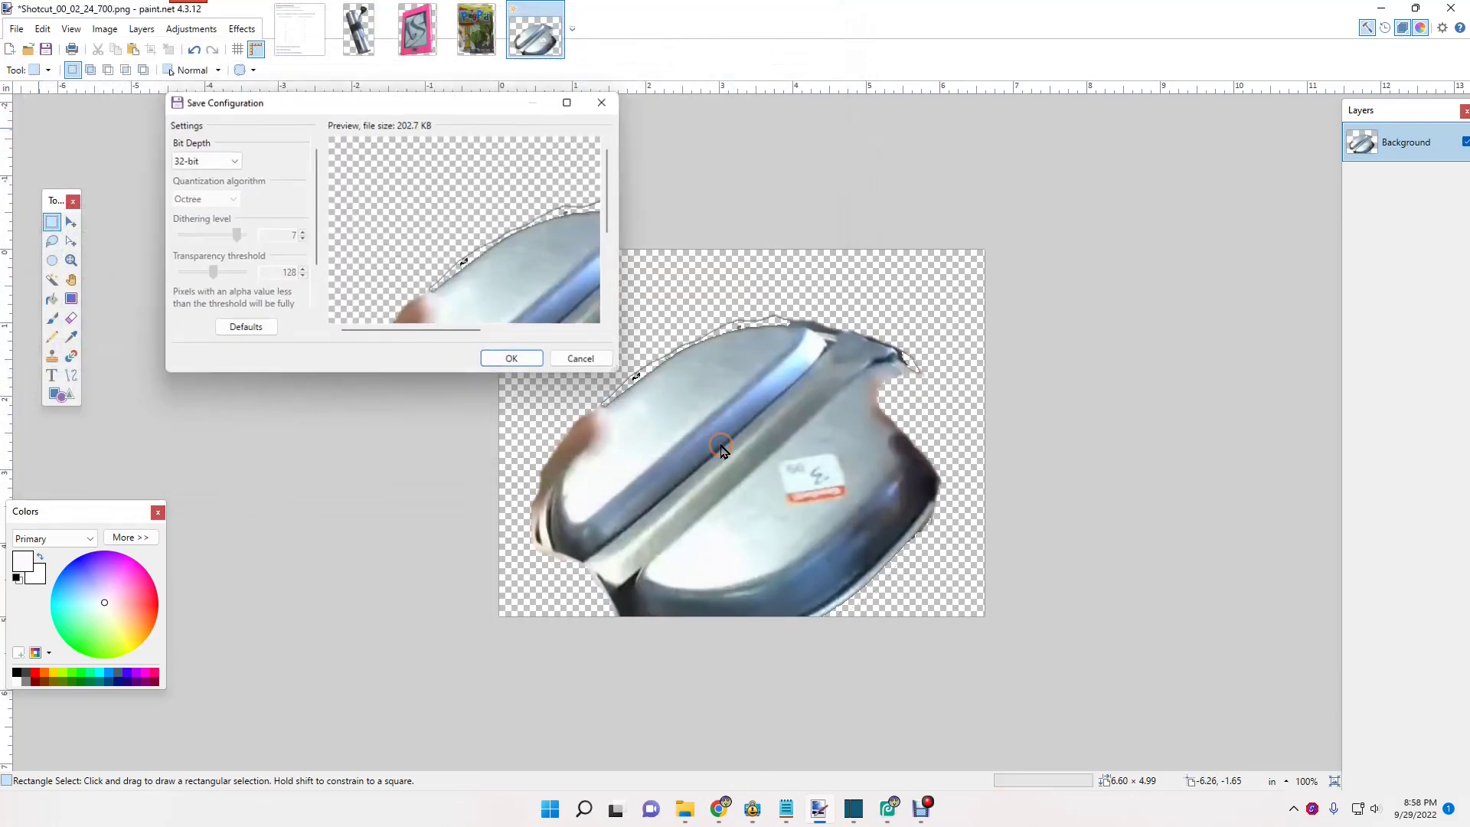
{"action": "left_click", "coordinate": [515, 370]}
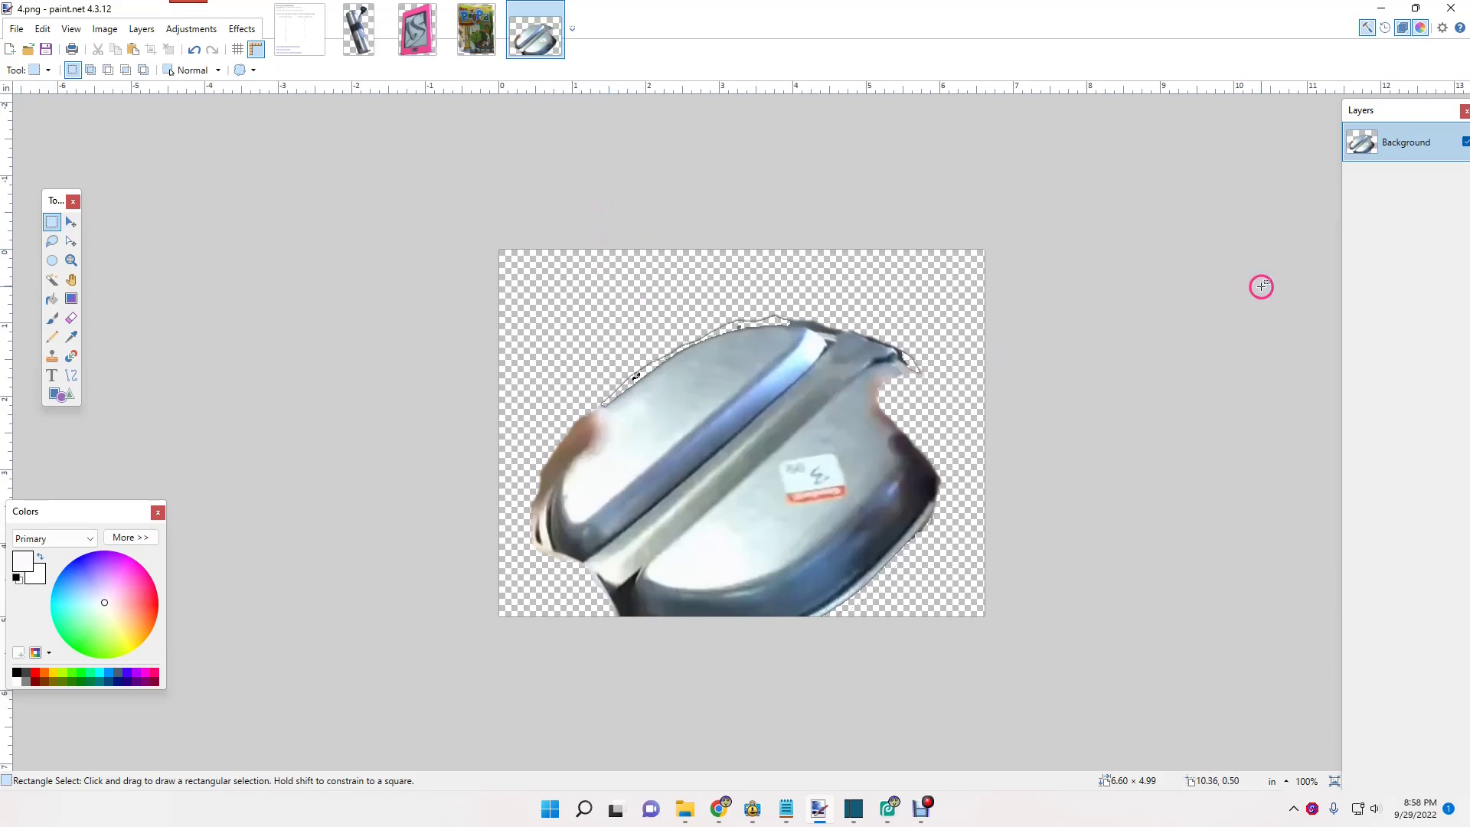
Step: Minimize paint.net, switch to Photopea and close the Shotcut_00_02_24_700.psd document
{"action": "left_click", "coordinate": [1382, 10]}
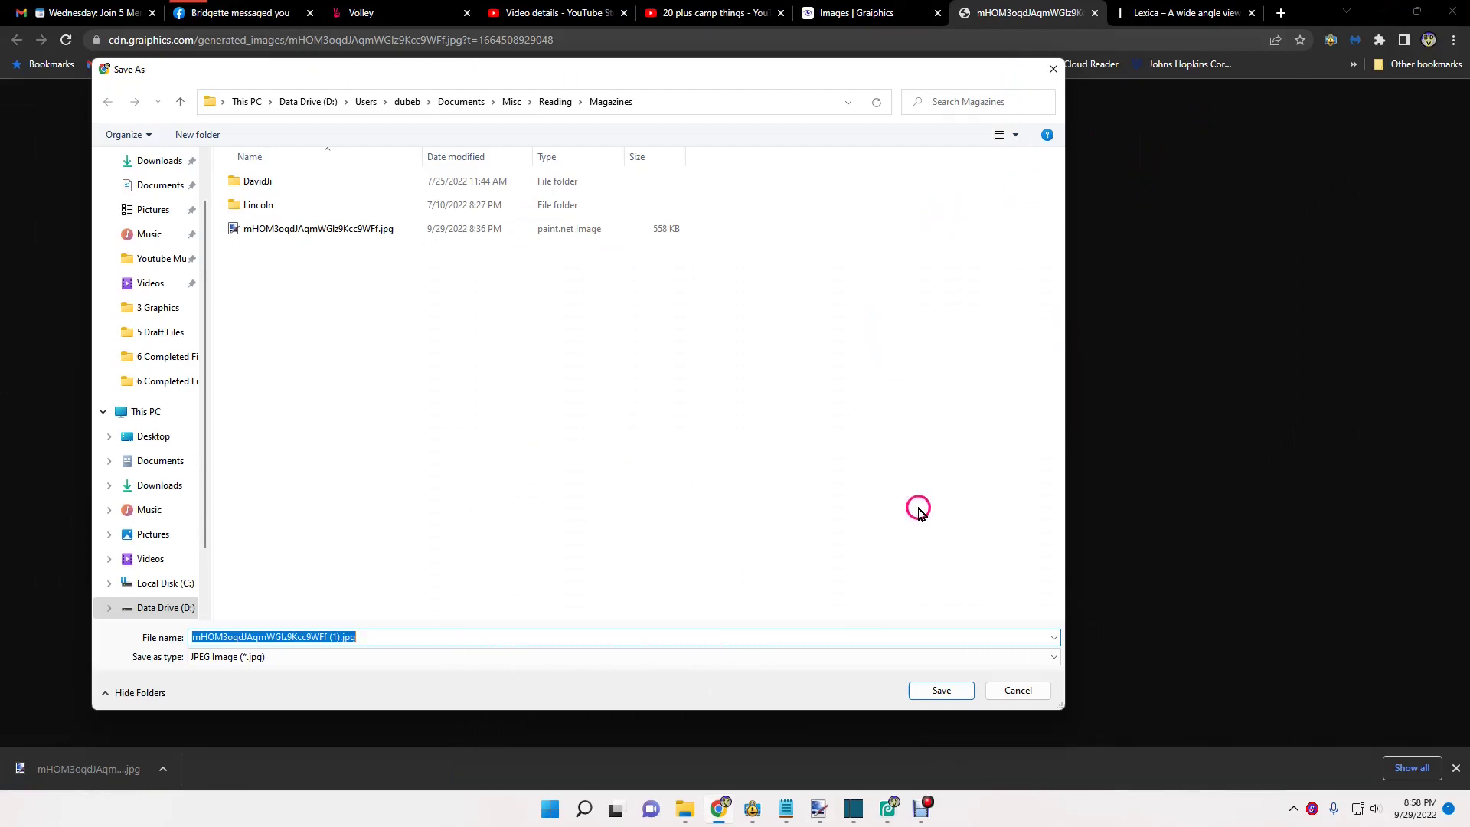
{"action": "left_click", "coordinate": [884, 813]}
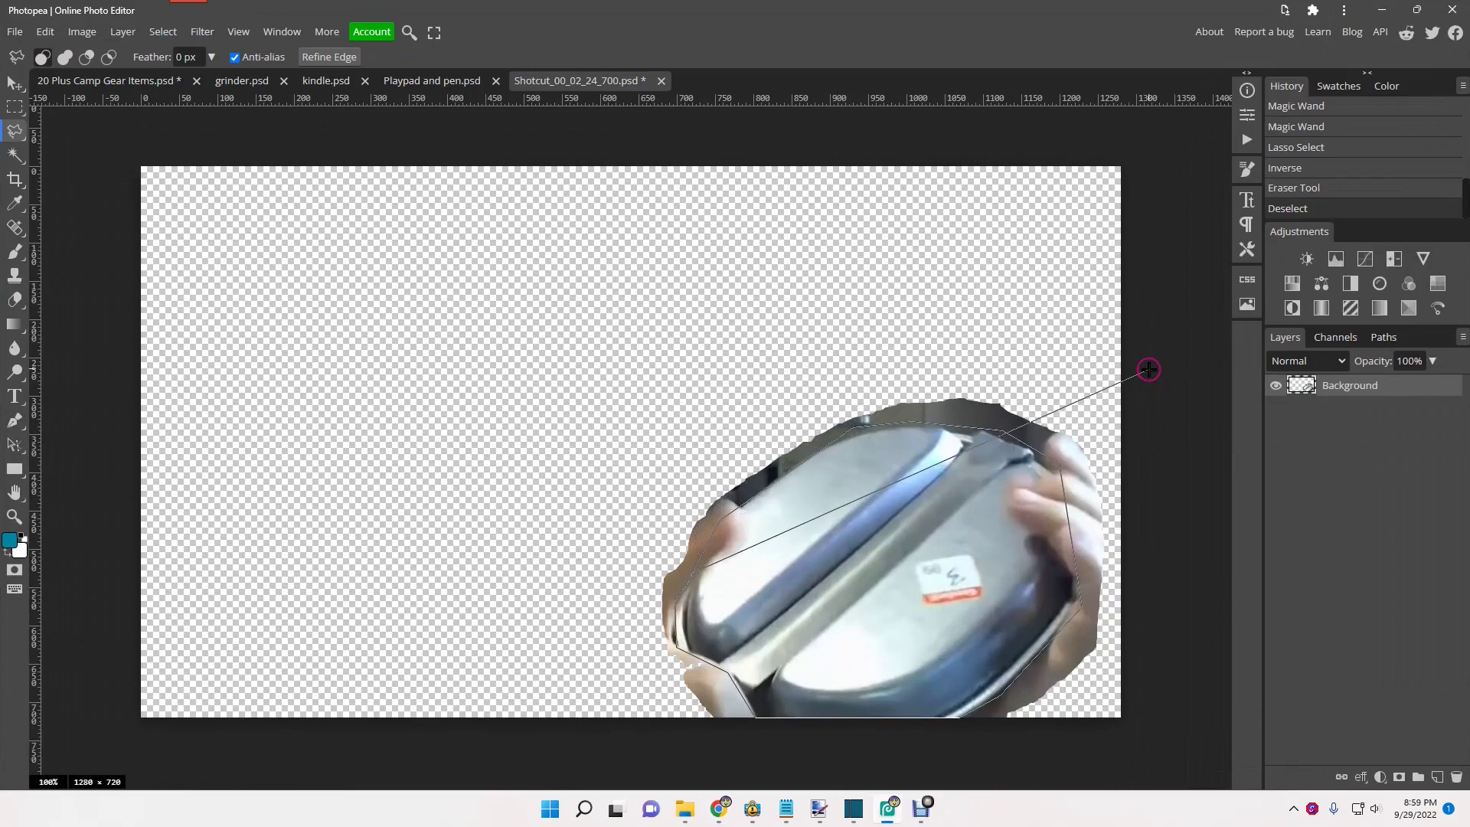
{"action": "left_click", "coordinate": [318, 128]}
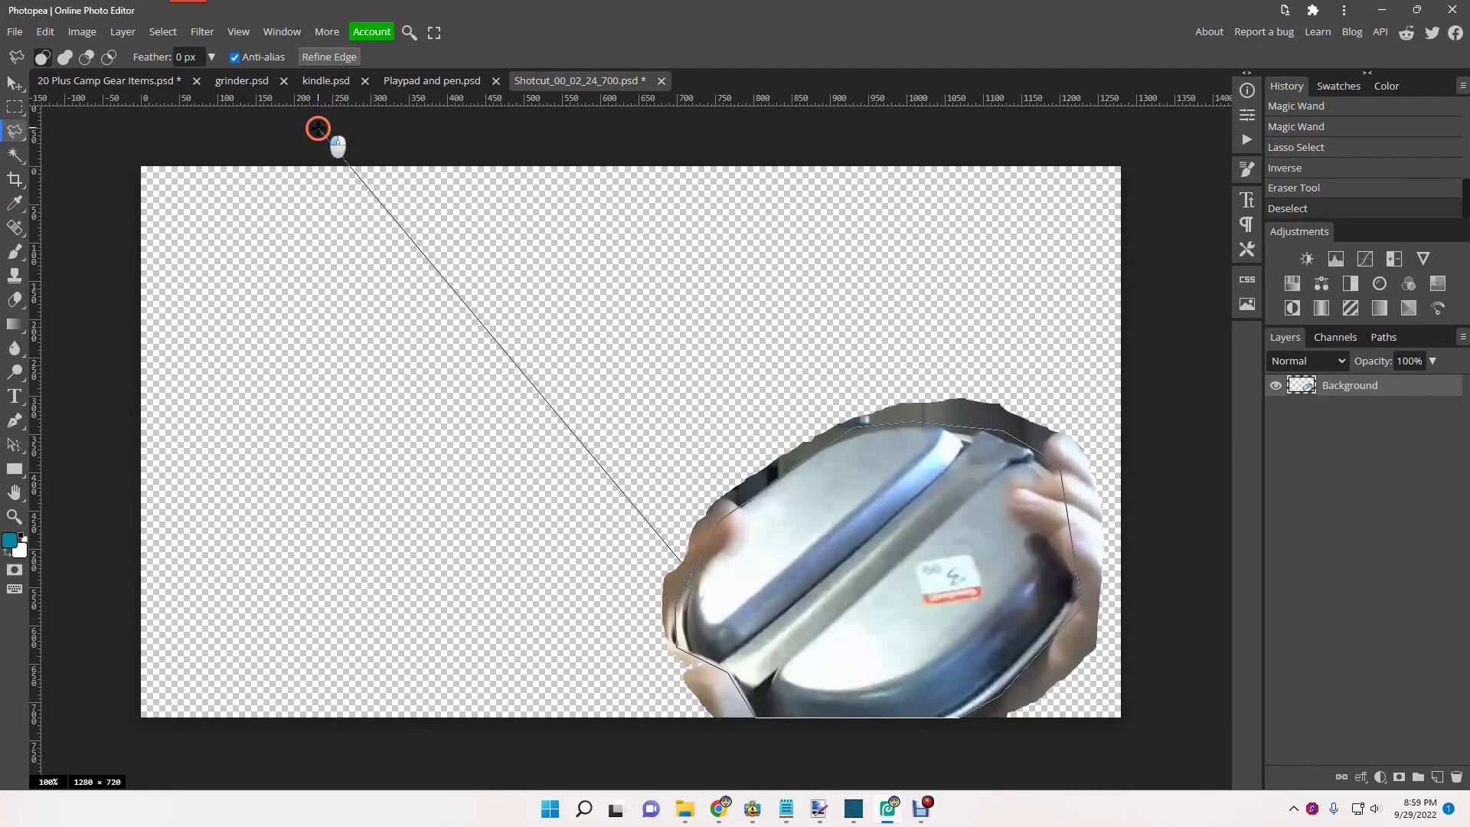
{"action": "left_click", "coordinate": [659, 83]}
{"action": "left_click", "coordinate": [798, 107]}
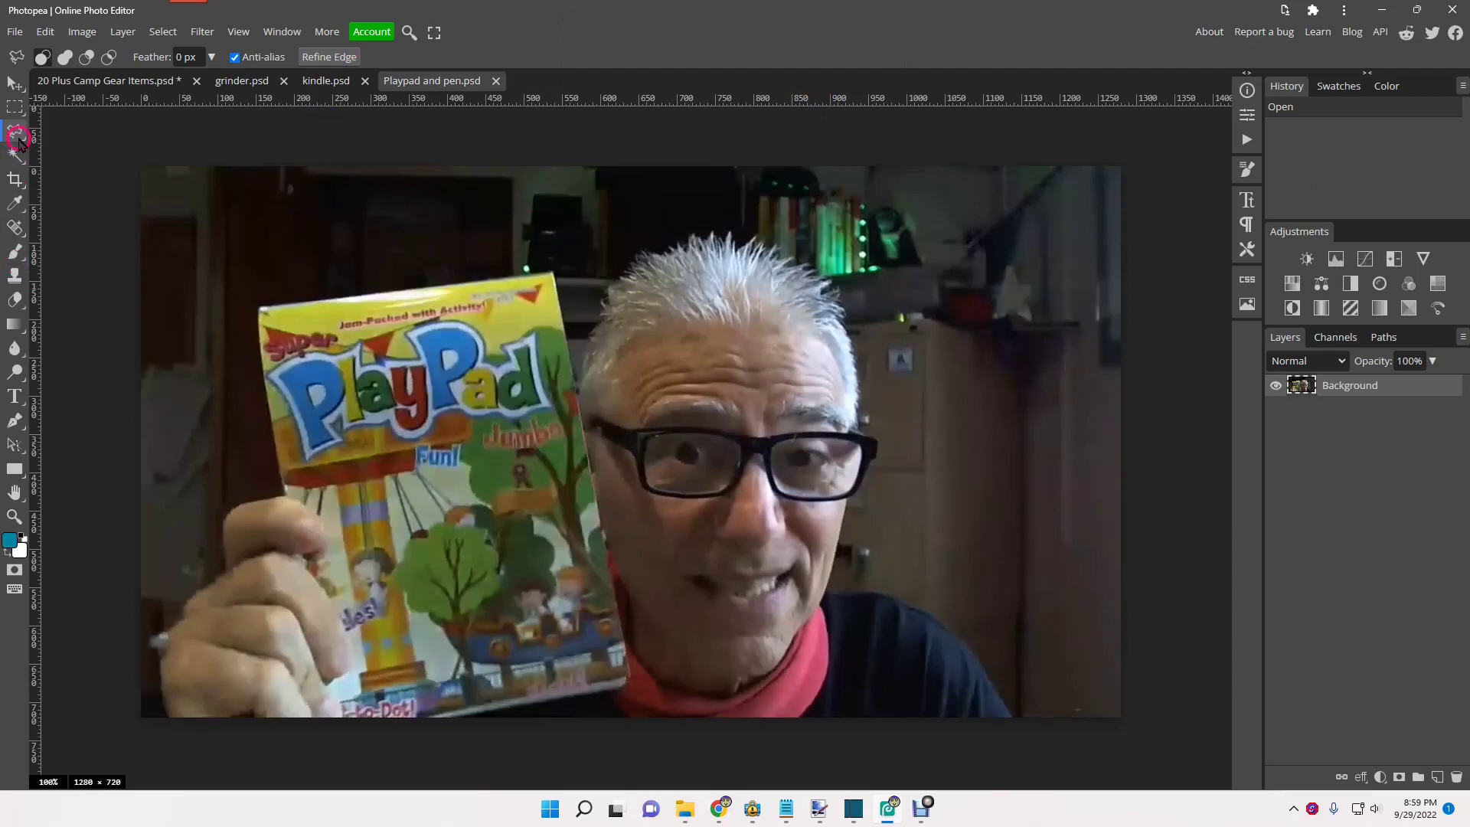
Step: Activate the Move tool with Auto-Select set to Layer
{"action": "left_click", "coordinate": [16, 107]}
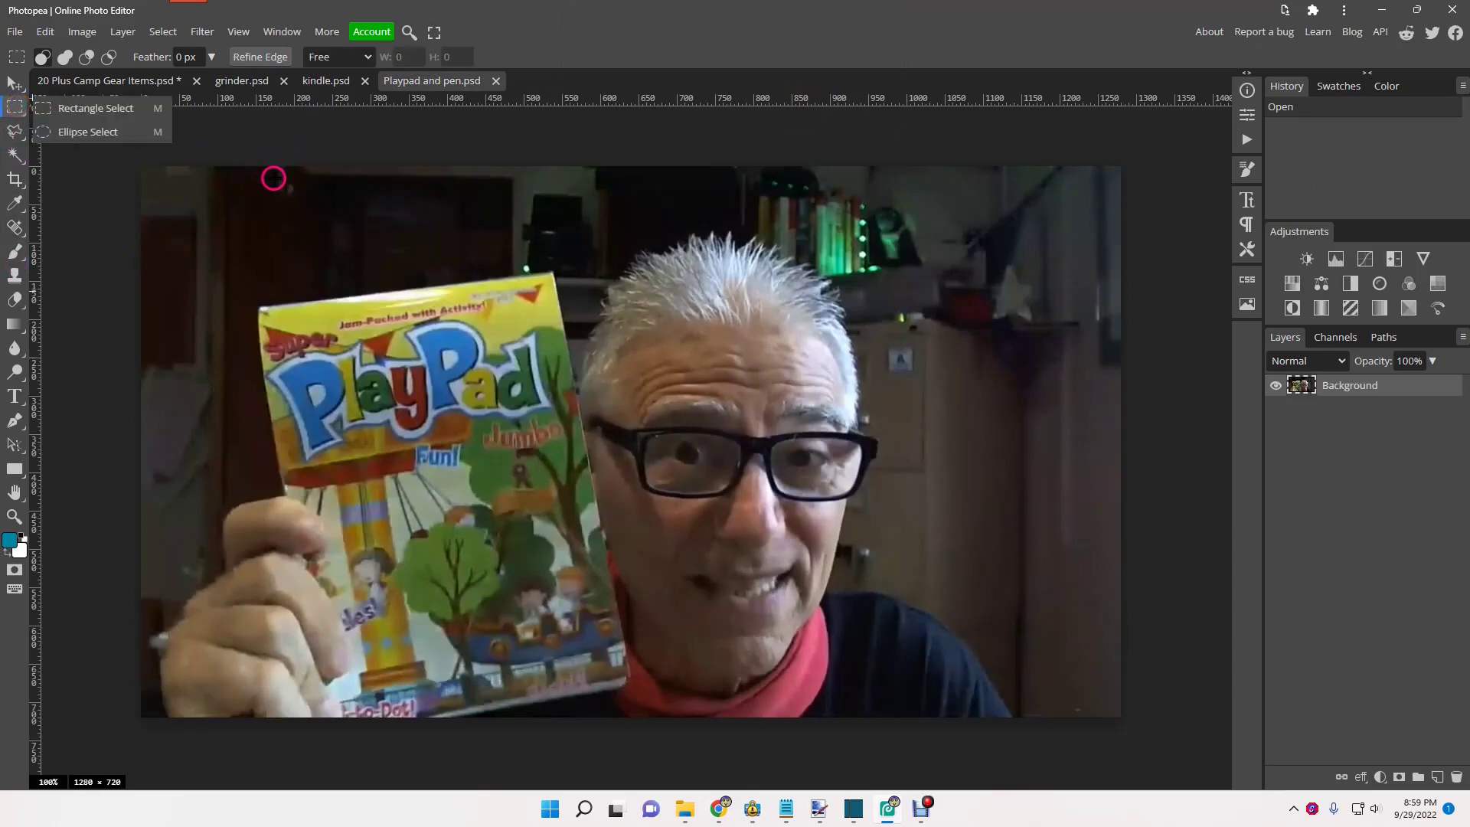
{"action": "left_click", "coordinate": [11, 88]}
{"action": "left_click", "coordinate": [93, 181]}
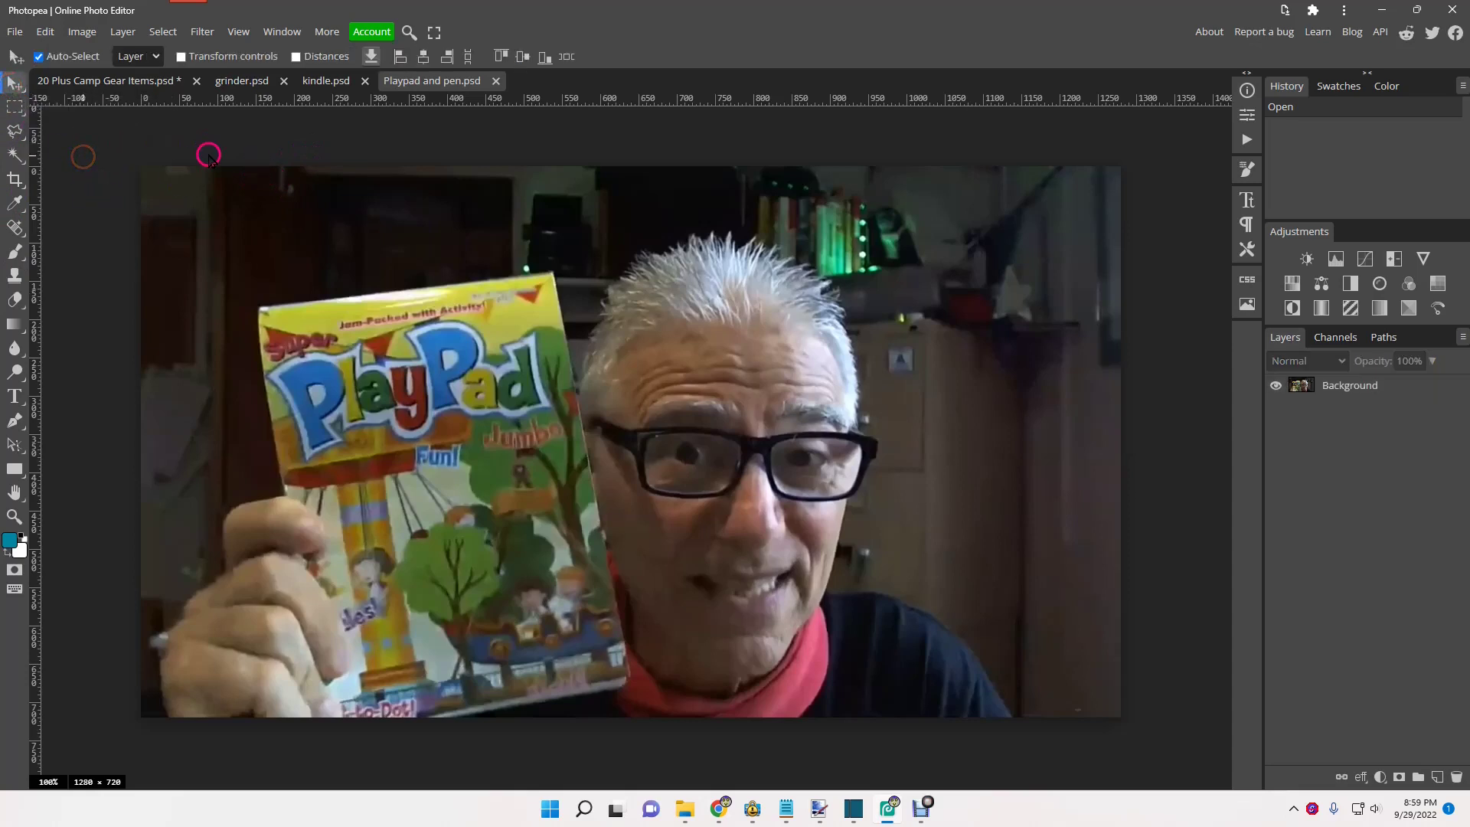
Step: Place 1.png into 20 Plus Camp Gear Items.psd and position the grinder in the canvas's lower-left area, at about X 406 px, Y 756 px
{"action": "left_click", "coordinate": [96, 81]}
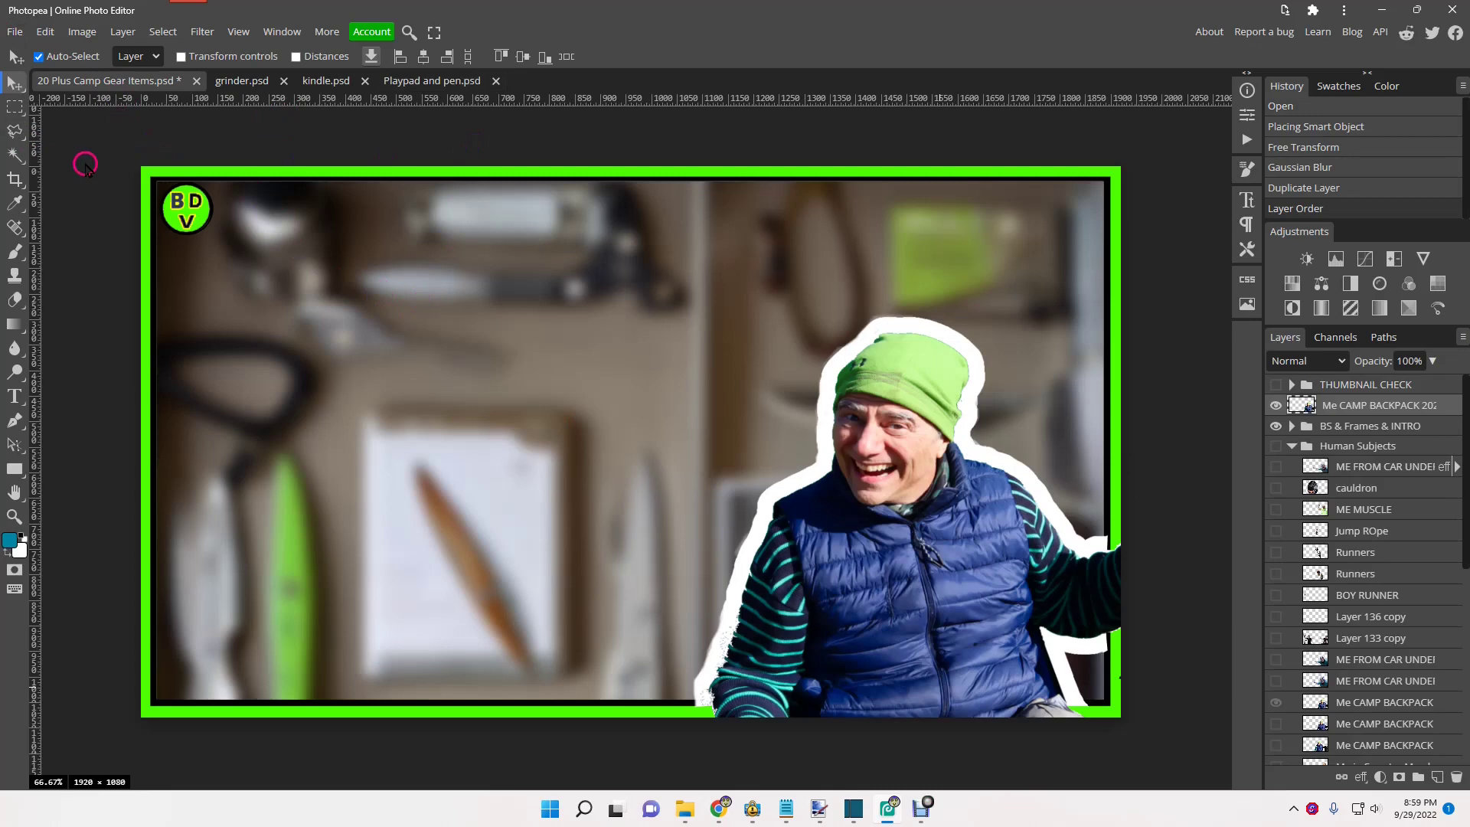
{"action": "left_click", "coordinate": [12, 31]}
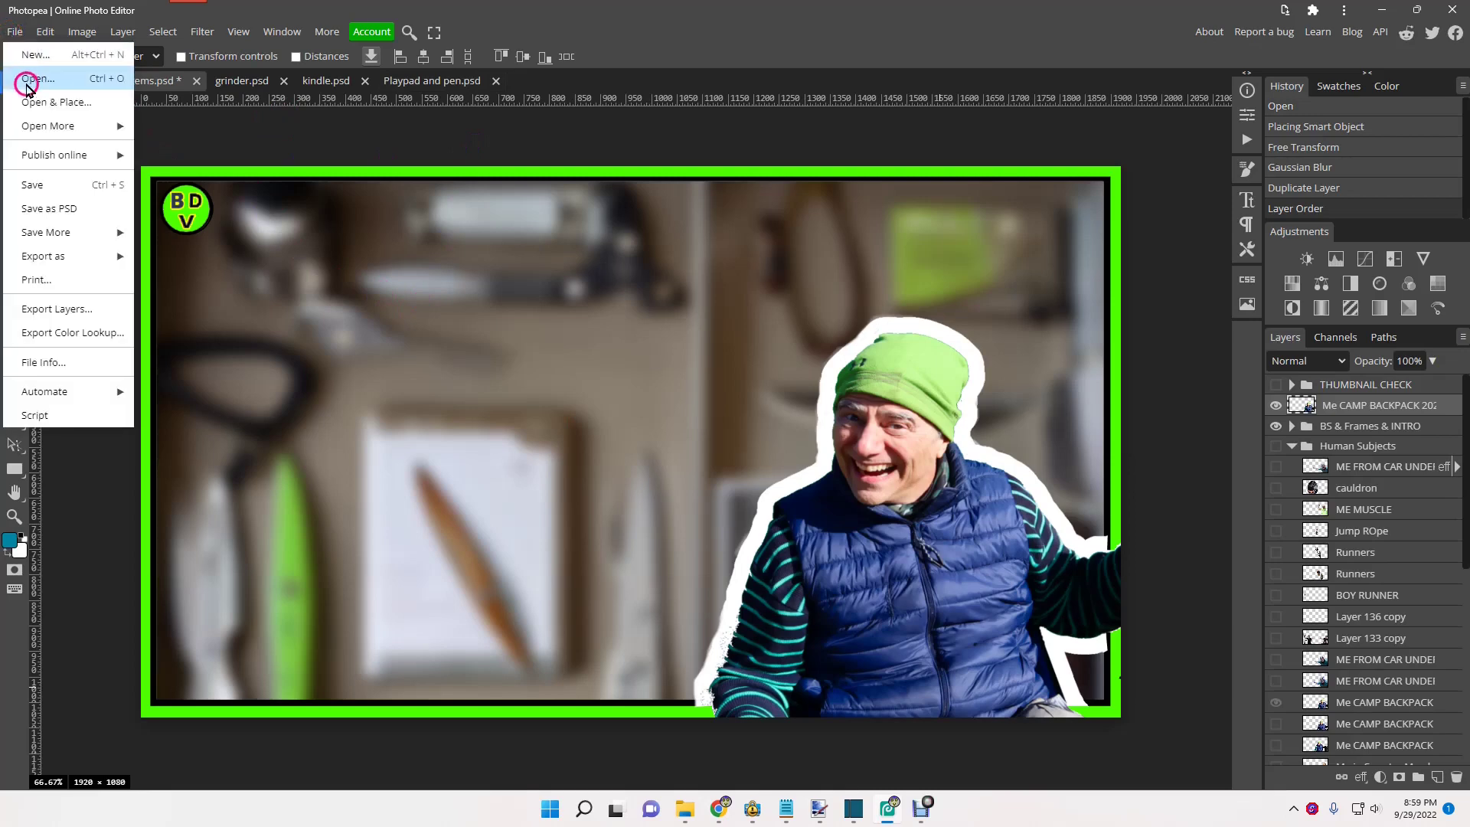
{"action": "left_click", "coordinate": [28, 96]}
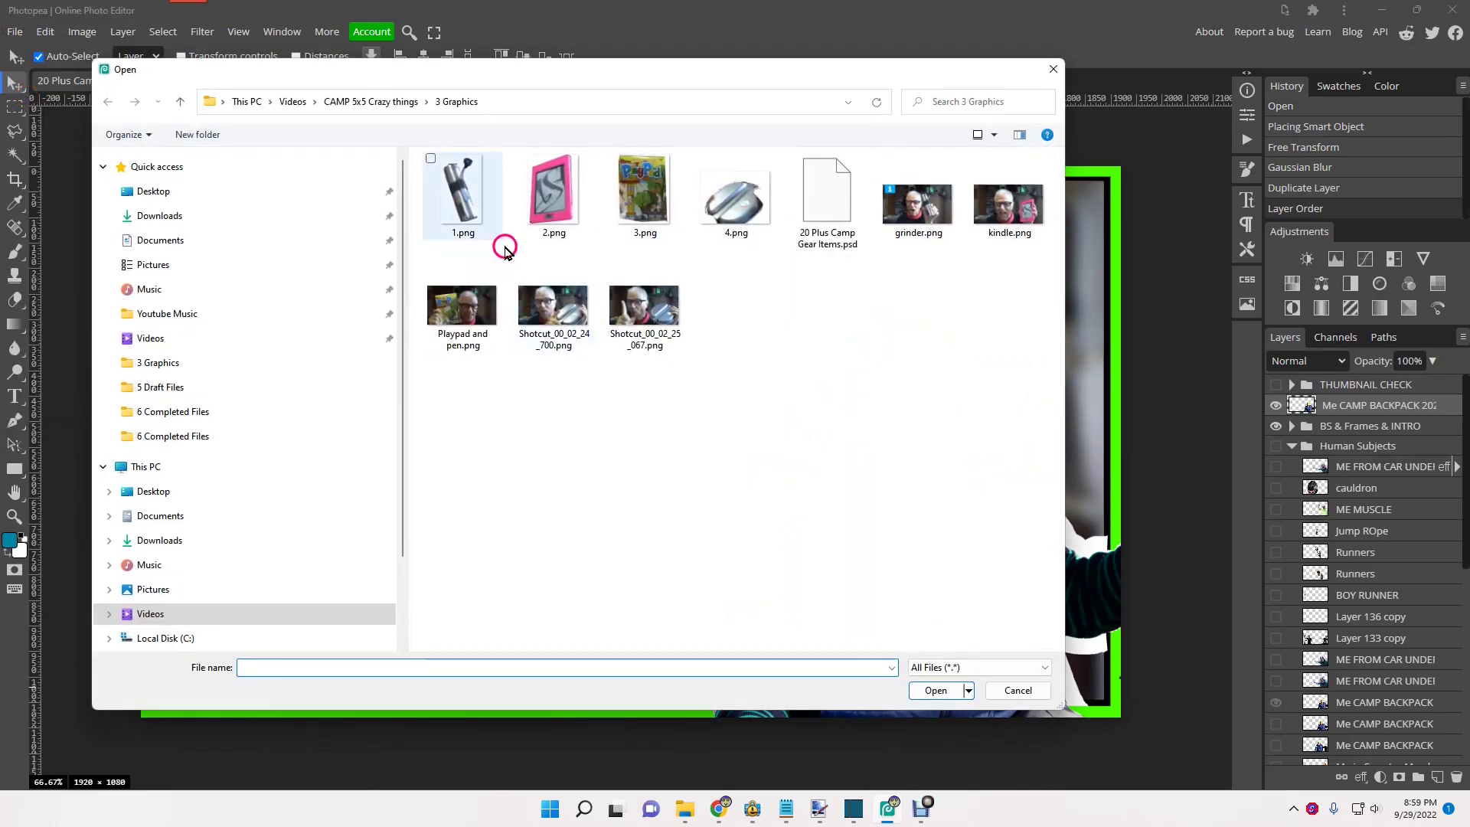
{"action": "double_click", "coordinate": [454, 188]}
{"action": "left_click_drag", "start_coordinate": [611, 433], "coordinate": [324, 541]}
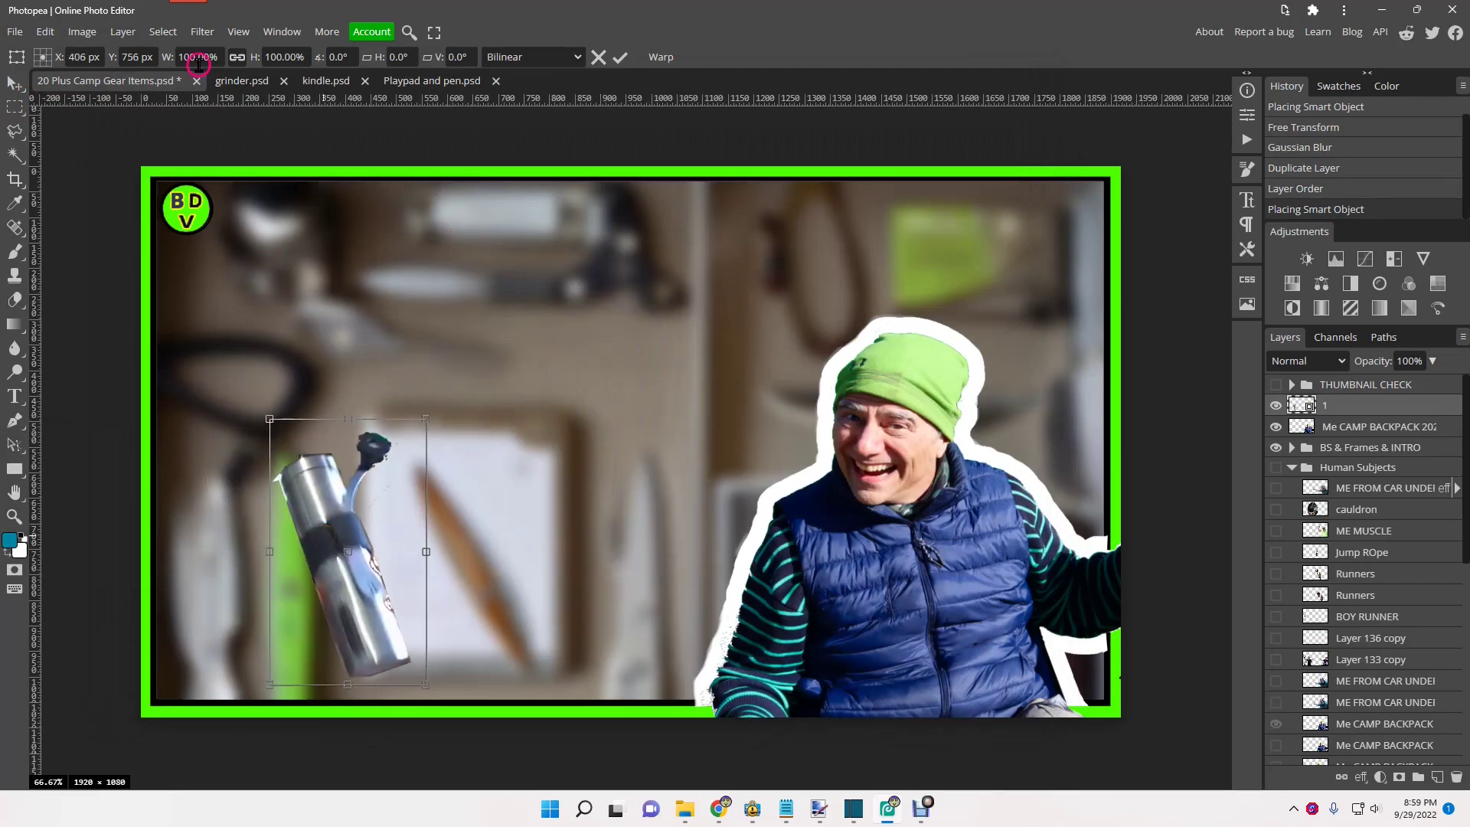
Step: Place 2.png into the thumbnail and position the pink Kindle beside the grinder, at about X 698 px, Y 604 px
{"action": "left_click", "coordinate": [80, 32]}
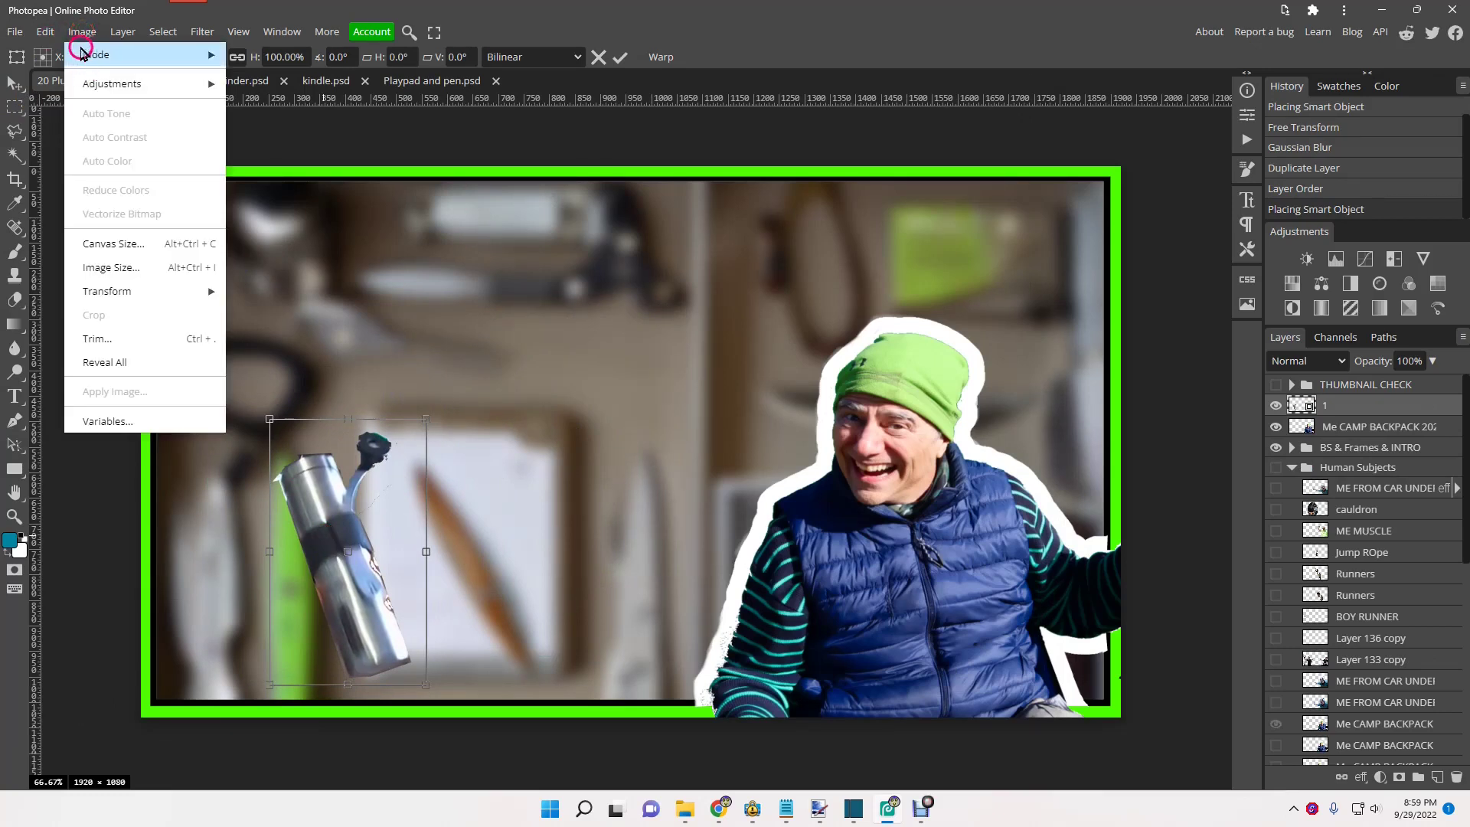
{"action": "left_click", "coordinate": [76, 34]}
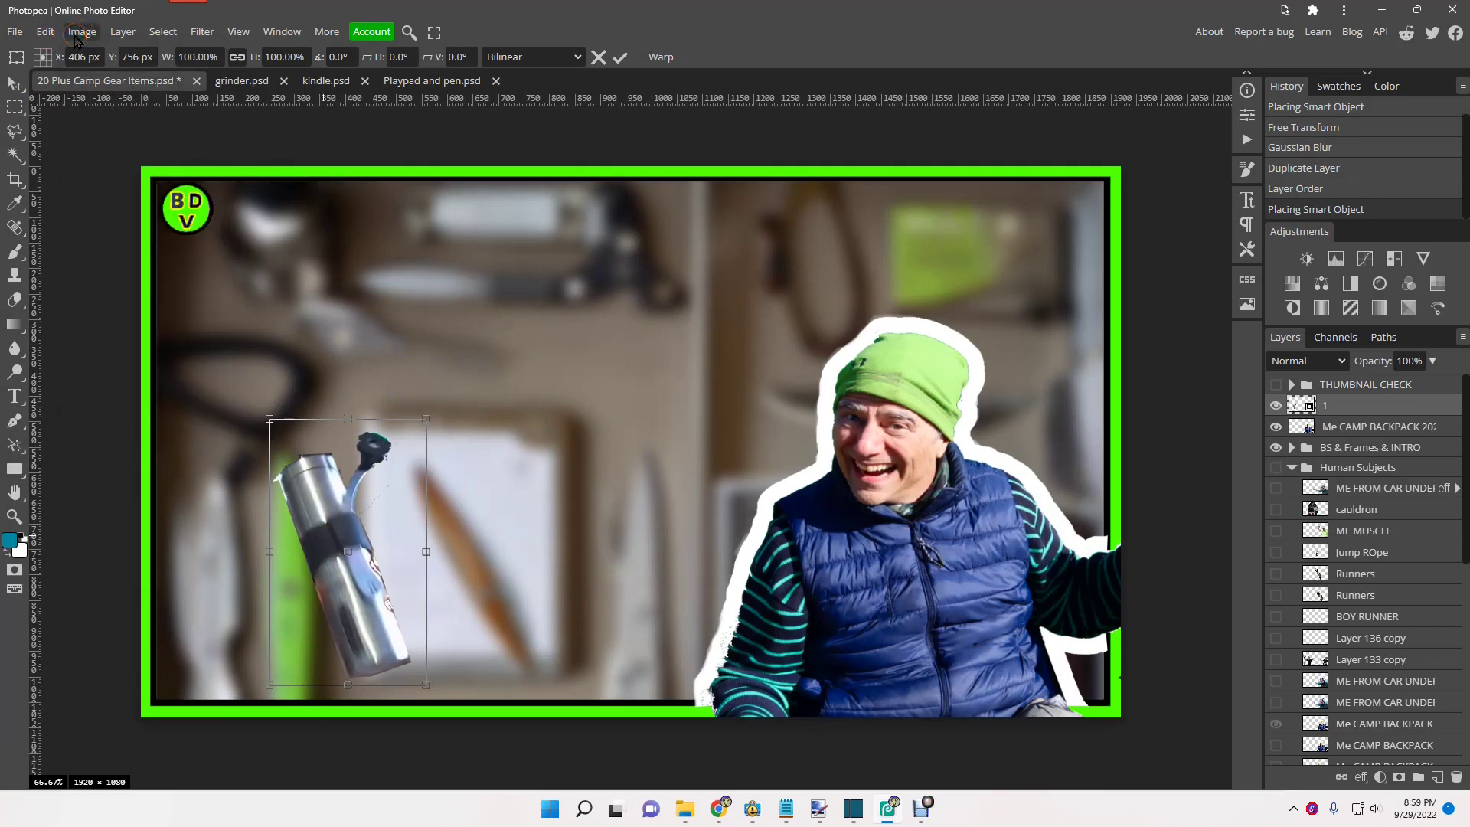
{"action": "left_click", "coordinate": [78, 32]}
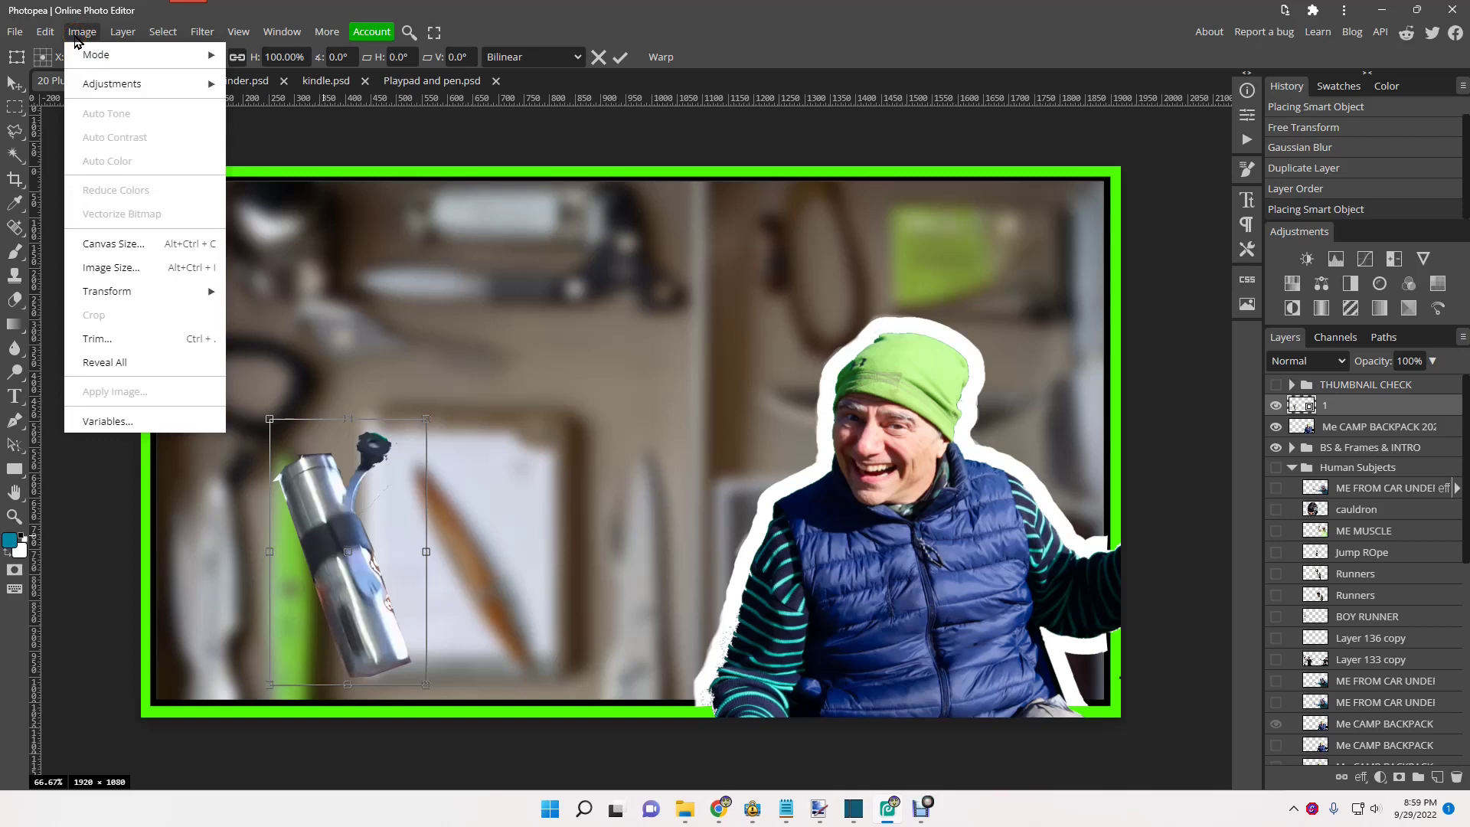
{"action": "left_click", "coordinate": [15, 32]}
{"action": "left_click", "coordinate": [15, 32]}
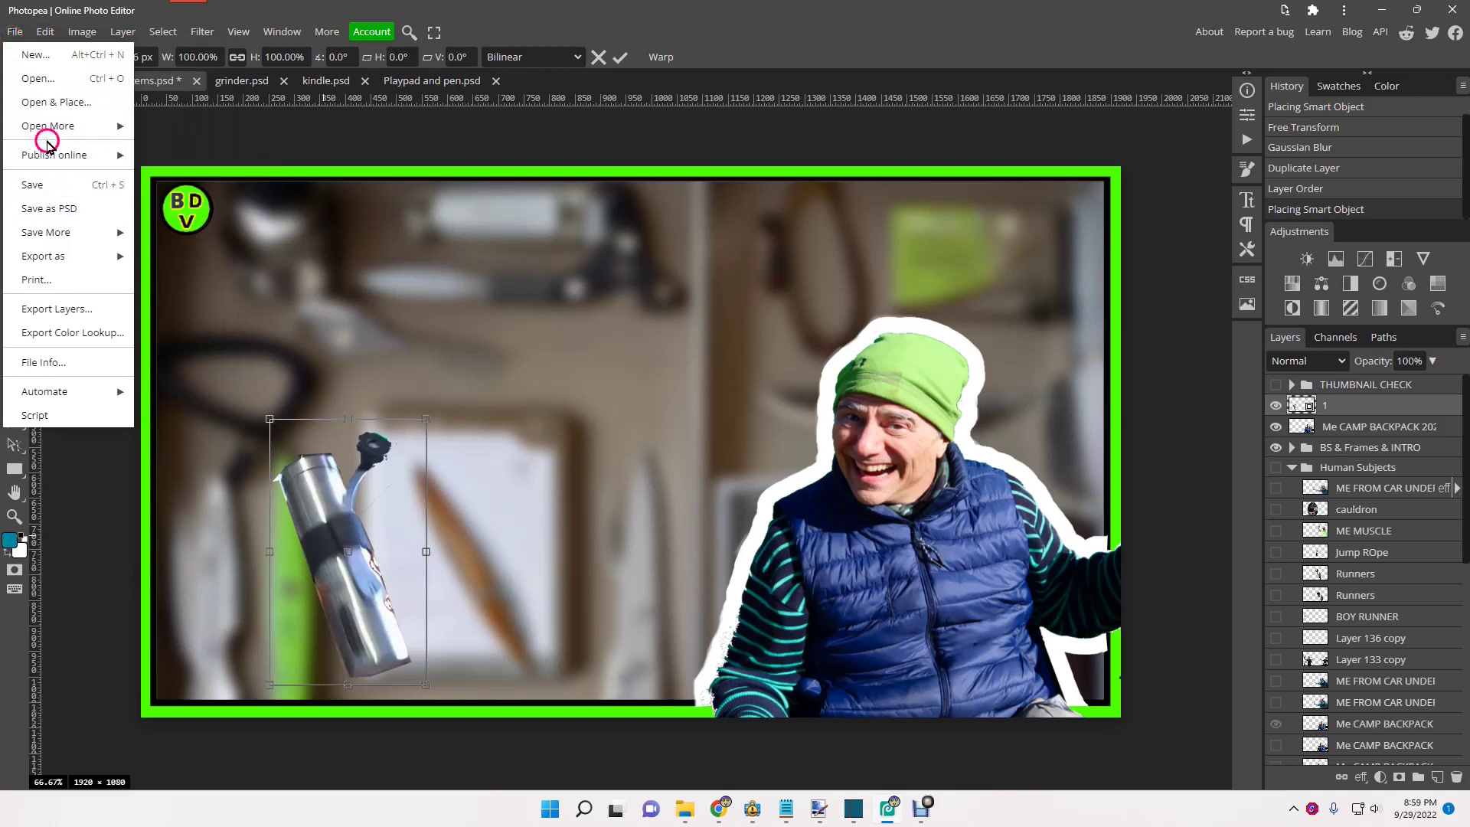
{"action": "mouse_move", "coordinate": [47, 134]}
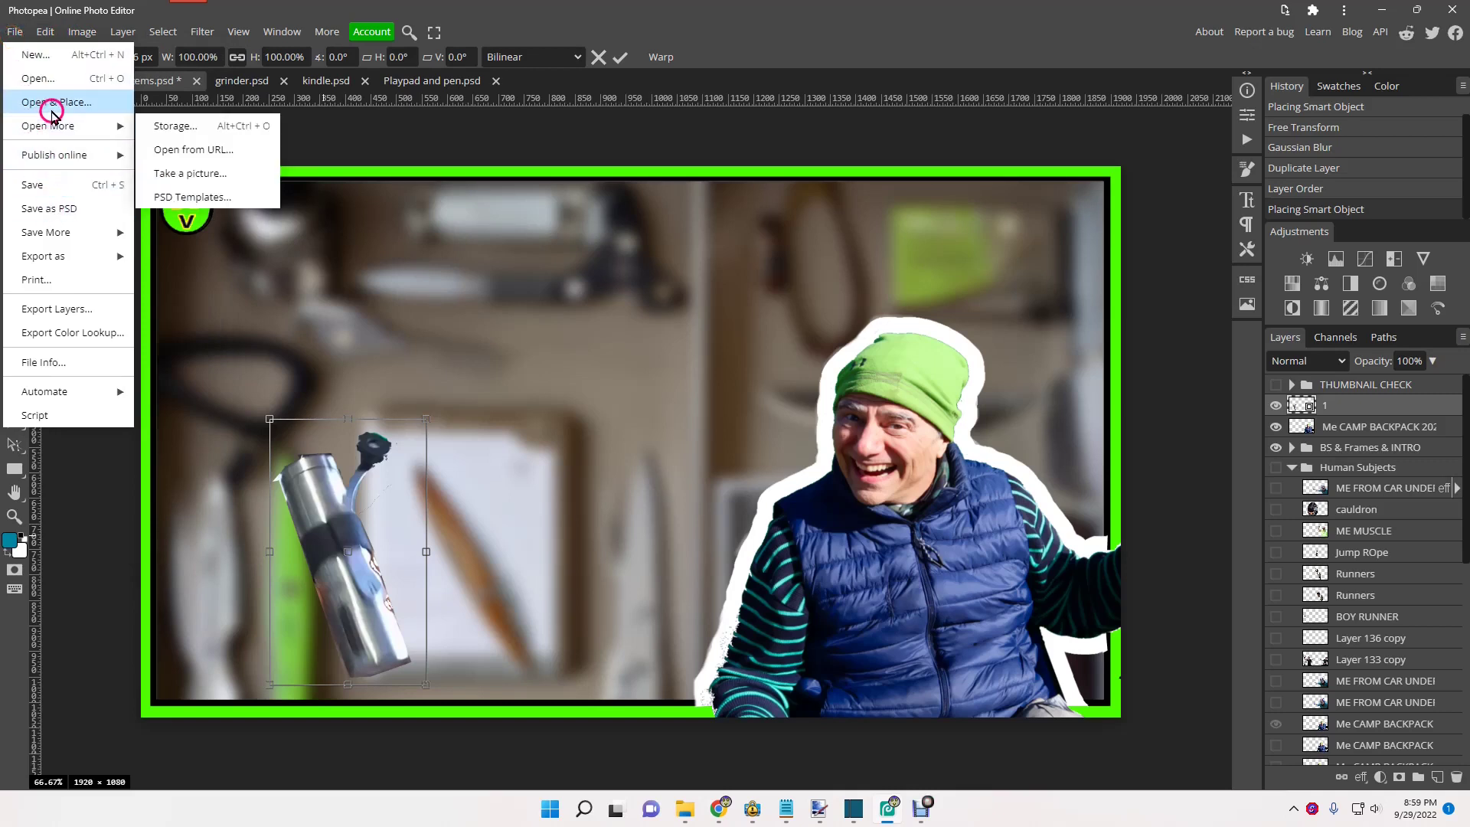
{"action": "left_click", "coordinate": [47, 102]}
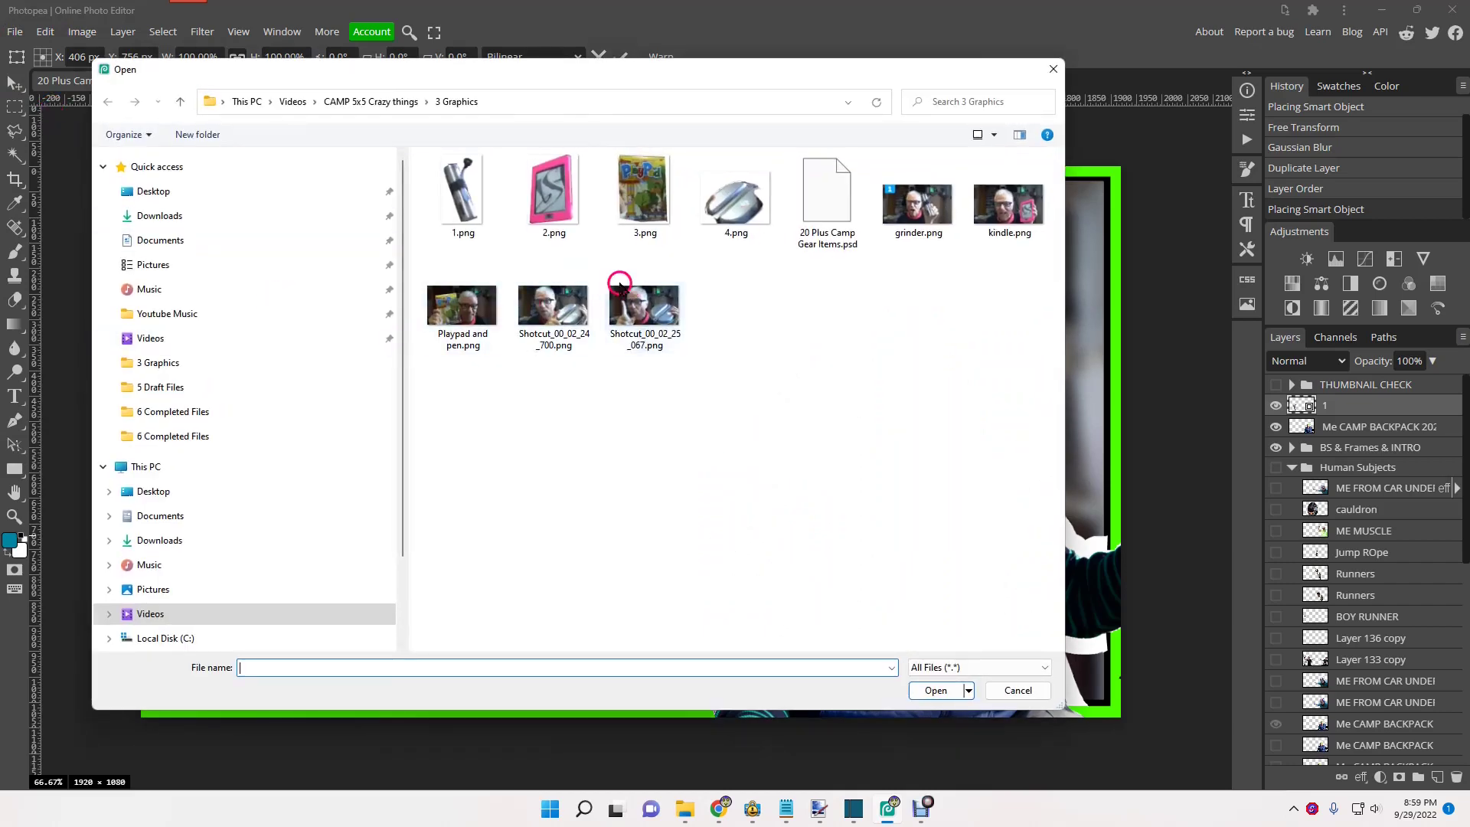
{"action": "double_click", "coordinate": [550, 199]}
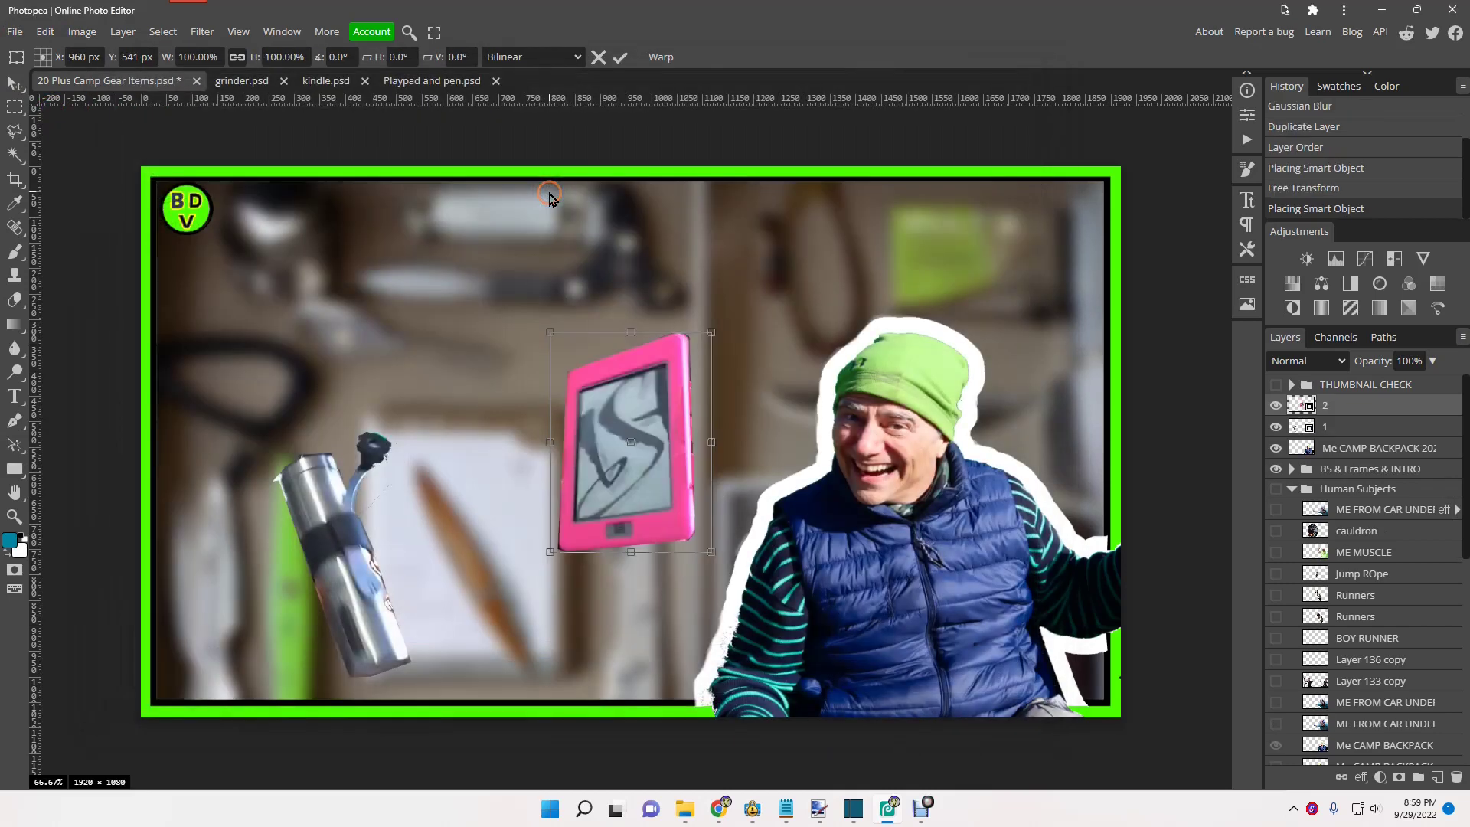
{"action": "left_click_drag", "start_coordinate": [631, 481], "coordinate": [497, 513]}
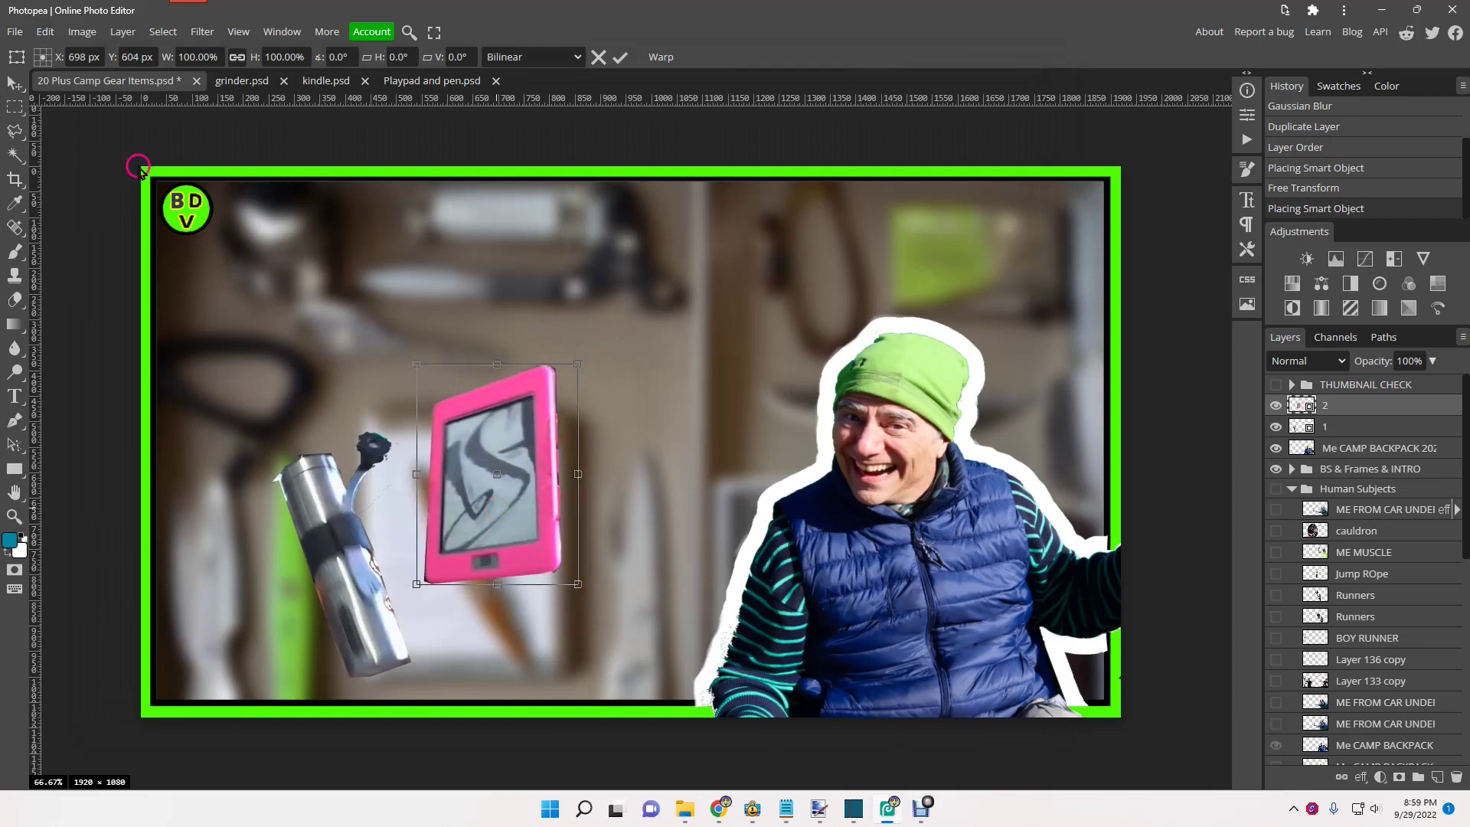
Step: Place 3.png with the PlayPad at about X 1067 px, Y 353 px, and reorder the Me CAMP BACKPACK layer above layer 3
{"action": "left_click", "coordinate": [16, 31]}
{"action": "left_click", "coordinate": [44, 102]}
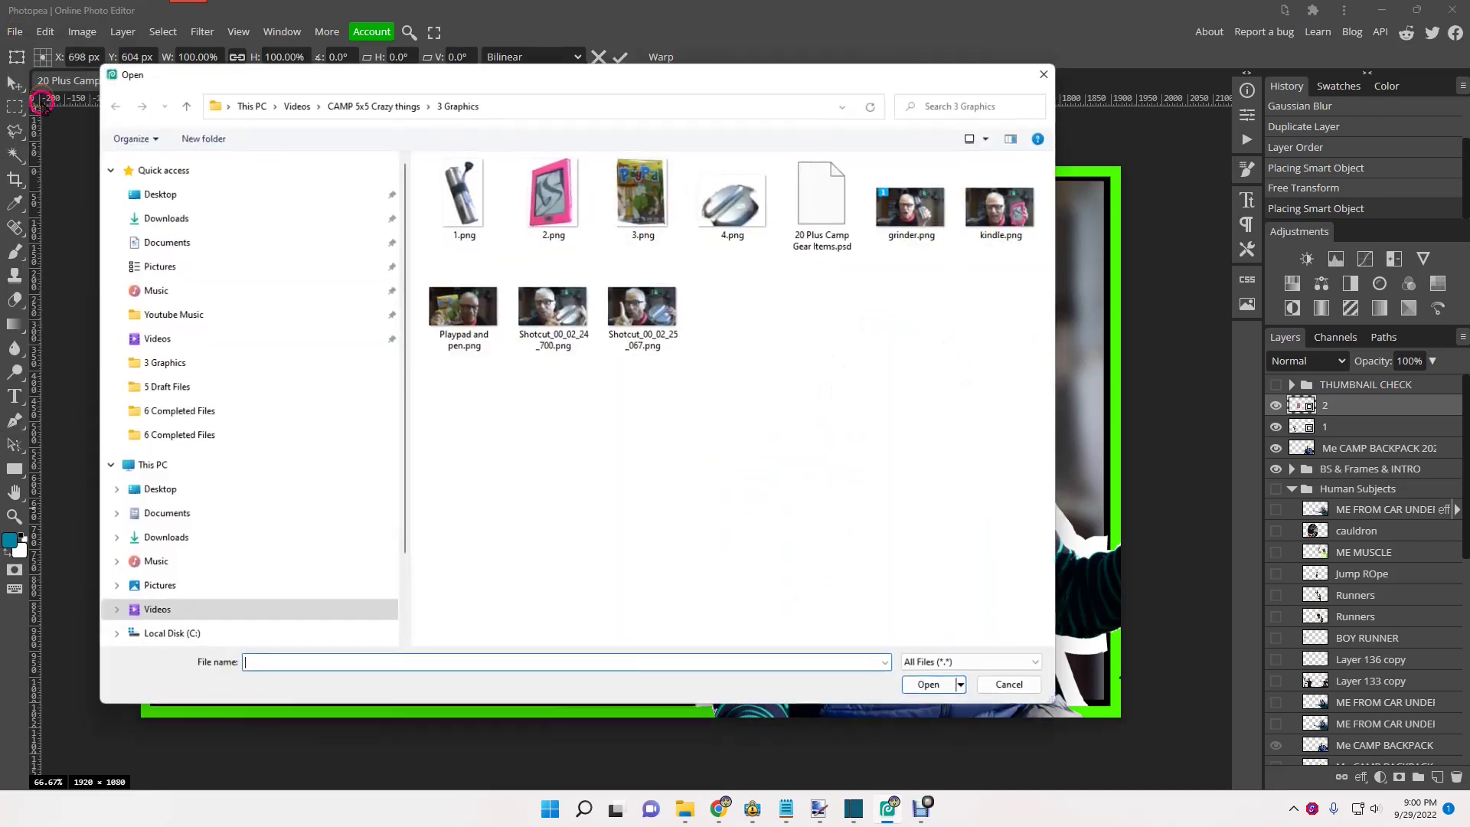
{"action": "double_click", "coordinate": [624, 188]}
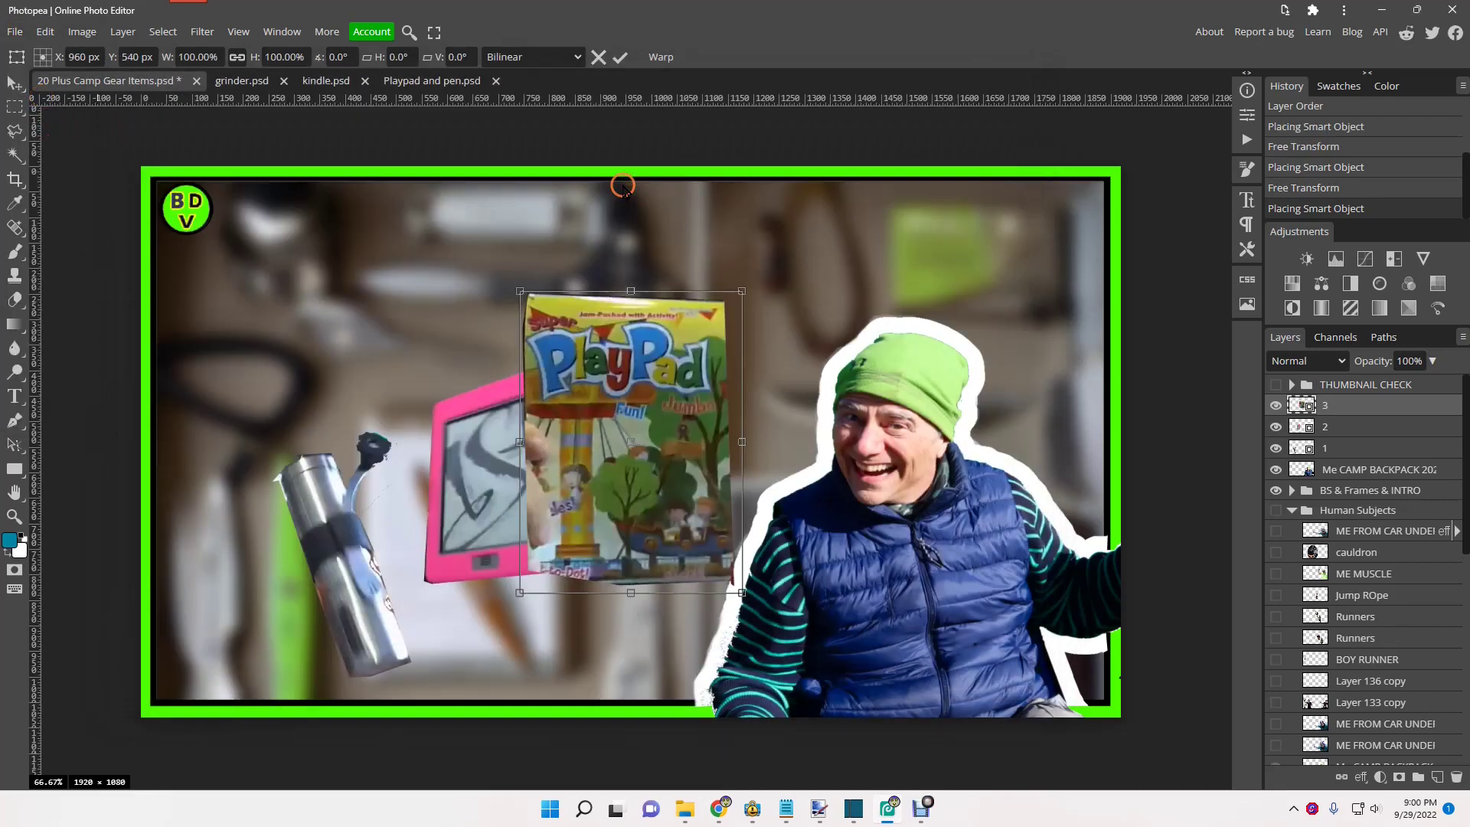
{"action": "left_click_drag", "start_coordinate": [628, 396], "coordinate": [693, 342]}
{"action": "mouse_move", "coordinate": [525, 478]}
{"action": "left_mouse_down"}
{"action": "mouse_move", "coordinate": [487, 475]}
{"action": "mouse_move", "coordinate": [521, 468]}
{"action": "left_mouse_up"}
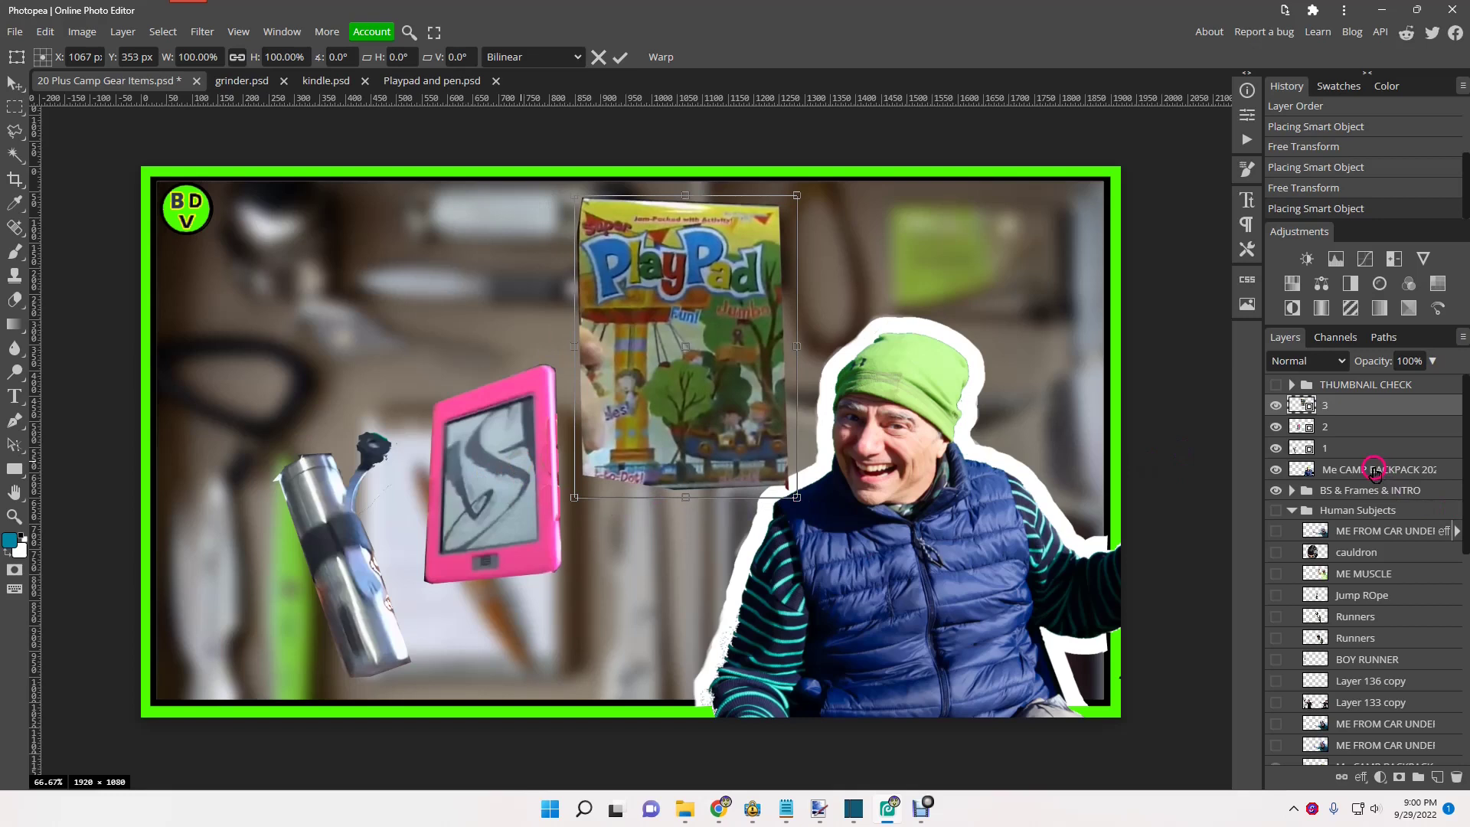
{"action": "left_click_drag", "start_coordinate": [1374, 470], "coordinate": [1371, 397]}
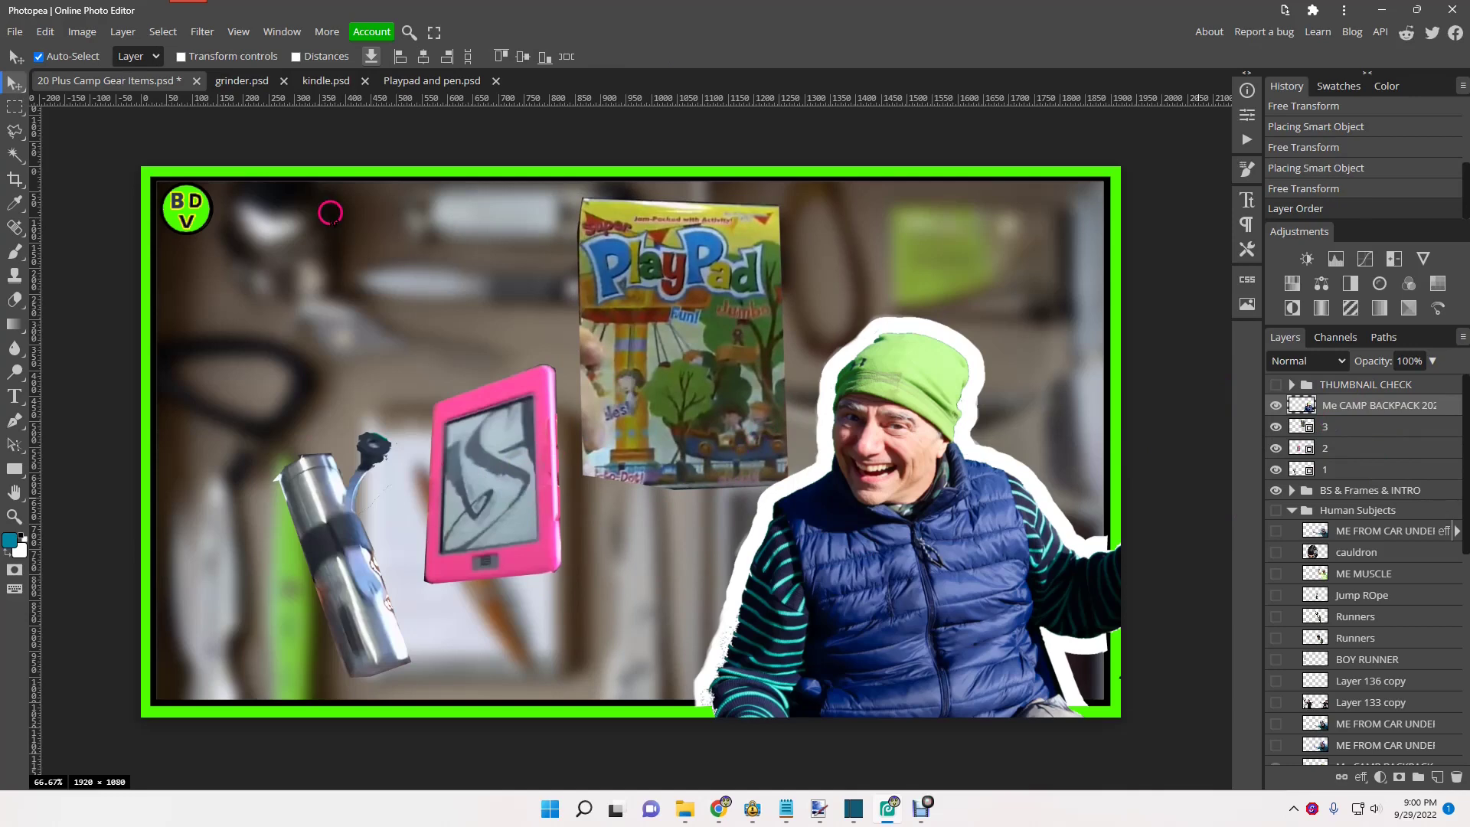
Step: Place 4.png with the metal mess tin at about X 843 px, Y 888 px, and reorder layer 4 directly below layer 1
{"action": "mouse_move", "coordinate": [195, 20]}
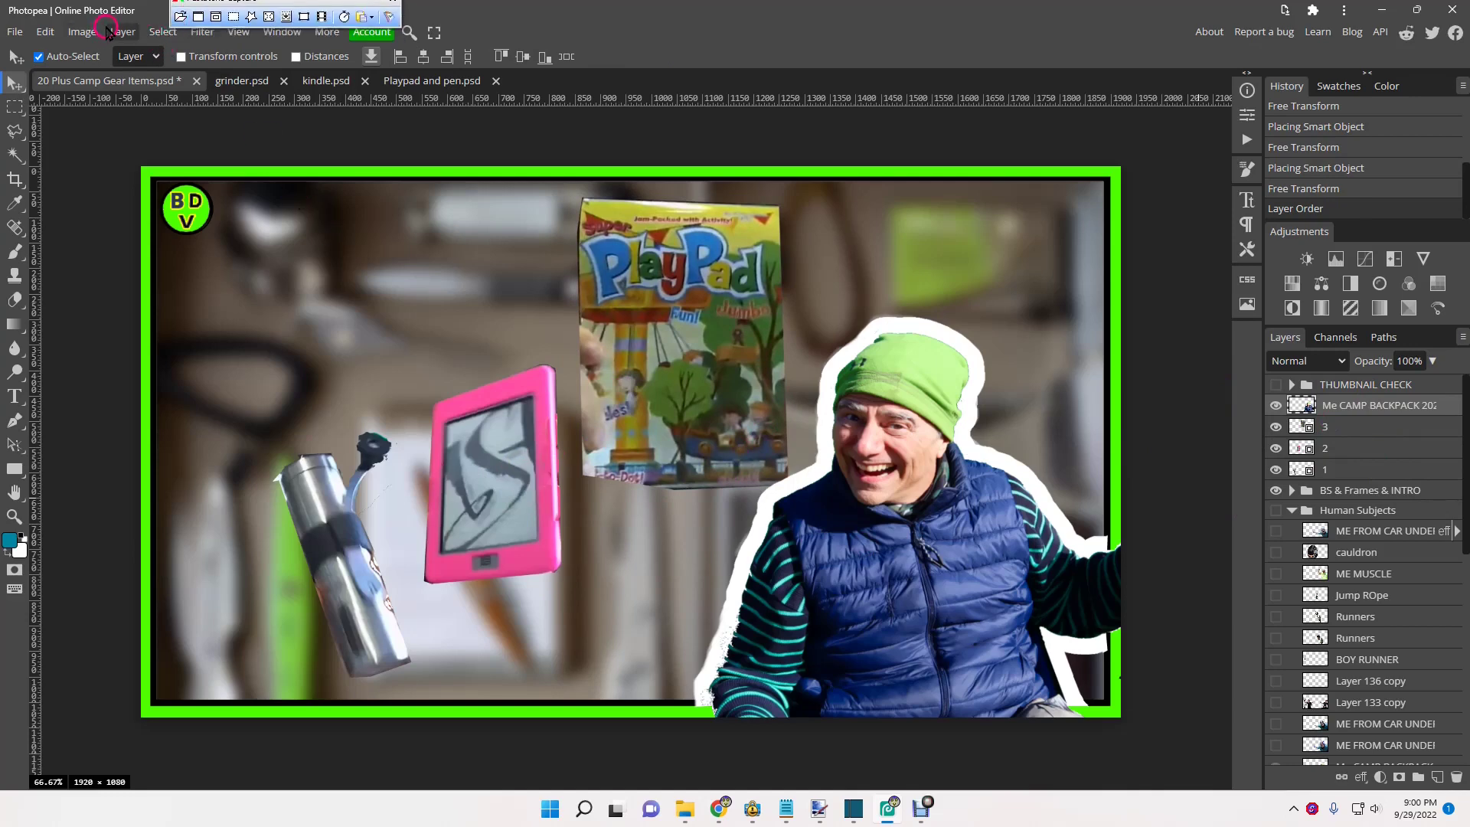
{"action": "left_click", "coordinate": [112, 33]}
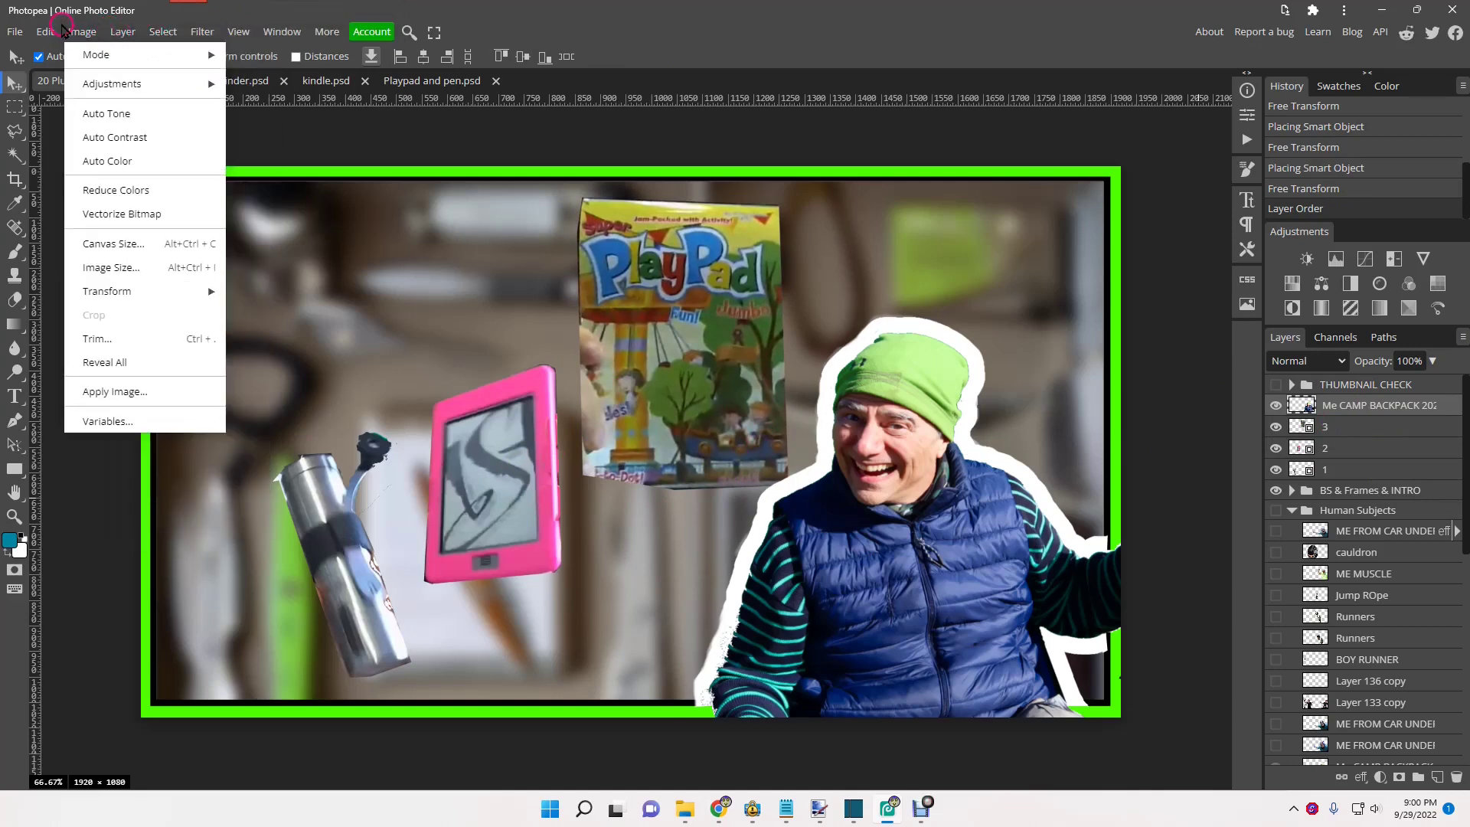
{"action": "mouse_move", "coordinate": [13, 32]}
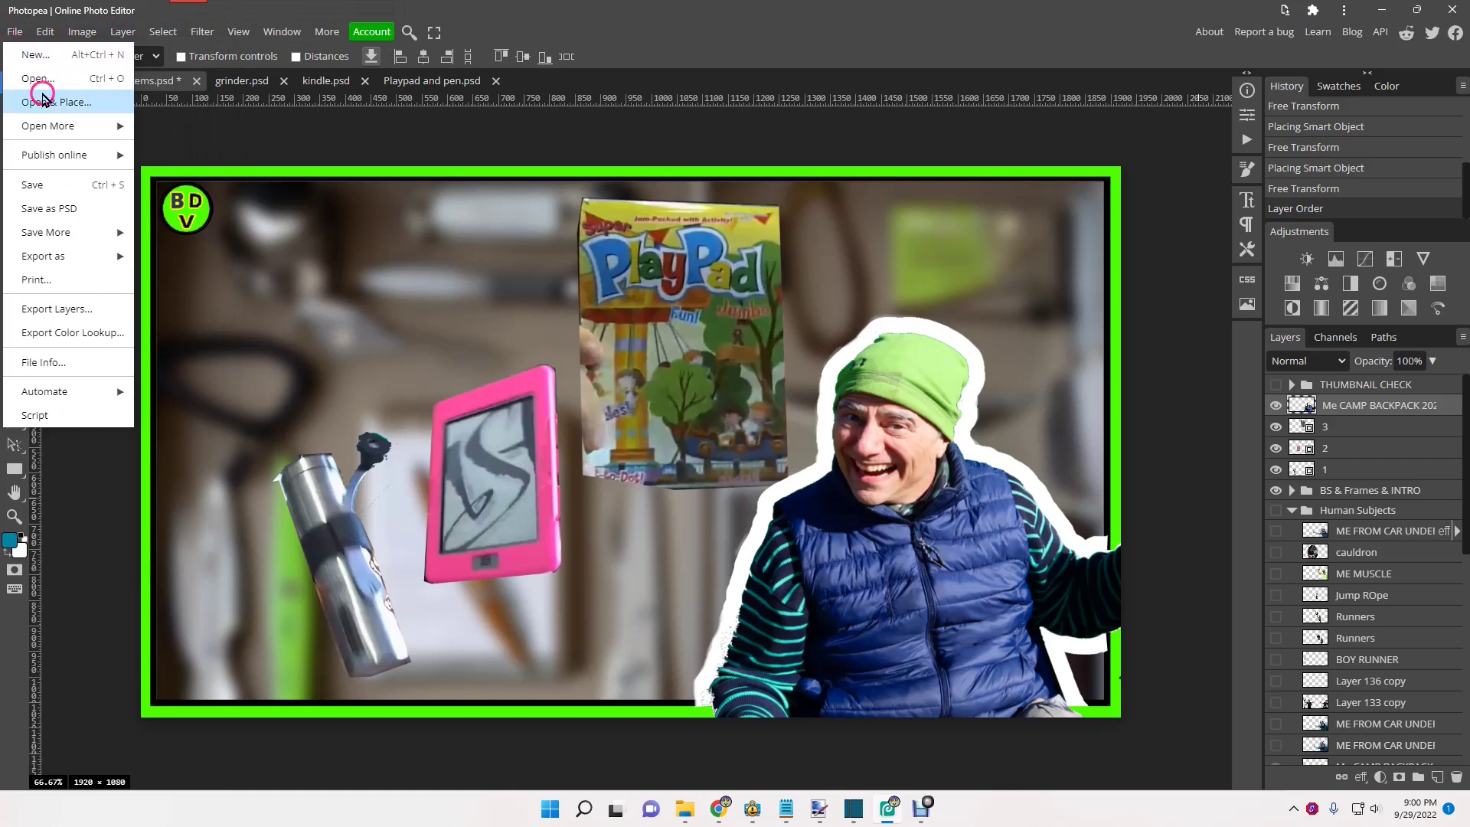
{"action": "left_click", "coordinate": [32, 78]}
{"action": "double_click", "coordinate": [735, 210]}
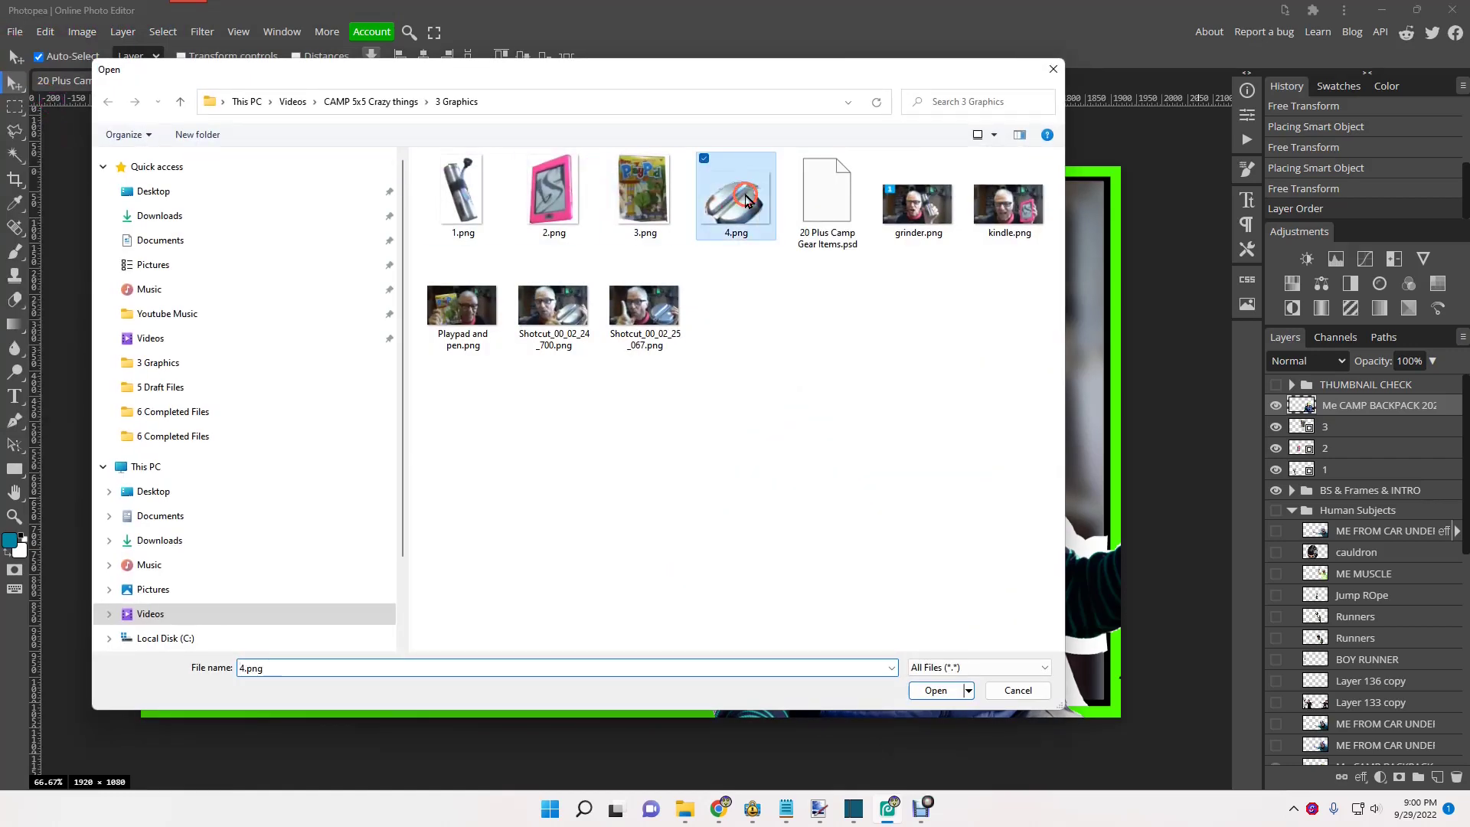
{"action": "left_click_drag", "start_coordinate": [692, 509], "coordinate": [632, 683]}
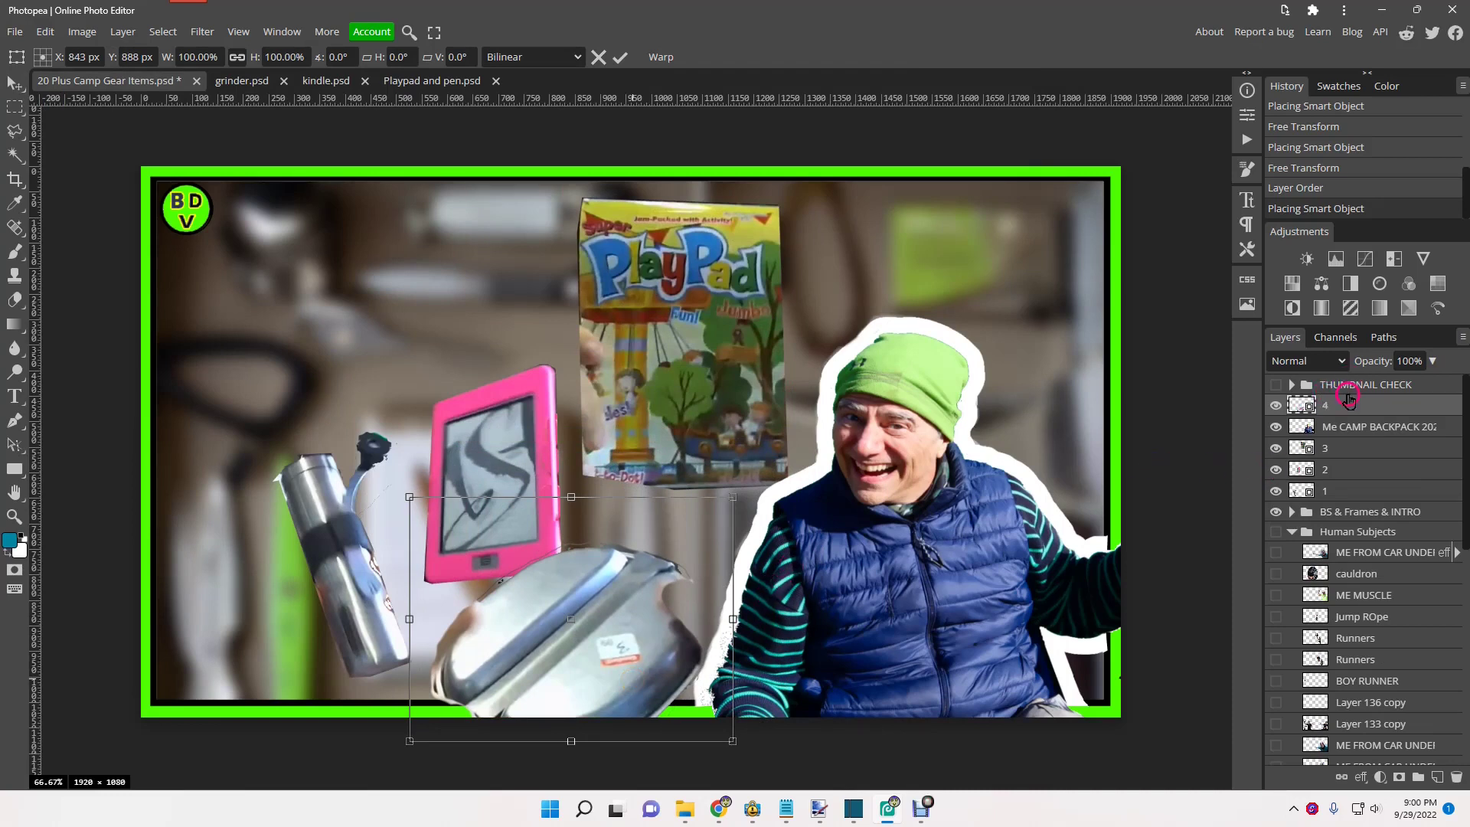
{"action": "left_click_drag", "start_coordinate": [1333, 412], "coordinate": [1338, 490]}
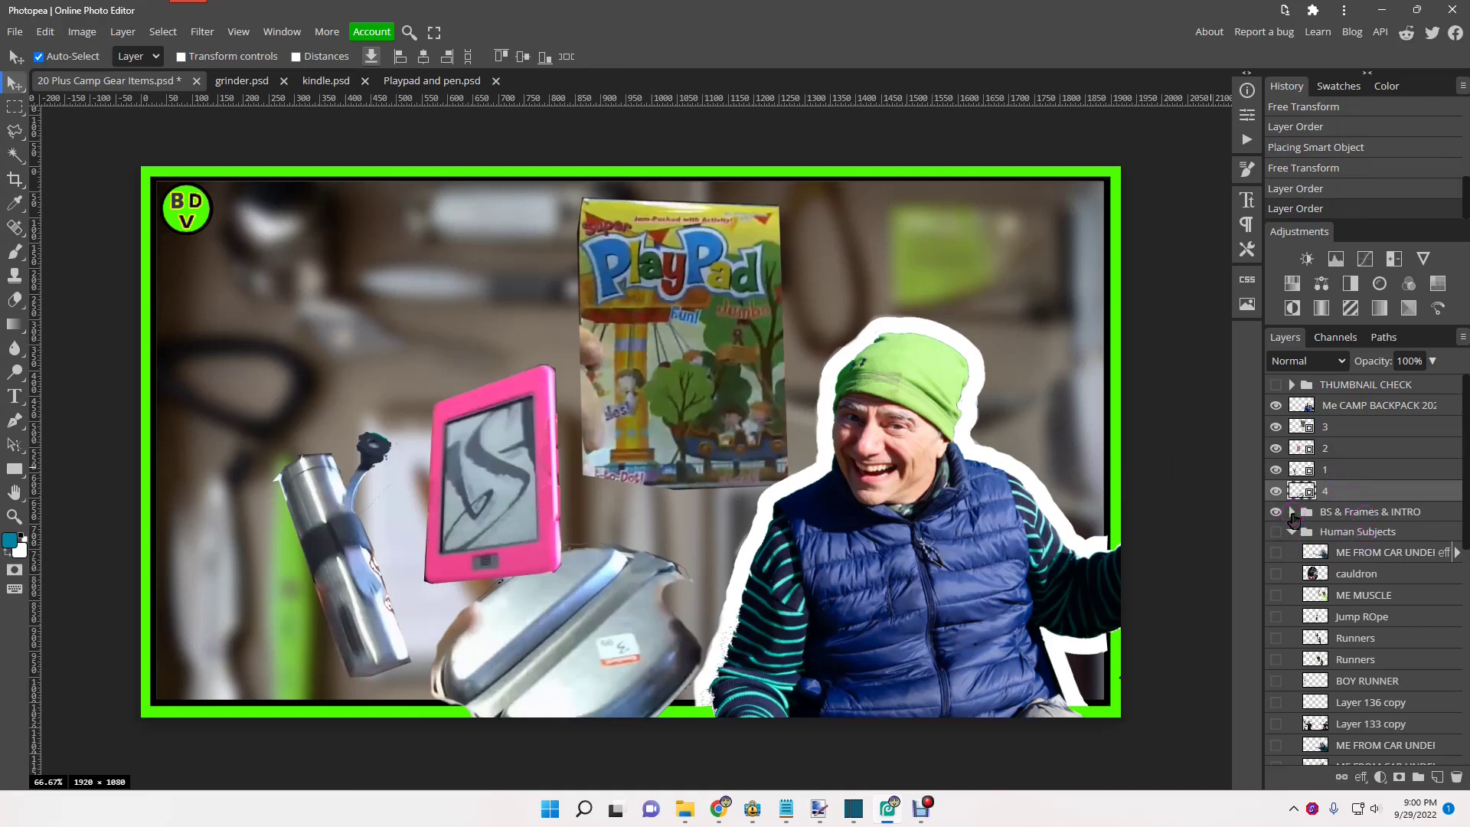
Step: Examine the BS & Frames & INTRO group for the border layer, checking the Intro WEEK group's visibility and contents
{"action": "left_click", "coordinate": [1293, 513]}
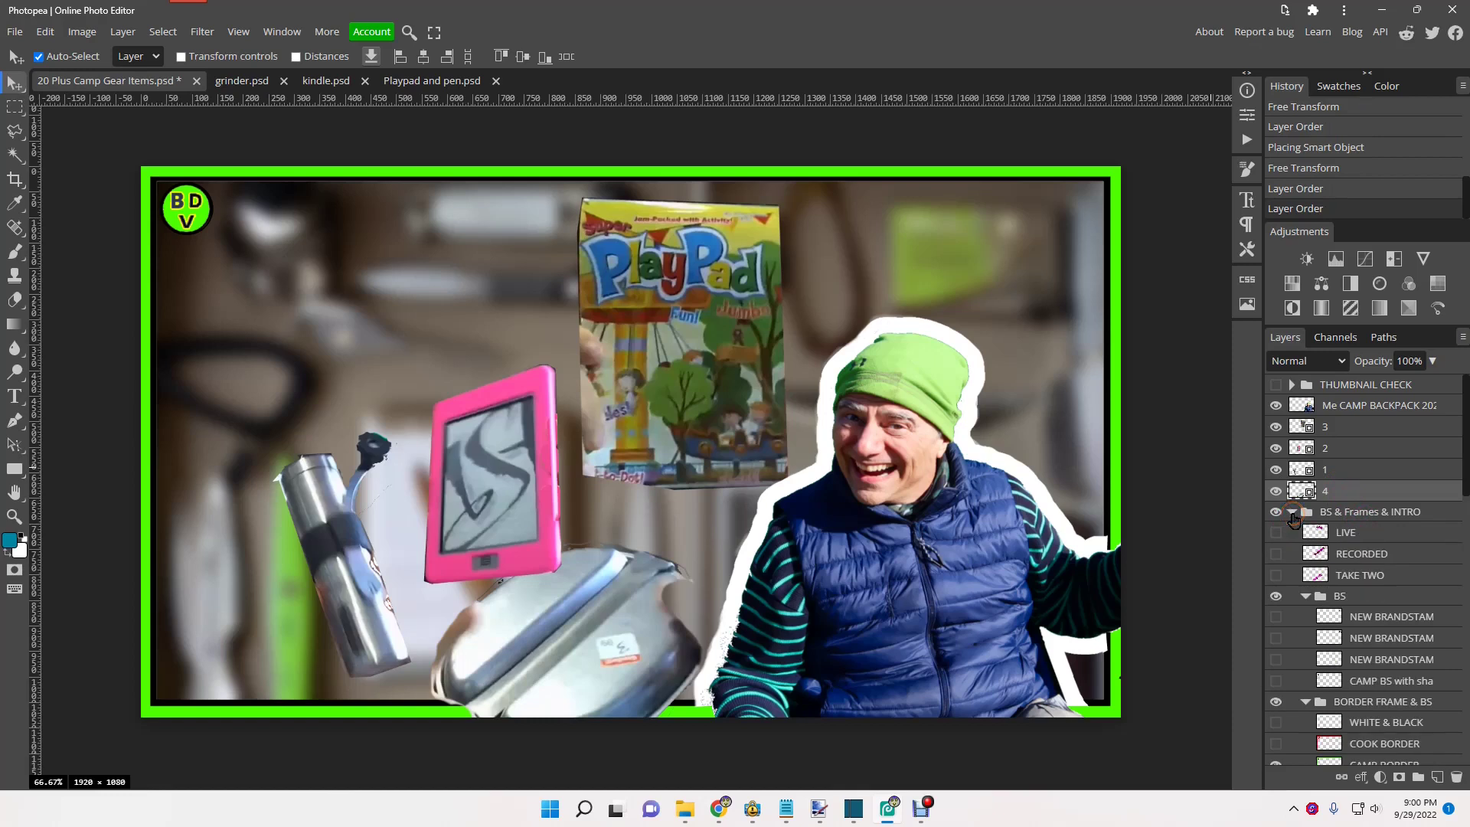
{"action": "left_click_drag", "start_coordinate": [1465, 476], "coordinate": [1465, 525]}
{"action": "left_click_drag", "start_coordinate": [1464, 528], "coordinate": [1464, 565]}
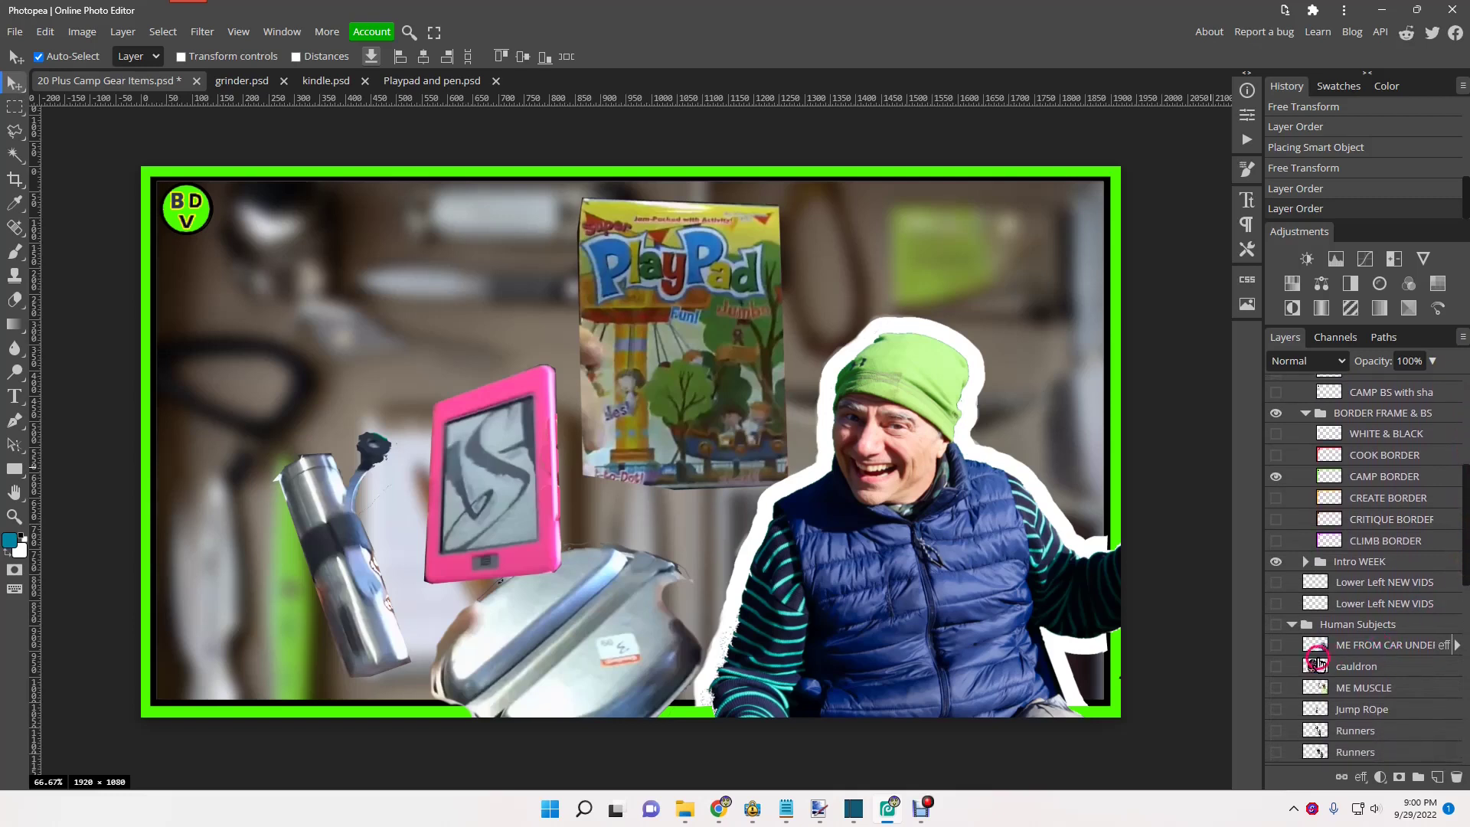
{"action": "left_click_drag", "start_coordinate": [1461, 540], "coordinate": [1464, 663]}
{"action": "scroll", "coordinate": [1421, 548], "scroll_direction": "up", "scroll_amount": 5}
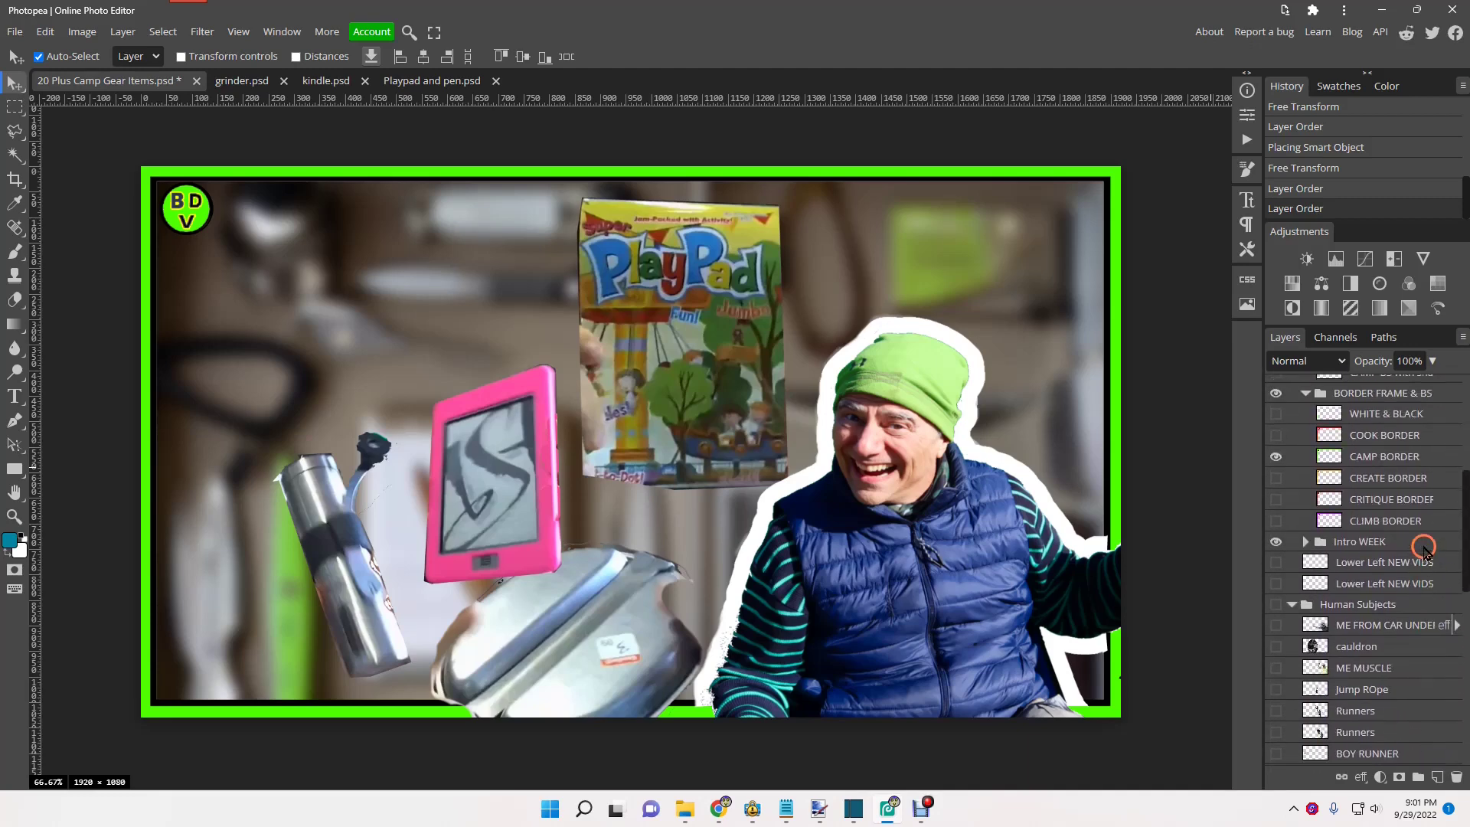
{"action": "left_click", "coordinate": [1276, 542]}
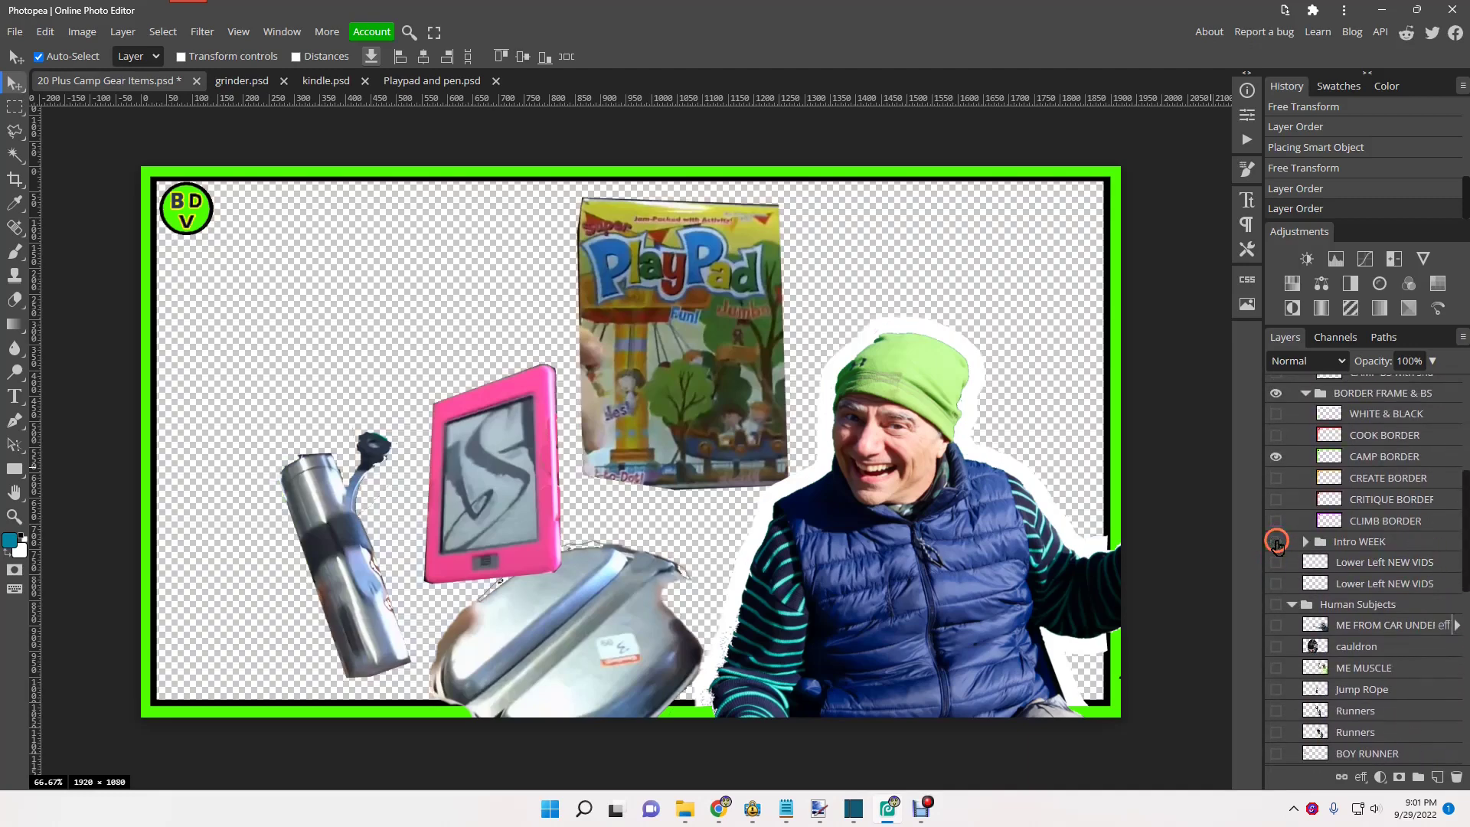
{"action": "left_click", "coordinate": [1276, 542]}
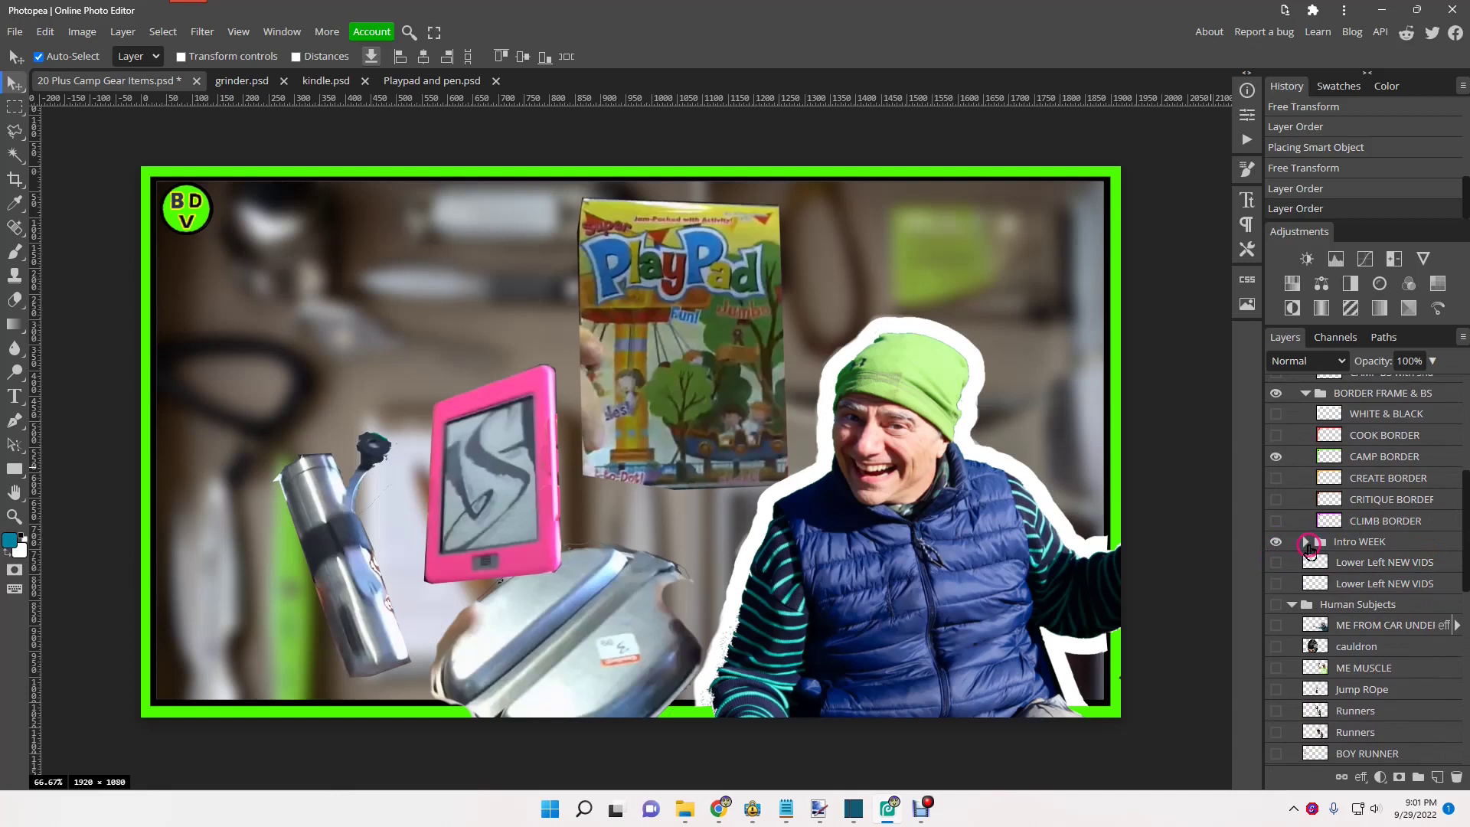
{"action": "left_click", "coordinate": [1306, 542]}
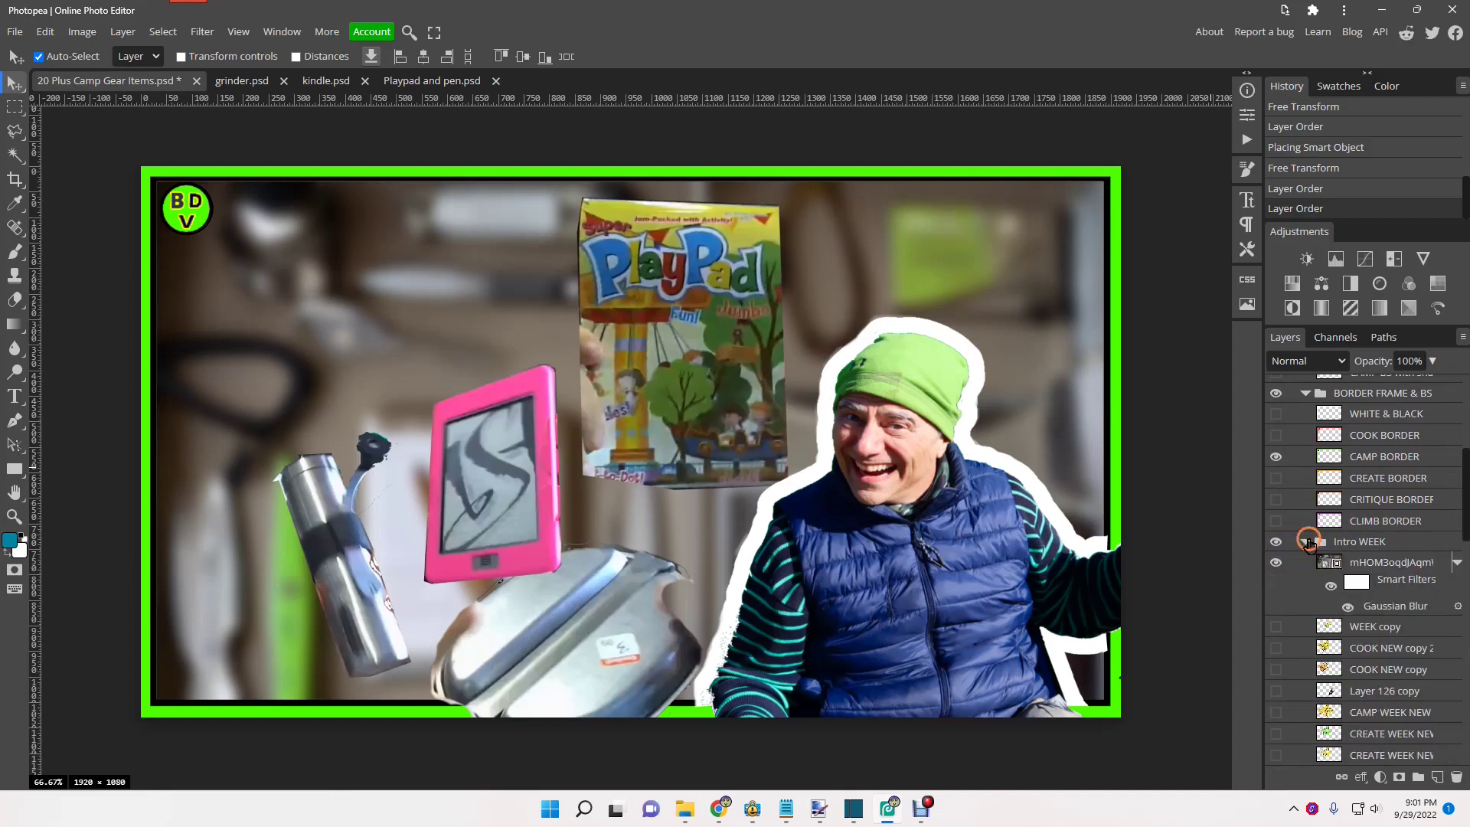
{"action": "left_click", "coordinate": [1306, 542]}
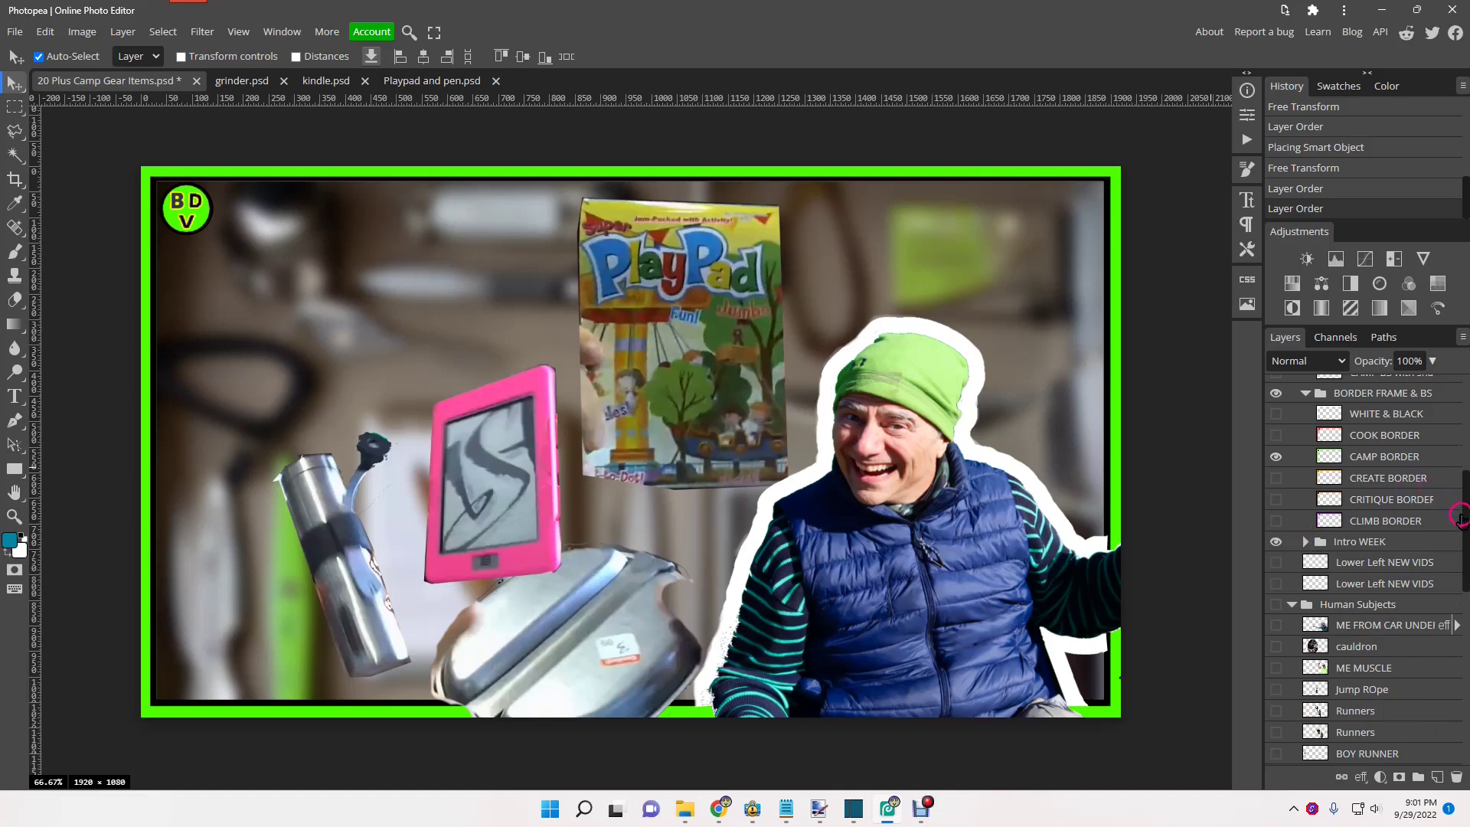
{"action": "left_click_drag", "start_coordinate": [1464, 513], "coordinate": [1465, 444]}
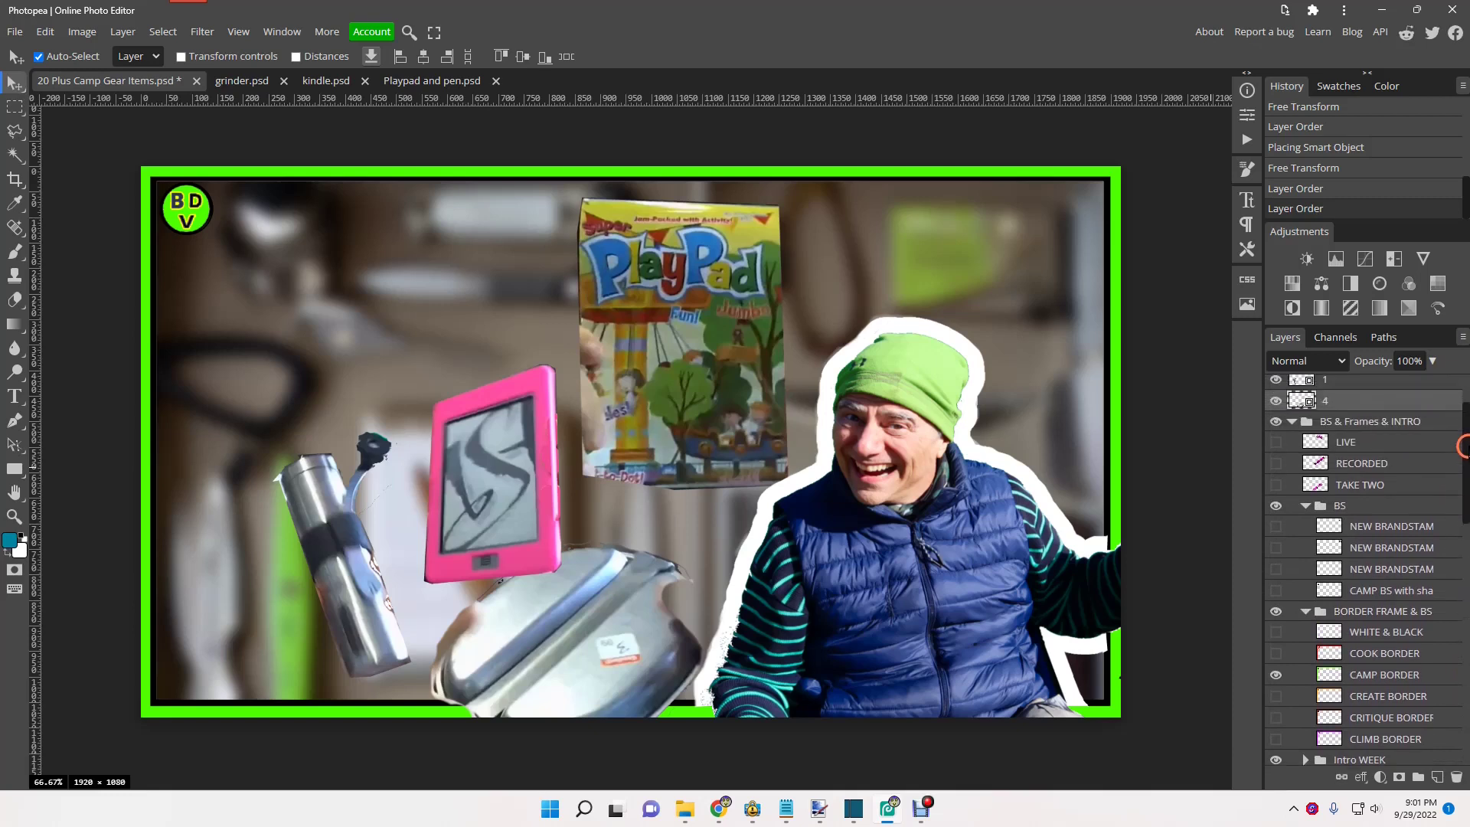
Step: Reorder layer 4 directly below CAMP BORDER in the BORDER FRAME & BS group, and shift the mess tin partly behind the man
{"action": "left_click_drag", "start_coordinate": [1318, 462], "coordinate": [1327, 632]}
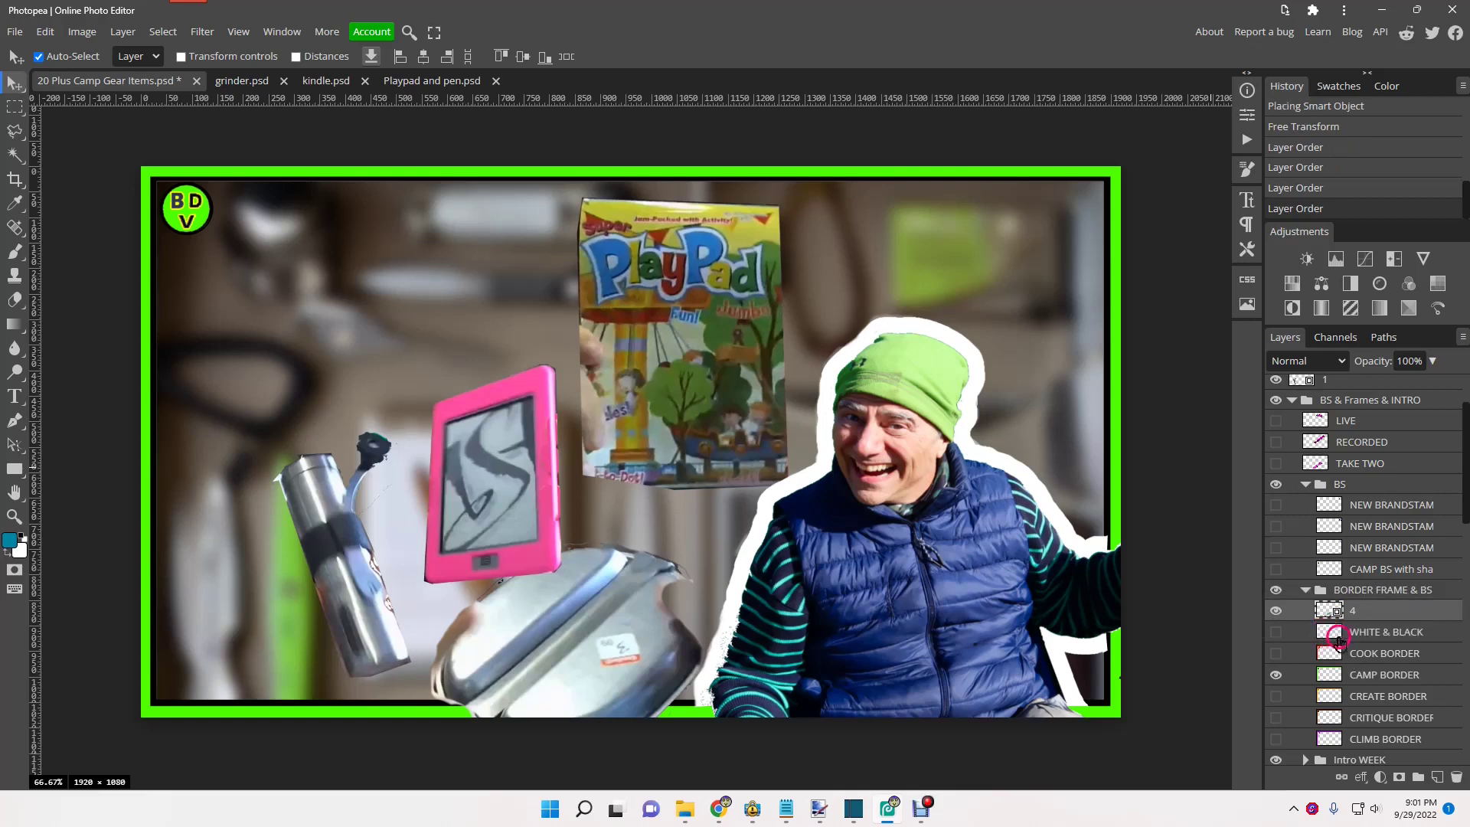
{"action": "left_click_drag", "start_coordinate": [1344, 609], "coordinate": [1345, 692]}
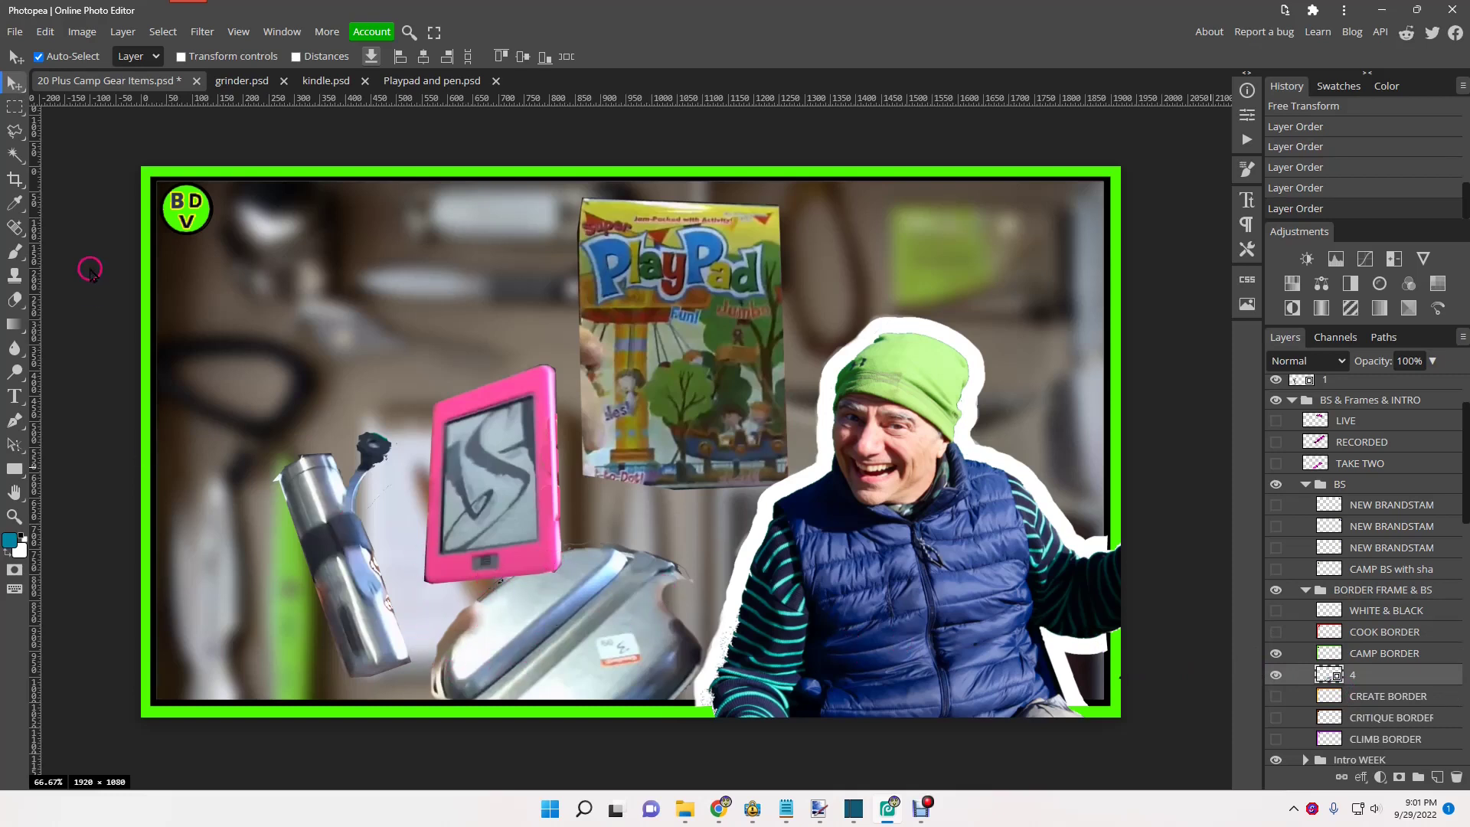
{"action": "left_click", "coordinate": [14, 82]}
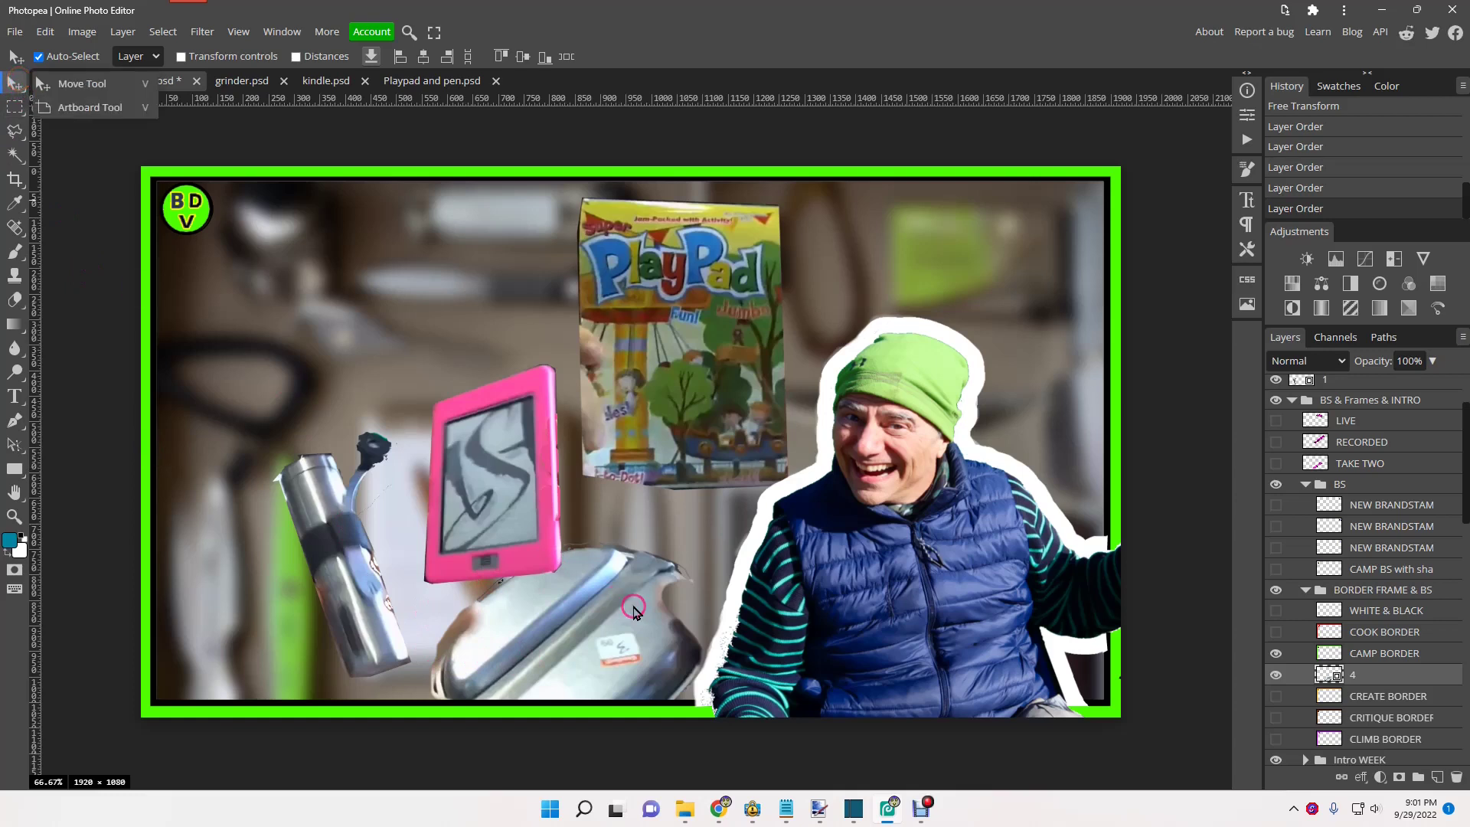
{"action": "left_click_drag", "start_coordinate": [633, 610], "coordinate": [689, 624]}
{"action": "mouse_move", "coordinate": [594, 650]}
{"action": "left_mouse_down"}
{"action": "mouse_move", "coordinate": [593, 632]}
{"action": "mouse_move", "coordinate": [589, 648]}
{"action": "left_mouse_up"}
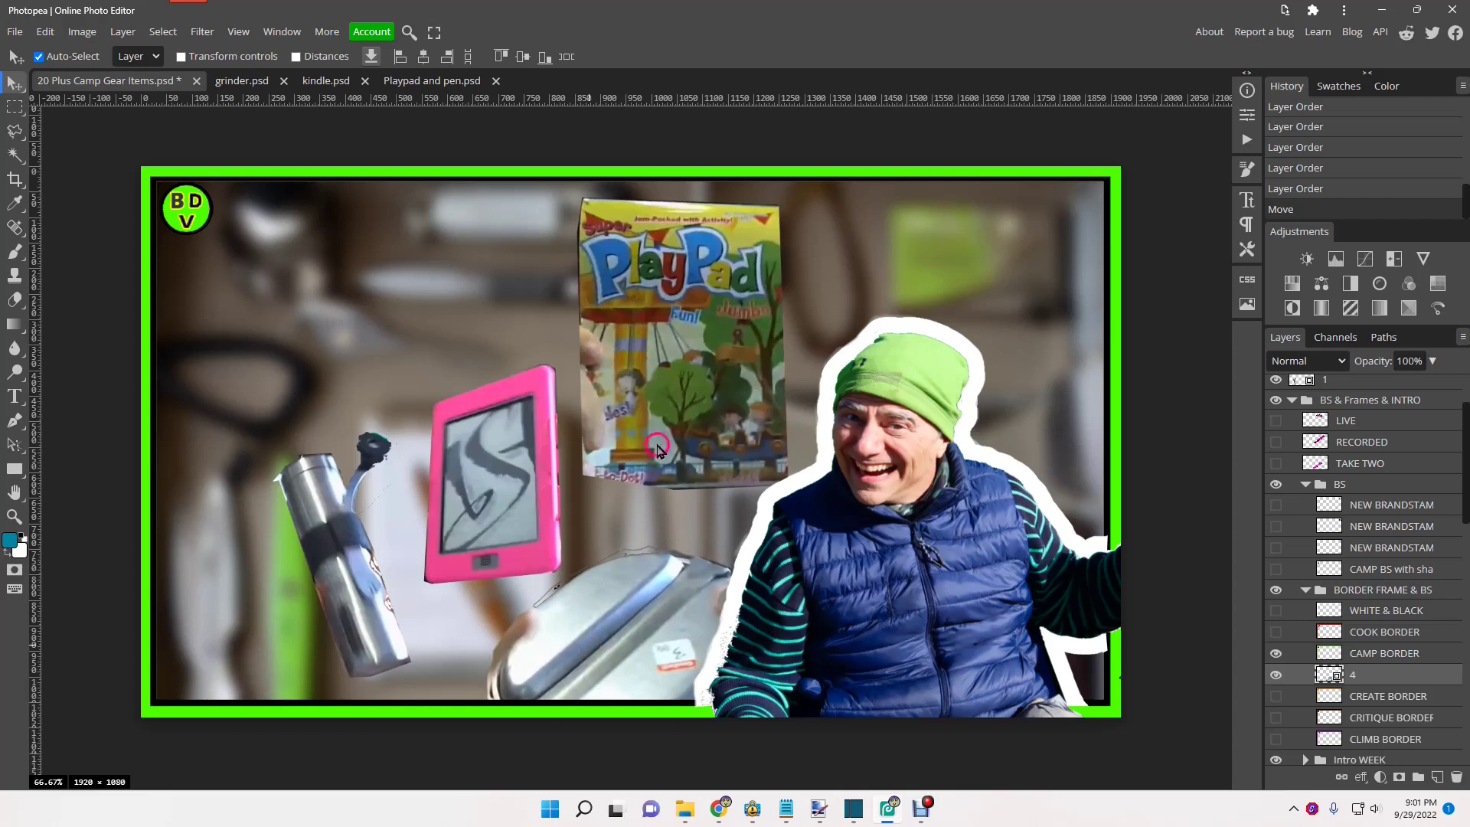
Step: Move the PlayPad cut-out down and to the right on the canvas, closer to the man's hat and just above the mess tin
{"action": "left_click_drag", "start_coordinate": [652, 412], "coordinate": [695, 456]}
{"action": "left_click_drag", "start_coordinate": [681, 392], "coordinate": [683, 385]}
{"action": "left_click", "coordinate": [639, 344]}
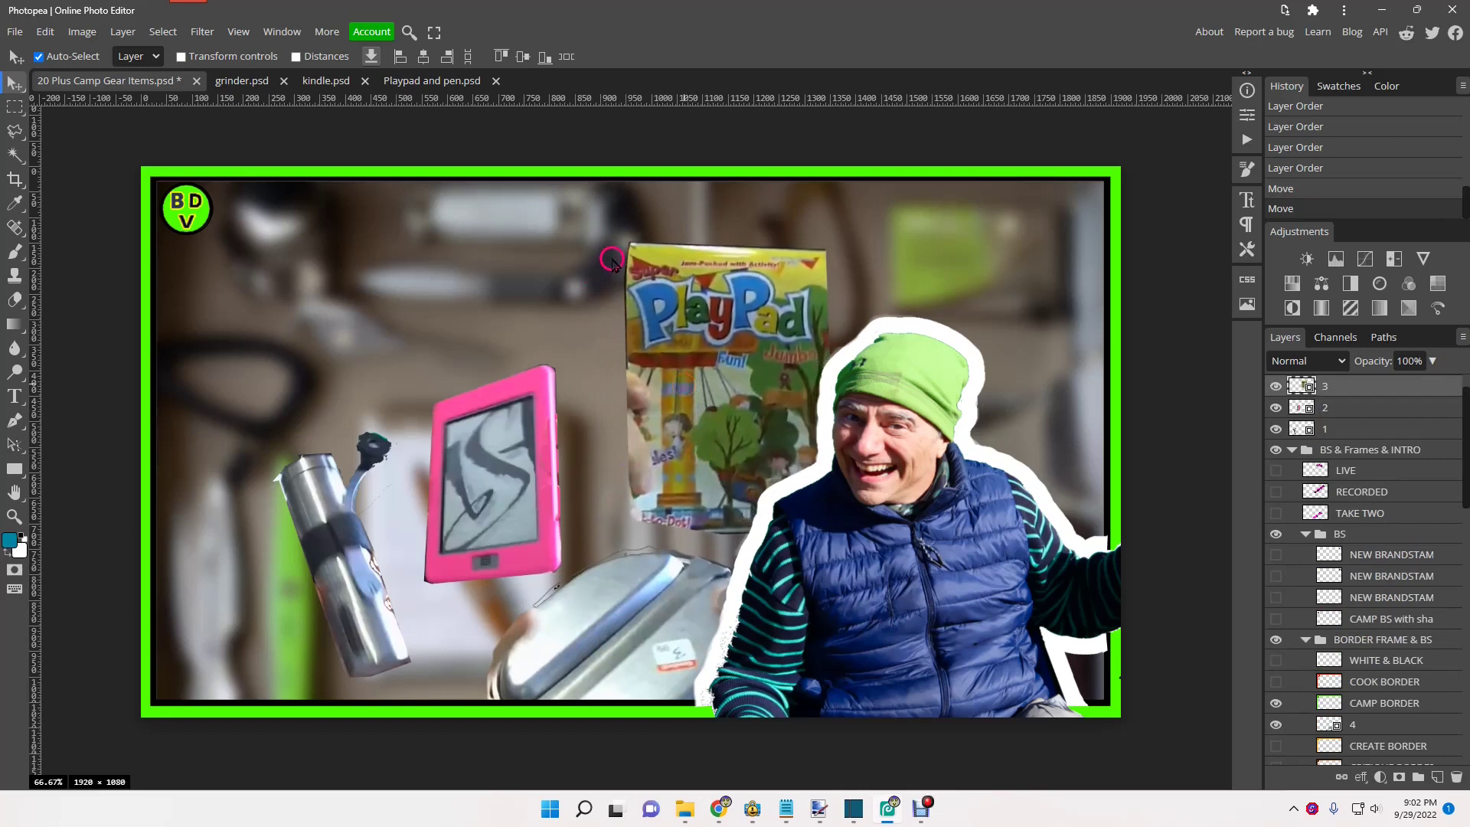
Step: Fine-tune the positions of the PlayPad and the pink Kindle cut-outs on the canvas
{"action": "left_click_drag", "start_coordinate": [624, 245], "coordinate": [615, 253]}
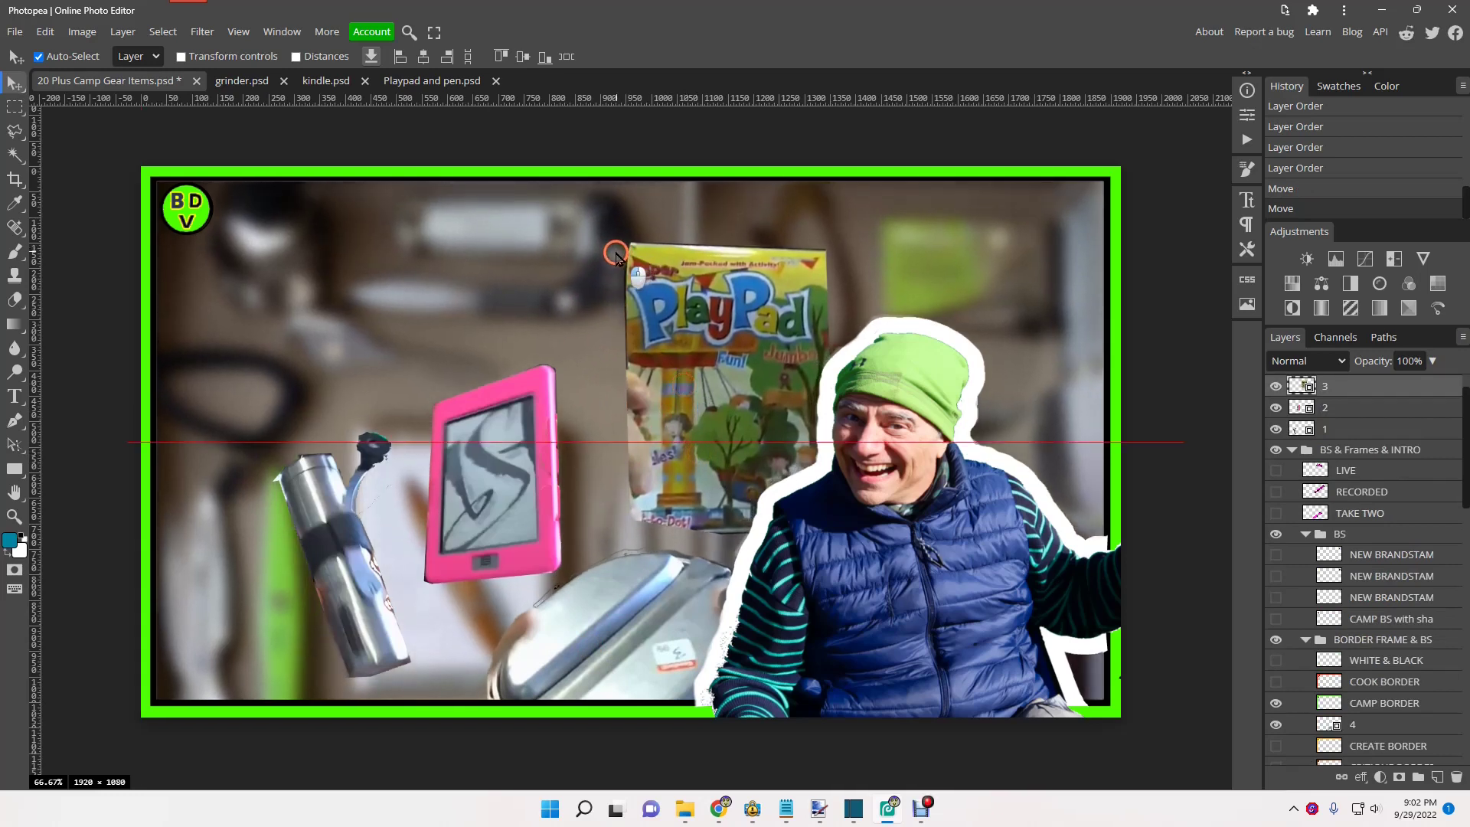
{"action": "left_click", "coordinate": [630, 291]}
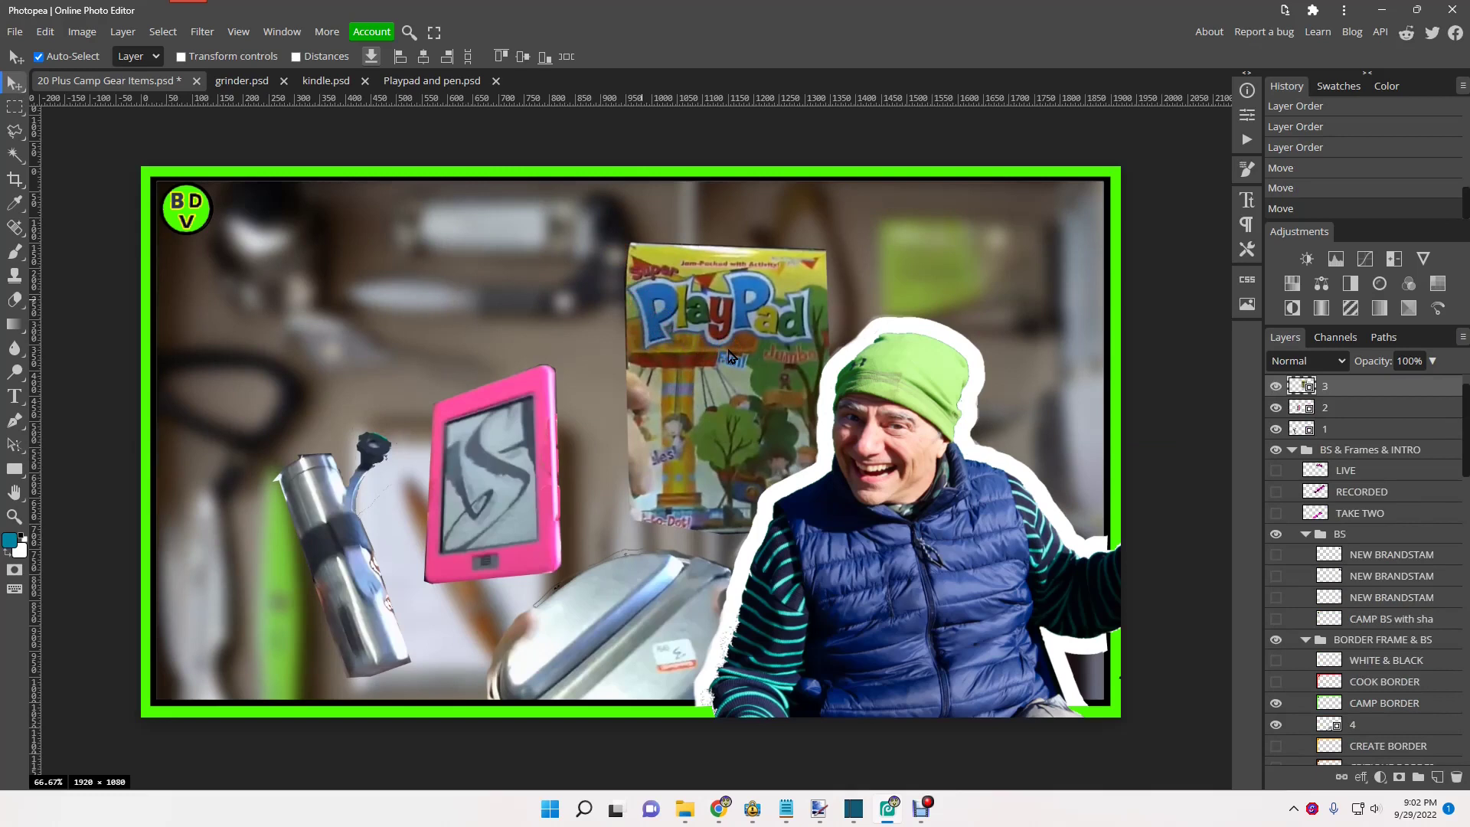
{"action": "left_click_drag", "start_coordinate": [551, 467], "coordinate": [536, 479]}
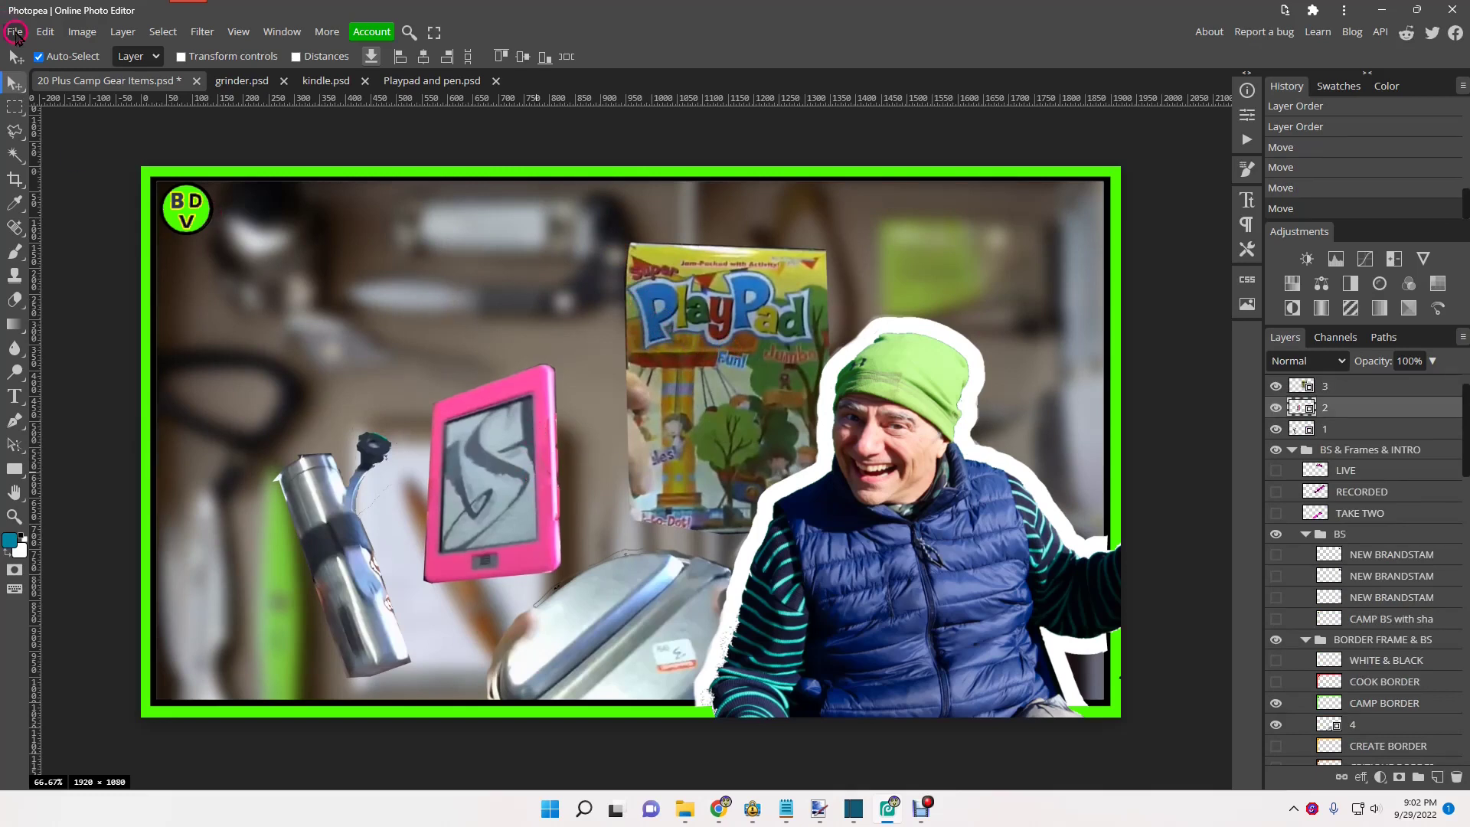
Step: Enlarge the pink Kindle cut-out on layer 2 proportionally to about 133% with Free Transform
{"action": "left_click", "coordinate": [15, 32]}
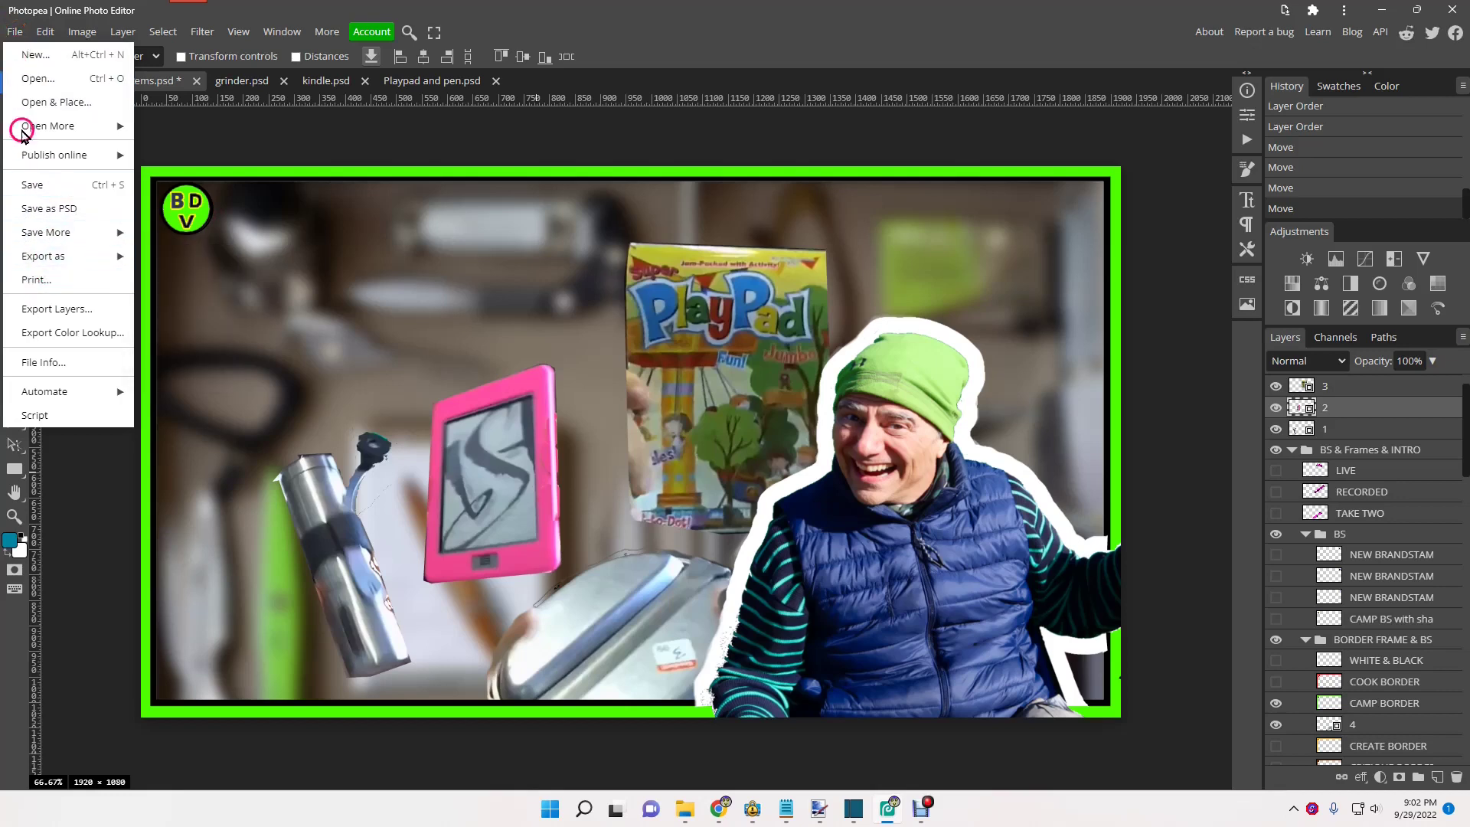
{"action": "left_click", "coordinate": [45, 32]}
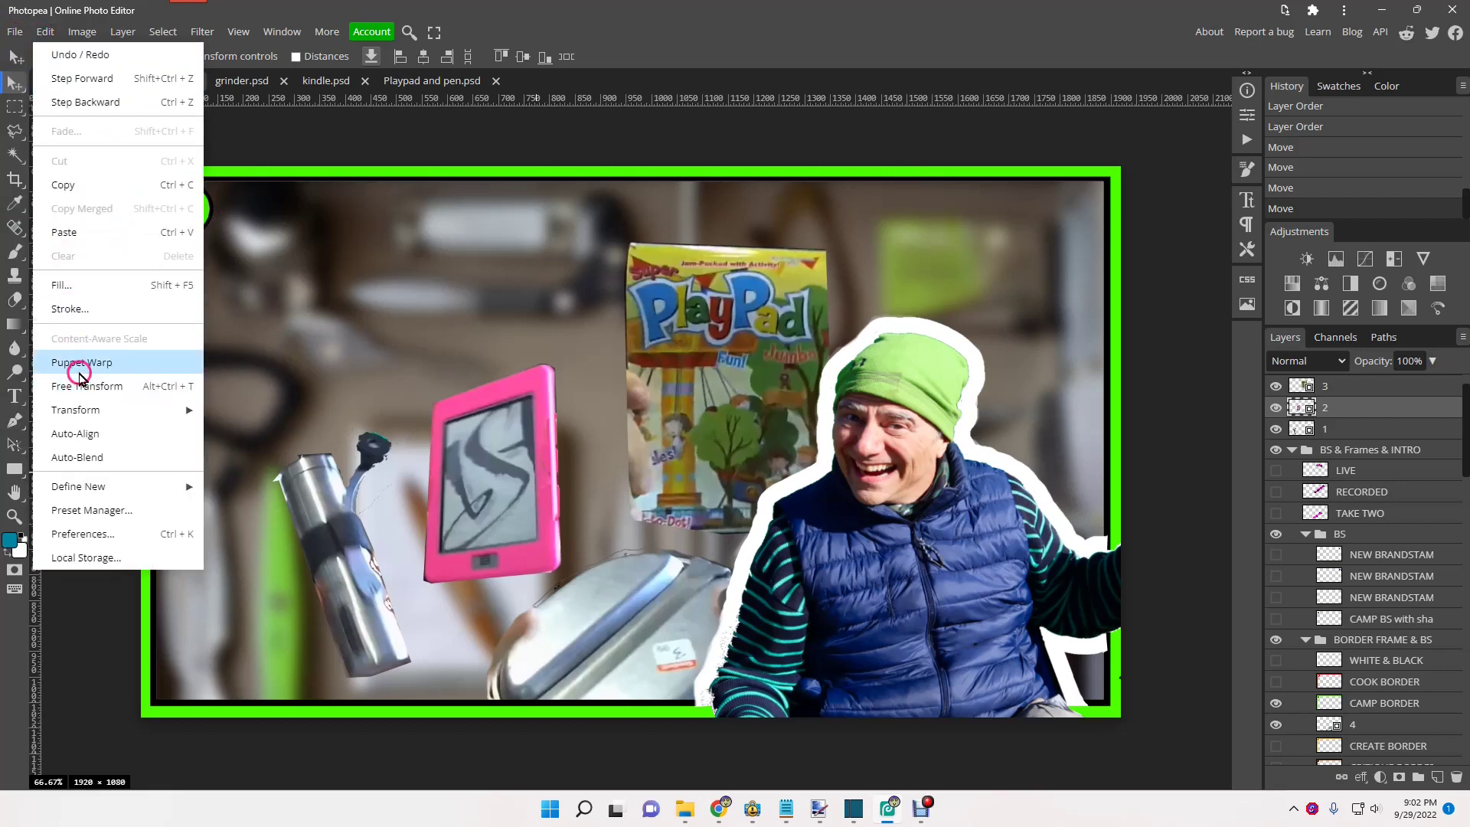
{"action": "left_click", "coordinate": [81, 387]}
{"action": "left_click", "coordinate": [549, 375]}
{"action": "left_click_drag", "start_coordinate": [576, 365], "coordinate": [632, 355]}
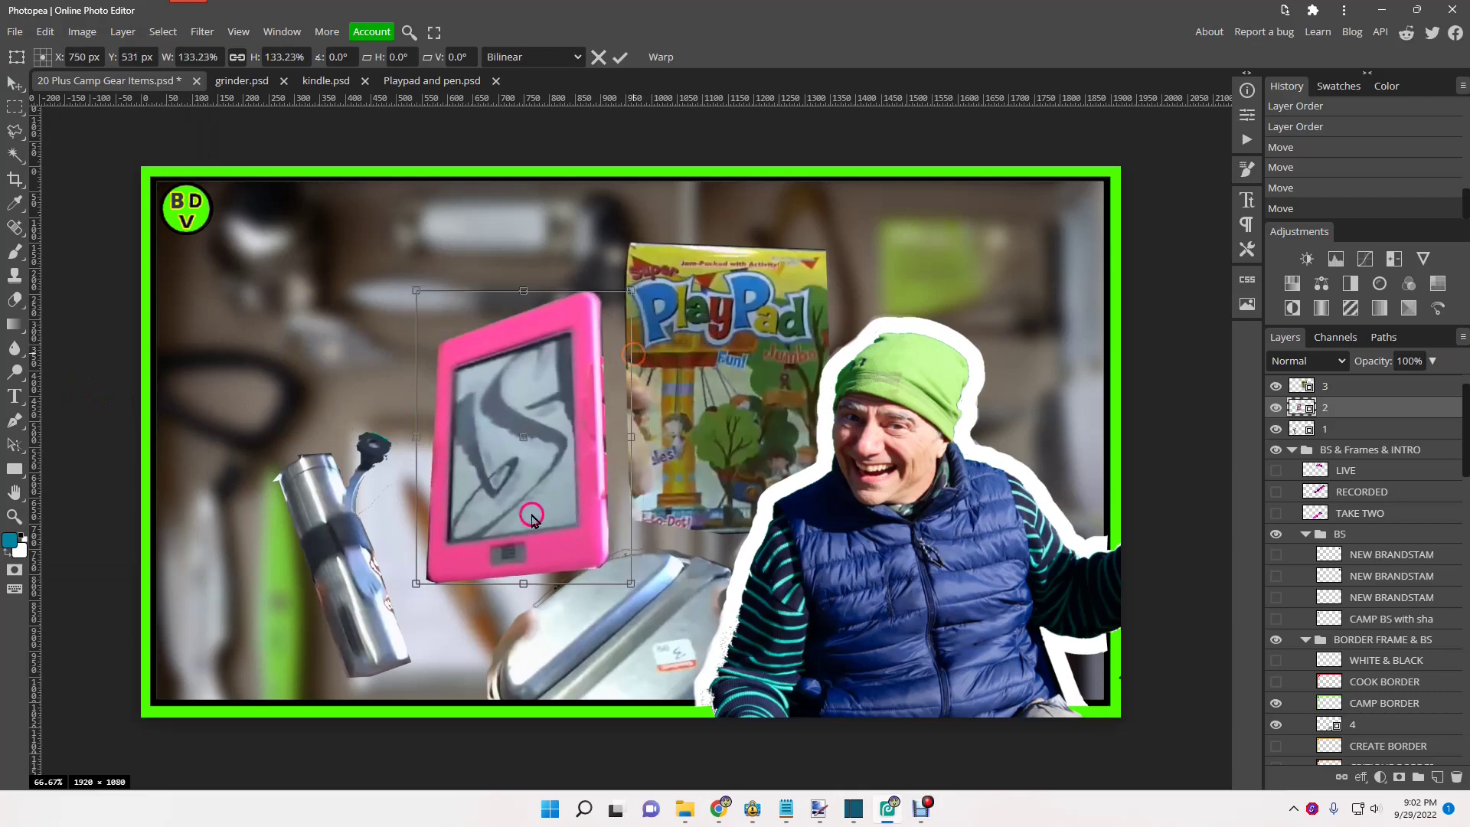
{"action": "left_click", "coordinate": [365, 660]}
Step: Distort the Kindle by moving its upper-left corner inward and its upper-right corner down, and place it at about X 757 px, Y 566 px
{"action": "left_click_drag", "start_coordinate": [415, 292], "coordinate": [468, 290]}
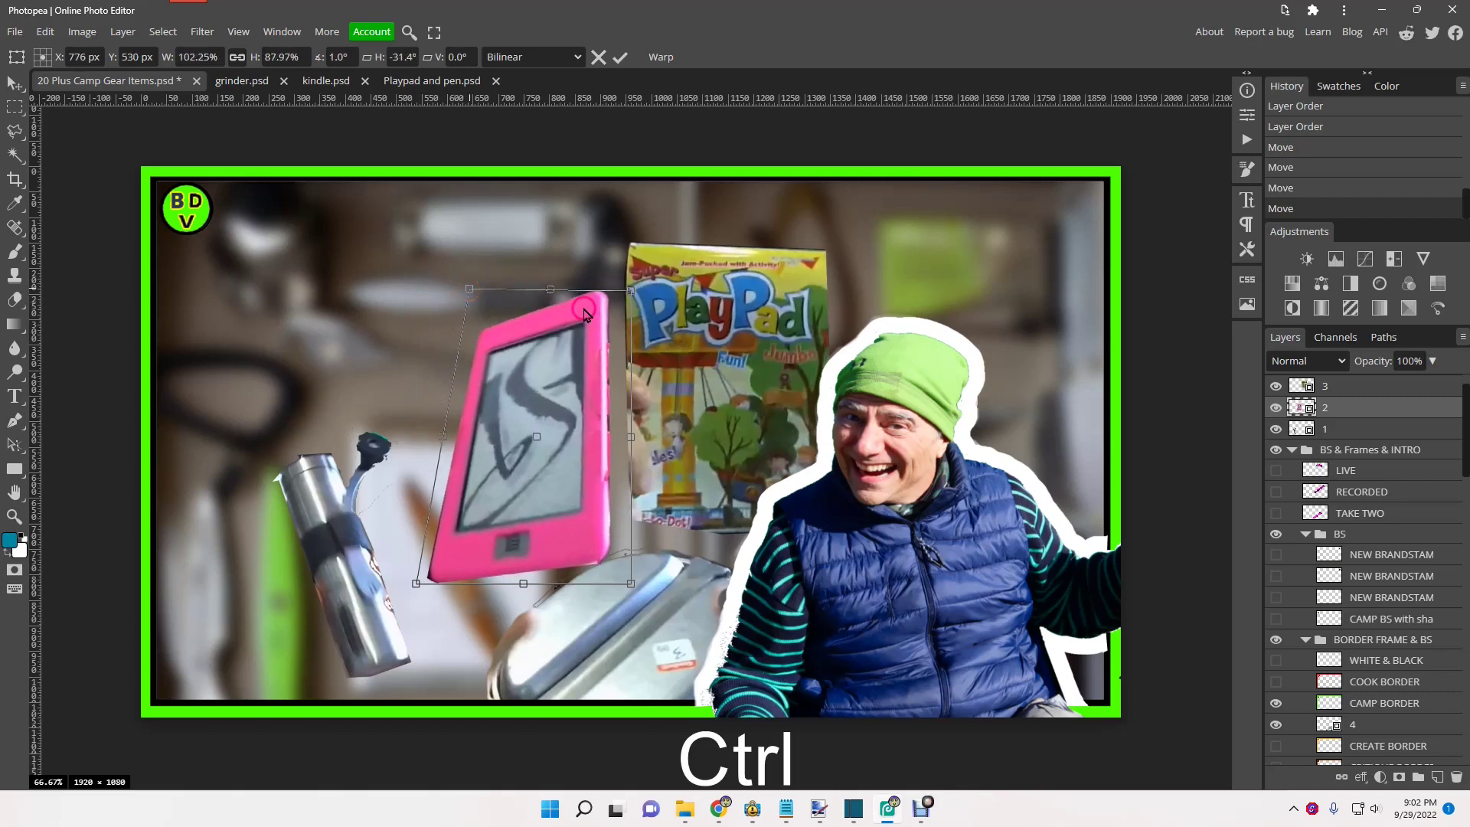
{"action": "mouse_move", "coordinate": [630, 290]}
{"action": "left_mouse_down"}
{"action": "mouse_move", "coordinate": [648, 342]}
{"action": "mouse_move", "coordinate": [636, 310]}
{"action": "left_mouse_up"}
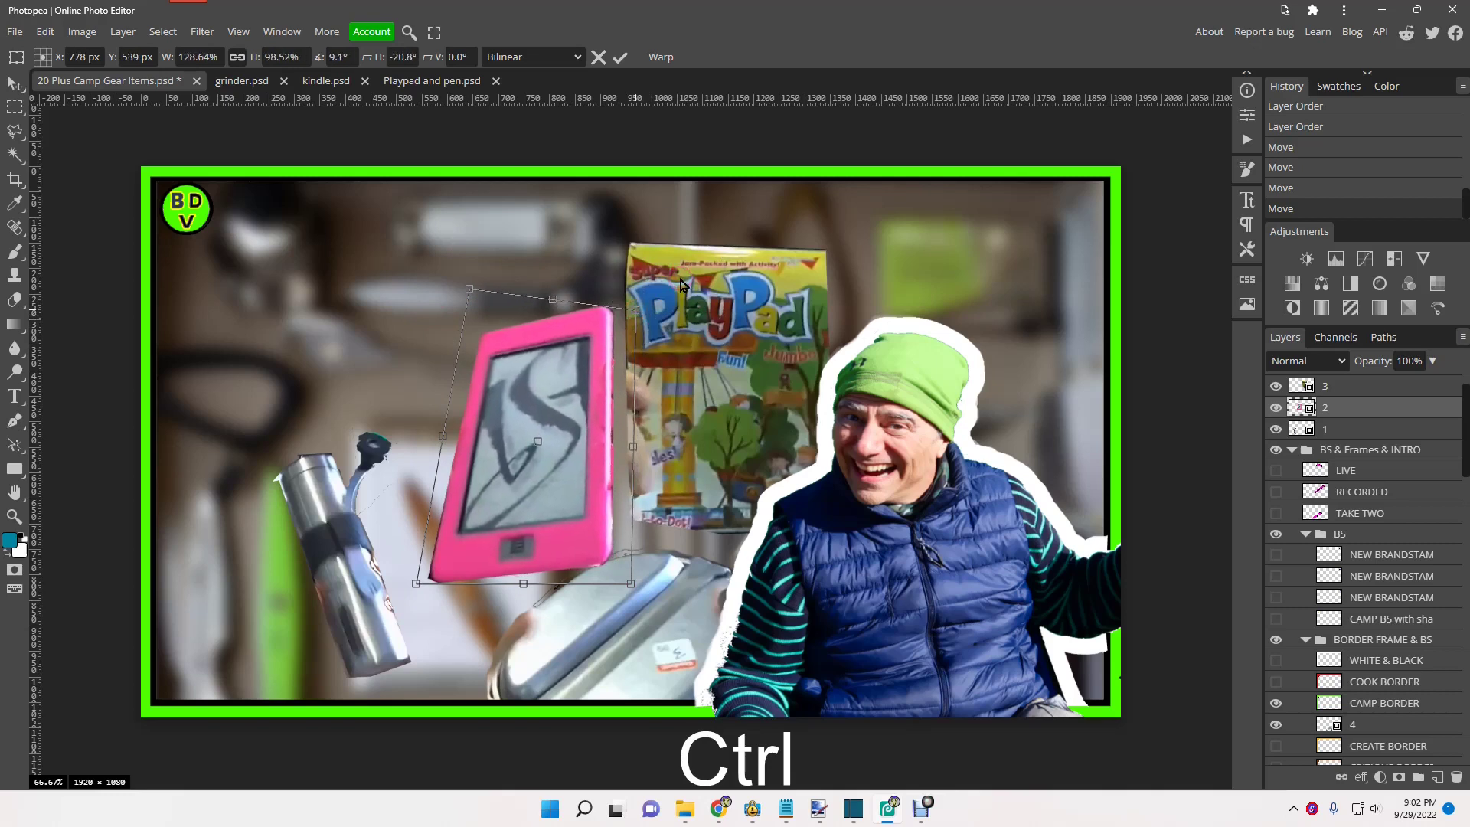
{"action": "left_click_drag", "start_coordinate": [550, 440], "coordinate": [520, 460]}
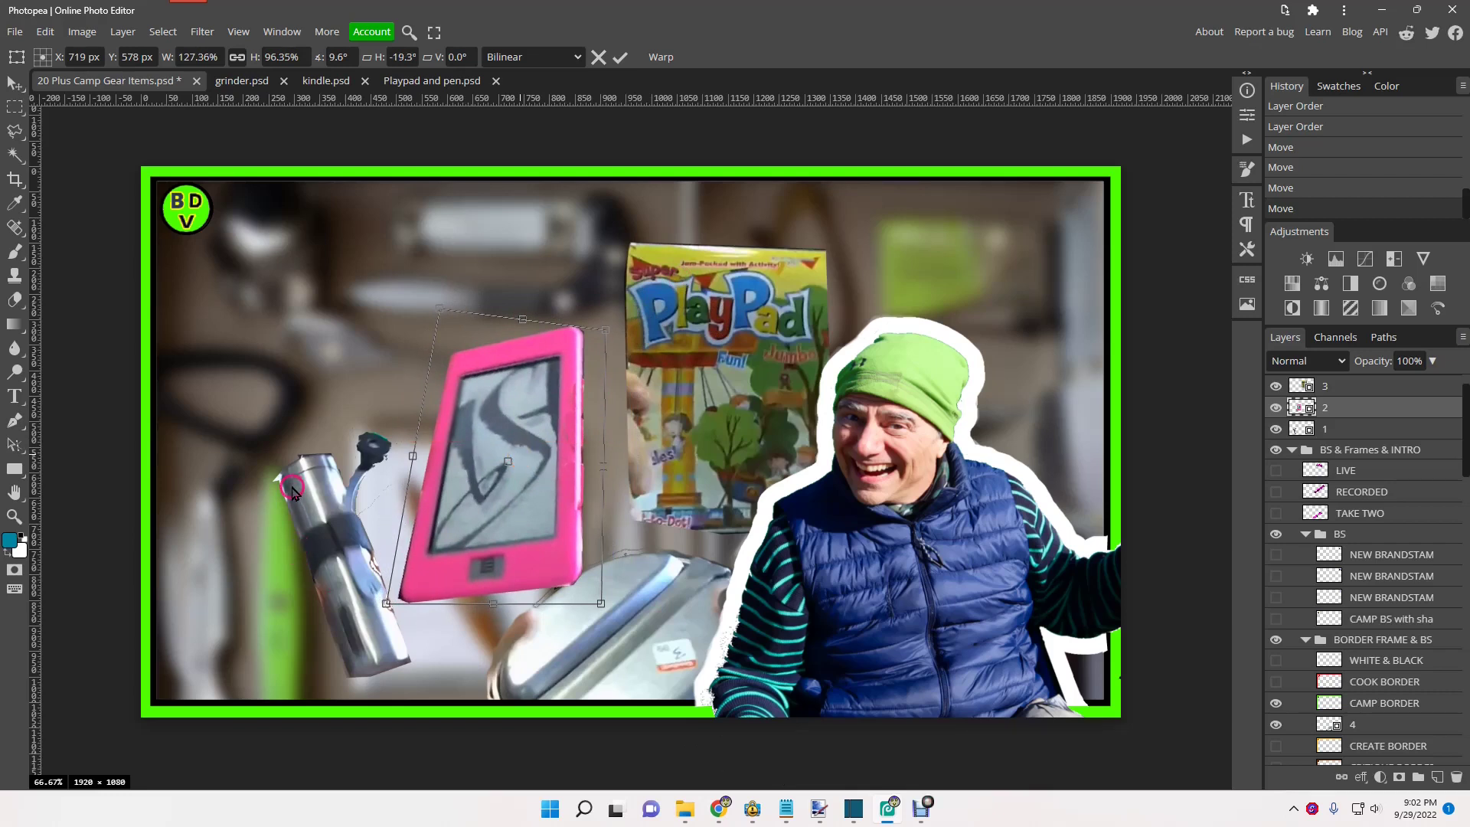
{"action": "mouse_move", "coordinate": [310, 498]}
{"action": "left_mouse_down"}
{"action": "mouse_move", "coordinate": [330, 525]}
{"action": "mouse_move", "coordinate": [295, 517]}
{"action": "mouse_move", "coordinate": [344, 525]}
{"action": "mouse_move", "coordinate": [330, 499]}
{"action": "left_mouse_up"}
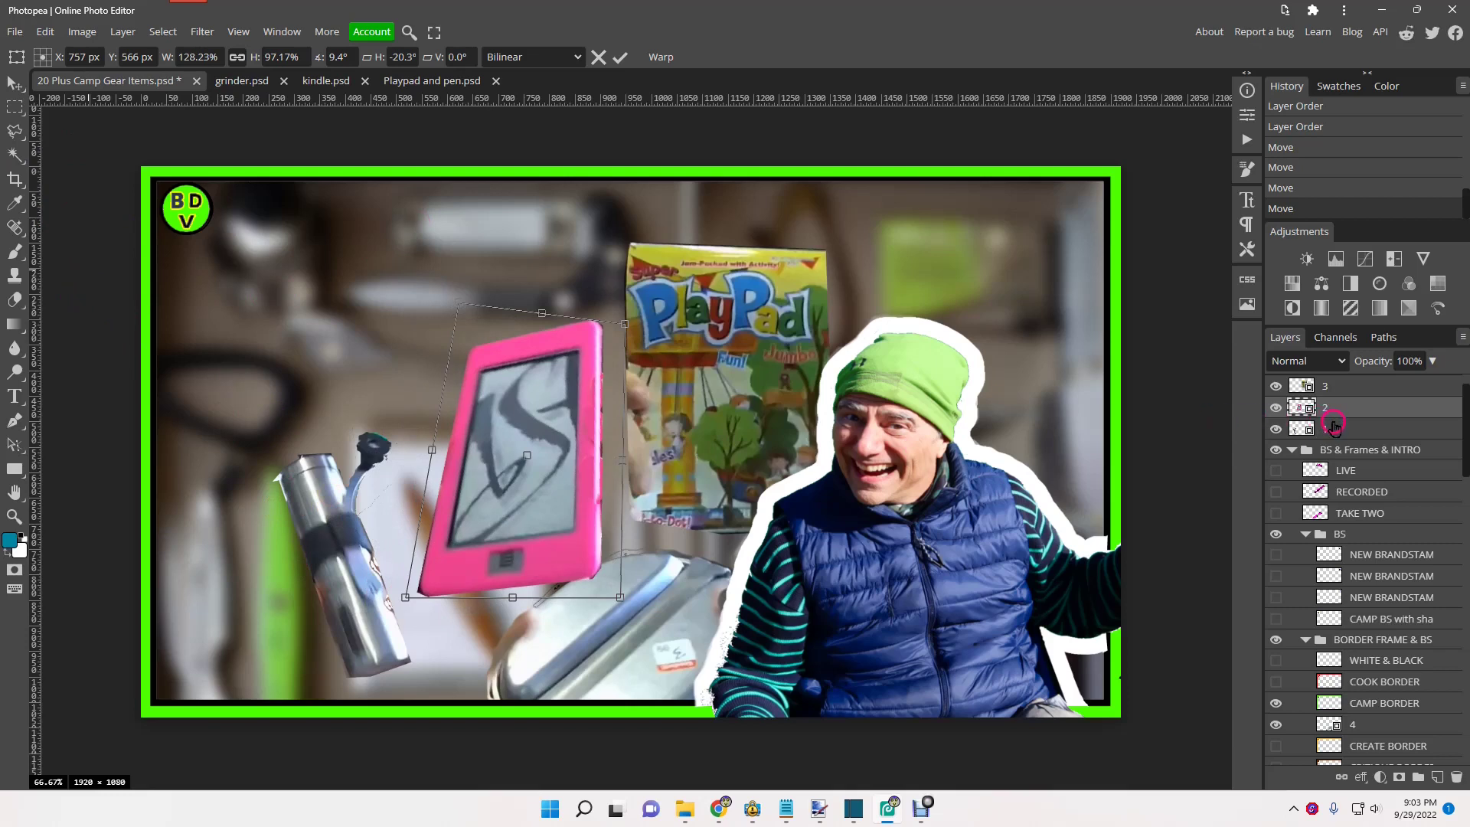
Step: Apply the Kindle transform and move the steel grinder on layer 1 to about X 549 px, Y 803 px, partly behind the Kindle
{"action": "left_click", "coordinate": [1330, 431]}
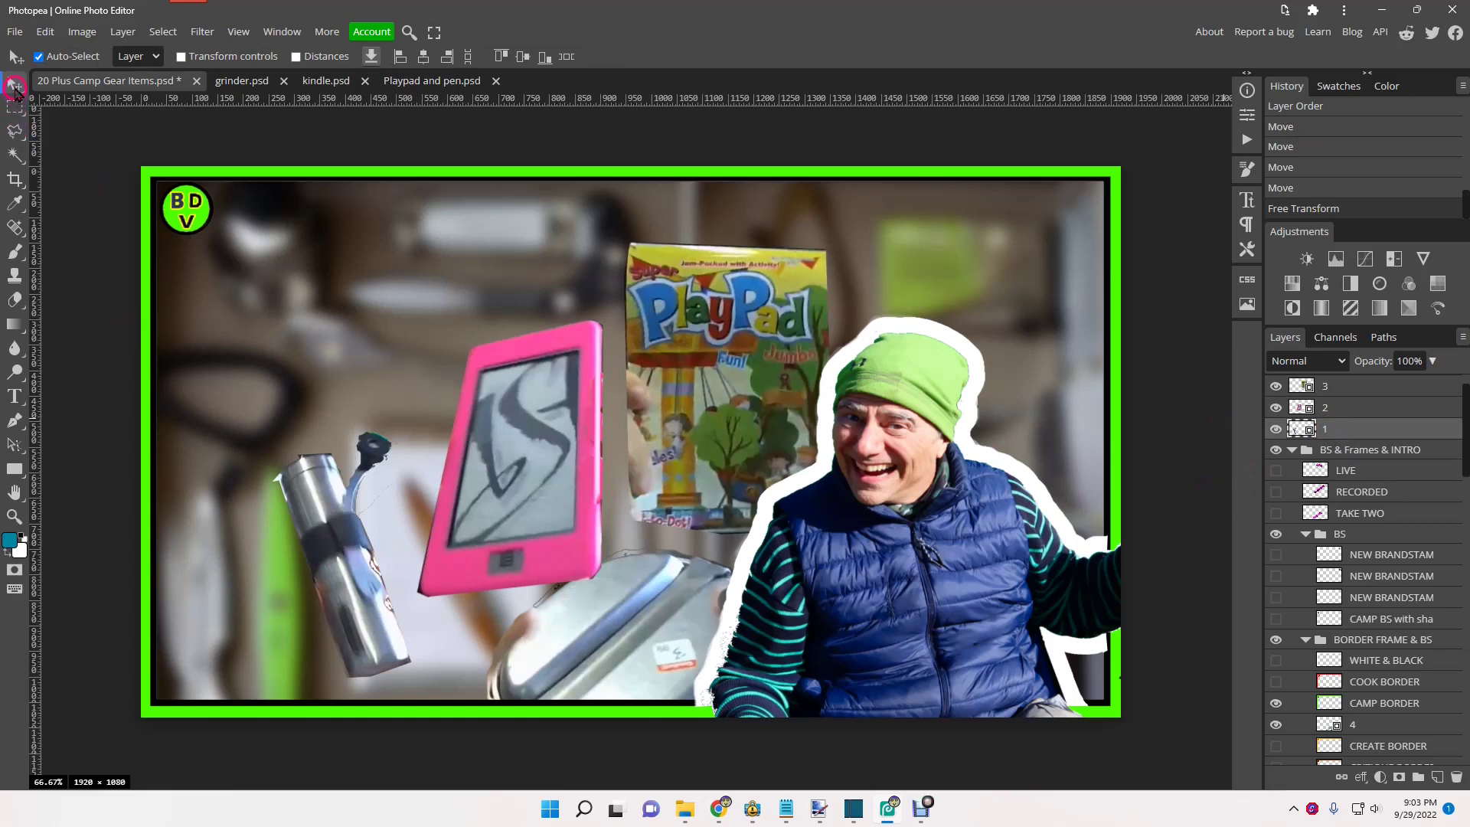
{"action": "left_click", "coordinate": [337, 575]}
{"action": "left_click_drag", "start_coordinate": [337, 576], "coordinate": [409, 598]}
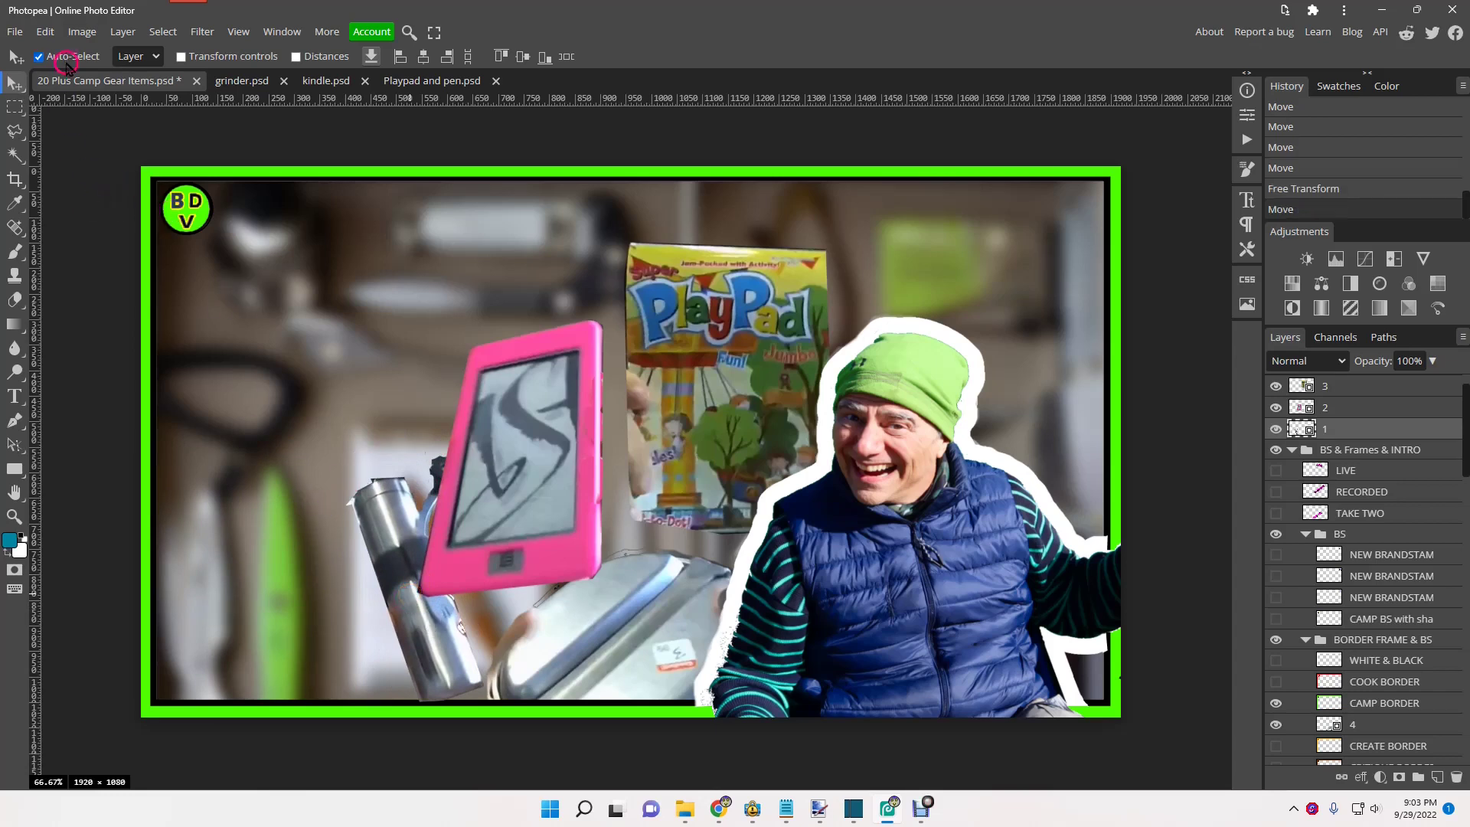
Step: Free-transform the steel grinder to about 118% scale, rotate it about 6.5° and position it at about X 563 px, Y 755 px
{"action": "left_click", "coordinate": [42, 32]}
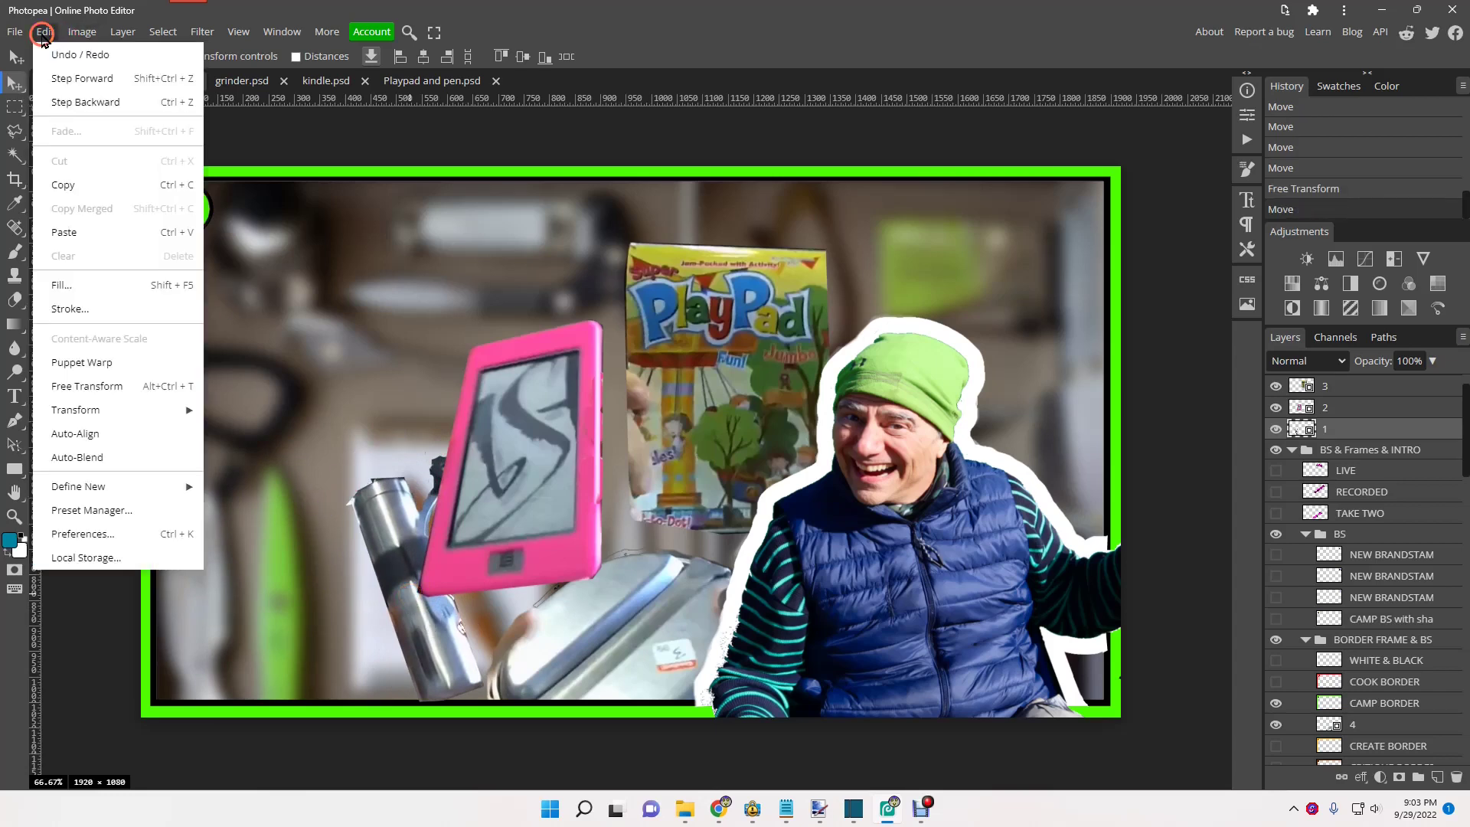
{"action": "left_click", "coordinate": [112, 387]}
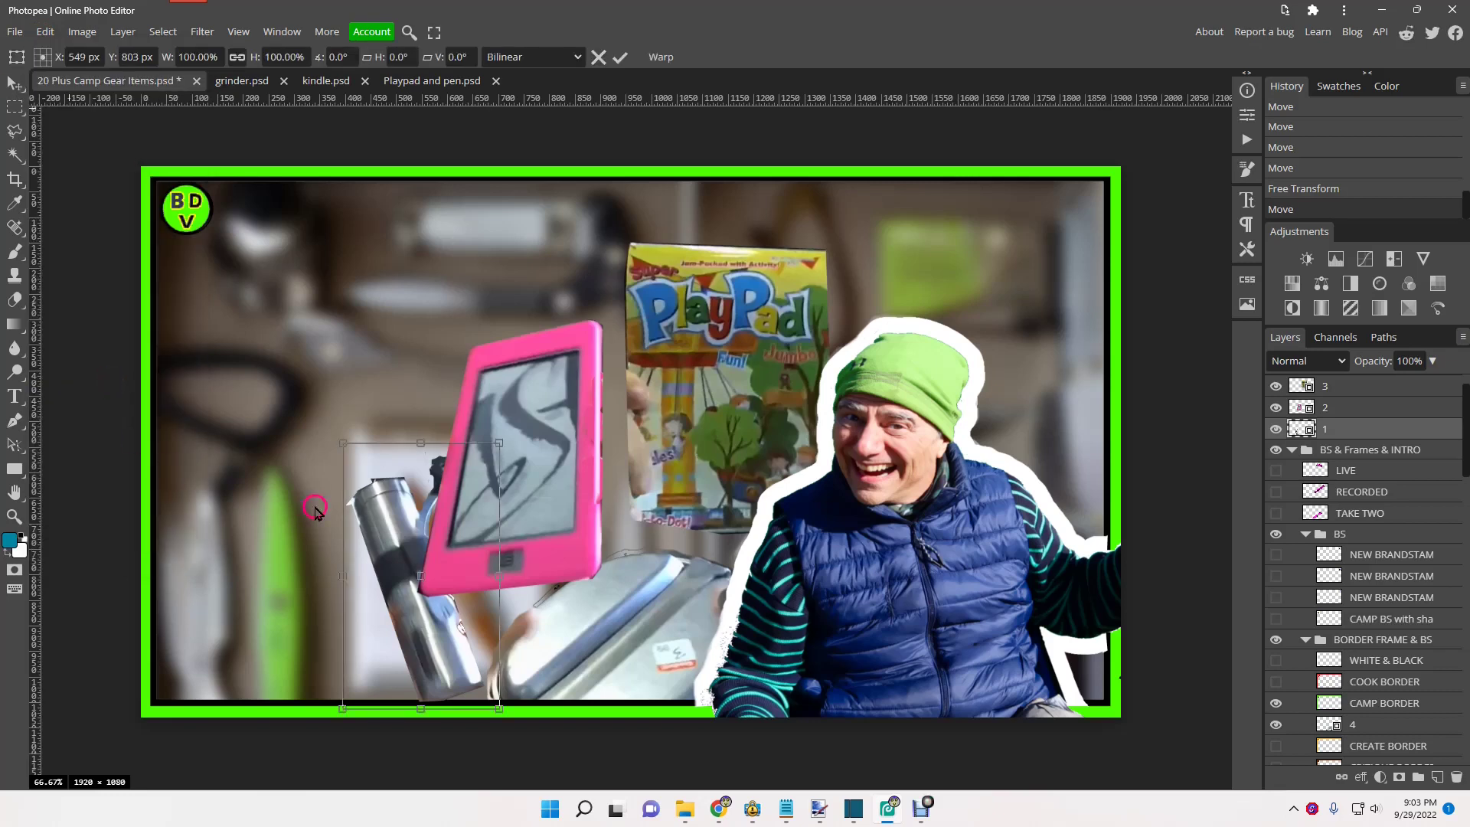
{"action": "left_click_drag", "start_coordinate": [337, 452], "coordinate": [315, 416]}
{"action": "left_click_drag", "start_coordinate": [382, 529], "coordinate": [405, 527]}
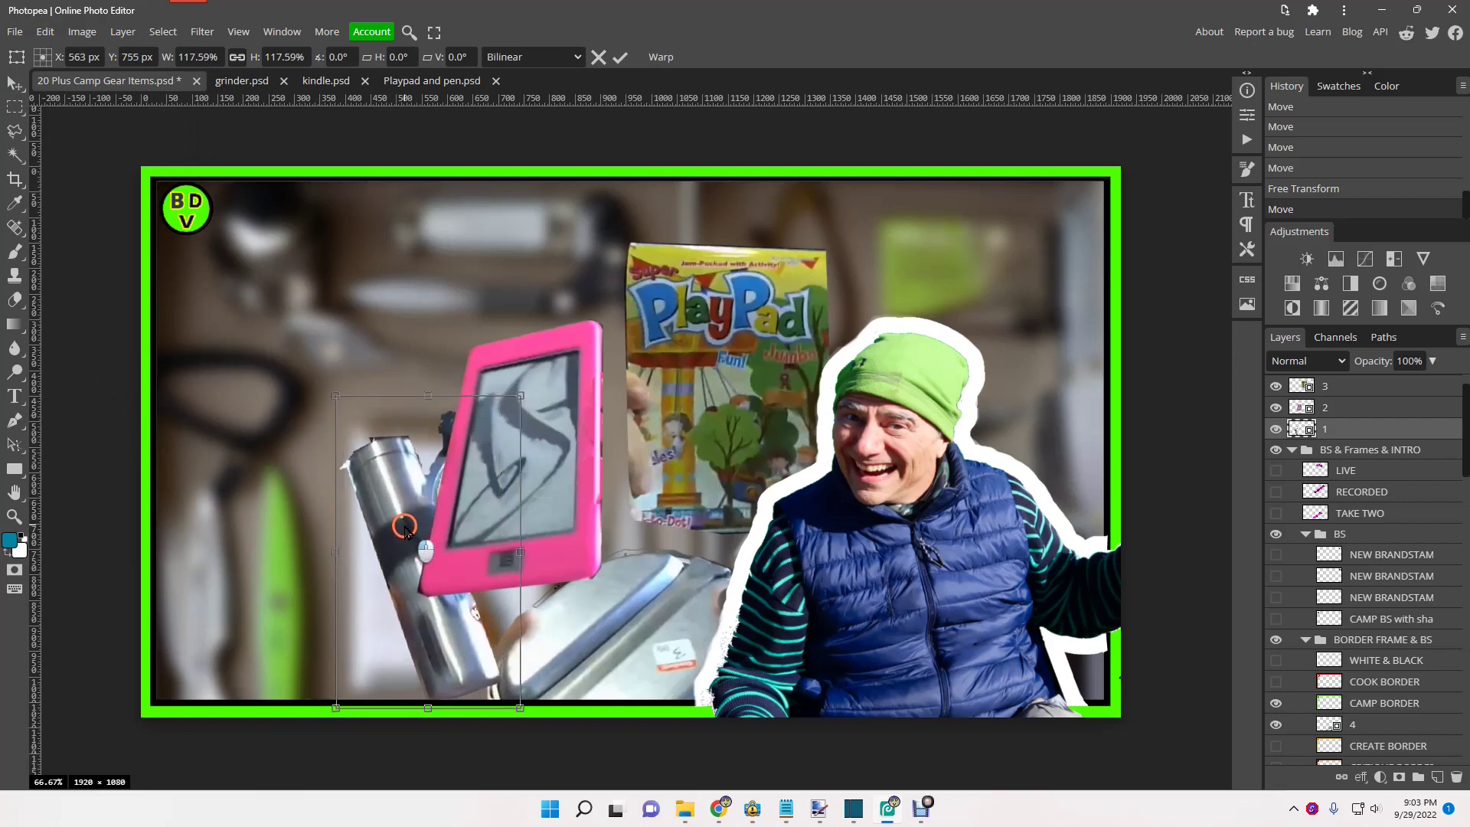
{"action": "left_click_drag", "start_coordinate": [525, 708], "coordinate": [512, 713]}
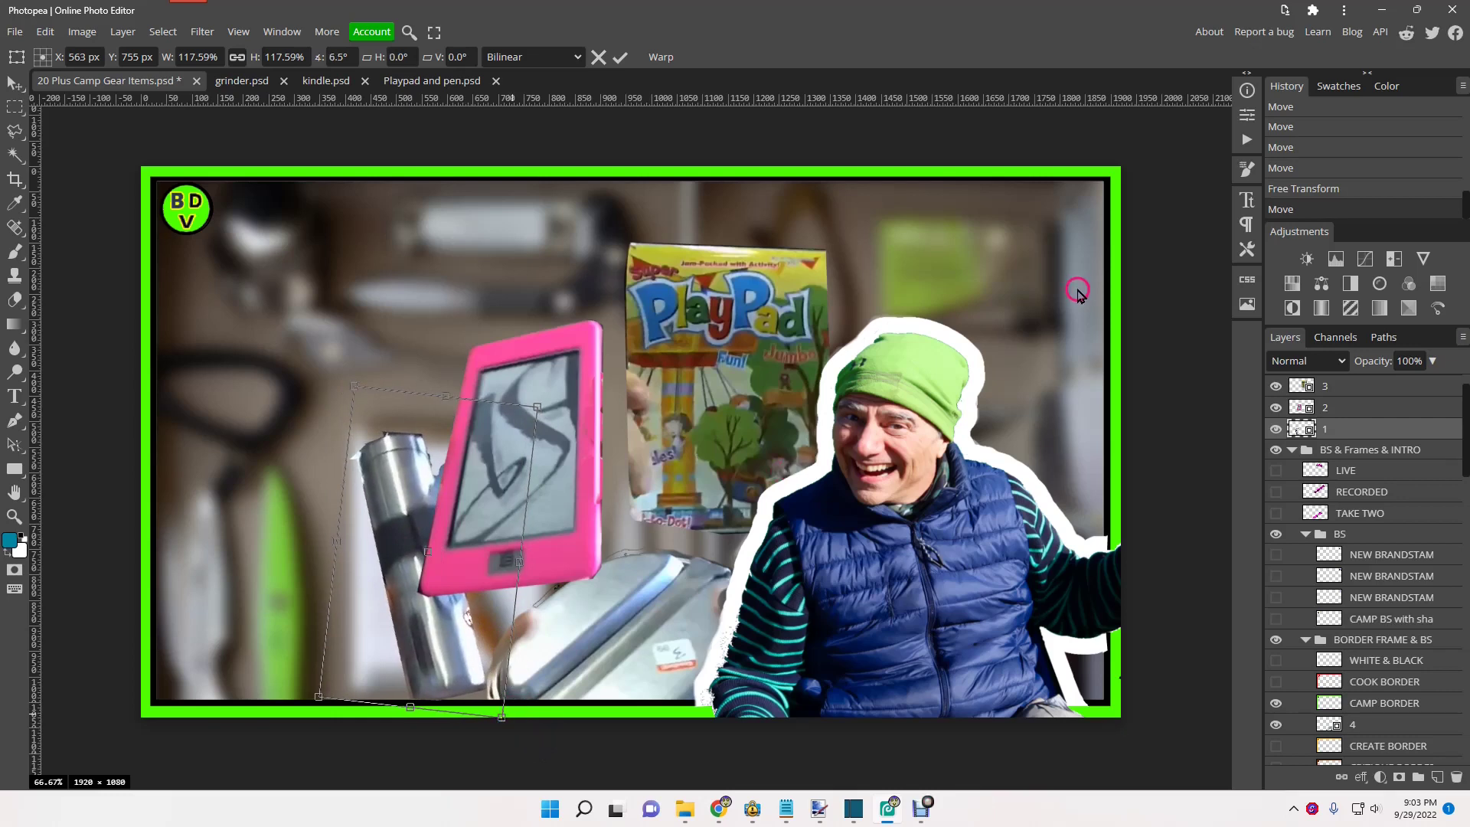
Step: Switch to Chrome, dismiss the Save As dialog, and review the YouTube video details, the saved Graiphics images and the generated gear picture
{"action": "left_click", "coordinate": [717, 812]}
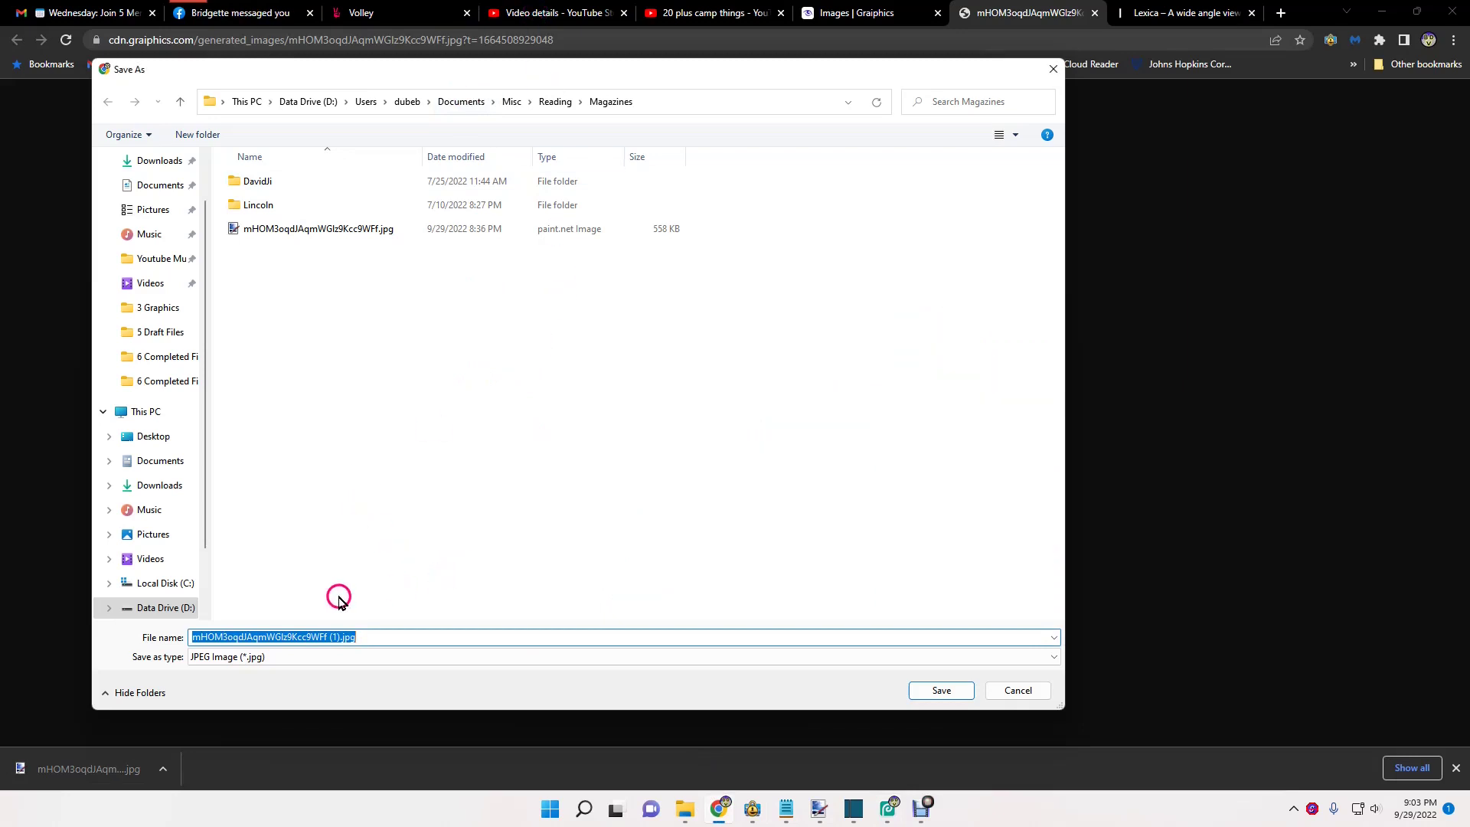
{"action": "left_click", "coordinate": [1018, 693]}
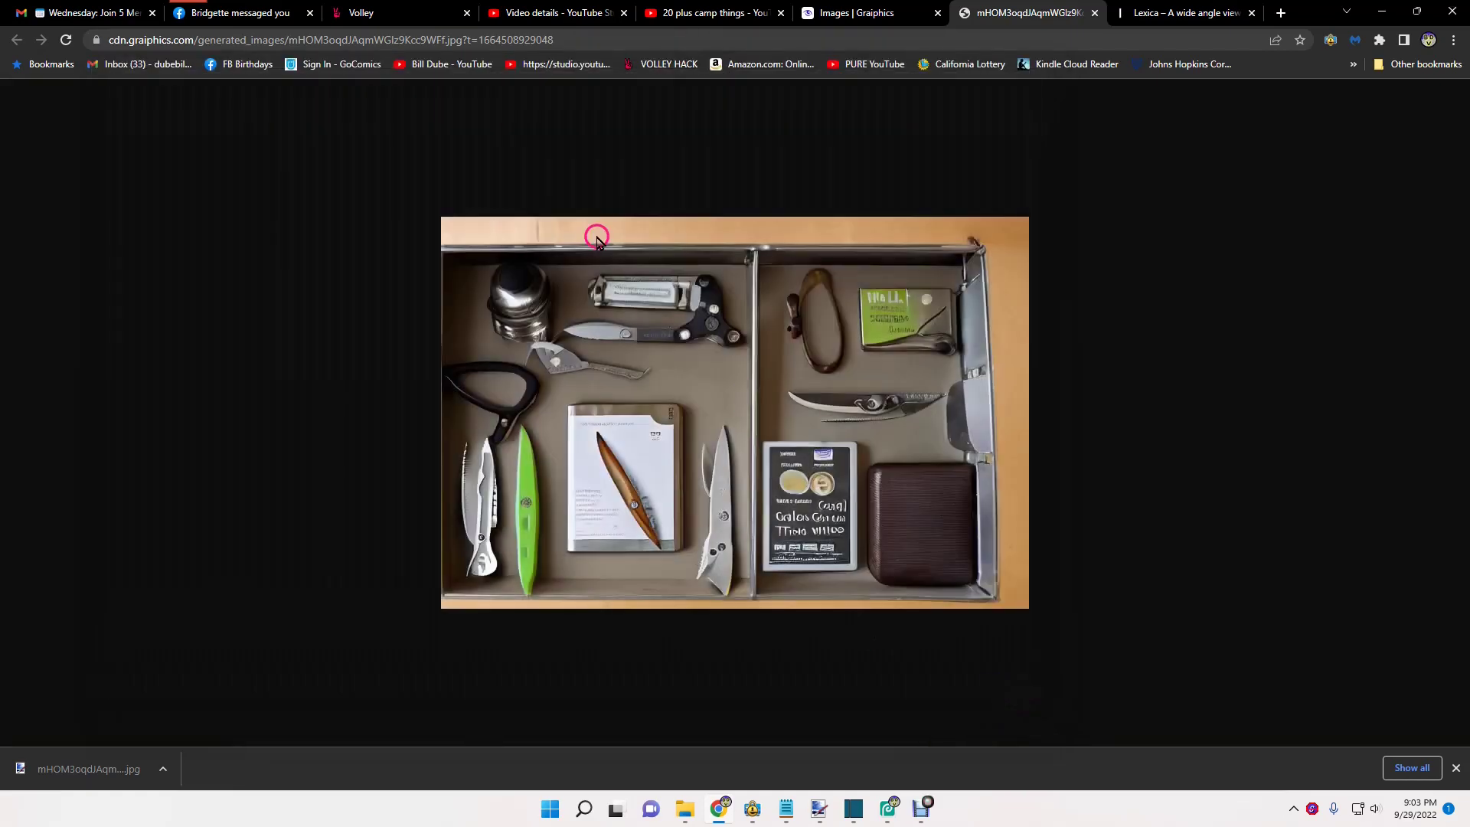
{"action": "left_click", "coordinate": [505, 16]}
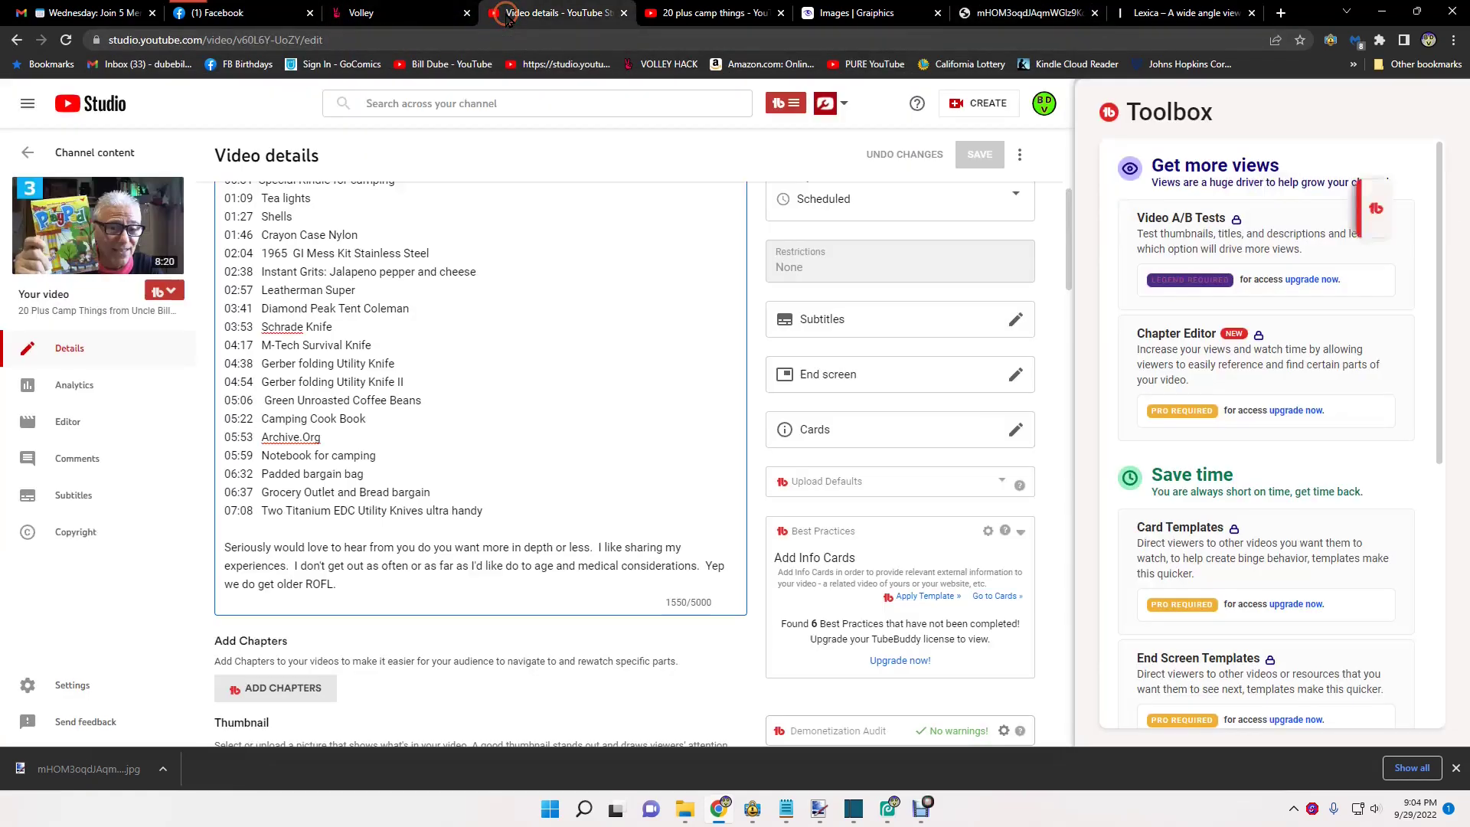
{"action": "scroll", "coordinate": [397, 289], "scroll_direction": "up", "scroll_amount": 5}
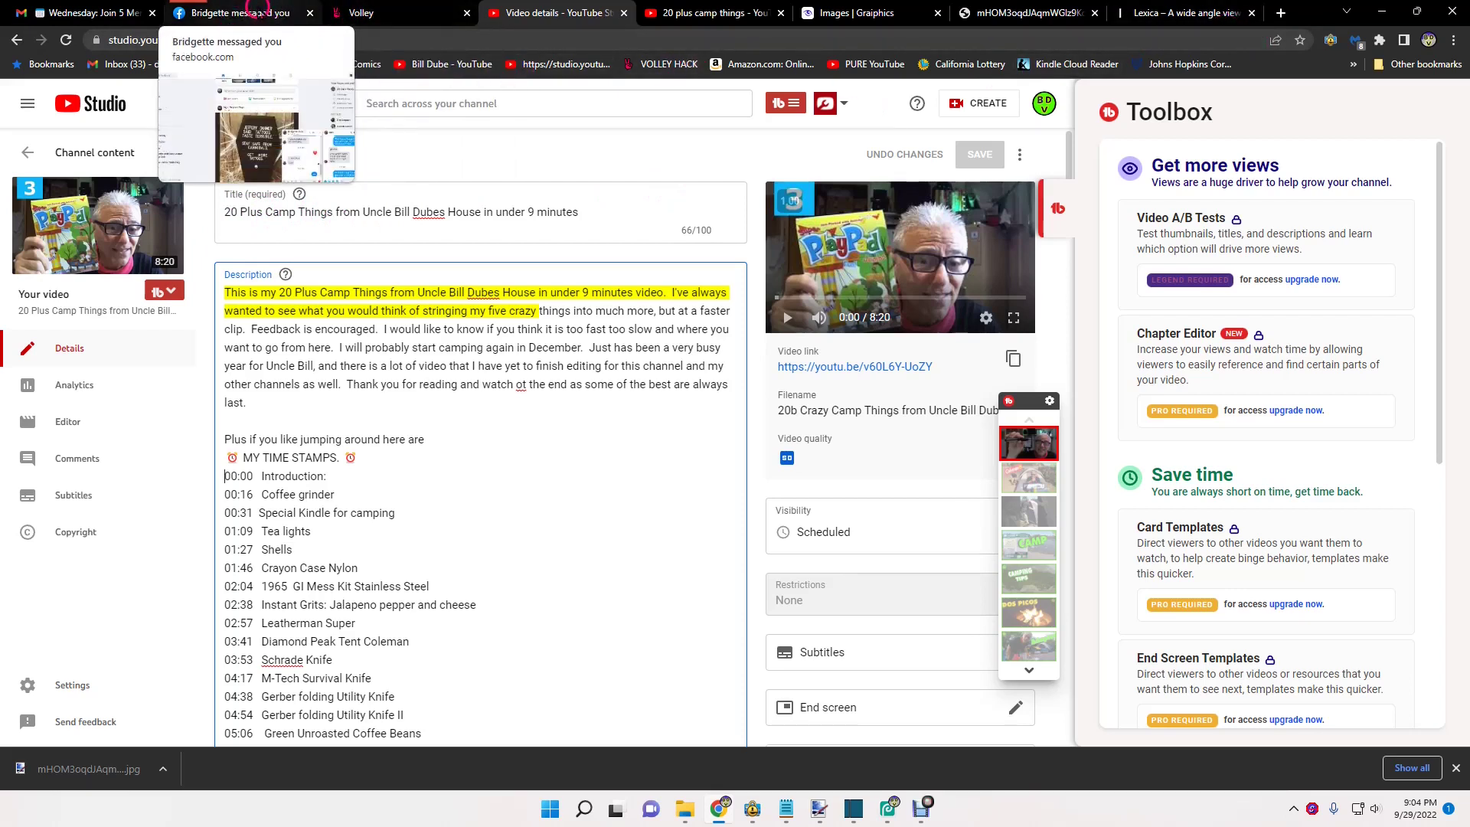
{"action": "left_click", "coordinate": [245, 13]}
{"action": "left_click", "coordinate": [858, 15]}
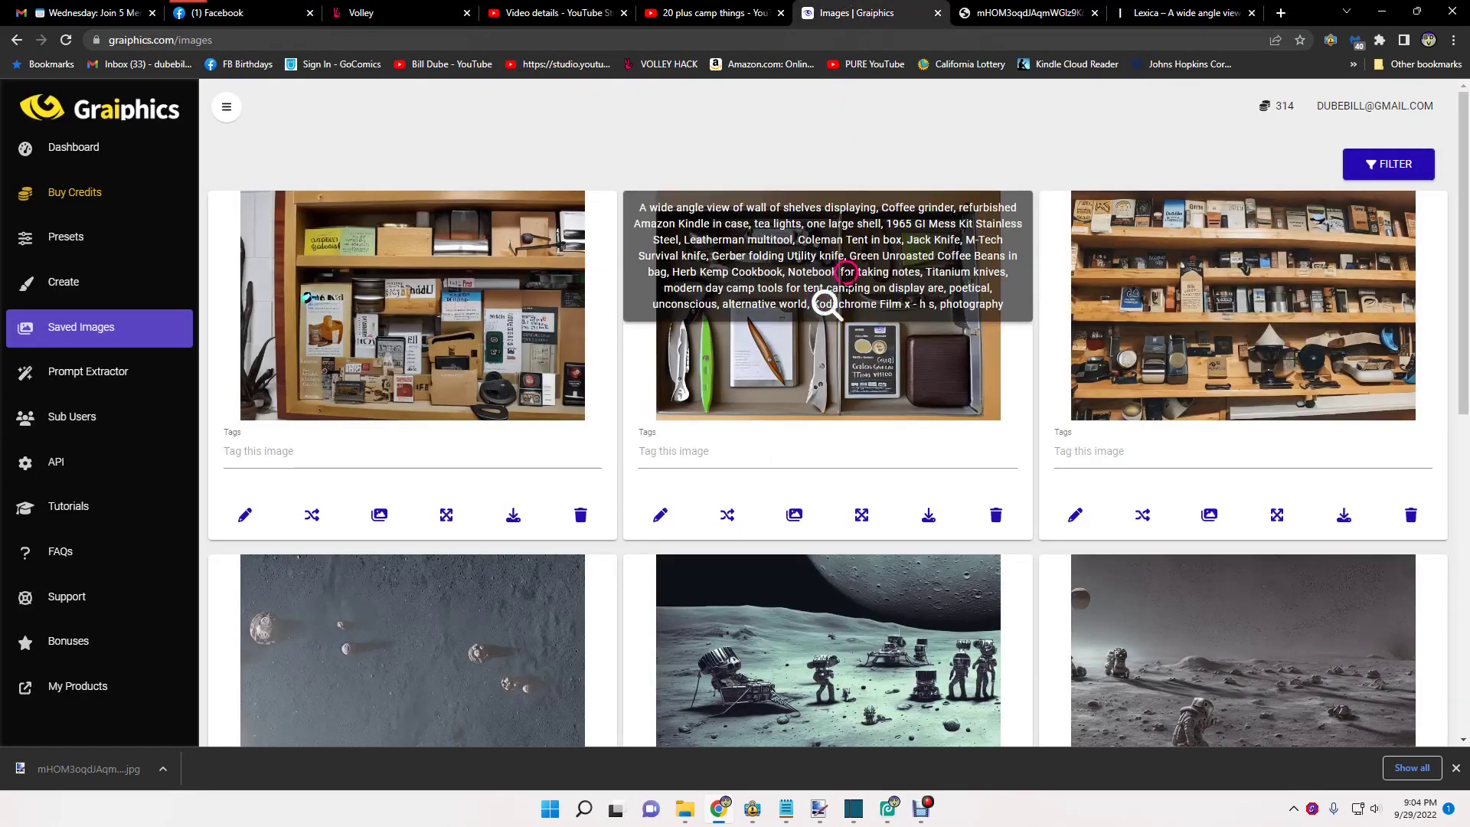
{"action": "left_click", "coordinate": [1021, 14]}
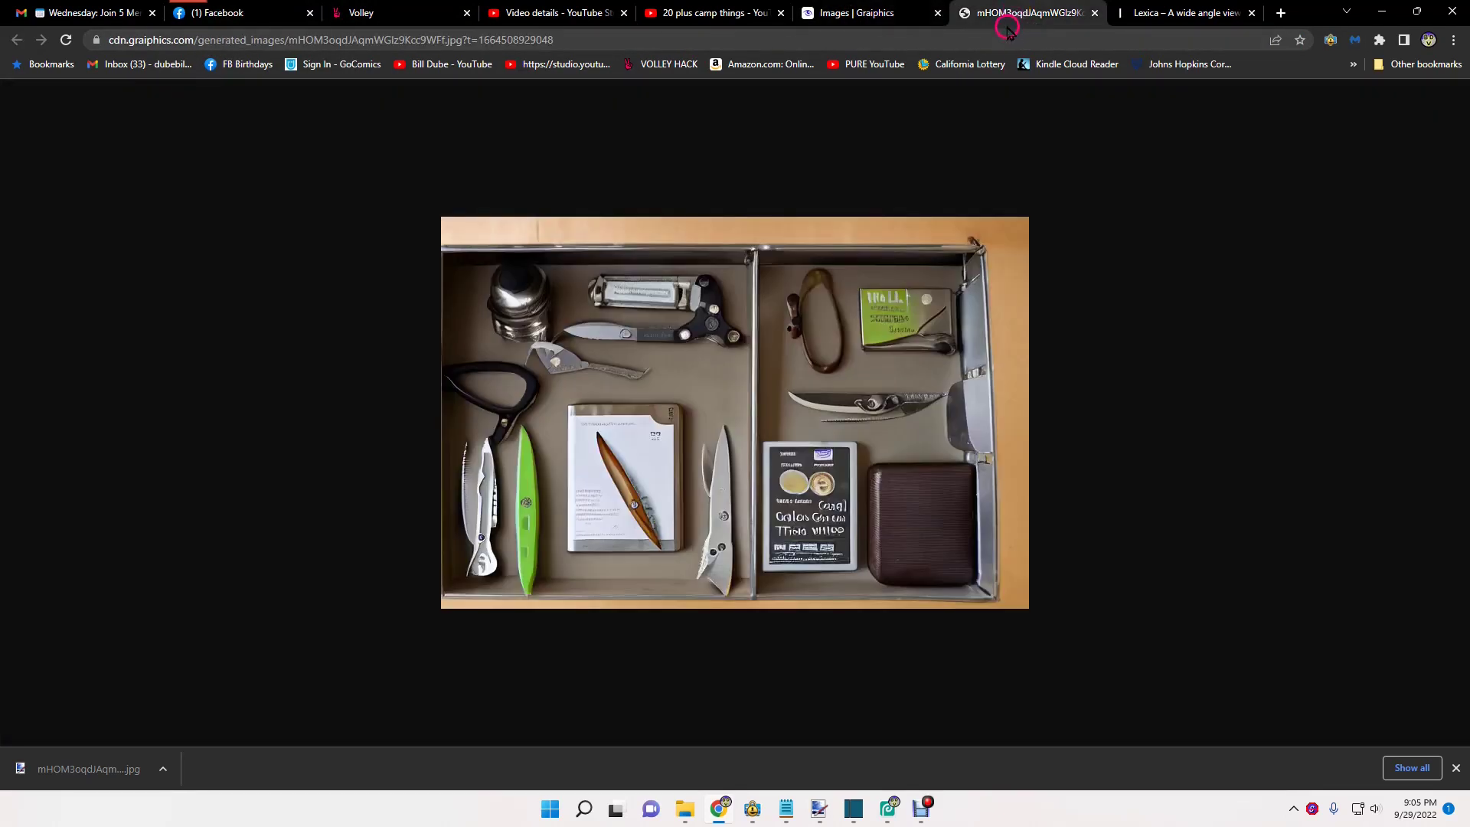
Step: Compare the thumbnail with the gear picture and the video's title and time stamps in Chrome, returning to Photopea
{"action": "left_click", "coordinate": [886, 811]}
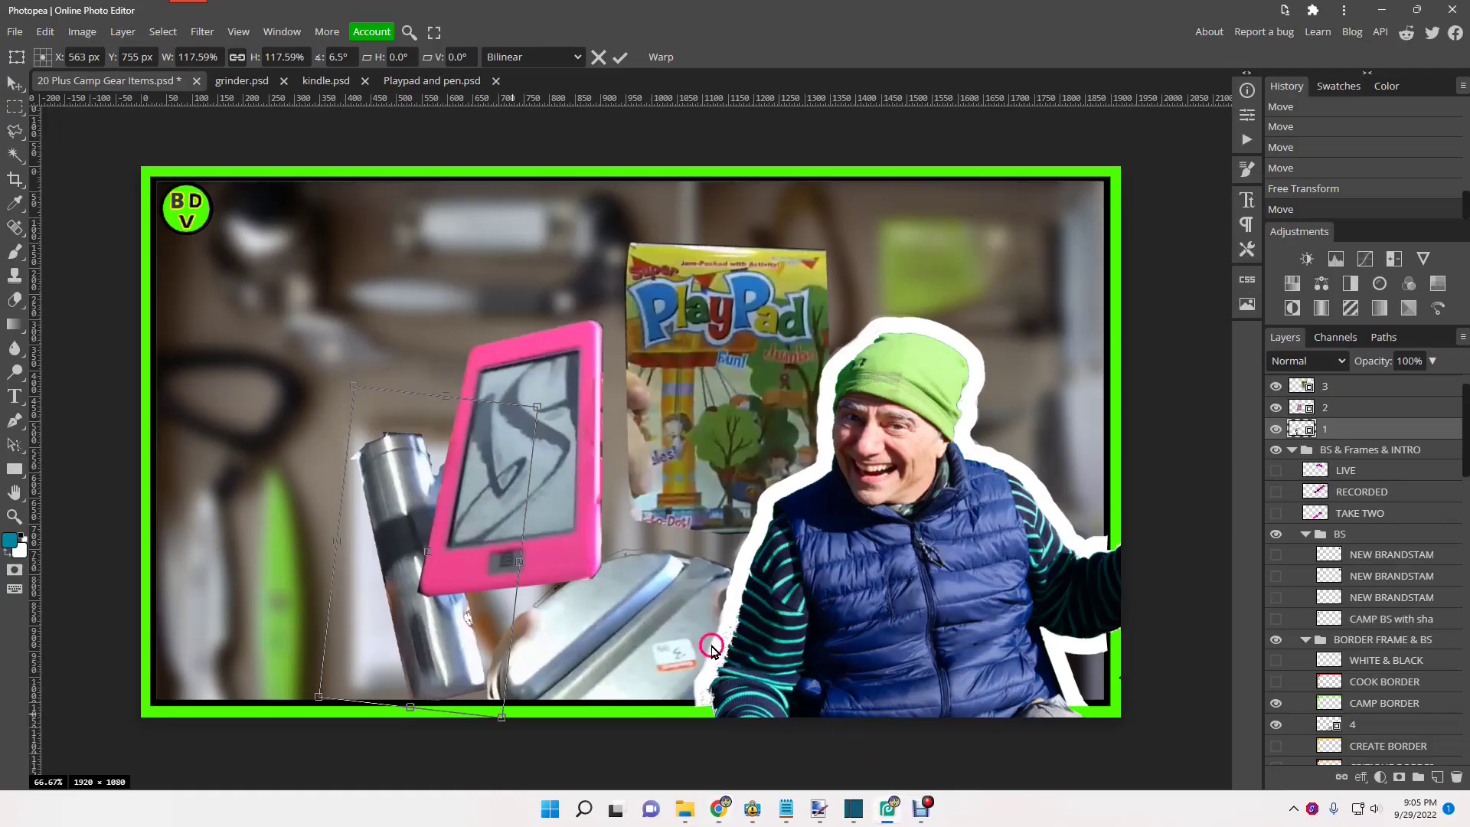
{"action": "mouse_move", "coordinate": [723, 810]}
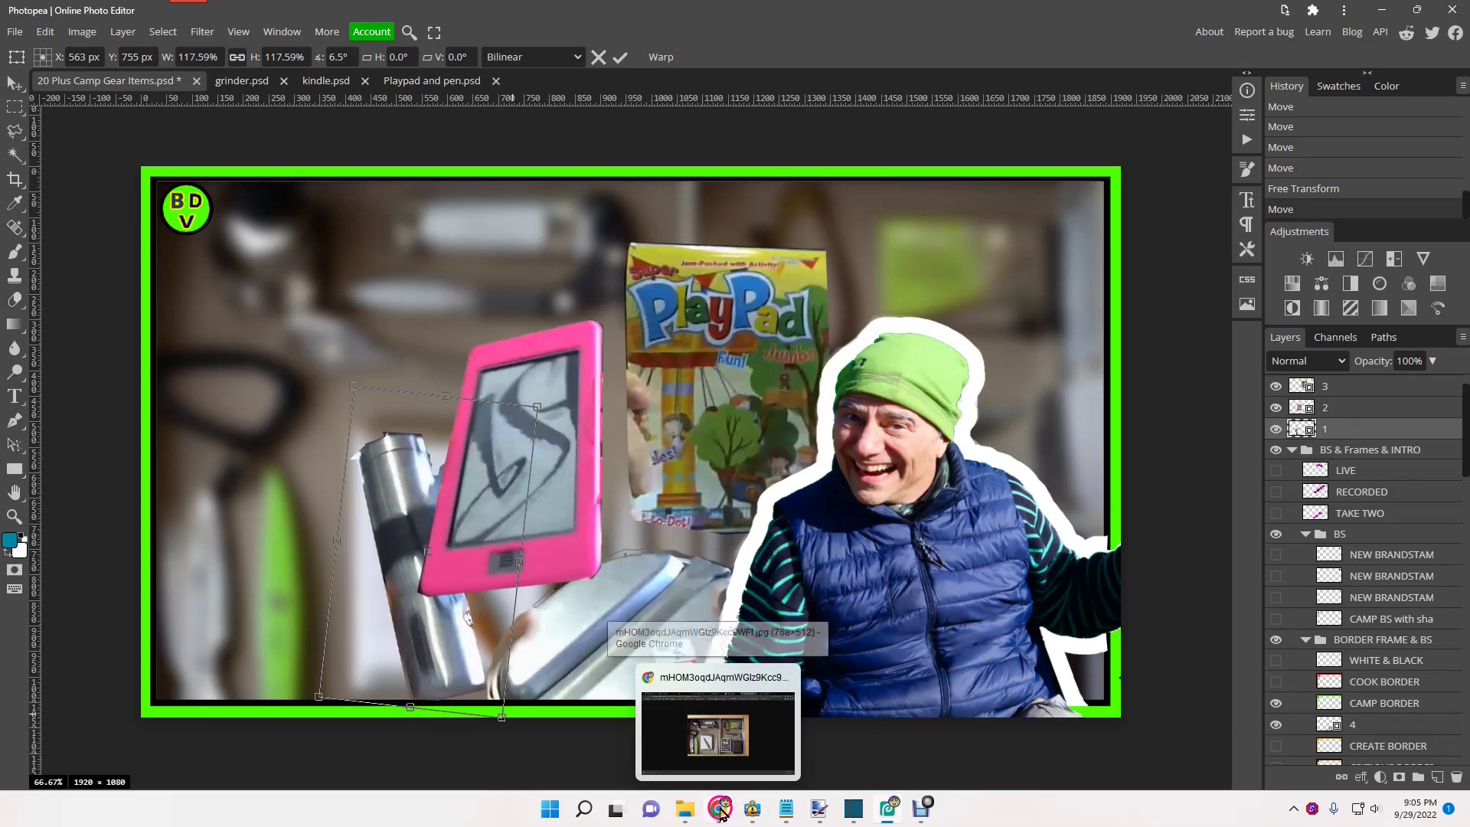
{"action": "left_click", "coordinate": [724, 810]}
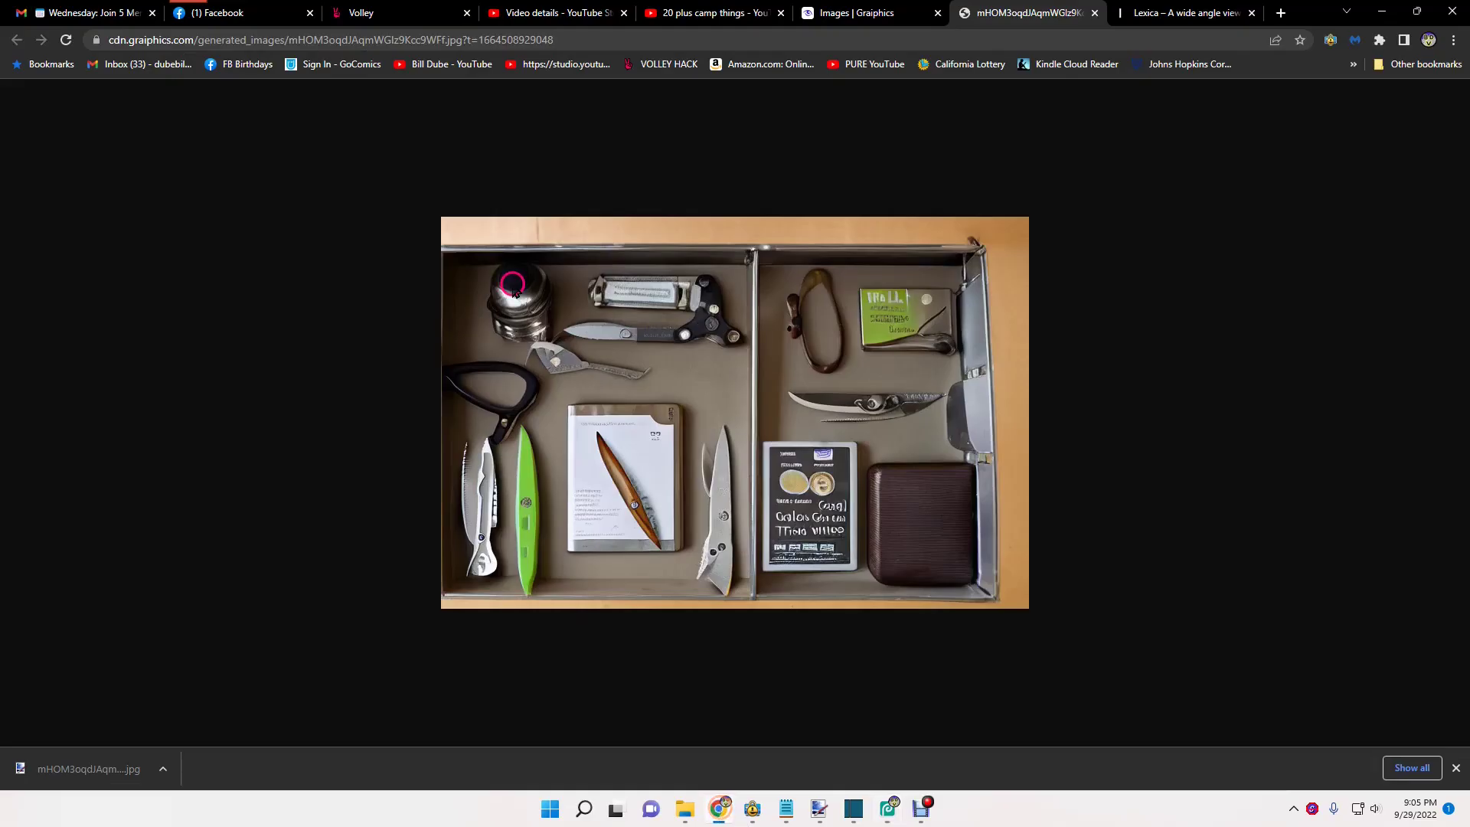
{"action": "left_click", "coordinate": [522, 17]}
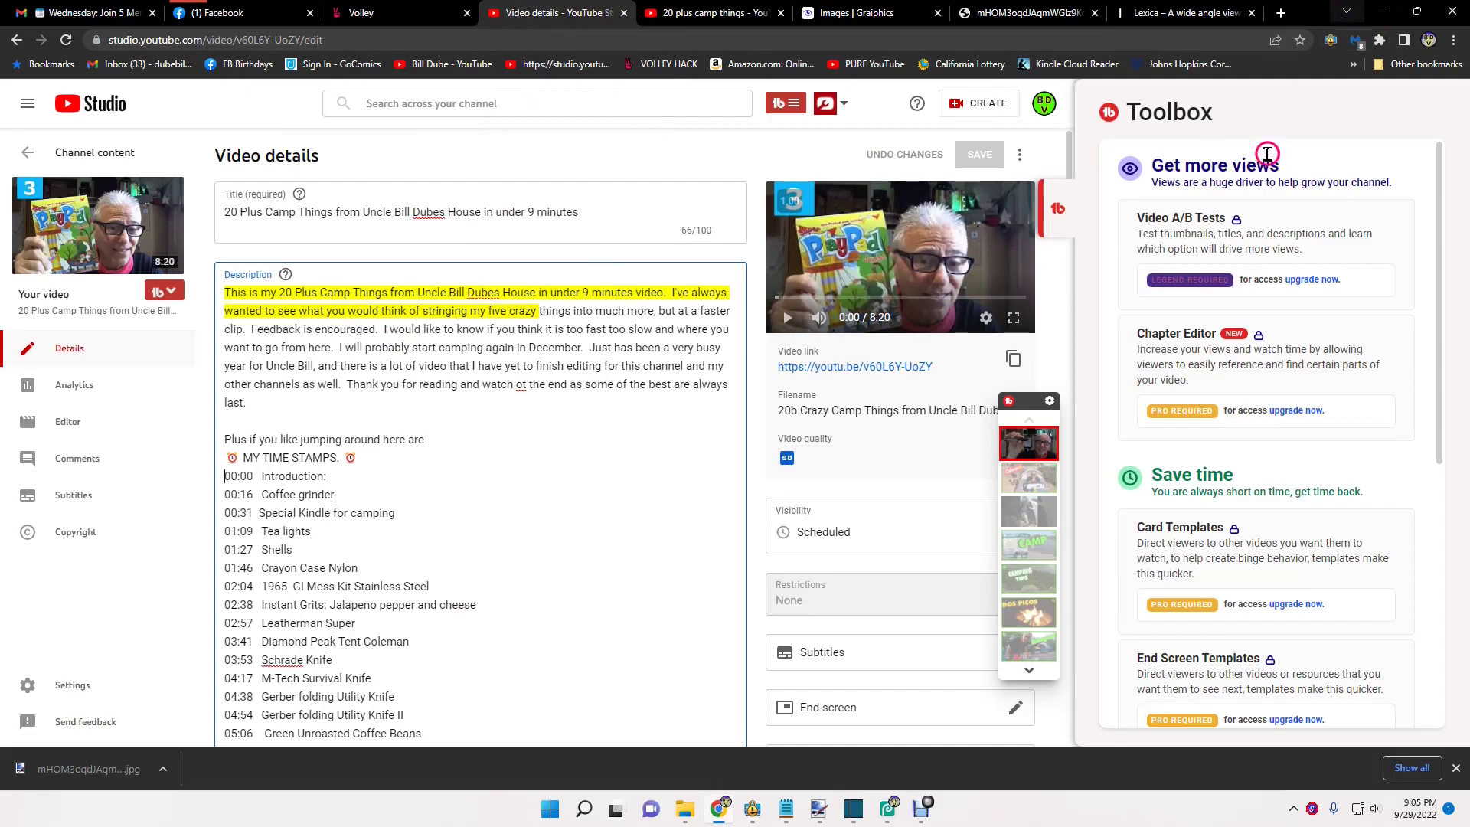
{"action": "left_click", "coordinate": [889, 805]}
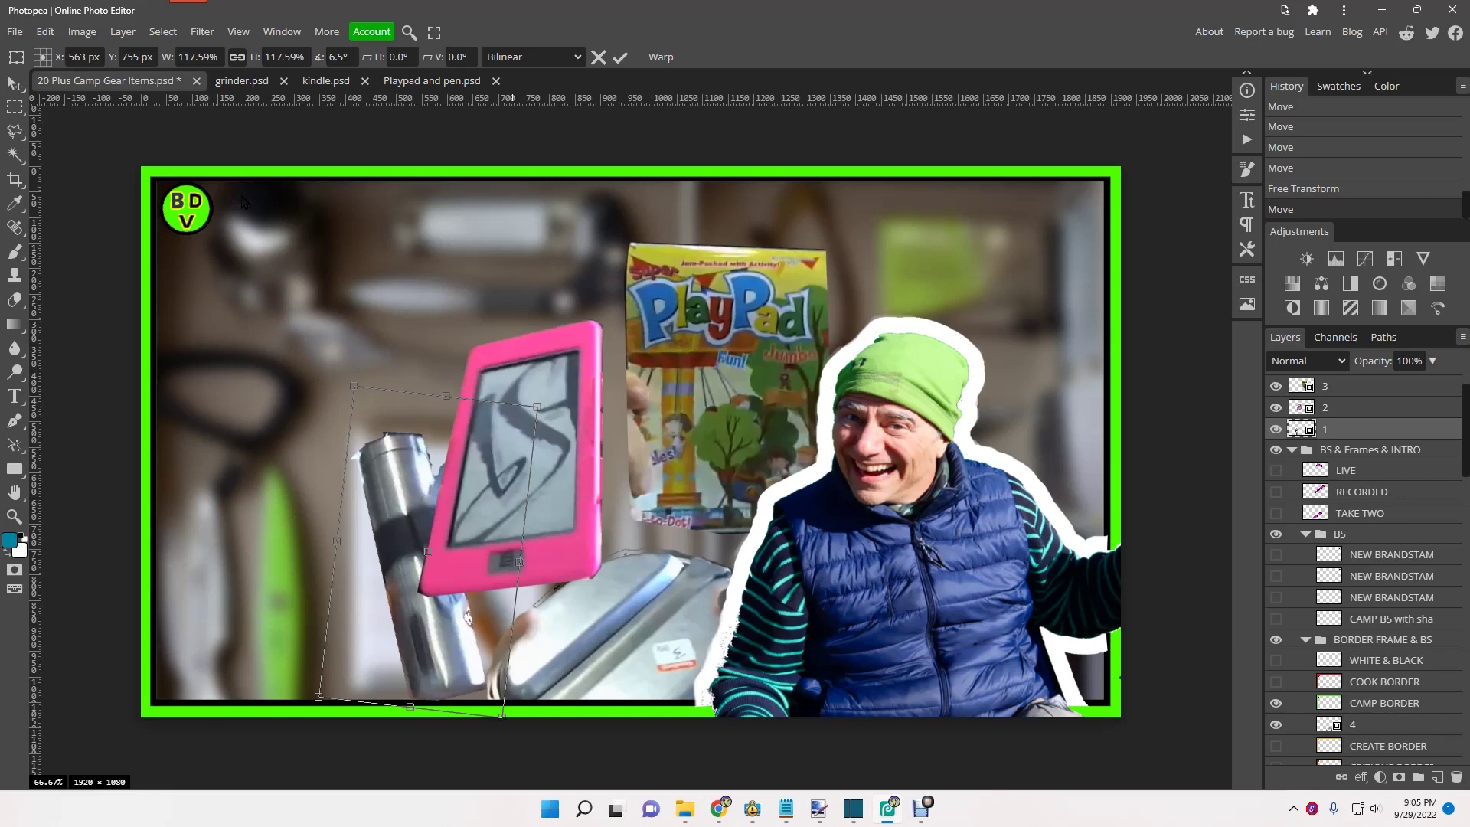
Step: Apply the steel grinder's transform, activate the Type tool and select the Me CAMP BACKPACK layer
{"action": "left_click", "coordinate": [318, 209]}
{"action": "left_click", "coordinate": [14, 396]}
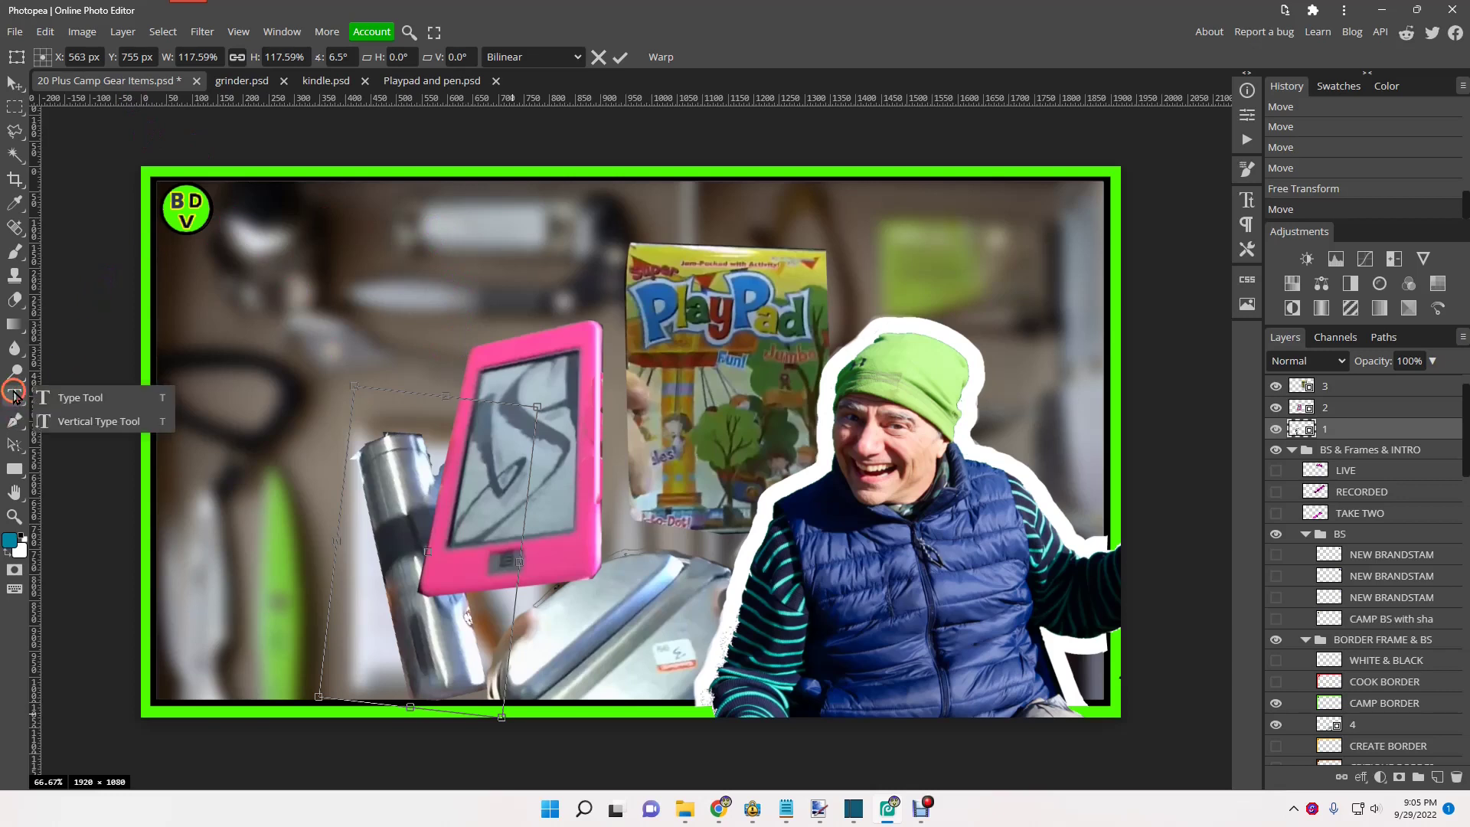
{"action": "left_click", "coordinate": [1462, 421]}
{"action": "left_click", "coordinate": [1460, 412]}
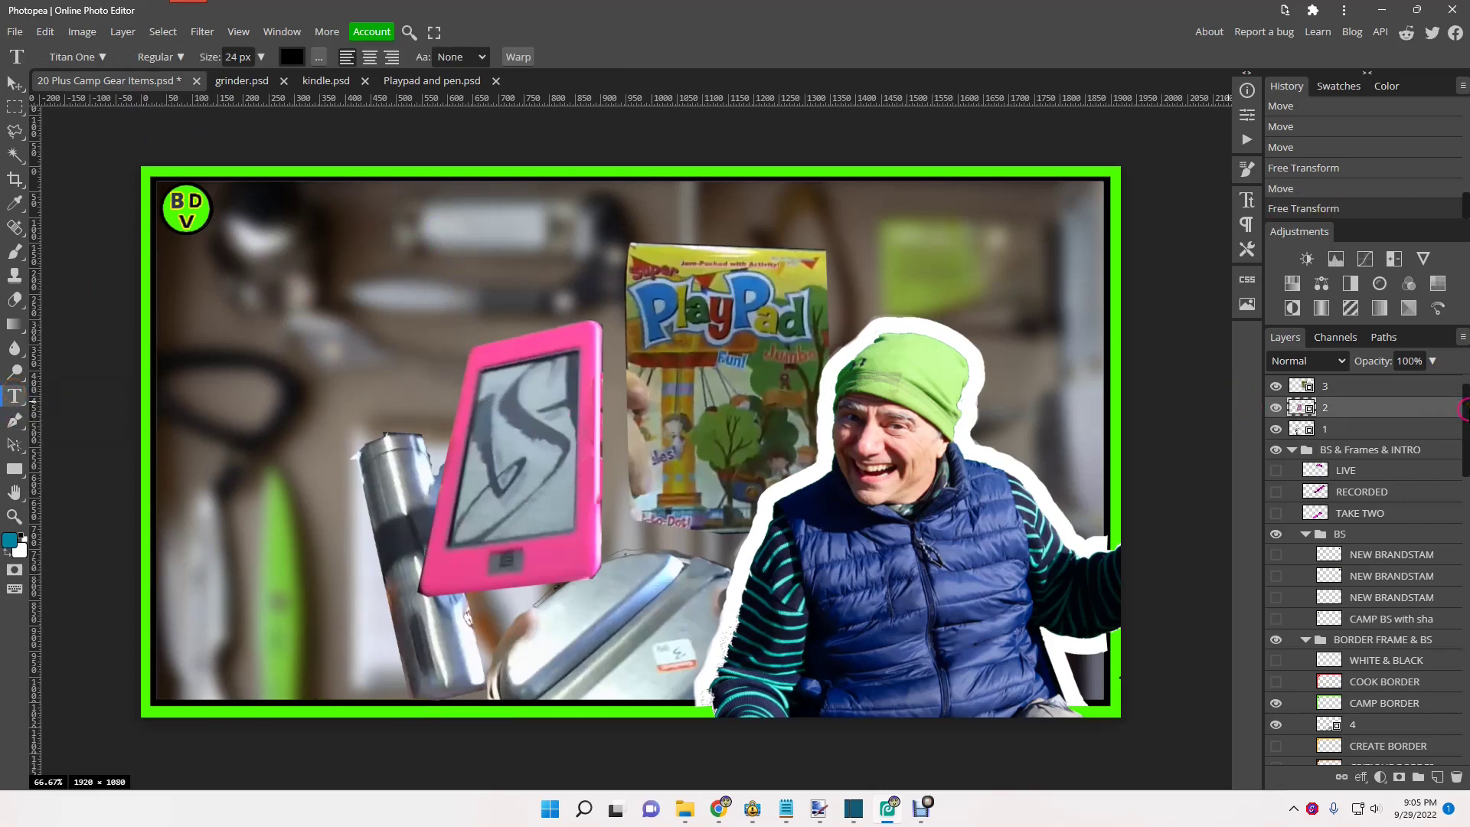
{"action": "scroll", "coordinate": [1463, 408], "scroll_direction": "up", "scroll_amount": 1}
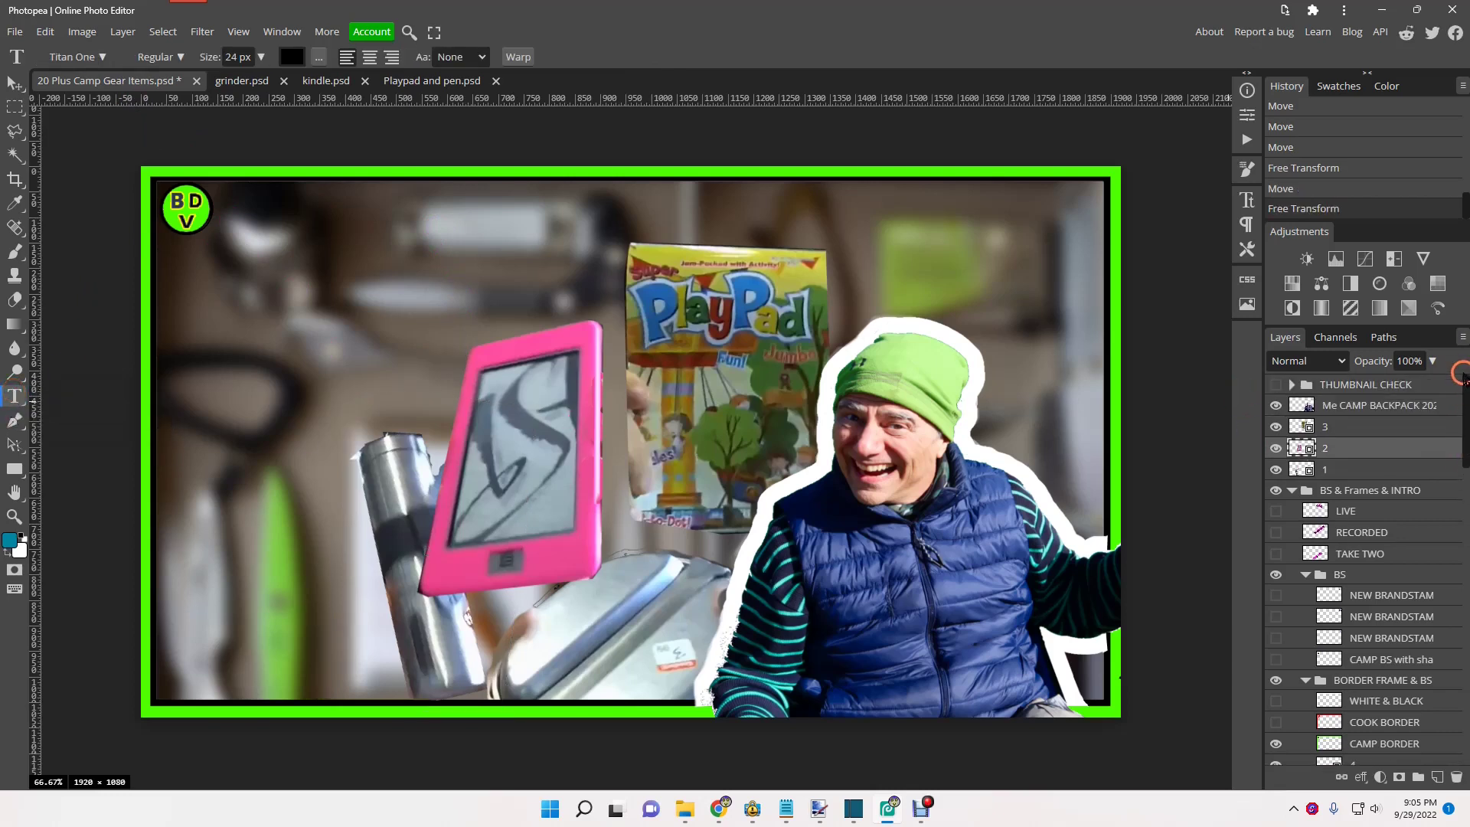
{"action": "left_click", "coordinate": [1333, 408]}
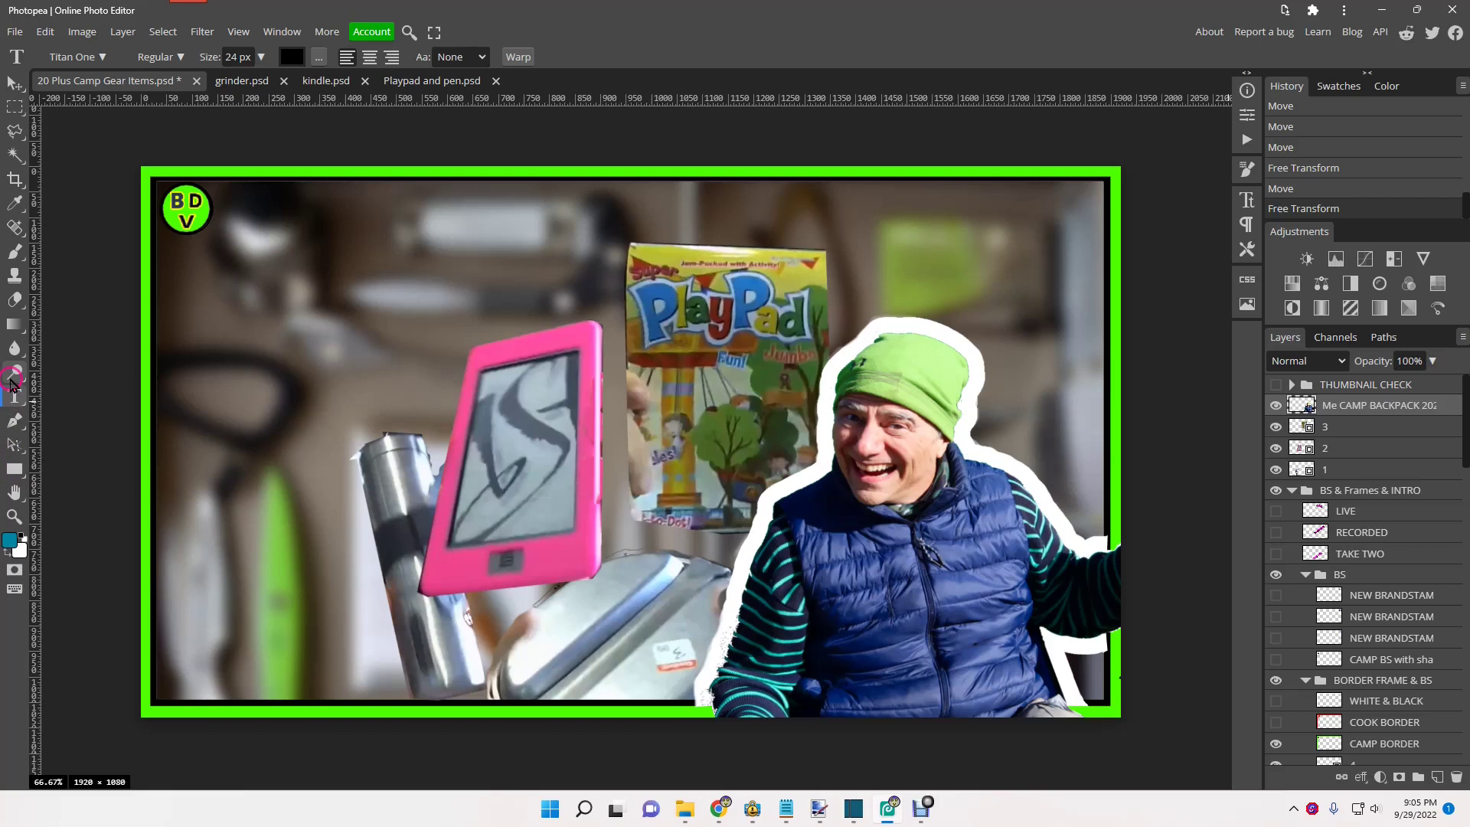
Step: Choose the Titan One font and start a new text layer just below the BDV logo
{"action": "left_click", "coordinate": [102, 58]}
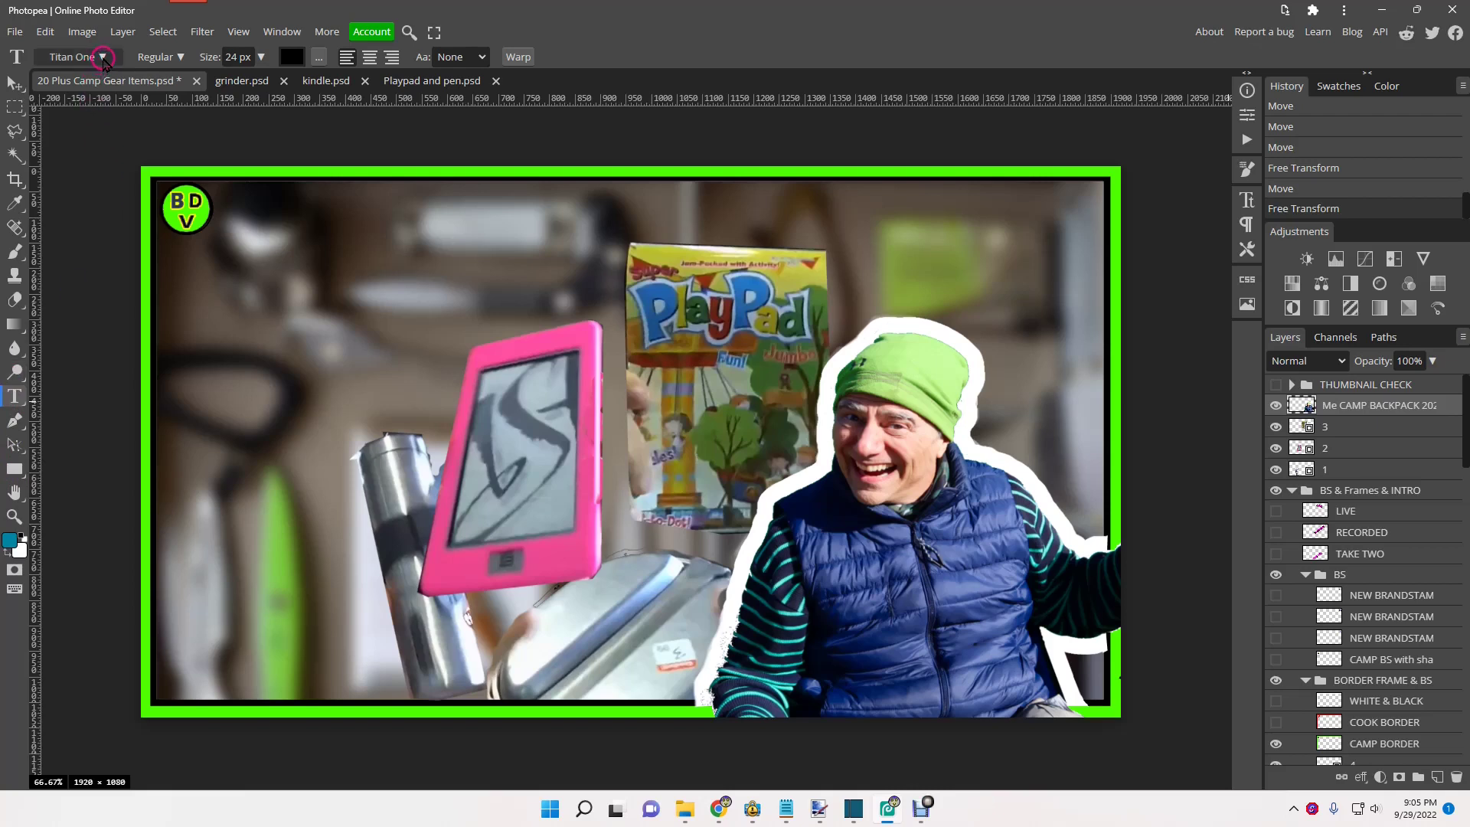
{"action": "left_click", "coordinate": [93, 59]}
{"action": "left_click", "coordinate": [103, 58]}
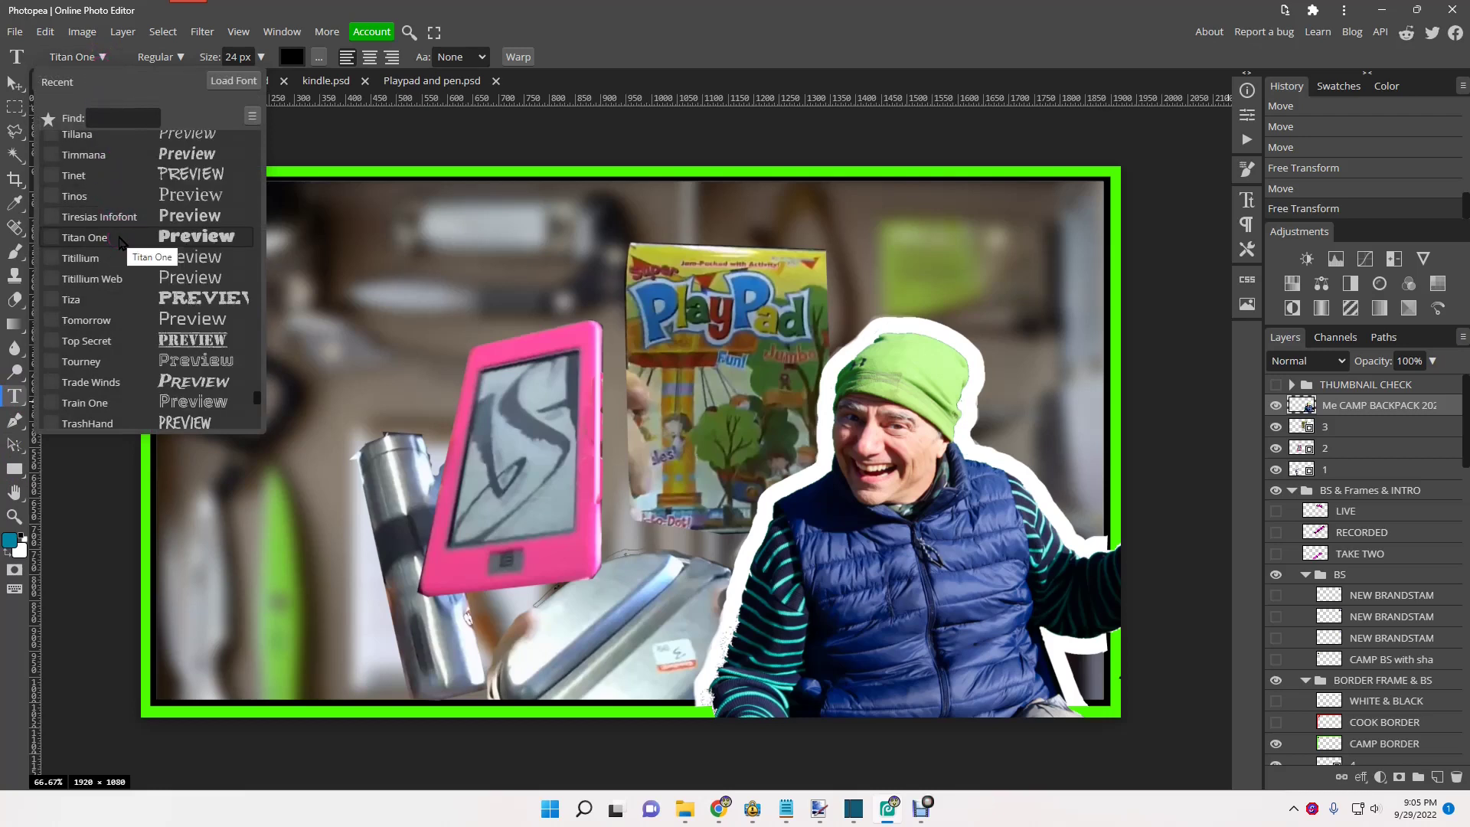
{"action": "left_click", "coordinate": [177, 237]}
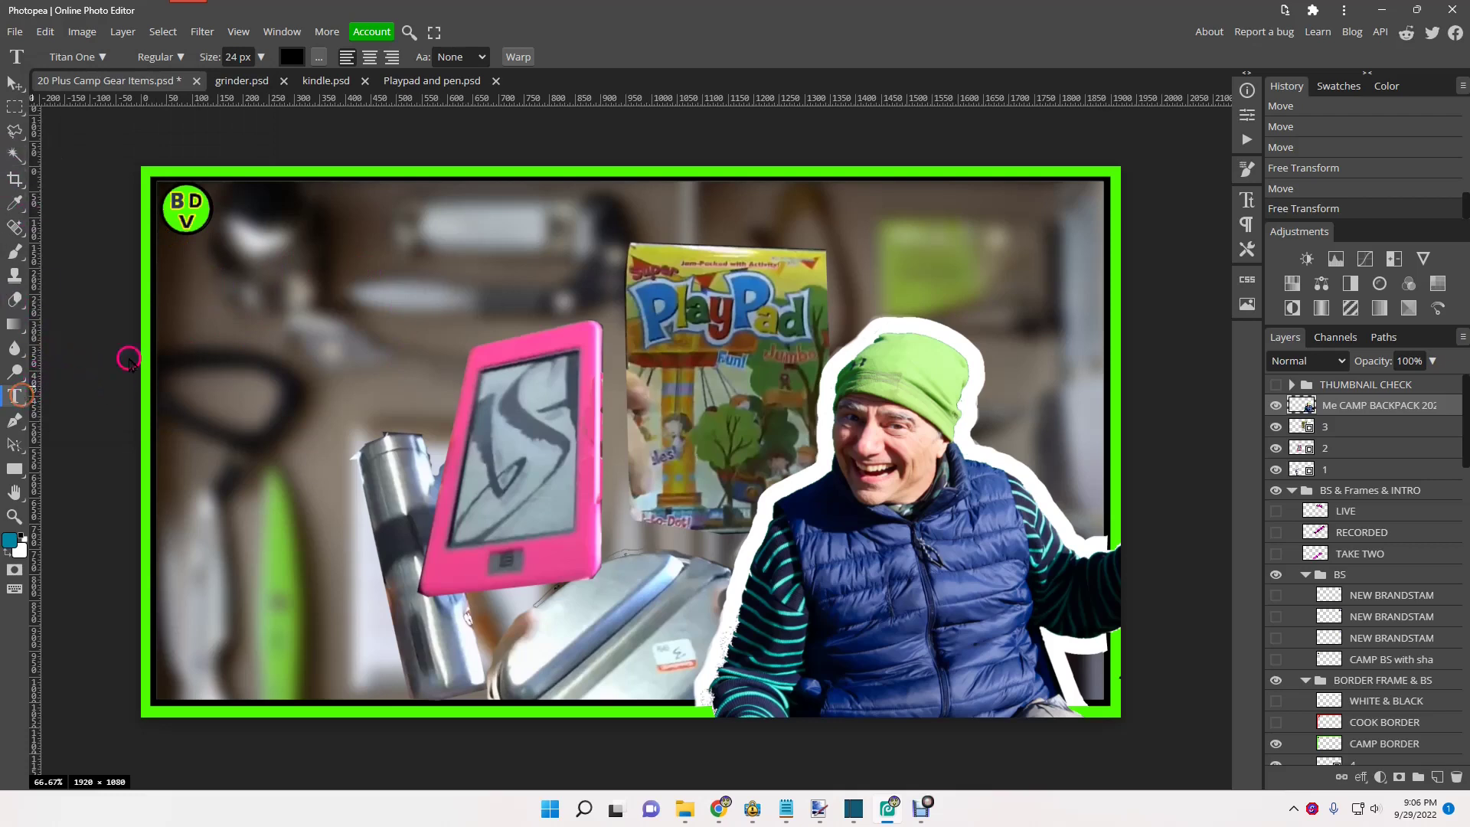
{"action": "left_click", "coordinate": [195, 301]}
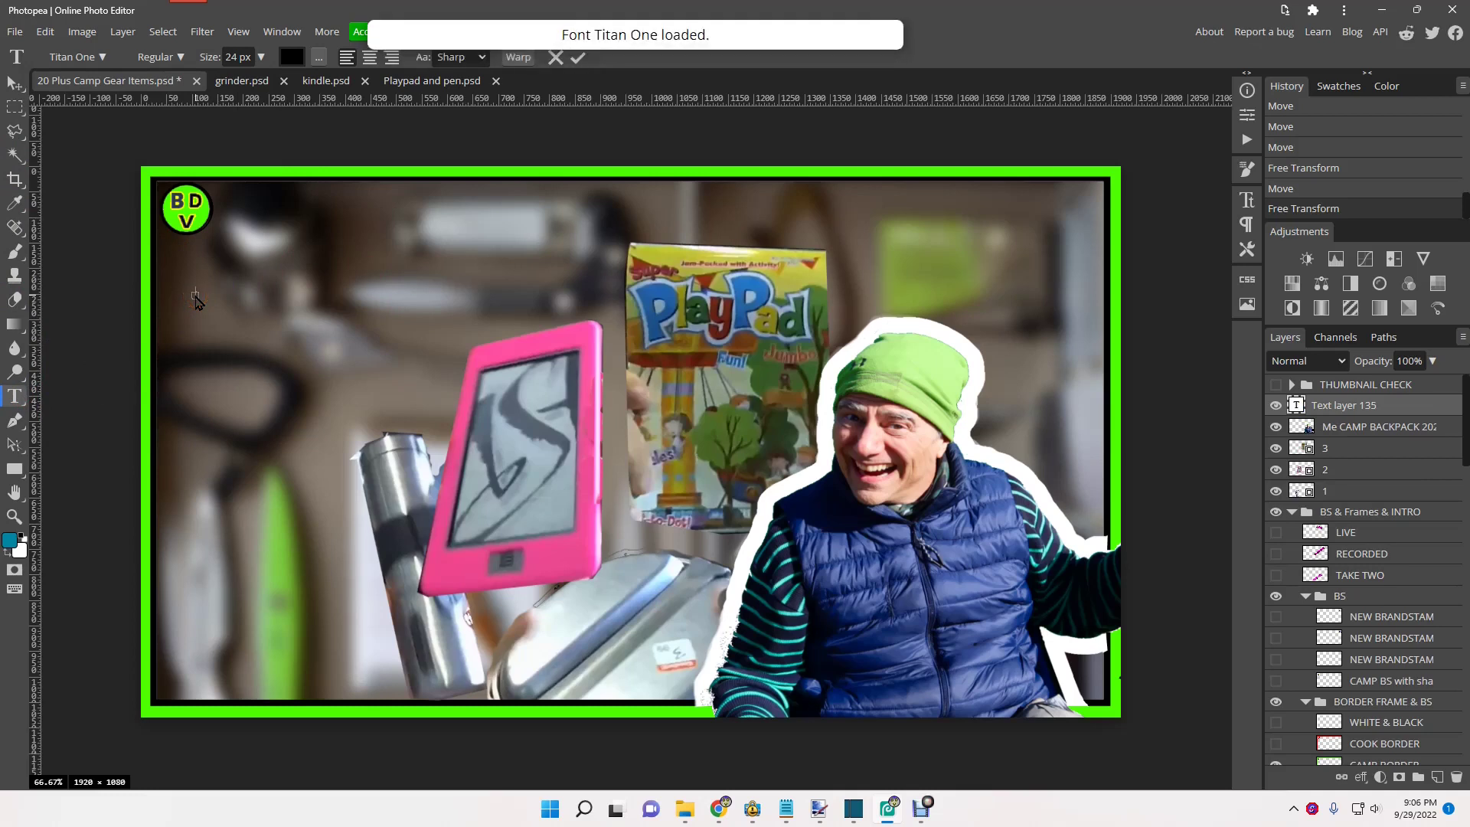
{"action": "key", "text": "ctrl+f"}
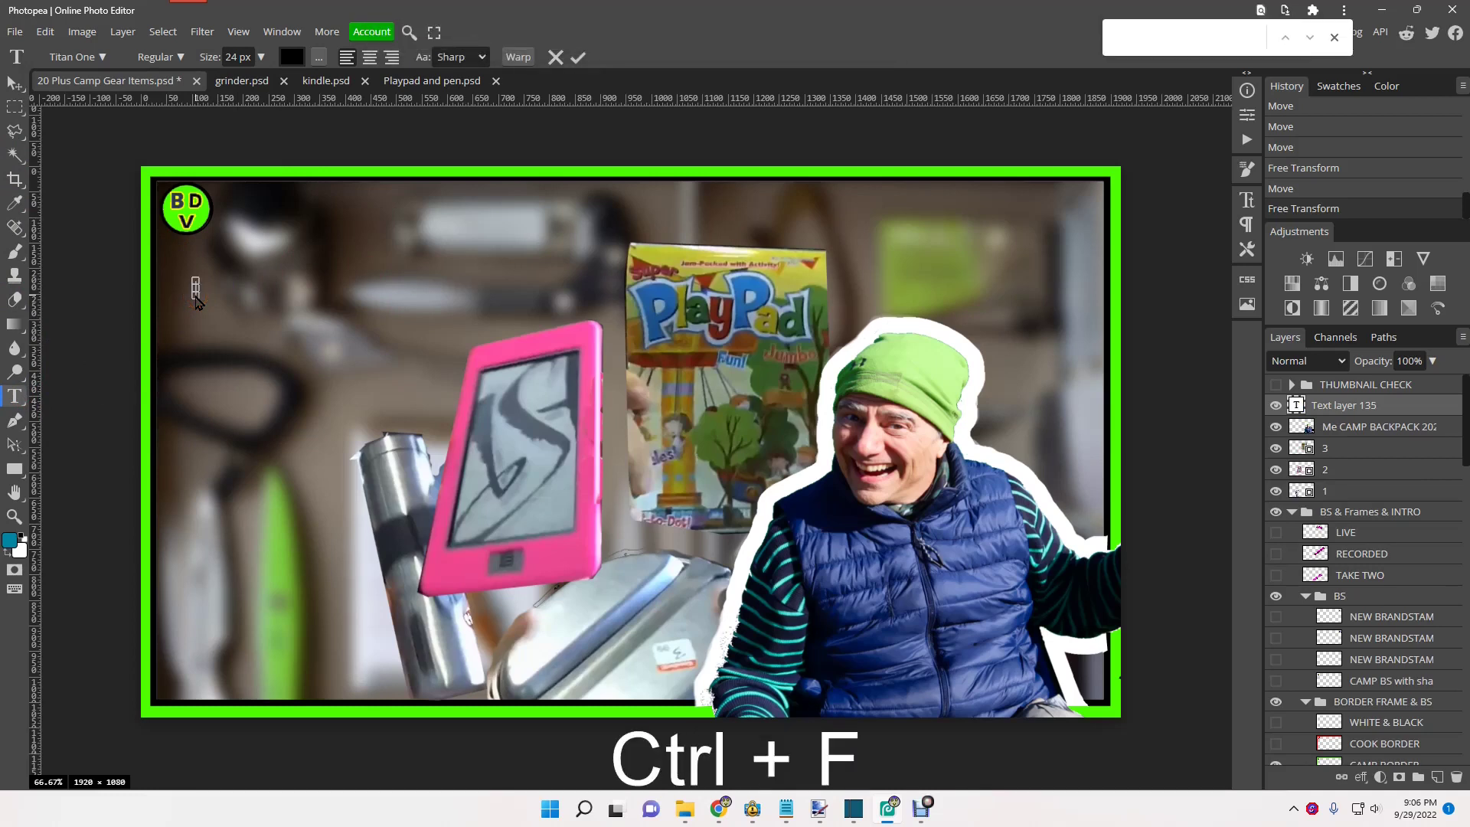
{"action": "key", "text": "ctrl"}
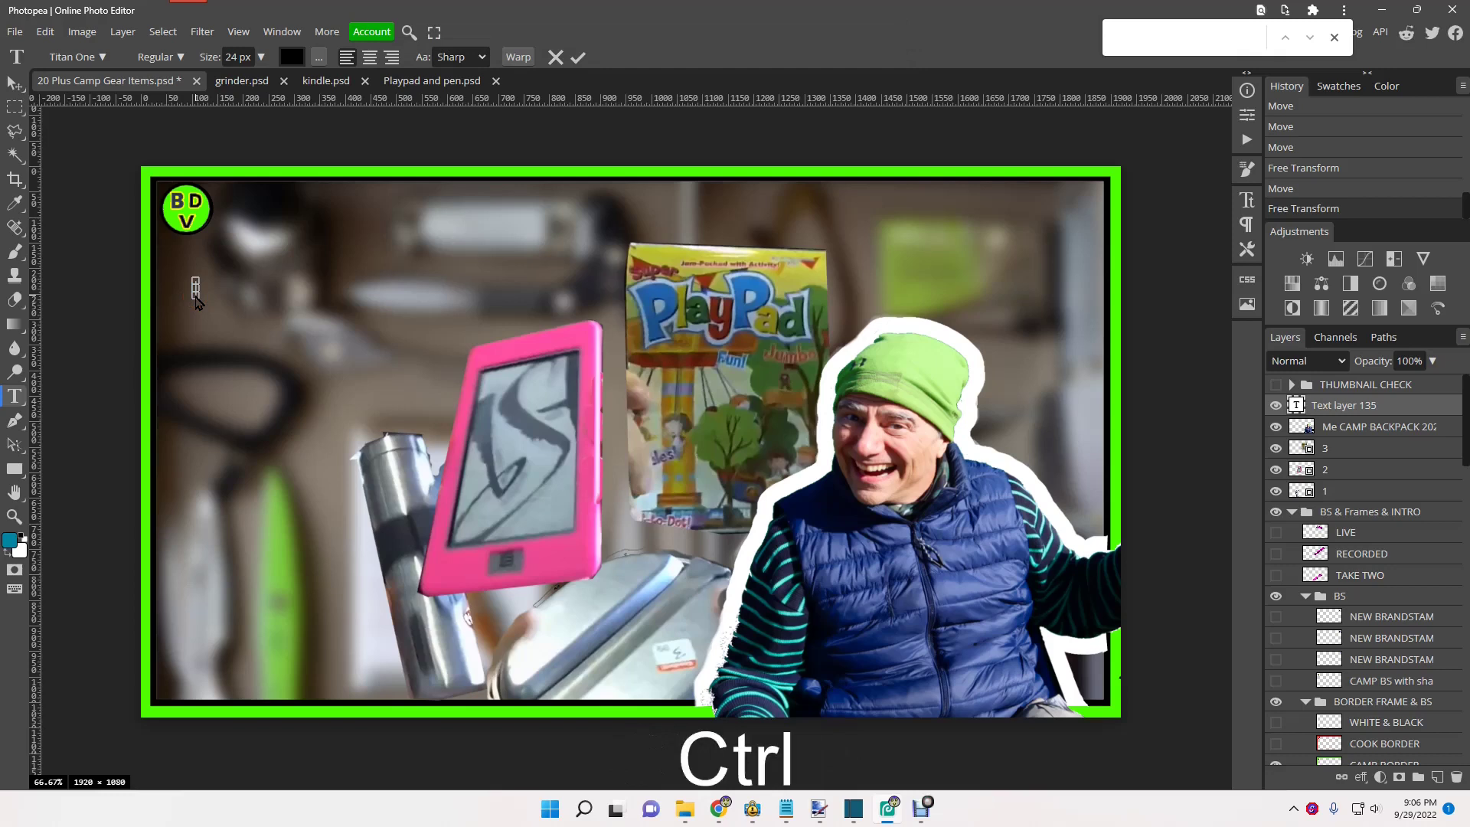
{"action": "left_click", "coordinate": [195, 301], "text": "ctrl"}
{"action": "key", "text": "Caps_Lock"}
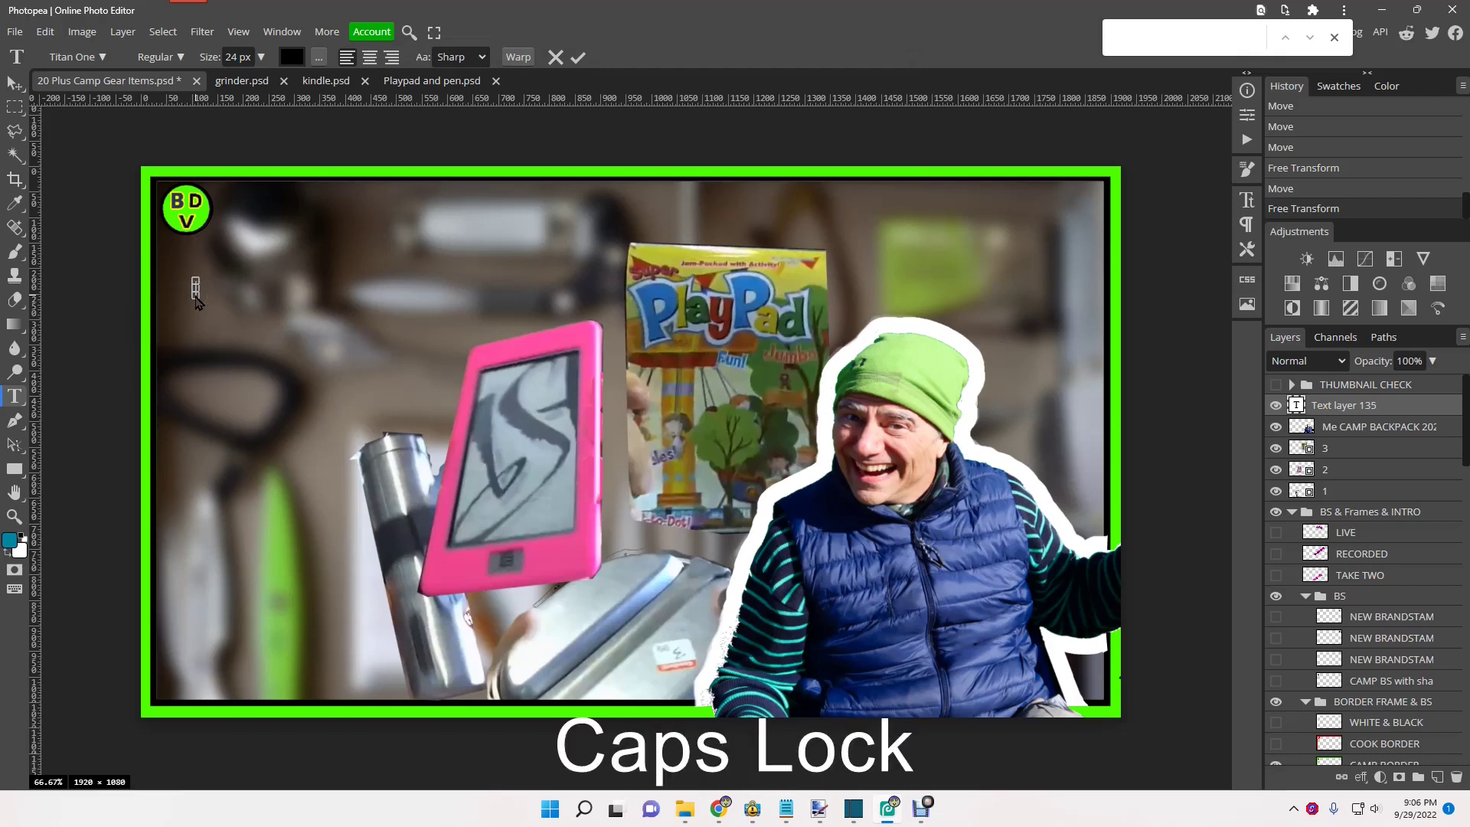
{"action": "left_click", "coordinate": [218, 344]}
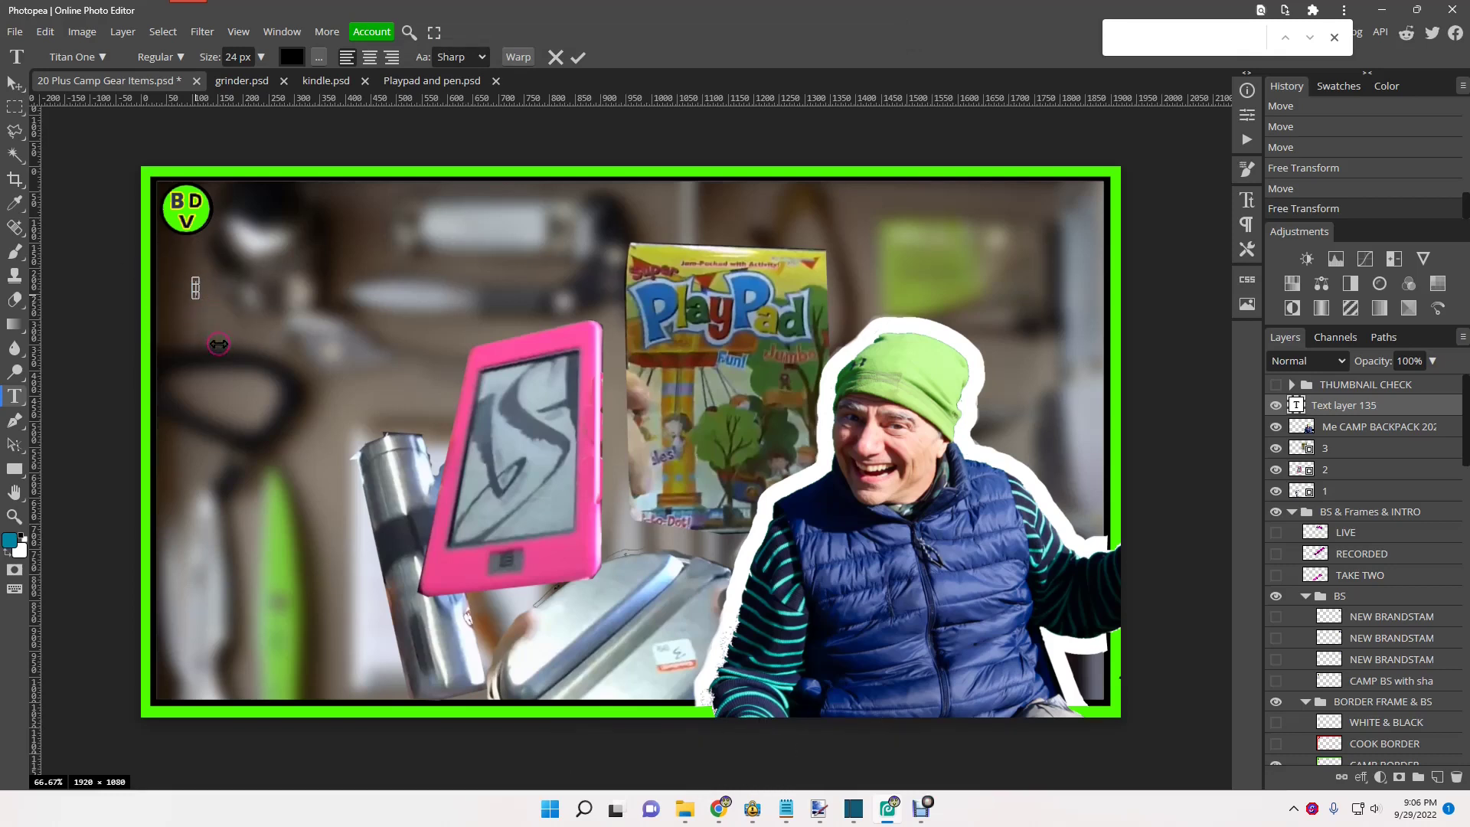
Step: Set the new text's size to 150 px and test it with a single letter C, deleting the letter again
{"action": "left_click", "coordinate": [261, 59]}
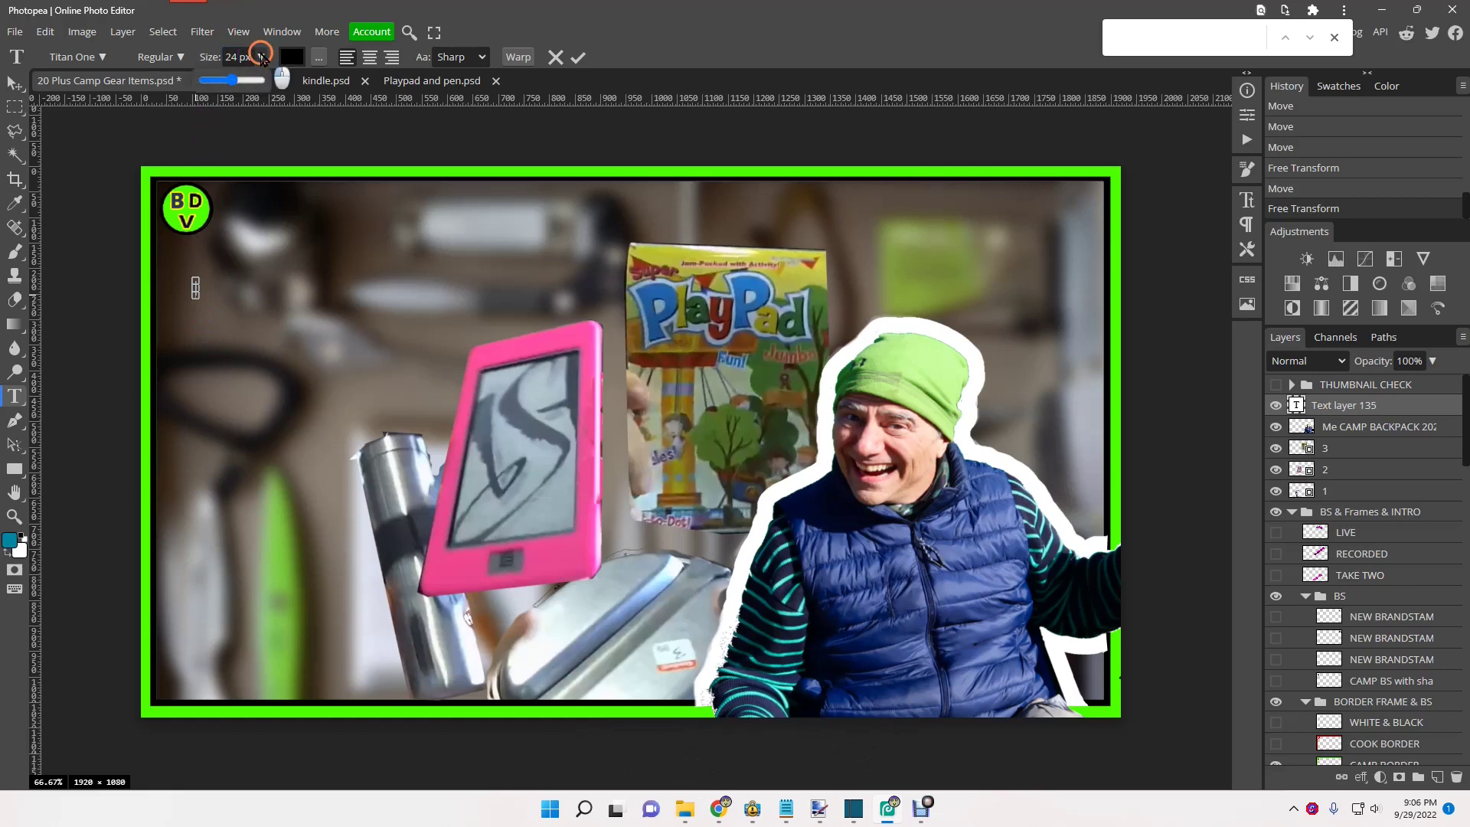
{"action": "mouse_move", "coordinate": [257, 80]}
{"action": "left_mouse_down"}
{"action": "mouse_move", "coordinate": [229, 85]}
{"action": "mouse_move", "coordinate": [274, 90]}
{"action": "left_mouse_up"}
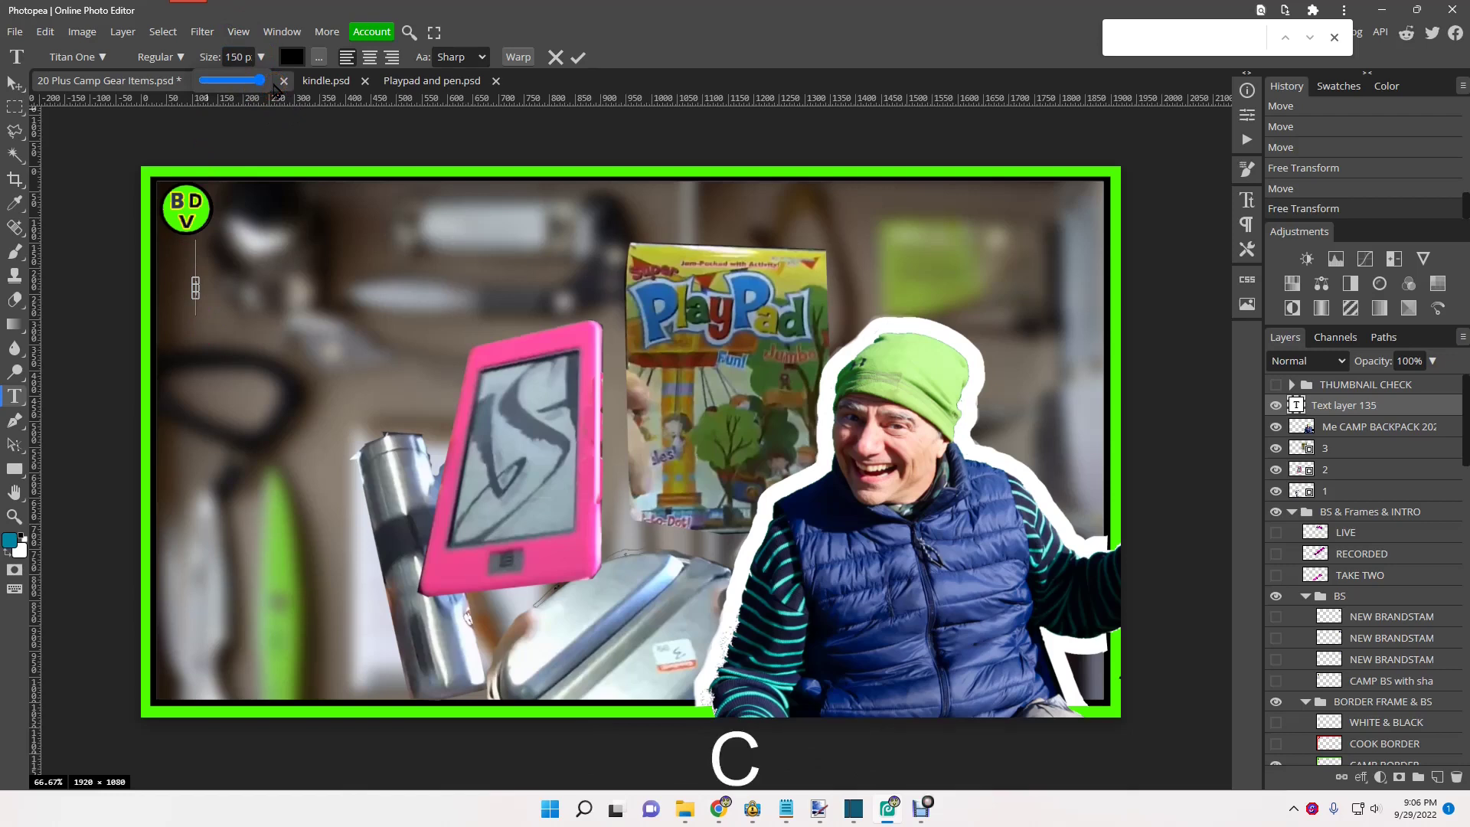
{"action": "left_click_drag", "start_coordinate": [214, 275], "coordinate": [214, 274]}
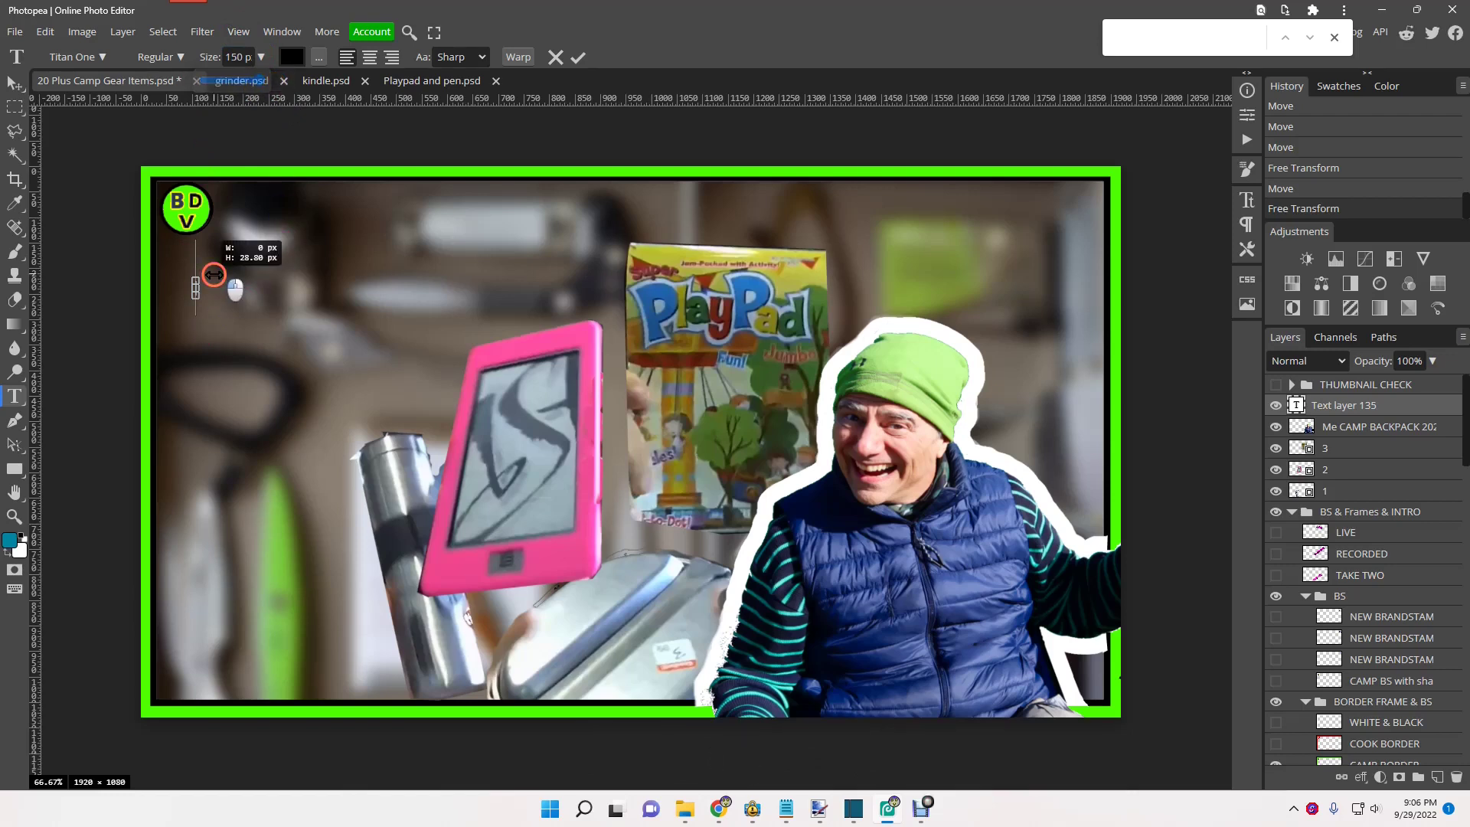
{"action": "type", "text": "C"}
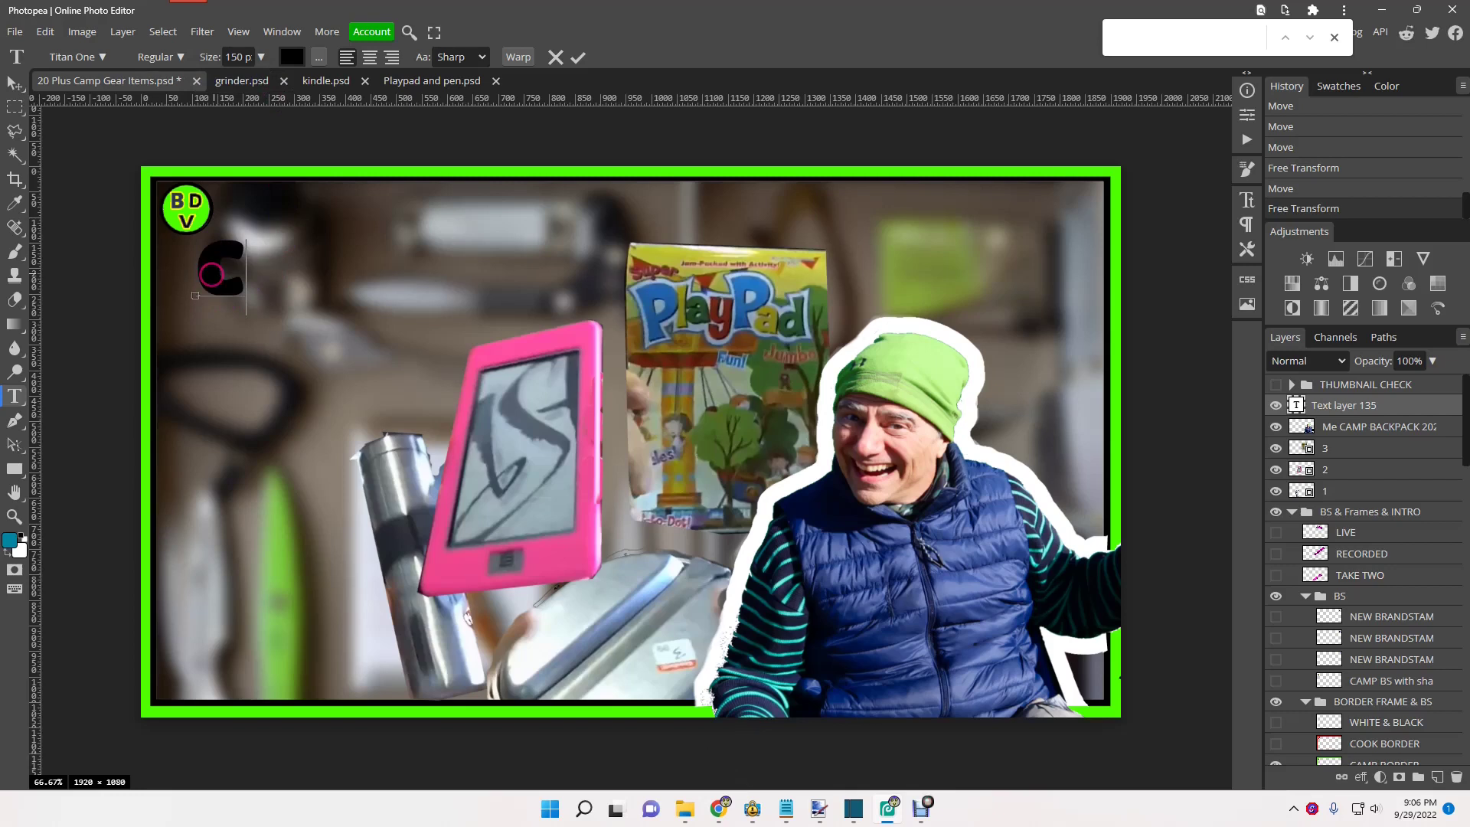
{"action": "key", "text": "BackSpace"}
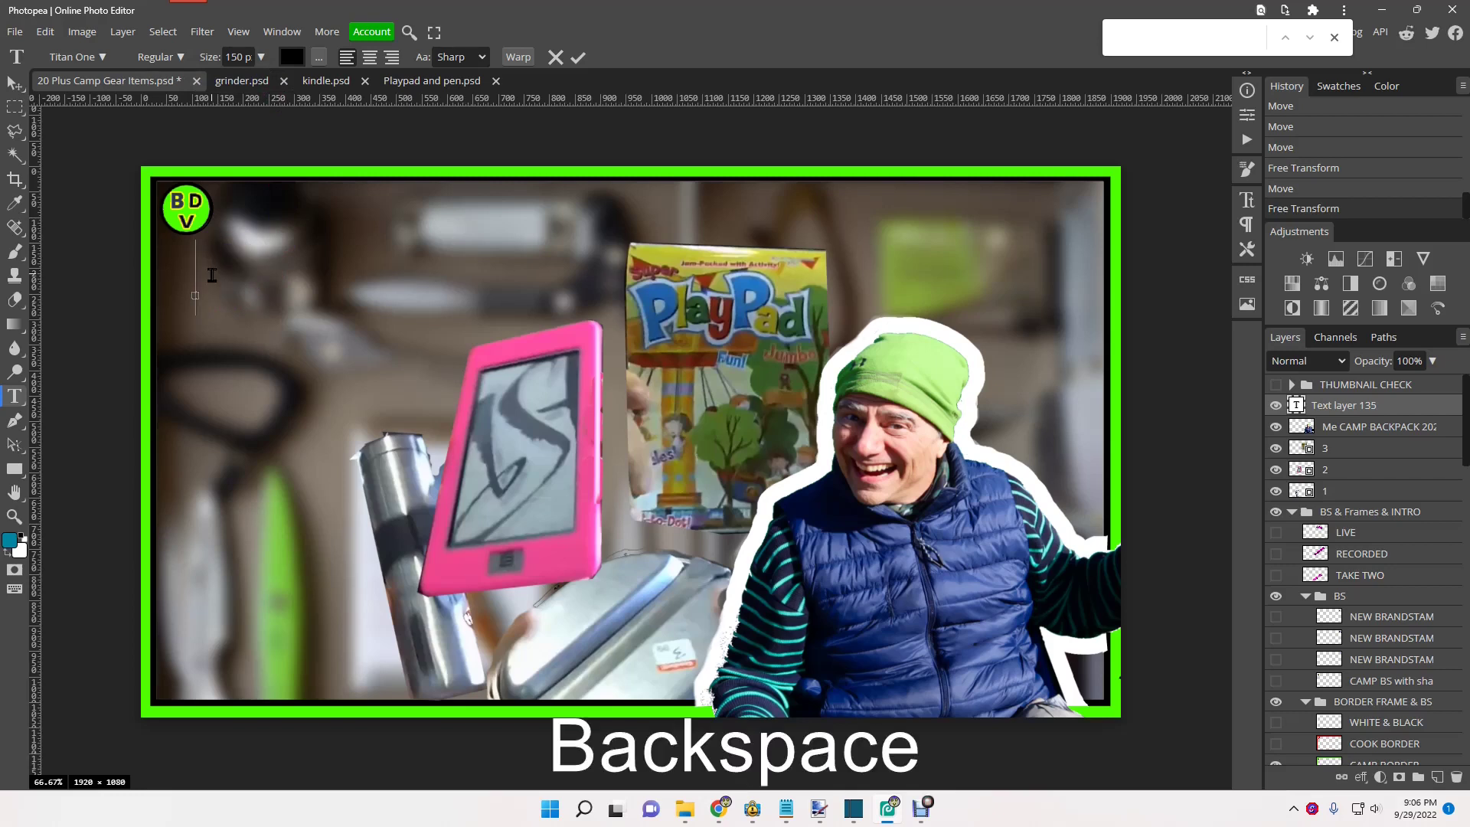
{"action": "key", "text": "Caps_Lock"}
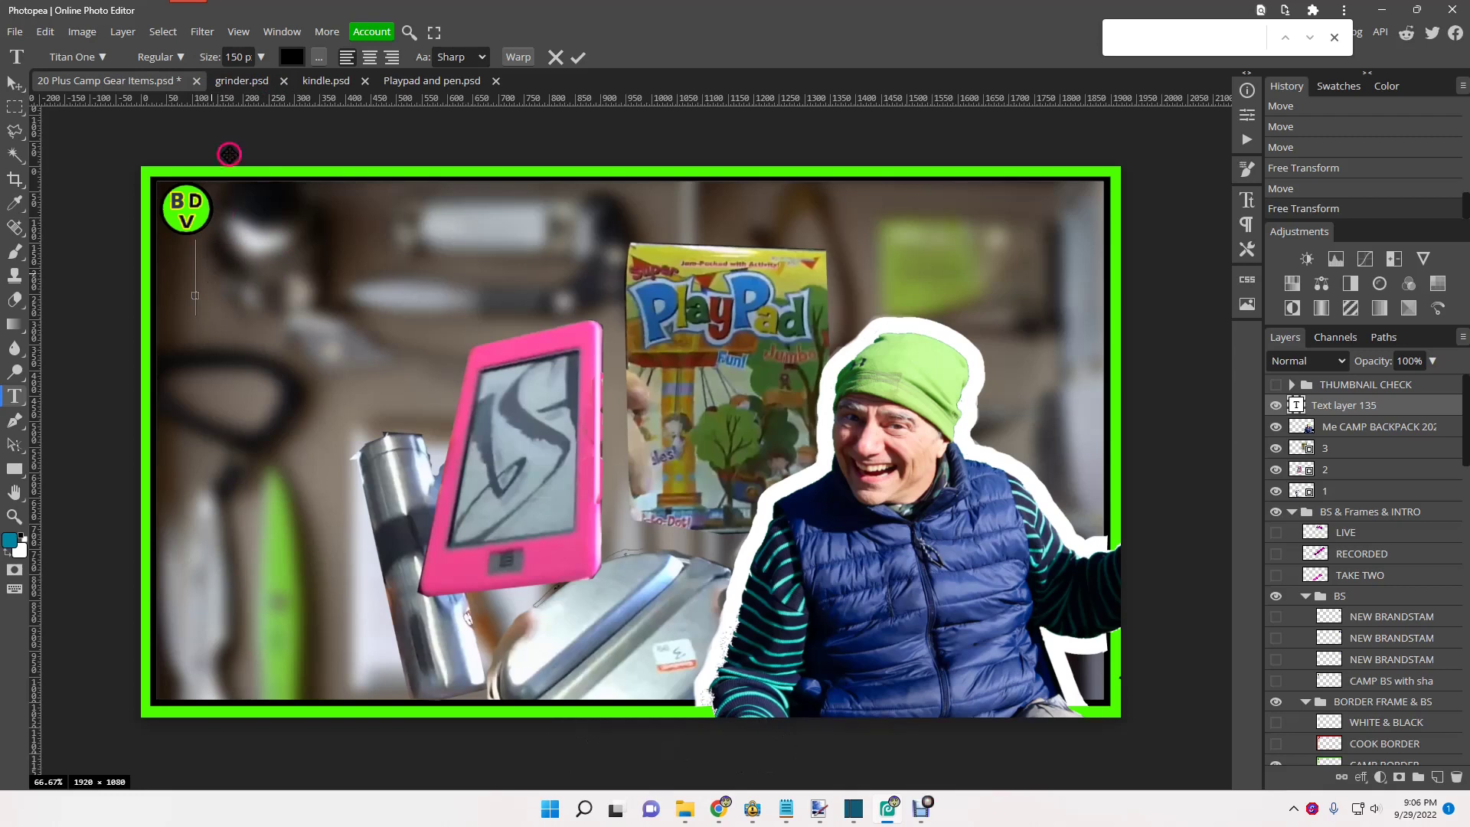
Step: Set the text colour to yellow ffff00 and enter CAMP and THINGS on two lines
{"action": "left_click", "coordinate": [294, 58]}
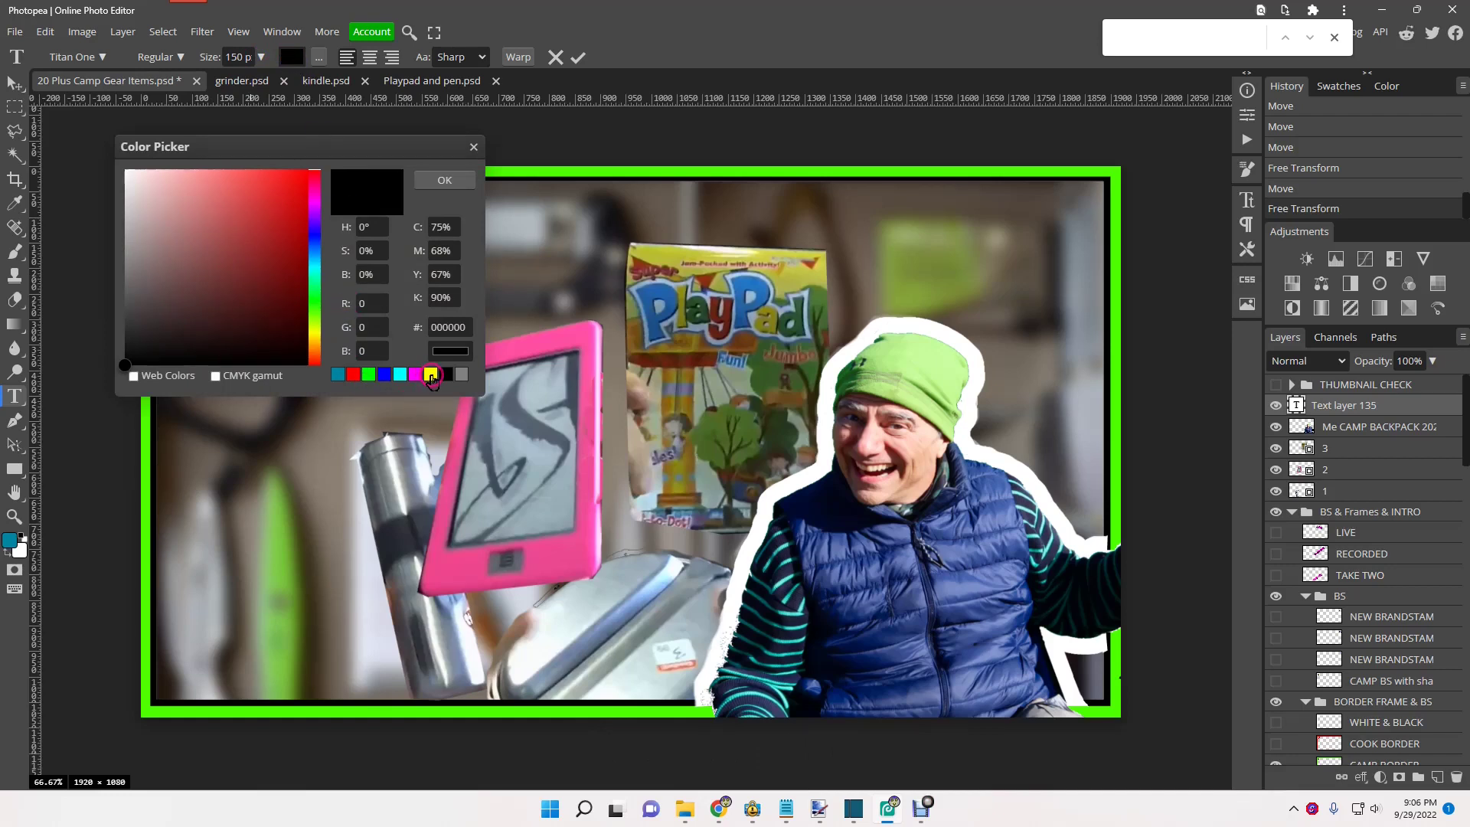
{"action": "left_click", "coordinate": [431, 375]}
{"action": "left_click", "coordinate": [429, 180]}
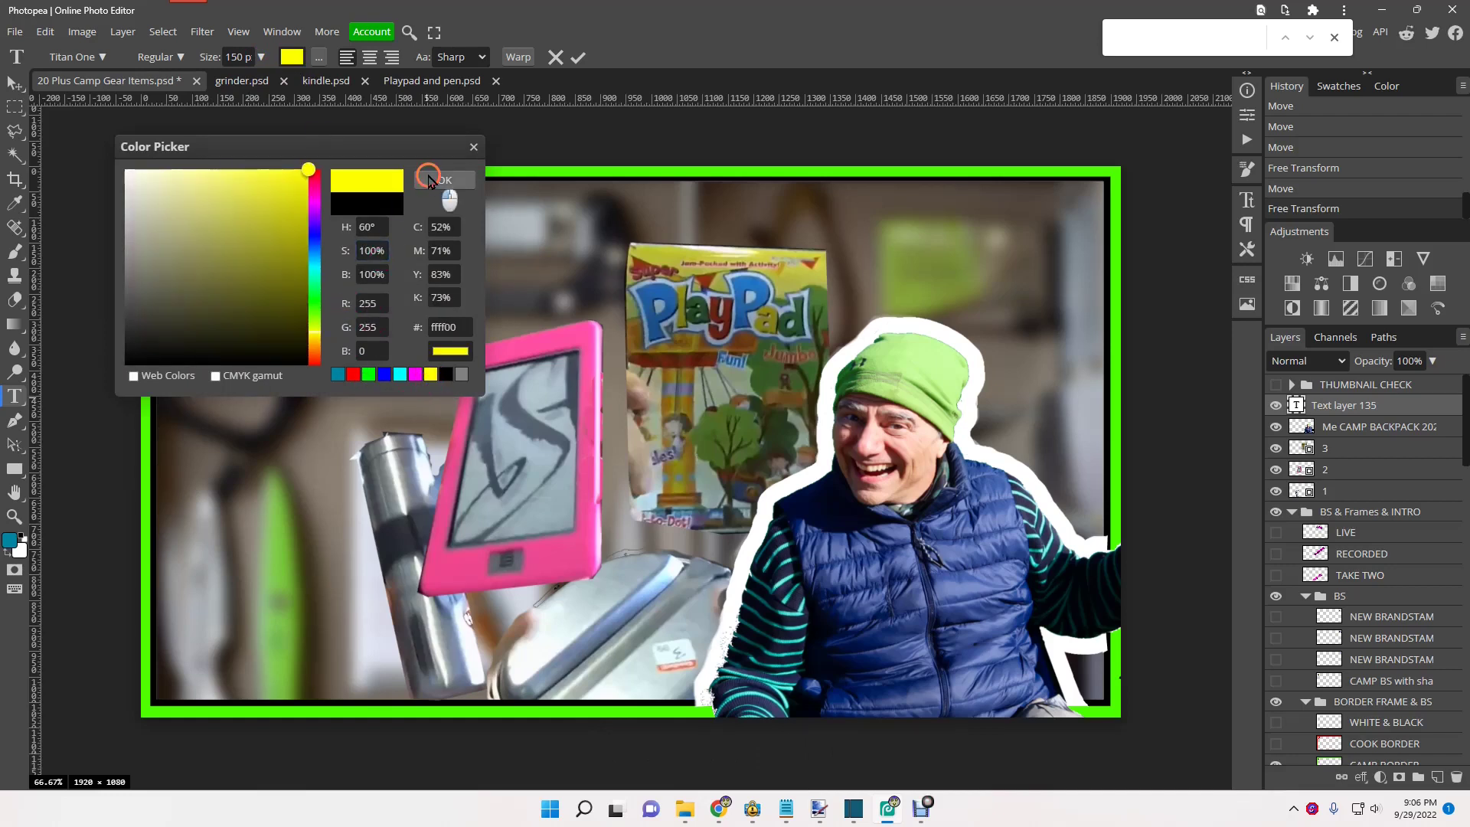
{"action": "type", "text": "CAMP"}
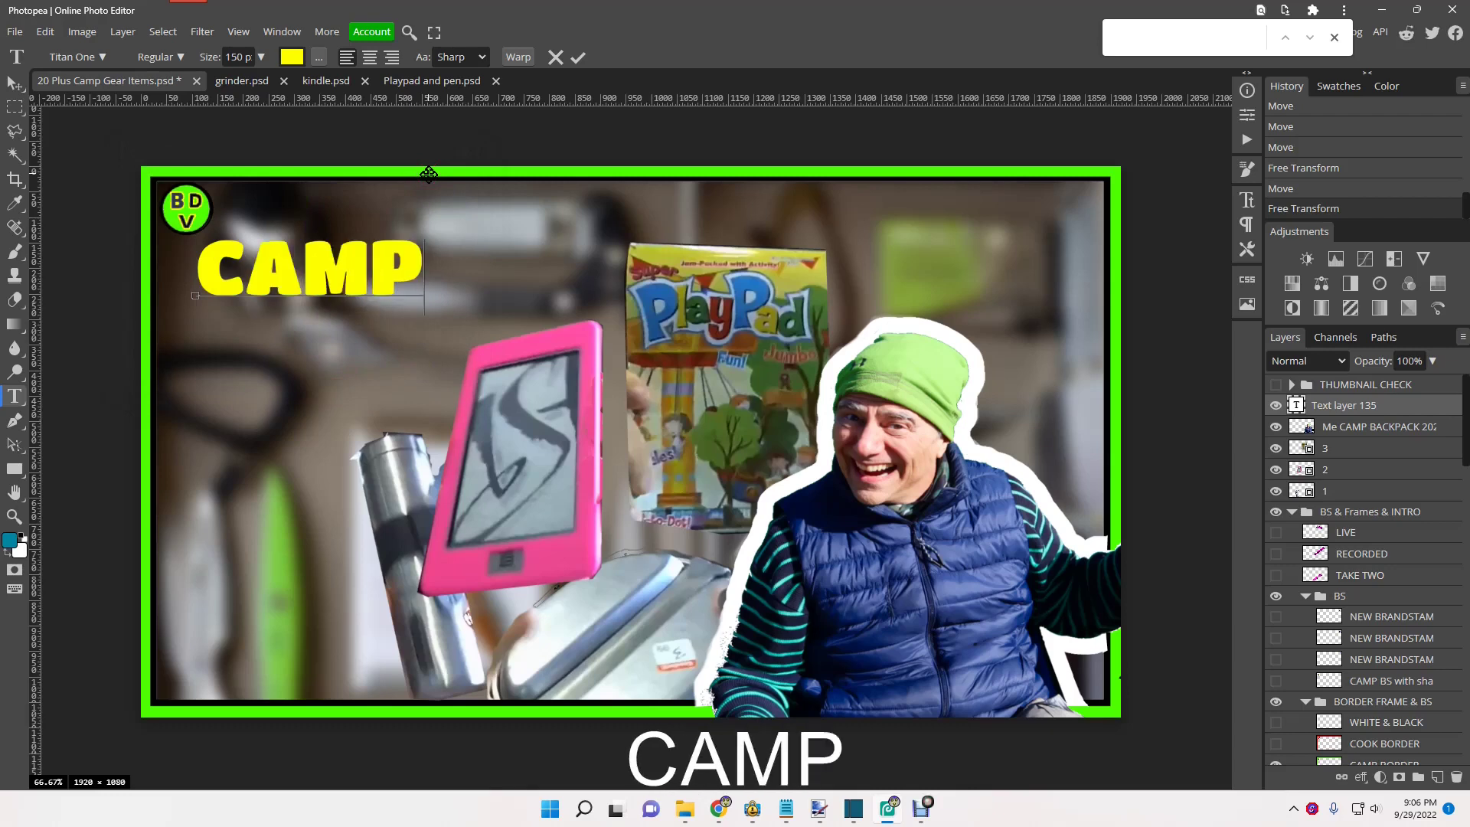
{"action": "key", "text": "Return"}
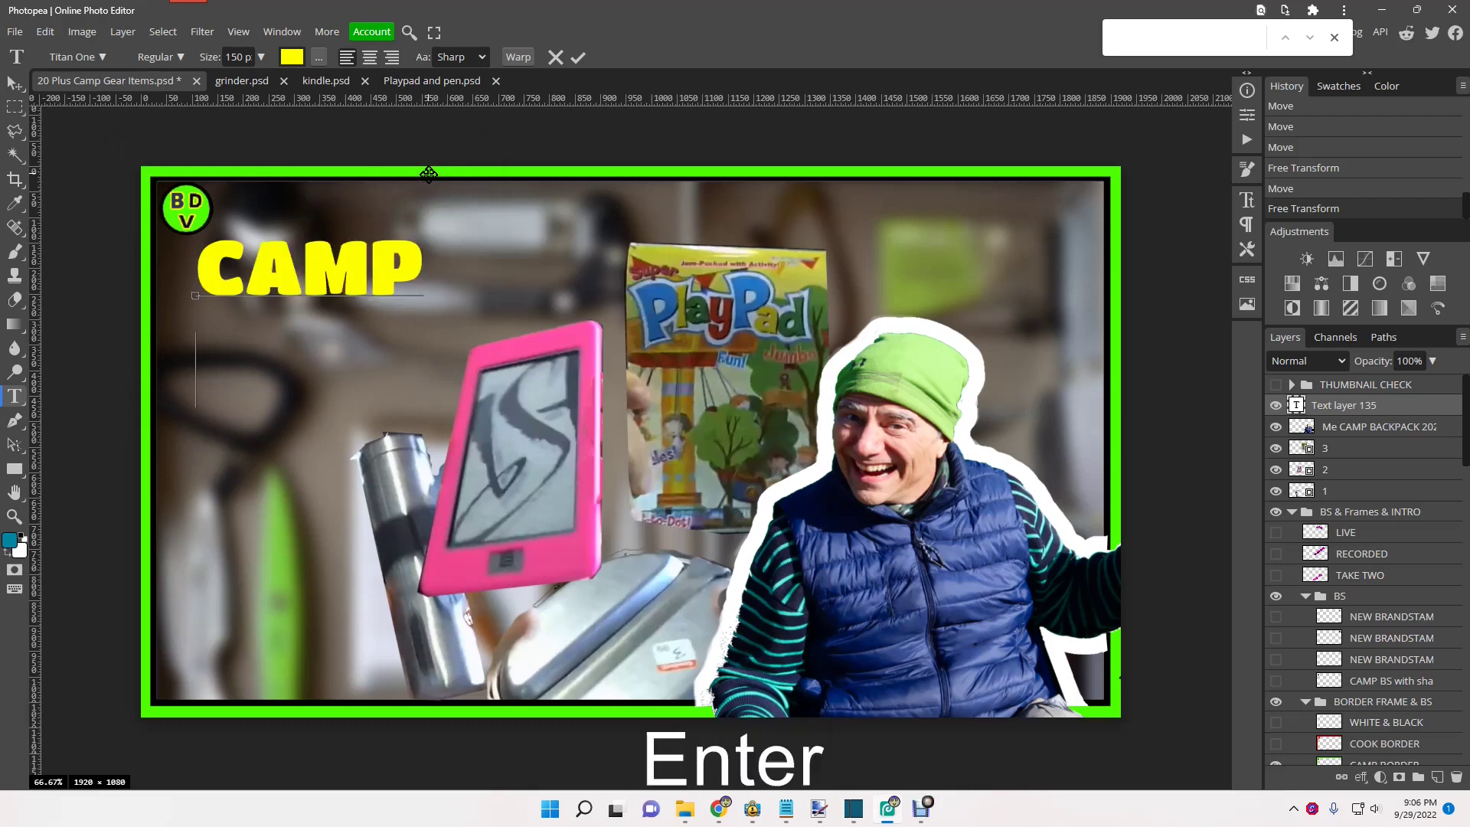
{"action": "type", "text": "THINGS"}
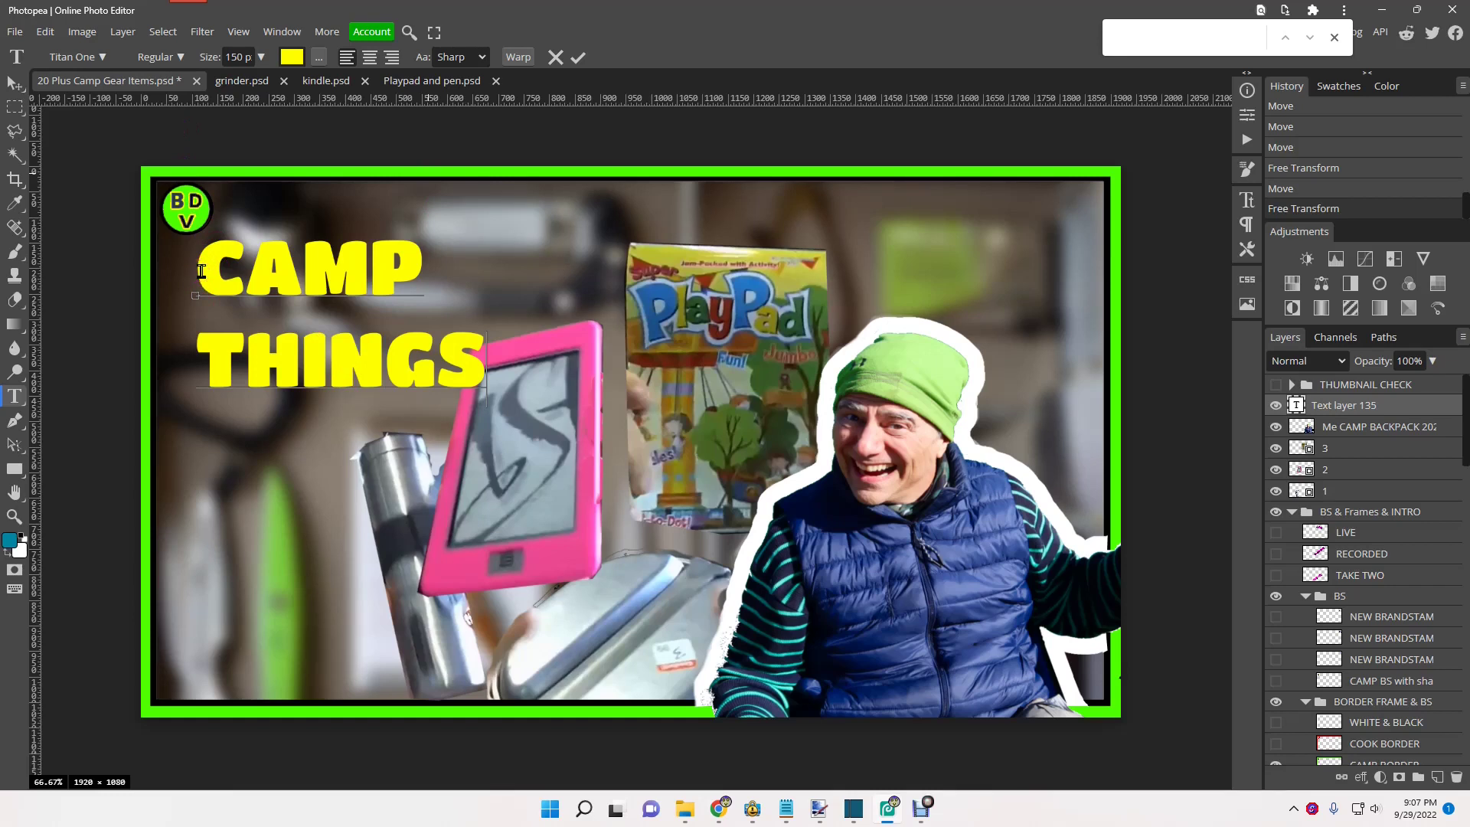
Step: Free-transform the title to about 165% width and 198% height, rotate it about -22.6° and position it at about X 601 px, Y 450 px
{"action": "left_click", "coordinate": [45, 32]}
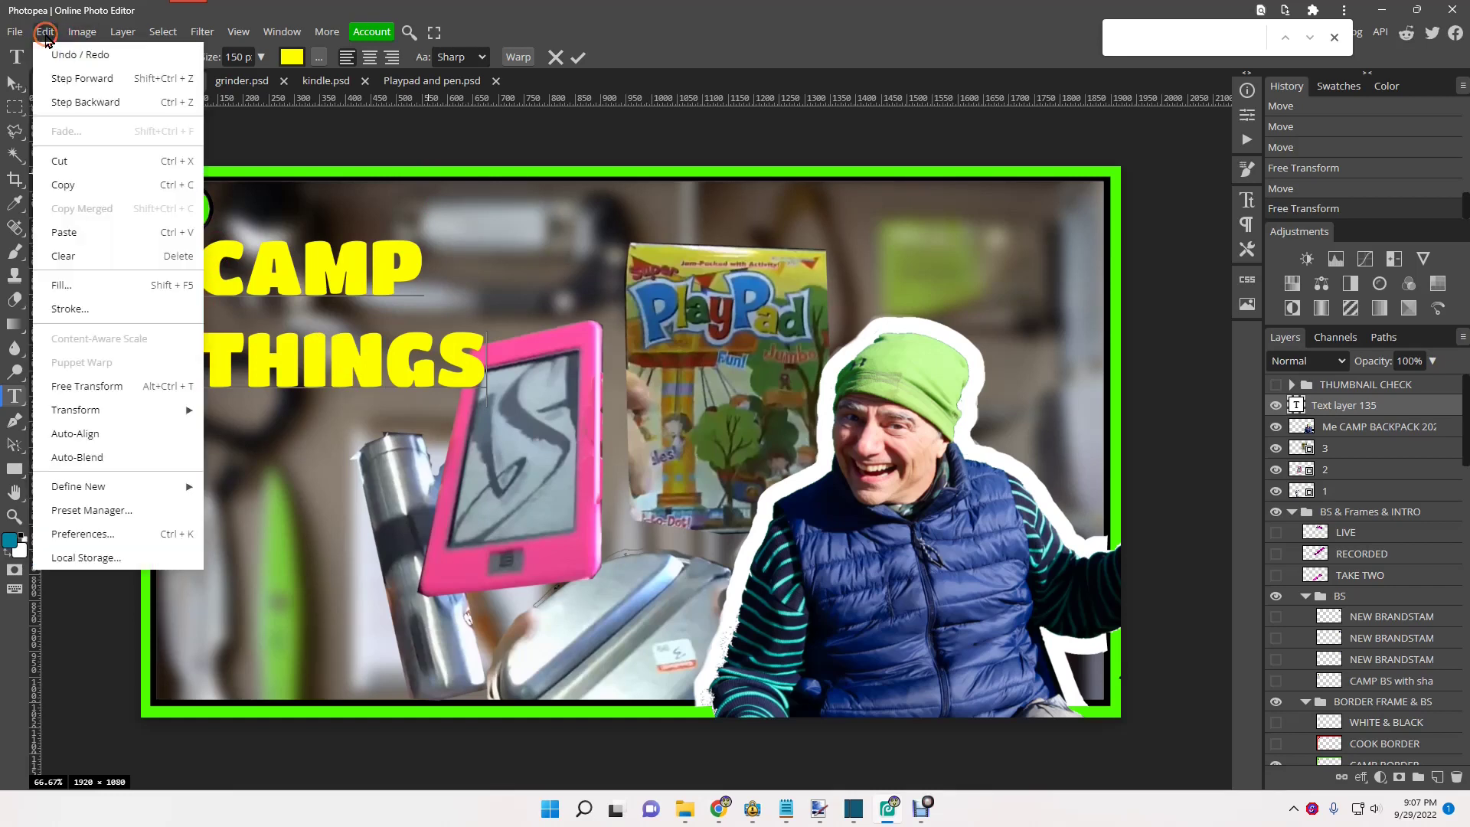
{"action": "left_click", "coordinate": [88, 385]}
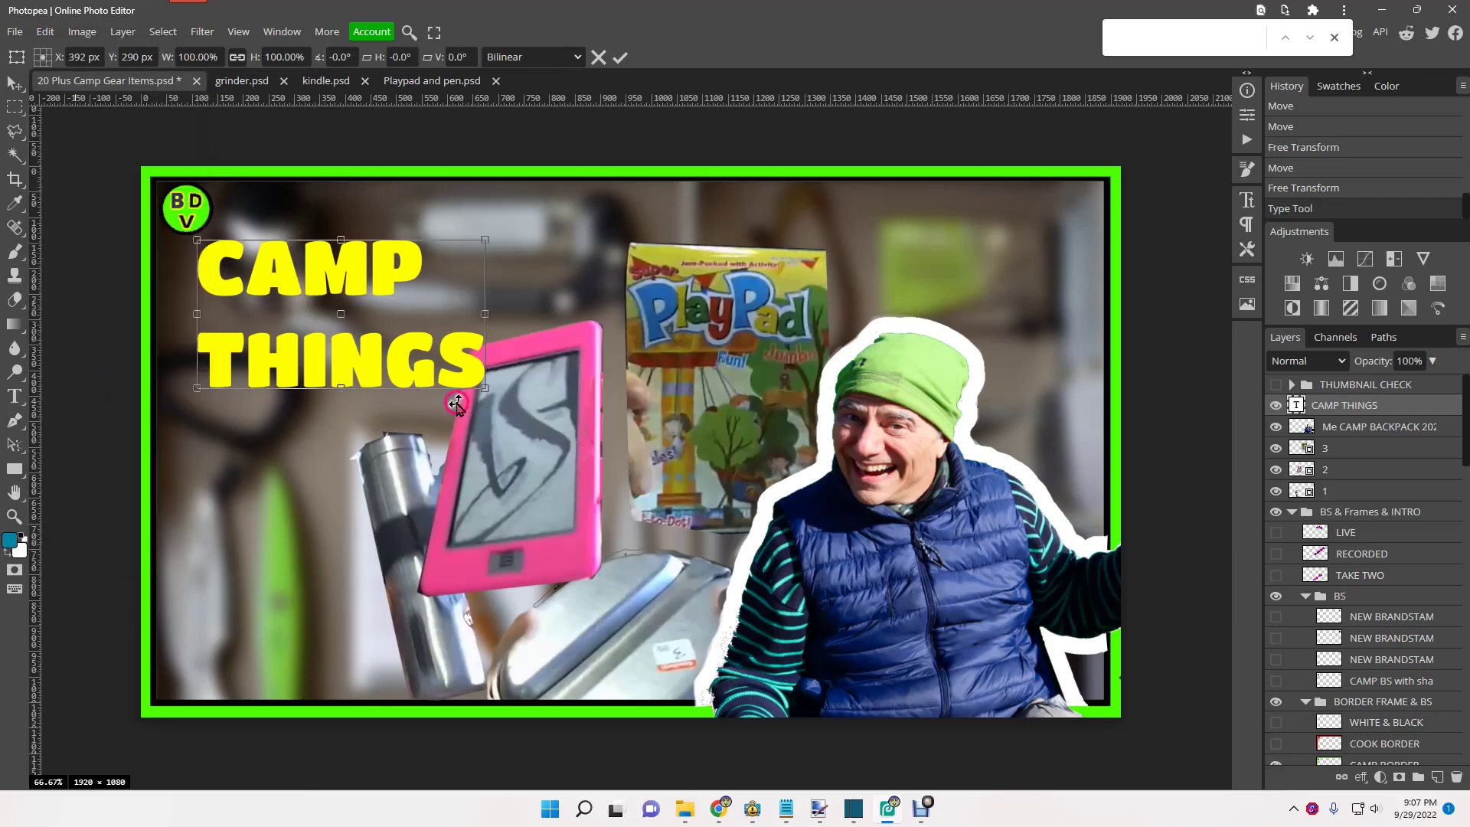
{"action": "left_click_drag", "start_coordinate": [491, 387], "coordinate": [647, 496]}
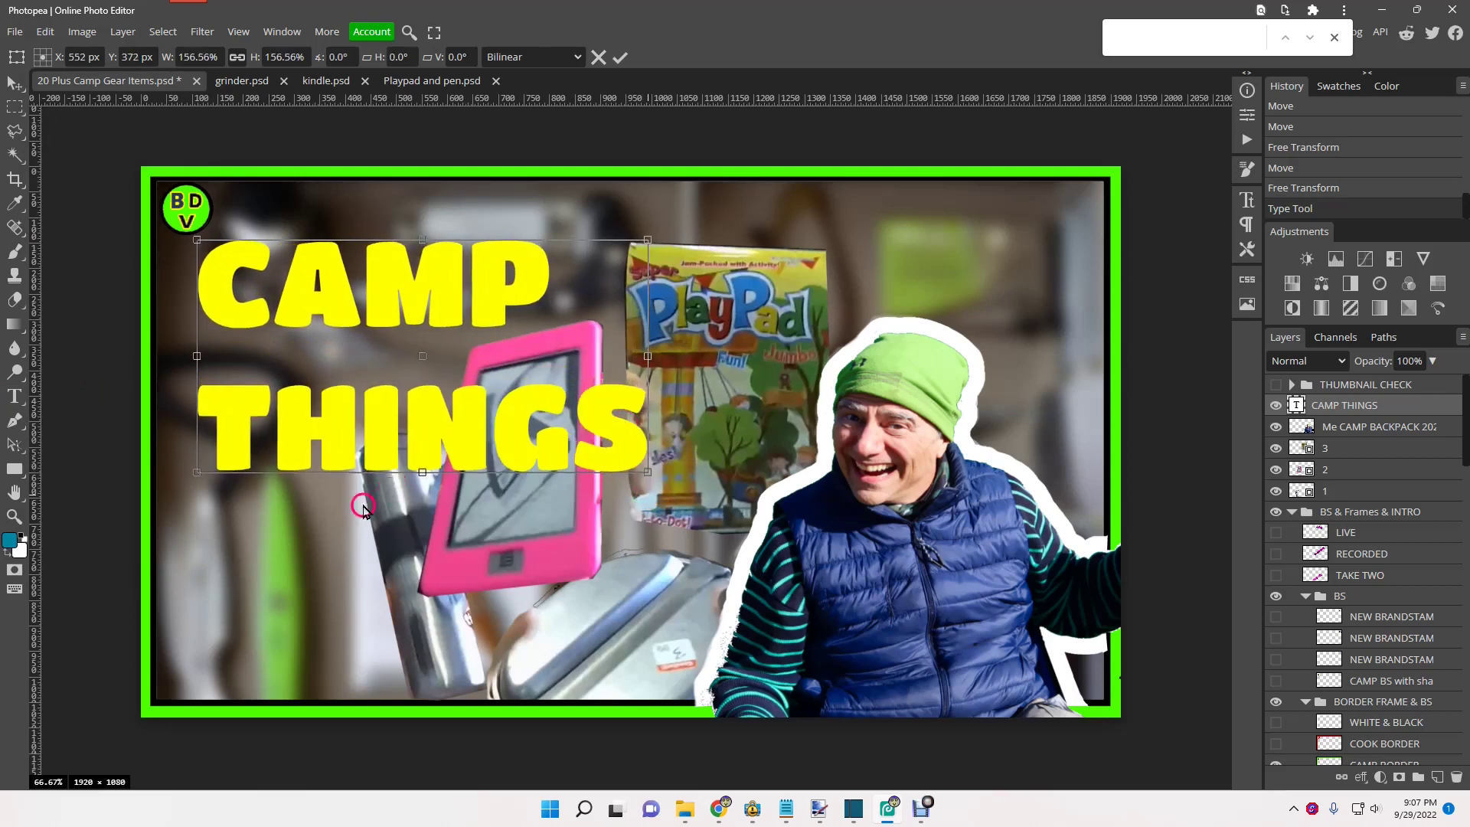
{"action": "left_click_drag", "start_coordinate": [413, 476], "coordinate": [428, 521]}
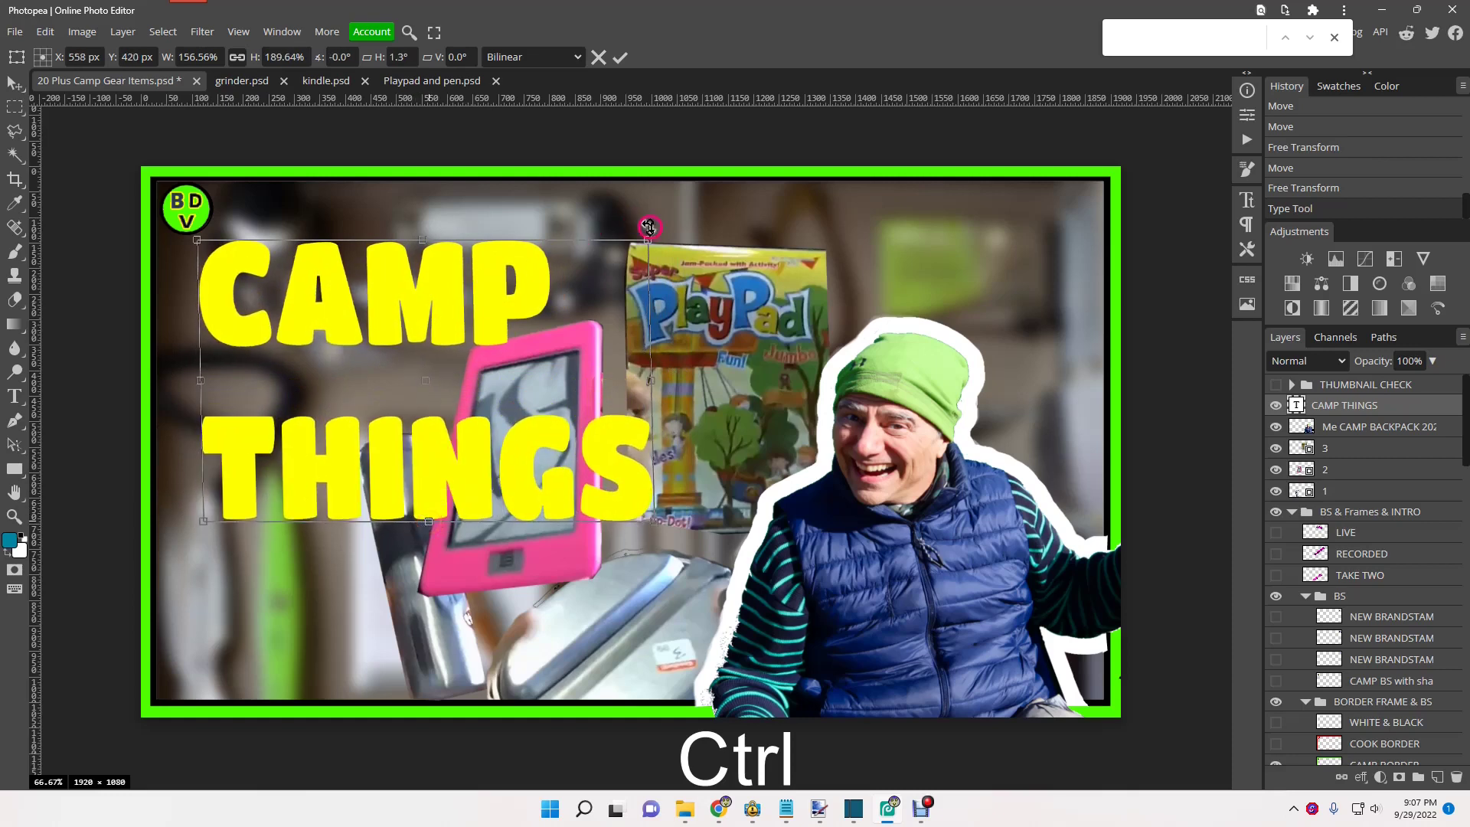
{"action": "left_click_drag", "start_coordinate": [649, 241], "coordinate": [699, 252]}
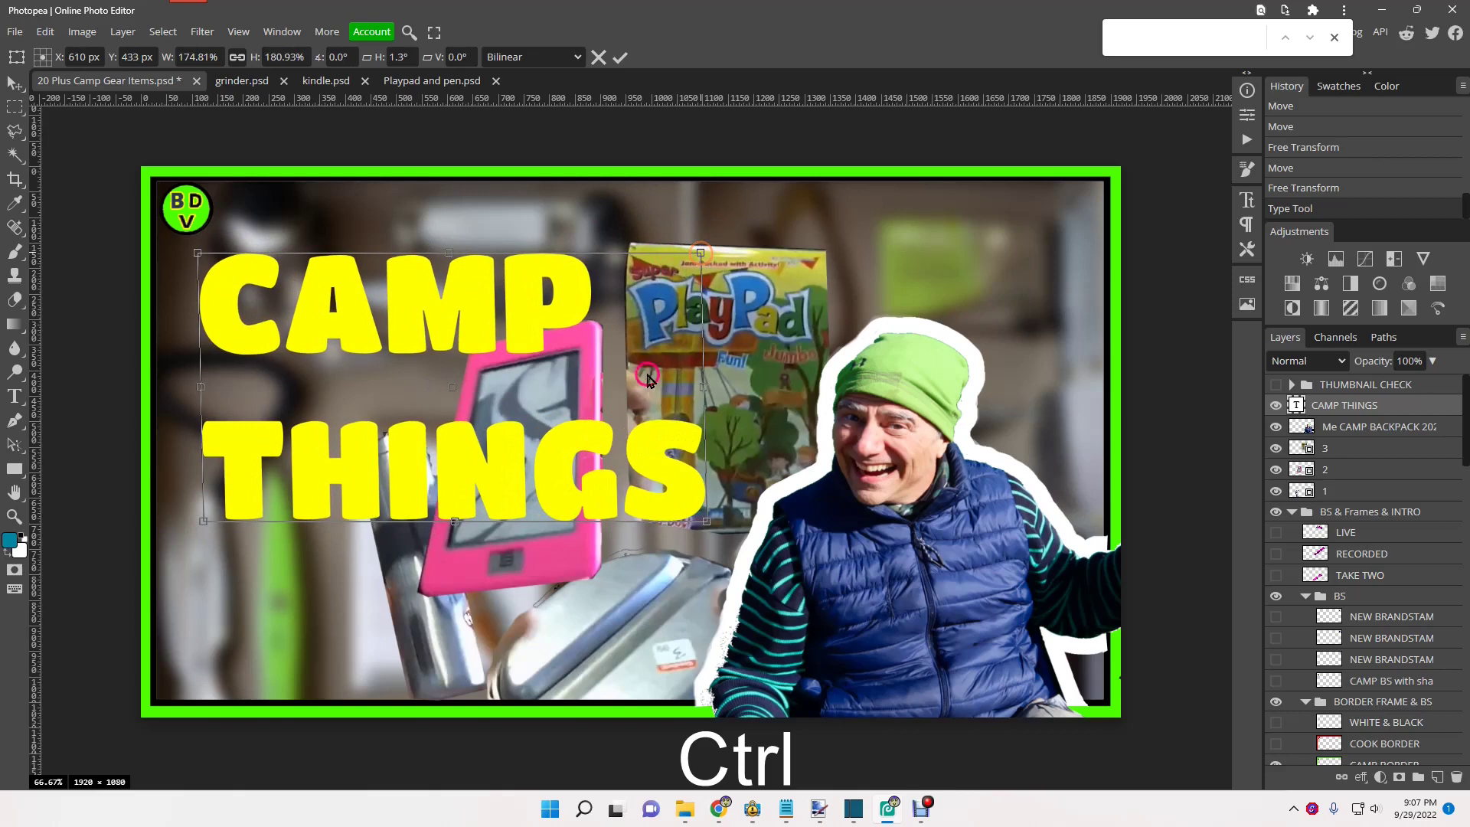
{"action": "left_click_drag", "start_coordinate": [705, 520], "coordinate": [671, 511]}
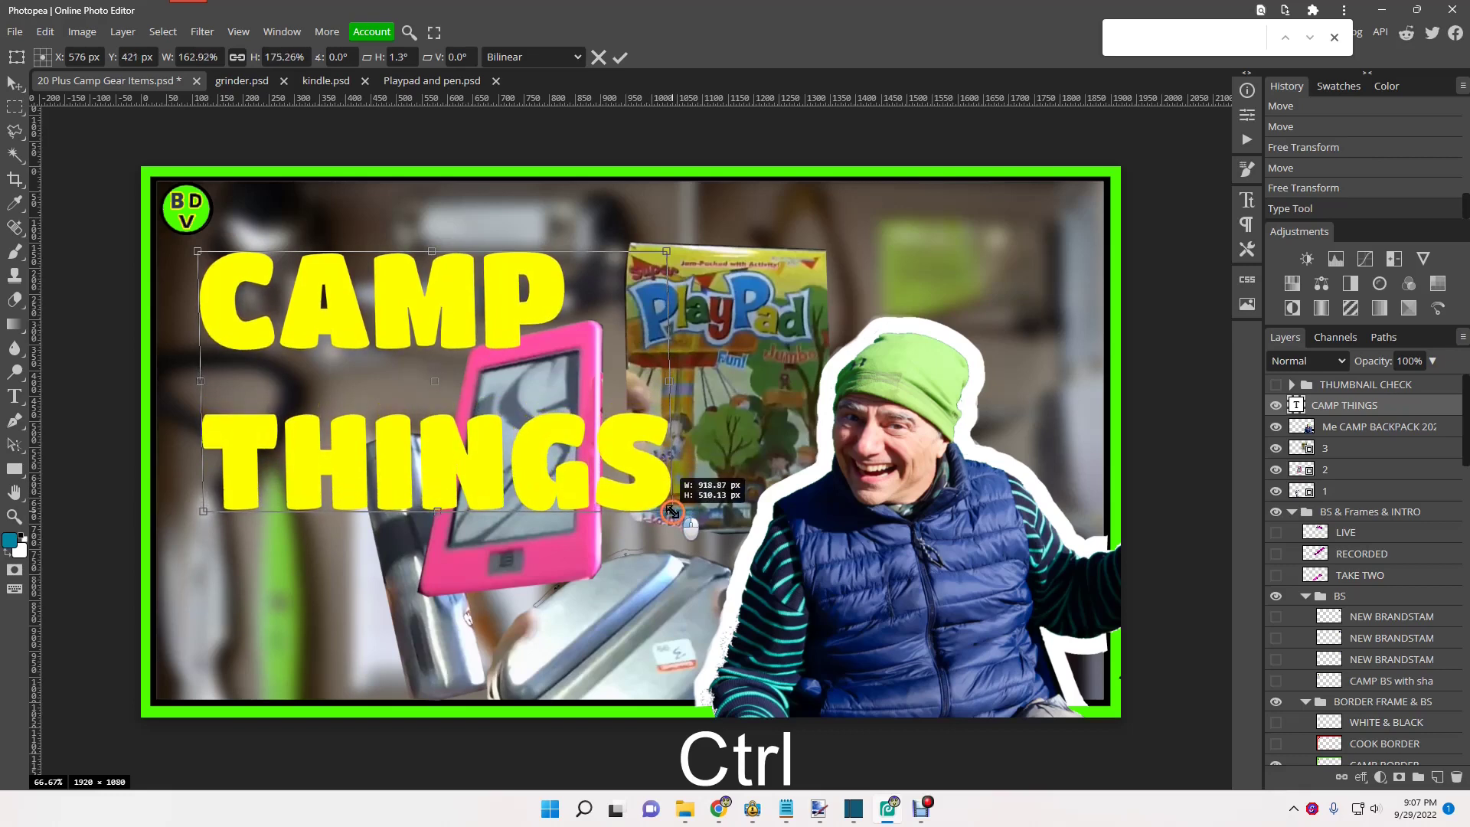
{"action": "left_click_drag", "start_coordinate": [672, 511], "coordinate": [676, 512]}
{"action": "left_click_drag", "start_coordinate": [433, 532], "coordinate": [509, 529]}
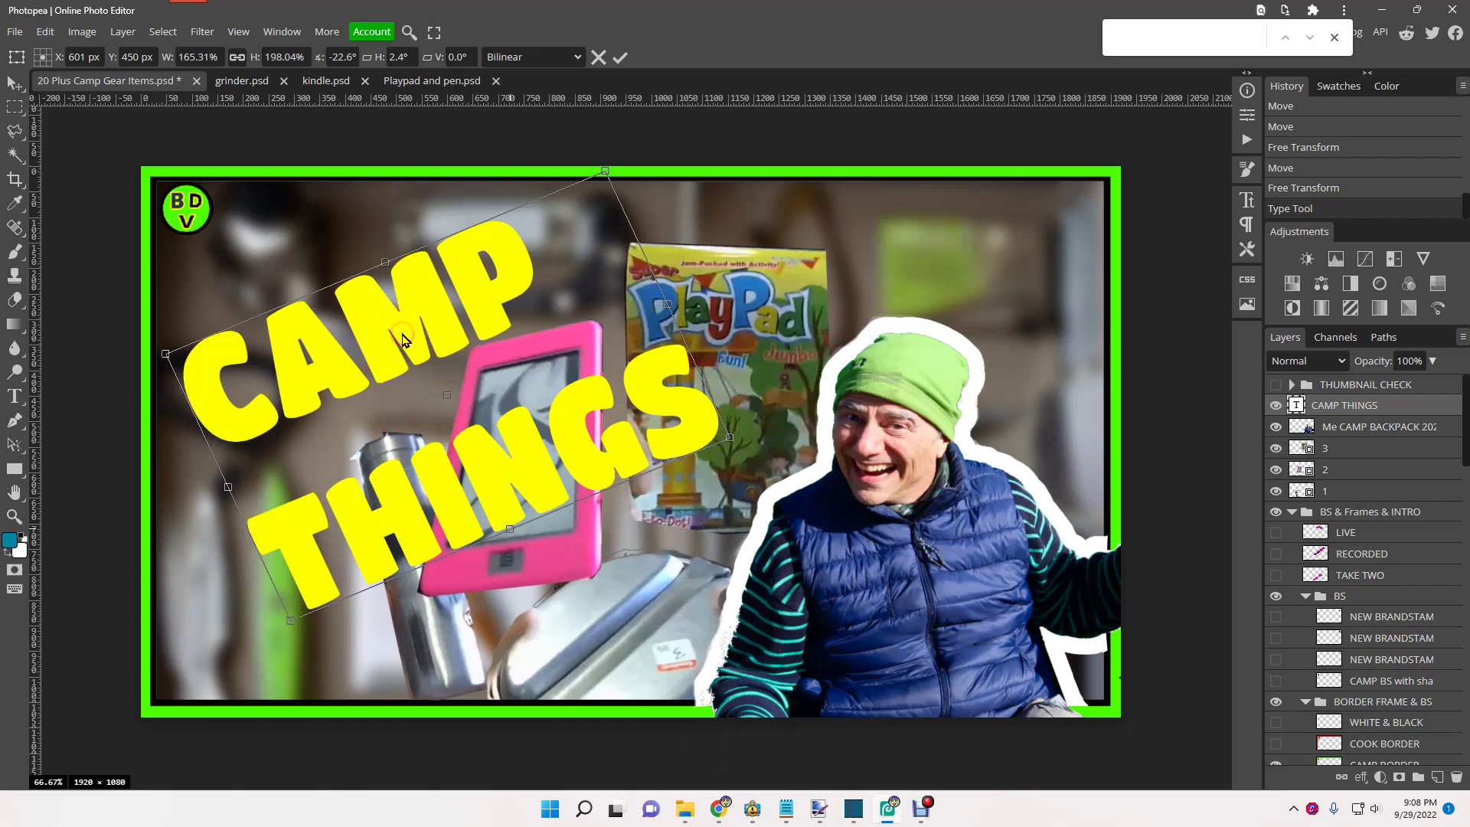
Step: Apply the title's transform, duplicate the CAMP THINGS layer, select the original and hide the copy
{"action": "key", "text": "ctrl"}
{"action": "key", "text": "ctrl+j"}
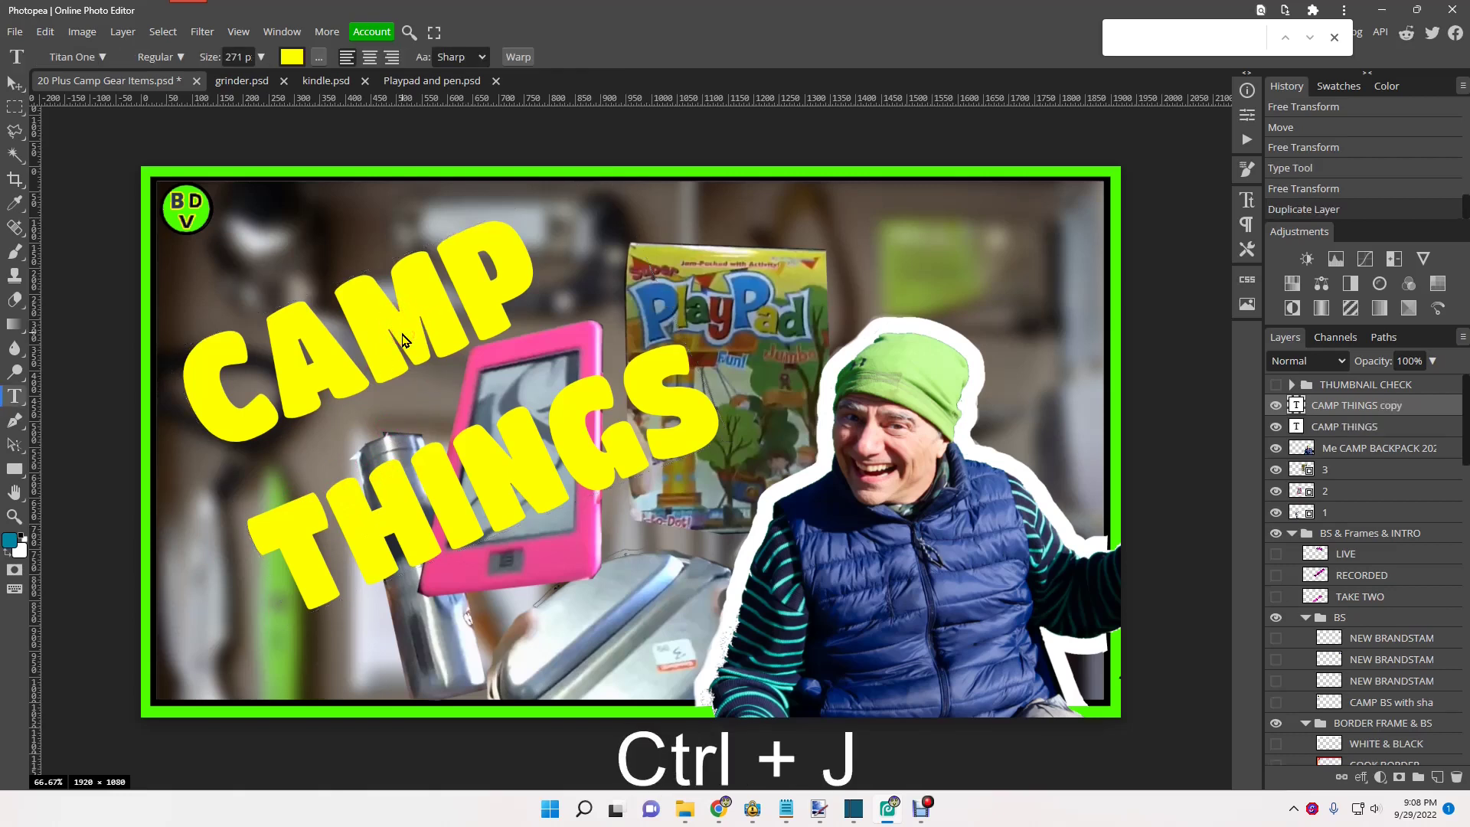
{"action": "left_click", "coordinate": [994, 355]}
{"action": "left_click", "coordinate": [1338, 433]}
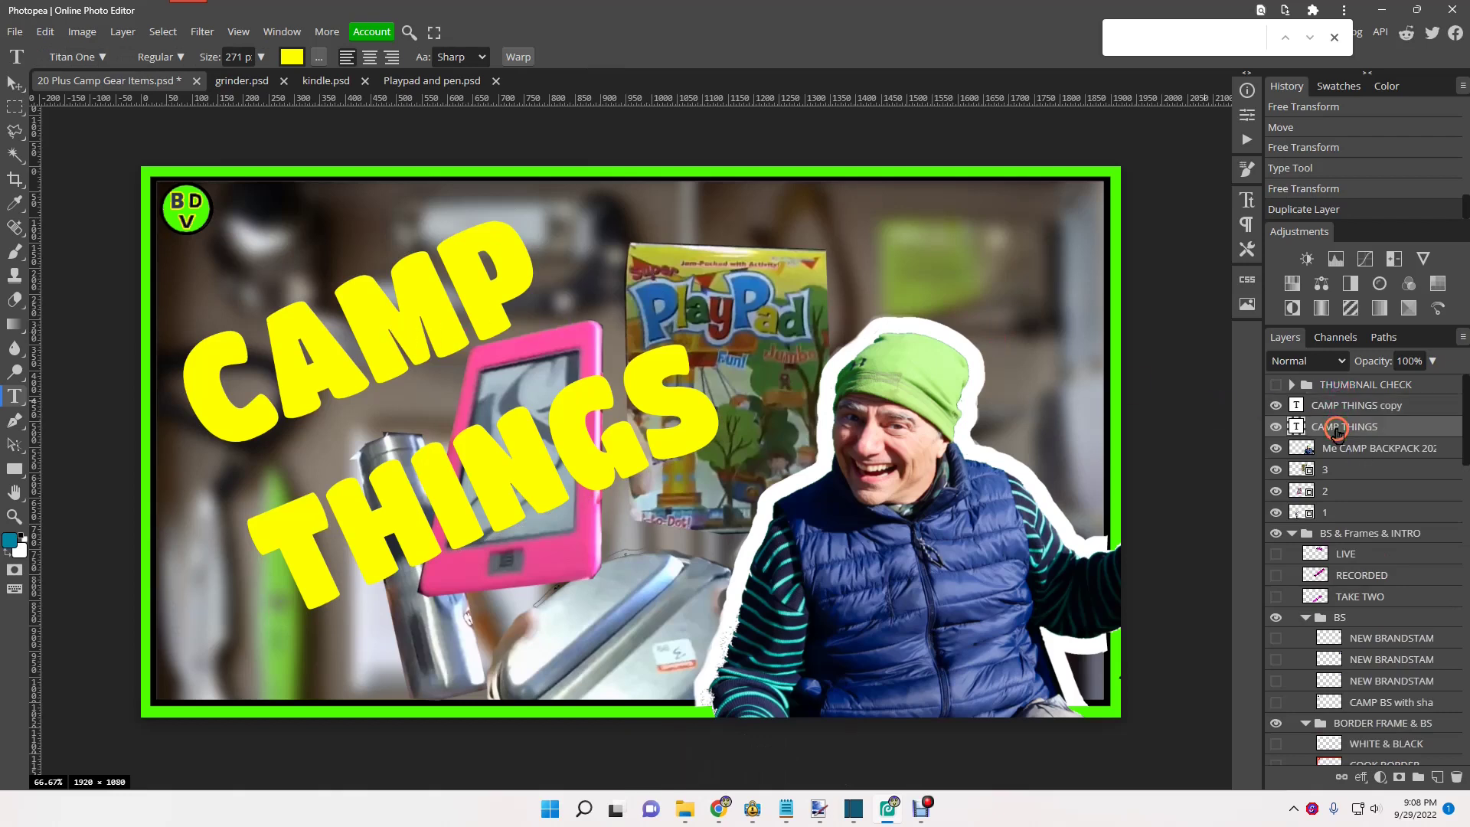
{"action": "left_click", "coordinate": [1276, 406]}
{"action": "left_click_drag", "start_coordinate": [188, 409], "coordinate": [498, 271]}
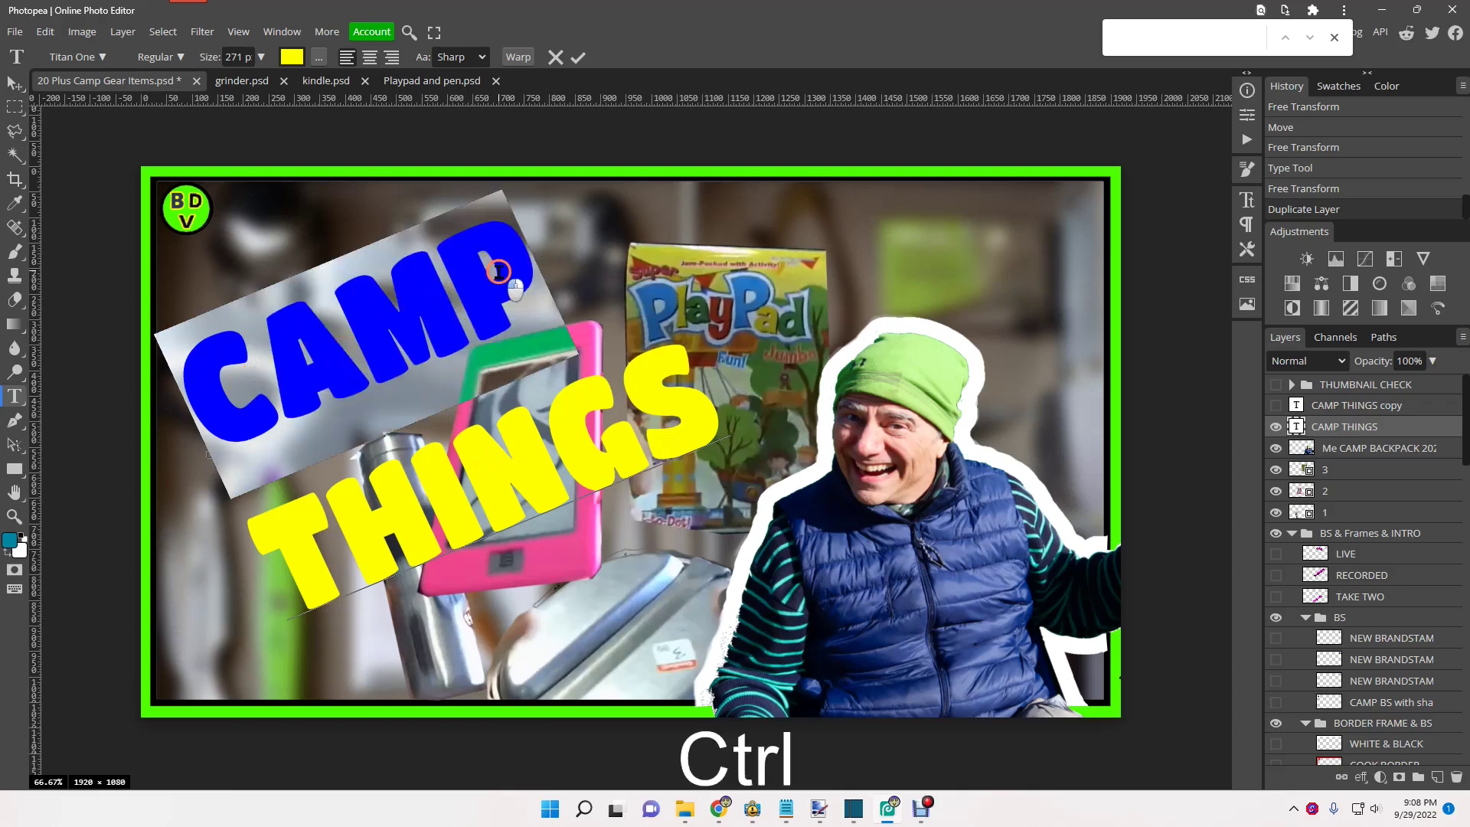
{"action": "left_click_drag", "start_coordinate": [272, 566], "coordinate": [325, 539]}
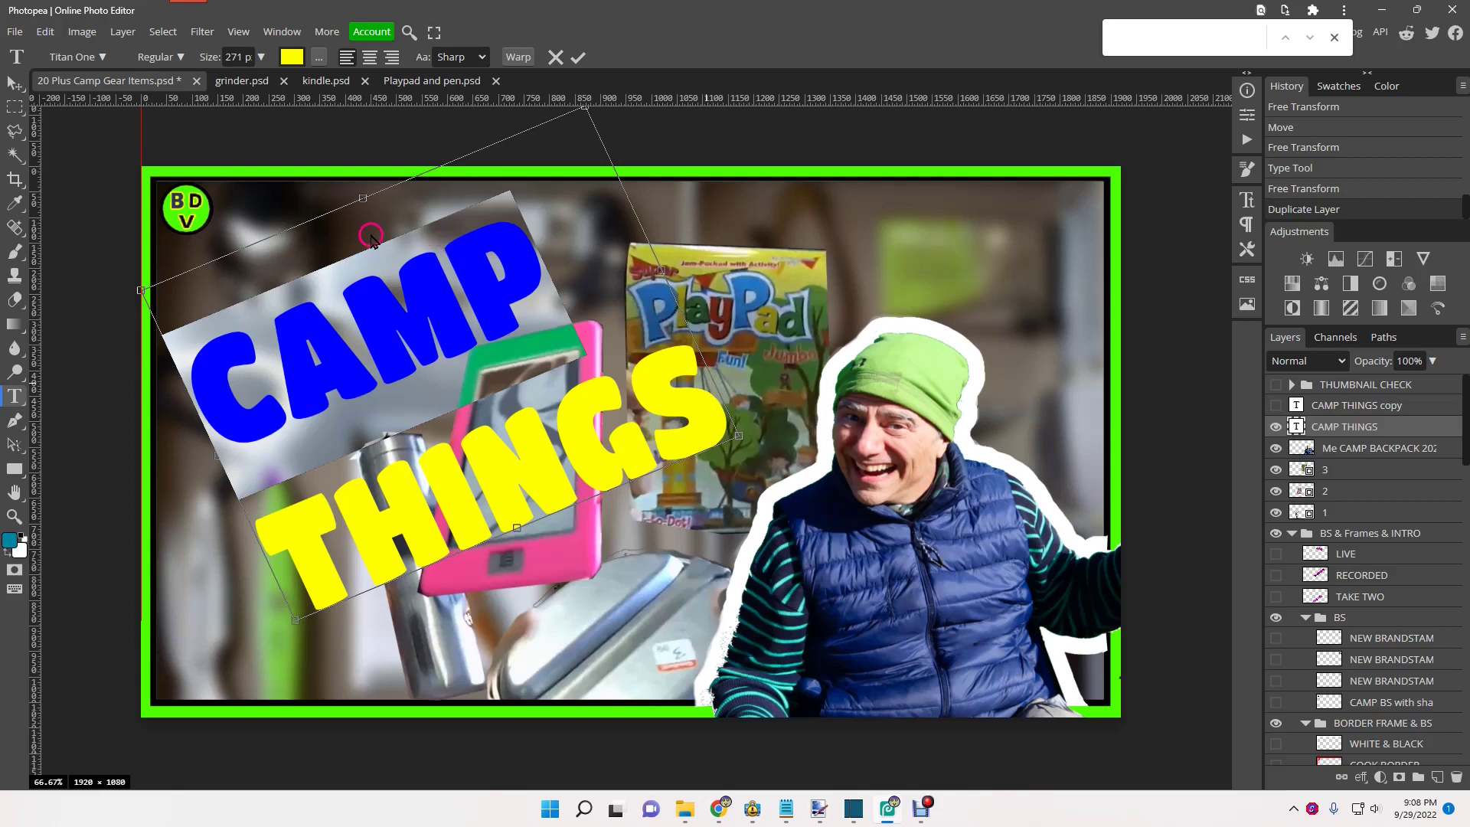
{"action": "key", "text": "ctrl"}
{"action": "key", "text": "ctrl+z"}
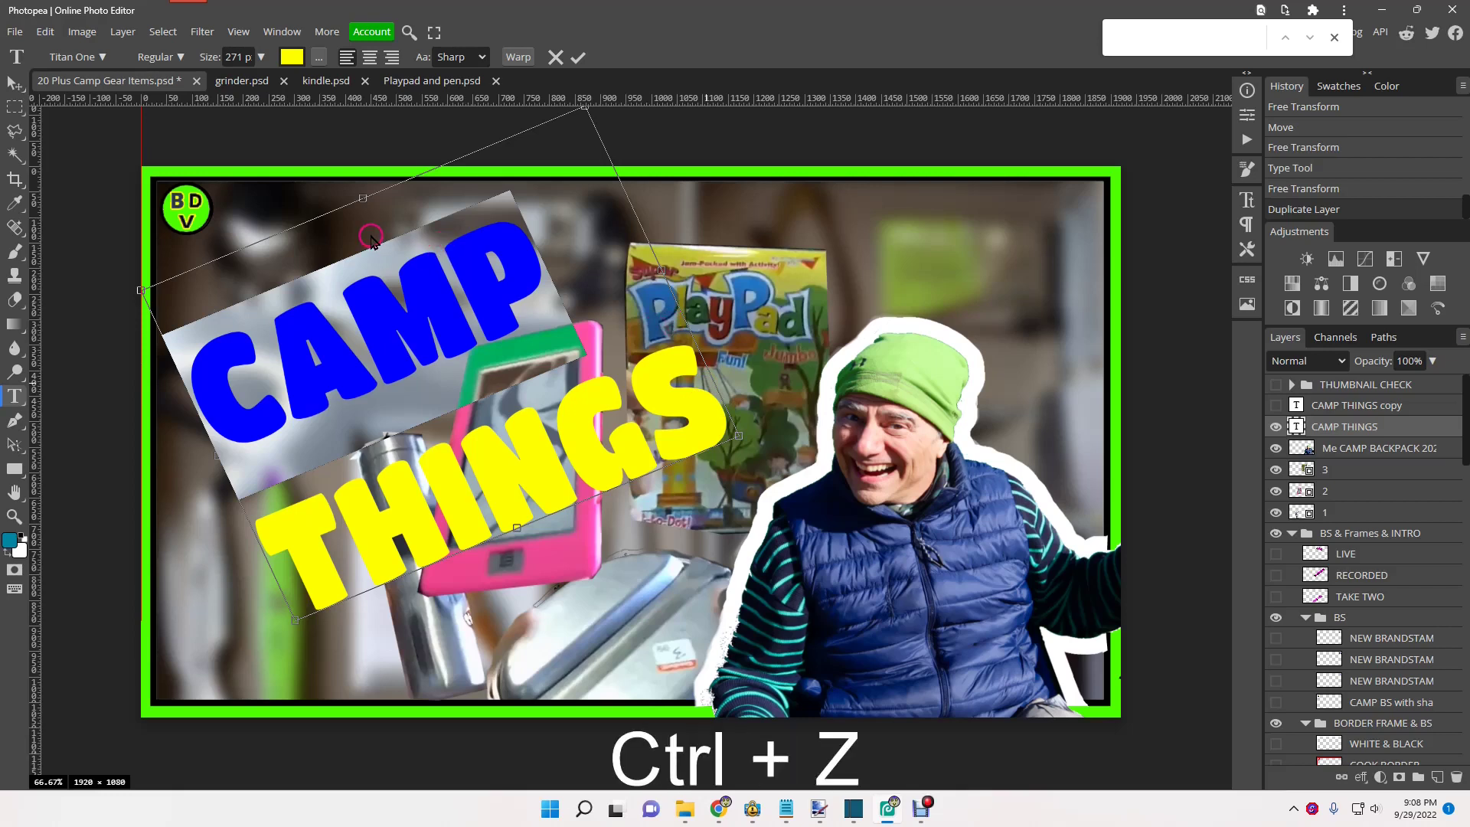
{"action": "key", "text": "ctrl"}
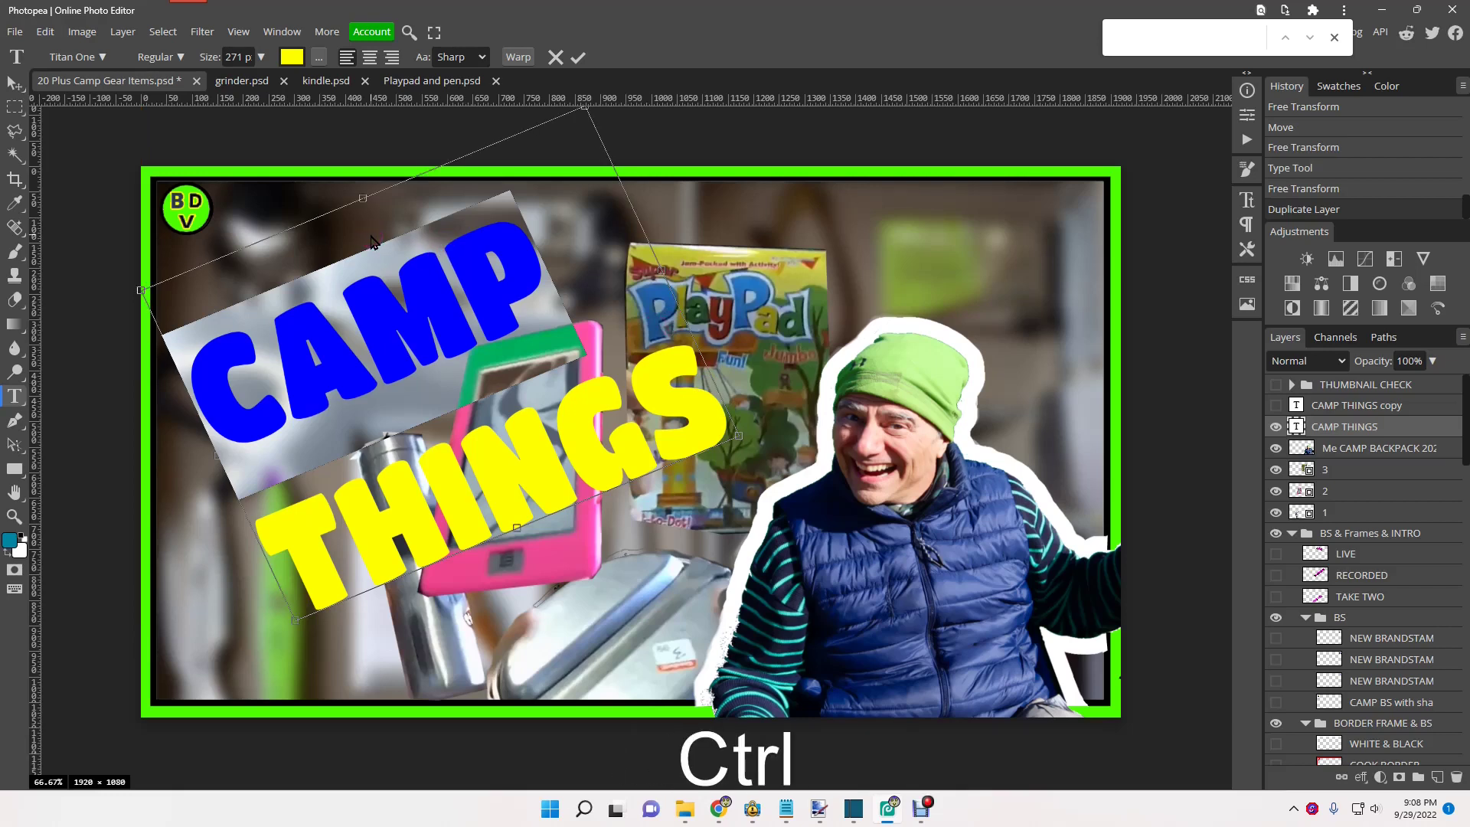
{"action": "key", "text": "ctrl+z"}
{"action": "key", "text": "ctrl+z"}
{"action": "left_click", "coordinate": [273, 217]}
{"action": "left_click", "coordinate": [389, 224]}
Step: Show the CAMP THINGS copy layer again and shift it slightly so that it lines up with the original title
{"action": "left_click", "coordinate": [1273, 405]}
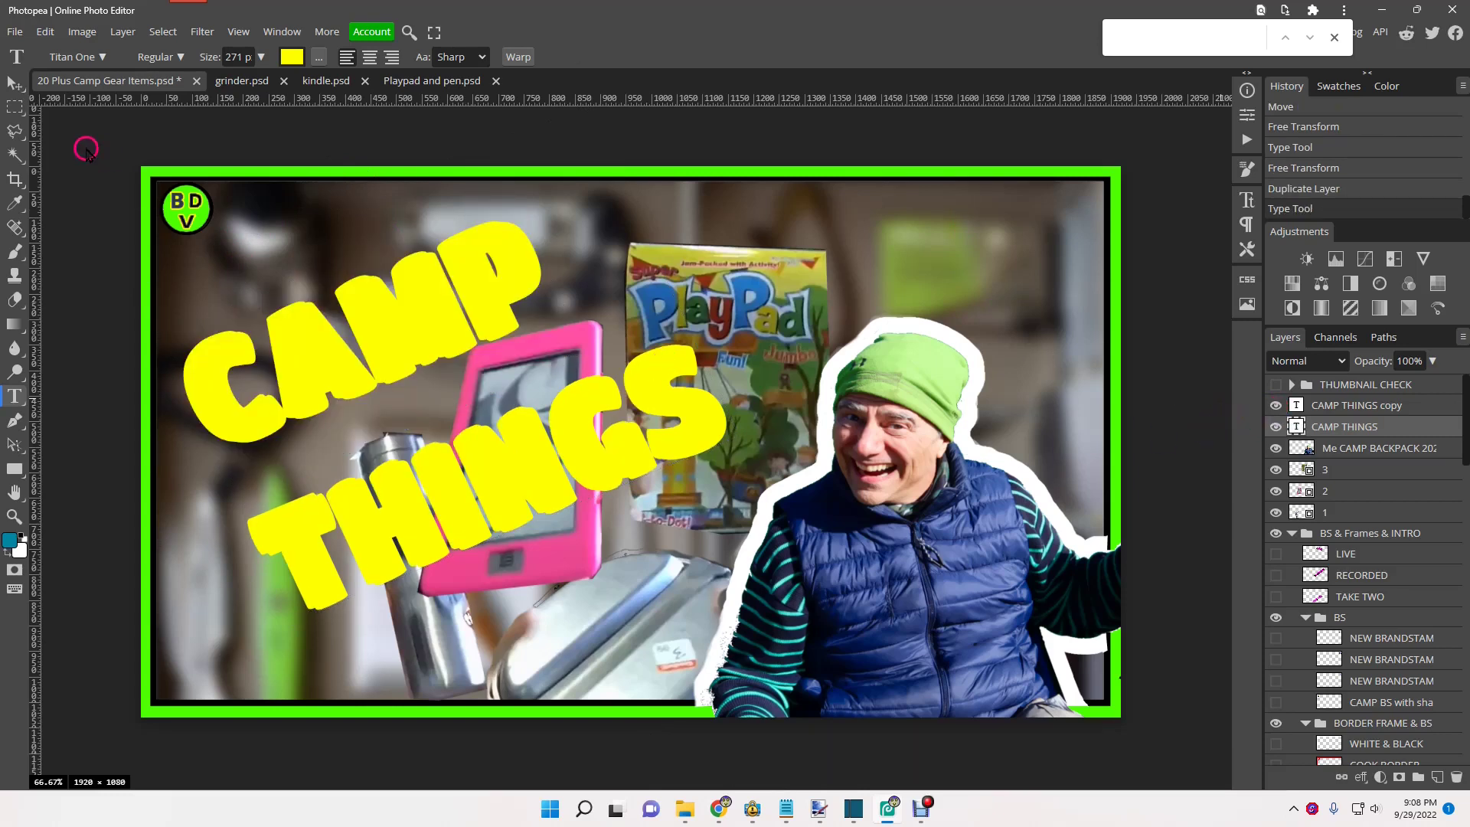
{"action": "left_click", "coordinate": [12, 82]}
{"action": "left_click_drag", "start_coordinate": [430, 410], "coordinate": [436, 418]}
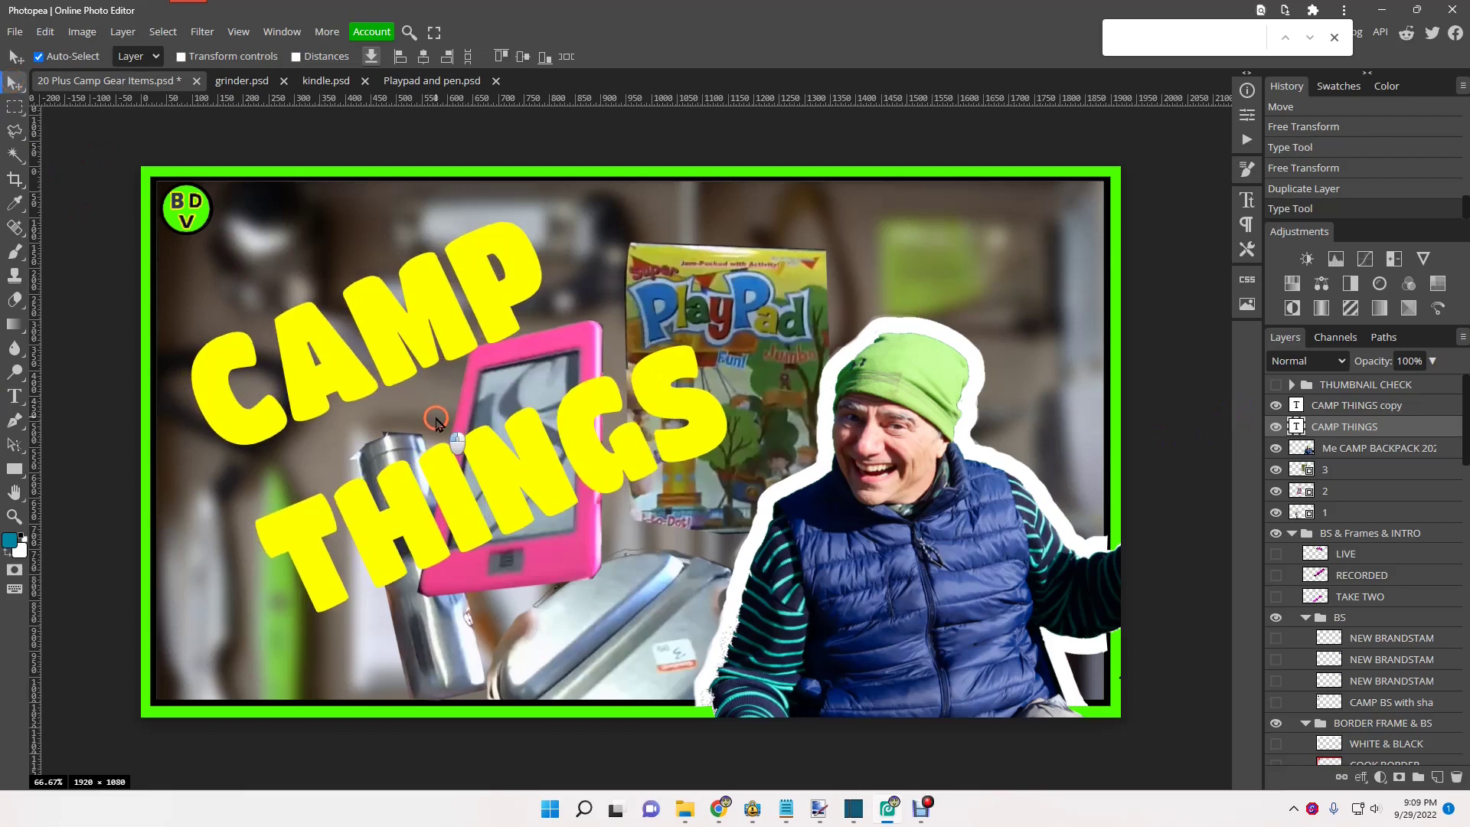
{"action": "left_click", "coordinate": [435, 421]}
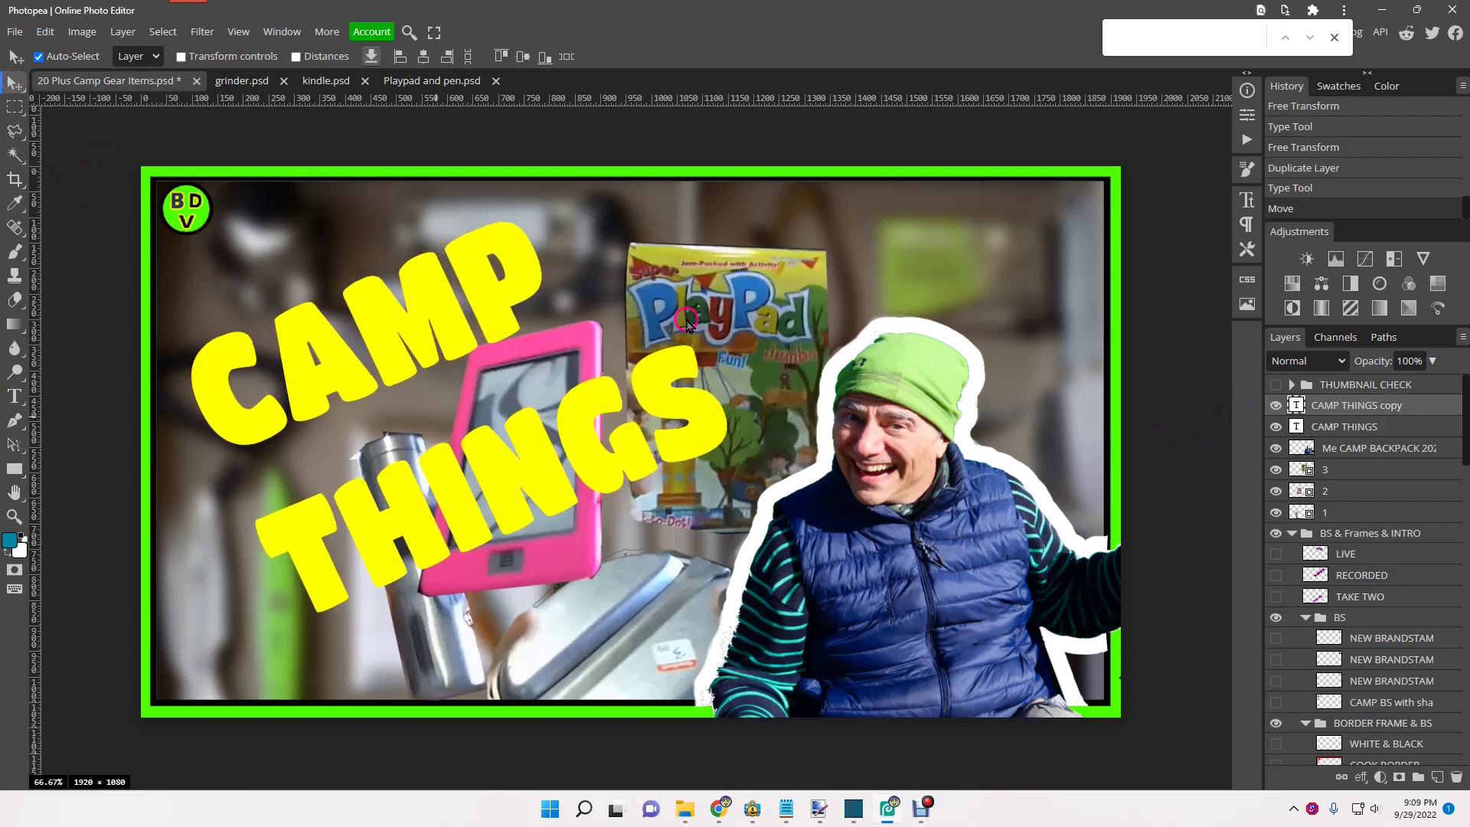
Step: Recolour both words, CAMP and THINGS, in the copied title layer to black 000000
{"action": "left_click", "coordinate": [15, 396]}
{"action": "left_click_drag", "start_coordinate": [206, 413], "coordinate": [521, 285]}
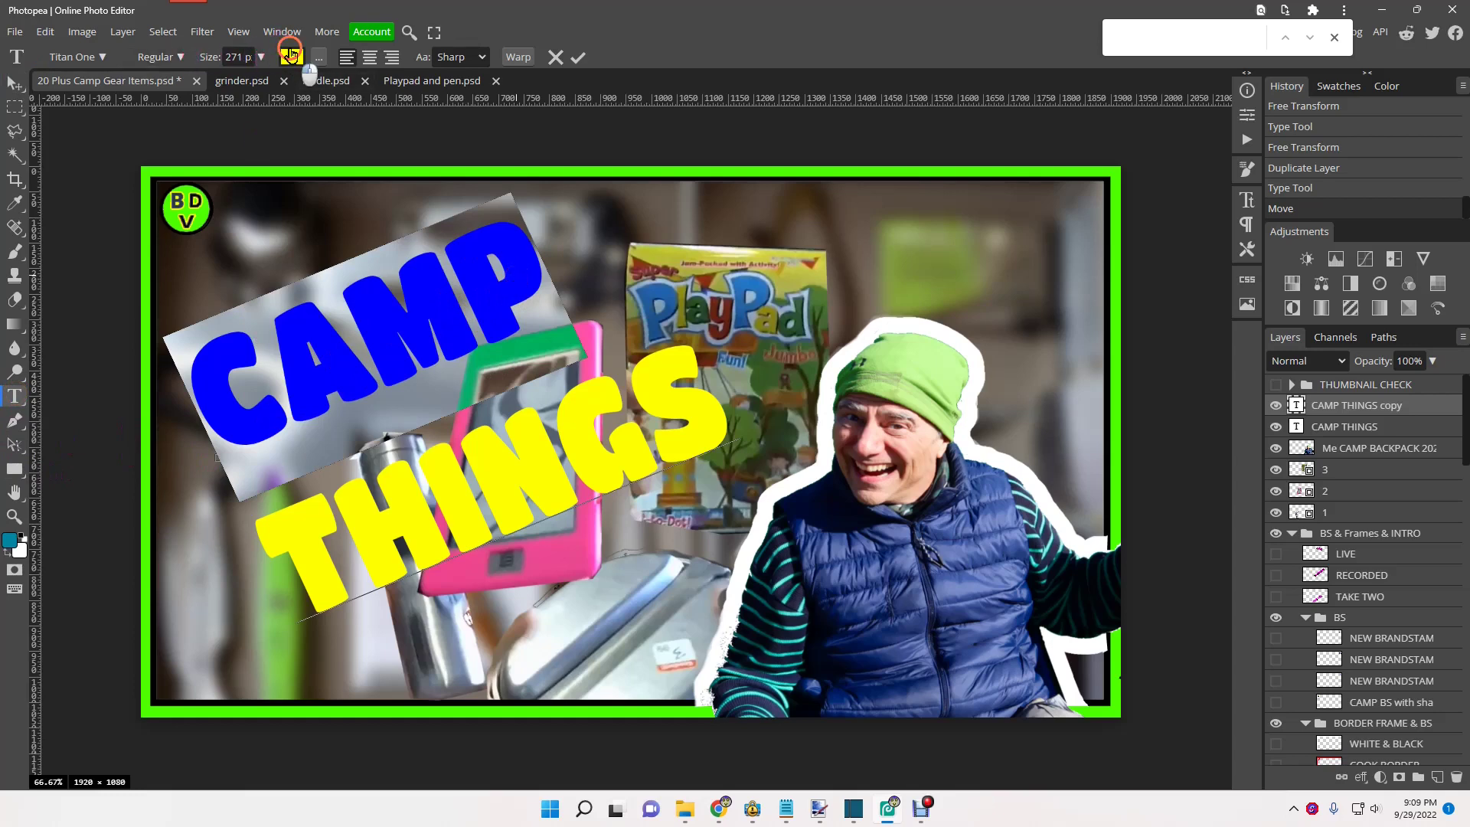
{"action": "left_click", "coordinate": [291, 56]}
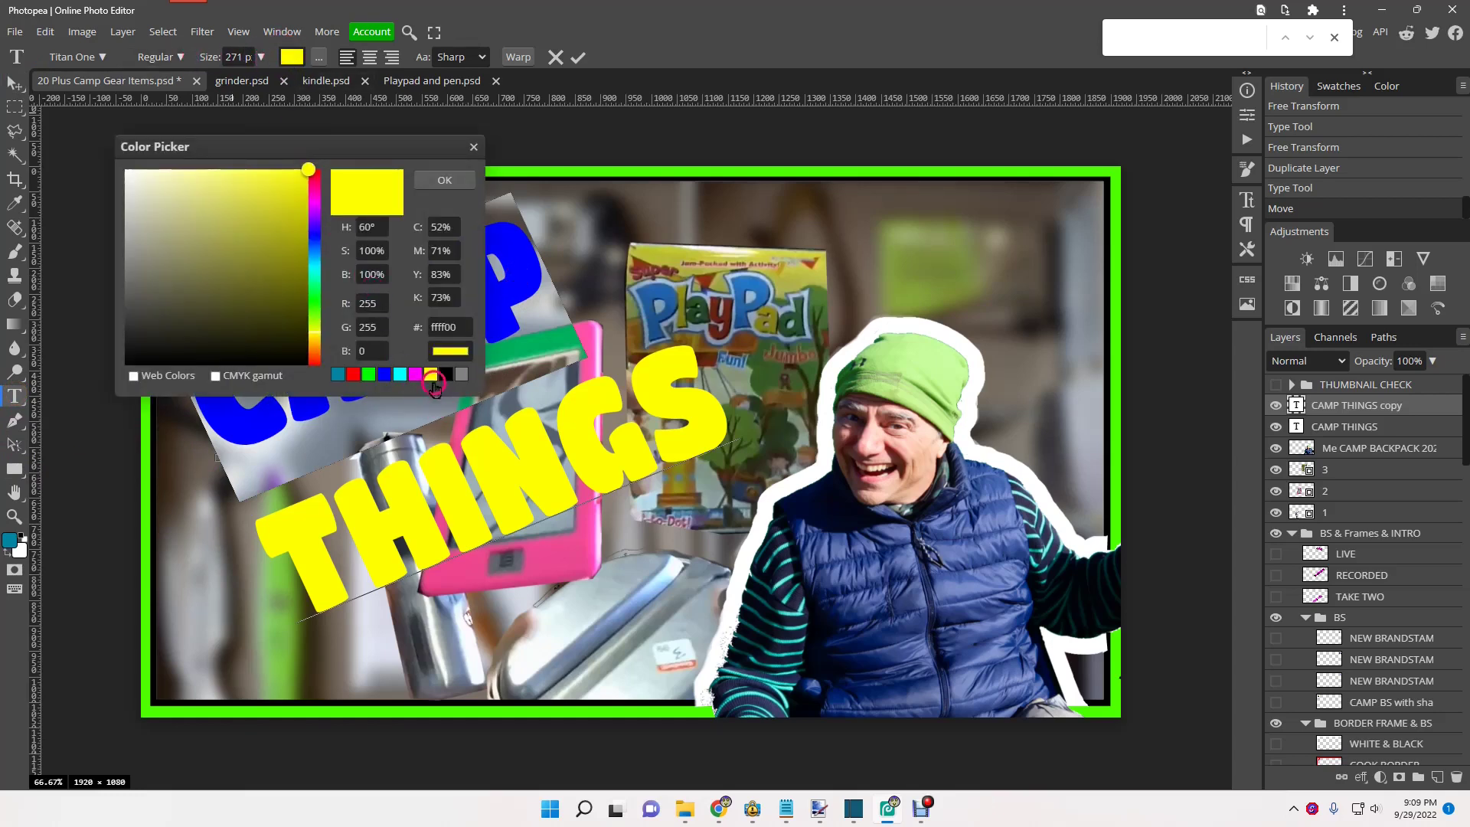
{"action": "left_click", "coordinate": [447, 375]}
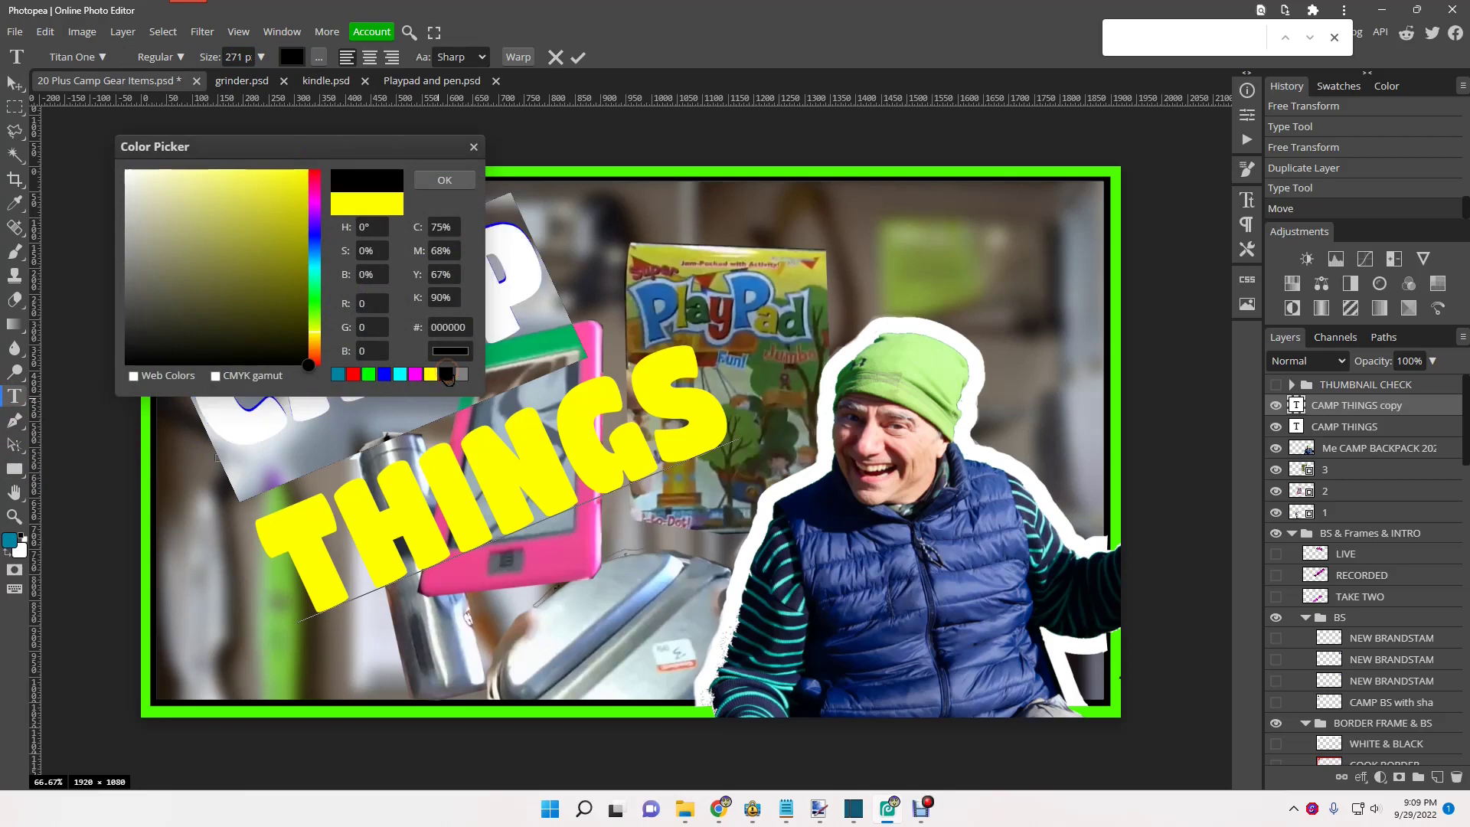
{"action": "left_click", "coordinate": [439, 181]}
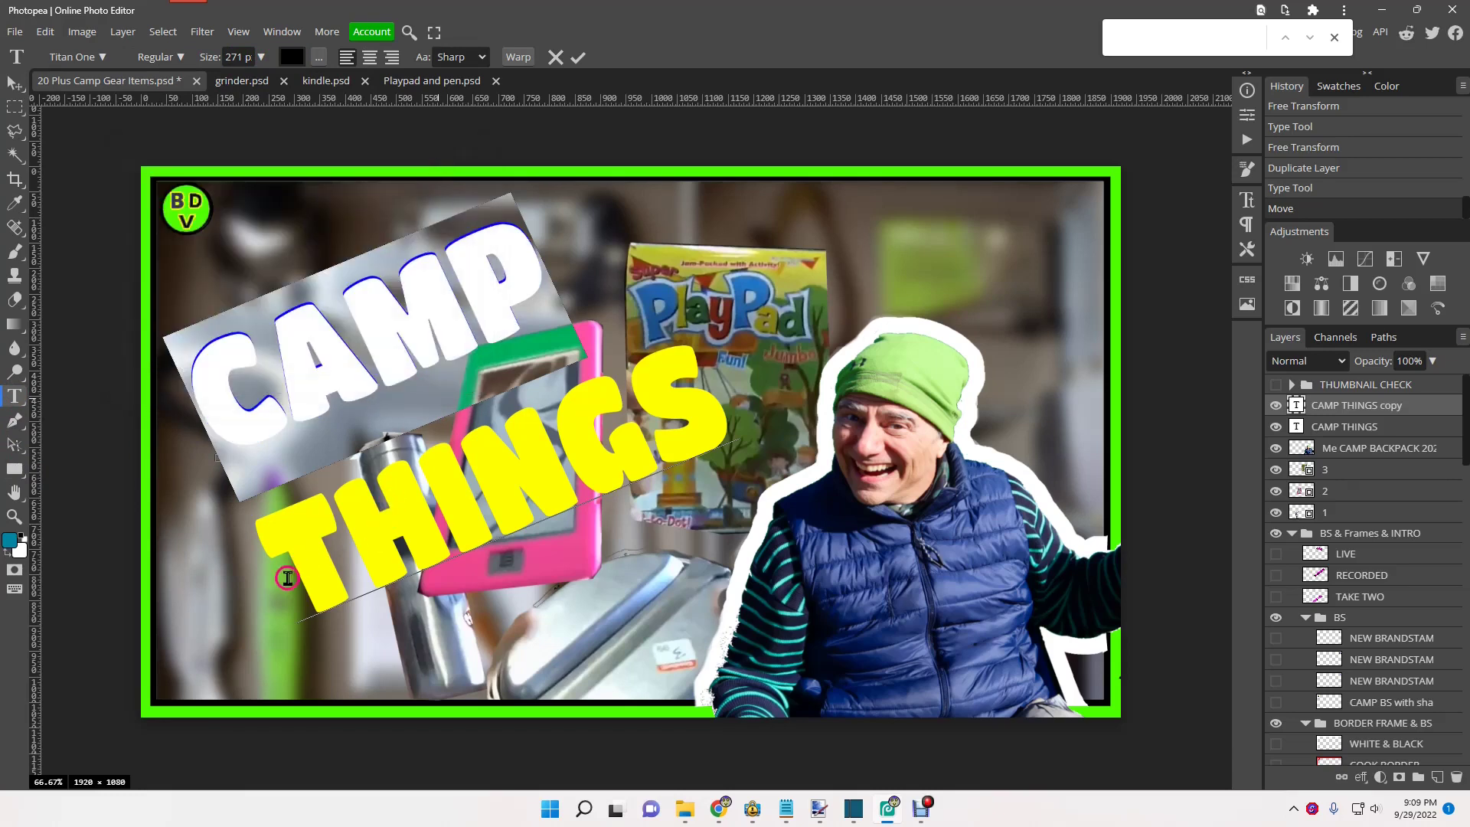
{"action": "left_click_drag", "start_coordinate": [289, 573], "coordinate": [715, 388]}
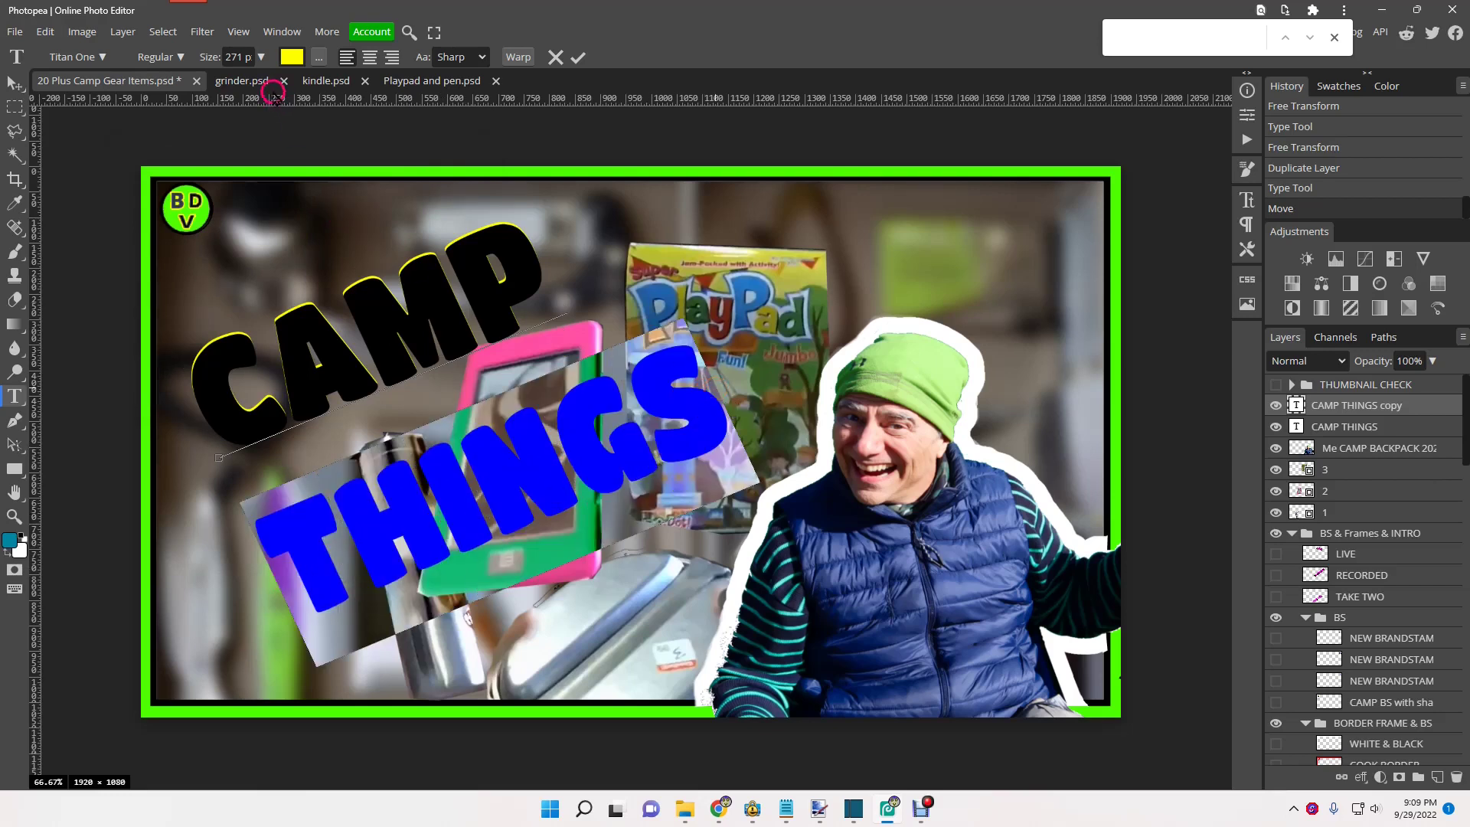
{"action": "left_click", "coordinate": [291, 59]}
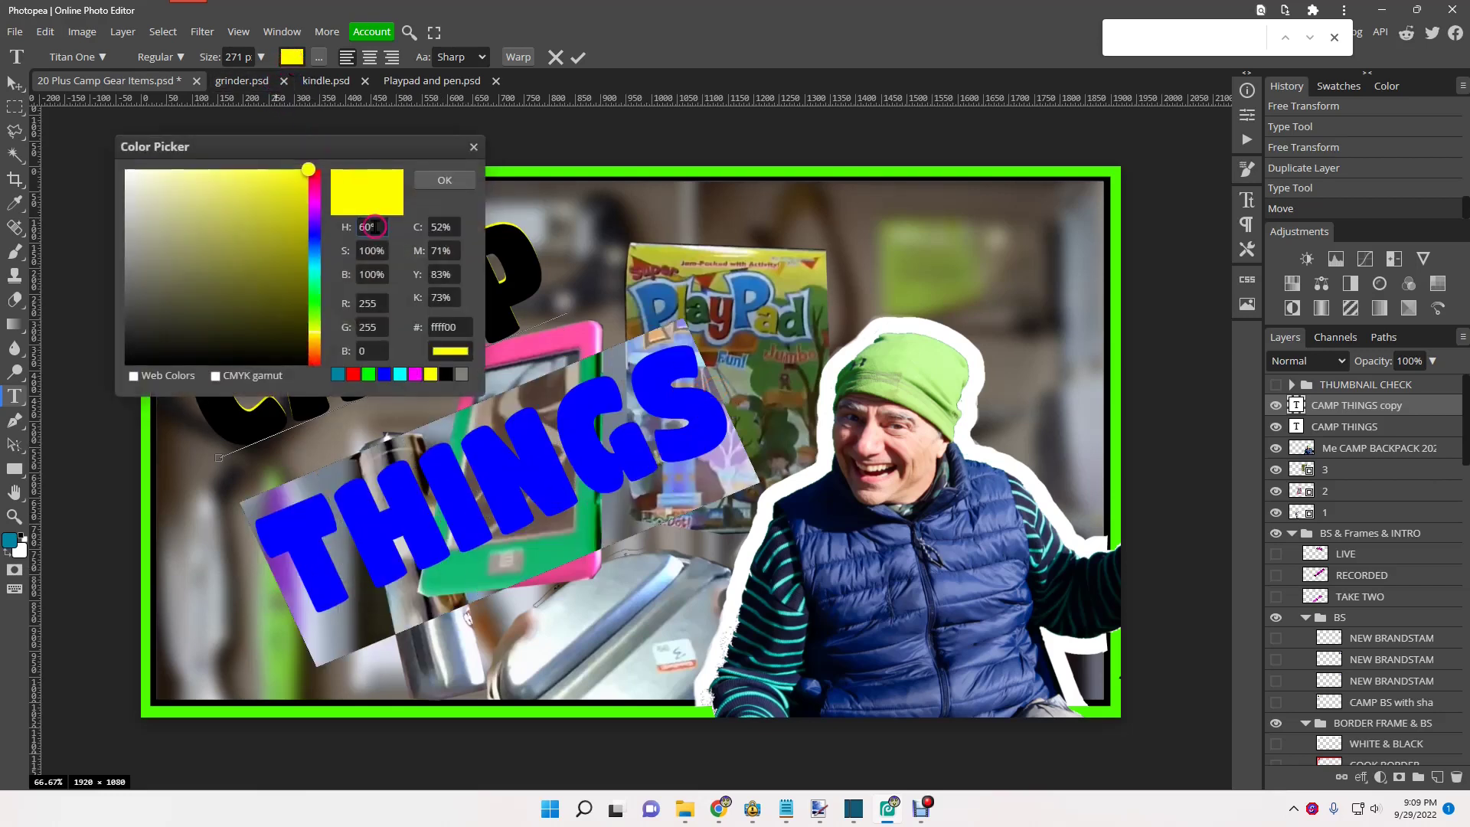
{"action": "left_click", "coordinate": [445, 375]}
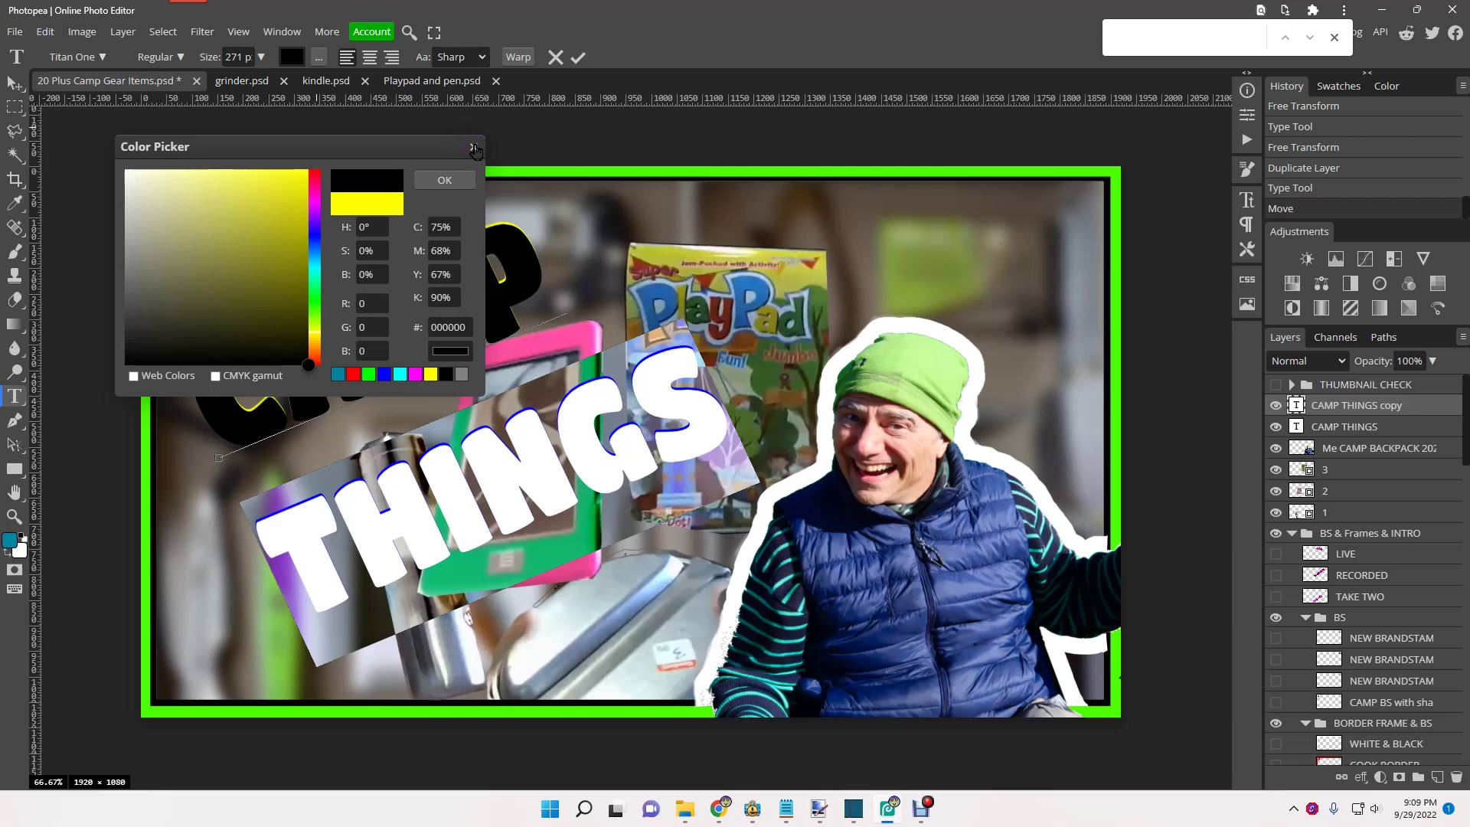
{"action": "left_click", "coordinate": [459, 182]}
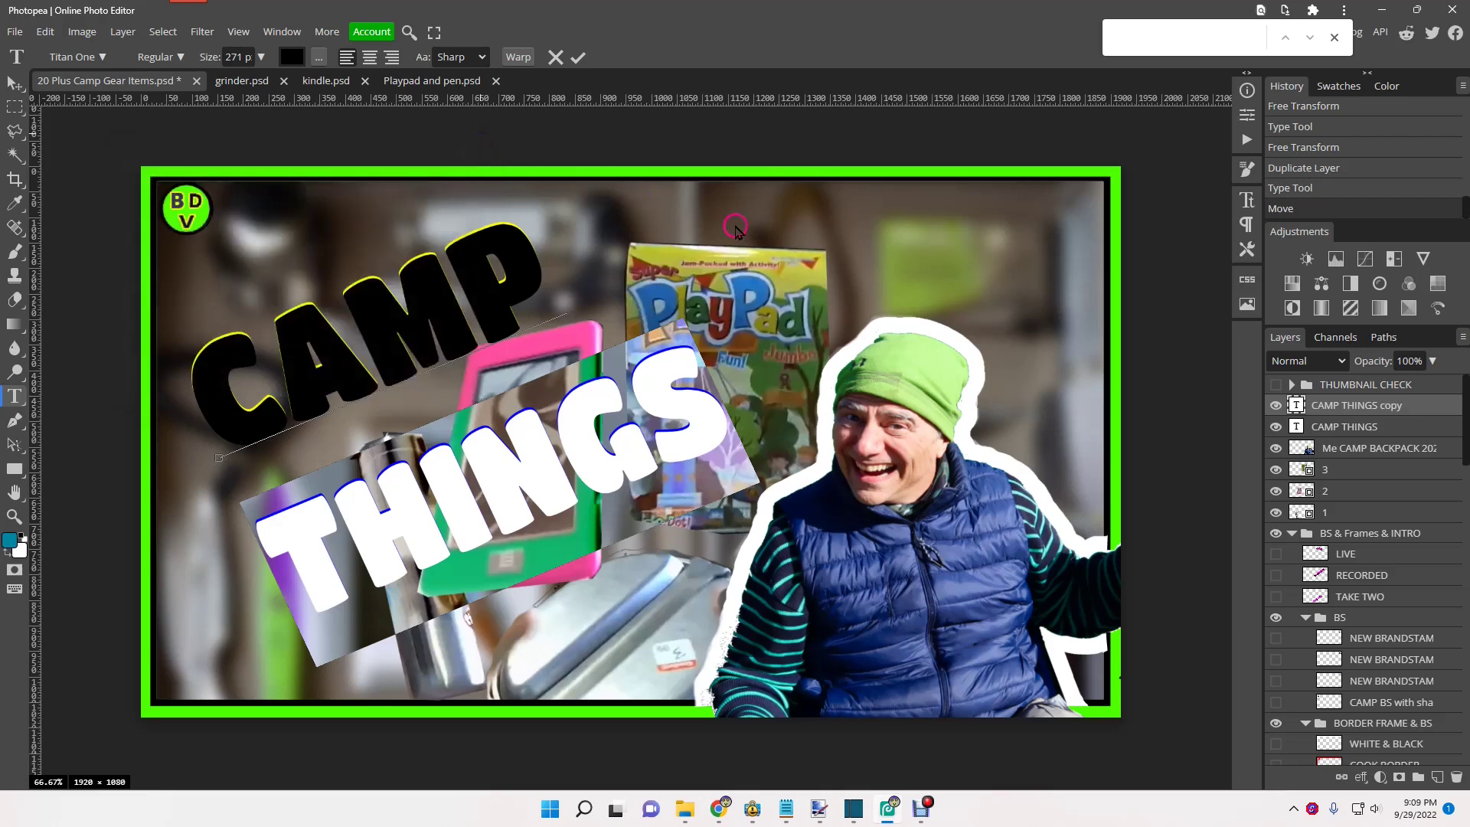
Step: Place the yellow CAMP THINGS layer above the black one and offset it slightly up and to the right for a shadow effect
{"action": "left_click", "coordinate": [1325, 431]}
{"action": "left_click_drag", "start_coordinate": [1325, 433], "coordinate": [1325, 404]}
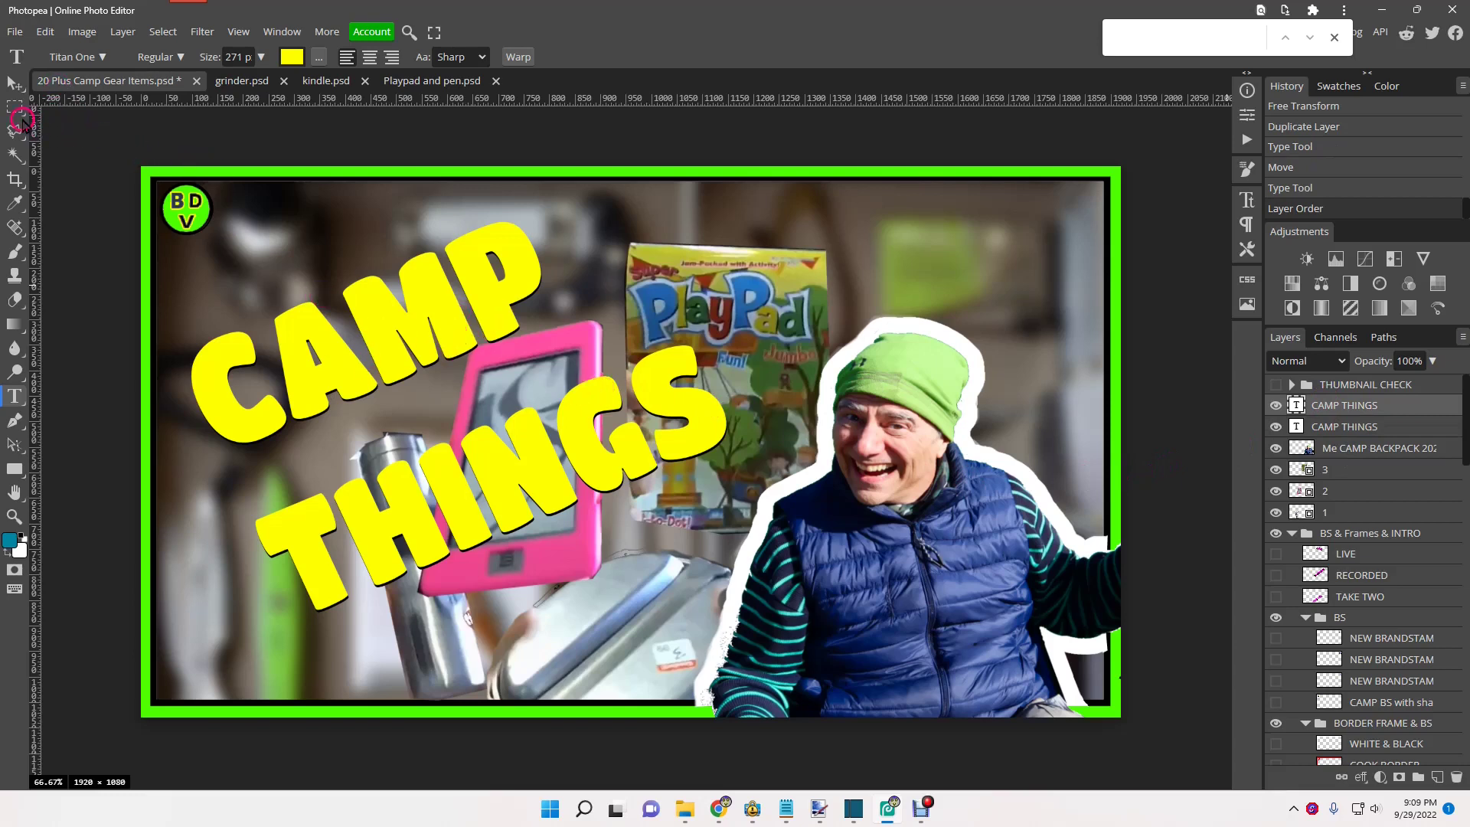
{"action": "left_click", "coordinate": [13, 83]}
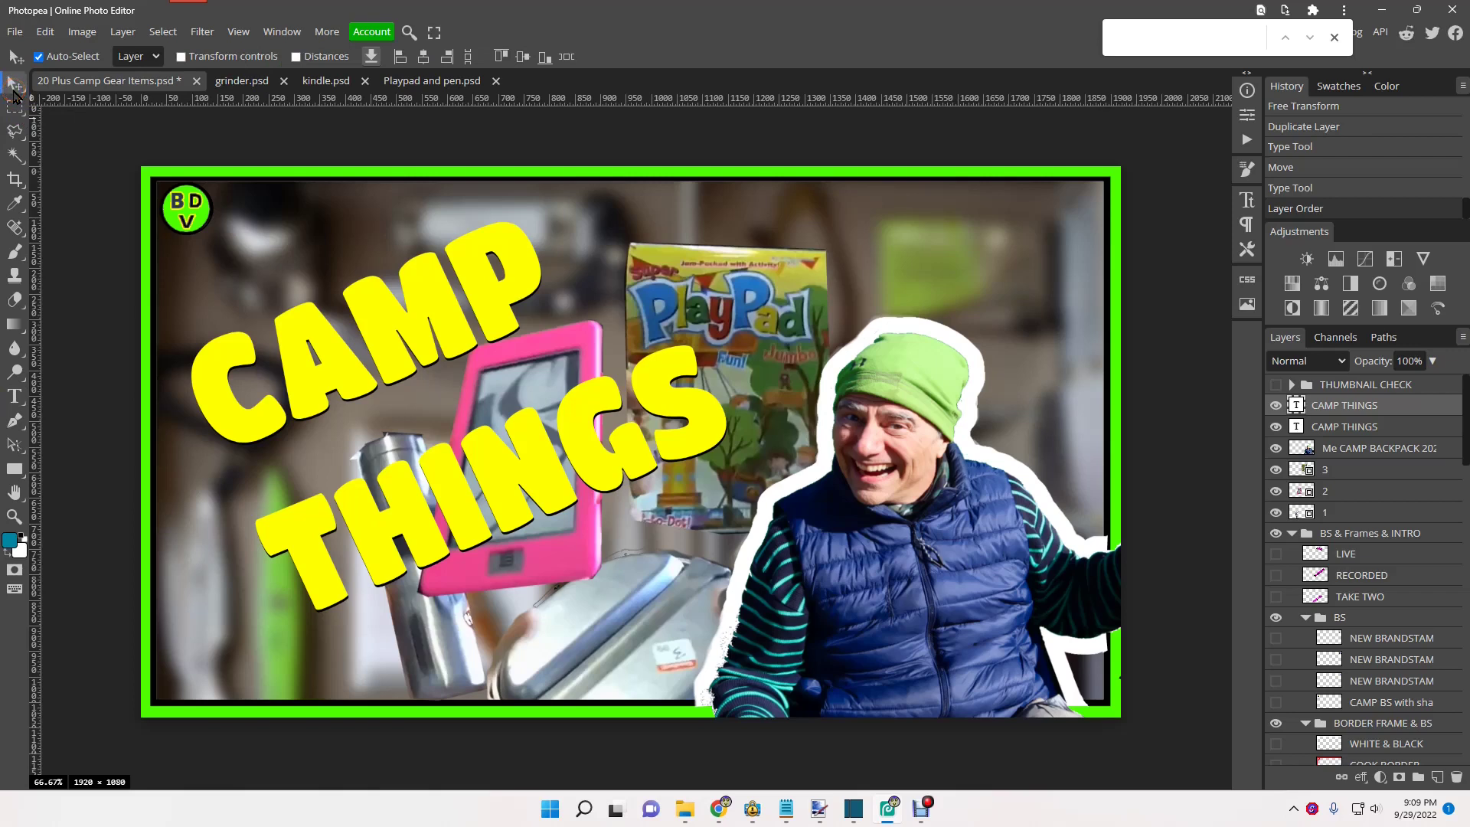
{"action": "left_click_drag", "start_coordinate": [454, 366], "coordinate": [463, 356]}
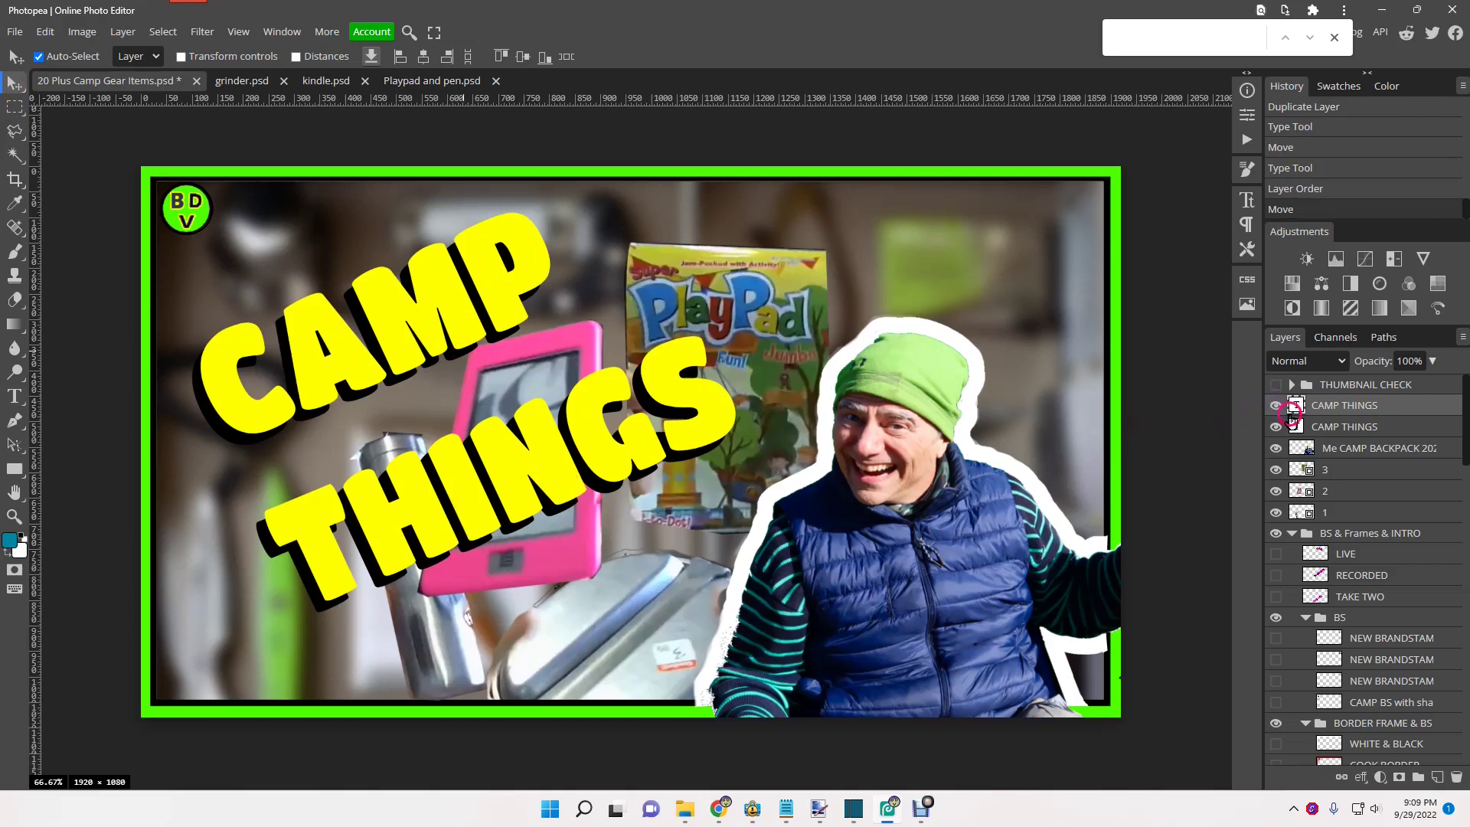
Step: Free-transform the black CAMP THINGS layer to about 100.17% width and 105.71% height with a horizontal skew of about -0.8°
{"action": "left_click", "coordinate": [1325, 428]}
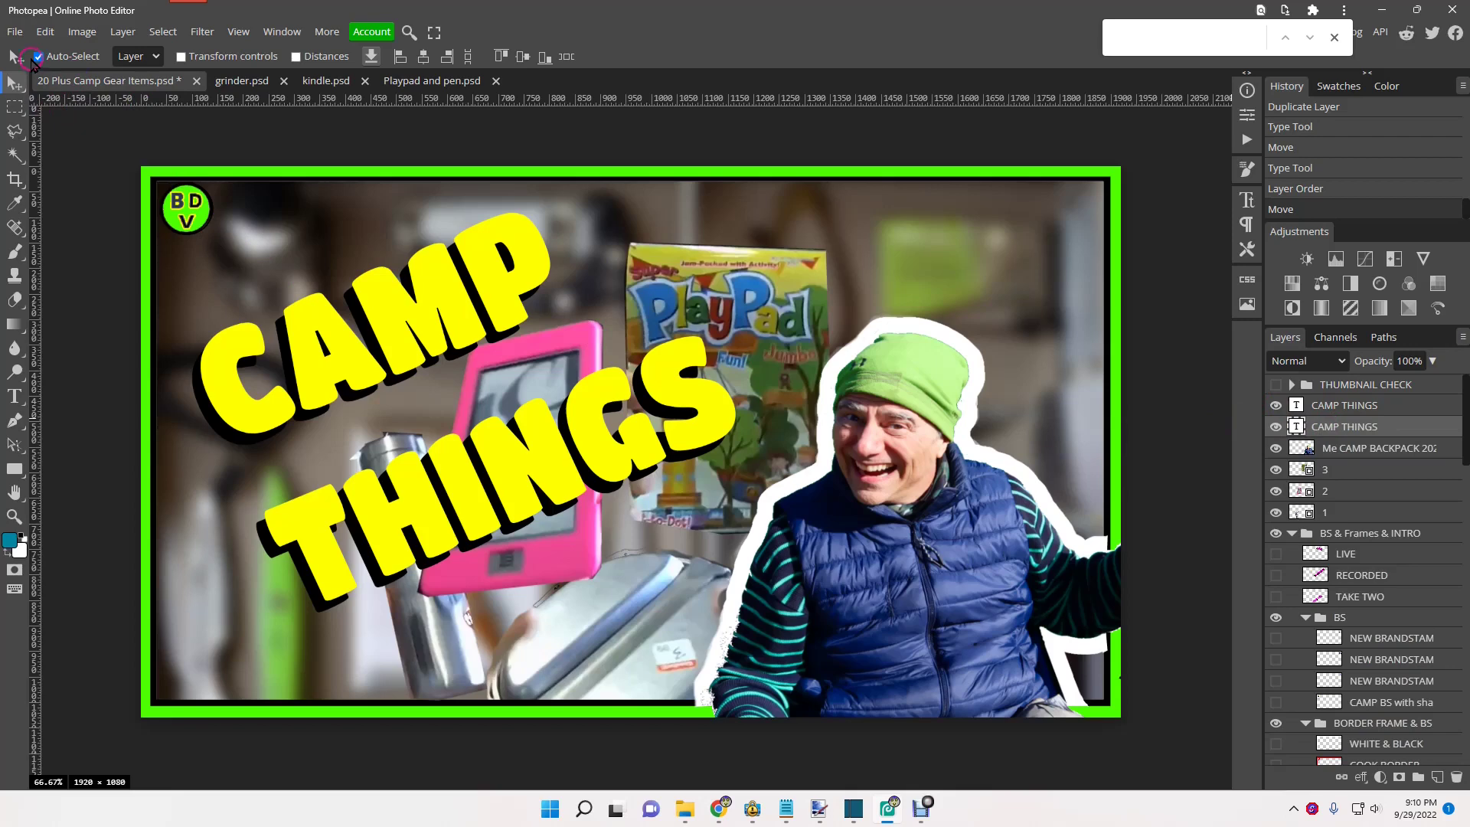
{"action": "left_click", "coordinate": [45, 31]}
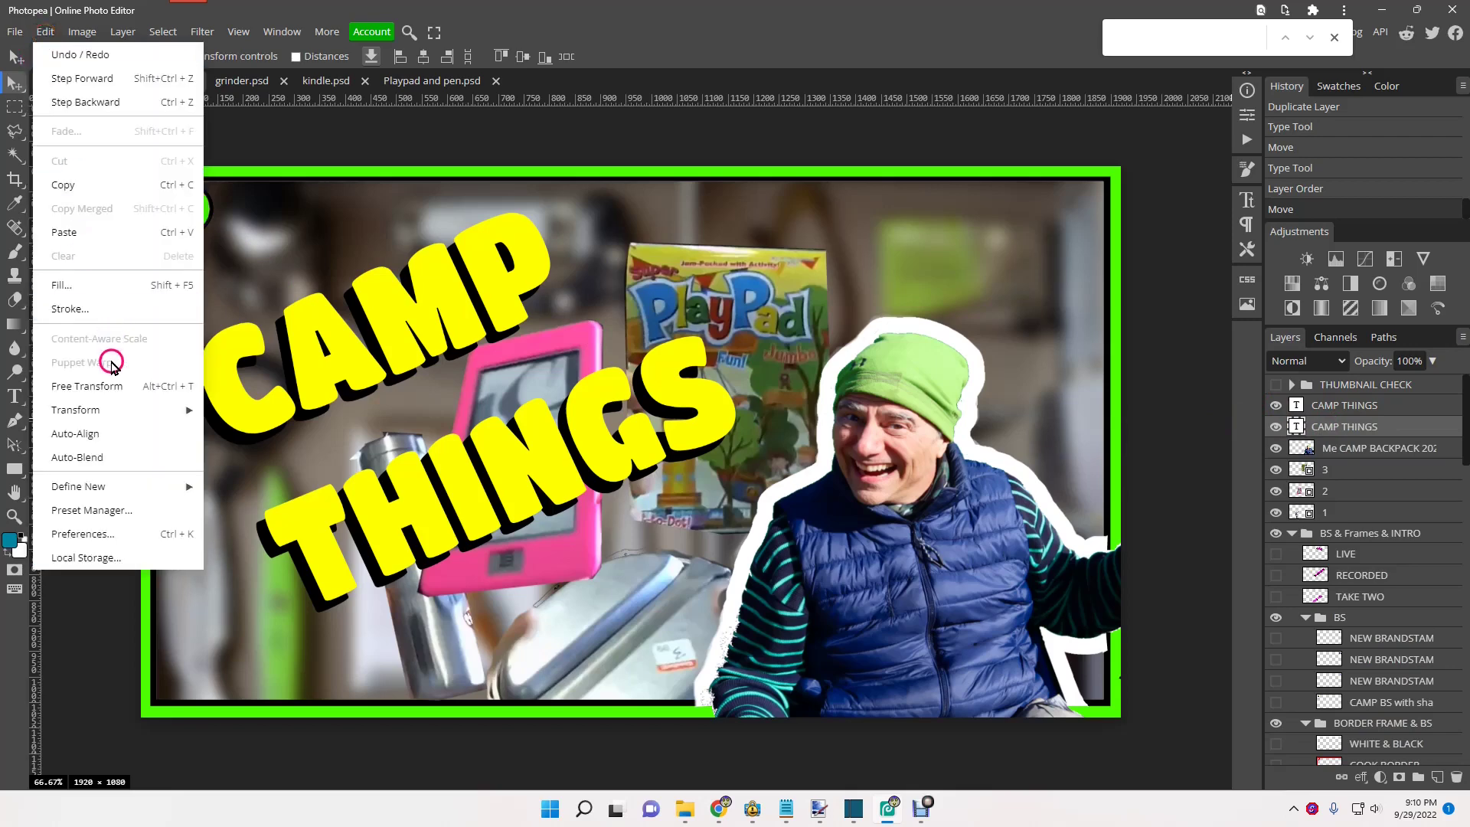
{"action": "left_click", "coordinate": [107, 386]}
{"action": "key", "text": "ctrl"}
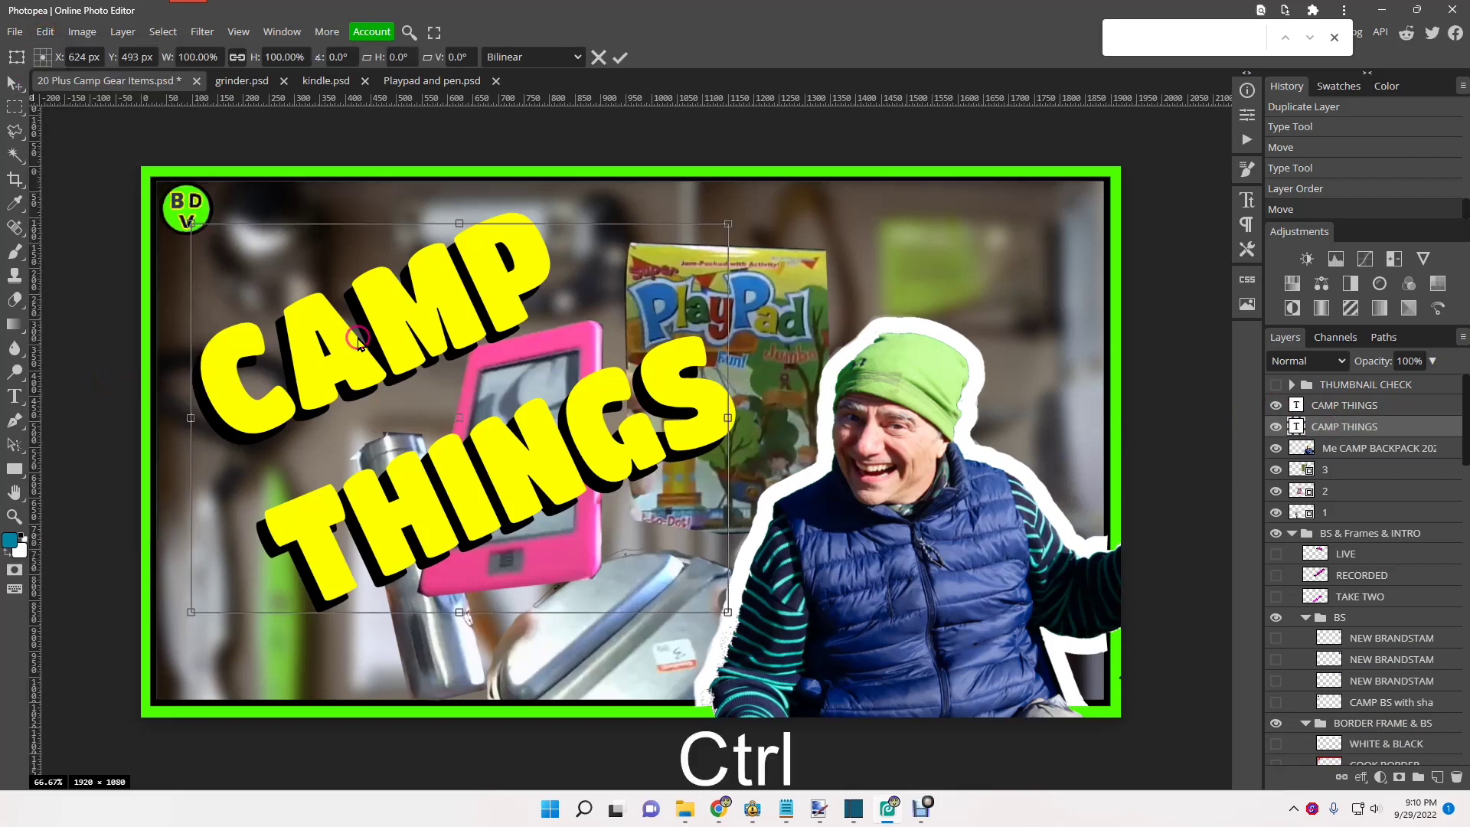
{"action": "mouse_move", "coordinate": [456, 222]}
{"action": "left_mouse_down"}
{"action": "mouse_move", "coordinate": [458, 199]}
{"action": "mouse_move", "coordinate": [457, 214]}
{"action": "left_mouse_up"}
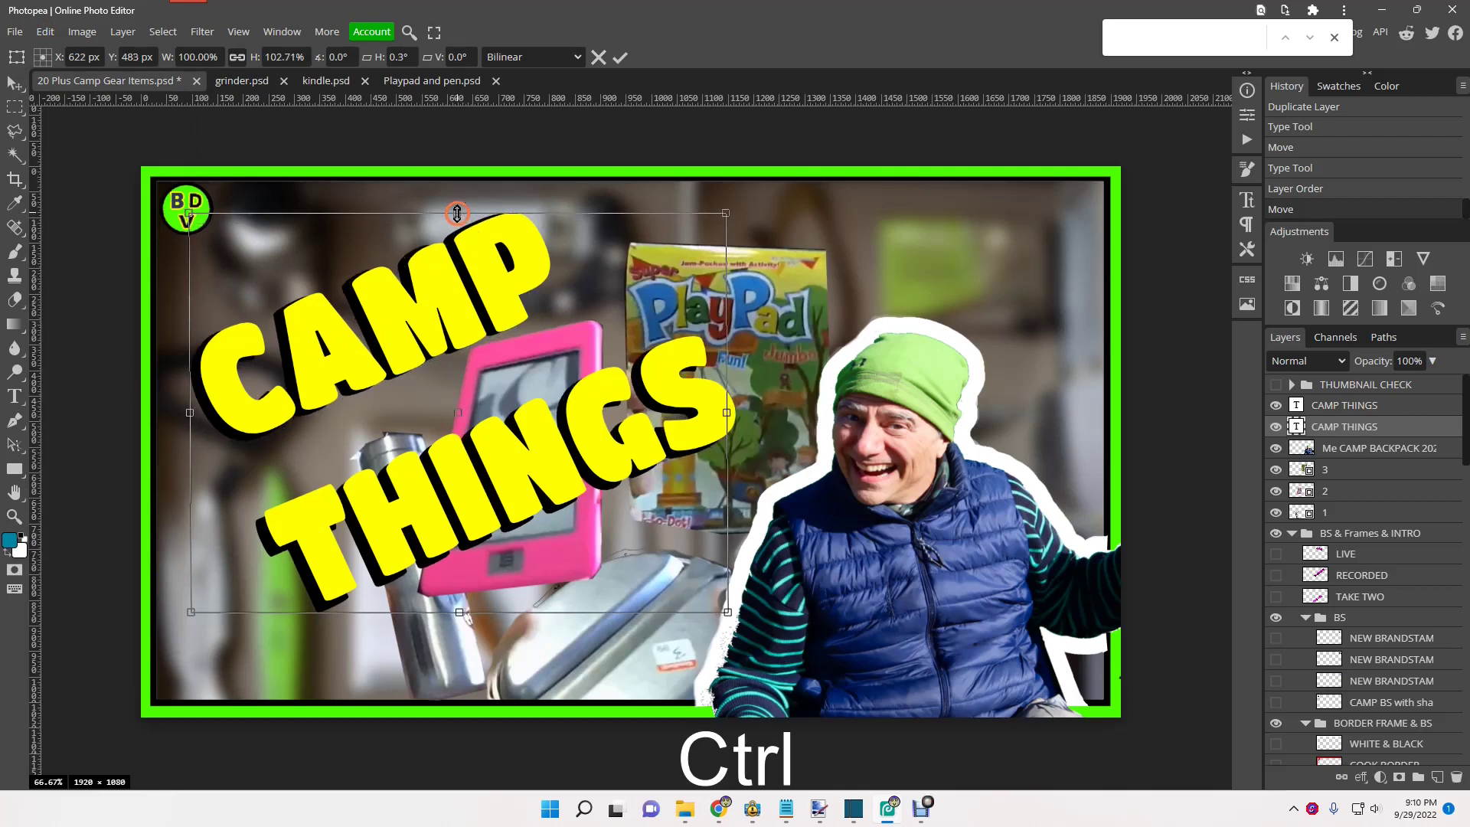
{"action": "left_click_drag", "start_coordinate": [459, 612], "coordinate": [452, 617]}
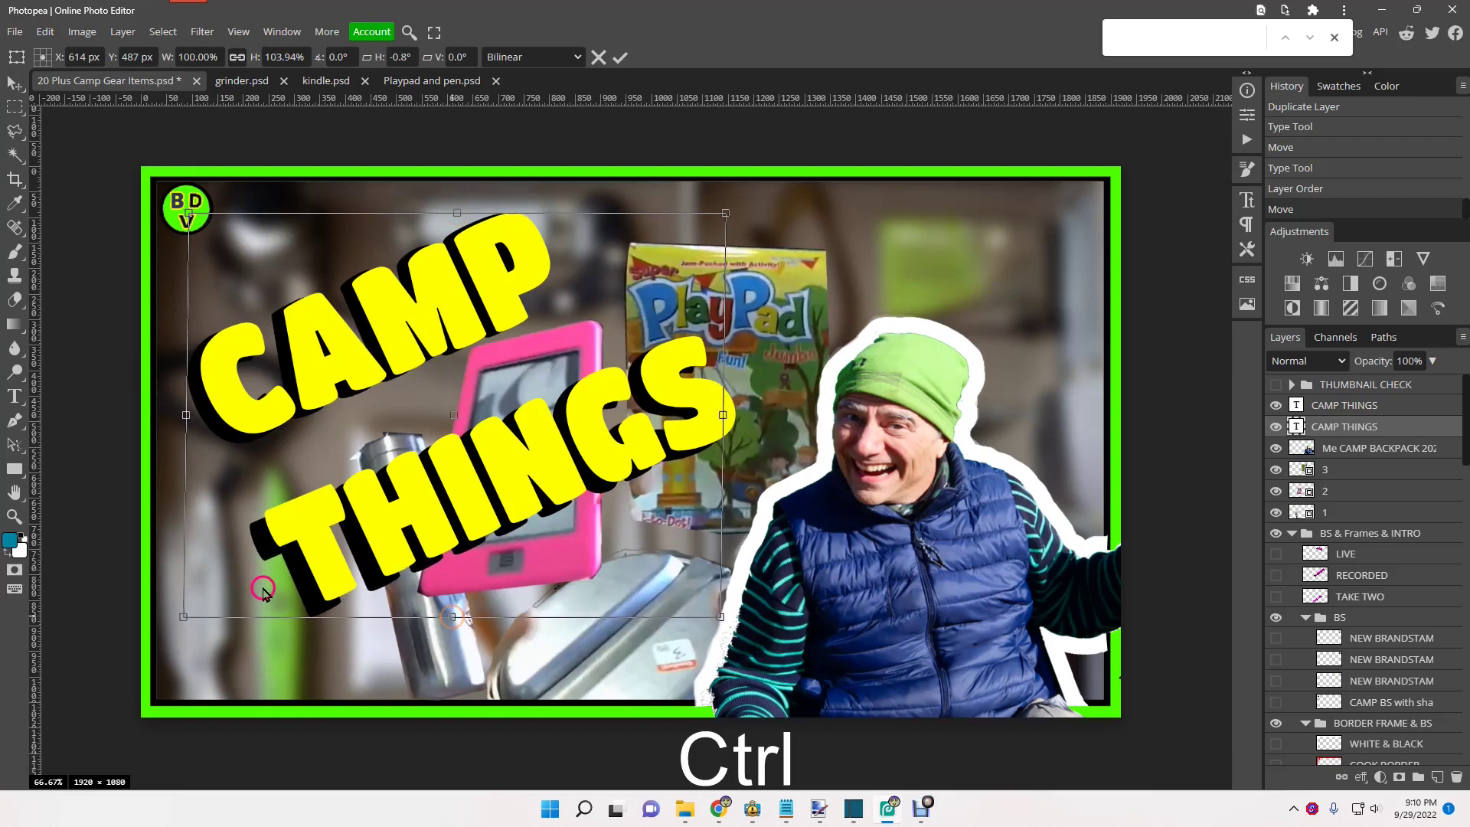
{"action": "left_click_drag", "start_coordinate": [183, 616], "coordinate": [183, 624]}
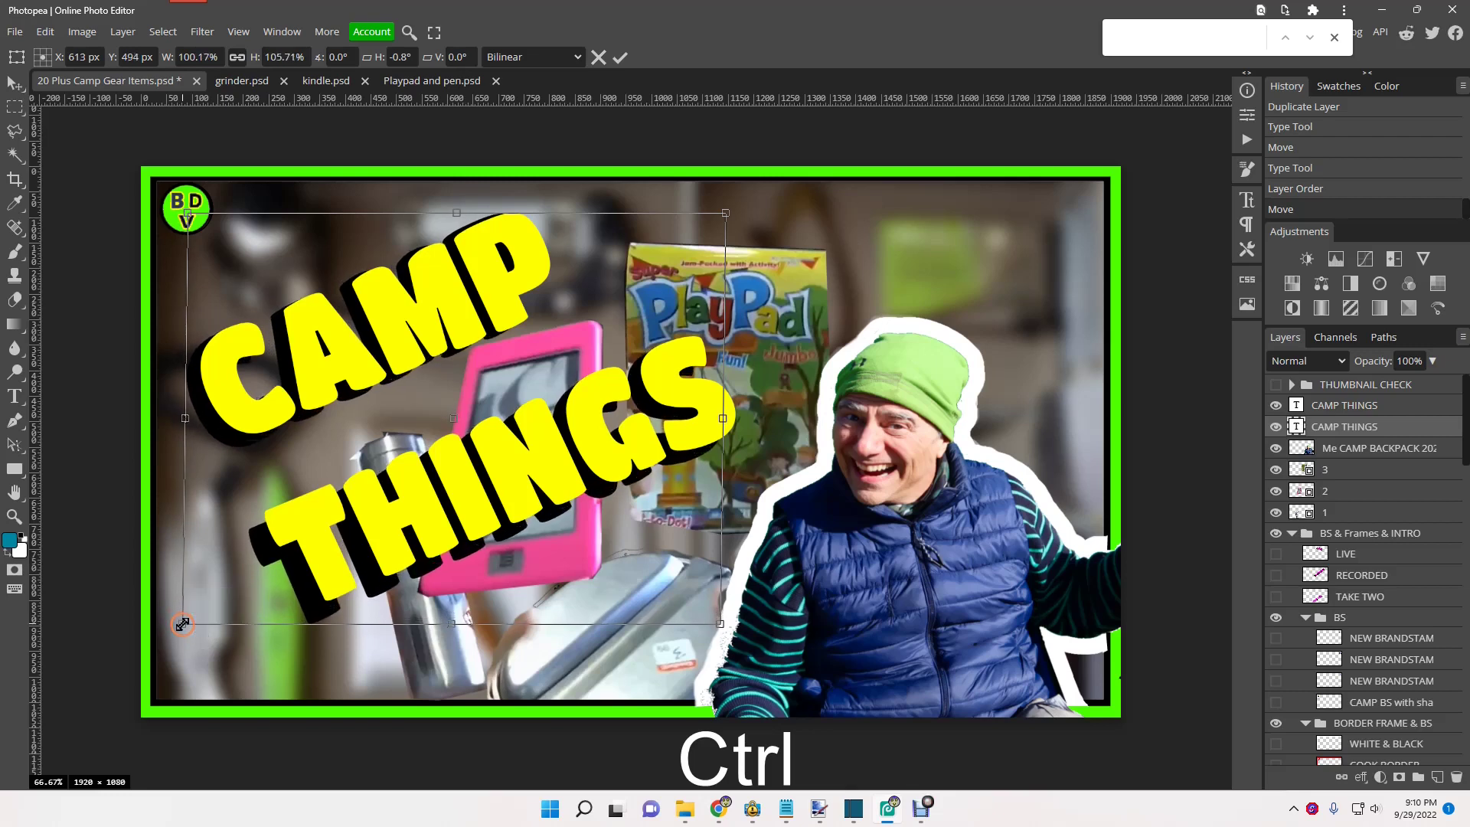
{"action": "left_click", "coordinate": [418, 712]}
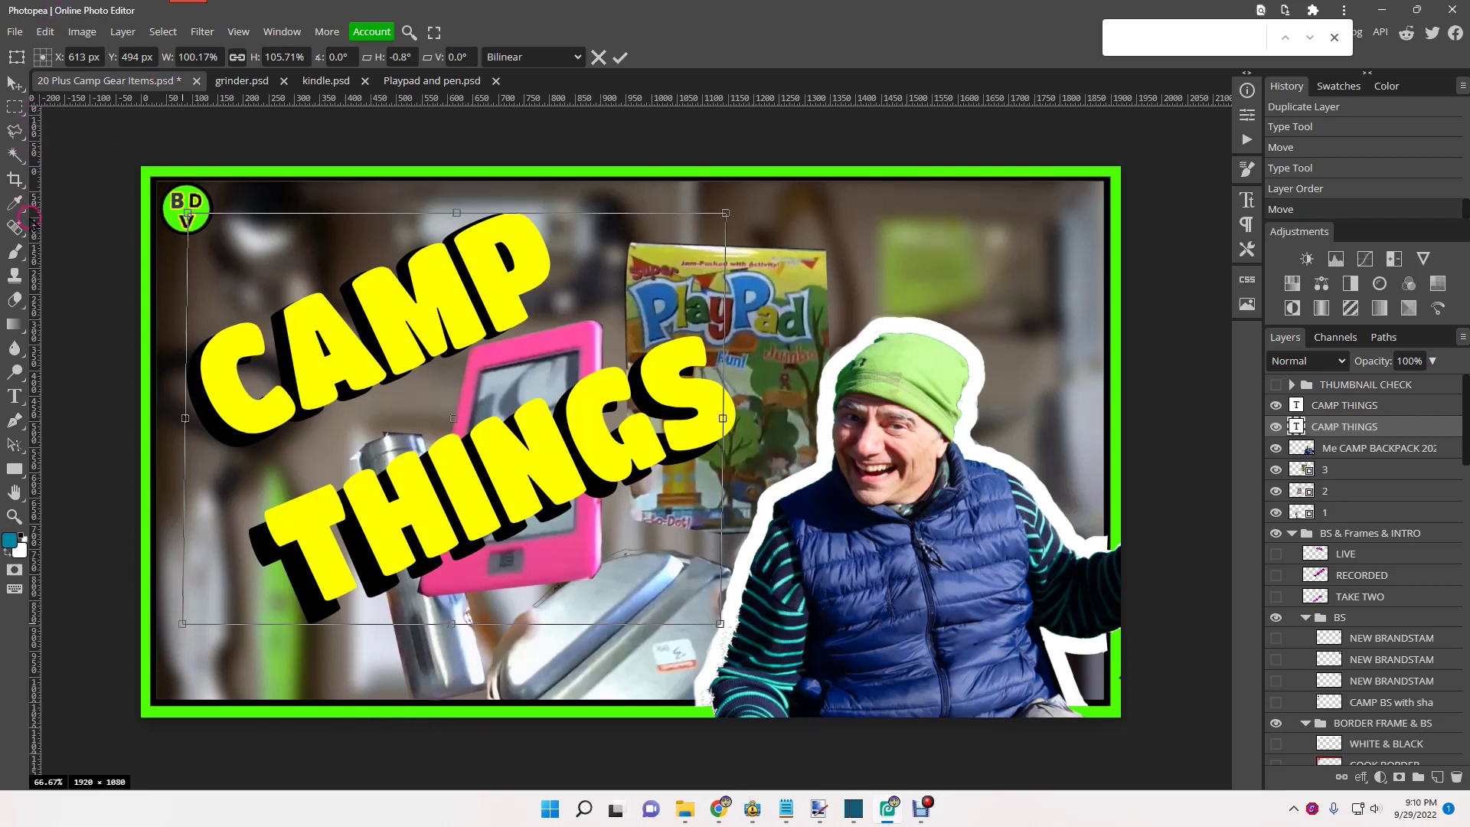
Step: Save the thumbnail as a PSD in the 3 Graphics folder, replacing the existing 20 Plus Camp Gear Items.psd
{"action": "left_click", "coordinate": [14, 155]}
{"action": "left_click", "coordinate": [17, 90]}
{"action": "left_click", "coordinate": [14, 32]}
{"action": "left_click", "coordinate": [90, 185]}
{"action": "mouse_move", "coordinate": [91, 154]}
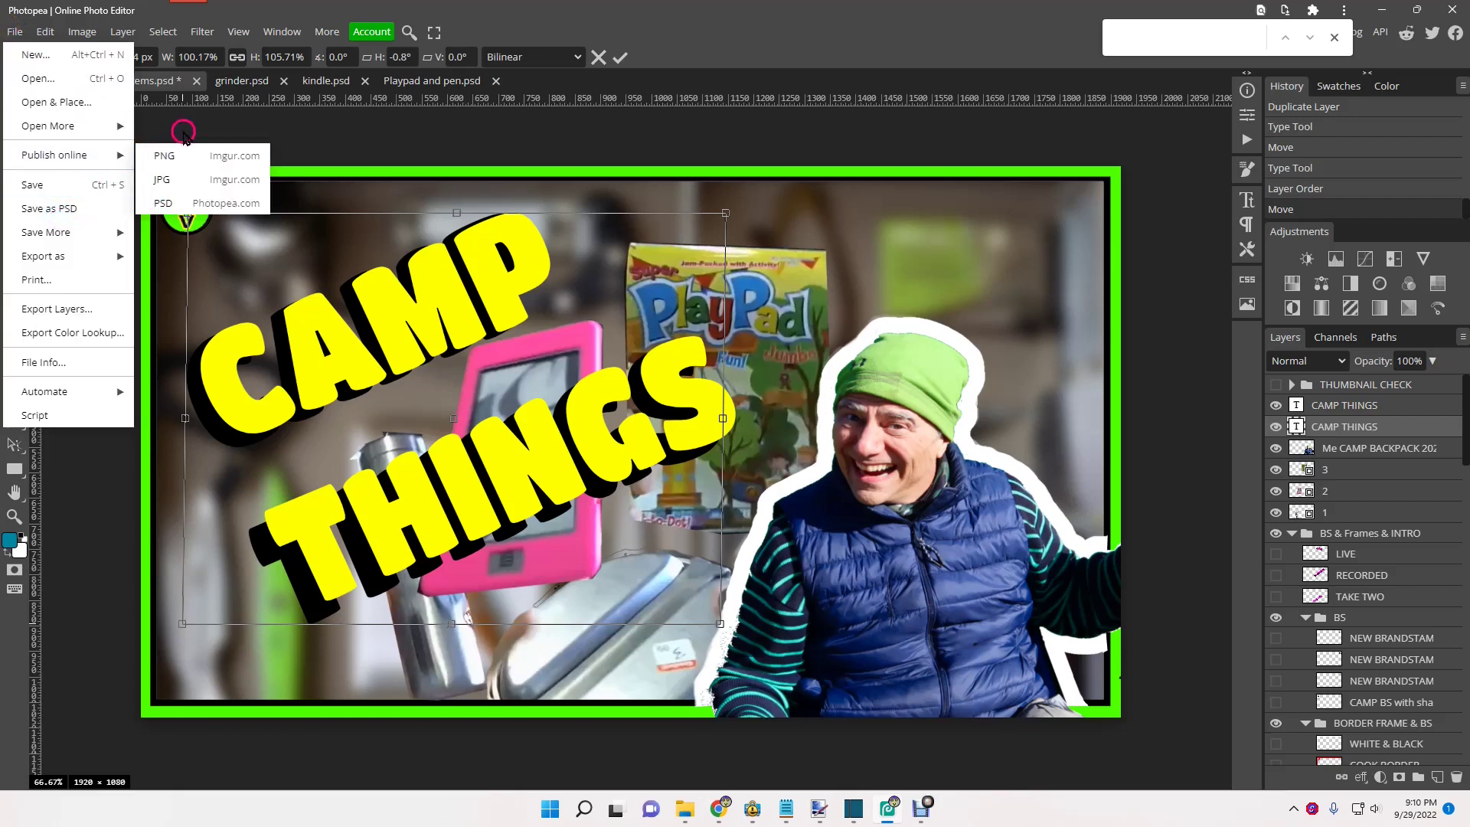
{"action": "left_click", "coordinate": [165, 139]}
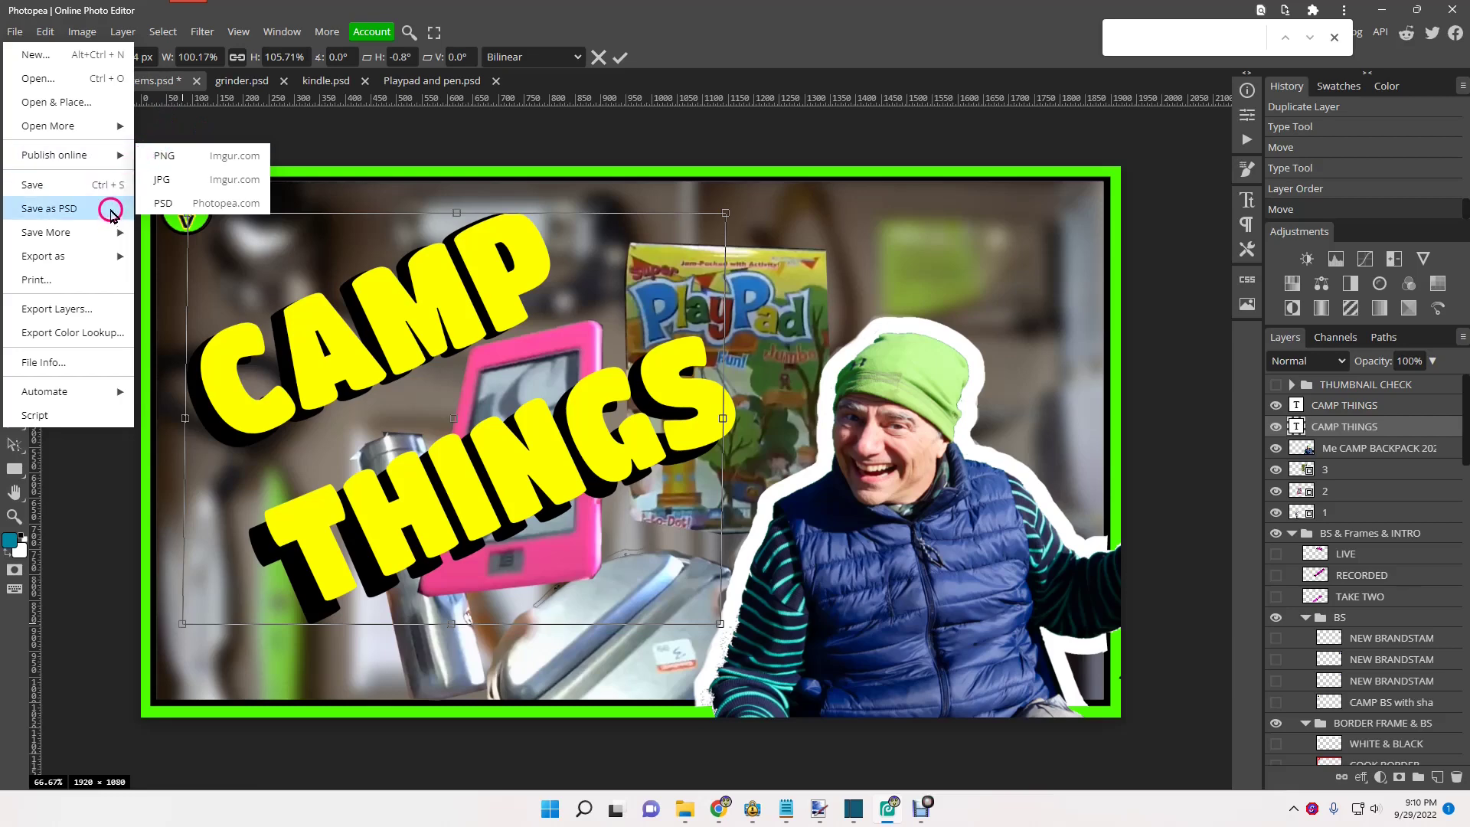
{"action": "left_click", "coordinate": [99, 208]}
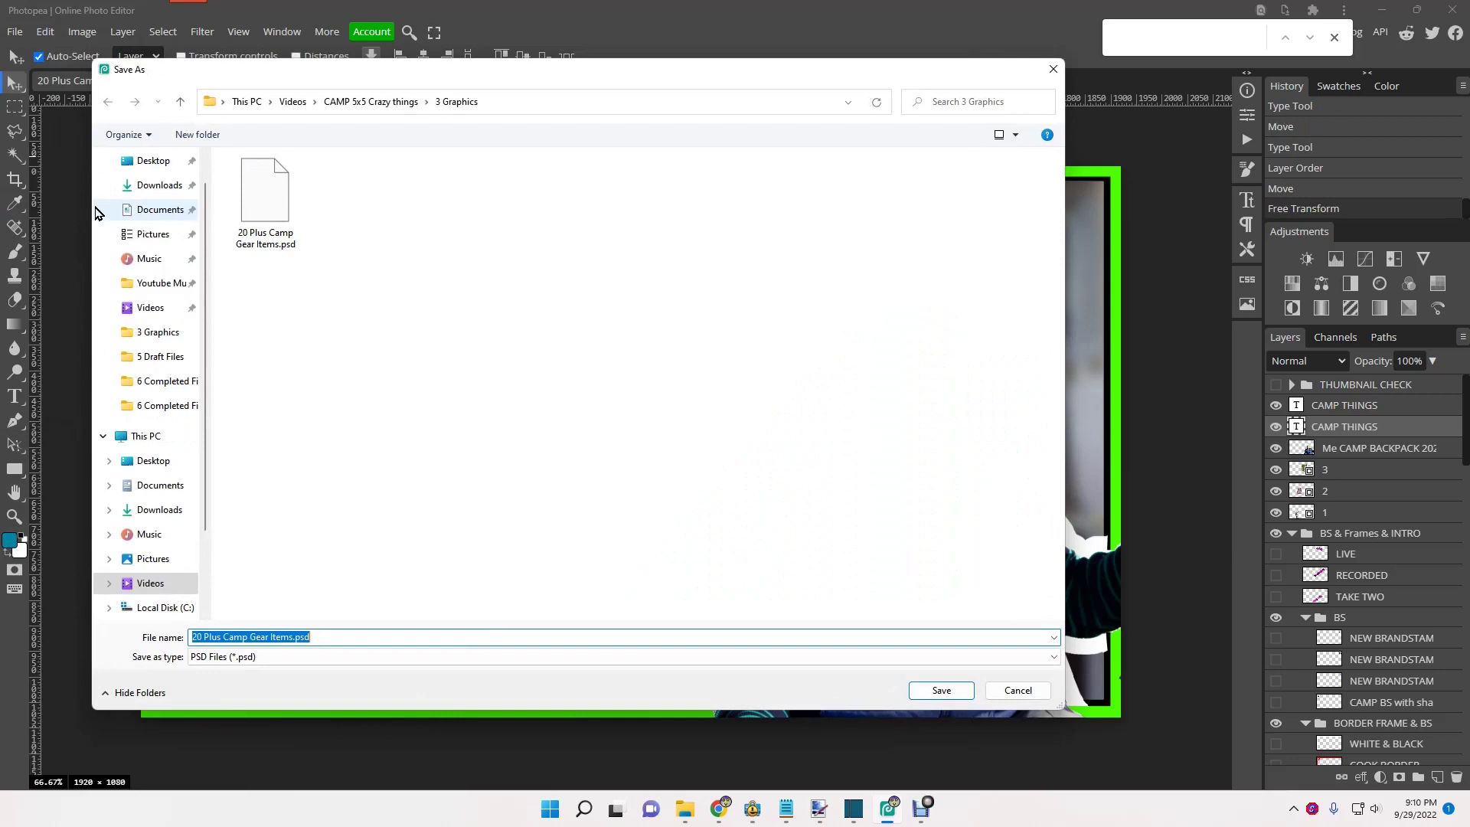
{"action": "left_click", "coordinate": [712, 663]}
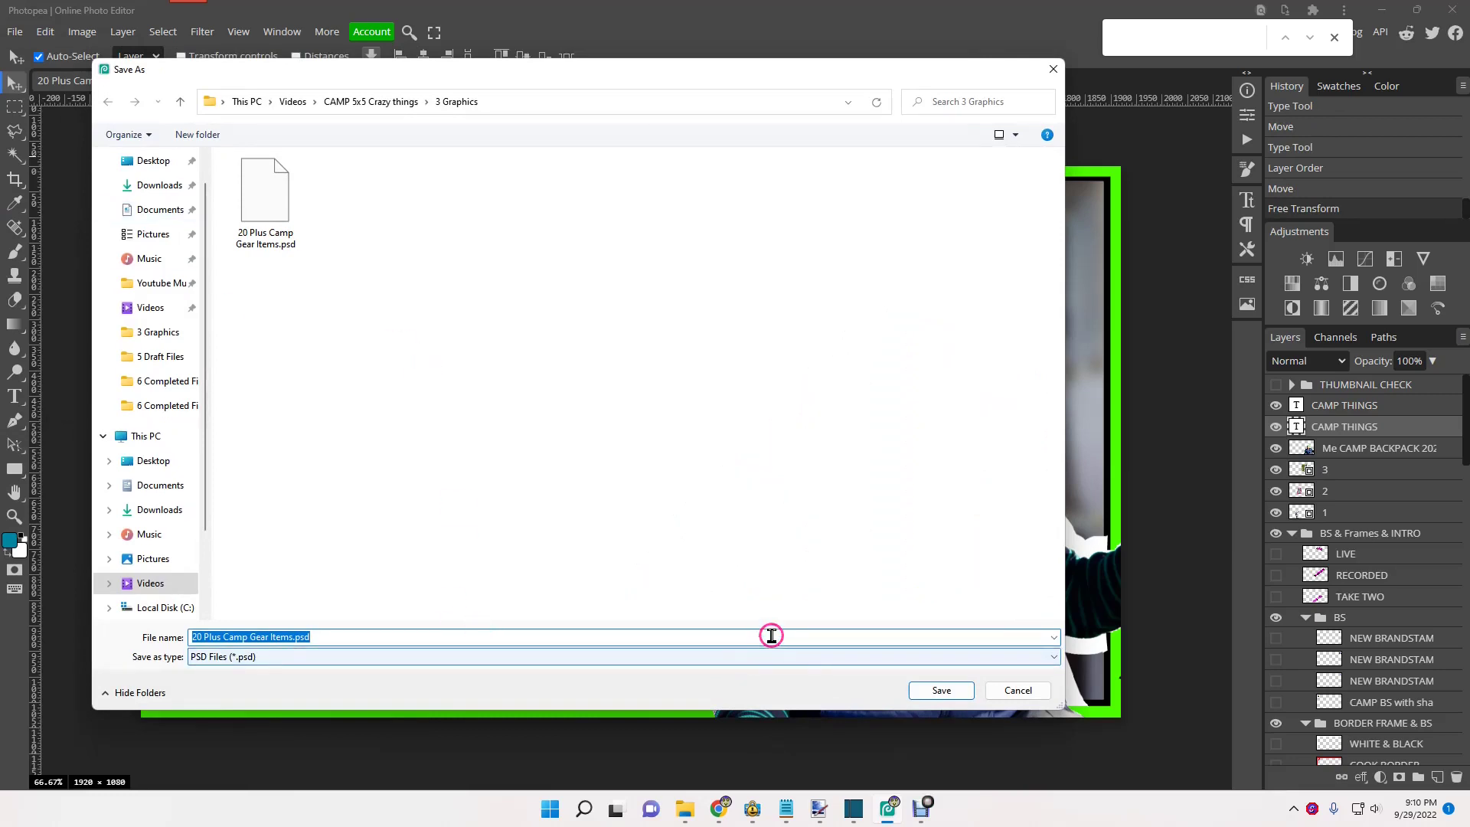
{"action": "left_click", "coordinate": [272, 200]}
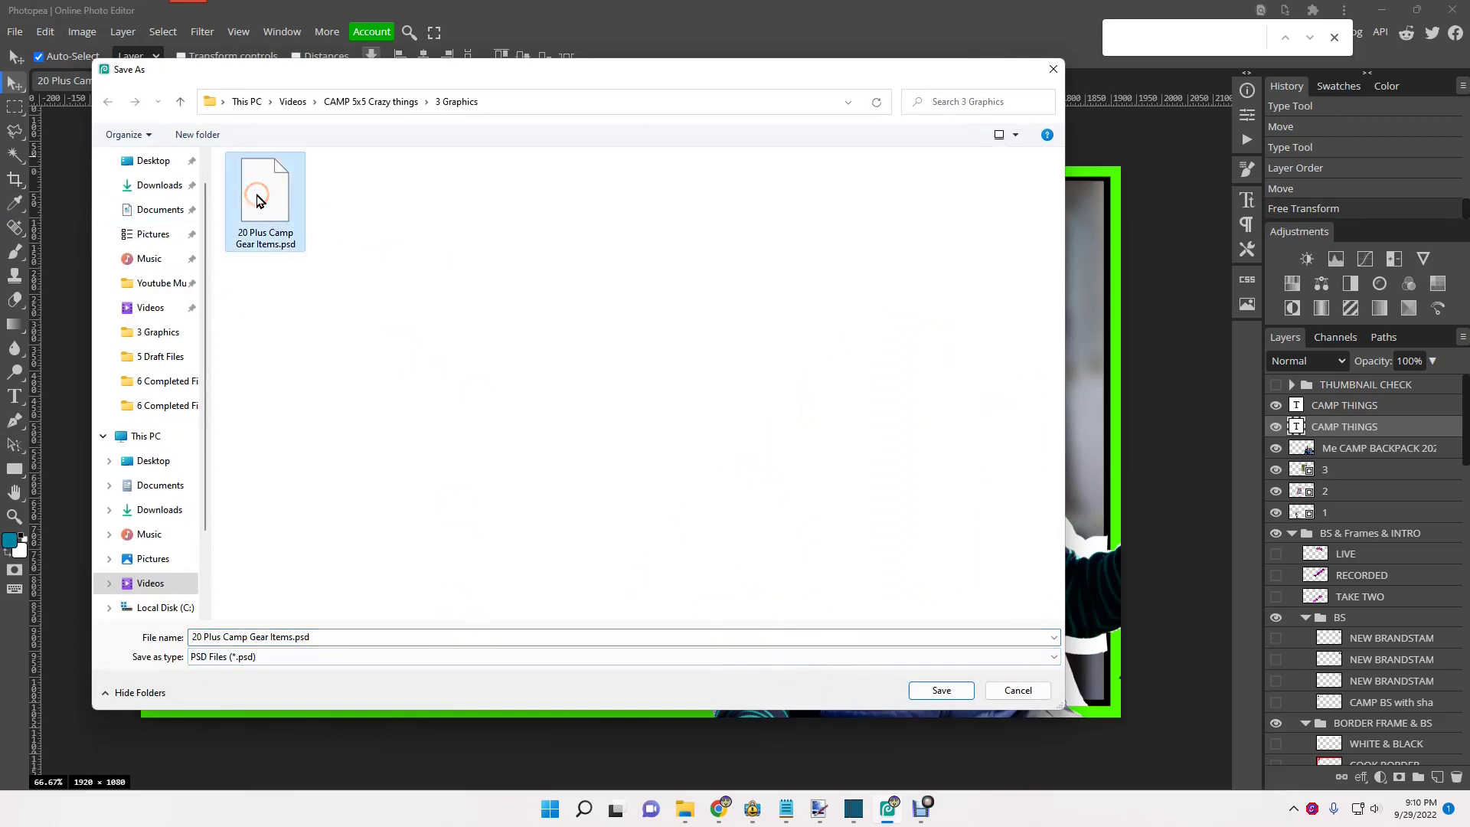
{"action": "left_click", "coordinate": [950, 692]}
{"action": "left_click", "coordinate": [773, 406]}
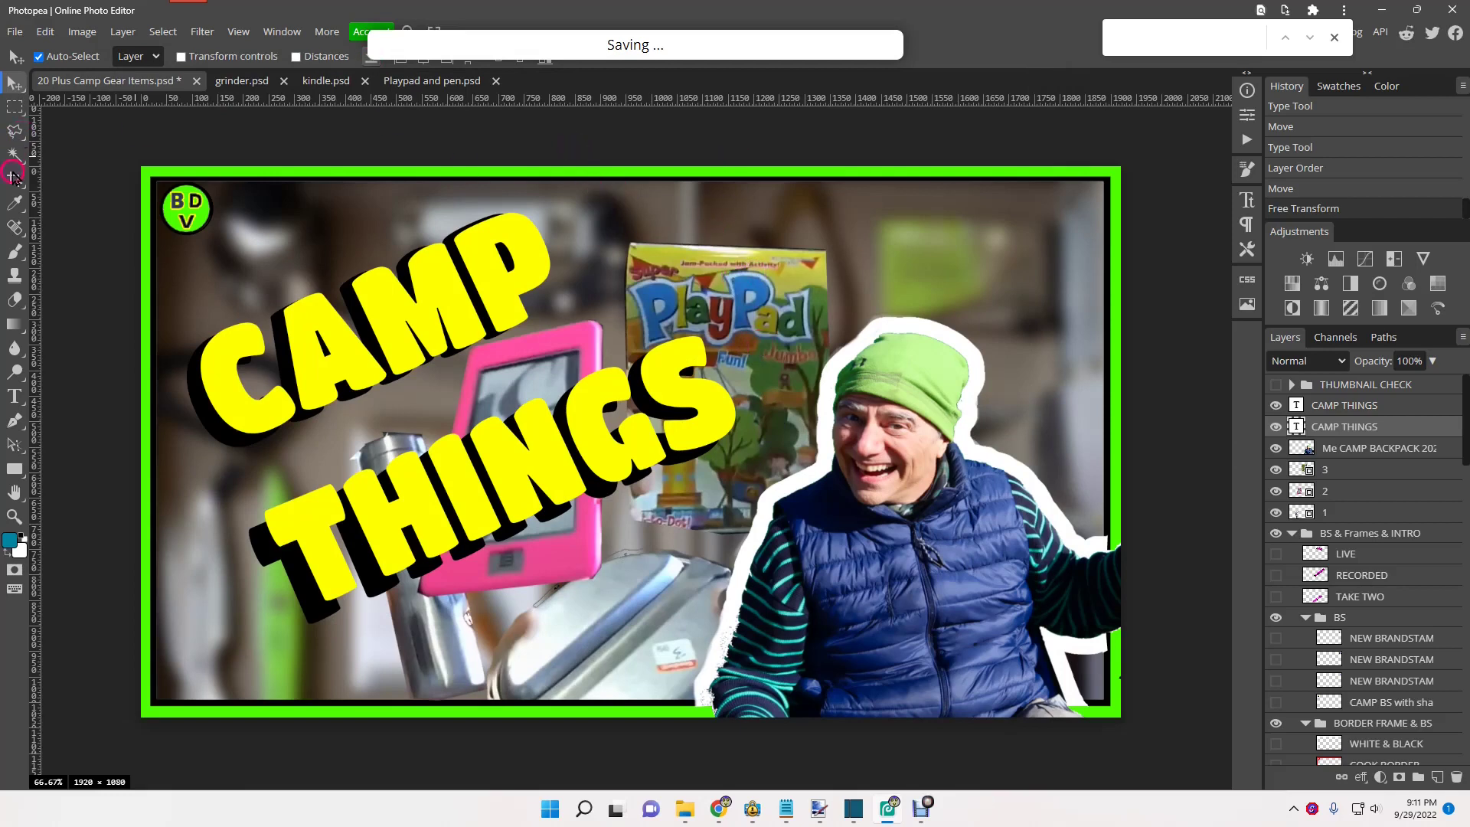
Step: Export the thumbnail as a PNG with a width of 1280 px and a height of 720 px
{"action": "left_click", "coordinate": [14, 31]}
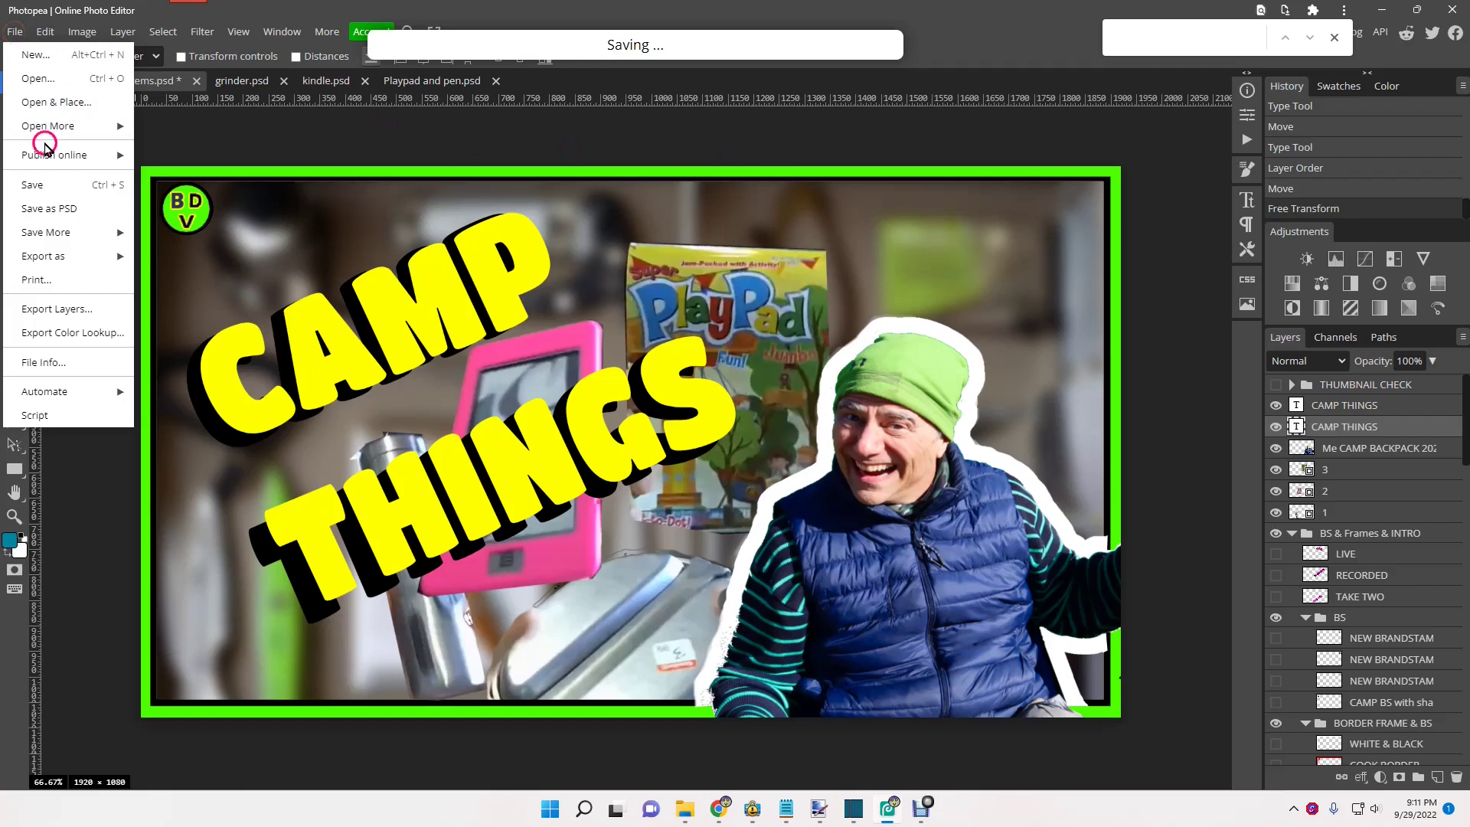
{"action": "mouse_move", "coordinate": [67, 257]}
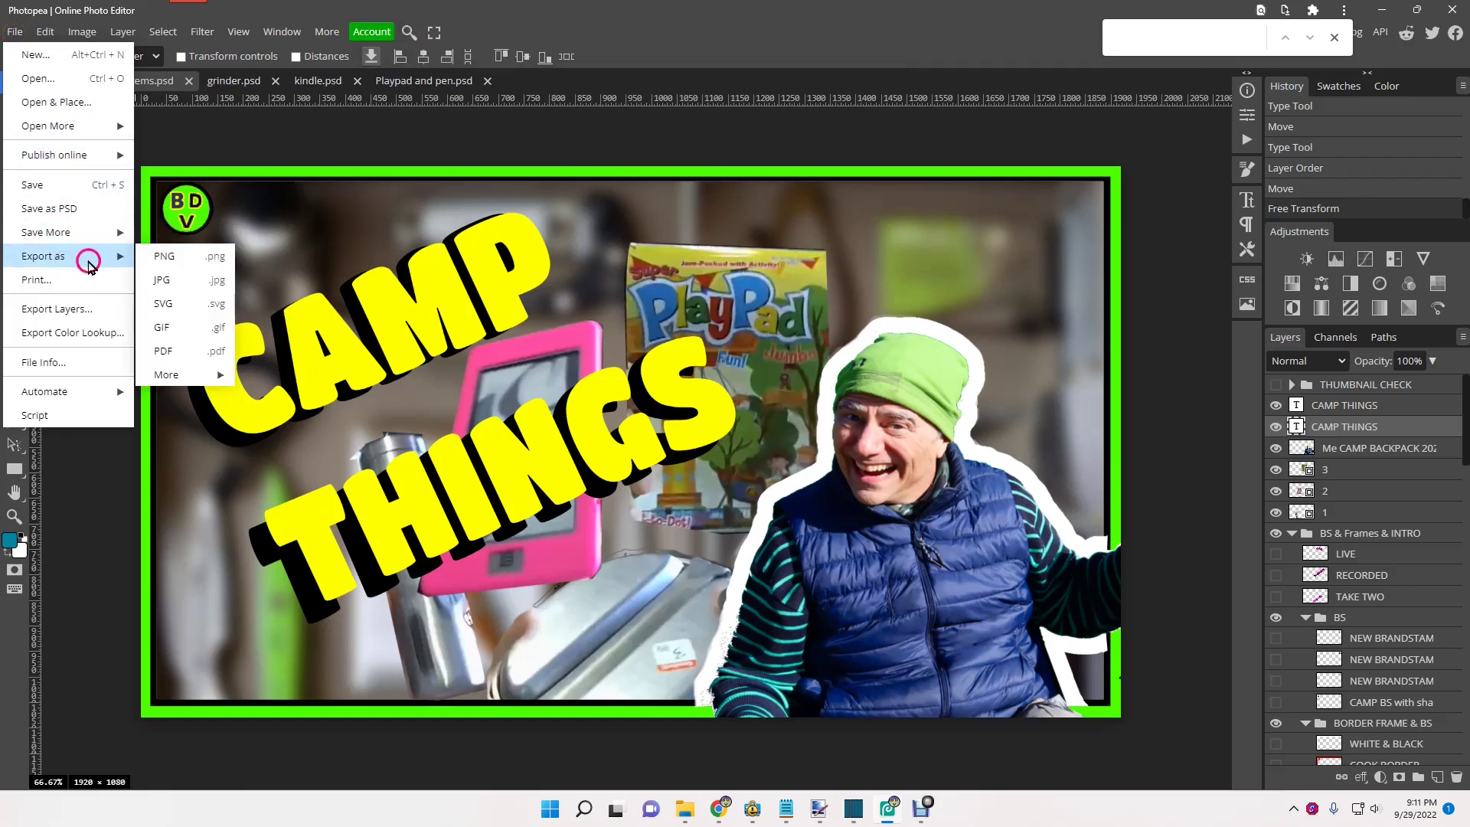
{"action": "left_click", "coordinate": [160, 257]}
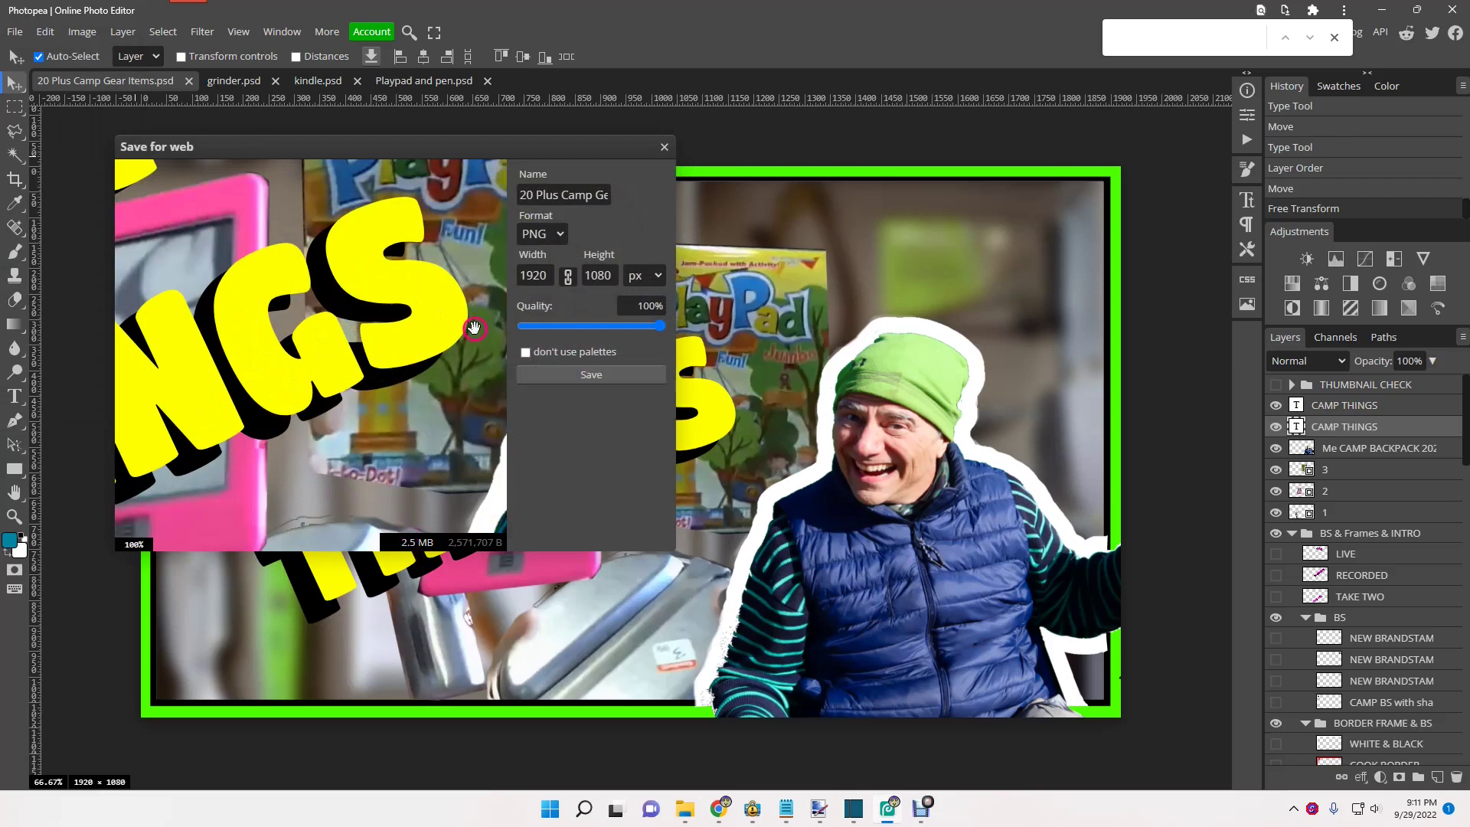
{"action": "left_click_drag", "start_coordinate": [514, 281], "coordinate": [557, 282]}
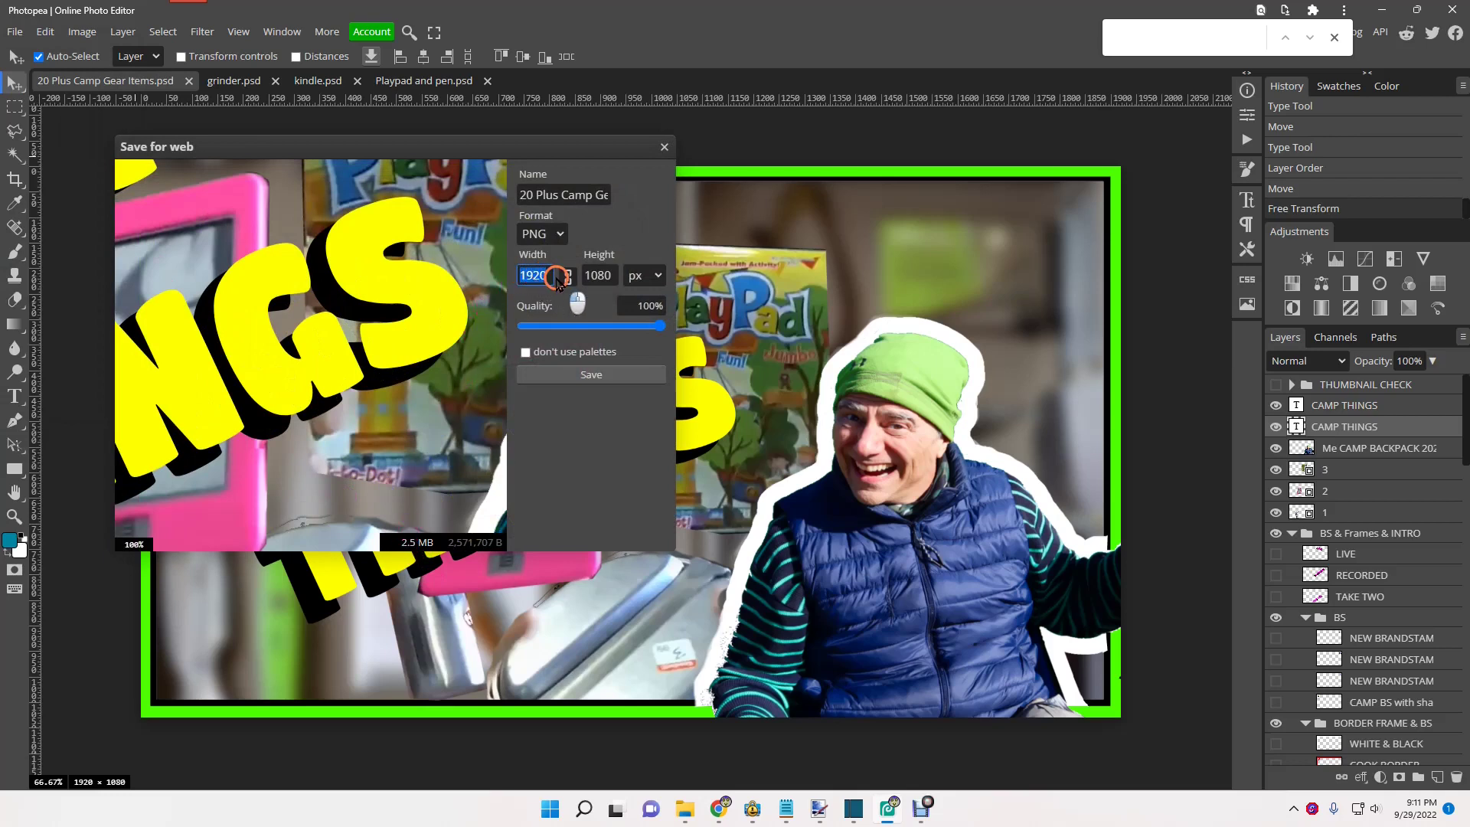
{"action": "type", "text": "12"}
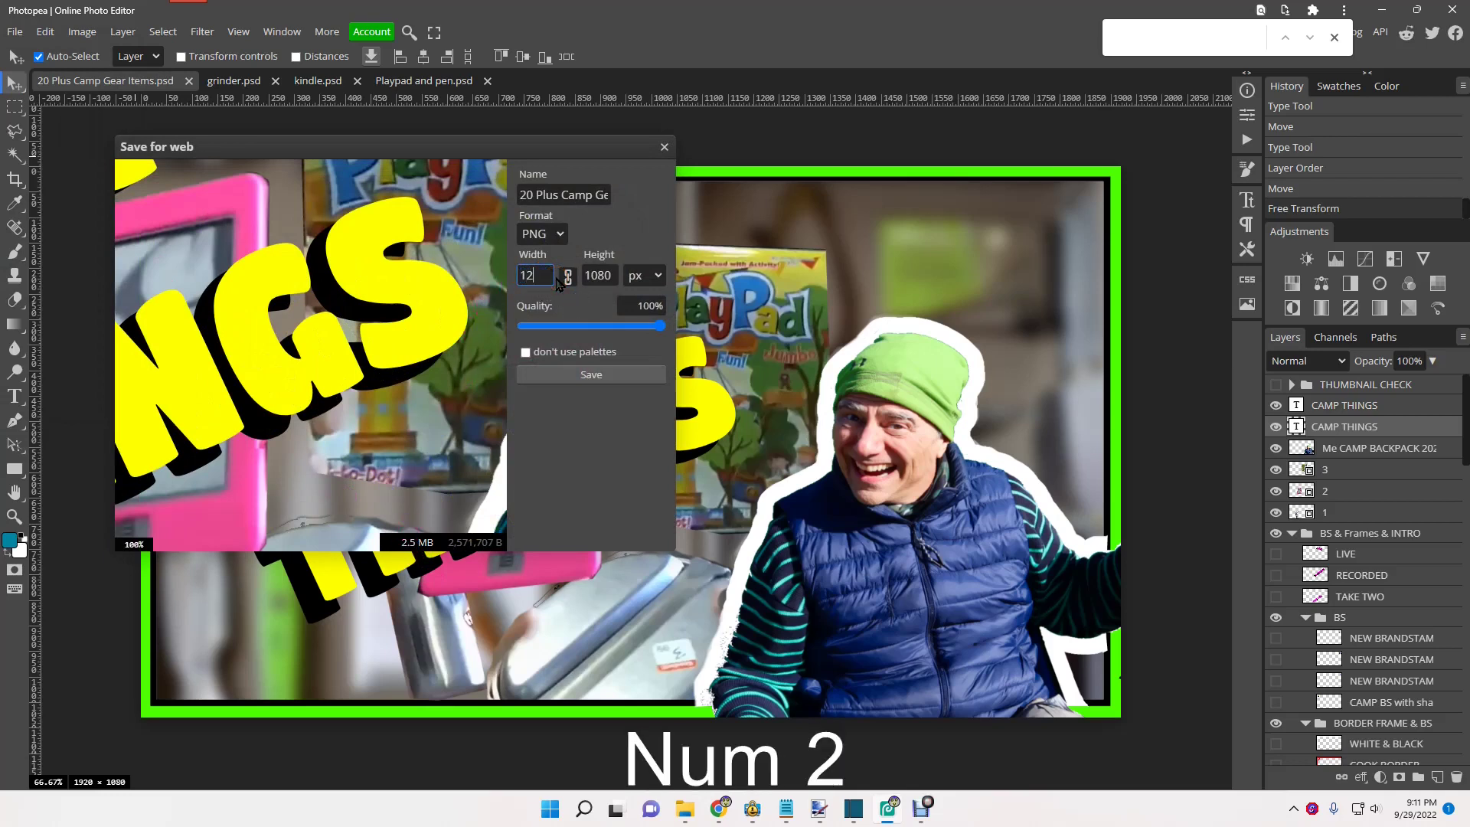
{"action": "type", "text": "80"}
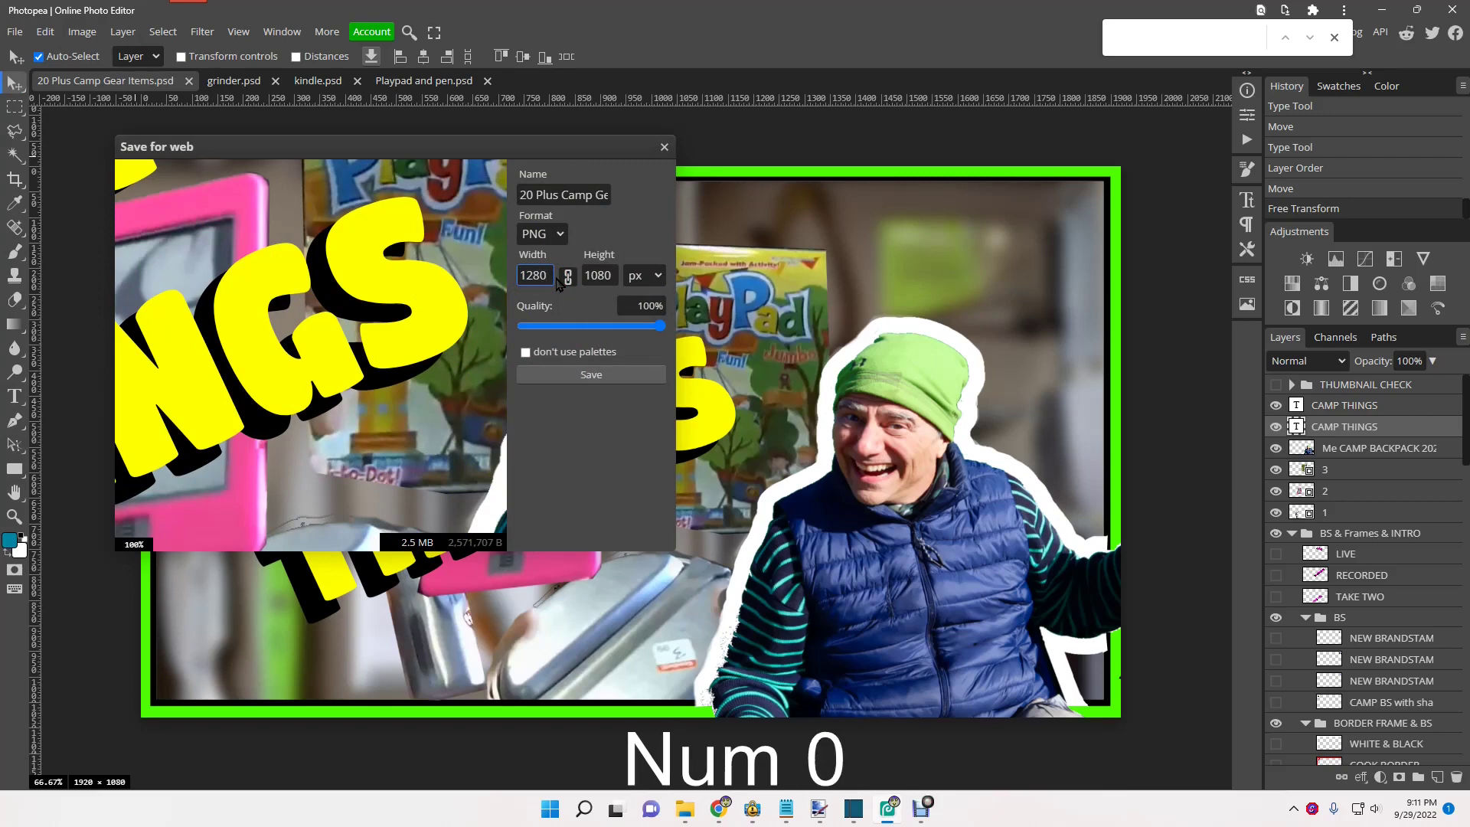
{"action": "left_click", "coordinate": [596, 273]}
{"action": "left_click", "coordinate": [600, 276]}
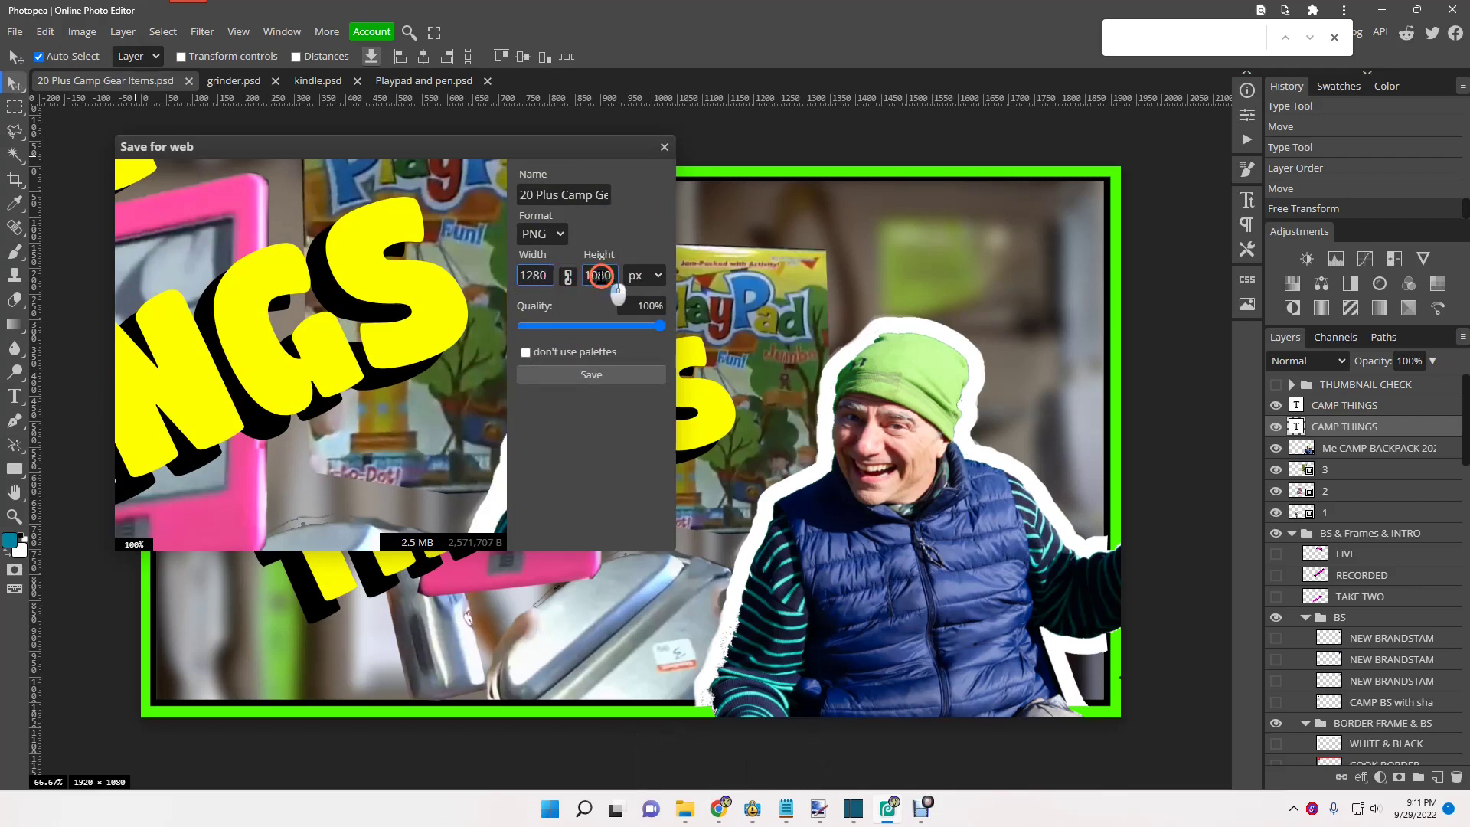
{"action": "type", "text": "720"}
{"action": "left_click", "coordinate": [557, 243]}
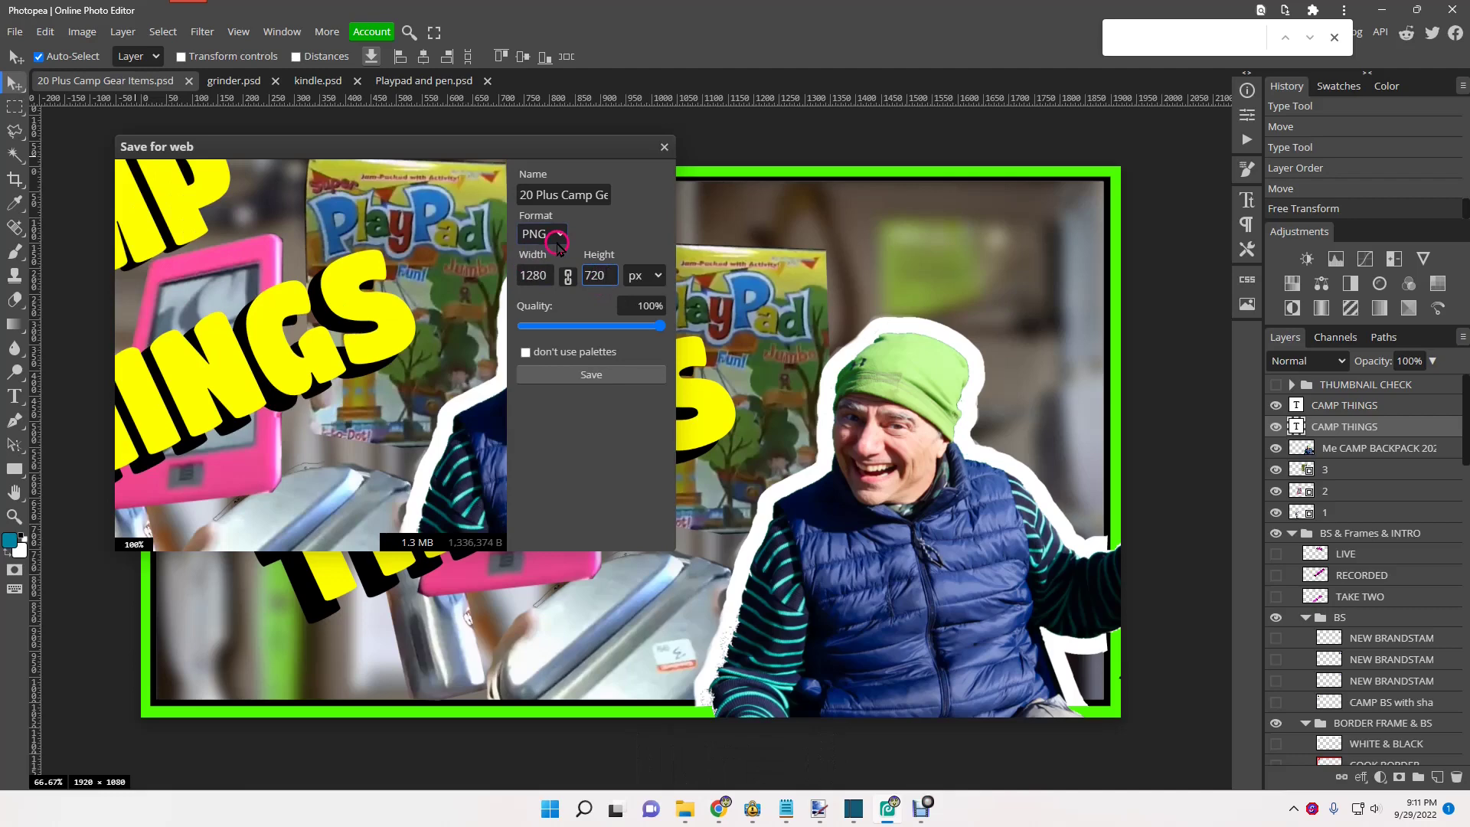
{"action": "left_click", "coordinate": [566, 375]}
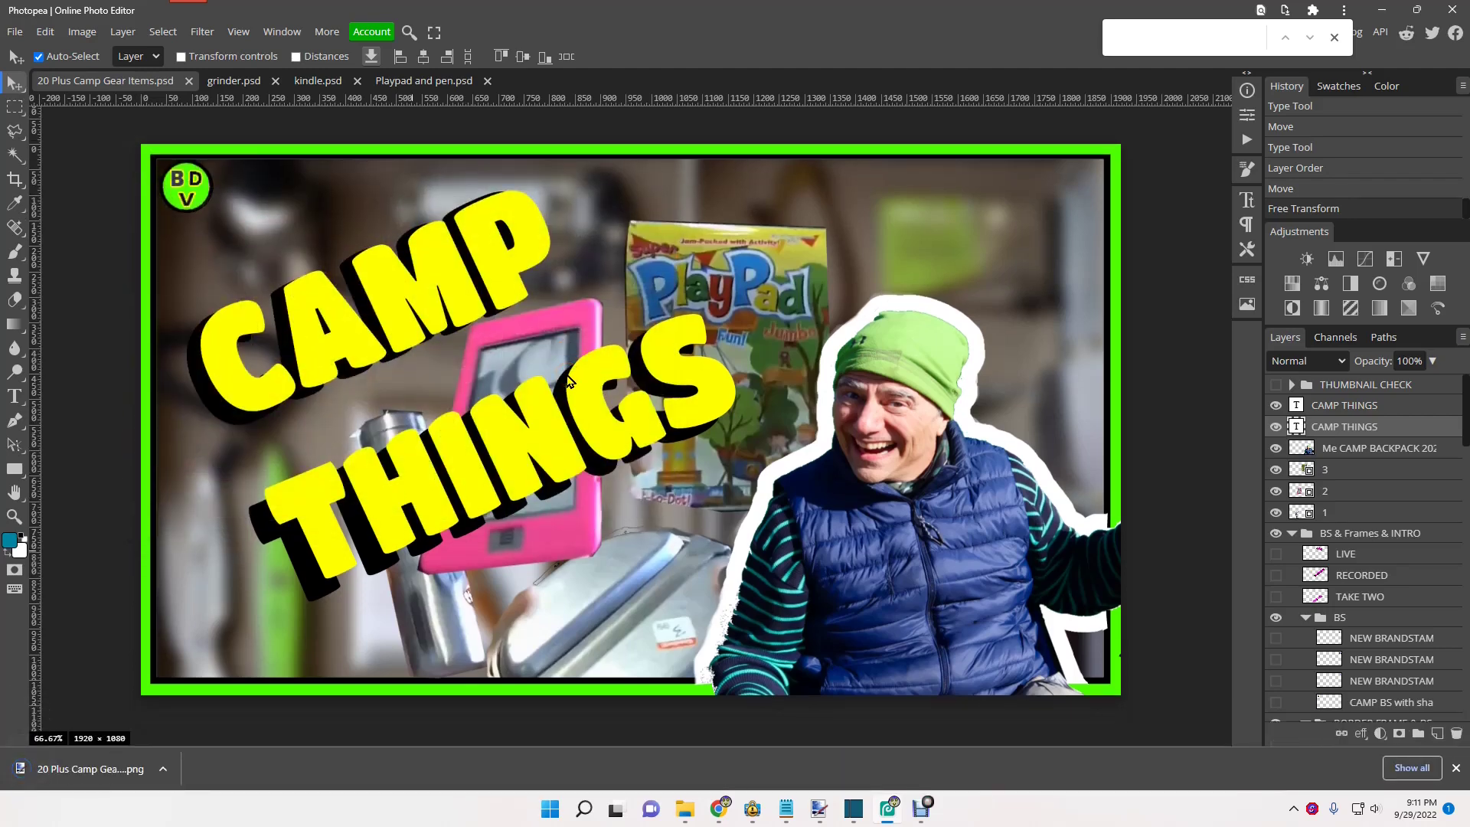
Step: Examine the finished thumbnail at a very small size to judge its readability, and return to 50% zoom
{"action": "left_click", "coordinate": [631, 206]}
{"action": "key", "text": "ctrl"}
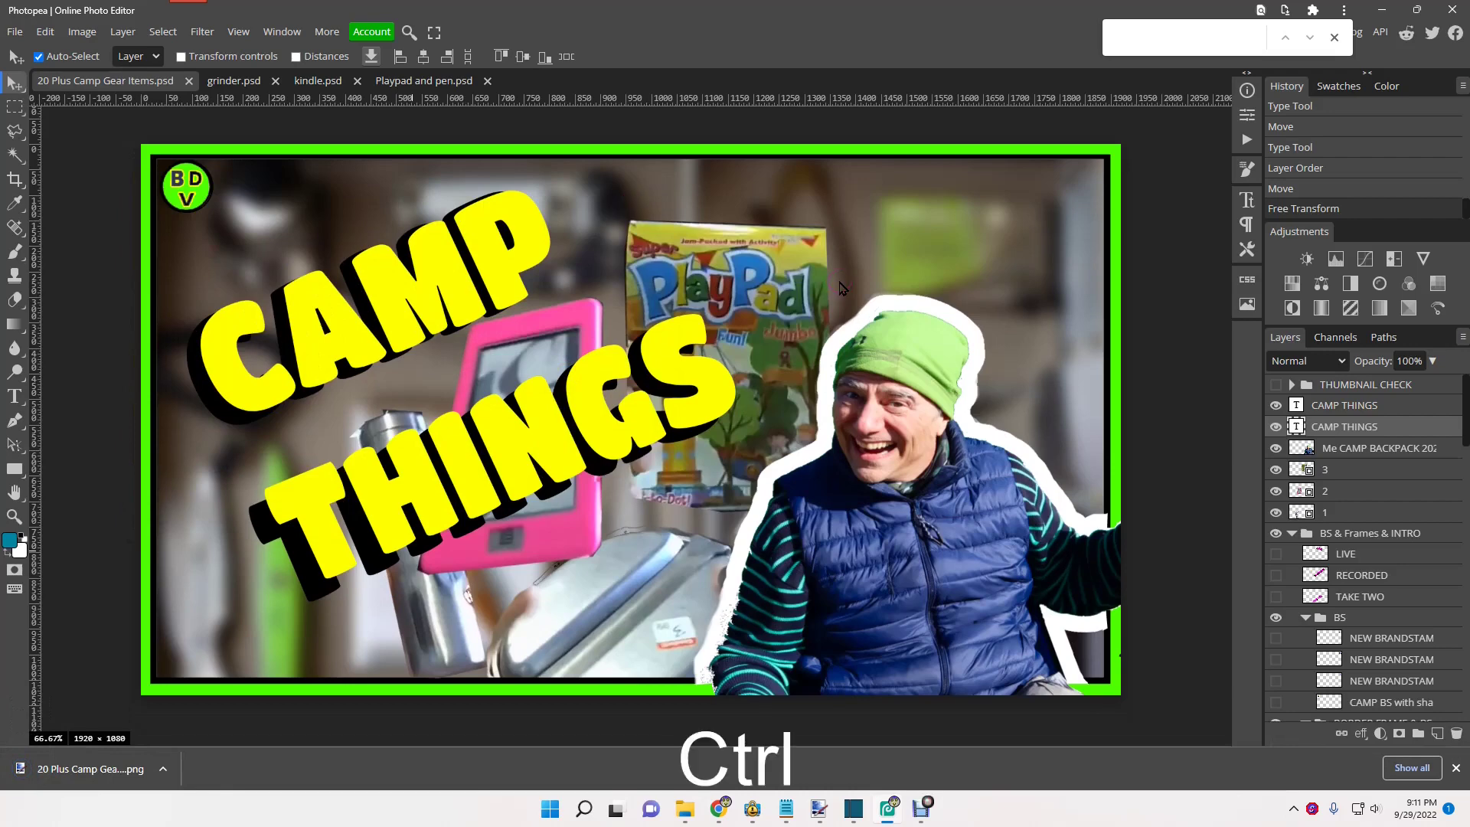
{"action": "key", "text": "ctrl+KP_Subtract"}
{"action": "key", "text": "ctrl+KP_Subtract"}
{"action": "key", "text": "ctrl+KP_Subtract"}
{"action": "key", "text": "ctrl+KP_Subtract"}
{"action": "key", "text": "ctrl+KP_Subtract"}
{"action": "key", "text": "ctrl+KP_Subtract"}
{"action": "key", "text": "ctrl+KP_Subtract"}
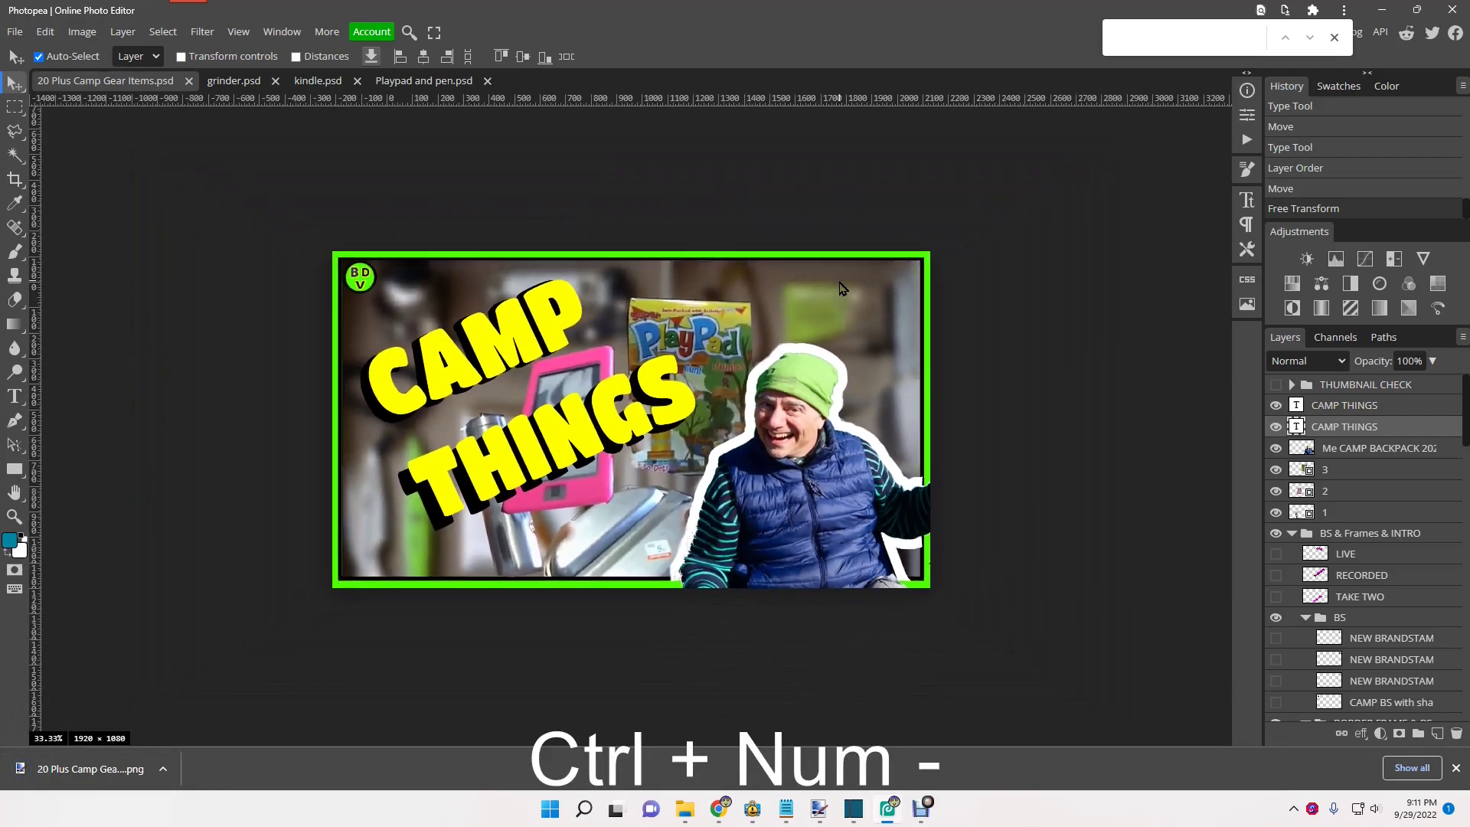
{"action": "key", "text": "ctrl+KP_Subtract"}
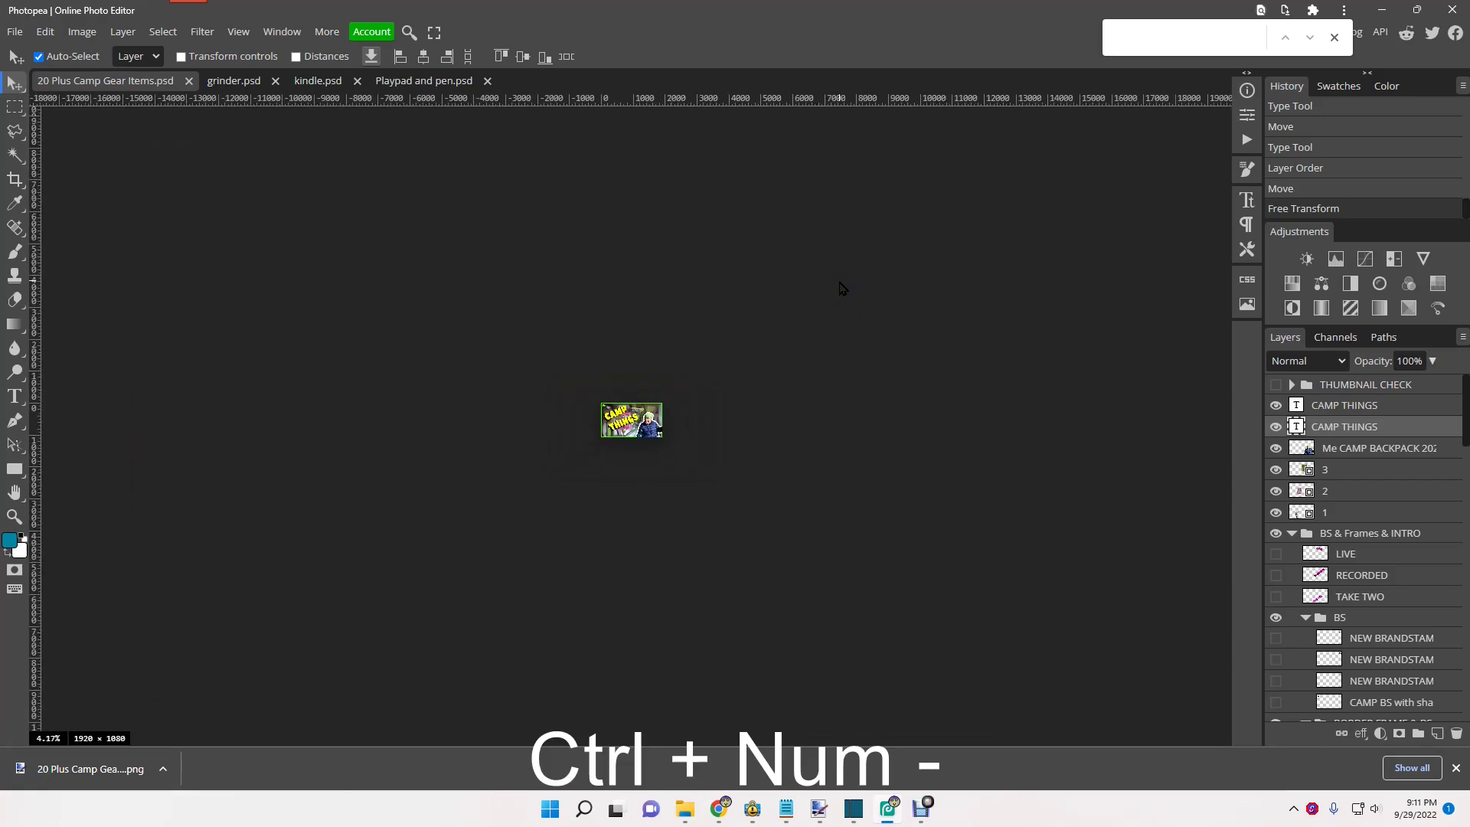
{"action": "key", "text": "ctrl+KP_Add"}
{"action": "key", "text": "ctrl+KP_Add"}
{"action": "key", "text": "ctrl+KP_Add"}
{"action": "key", "text": "ctrl+KP_Add"}
{"action": "key", "text": "ctrl+KP_Add"}
{"action": "key", "text": "ctrl+KP_Add"}
{"action": "key", "text": "ctrl+KP_Add"}
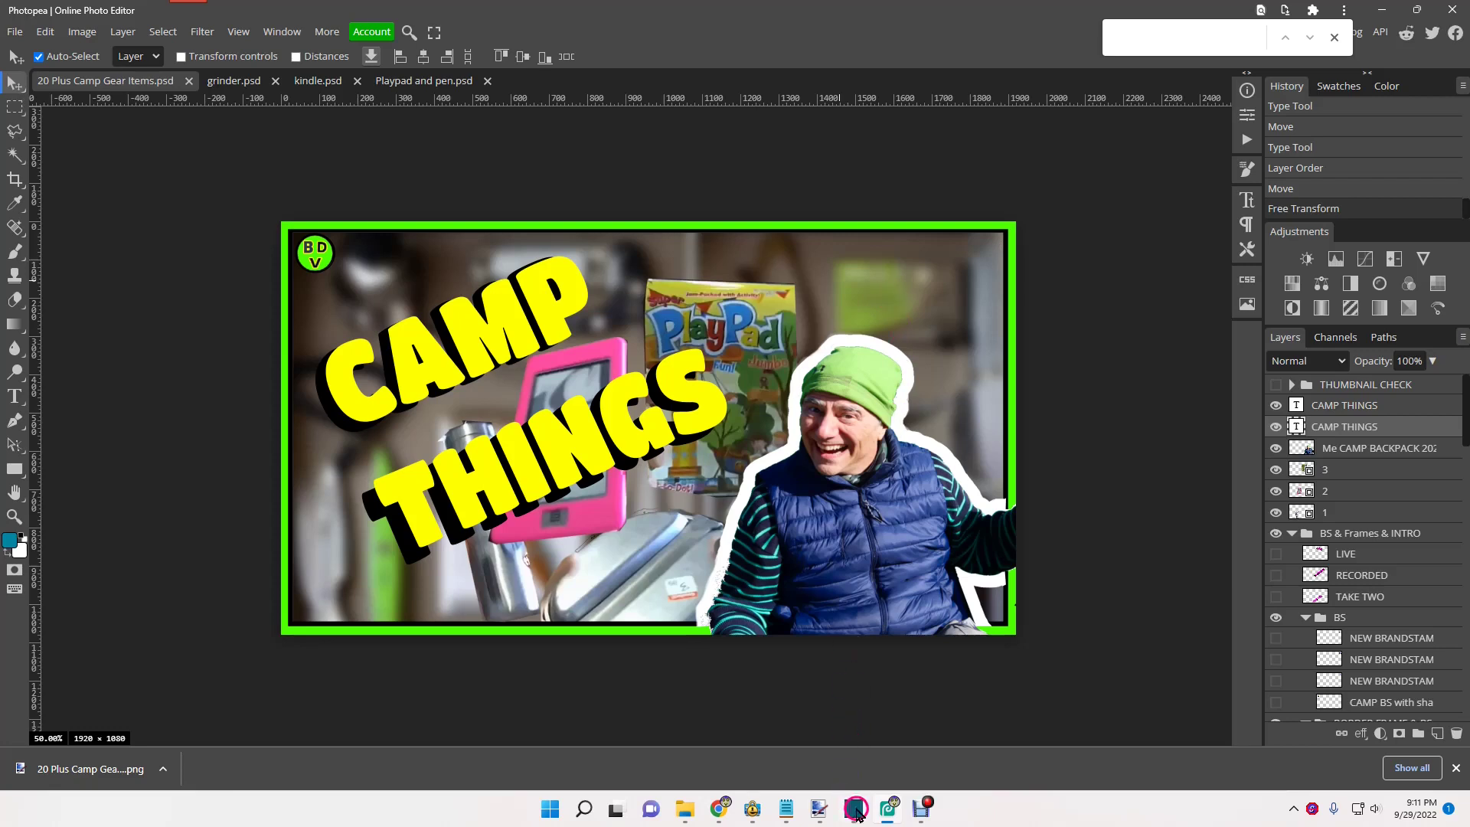
Step: Switch to Chrome and review the generated camp gear pictures among the saved images in Graiphics
{"action": "mouse_move", "coordinate": [888, 814]}
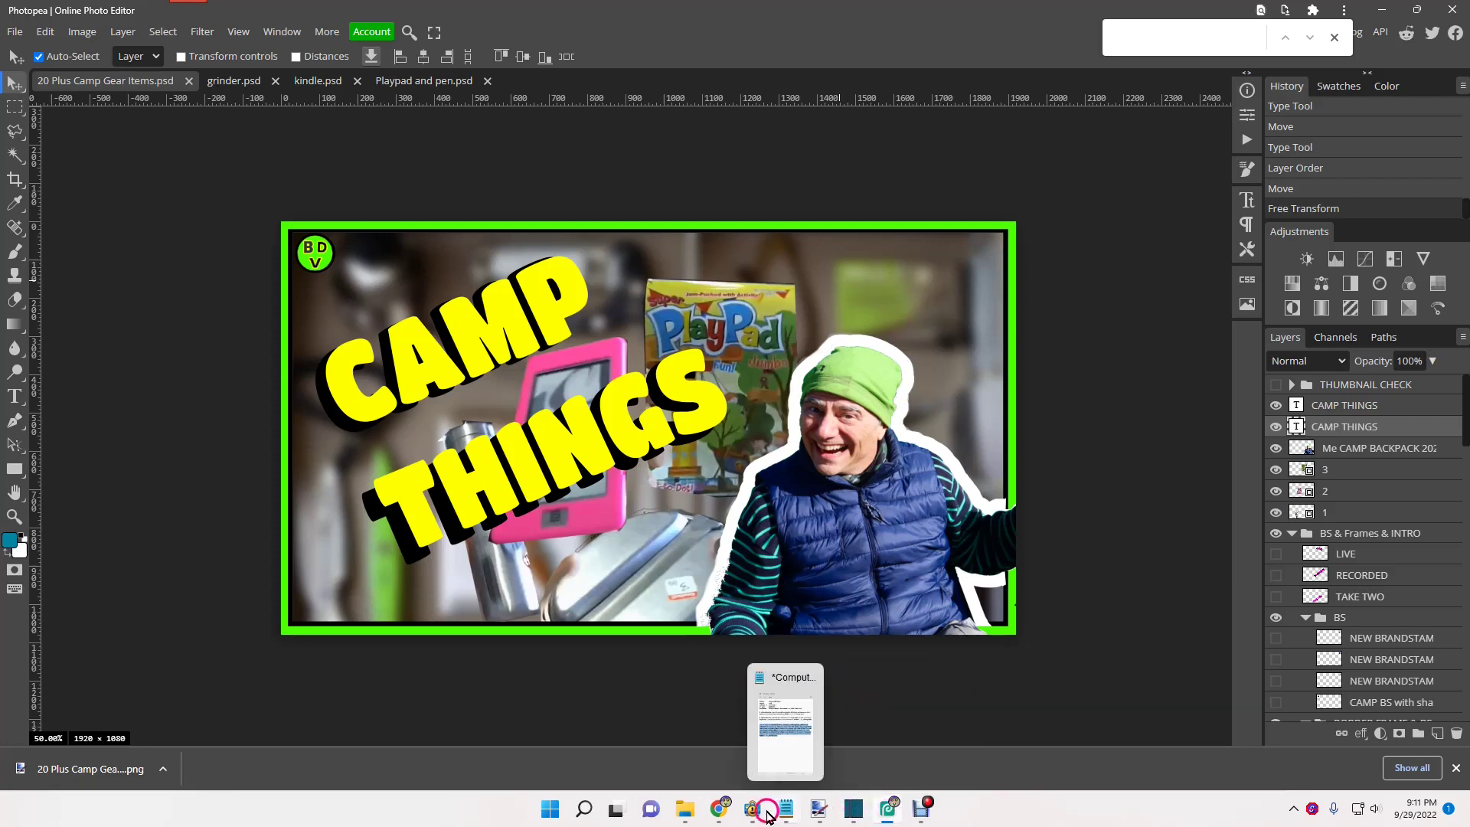
{"action": "left_click", "coordinate": [721, 811]}
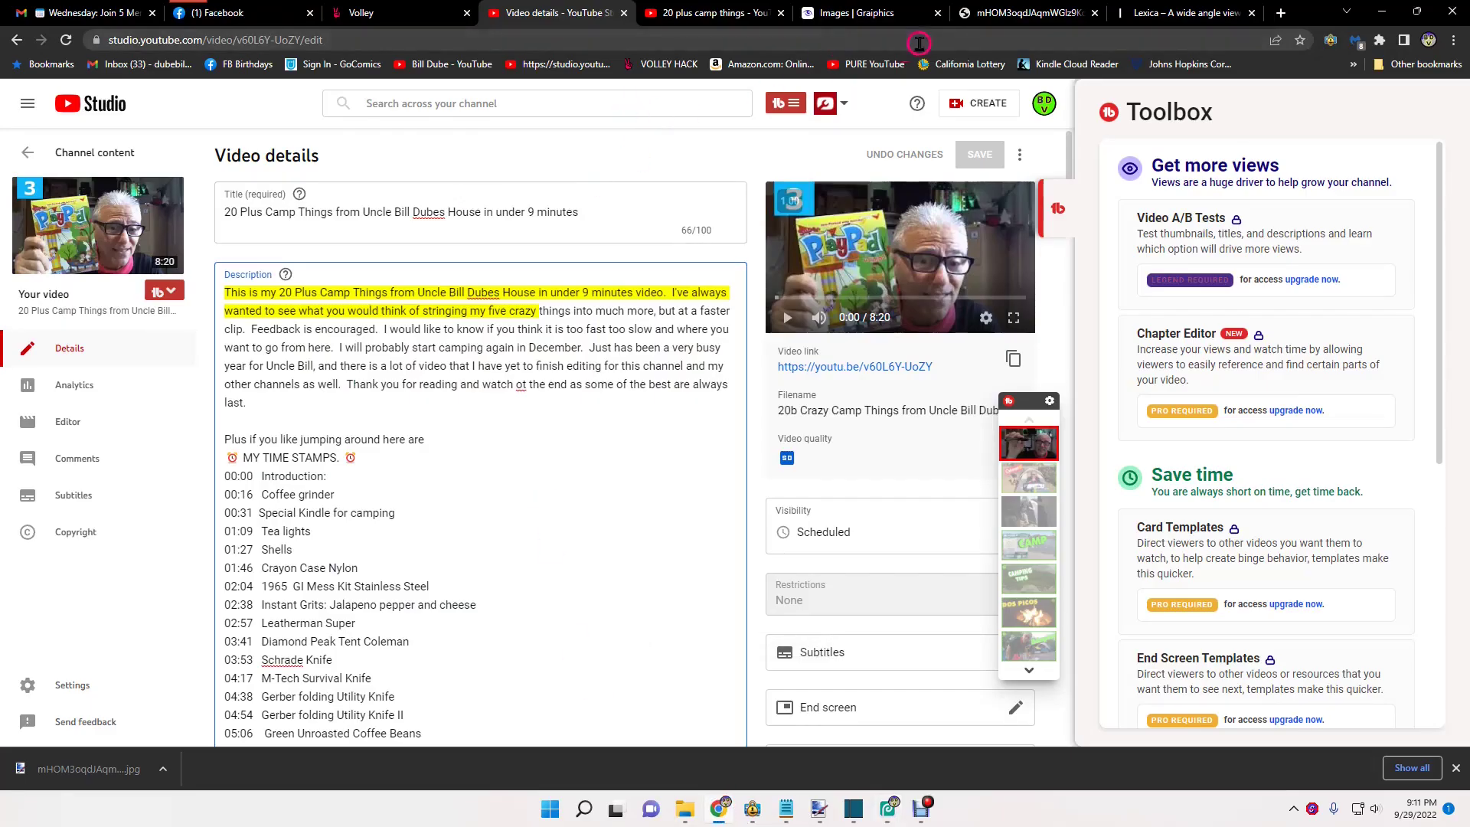
{"action": "left_click", "coordinate": [857, 13]}
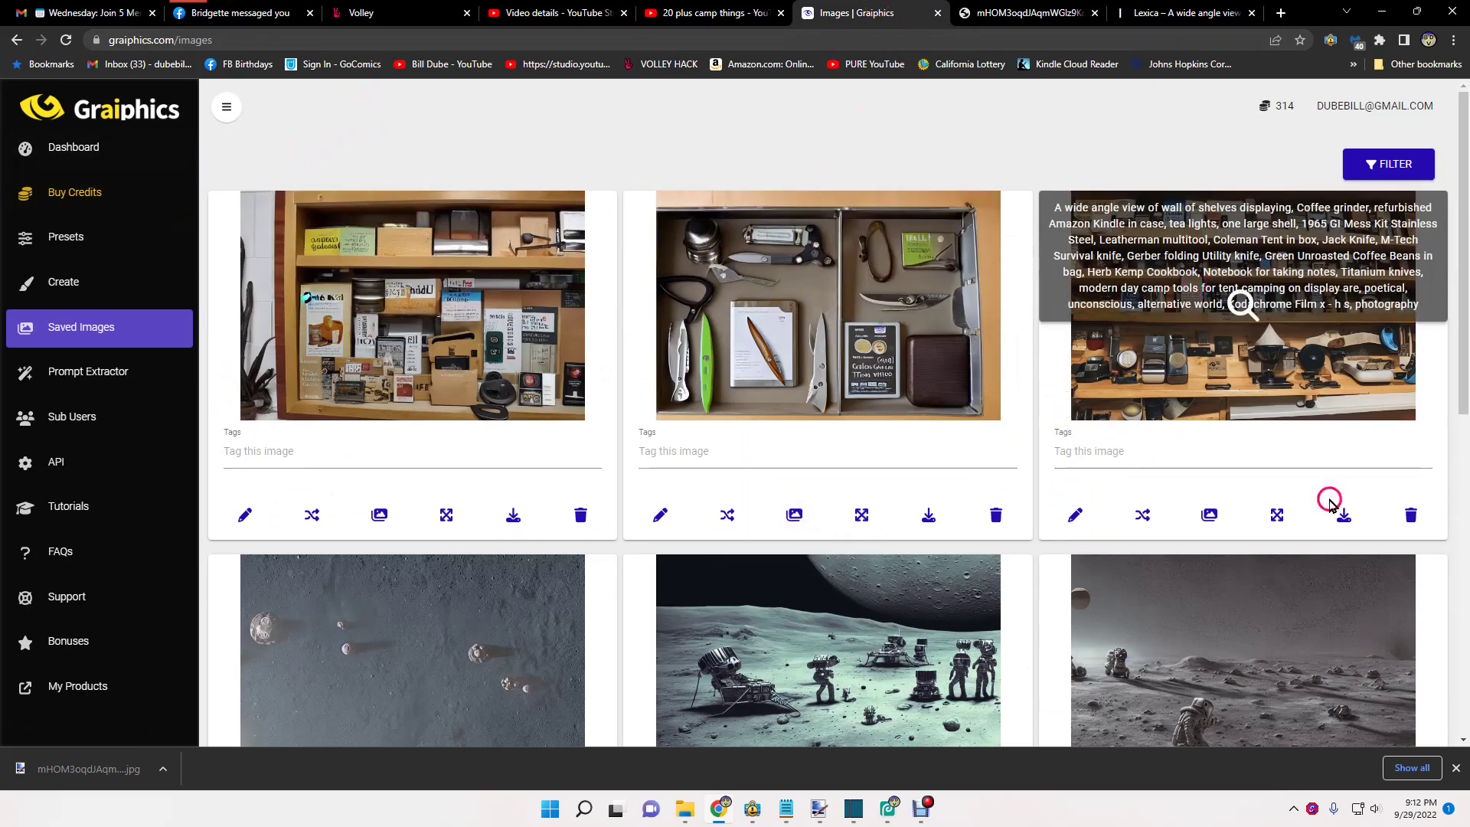
{"action": "left_click_drag", "start_coordinate": [1463, 360], "coordinate": [1436, 314]}
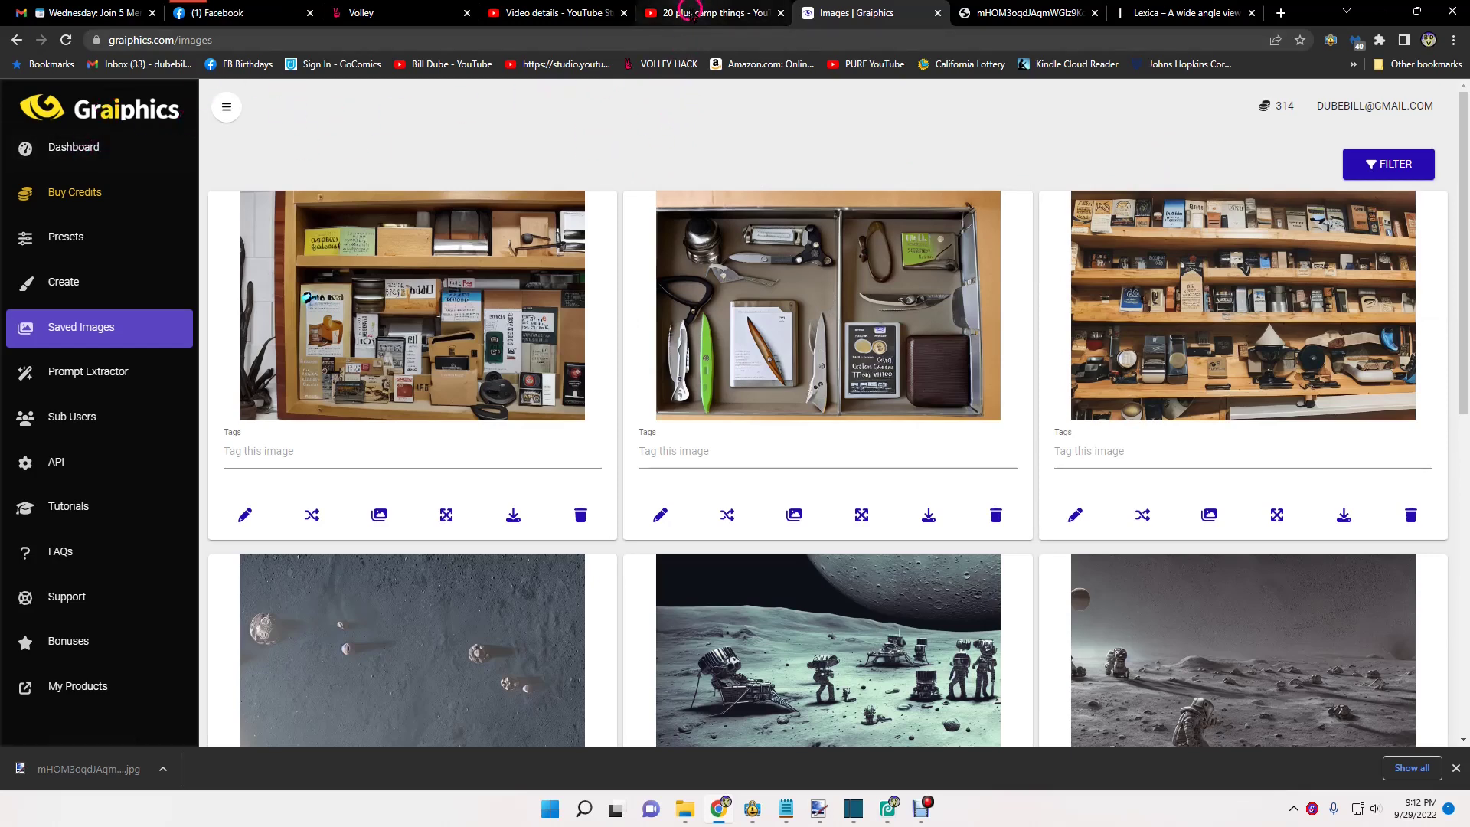
{"action": "mouse_move", "coordinate": [692, 15]}
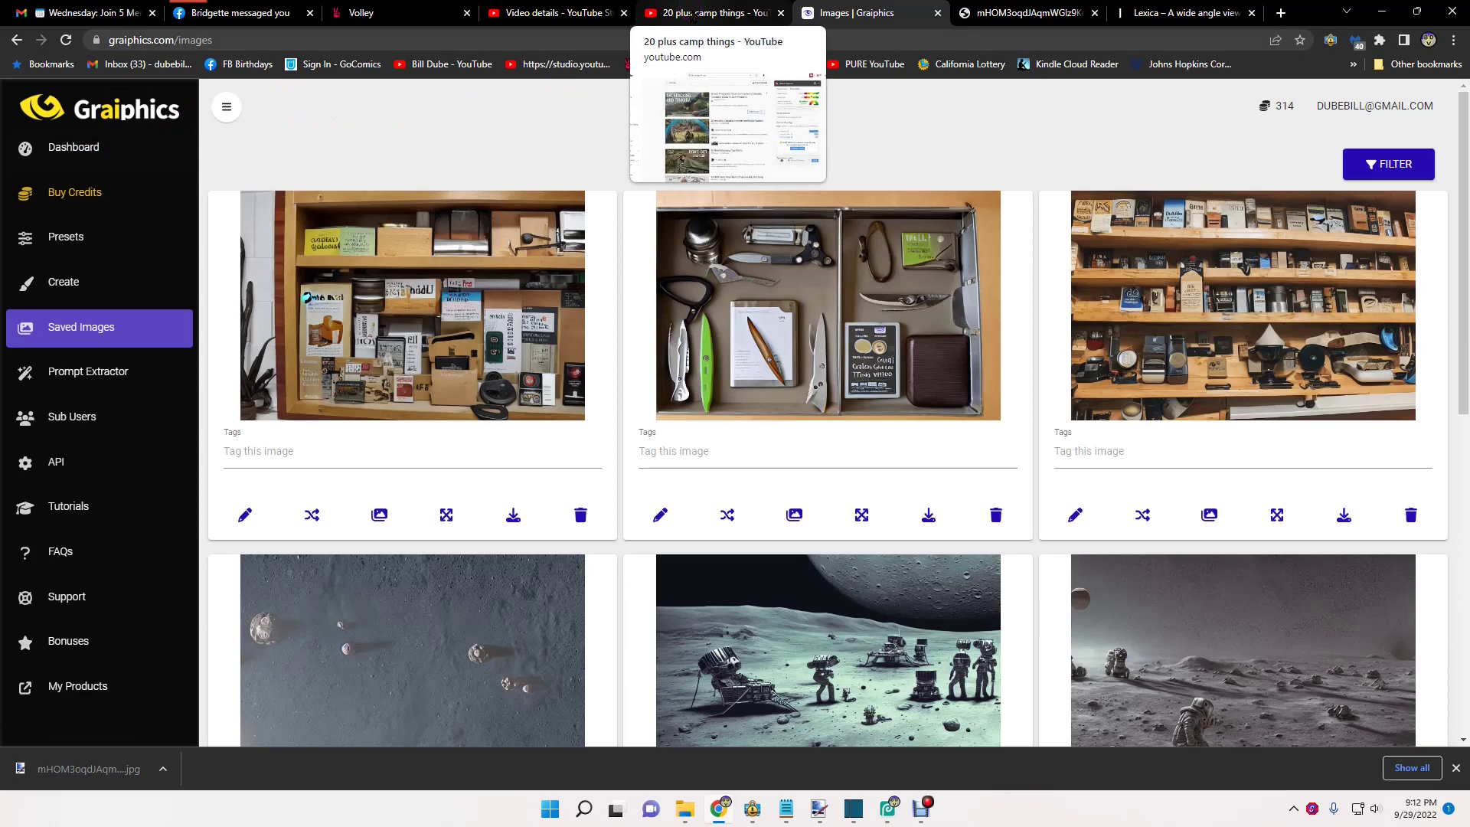
{"action": "left_click", "coordinate": [714, 127]}
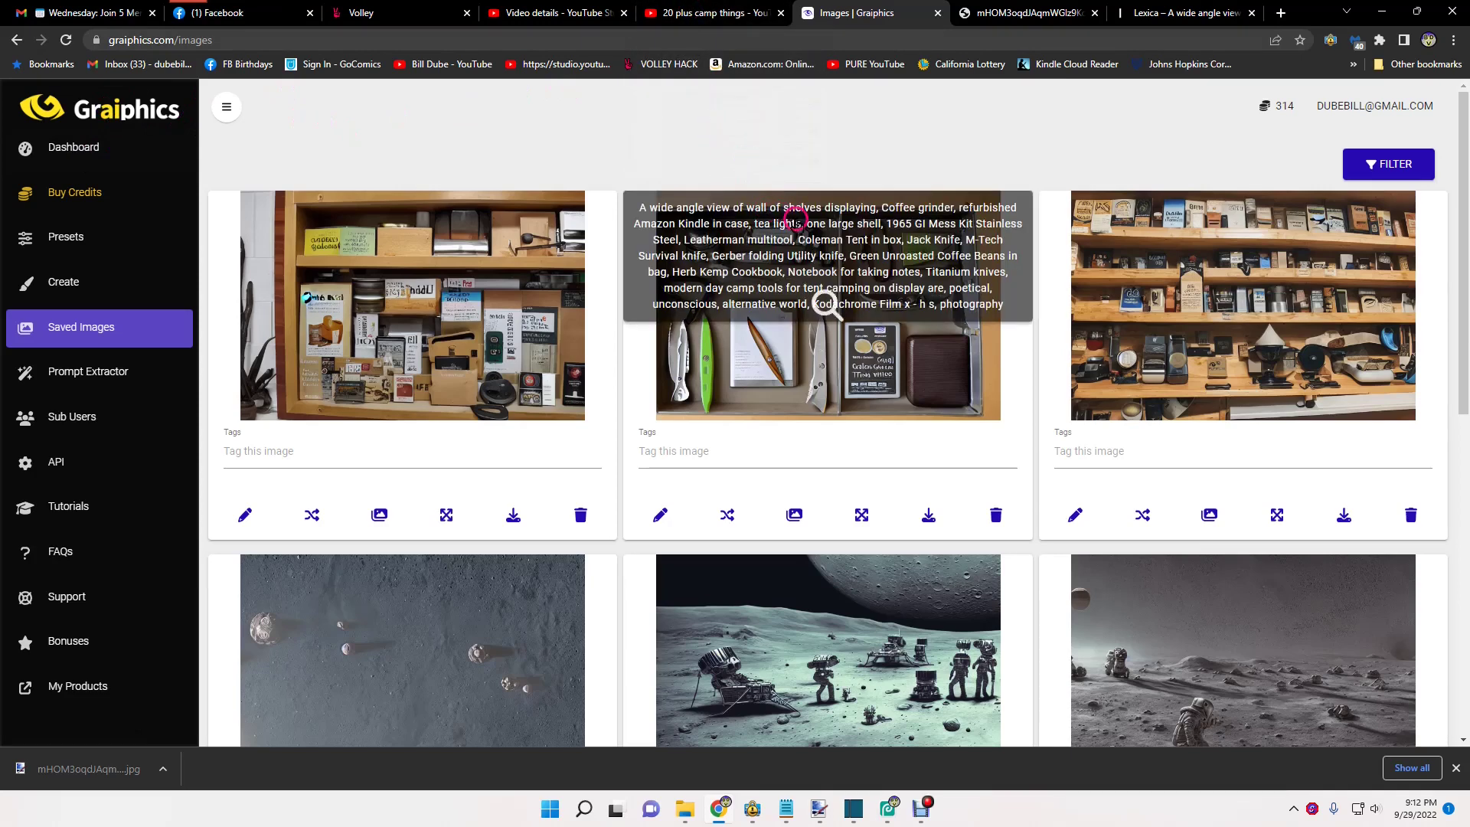
{"action": "left_click", "coordinate": [923, 807]}
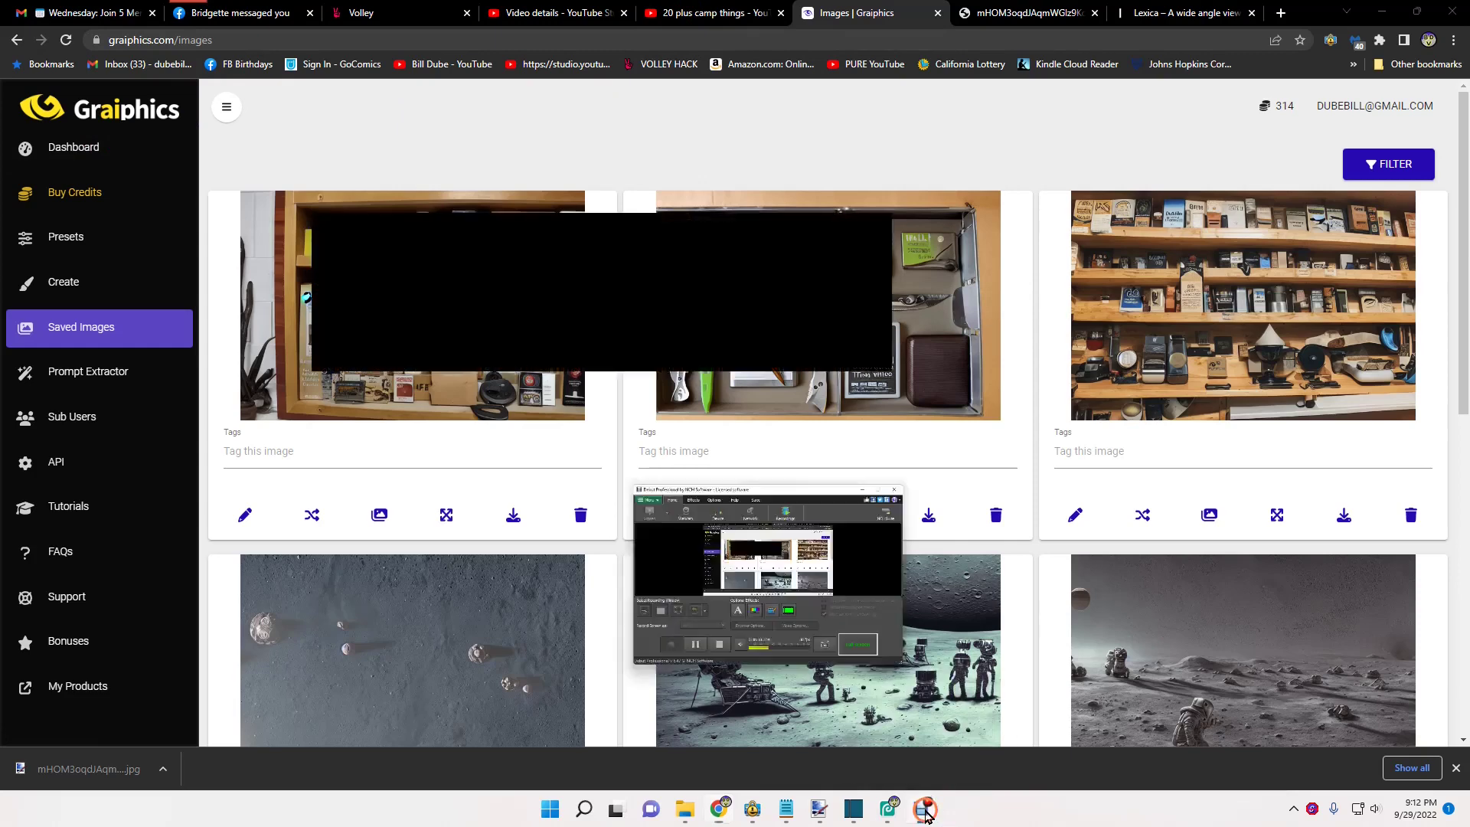